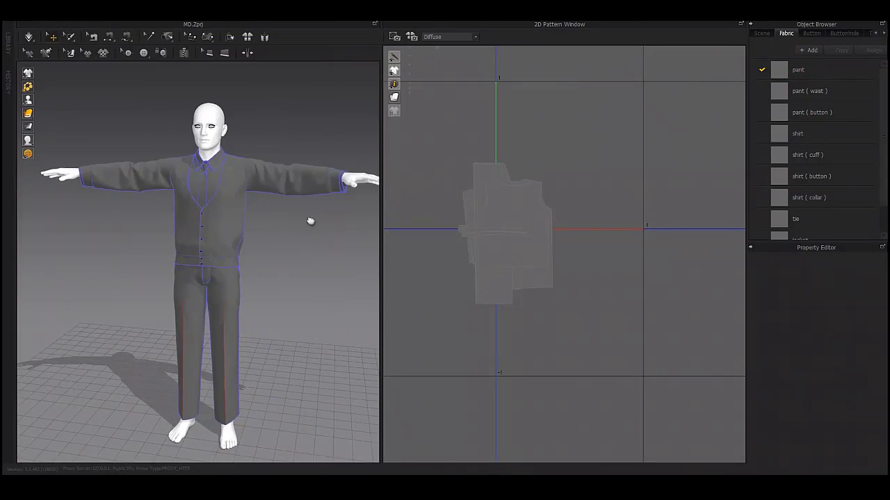
# - Switch the 2D pattern texture display to the Metalness map
pyautogui.moveTo(308, 223)
pyautogui.mouseDown(button='right')
pyautogui.moveTo(348, 234)
pyautogui.moveTo(317, 262)
pyautogui.moveTo(174, 266)
pyautogui.mouseUp(button='right')
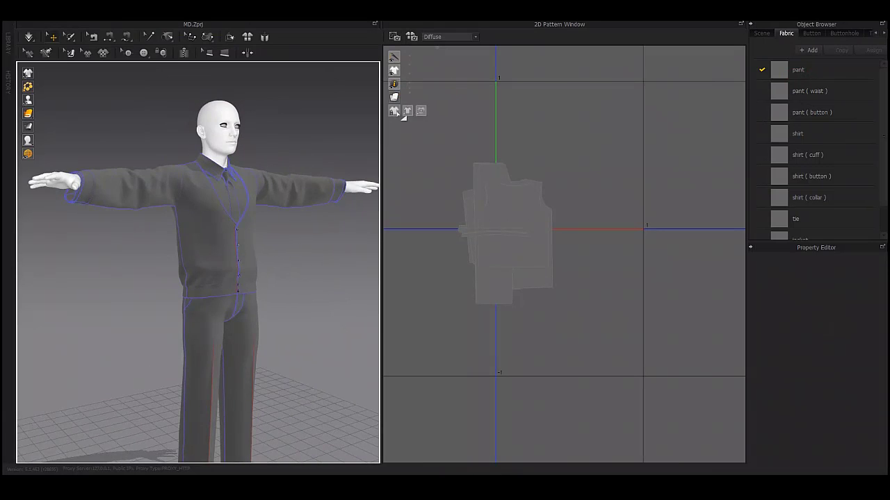
pyautogui.click(442, 40)
pyautogui.click(445, 56)
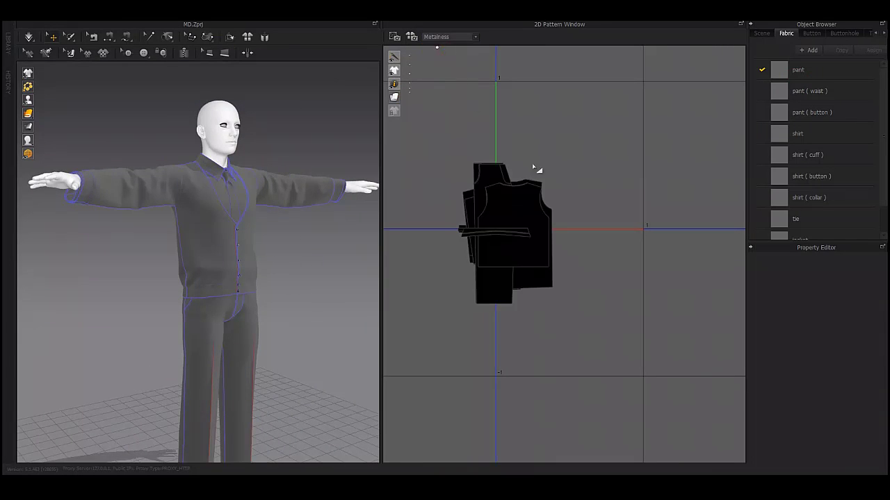
# - Auto-arrange all pattern pieces into rows, then marquee-select the upper shirt pieces
pyautogui.rightClick(528, 163)
pyautogui.click(549, 175)
pyautogui.scroll(-3, 539, 265)
pyautogui.scroll(4, 572, 234)
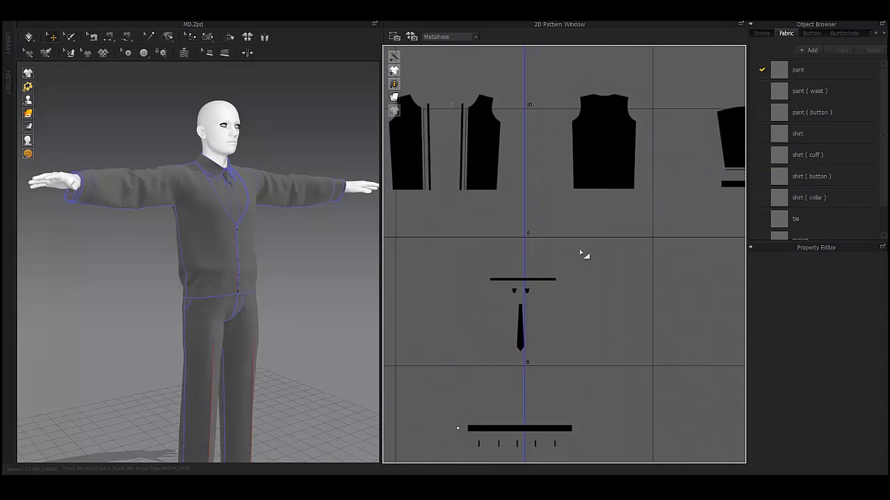
pyautogui.moveTo(584, 252); pyautogui.dragTo(591, 169, button='right')
pyautogui.scroll(-4, 592, 169)
pyautogui.scroll(2, 511, 175)
pyautogui.scroll(2, 516, 225)
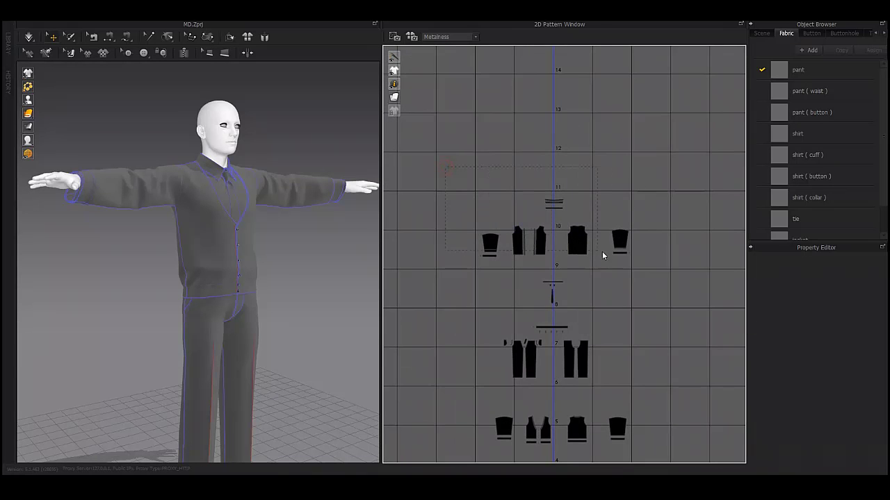
pyautogui.moveTo(602, 254); pyautogui.dragTo(653, 277)
pyautogui.scroll(-2, 581, 322)
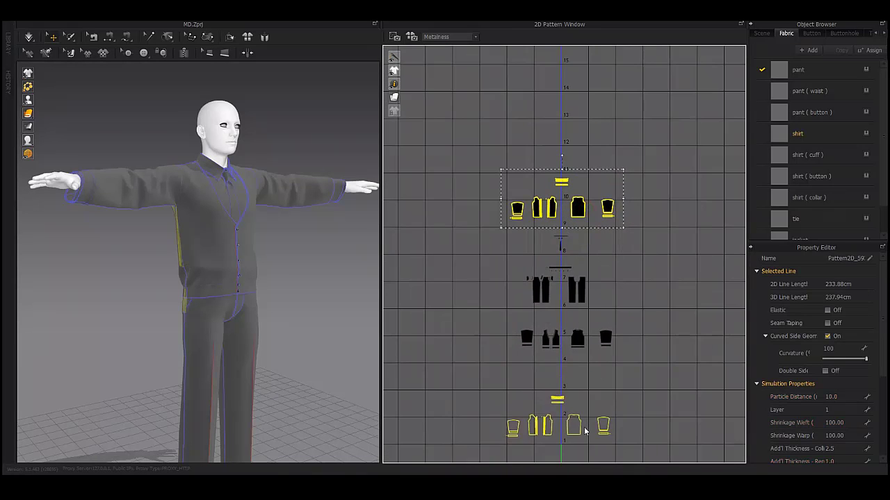
# - Move the shirt pieces into the tile above the origin tile
pyautogui.moveTo(585, 431); pyautogui.dragTo(584, 432)
pyautogui.moveTo(585, 432); pyautogui.dragTo(547, 261, button='right')
pyautogui.scroll(3, 563, 312)
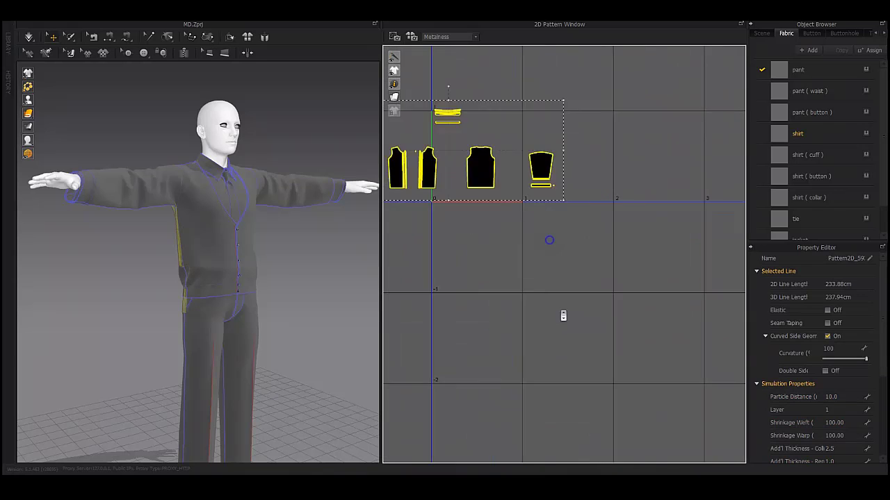
pyautogui.scroll(3, 525, 310)
pyautogui.moveTo(579, 158); pyautogui.dragTo(570, 196)
pyautogui.click(524, 191)
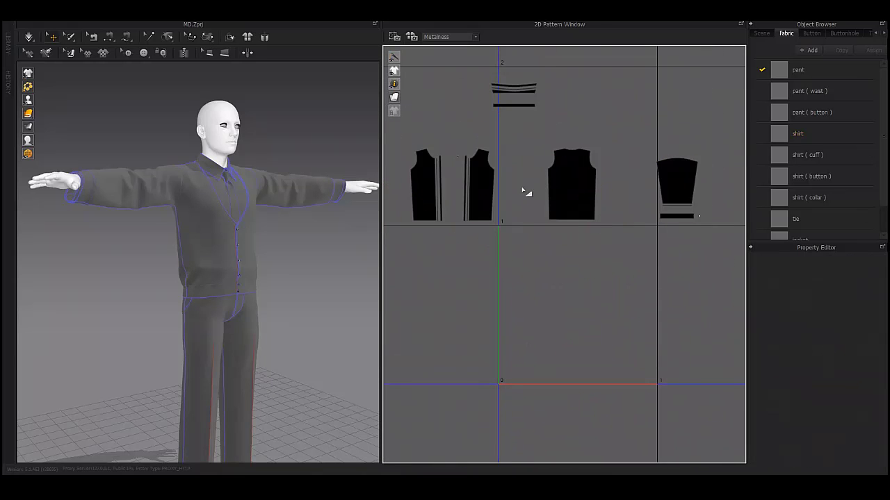
# - Move the two shirt fronts into the first tile, sliding the right front beside the left
pyautogui.moveTo(418, 191); pyautogui.dragTo(515, 350)
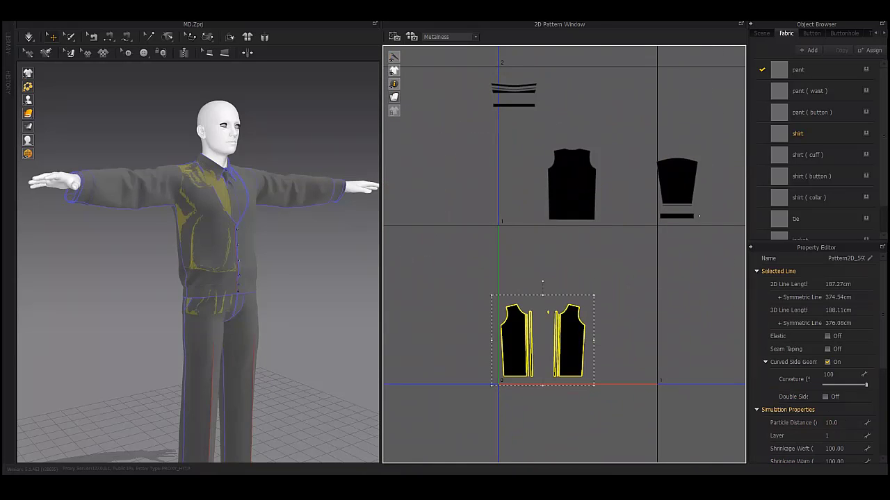
pyautogui.scroll(3, 556, 377)
pyautogui.moveTo(652, 173); pyautogui.dragTo(511, 290)
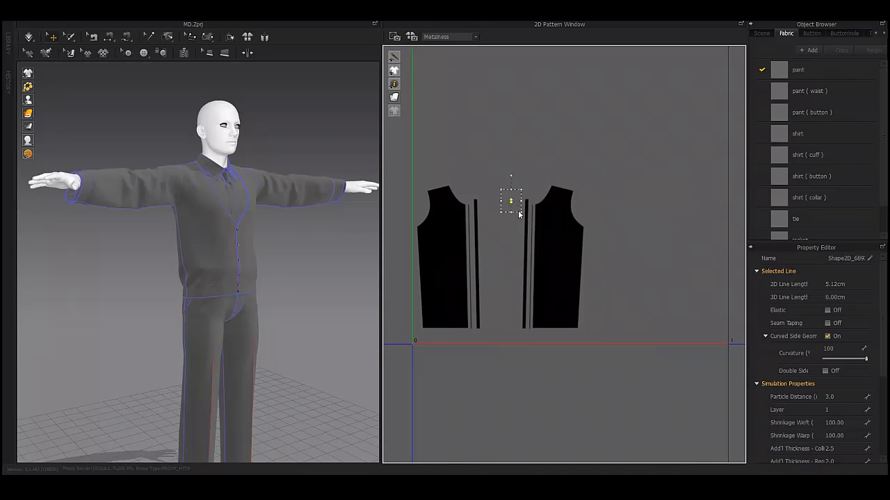
pyautogui.moveTo(629, 170); pyautogui.dragTo(498, 375)
pyautogui.scroll(3, 478, 290)
pyautogui.moveTo(646, 232); pyautogui.dragTo(565, 233)
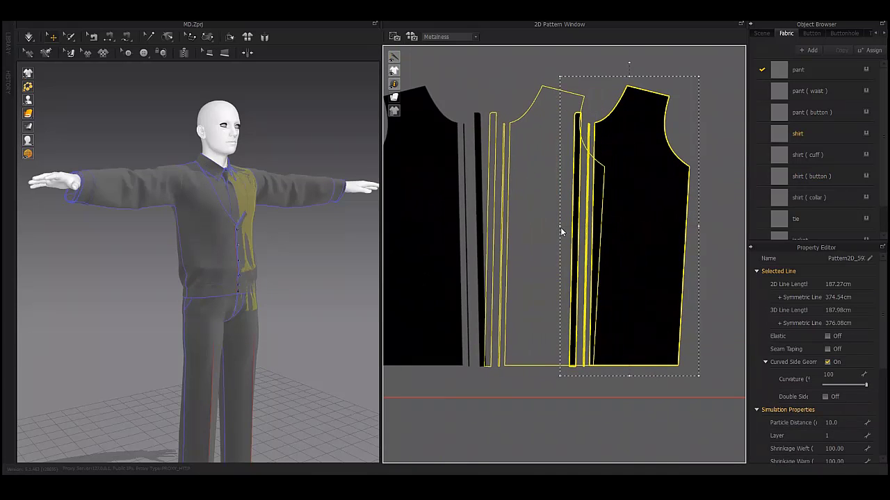
pyautogui.press('Escape')
# - Select the thin and tall placket strips along with the right front piece
pyautogui.scroll(3, 535, 126)
pyautogui.click(451, 151)
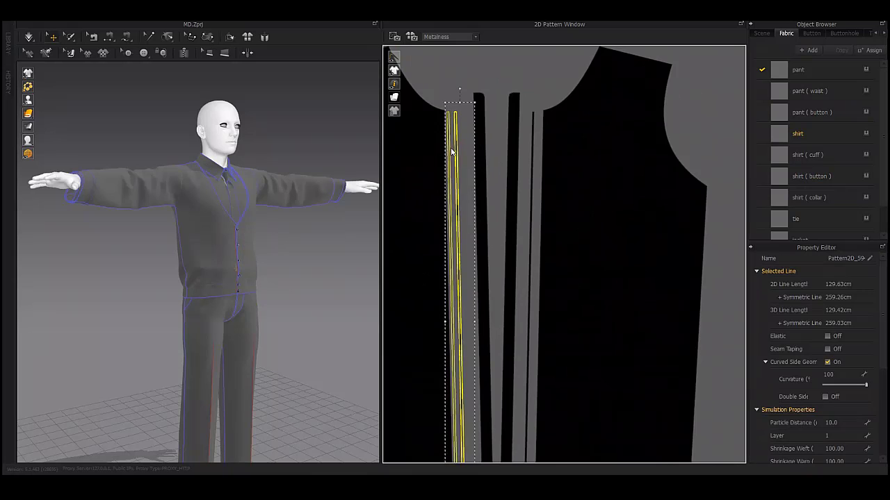
pyautogui.click(489, 136)
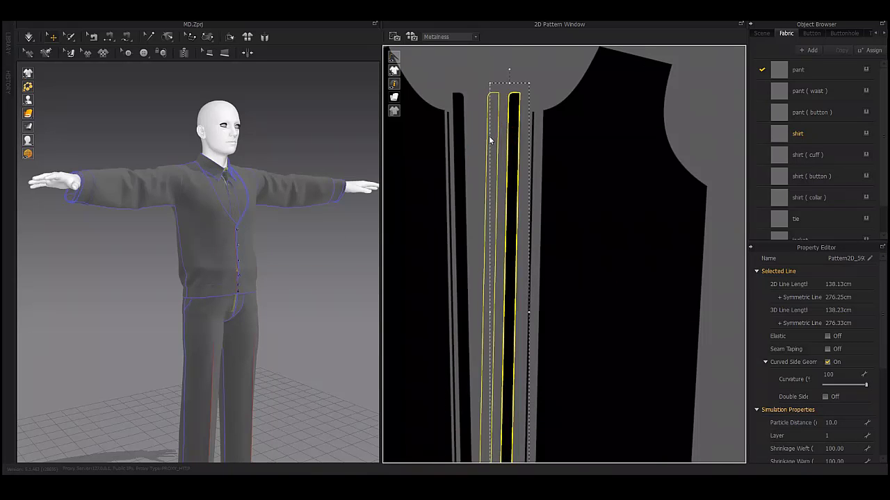
pyautogui.click(542, 197)
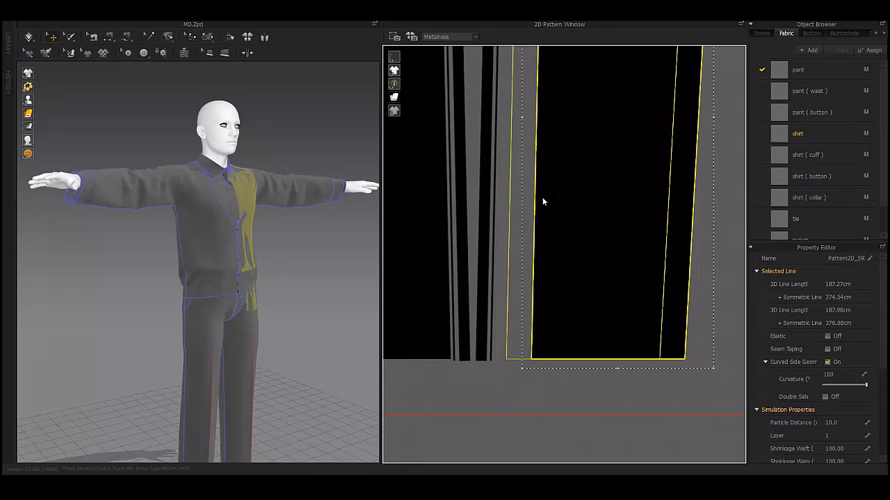
pyautogui.scroll(-2, 535, 216)
pyautogui.scroll(-2, 535, 217)
pyautogui.press('Escape')
# - Select all the shirt pieces, then pick out the tiny button shape
pyautogui.hotkey('ctrl', 'a')
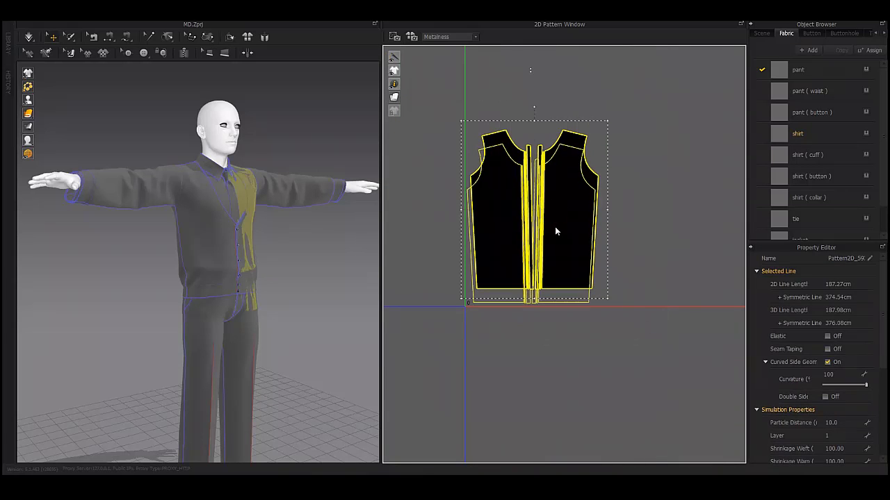
pyautogui.scroll(5, 556, 228)
pyautogui.scroll(-2, 616, 204)
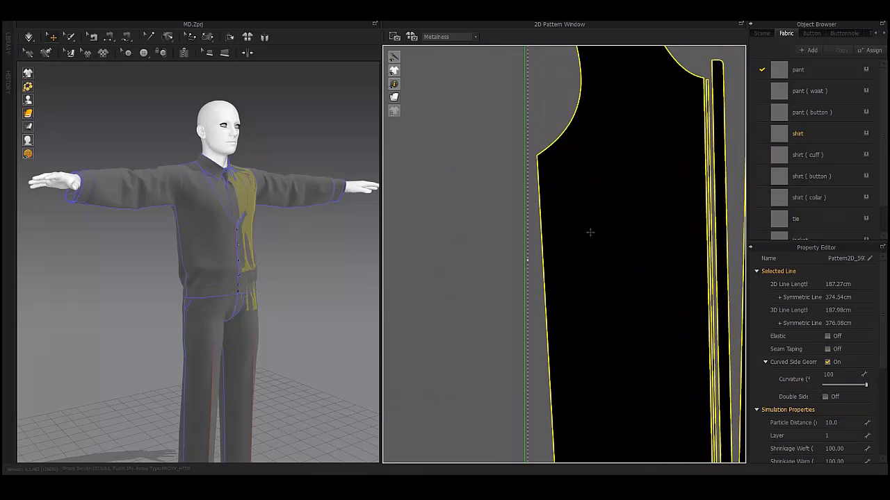
pyautogui.scroll(-2, 598, 230)
pyautogui.scroll(-3, 598, 230)
pyautogui.scroll(-1, 565, 243)
pyautogui.click(524, 192)
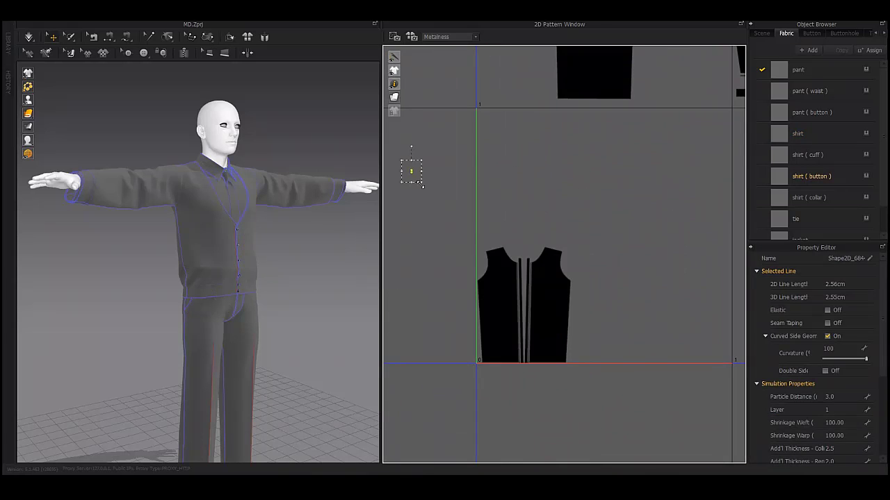
# - Select the shirt back, then the large and small collar pieces
pyautogui.scroll(-5, 459, 231)
pyautogui.click(588, 260)
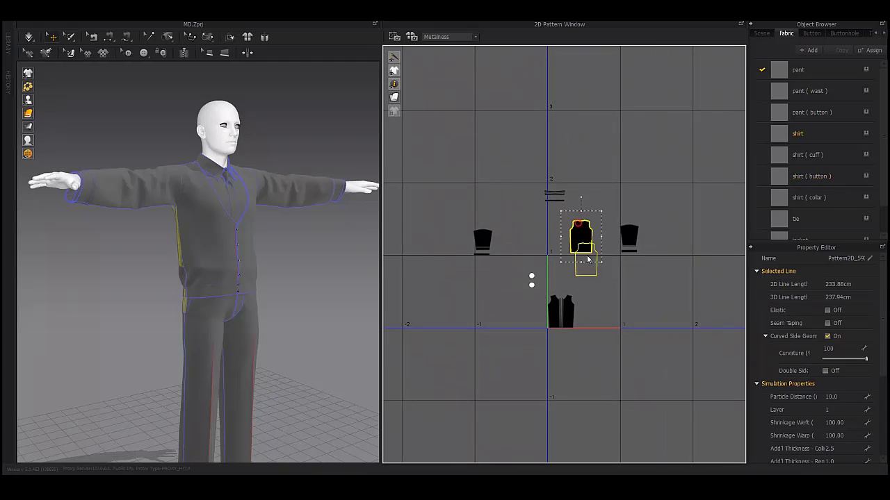
pyautogui.scroll(6, 566, 236)
pyautogui.scroll(2, 566, 236)
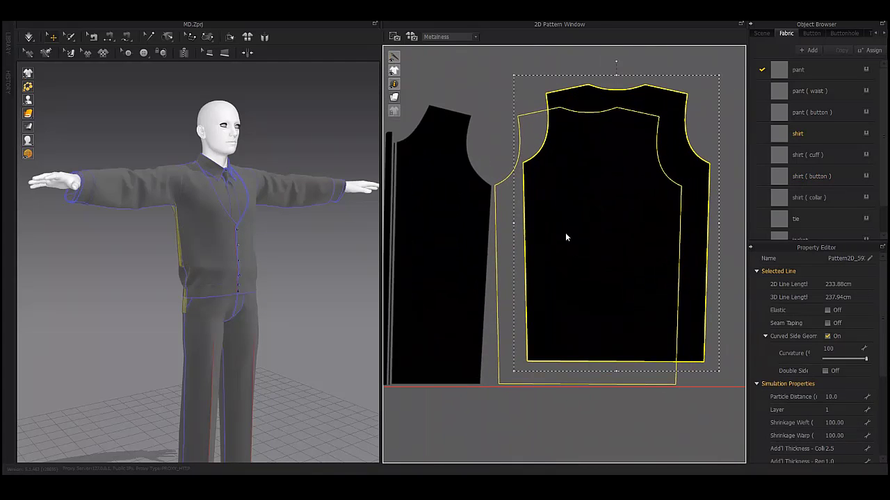
pyautogui.scroll(2, 565, 233)
pyautogui.scroll(4, 576, 208)
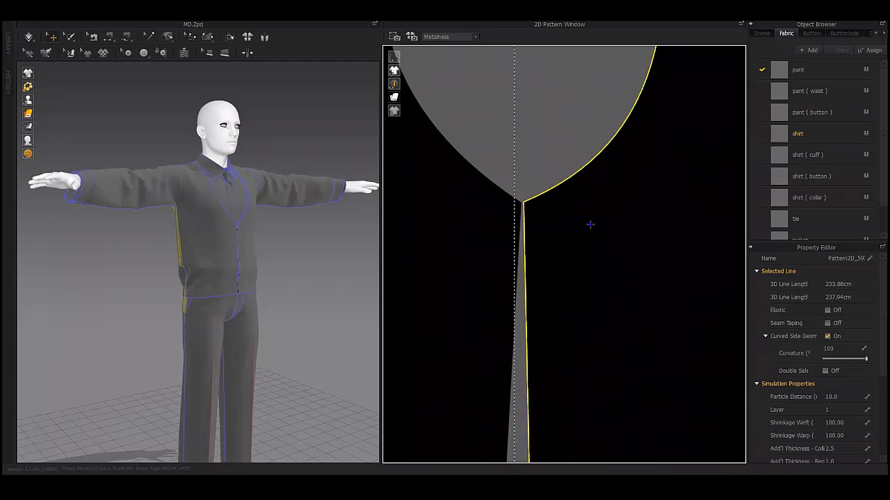
pyautogui.scroll(-3, 590, 224)
pyautogui.scroll(-3, 530, 208)
pyautogui.scroll(-2, 607, 235)
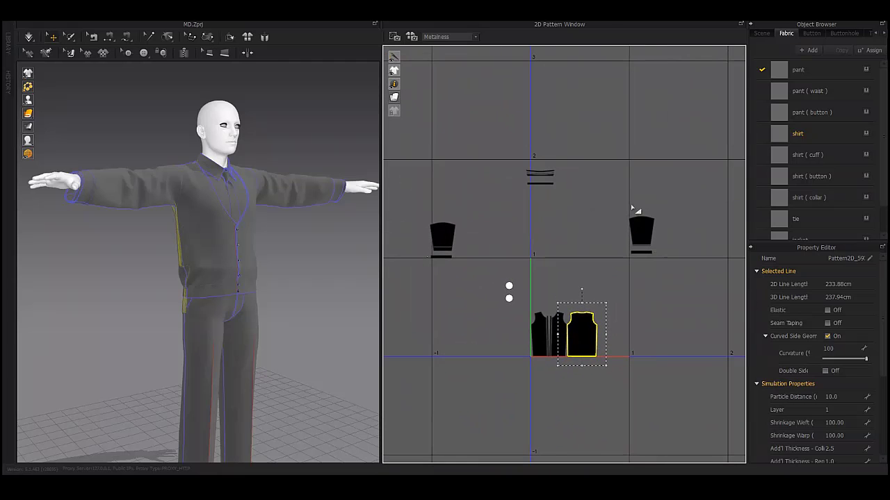
pyautogui.click(545, 180)
pyautogui.click(577, 248)
pyautogui.scroll(3, 578, 248)
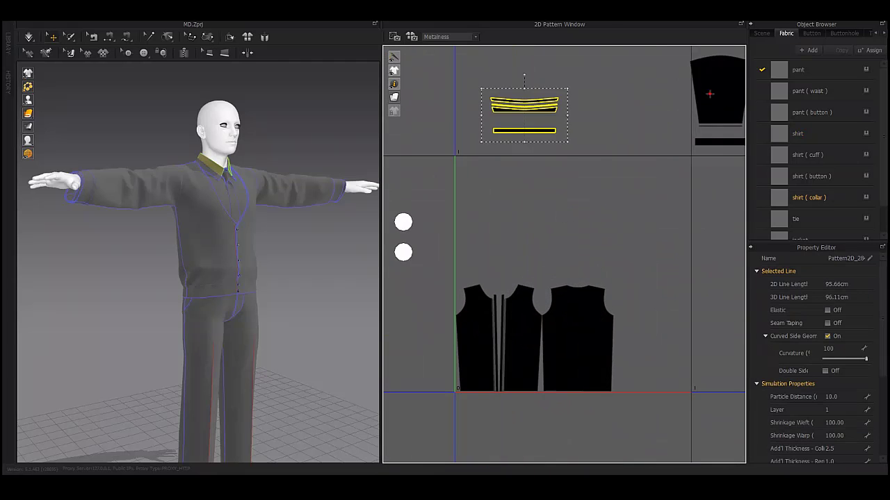
# - Place the sleeve and cuff band above the fronts, with a button beside the cuff
pyautogui.moveTo(647, 139); pyautogui.dragTo(549, 222)
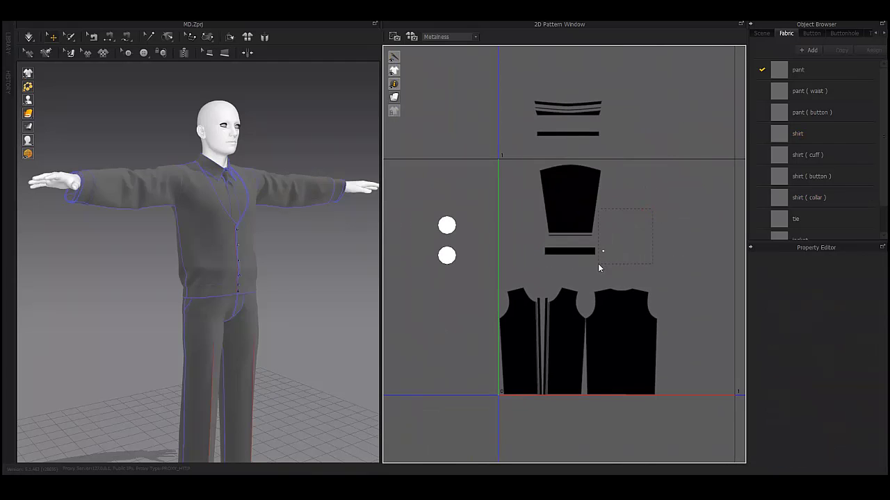
pyautogui.click(601, 252)
pyautogui.moveTo(454, 198); pyautogui.dragTo(477, 195)
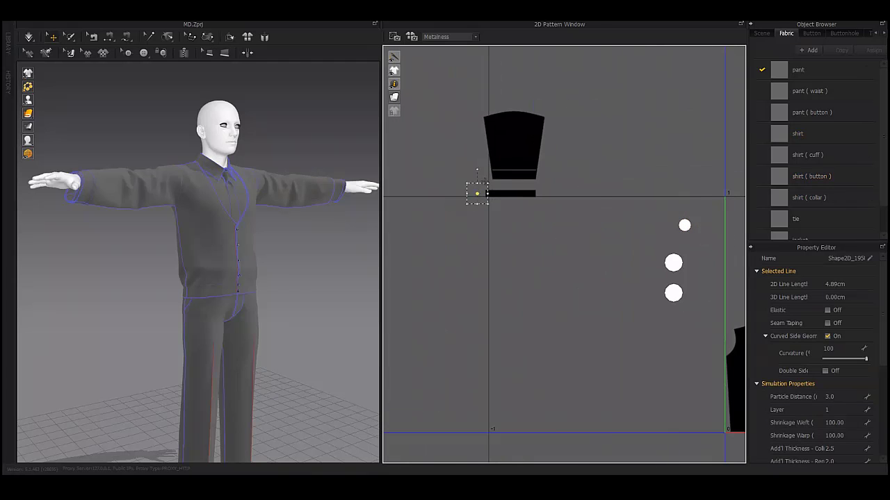
pyautogui.moveTo(626, 223); pyautogui.dragTo(438, 181, button='middle')
pyautogui.scroll(2, 600, 290)
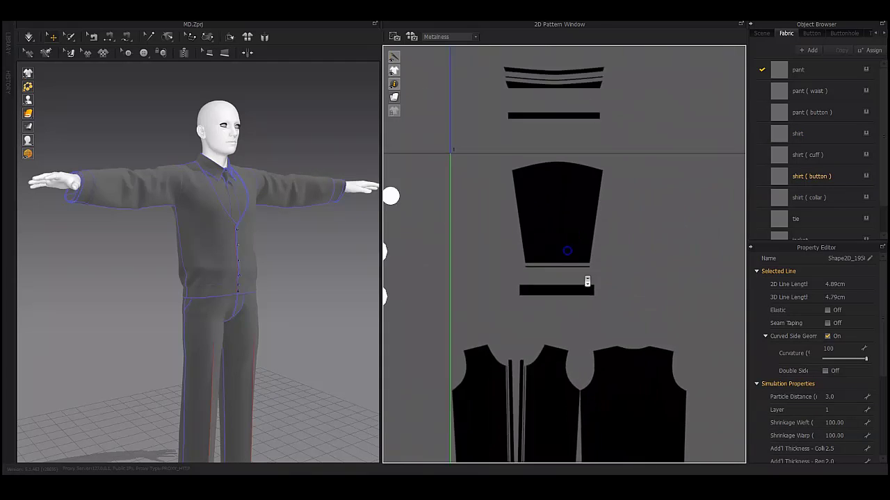
pyautogui.scroll(3, 600, 290)
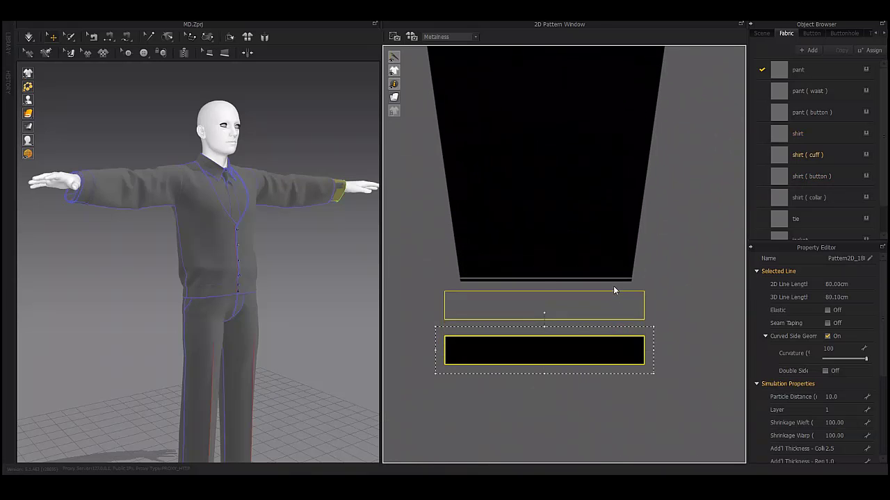
# - Move the right sleeve piece up and place it beside the other sleeve
pyautogui.scroll(-5, 613, 290)
pyautogui.click(622, 300)
pyautogui.click(530, 216)
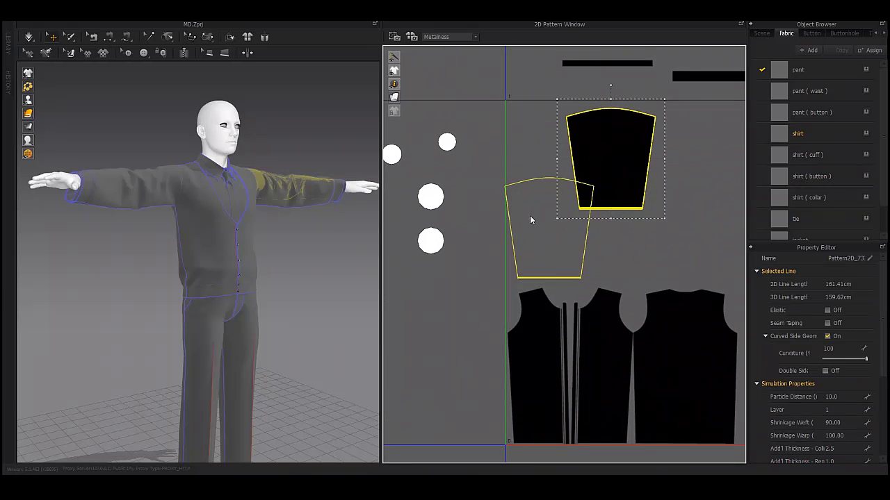
pyautogui.scroll(3, 580, 340)
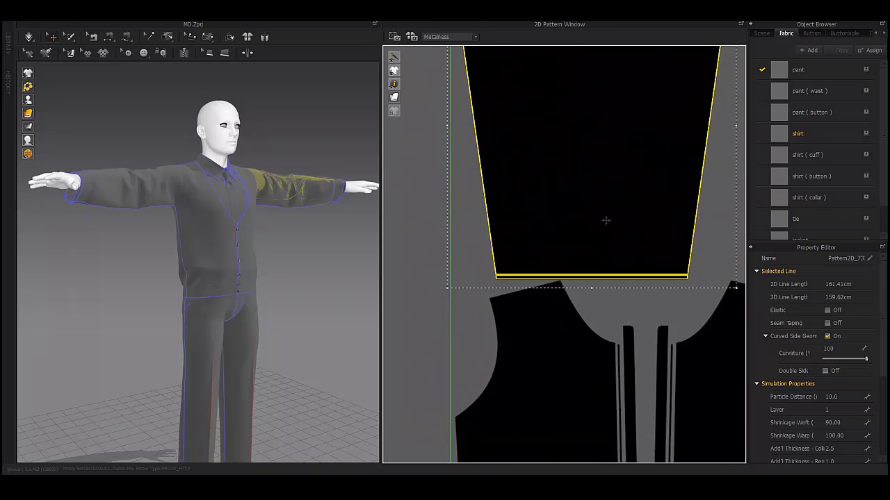
pyautogui.scroll(-5, 577, 223)
pyautogui.scroll(4, 556, 216)
pyautogui.scroll(2, 556, 217)
pyautogui.scroll(-3, 616, 220)
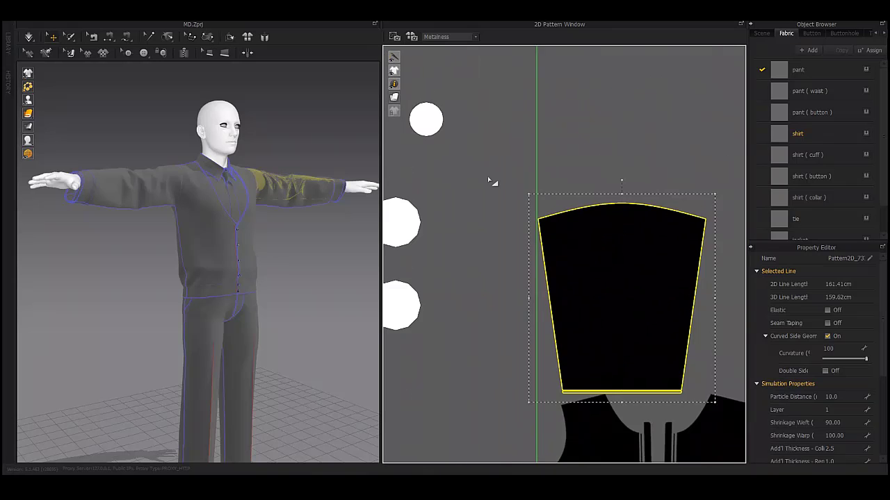
pyautogui.scroll(-2, 487, 176)
pyautogui.scroll(3, 693, 231)
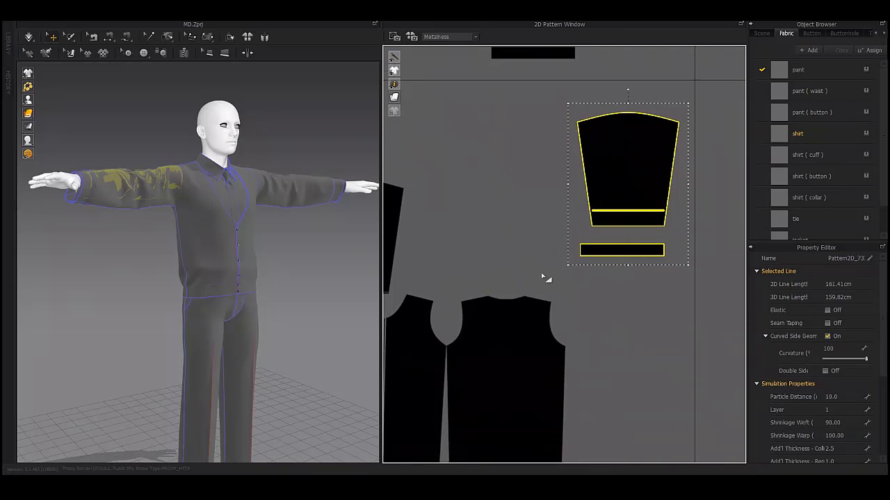
pyautogui.click(643, 231)
pyautogui.moveTo(642, 230); pyautogui.dragTo(610, 174)
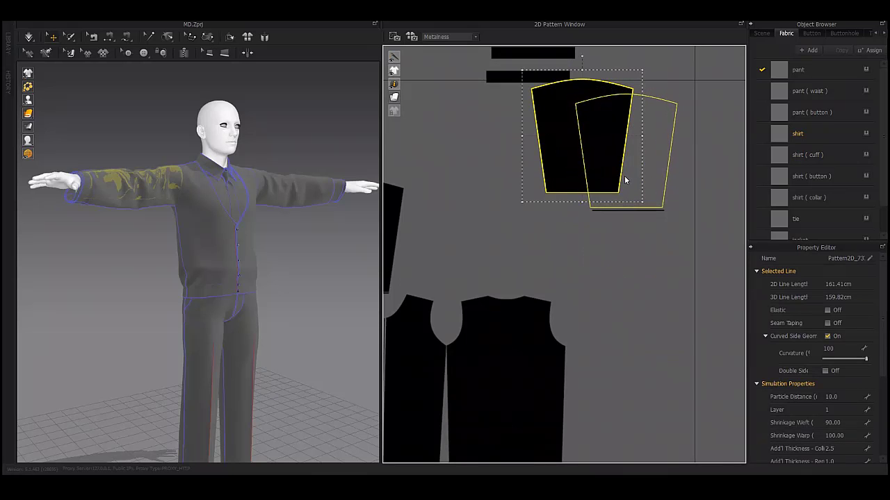
pyautogui.scroll(3, 690, 235)
pyautogui.scroll(3, 546, 175)
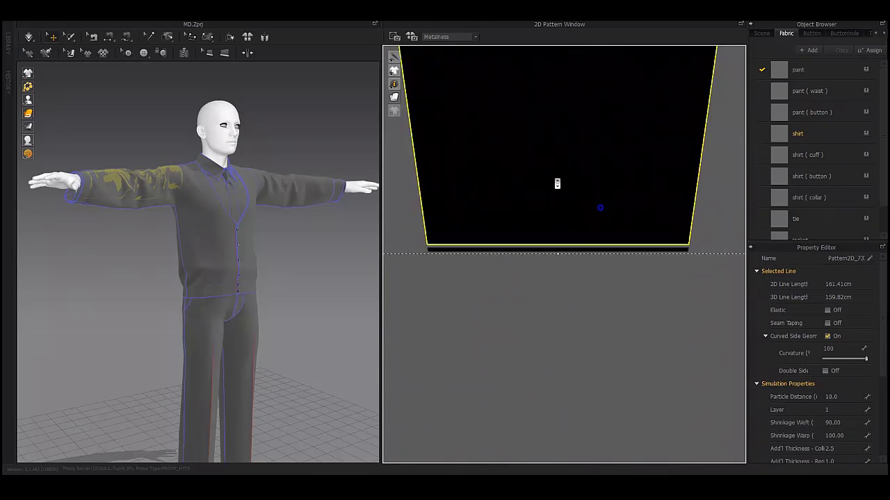
pyautogui.scroll(-5, 557, 183)
pyautogui.moveTo(649, 201); pyautogui.dragTo(646, 257)
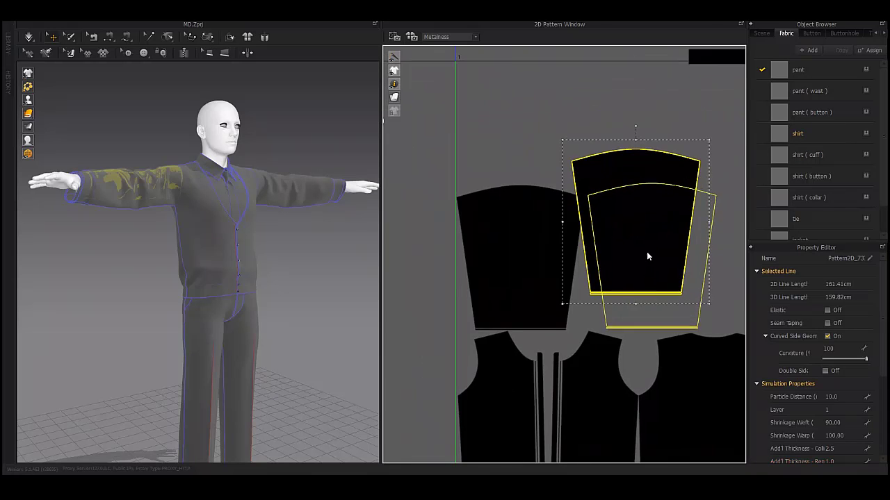
# - Move the collar strips from the top into the first tile and select the cuff strips
pyautogui.scroll(-2, 625, 229)
pyautogui.scroll(-3, 486, 185)
pyautogui.moveTo(540, 181); pyautogui.dragTo(432, 86)
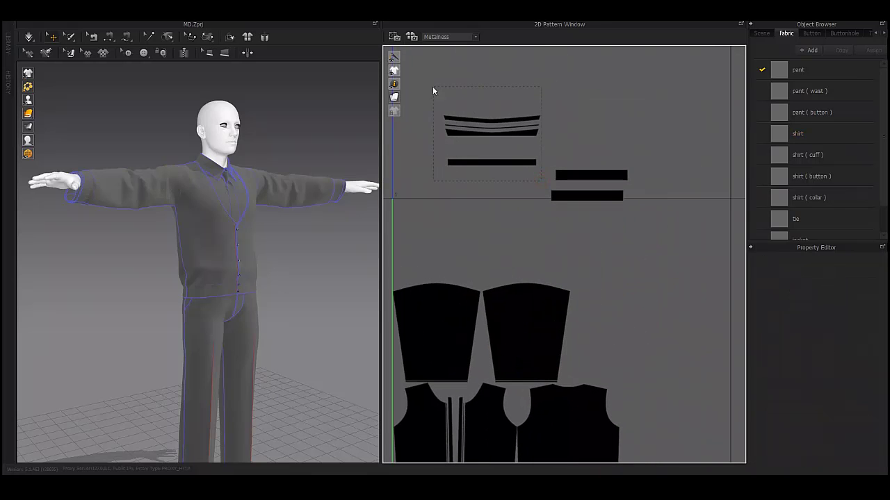
pyautogui.moveTo(496, 244); pyautogui.dragTo(495, 240)
pyautogui.click(591, 184)
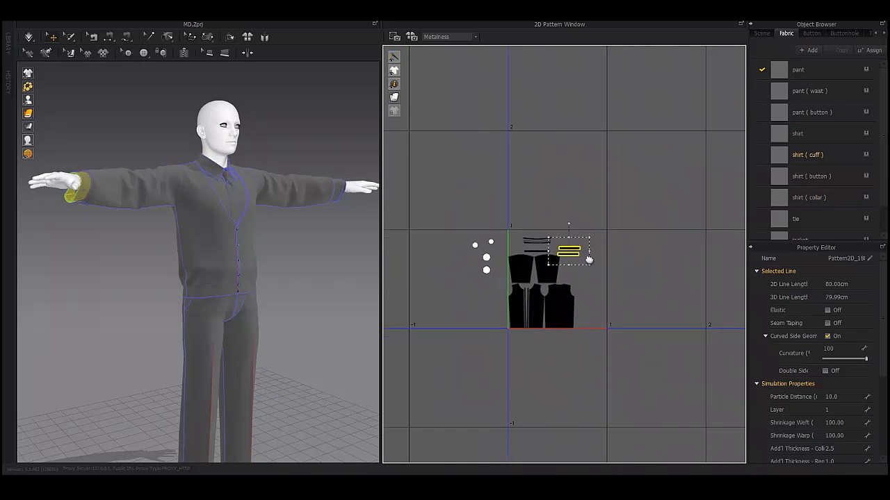
# - Select all the shirt pattern pieces together, then clear the selection
pyautogui.scroll(-5, 591, 188)
pyautogui.moveTo(509, 328); pyautogui.dragTo(593, 223)
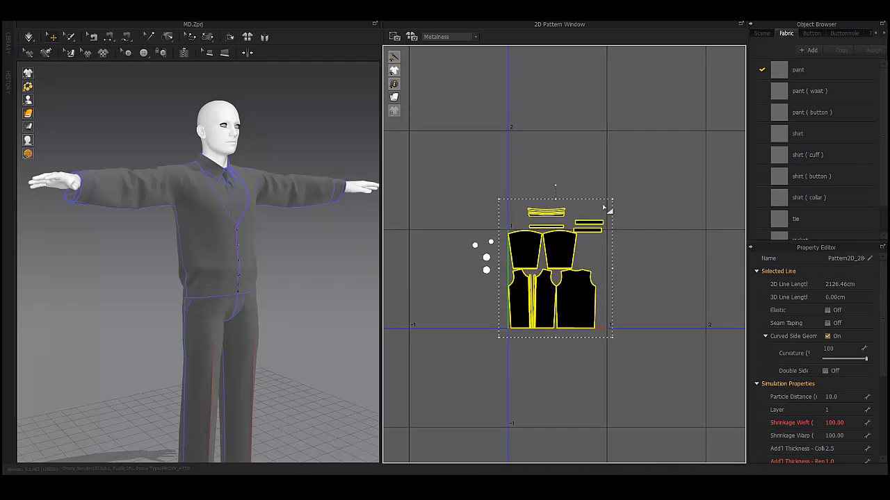
pyautogui.scroll(3, 602, 223)
pyautogui.scroll(2, 556, 240)
pyautogui.scroll(2, 701, 238)
pyautogui.scroll(-3, 700, 238)
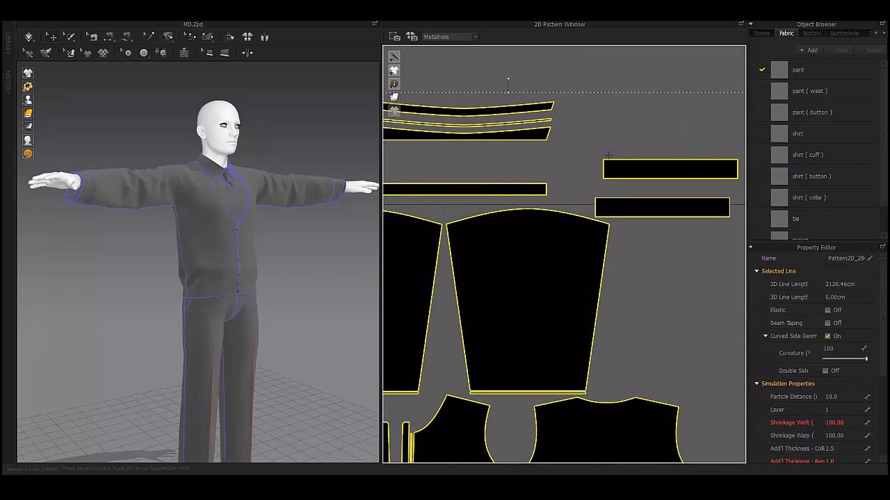
pyautogui.scroll(-2, 590, 208)
pyautogui.click(493, 177)
# - Move the collar strip lower down in the first tile
pyautogui.click(499, 184)
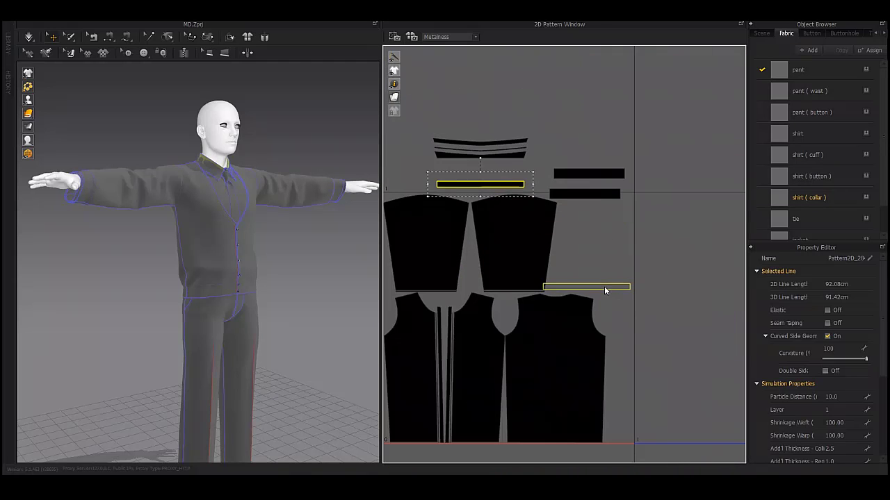
pyautogui.scroll(3, 608, 287)
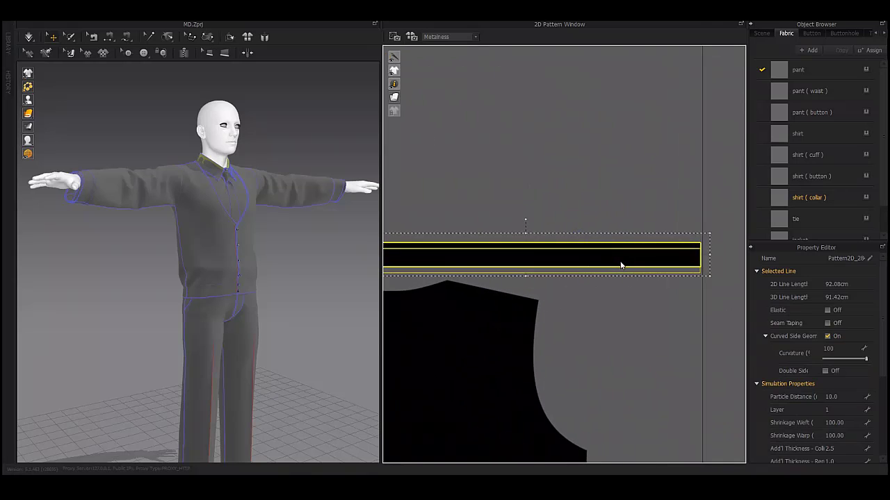
pyautogui.scroll(-1, 619, 264)
pyautogui.scroll(-1, 598, 262)
pyautogui.scroll(-1, 577, 259)
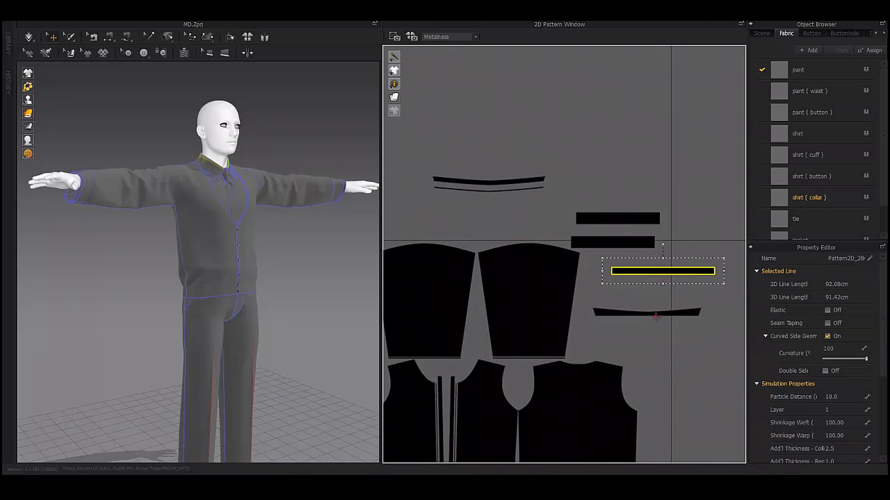
pyautogui.moveTo(632, 358); pyautogui.dragTo(630, 358)
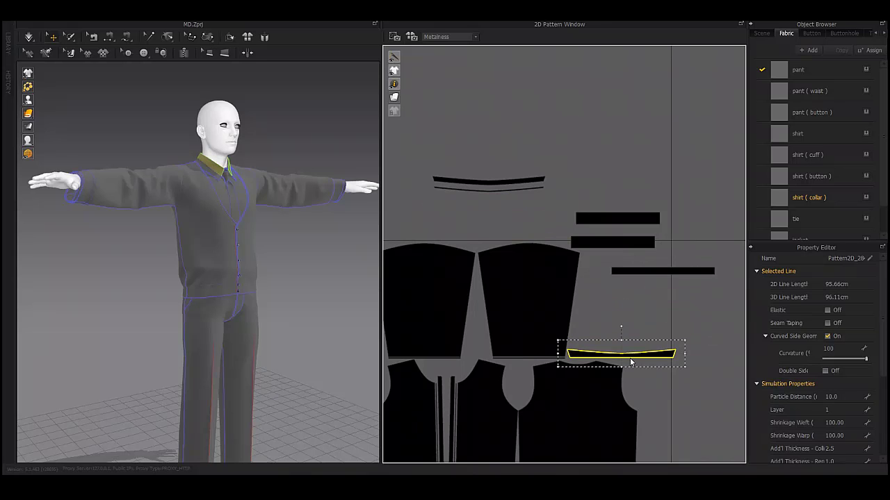
pyautogui.scroll(-2, 620, 345)
pyautogui.scroll(3, 546, 370)
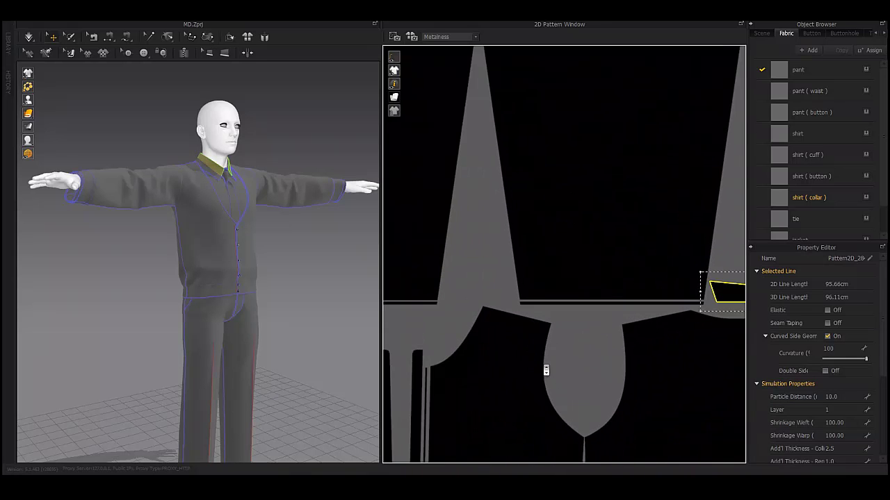
pyautogui.scroll(-2, 545, 371)
# - Box-select around the sleeve piece to grab its edge
pyautogui.moveTo(544, 278); pyautogui.dragTo(627, 278, button='middle')
pyautogui.scroll(1, 628, 187)
pyautogui.moveTo(535, 145); pyautogui.dragTo(692, 345)
pyautogui.scroll(3, 565, 213)
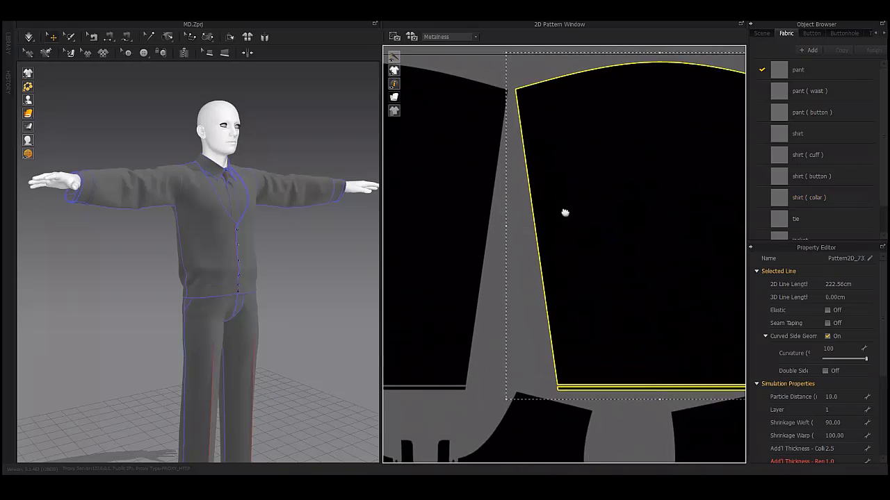
pyautogui.scroll(2, 620, 175)
pyautogui.scroll(-2, 610, 184)
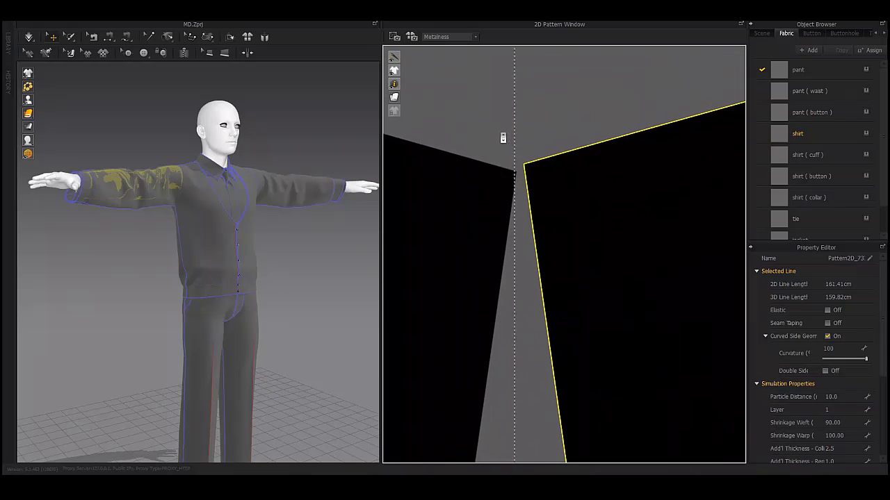
pyautogui.scroll(-2, 503, 135)
# - Shift the black collar strip slightly left
pyautogui.moveTo(502, 134); pyautogui.dragTo(684, 305, button='middle')
pyautogui.click(564, 294)
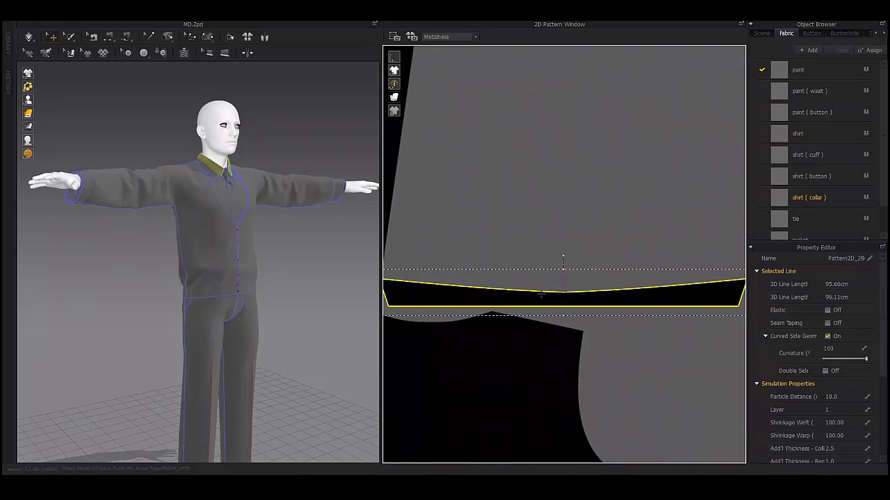
pyautogui.scroll(3, 528, 274)
pyautogui.scroll(1, 531, 277)
pyautogui.scroll(-3, 462, 252)
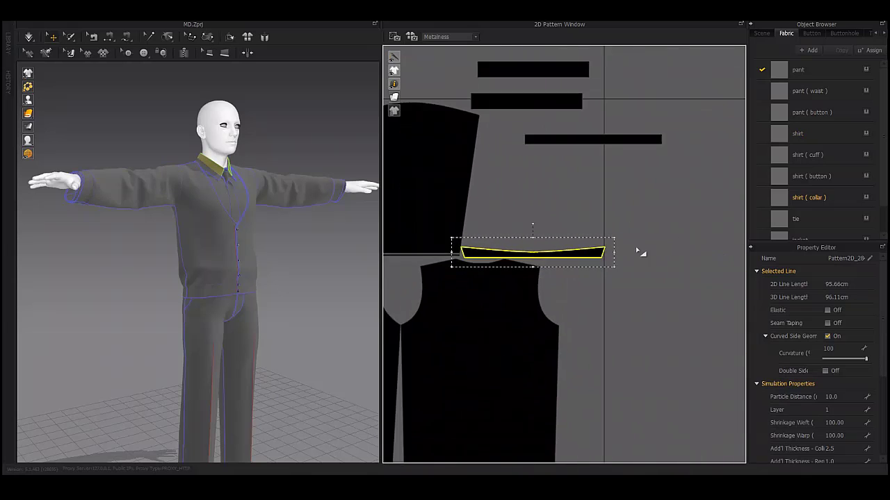
pyautogui.scroll(3, 522, 253)
pyautogui.scroll(-3, 522, 252)
pyautogui.scroll(1, 584, 238)
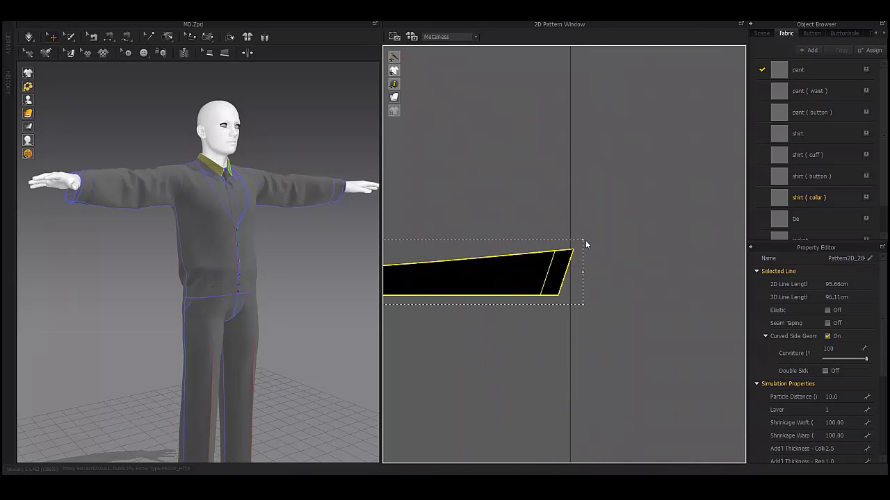
pyautogui.moveTo(585, 244); pyautogui.dragTo(566, 244)
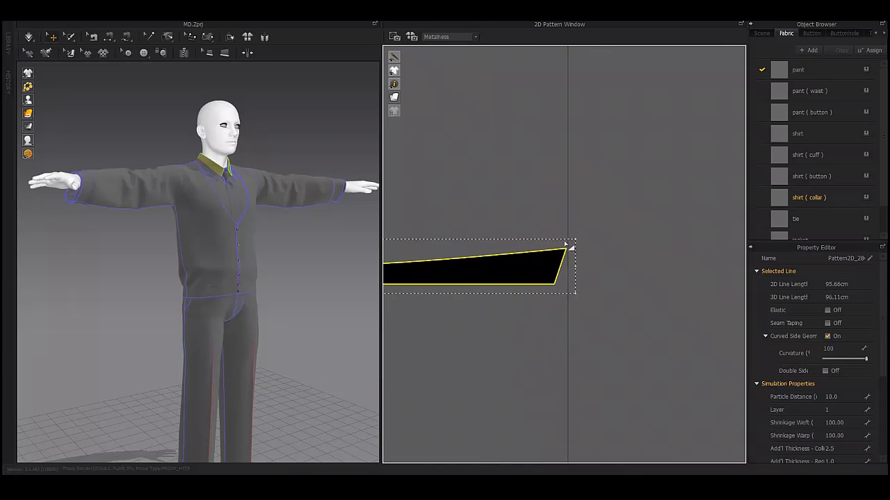
pyautogui.scroll(-5, 646, 218)
# - Move the other collar strip down beneath the cuff
pyautogui.click(595, 289)
pyautogui.scroll(5, 595, 289)
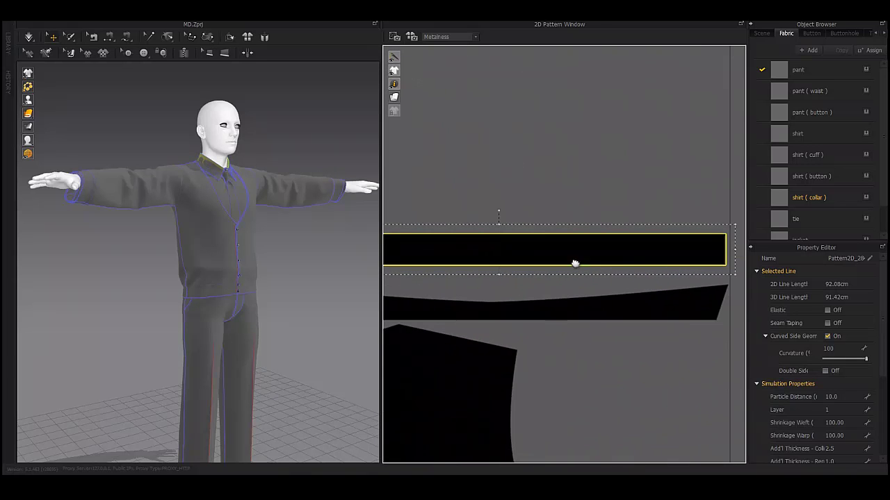
pyautogui.scroll(-3, 672, 274)
pyautogui.scroll(-2, 602, 204)
pyautogui.moveTo(602, 195); pyautogui.dragTo(609, 299)
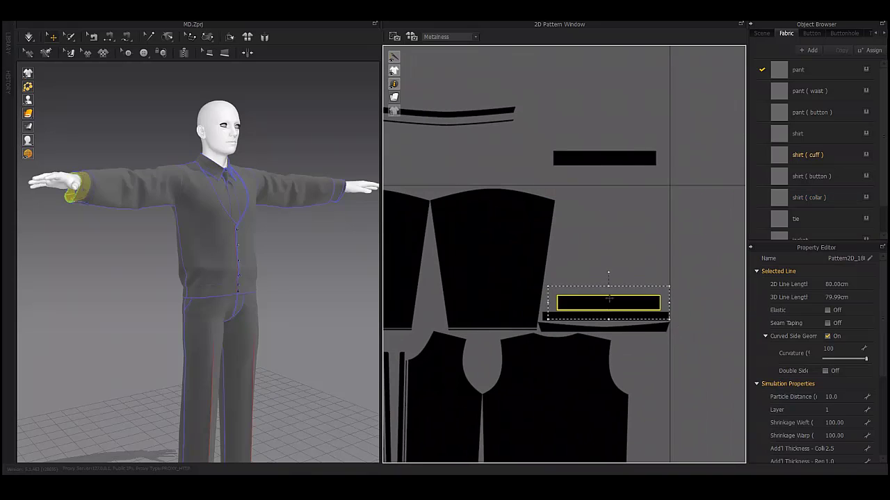
pyautogui.scroll(-2, 618, 291)
# - Place the curved collar strips beside the sleeves and clear the selection
pyautogui.click(485, 166)
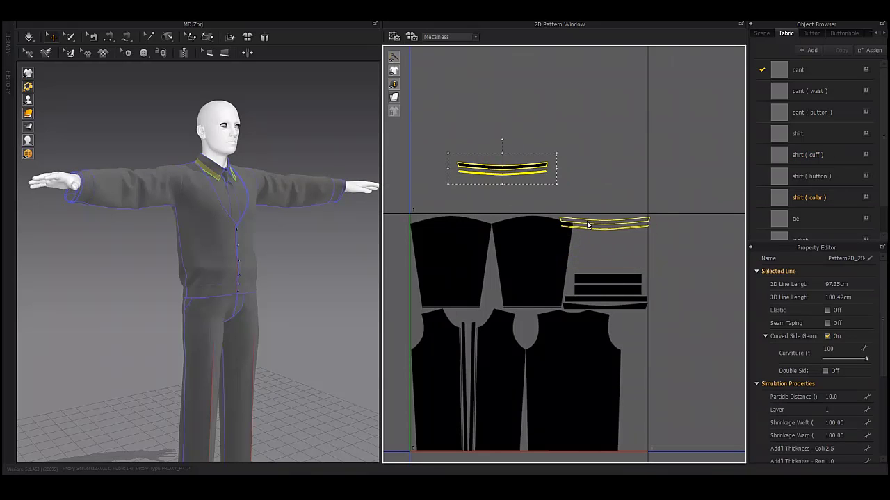
pyautogui.scroll(3, 587, 225)
pyautogui.moveTo(587, 225); pyautogui.dragTo(612, 210, button='middle')
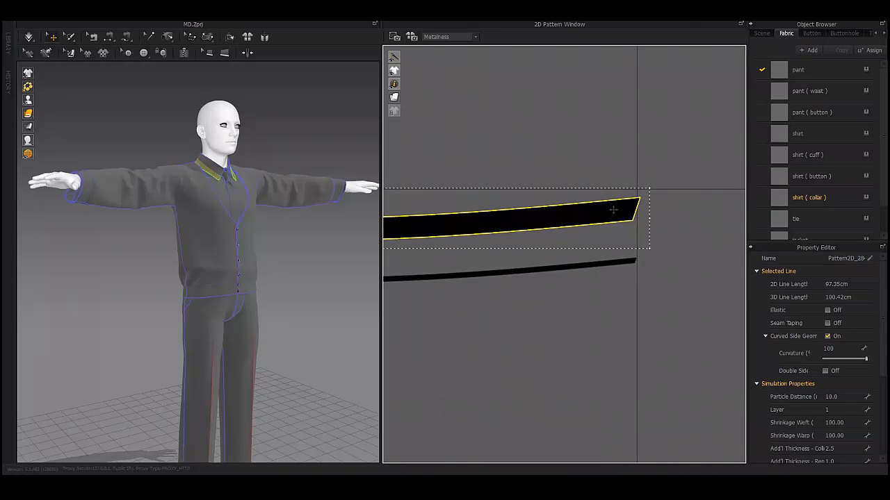
pyautogui.scroll(2, 615, 209)
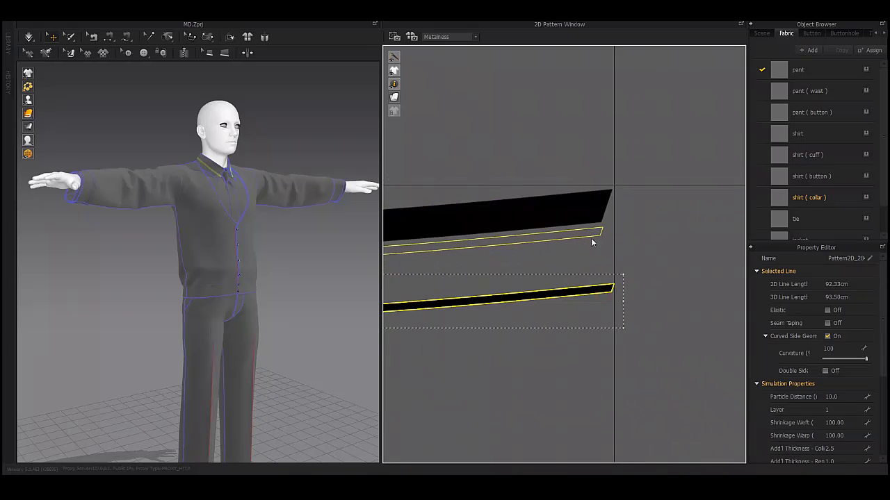
pyautogui.scroll(-3, 592, 242)
pyautogui.scroll(4, 519, 250)
pyautogui.scroll(2, 515, 249)
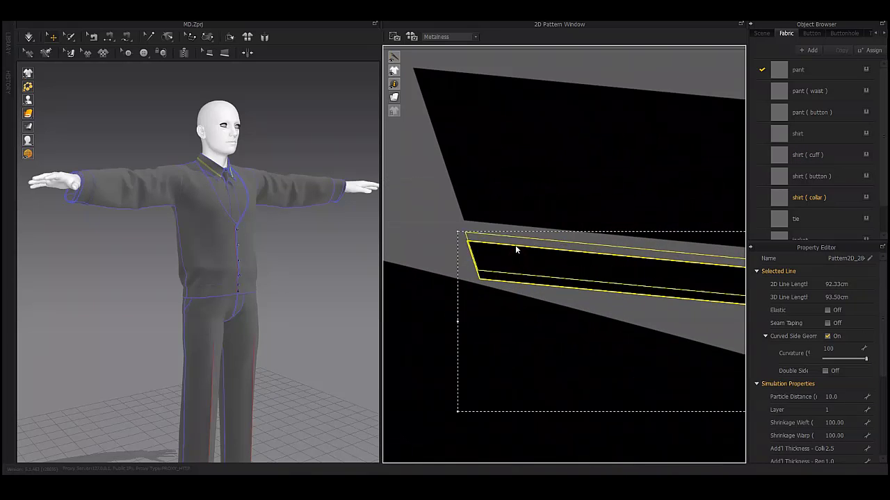
pyautogui.scroll(2, 516, 247)
pyautogui.scroll(2, 416, 238)
pyautogui.scroll(3, 703, 252)
pyautogui.click(650, 259)
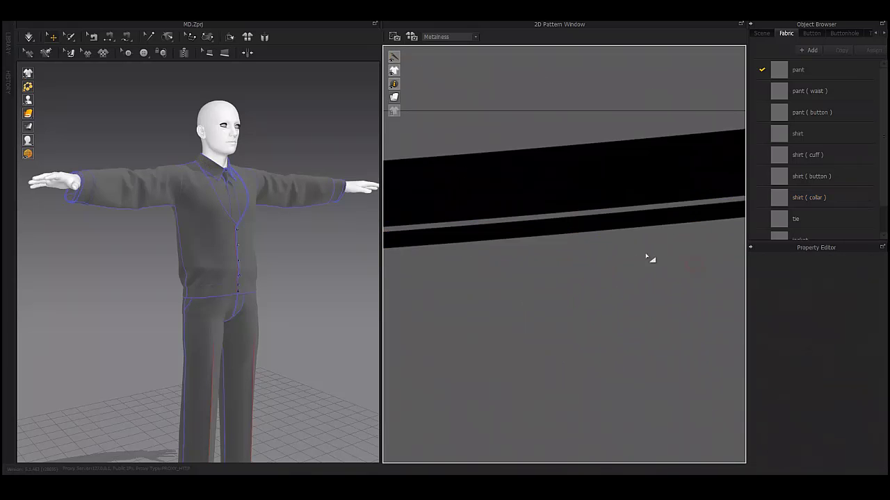
pyautogui.scroll(-3, 651, 259)
pyautogui.scroll(-2, 591, 292)
pyautogui.scroll(1, 498, 316)
# - Box-select the tie pattern pieces and pick them up for repositioning
pyautogui.click(684, 255)
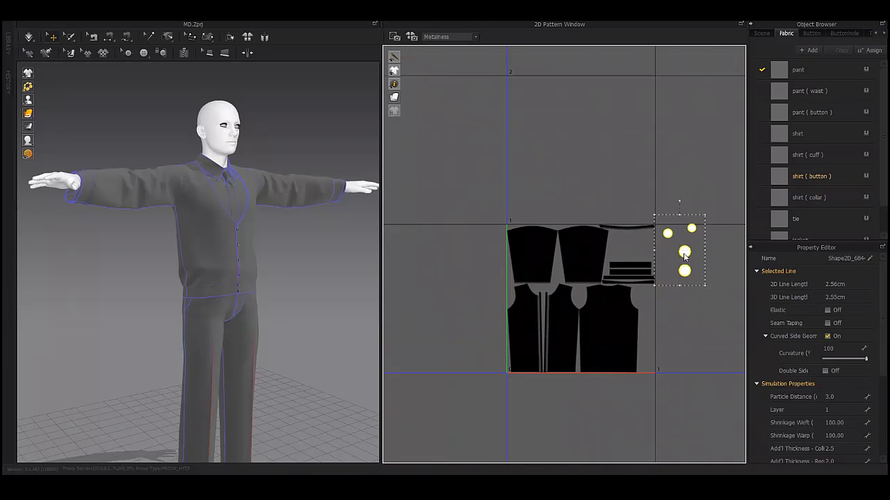
pyautogui.scroll(4, 683, 255)
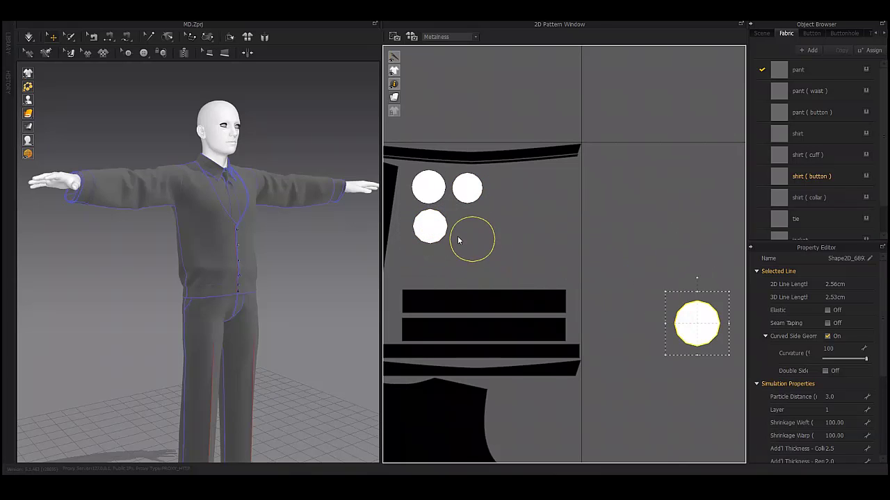
pyautogui.click(562, 244)
pyautogui.scroll(-4, 561, 248)
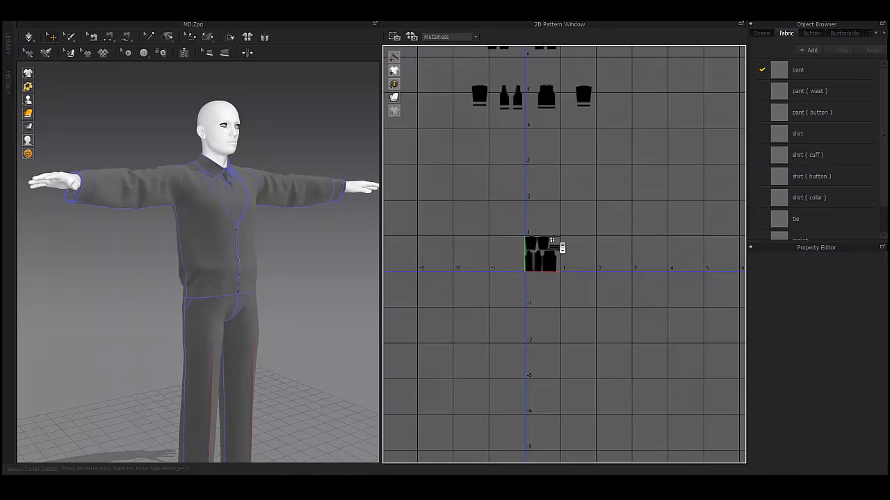
pyautogui.scroll(2, 581, 183)
pyautogui.scroll(3, 503, 164)
pyautogui.scroll(-2, 528, 182)
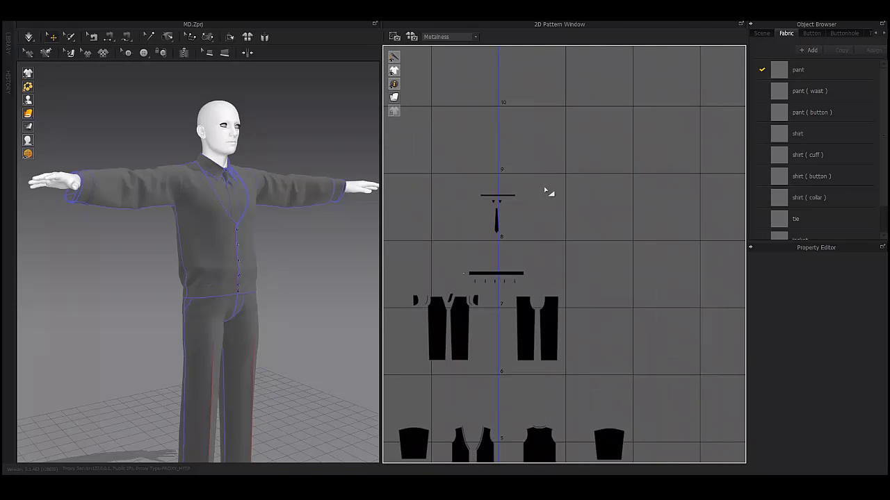
pyautogui.moveTo(452, 255); pyautogui.dragTo(453, 253)
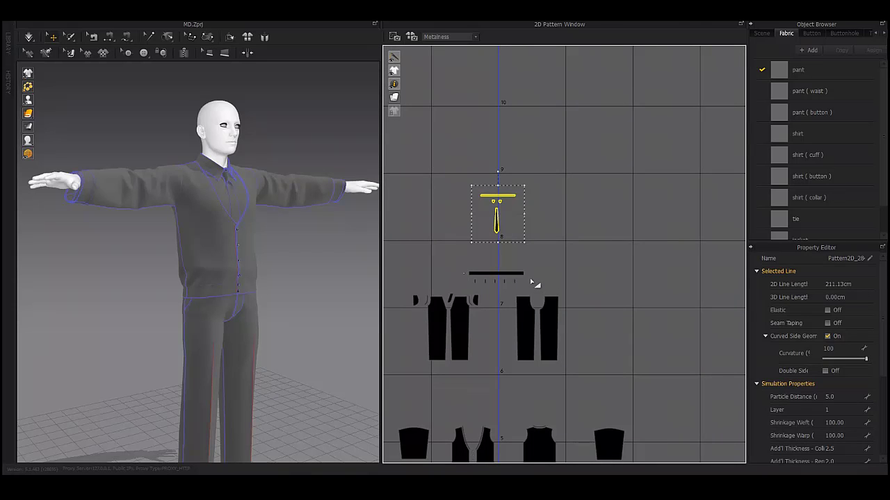
pyautogui.scroll(-3, 508, 439)
pyautogui.scroll(3, 489, 209)
pyautogui.hotkey('ctrl', 'v')
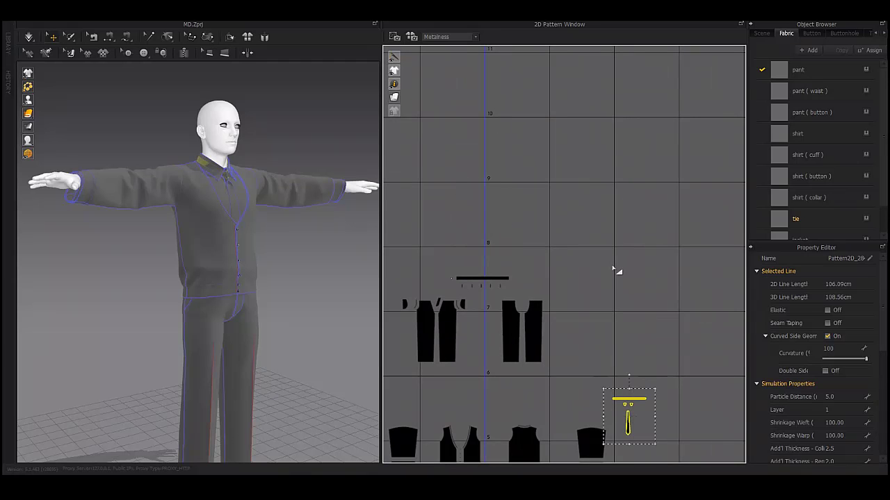
pyautogui.scroll(1, 610, 211)
pyautogui.scroll(-4, 572, 156)
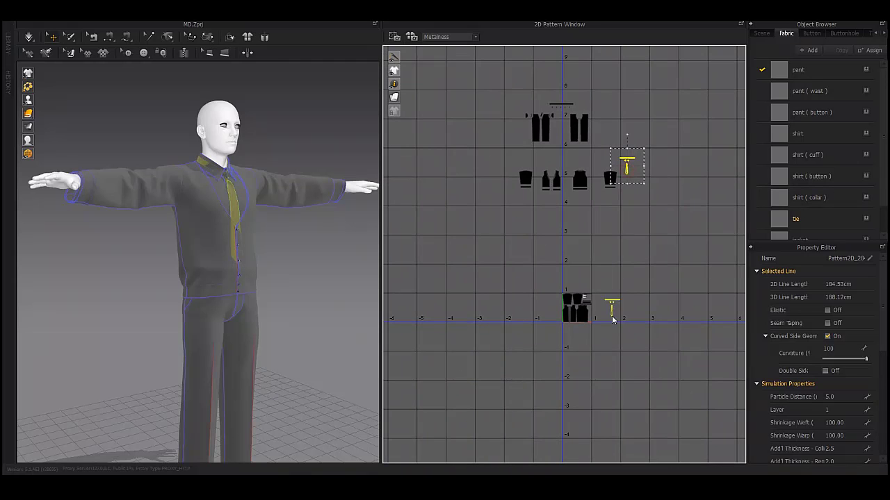
pyautogui.scroll(8, 526, 298)
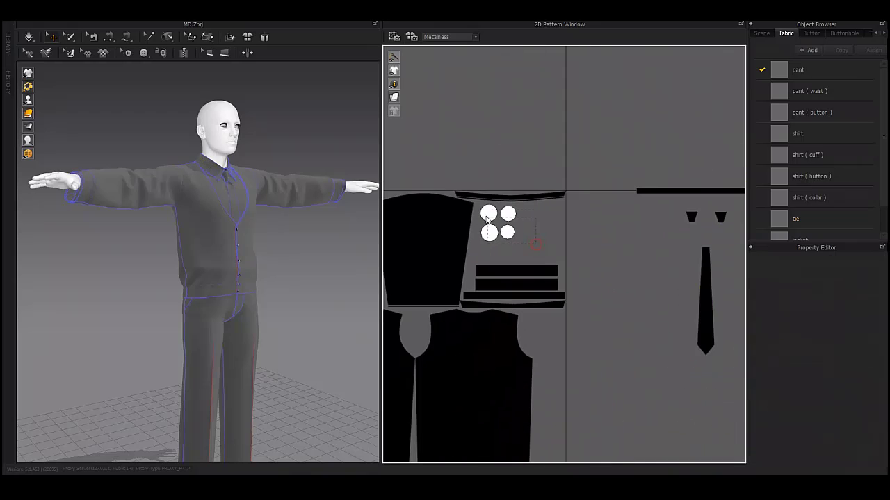
# - Copy the shirt buttons and paste them above the shirt pieces
pyautogui.click(498, 223)
pyautogui.hotkey('ctrl', 'c')
pyautogui.hotkey('ctrl', 'v')
pyautogui.click(474, 161)
pyautogui.scroll(-3, 553, 286)
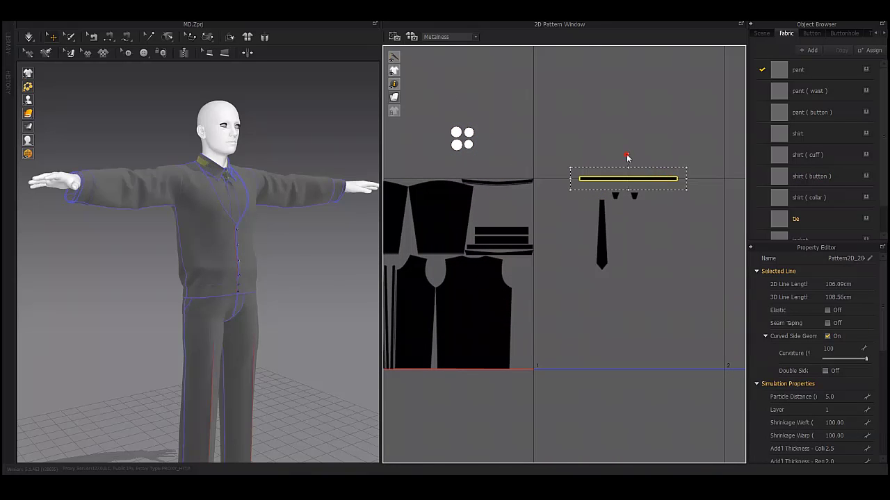
# - Select the thin strip and tie knot pieces, moving the knot above the tie
pyautogui.click(529, 312)
pyautogui.scroll(3, 535, 299)
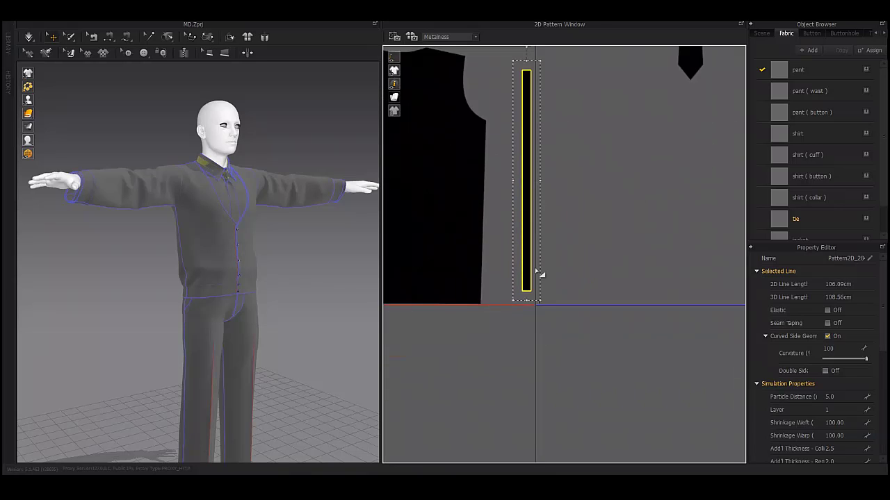
pyautogui.scroll(2, 542, 292)
pyautogui.scroll(-3, 545, 305)
pyautogui.scroll(-2, 545, 292)
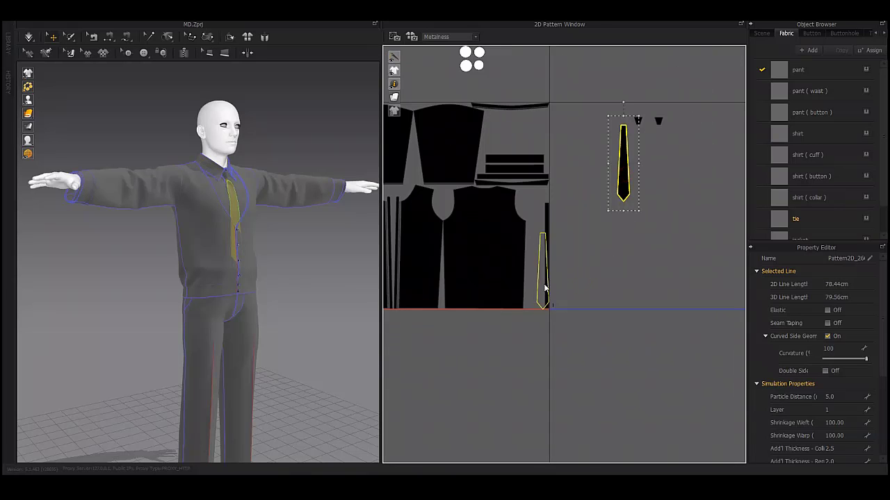
pyautogui.scroll(5, 539, 284)
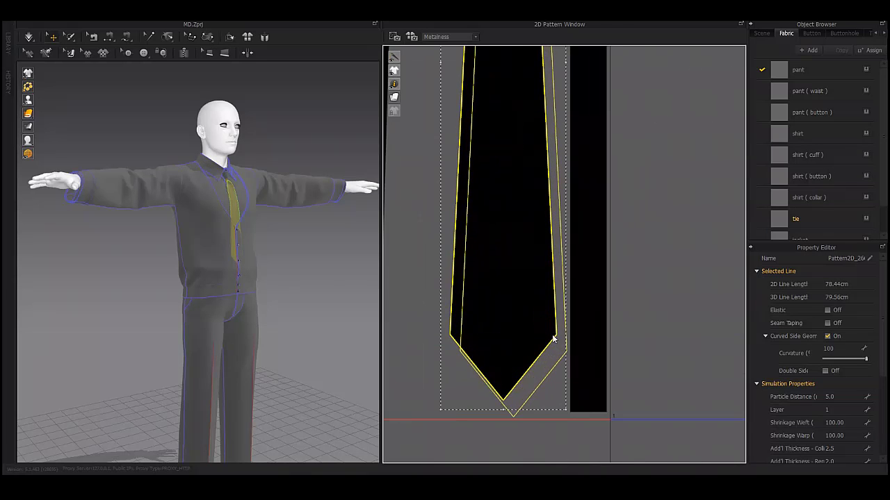
pyautogui.scroll(-3, 555, 337)
pyautogui.scroll(-5, 522, 381)
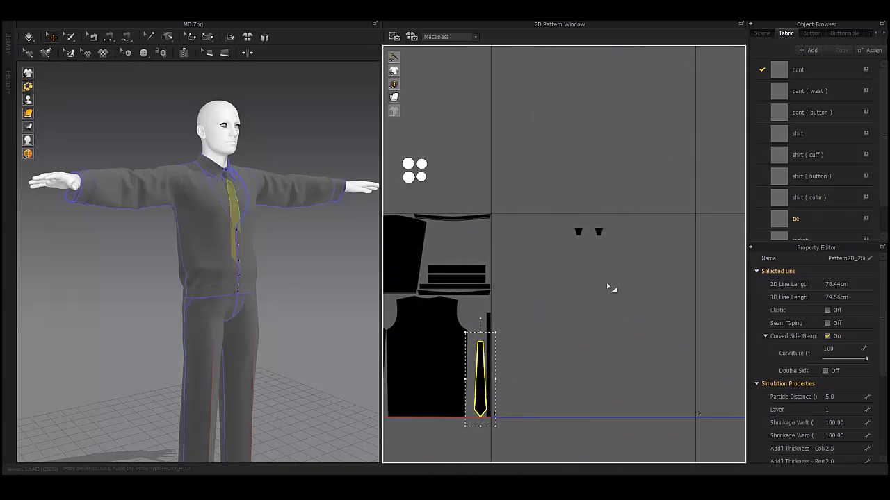
pyautogui.click(577, 232)
pyautogui.scroll(3, 601, 195)
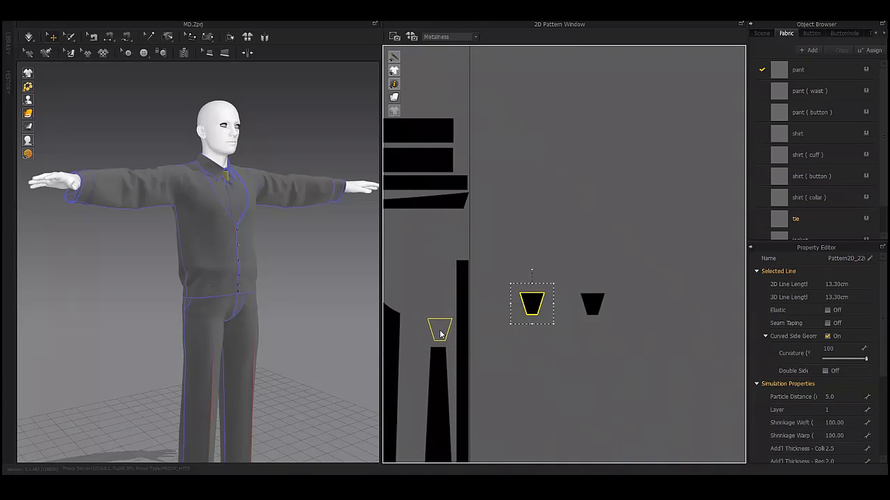
pyautogui.moveTo(440, 335); pyautogui.dragTo(439, 338)
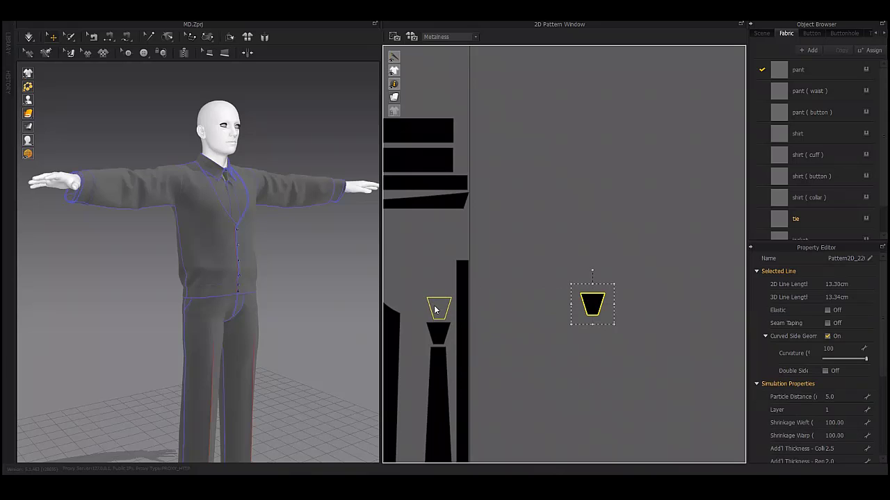
# - Move the assembled tie pieces beside the vest, then select a shirt button piece
pyautogui.scroll(-3, 436, 310)
pyautogui.moveTo(485, 455); pyautogui.dragTo(431, 272)
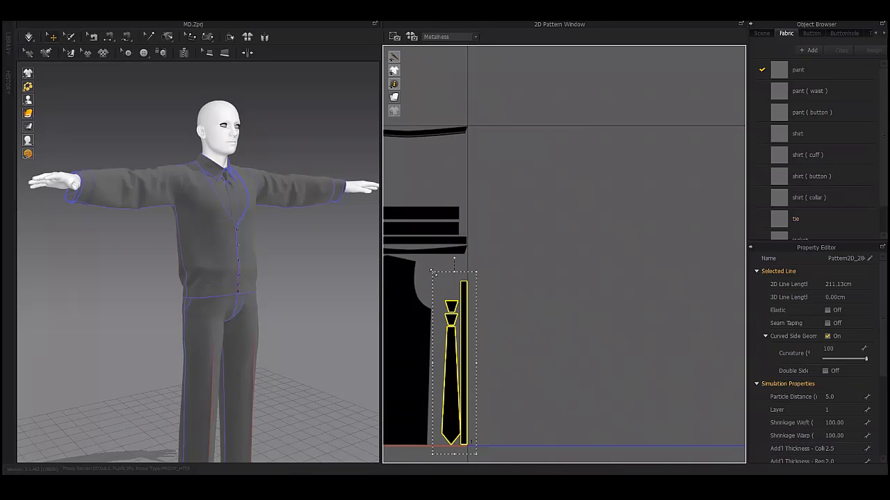
pyautogui.click(404, 247)
pyautogui.scroll(-4, 675, 239)
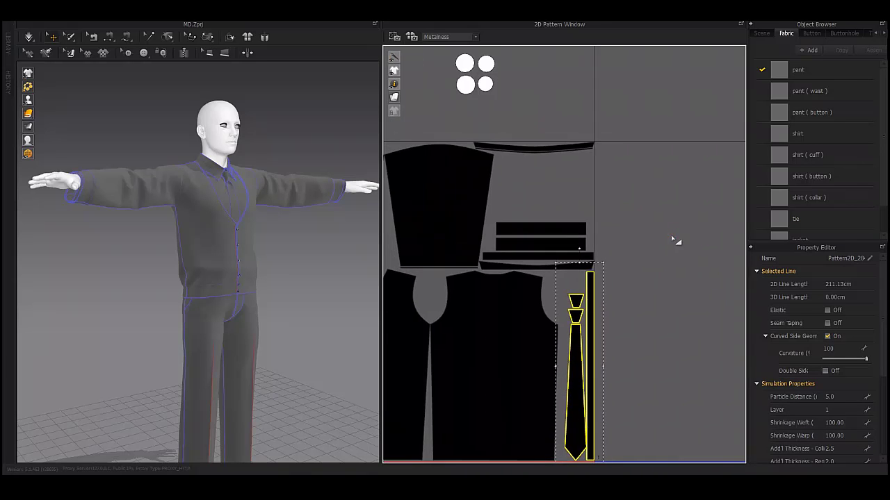
pyautogui.scroll(-3, 619, 217)
pyautogui.click(586, 322)
# - Move the pocket piece up off the pants panels
pyautogui.scroll(-3, 546, 260)
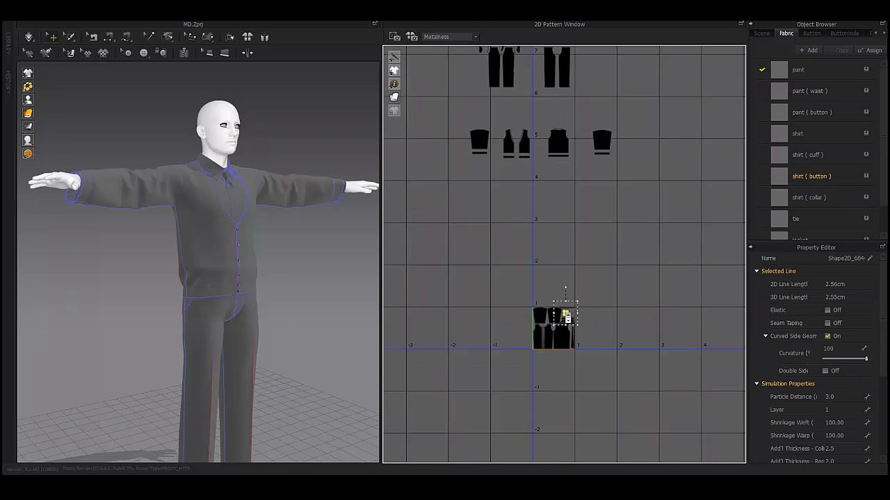
pyautogui.scroll(2, 549, 224)
pyautogui.scroll(1, 625, 203)
pyautogui.scroll(-3, 438, 322)
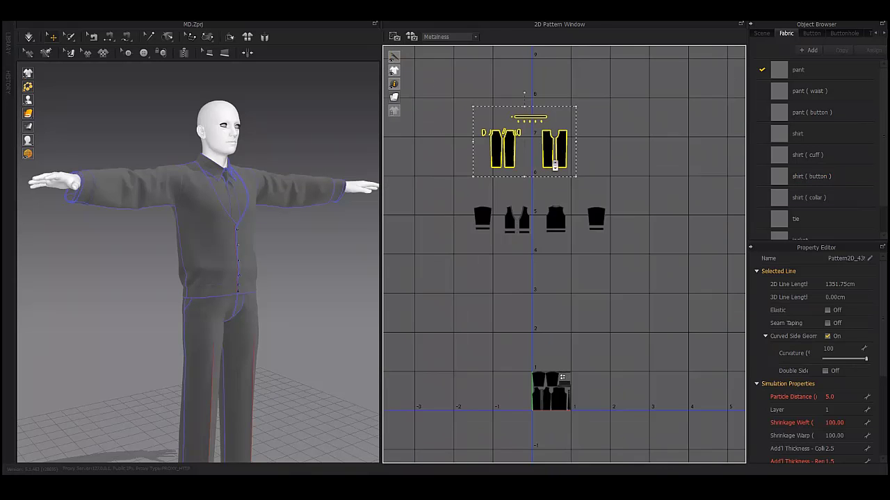
pyautogui.scroll(3, 609, 356)
pyautogui.scroll(3, 591, 333)
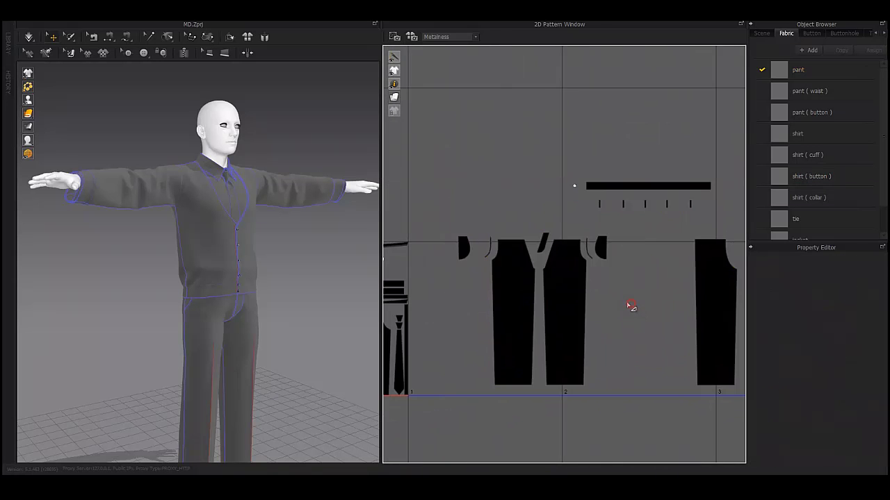
pyautogui.moveTo(463, 249); pyautogui.dragTo(470, 214)
pyautogui.scroll(3, 469, 214)
pyautogui.click(467, 198)
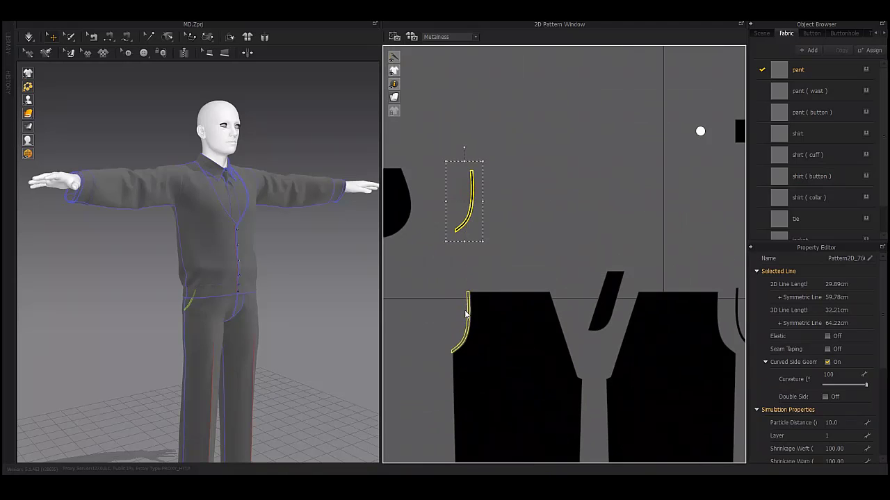
# - Select the pocket line and the small pocket pieces
pyautogui.scroll(4, 487, 271)
pyautogui.scroll(-1, 490, 273)
pyautogui.scroll(4, 502, 334)
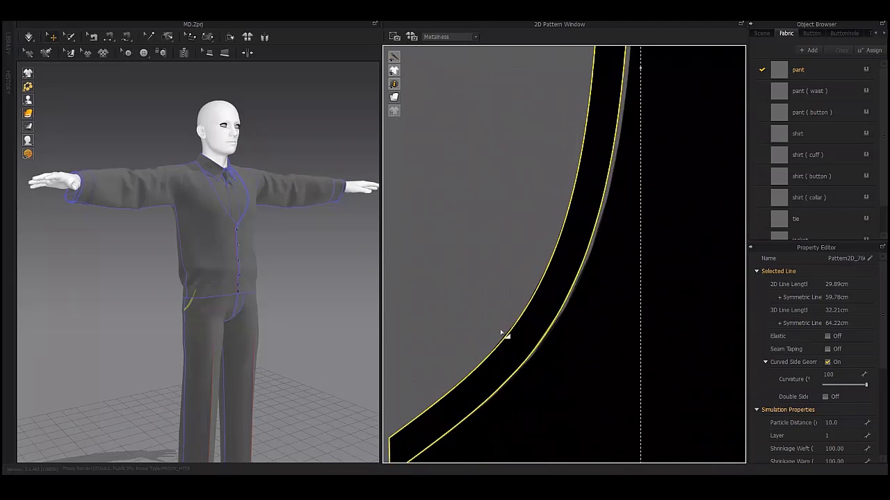
pyautogui.scroll(2, 441, 269)
pyautogui.scroll(2, 507, 250)
pyautogui.click(507, 250)
pyautogui.scroll(-3, 507, 250)
pyautogui.scroll(-2, 618, 60)
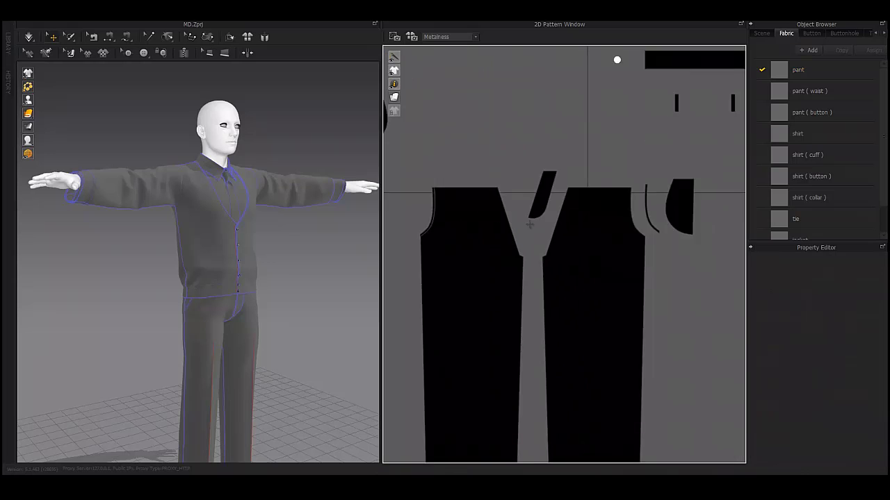
pyautogui.scroll(3, 563, 221)
pyautogui.scroll(1, 563, 221)
pyautogui.click(549, 219)
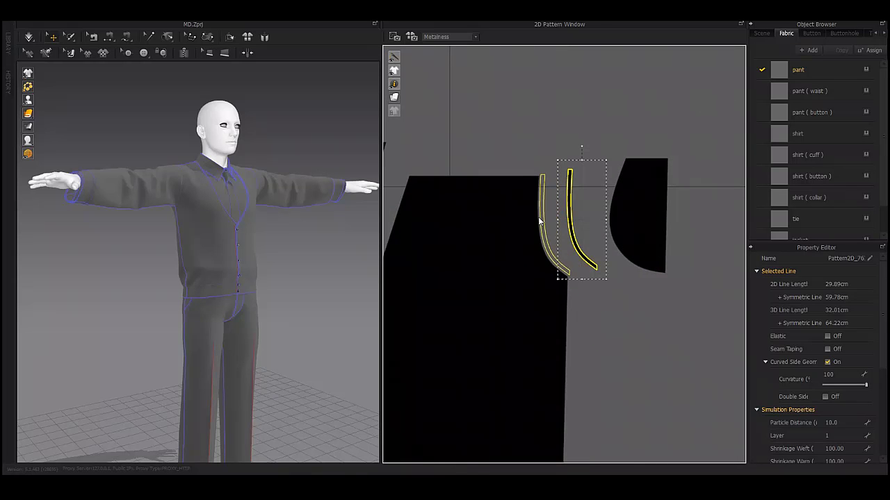
pyautogui.scroll(2, 540, 221)
pyautogui.scroll(1, 539, 221)
pyautogui.scroll(-3, 544, 135)
pyautogui.scroll(2, 501, 166)
pyautogui.click(501, 165)
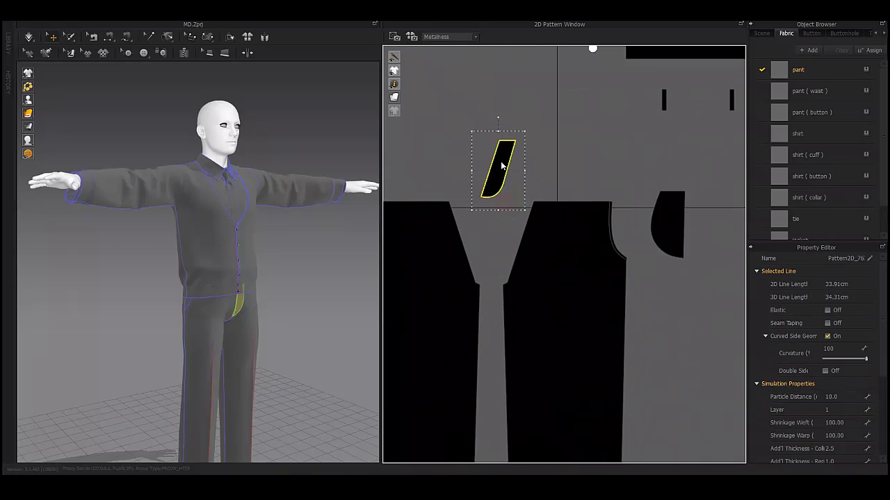
pyautogui.scroll(-3, 502, 166)
pyautogui.click(645, 298)
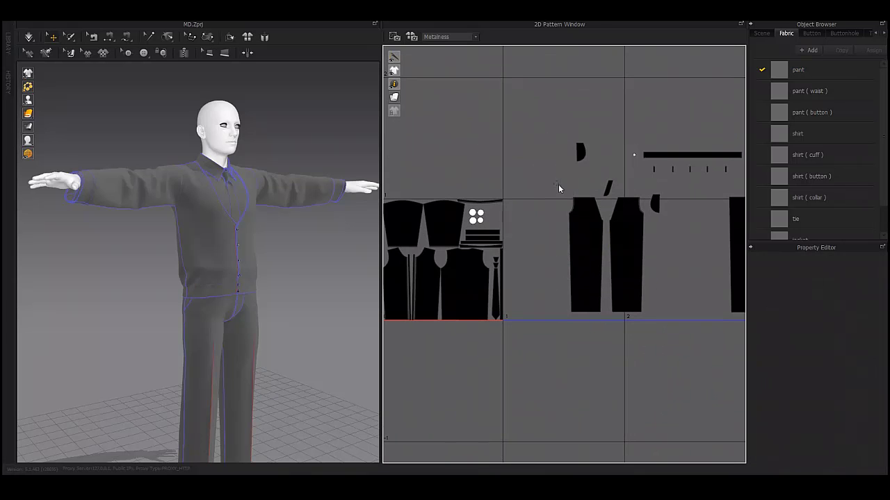
# - Box-select both pant pieces and move them next to the shirt pieces
pyautogui.moveTo(550, 187); pyautogui.dragTo(647, 341)
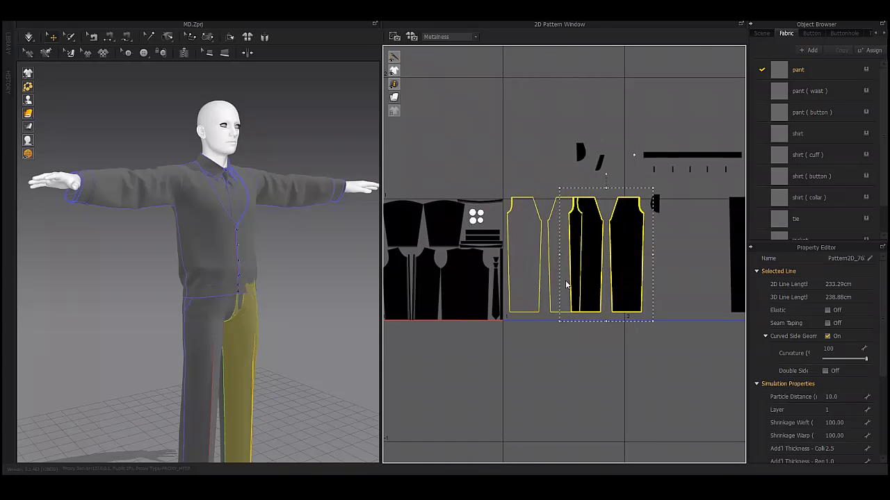
pyautogui.scroll(5, 601, 283)
pyautogui.scroll(3, 611, 285)
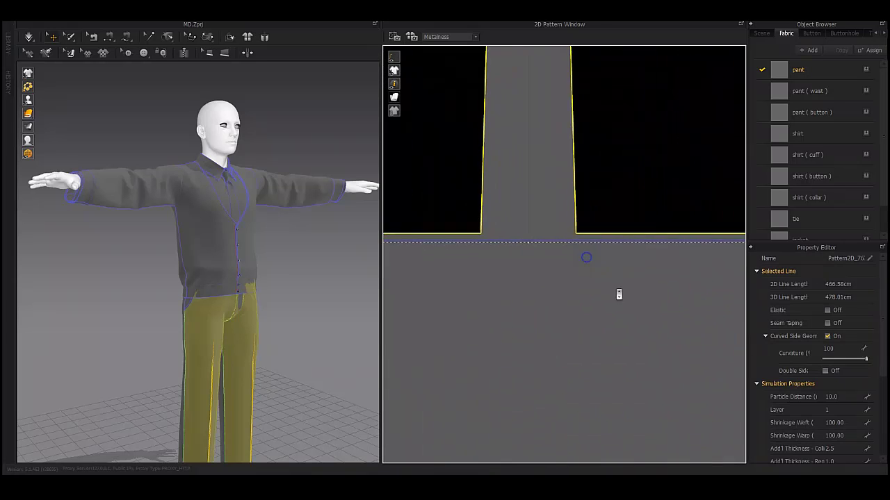
pyautogui.scroll(-6, 617, 236)
pyautogui.scroll(5, 619, 253)
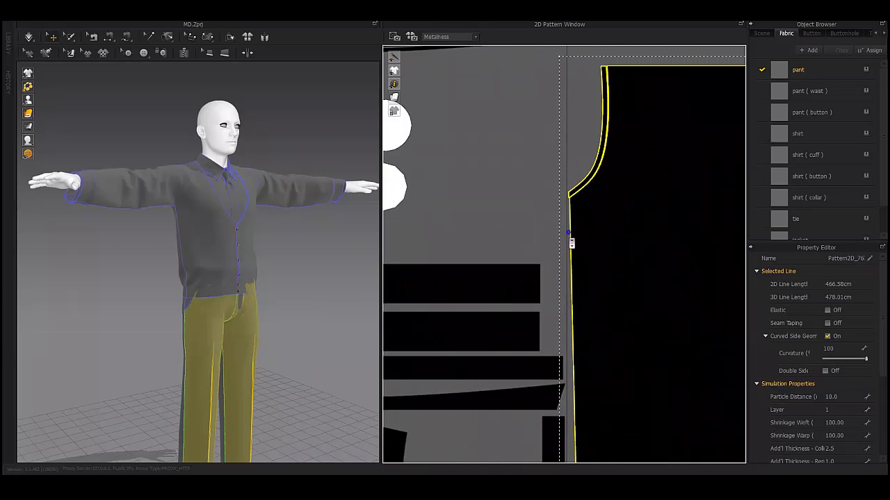
pyautogui.scroll(2, 601, 251)
pyautogui.scroll(-3, 616, 235)
pyautogui.scroll(-2, 591, 229)
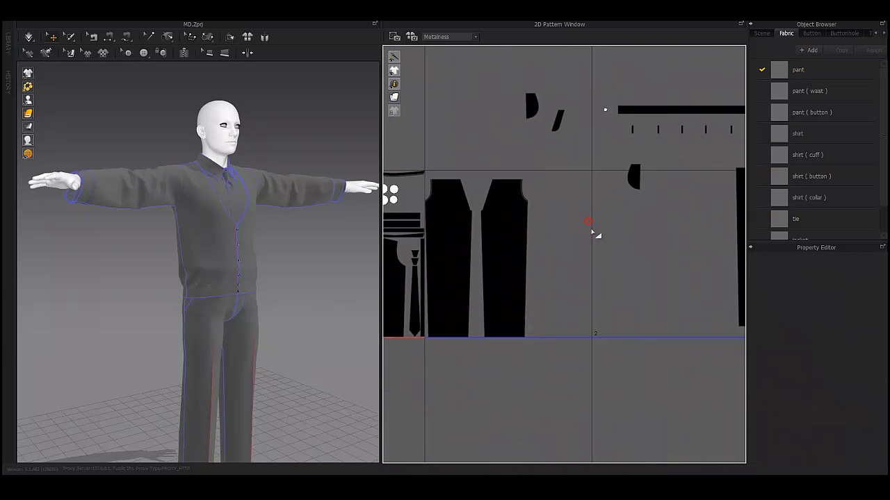
pyautogui.scroll(-1, 570, 193)
pyautogui.hotkey('ctrl', 'z')
pyautogui.moveTo(570, 221); pyautogui.dragTo(512, 194)
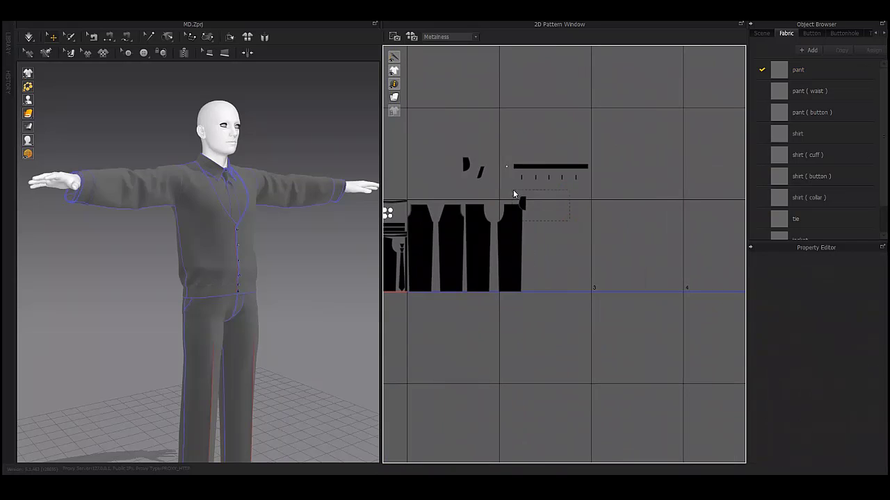
pyautogui.scroll(3, 417, 230)
# - Select the back, front and neighbouring pant pieces in turn
pyautogui.click(522, 228)
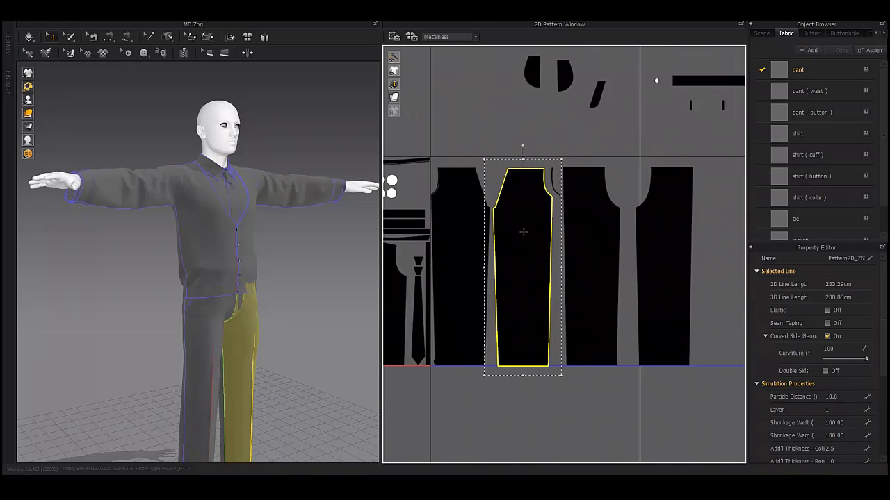
pyautogui.scroll(-2, 490, 389)
pyautogui.scroll(3, 600, 218)
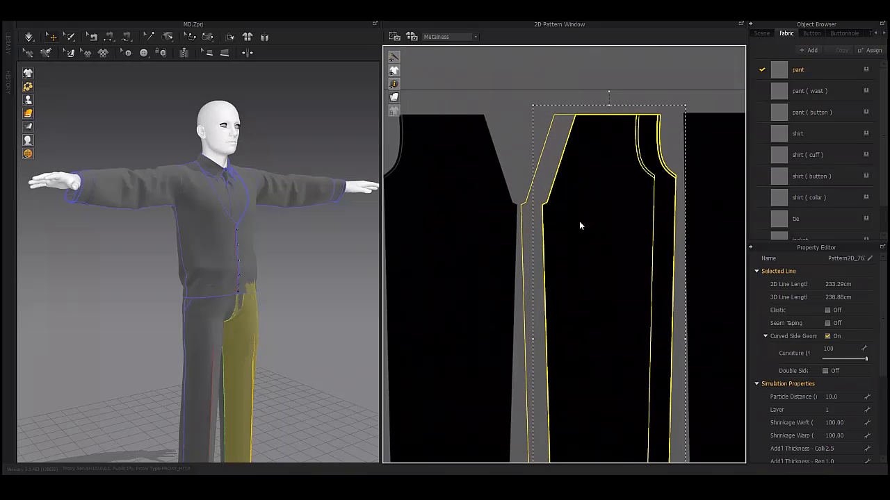
pyautogui.scroll(3, 582, 224)
pyautogui.scroll(-5, 558, 230)
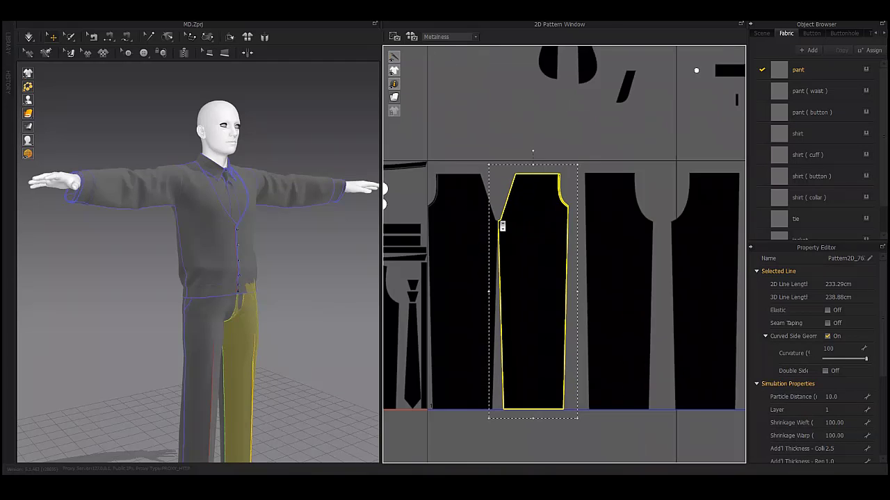
pyautogui.click(561, 219)
pyautogui.scroll(2, 561, 223)
pyautogui.scroll(3, 579, 218)
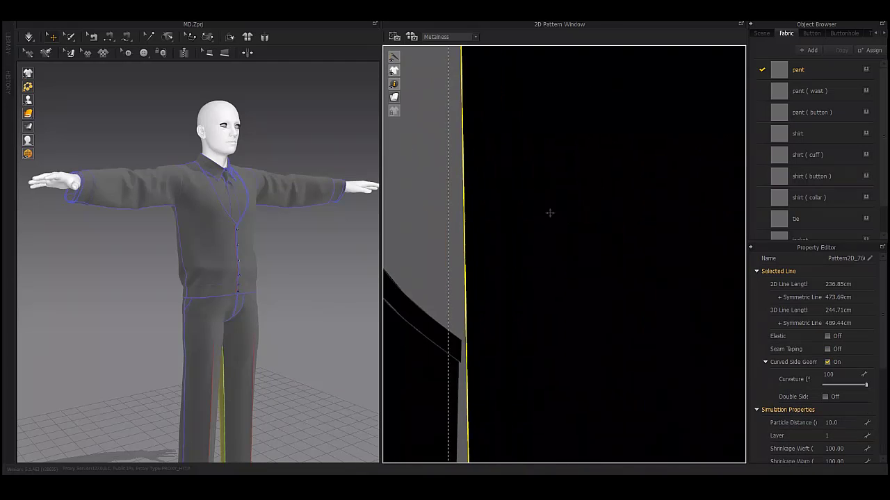
pyautogui.scroll(-4, 548, 212)
pyautogui.scroll(3, 619, 218)
pyautogui.scroll(-2, 630, 244)
pyautogui.click(630, 244)
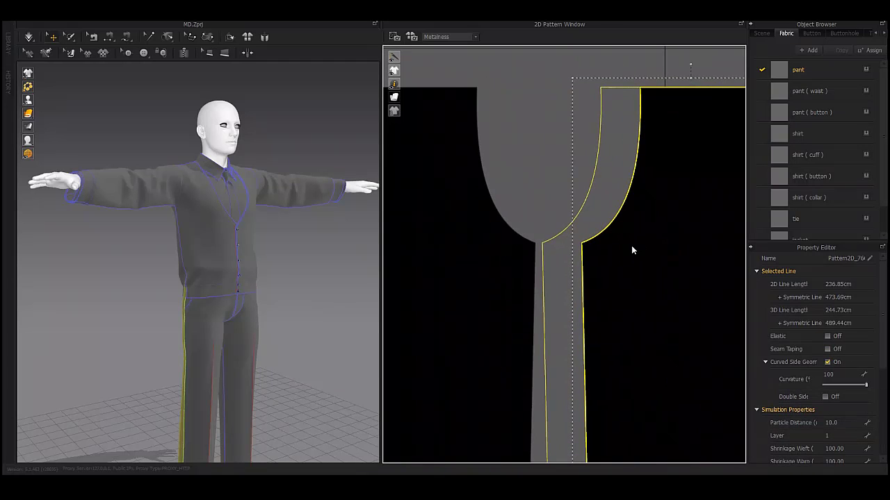
pyautogui.scroll(-5, 586, 243)
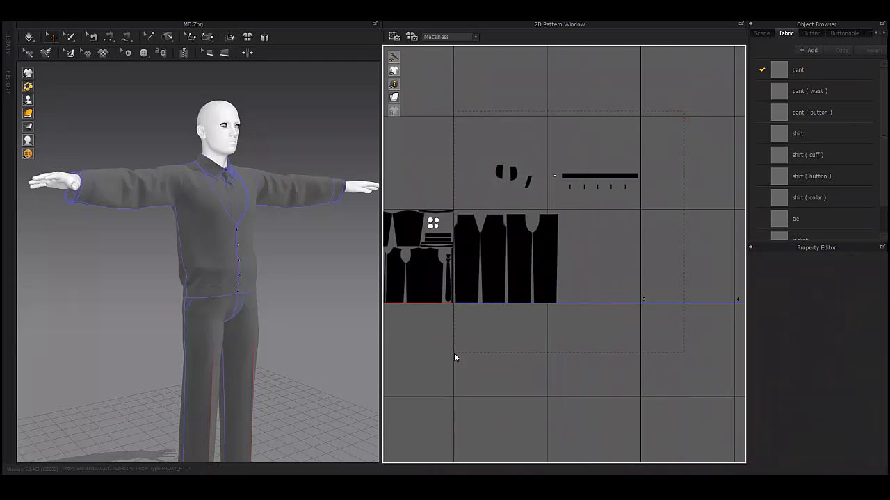
# - Select the pants pieces with their small parts together, then clear the selection
pyautogui.moveTo(454, 353); pyautogui.dragTo(453, 353)
pyautogui.scroll(3, 455, 272)
pyautogui.scroll(-3, 486, 264)
pyautogui.scroll(2, 540, 264)
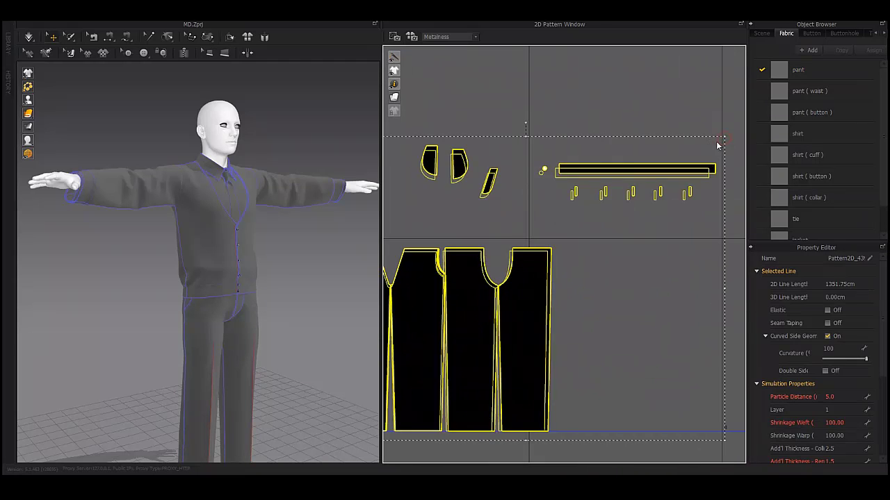
pyautogui.click(718, 146)
pyautogui.scroll(-2, 622, 312)
pyautogui.scroll(5, 526, 232)
pyautogui.scroll(-2, 563, 233)
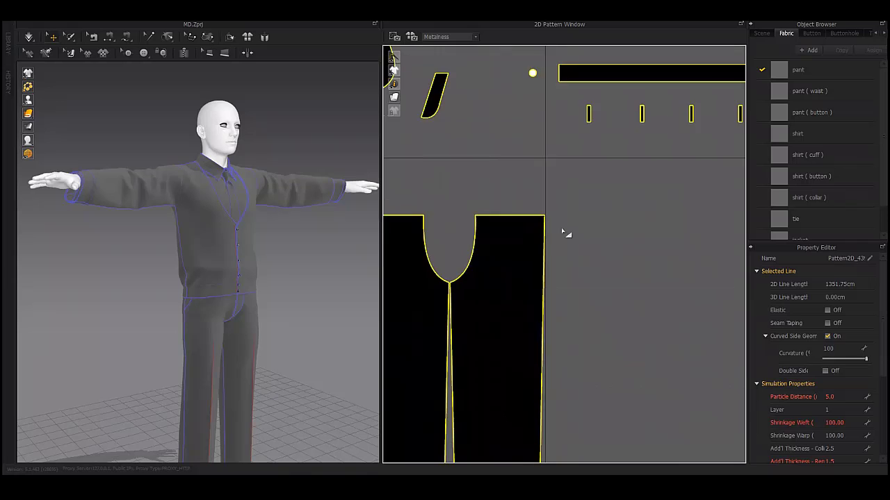
pyautogui.scroll(-2, 563, 233)
pyautogui.scroll(2, 671, 280)
# - Place the two pocket pieces side by side above the pants
pyautogui.scroll(-2, 486, 299)
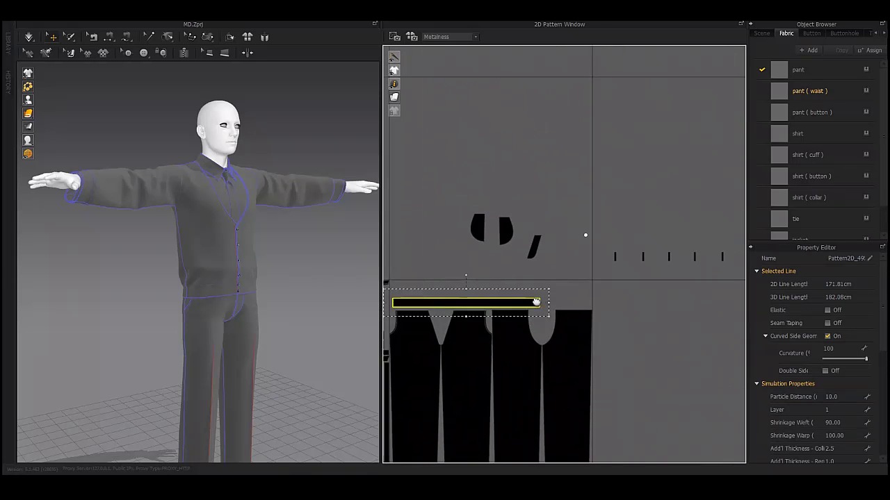
pyautogui.scroll(2, 569, 288)
pyautogui.click(570, 287)
pyautogui.scroll(-2, 391, 304)
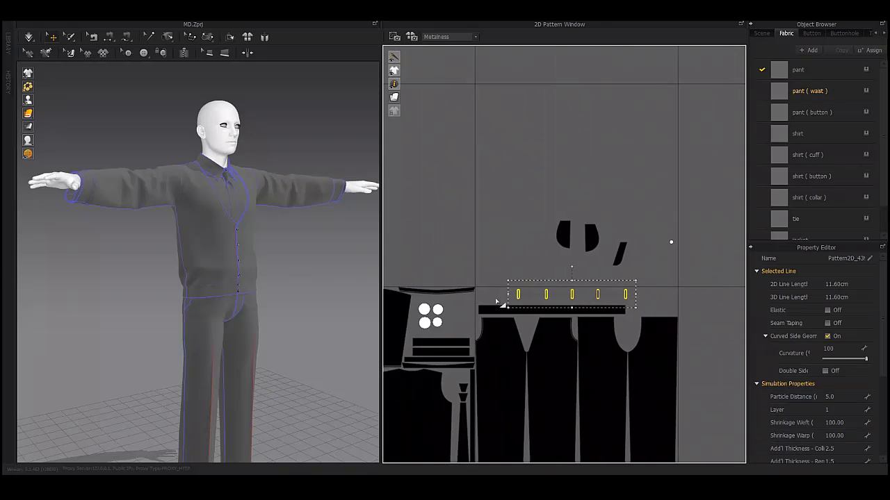
pyautogui.scroll(4, 547, 292)
pyautogui.scroll(-2, 464, 288)
pyautogui.scroll(1, 560, 185)
pyautogui.click(510, 161)
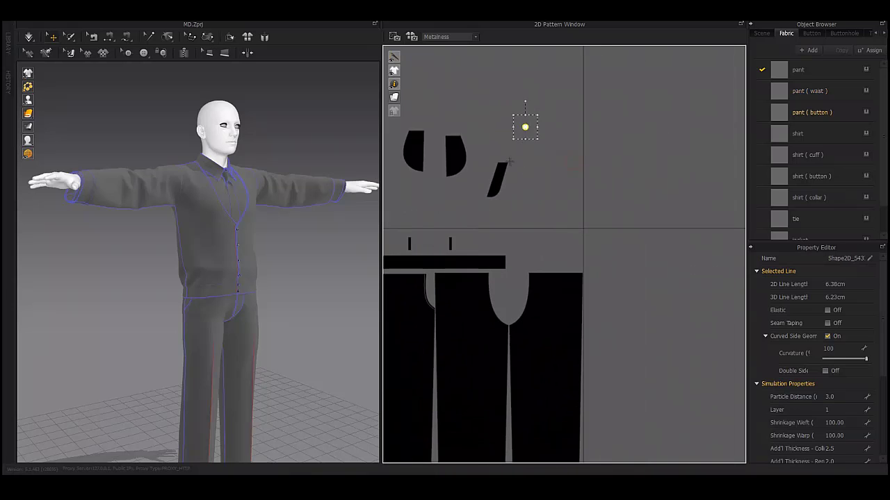
pyautogui.moveTo(514, 283); pyautogui.dragTo(557, 252)
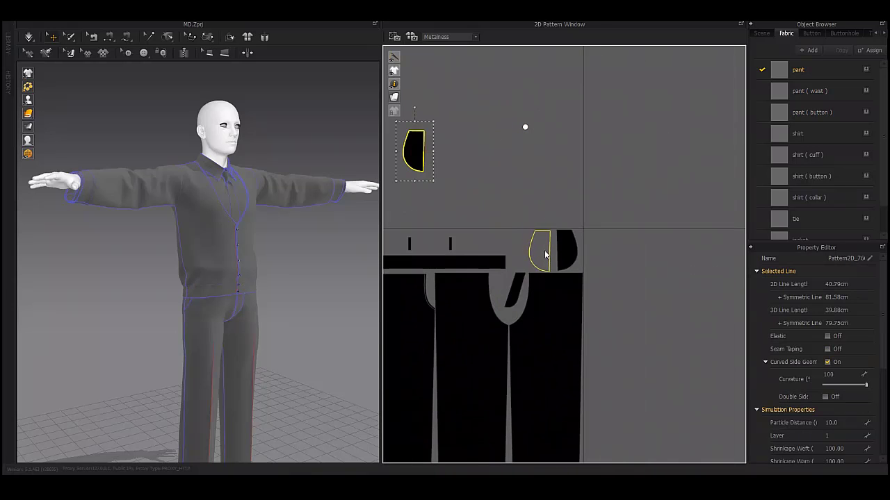
pyautogui.moveTo(414, 149); pyautogui.dragTo(540, 250)
# - Move the trouser button down beside the pocket pieces along the waist
pyautogui.scroll(3, 481, 241)
pyautogui.scroll(-3, 495, 249)
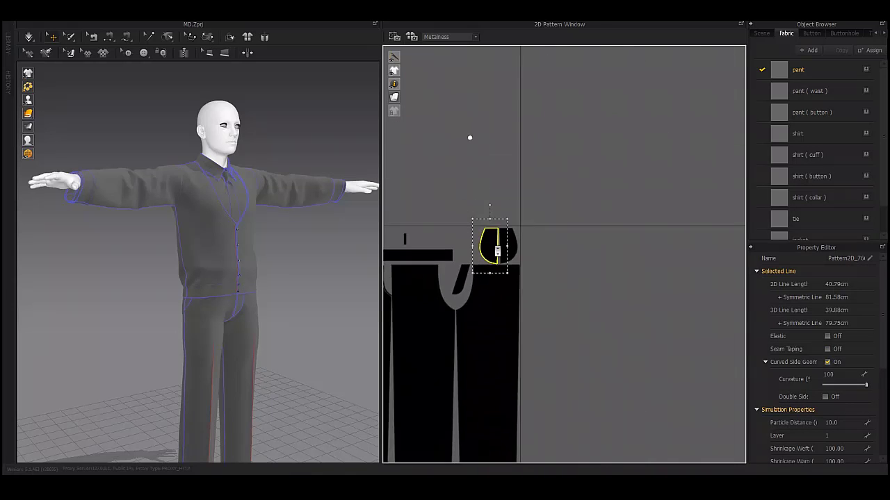
pyautogui.moveTo(518, 240); pyautogui.dragTo(656, 284, button='right')
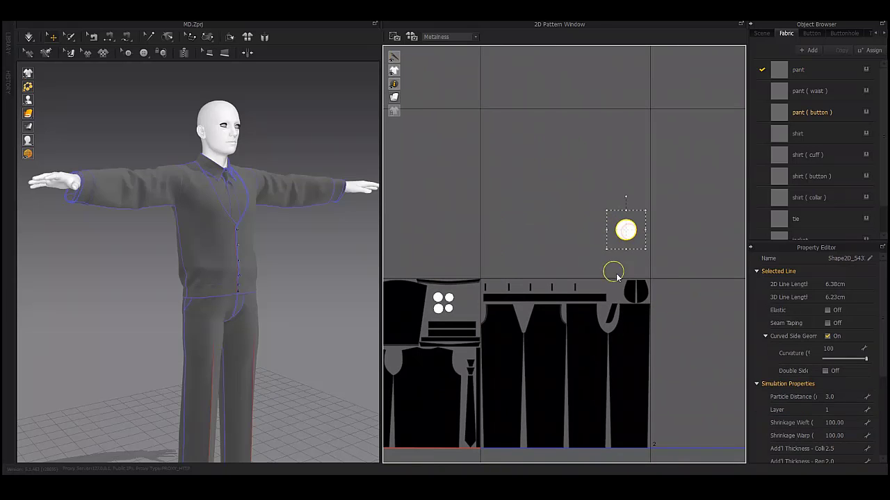
pyautogui.moveTo(616, 276); pyautogui.dragTo(616, 285)
pyautogui.scroll(3, 616, 281)
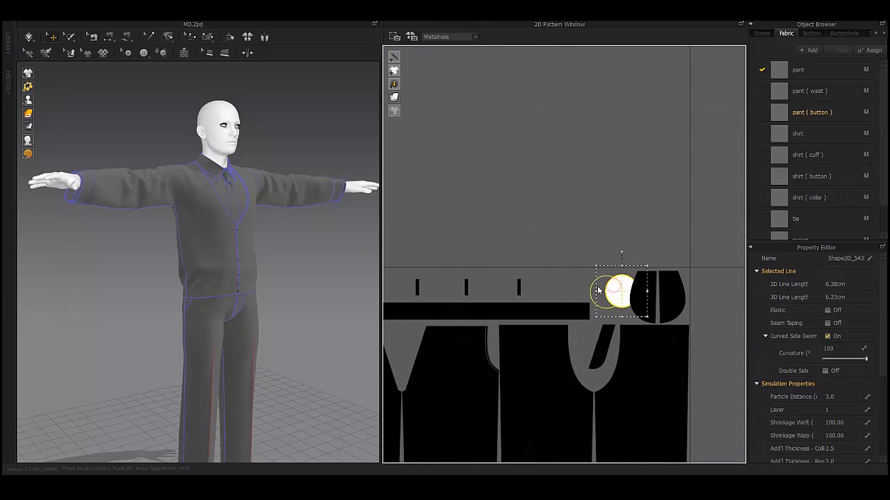
pyautogui.scroll(-3, 583, 217)
pyautogui.scroll(-3, 579, 258)
# - Move the selected vest, sleeve and back pieces into the tiles beside the pants
pyautogui.moveTo(620, 263); pyautogui.dragTo(483, 200)
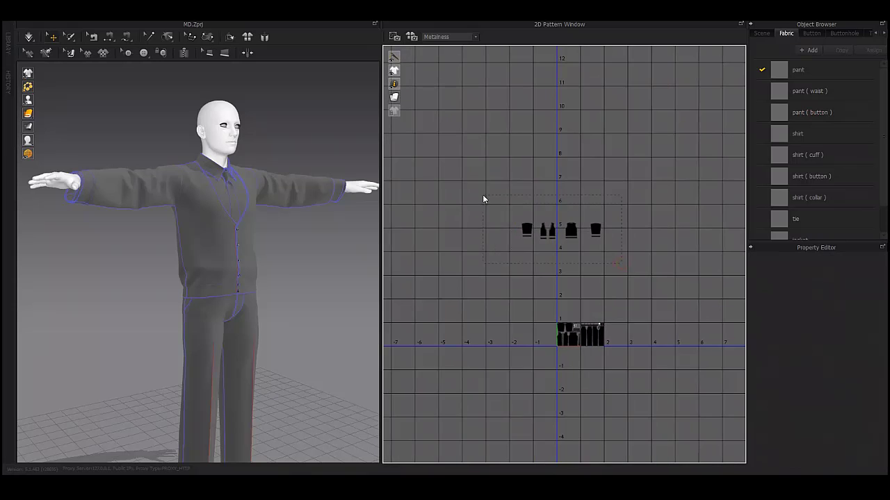
pyautogui.moveTo(615, 329); pyautogui.dragTo(615, 330)
pyautogui.scroll(5, 615, 330)
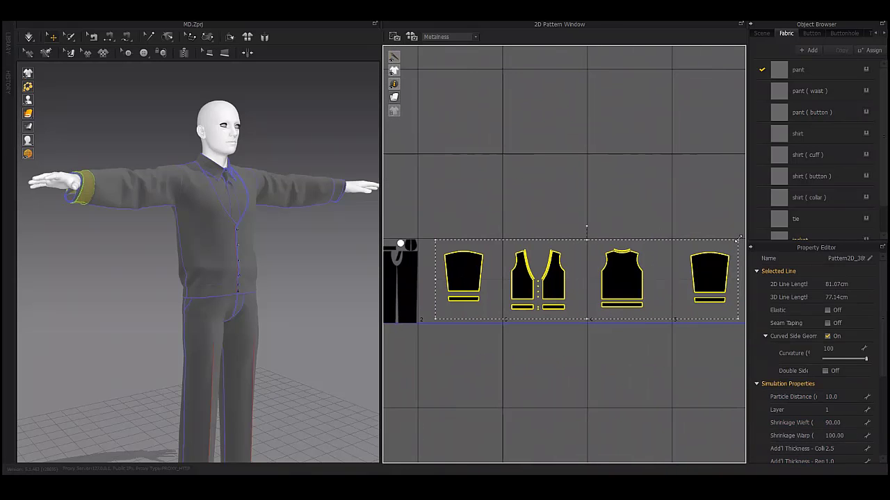
pyautogui.click(685, 256)
pyautogui.scroll(2, 452, 257)
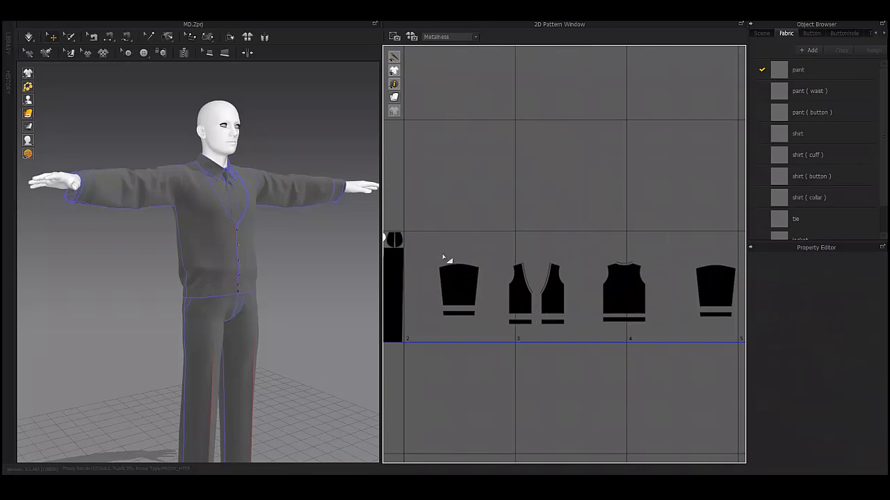
# - Shift the sleeve piece up into the tile above the vest pieces
pyautogui.moveTo(459, 278); pyautogui.dragTo(565, 198)
pyautogui.click(549, 300)
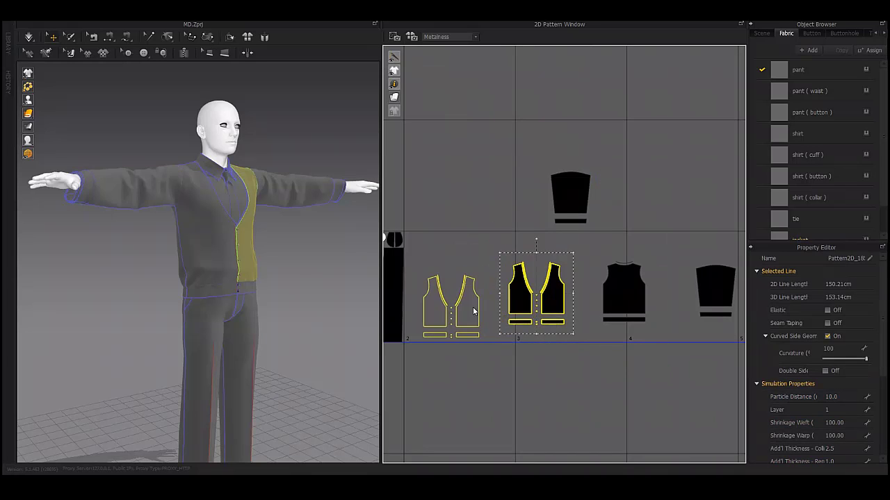
pyautogui.click(577, 189)
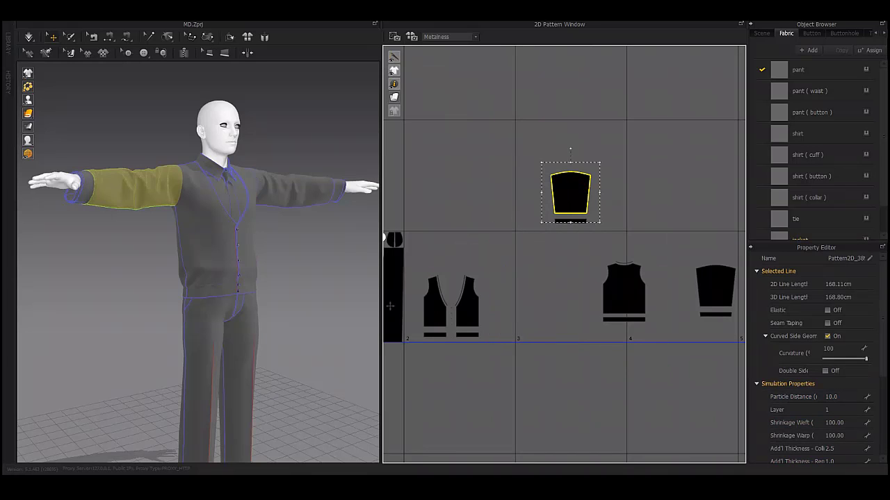
pyautogui.scroll(2, 390, 306)
pyautogui.click(427, 249)
pyautogui.scroll(2, 432, 319)
pyautogui.click(445, 319)
pyautogui.click(538, 422)
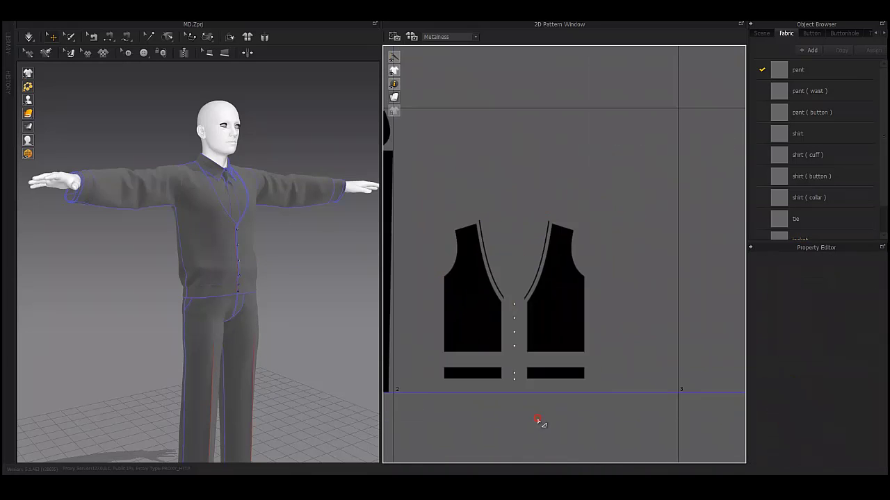
pyautogui.scroll(3, 486, 362)
# - Tuck the left and right vest waistbands up under the vest fronts
pyautogui.moveTo(487, 361); pyautogui.dragTo(482, 326)
pyautogui.moveTo(640, 364); pyautogui.dragTo(642, 325)
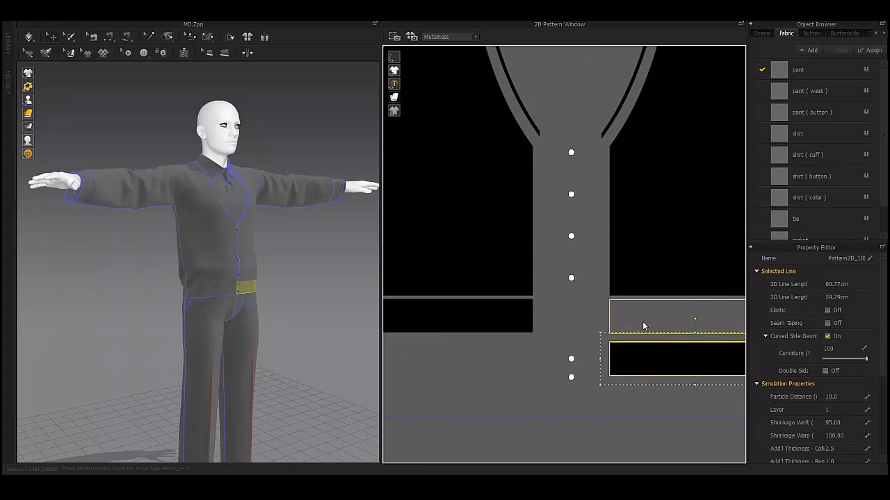
pyautogui.scroll(-3, 642, 321)
pyautogui.scroll(-1, 682, 299)
pyautogui.scroll(-2, 720, 281)
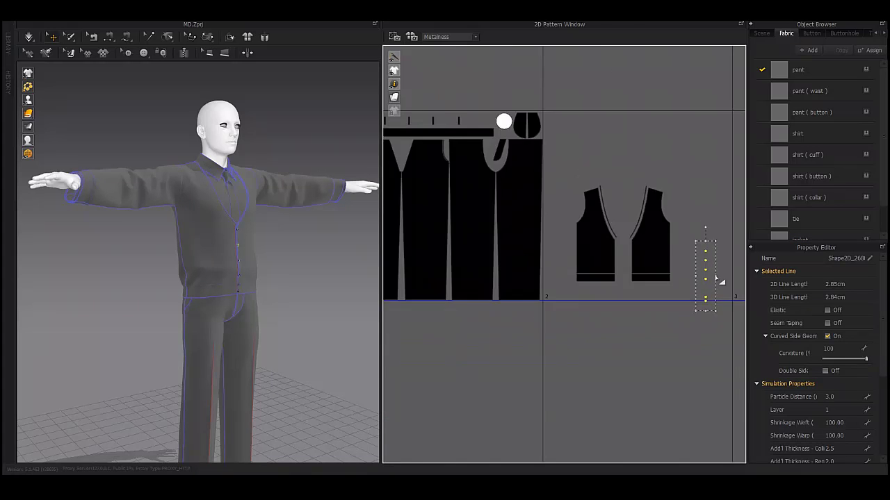
# - Inspect the right vest front, its waistband and the V-neck edge
pyautogui.moveTo(722, 281); pyautogui.dragTo(645, 175, button='middle')
pyautogui.scroll(2, 645, 175)
pyautogui.scroll(2, 556, 278)
pyautogui.click(542, 307)
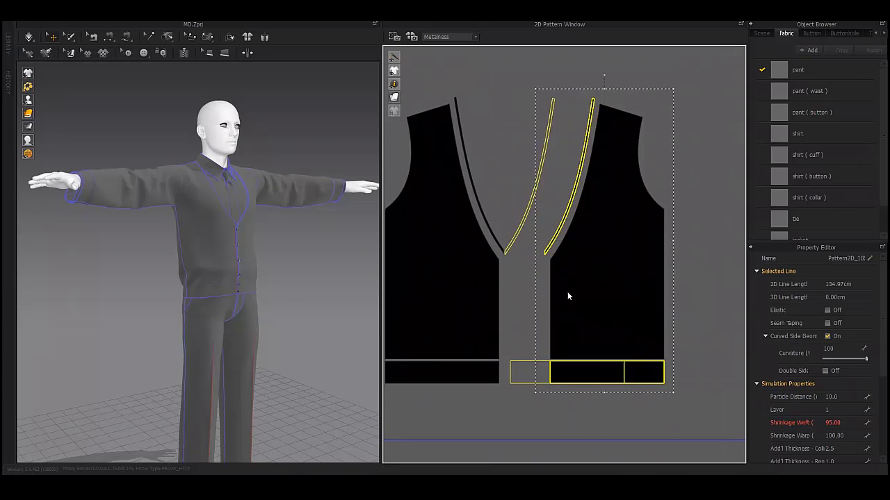
pyautogui.click(600, 293)
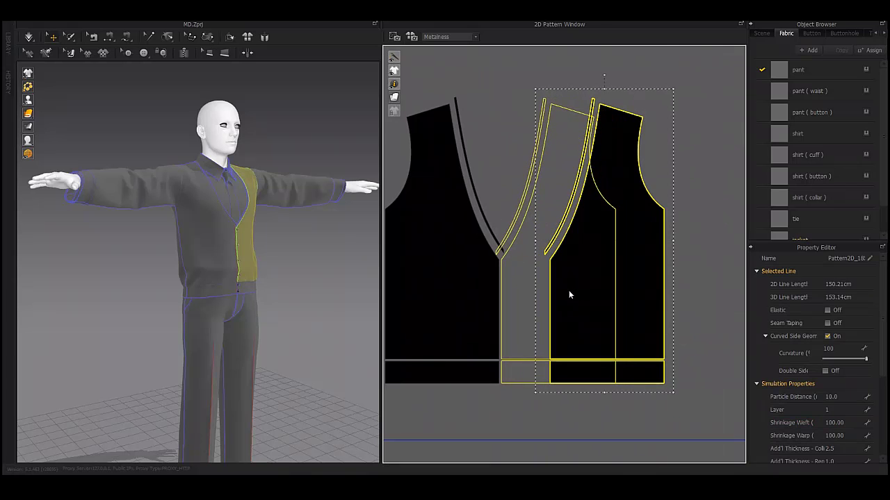
pyautogui.scroll(5, 568, 290)
pyautogui.scroll(3, 672, 262)
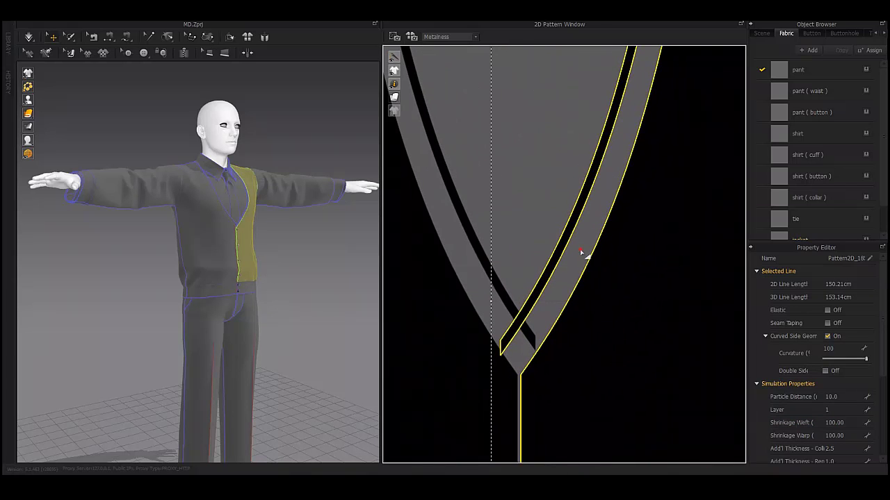
pyautogui.click(566, 269)
pyautogui.scroll(2, 577, 275)
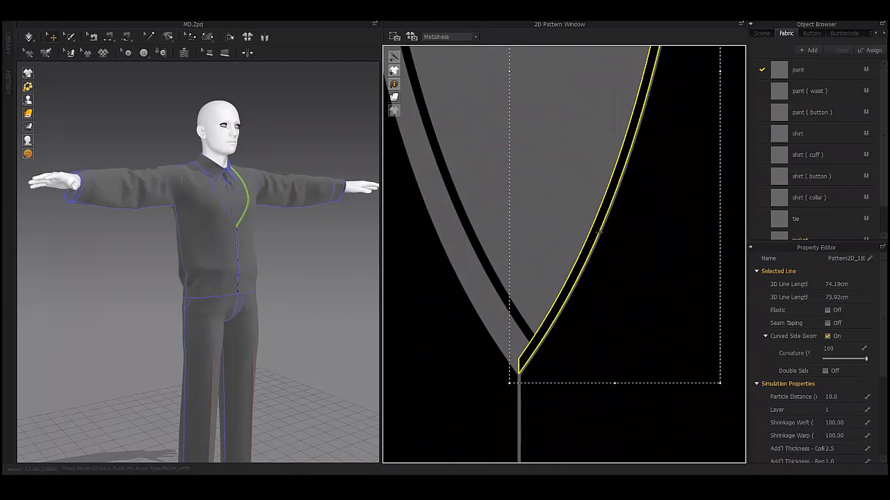
pyautogui.scroll(3, 510, 390)
pyautogui.scroll(-3, 604, 266)
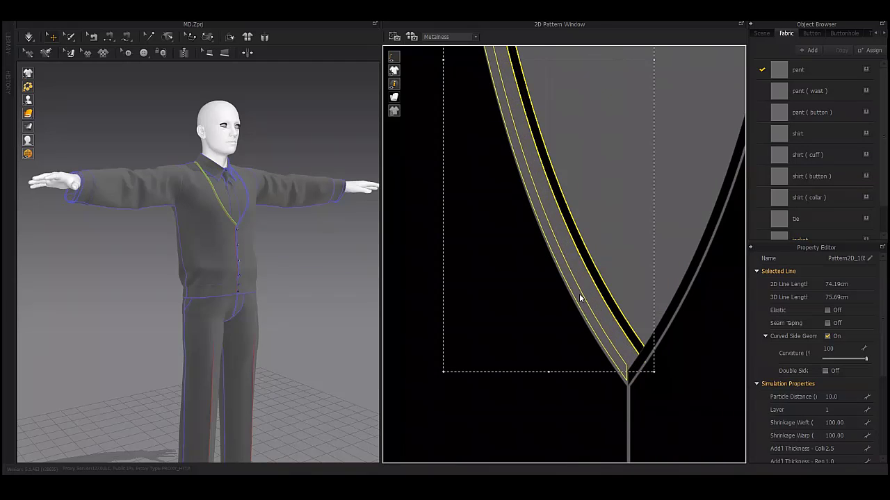
pyautogui.click(493, 183)
pyautogui.scroll(-3, 572, 251)
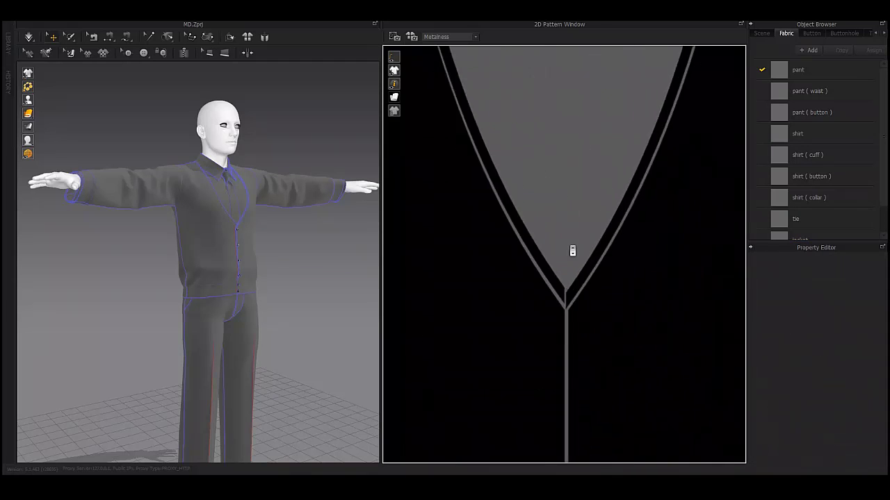
pyautogui.scroll(-3, 558, 330)
pyautogui.scroll(-3, 578, 113)
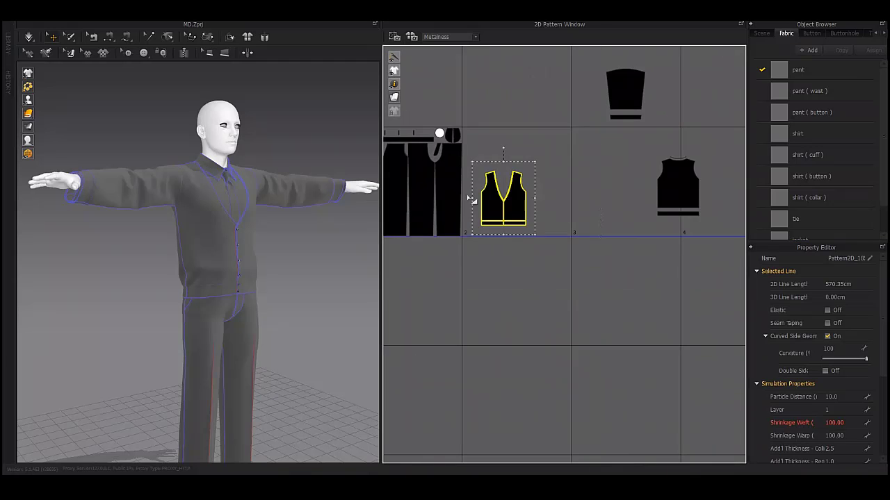
# - Inspect the vest's lower band piece and side seam line
pyautogui.scroll(5, 482, 284)
pyautogui.scroll(3, 598, 253)
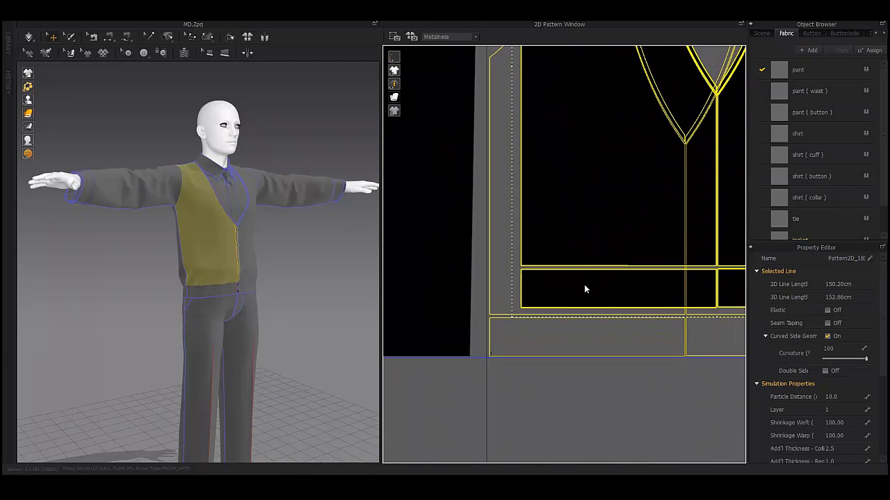
pyautogui.scroll(-3, 584, 285)
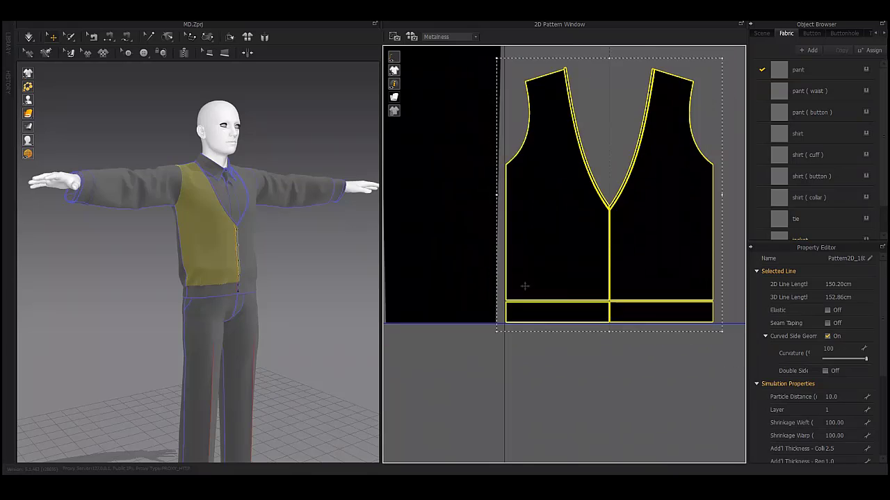
pyautogui.scroll(2, 525, 285)
pyautogui.scroll(-4, 480, 326)
pyautogui.scroll(-2, 445, 313)
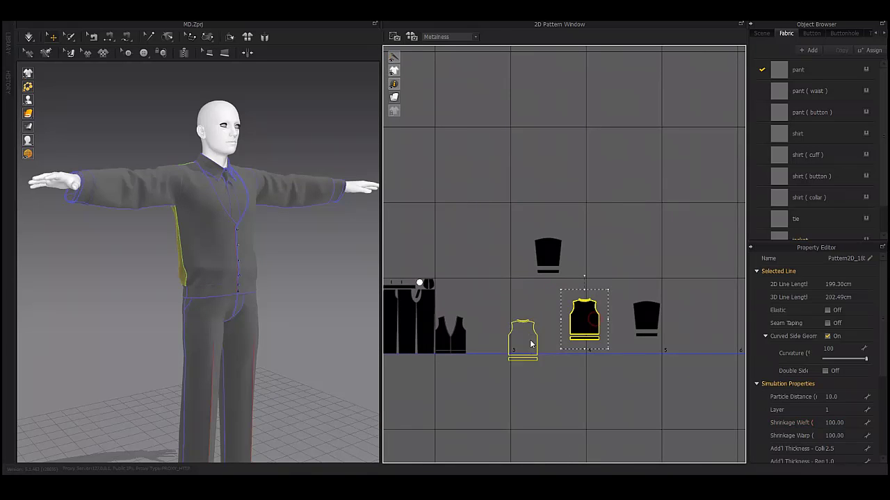
pyautogui.click(530, 343)
pyautogui.scroll(5, 487, 347)
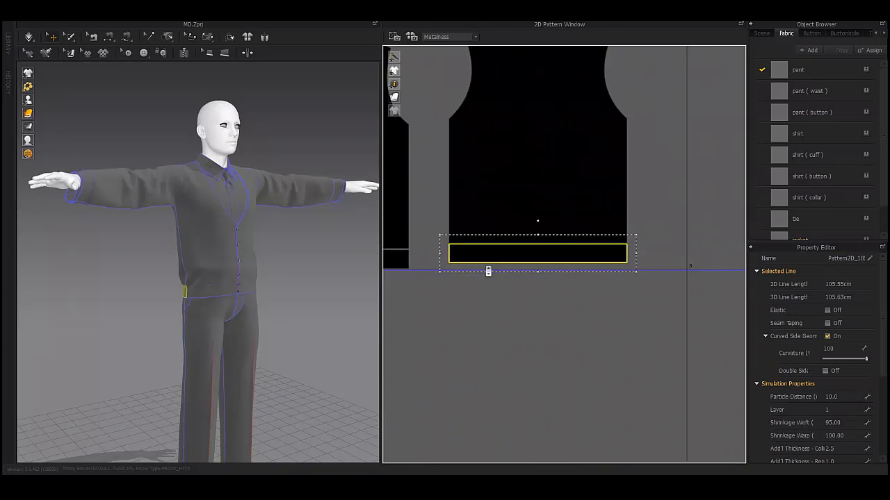
pyautogui.scroll(-4, 488, 271)
pyautogui.scroll(2, 487, 215)
pyautogui.click(486, 215)
pyautogui.scroll(5, 540, 281)
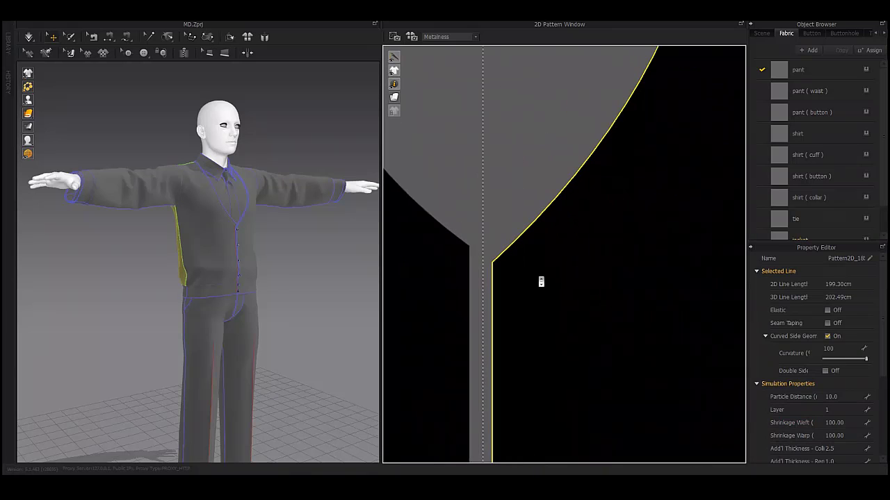
pyautogui.scroll(-2, 531, 269)
pyautogui.scroll(-3, 531, 268)
pyautogui.scroll(-3, 556, 333)
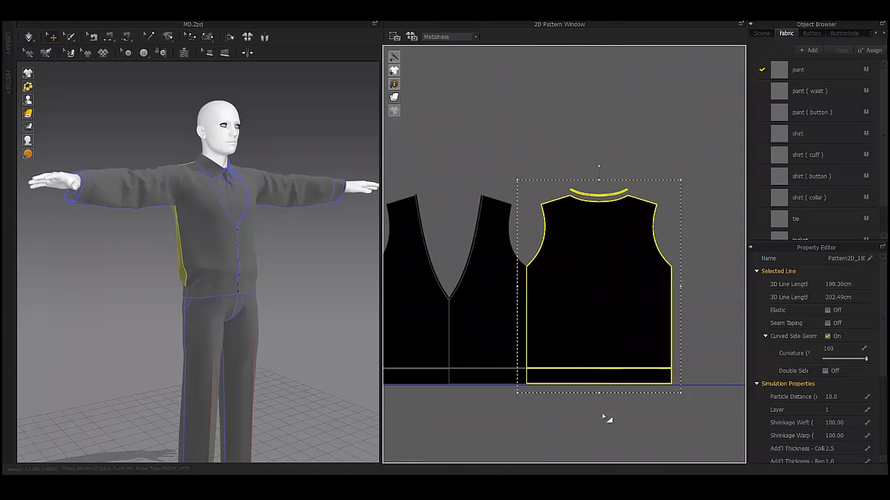
pyautogui.click(533, 415)
# - Check the vest neckline edge, then clear the selection
pyautogui.scroll(-3, 530, 414)
pyautogui.click(548, 320)
pyautogui.scroll(3, 548, 320)
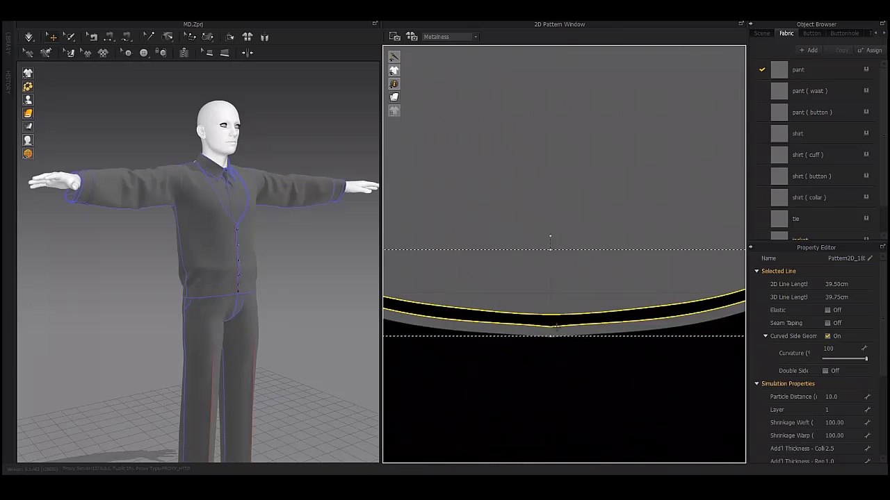
pyautogui.scroll(2, 549, 331)
pyautogui.click(673, 270)
pyautogui.scroll(-2, 673, 271)
pyautogui.scroll(-3, 463, 300)
pyautogui.scroll(-1, 566, 264)
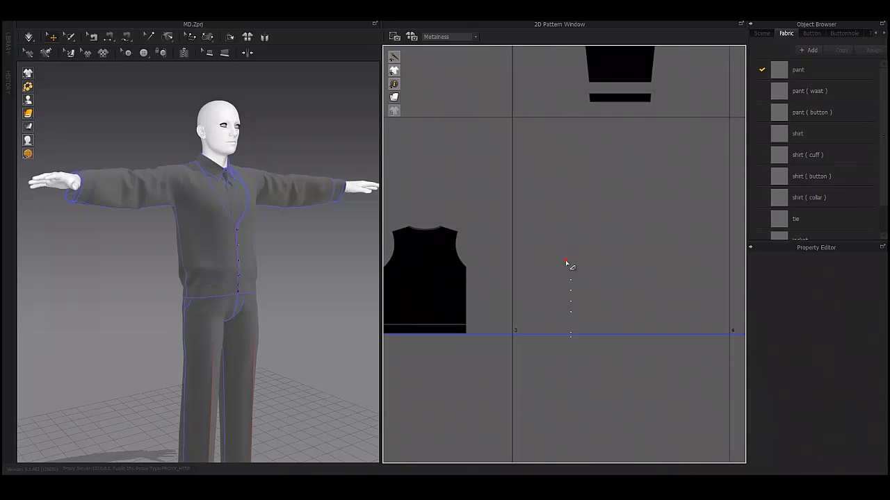
pyautogui.scroll(1, 556, 229)
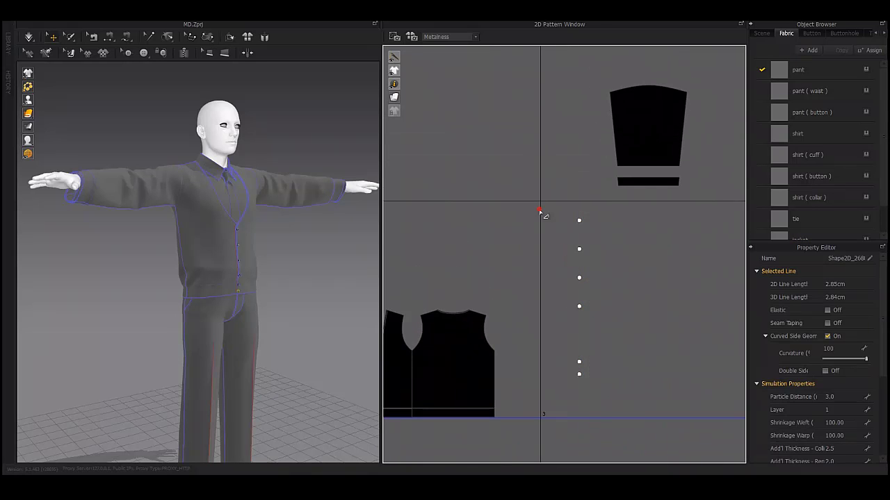
# - Move the sleeve pattern piece down into the UV tile beside the vest
pyautogui.click(648, 129)
pyautogui.scroll(-3, 648, 129)
pyautogui.scroll(3, 444, 299)
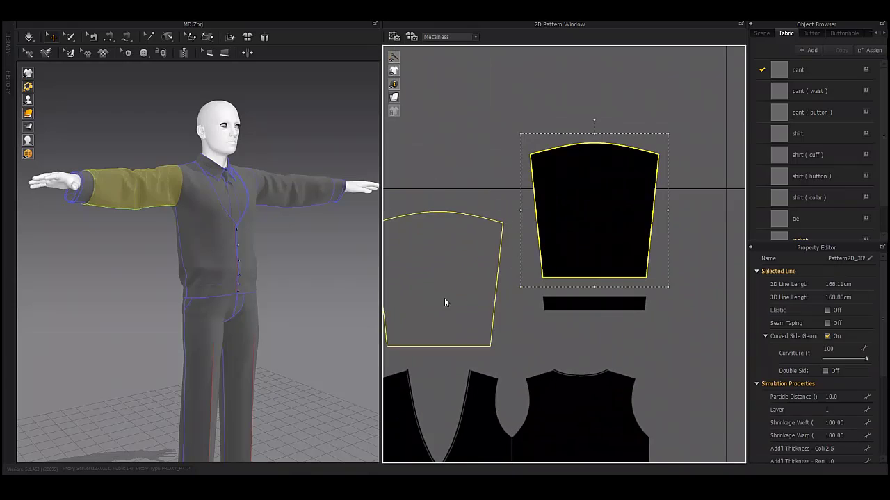
pyautogui.scroll(2, 445, 299)
pyautogui.moveTo(548, 280); pyautogui.dragTo(537, 310)
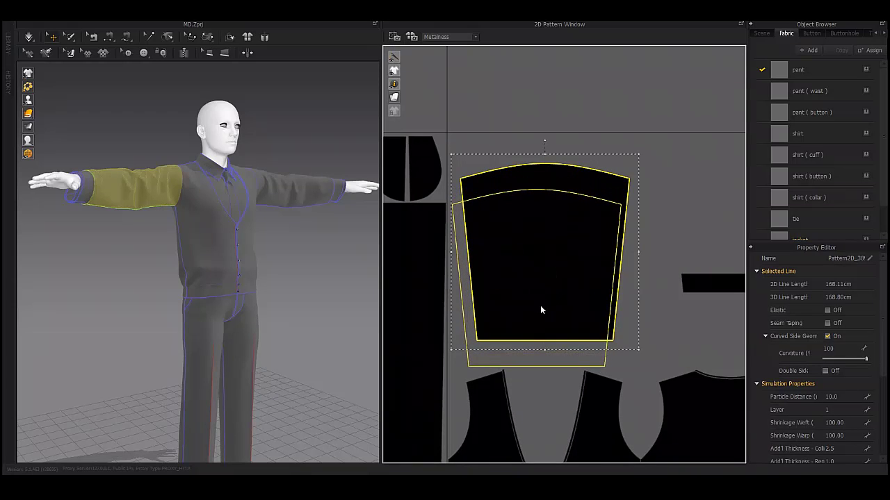
pyautogui.scroll(-3, 537, 310)
pyautogui.click(605, 322)
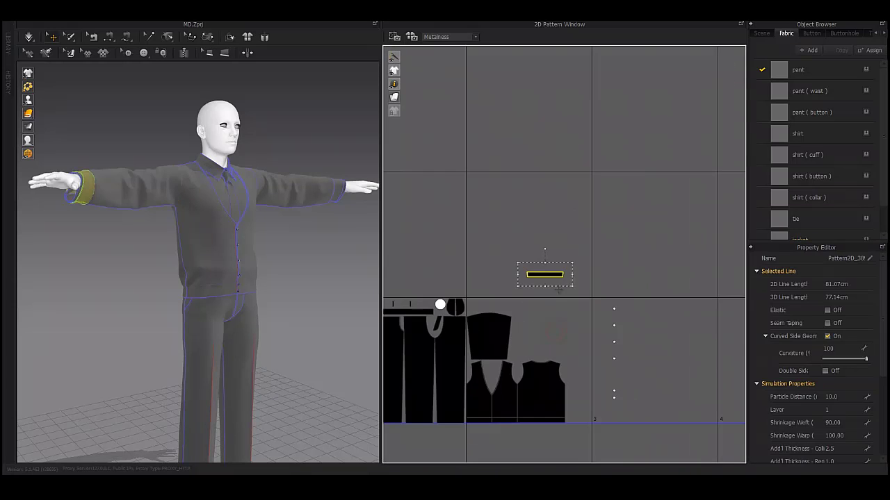
pyautogui.click(469, 270)
pyautogui.scroll(3, 468, 270)
pyautogui.scroll(3, 606, 327)
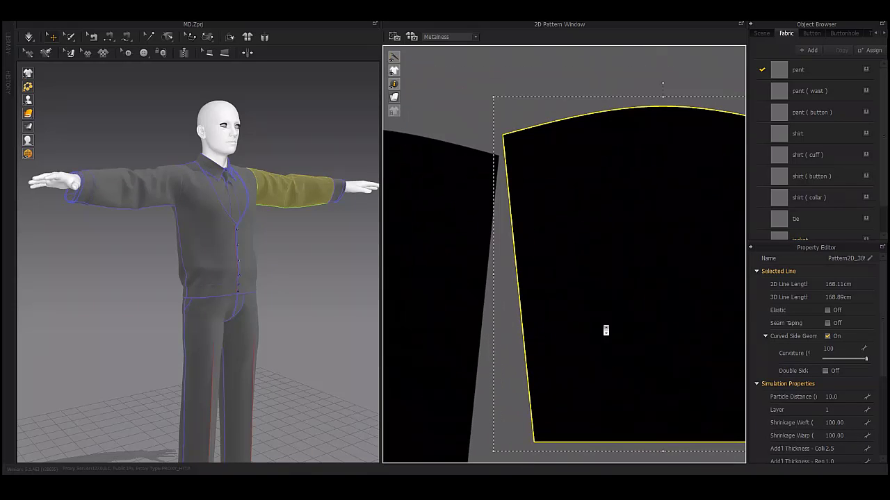
pyautogui.scroll(-2, 619, 317)
pyautogui.press('Escape')
pyautogui.scroll(-3, 619, 316)
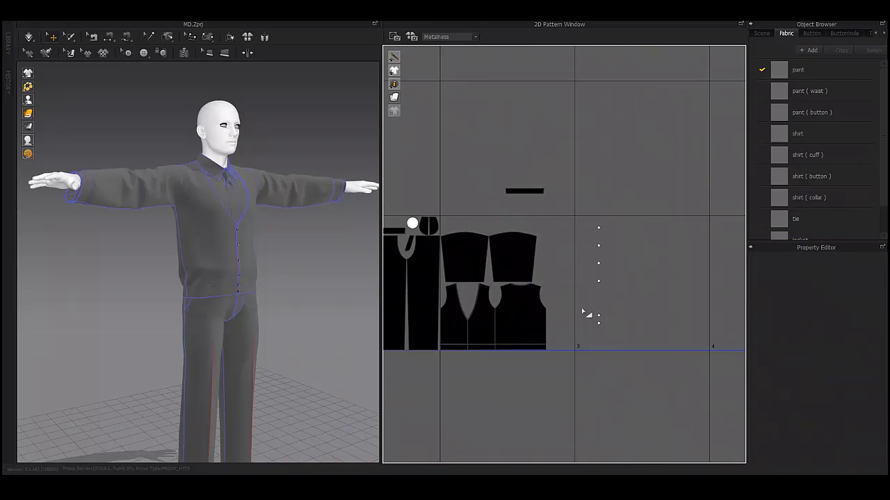
pyautogui.scroll(-3, 619, 317)
# - Stand the two cuff strips upright beside the sleeves
pyautogui.click(435, 165)
pyautogui.moveTo(575, 129); pyautogui.dragTo(477, 317)
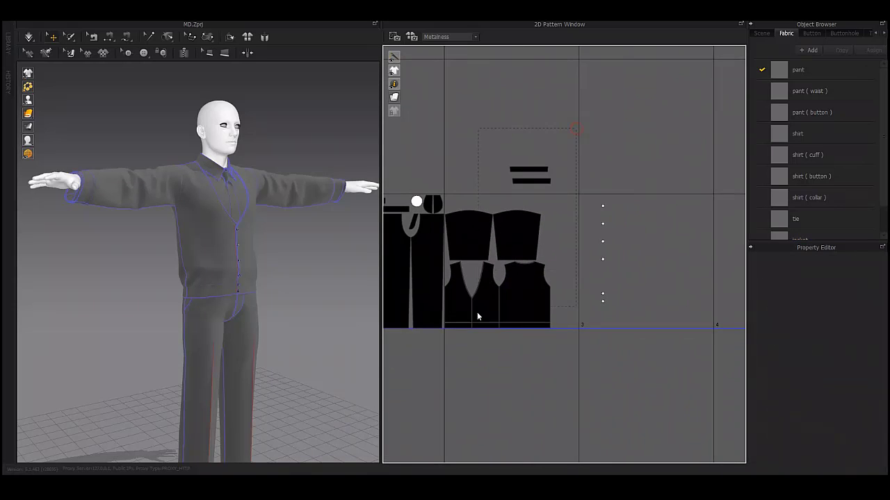
pyautogui.moveTo(435, 402); pyautogui.dragTo(436, 403)
pyautogui.scroll(2, 582, 150)
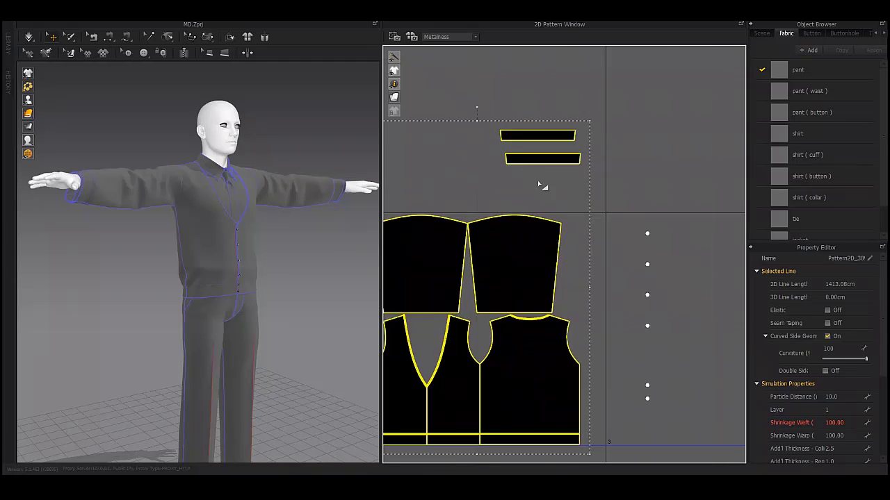
pyautogui.scroll(2, 538, 180)
pyautogui.scroll(2, 594, 90)
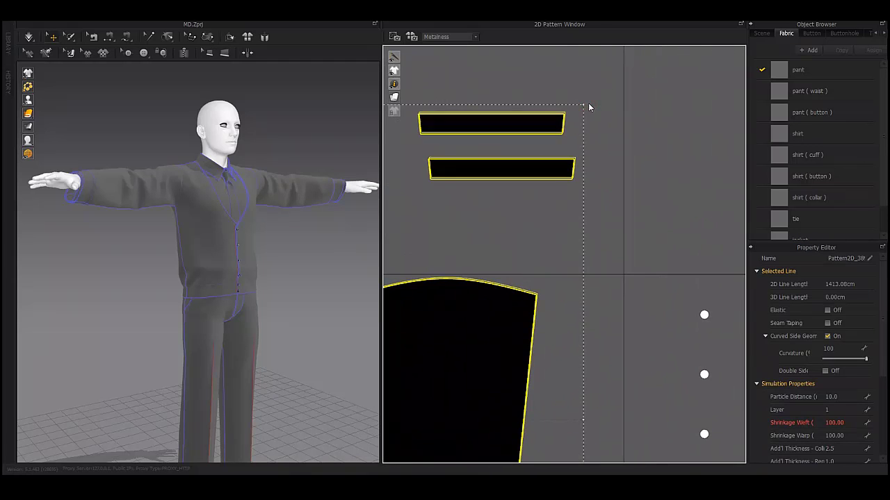
pyautogui.click(588, 108)
pyautogui.scroll(-3, 627, 221)
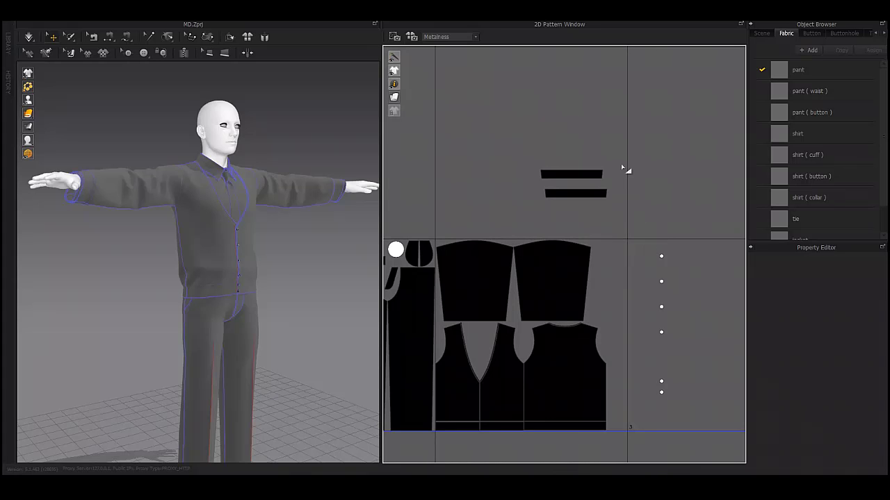
pyautogui.moveTo(622, 167); pyautogui.dragTo(535, 205)
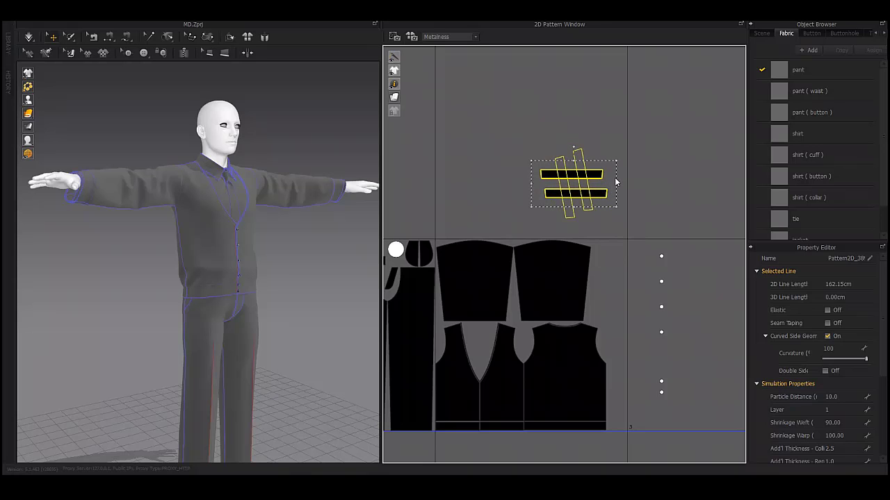
pyautogui.moveTo(583, 182); pyautogui.dragTo(621, 299)
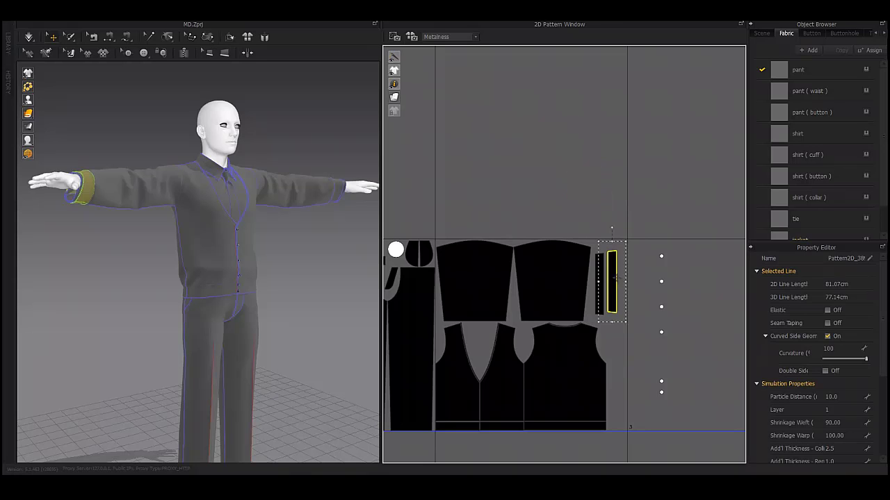
# - Group the buttons beside the cuffs and switch to the Simulation layout
pyautogui.moveTo(648, 234); pyautogui.dragTo(675, 419)
pyautogui.moveTo(683, 344); pyautogui.dragTo(624, 417)
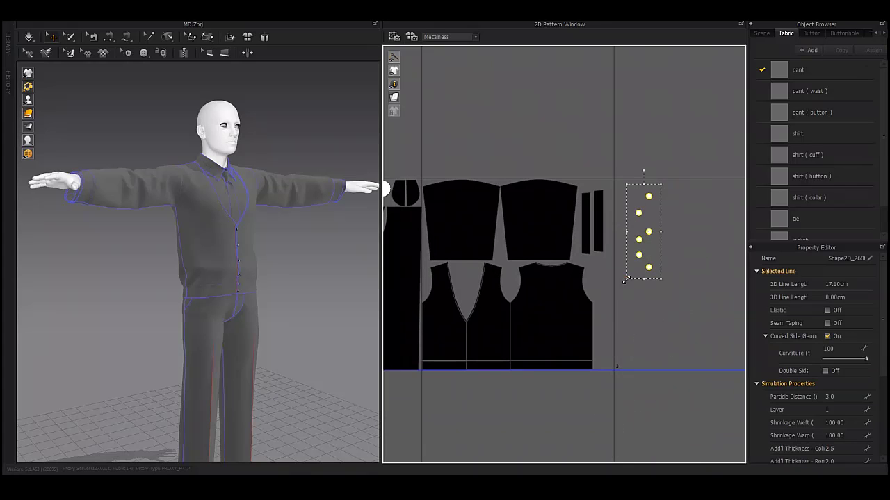
pyautogui.moveTo(624, 281); pyautogui.dragTo(603, 312)
pyautogui.scroll(5, 677, 286)
pyautogui.click(588, 240)
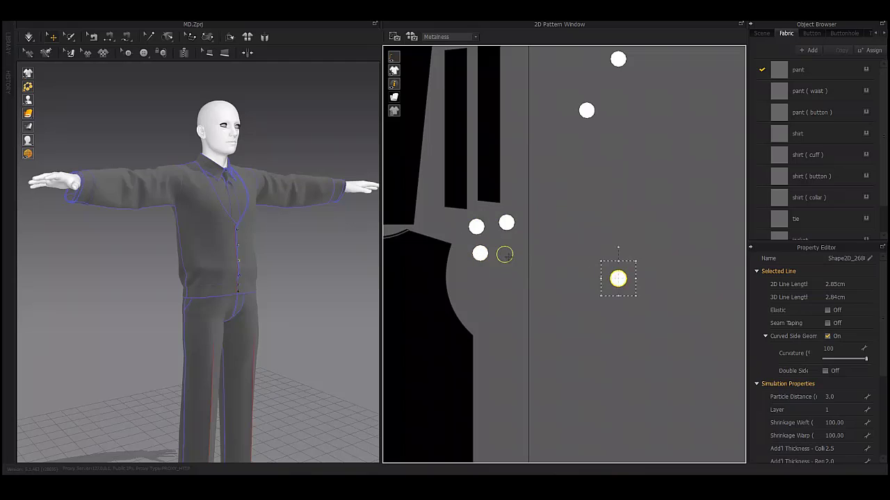
pyautogui.scroll(-10, 564, 289)
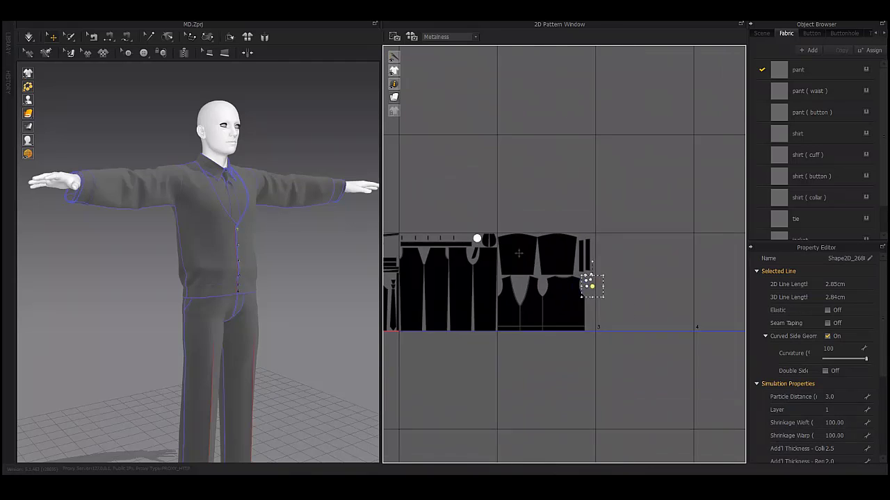
pyautogui.click(792, 26)
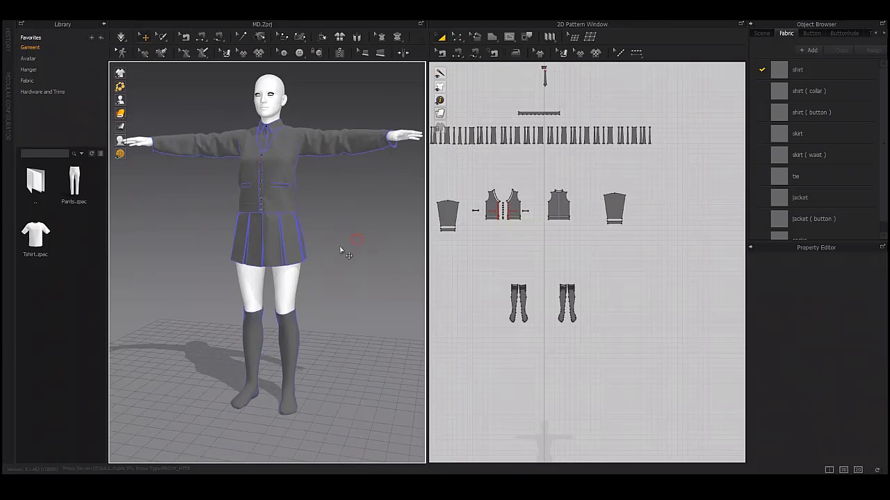
# - Orbit around the uniform and switch to the UV Editor layout
pyautogui.moveTo(342, 246)
pyautogui.mouseDown(button='right')
pyautogui.moveTo(396, 246)
pyautogui.moveTo(331, 248)
pyautogui.mouseUp(button='right')
pyautogui.scroll(-3, 331, 243)
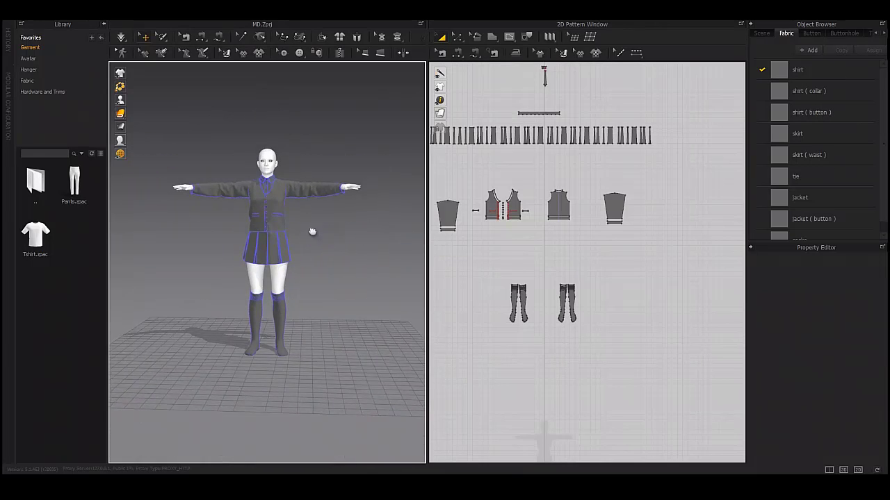
pyautogui.scroll(-2, 319, 249)
pyautogui.click(797, 81)
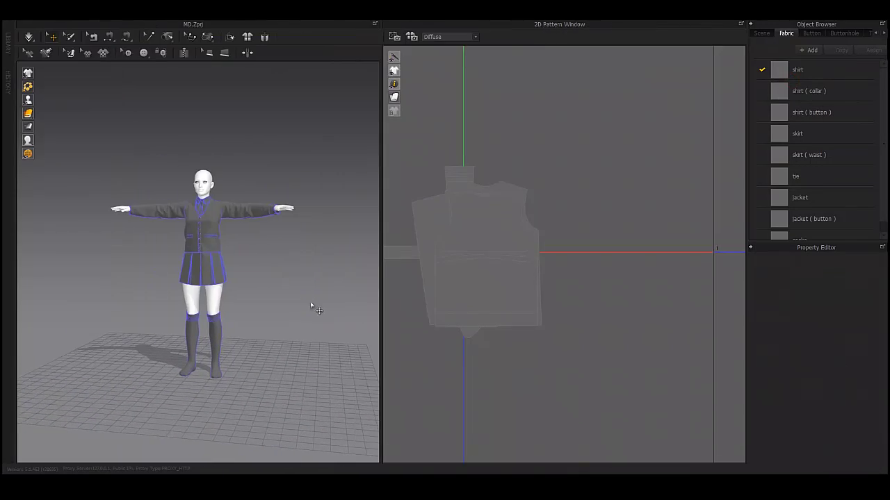
pyautogui.rightClick(588, 178)
pyautogui.click(612, 186)
pyautogui.scroll(-3, 513, 200)
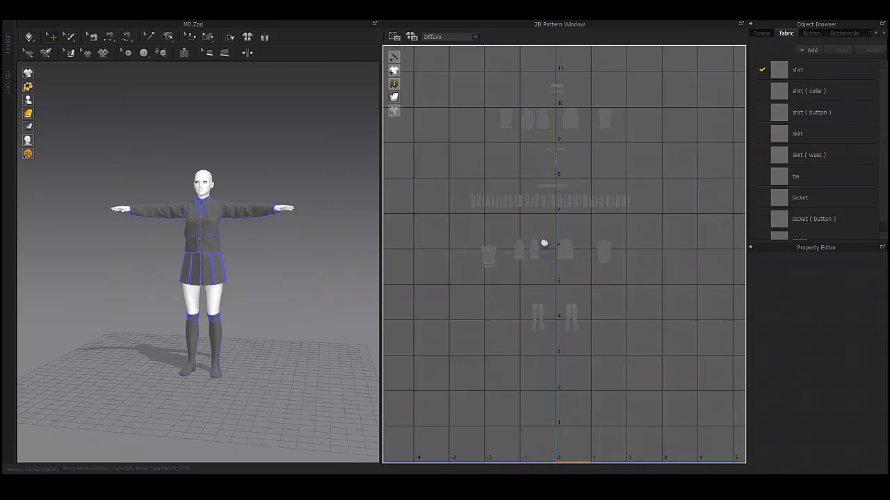
# - Preview the Metalness map on the patterns and select the upper shirt pieces
pyautogui.click(445, 36)
pyautogui.click(438, 53)
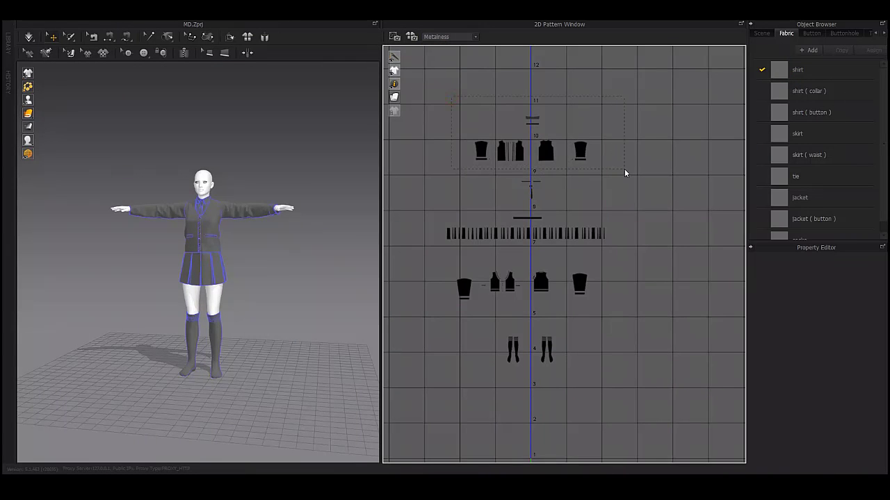
pyautogui.click(581, 151)
pyautogui.click(456, 201)
pyautogui.click(543, 154)
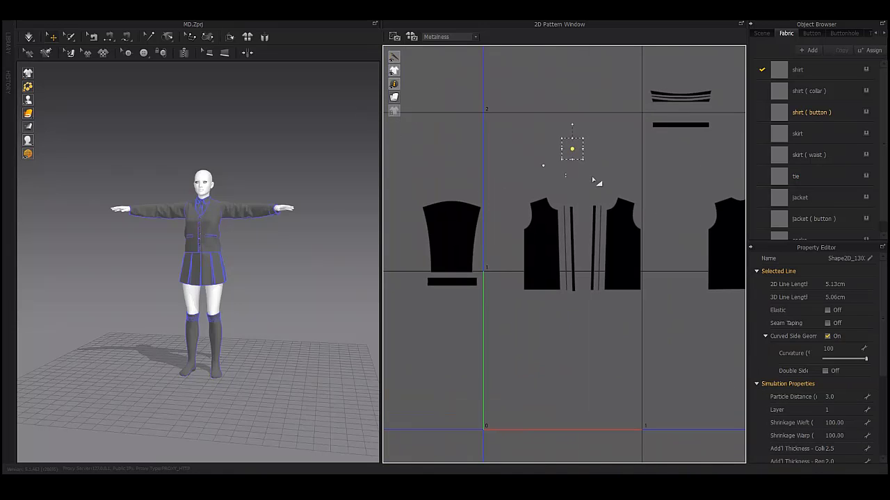
# - Duplicate the jacket pieces with Ctrl+C/Ctrl+V and place the copy below
pyautogui.moveTo(530, 198); pyautogui.dragTo(639, 290)
pyautogui.hotkey('ctrl', 'c')
pyautogui.hotkey('ctrl', 'v')
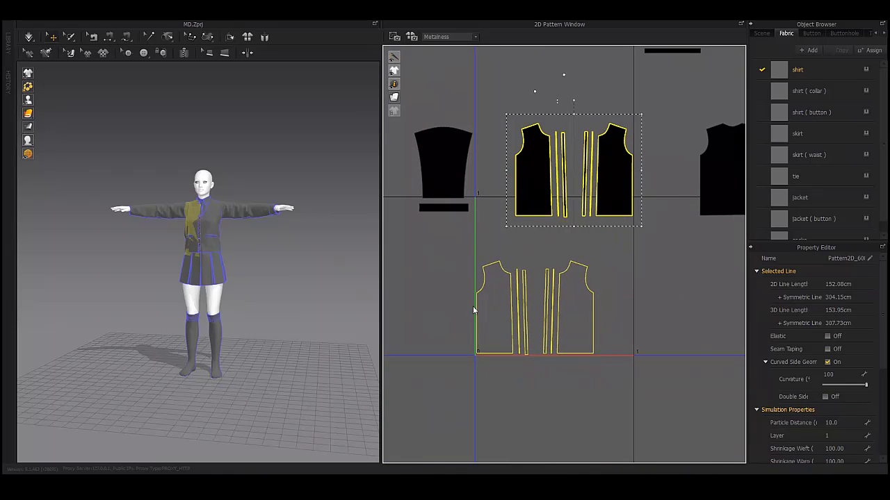
pyautogui.click(473, 311)
pyautogui.scroll(5, 486, 292)
pyautogui.scroll(2, 566, 254)
pyautogui.scroll(-2, 540, 222)
pyautogui.click(519, 209)
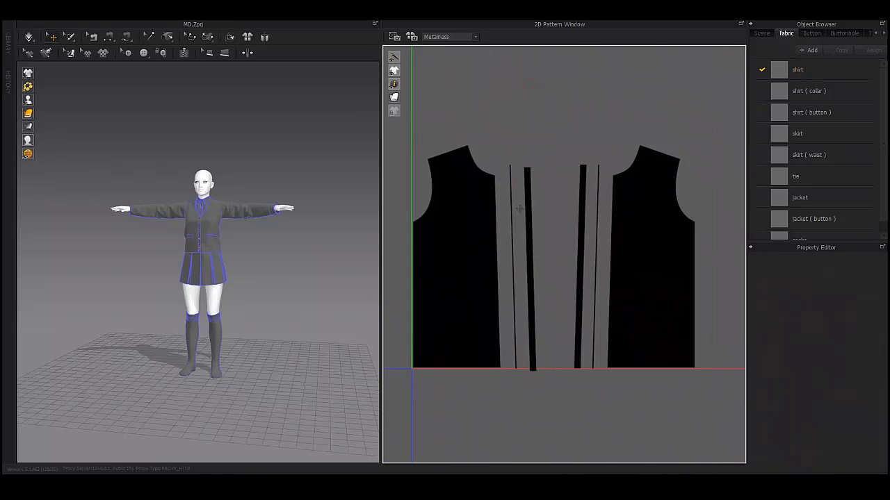
# - Move the narrow front strip pieces down to the tile's bottom edge
pyautogui.scroll(3, 519, 208)
pyautogui.click(485, 201)
pyautogui.click(519, 207)
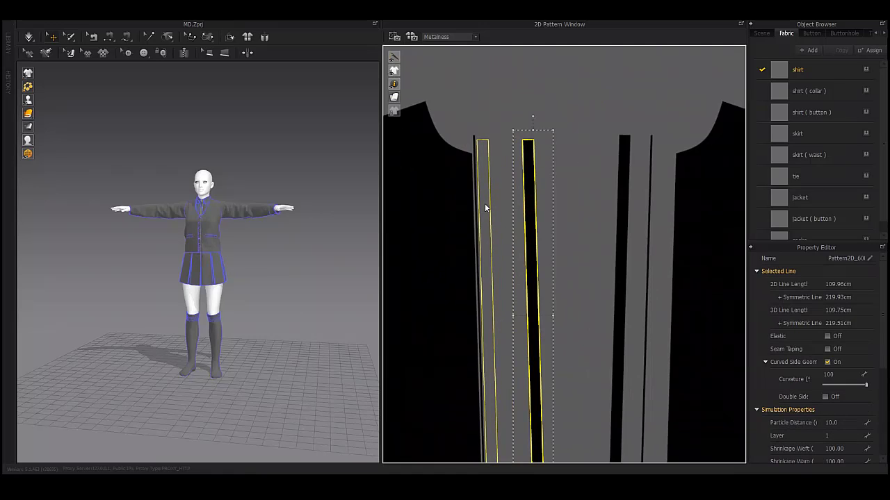
pyautogui.click(484, 203)
pyautogui.moveTo(484, 202); pyautogui.dragTo(548, 113, button='right')
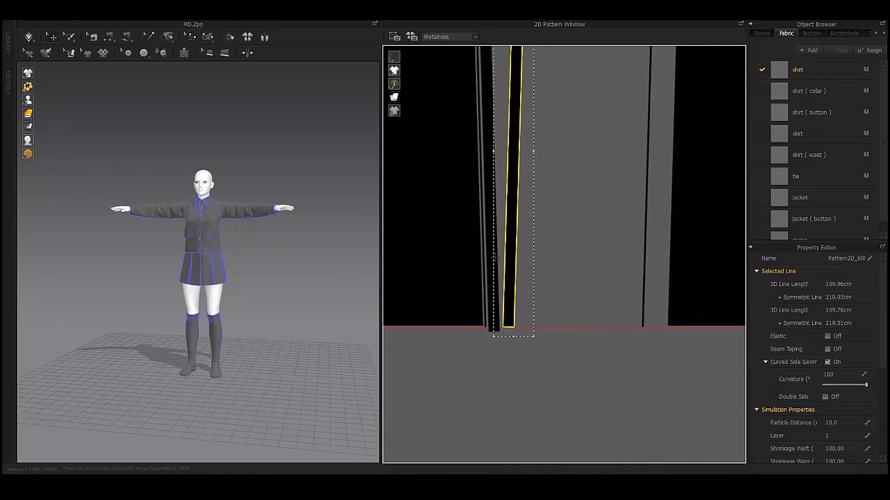
pyautogui.click(491, 254)
pyautogui.moveTo(490, 254); pyautogui.dragTo(493, 297, button='right')
# - Zoom in along the strip edges and select the front panel pattern
pyautogui.scroll(1, 497, 329)
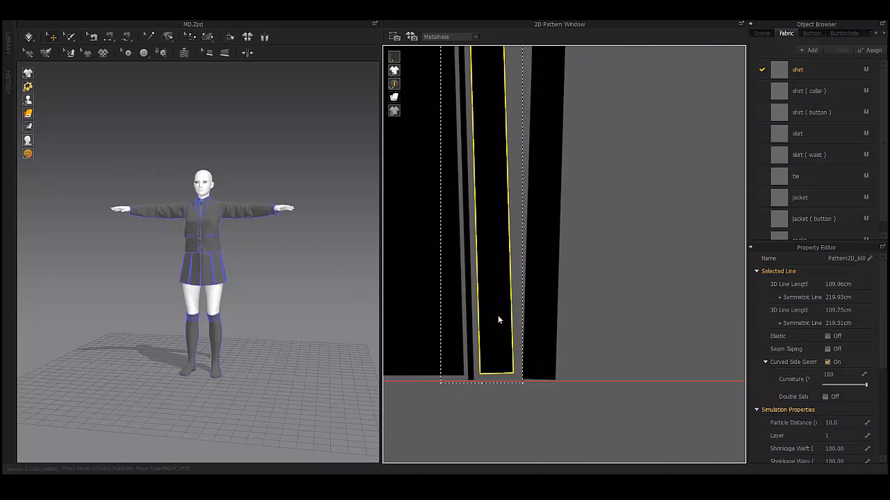
pyautogui.moveTo(533, 348); pyautogui.dragTo(590, 346, button='right')
pyautogui.scroll(2, 486, 320)
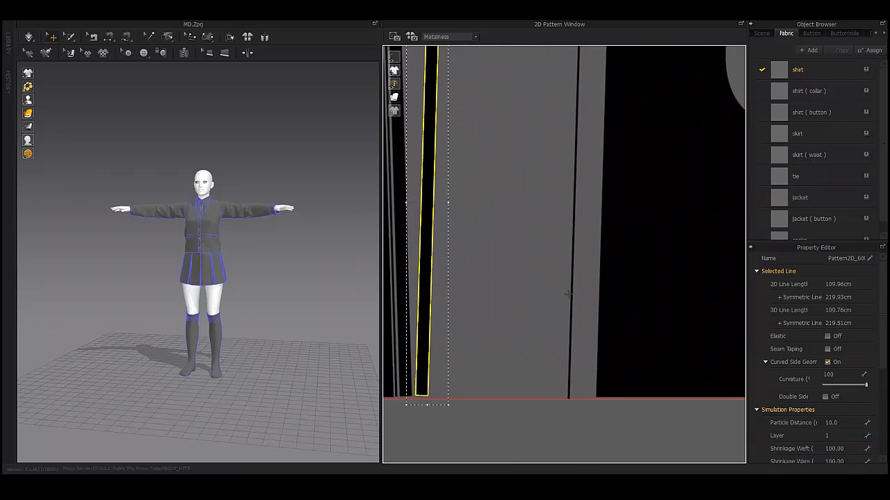
pyautogui.moveTo(423, 305); pyautogui.dragTo(437, 303, button='right')
pyautogui.scroll(2, 432, 306)
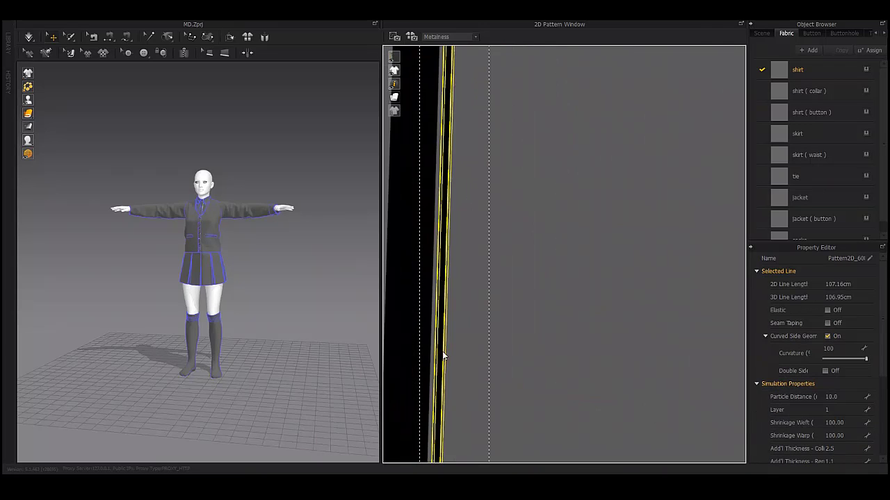
pyautogui.scroll(-3, 510, 254)
pyautogui.scroll(-2, 495, 299)
pyautogui.click(494, 300)
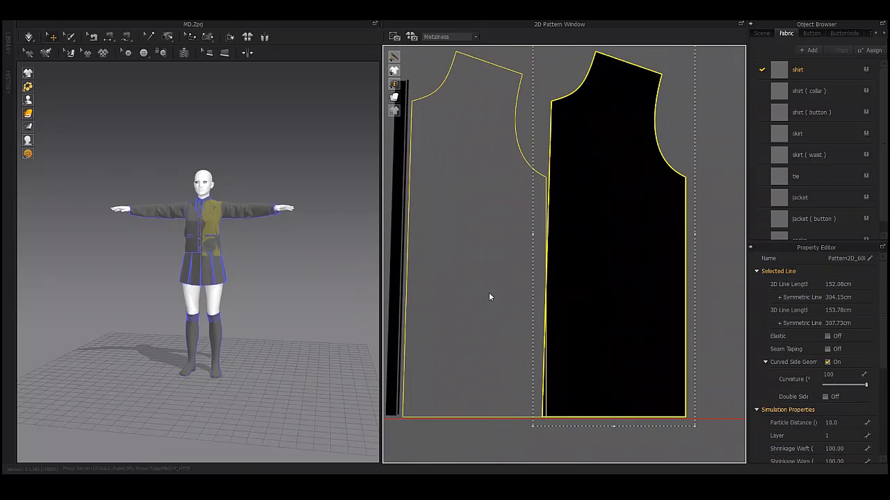
pyautogui.scroll(1, 486, 297)
pyautogui.scroll(-1, 486, 297)
pyautogui.scroll(-2, 487, 297)
# - Move the back panel beside the front panels in the first UV tile
pyautogui.scroll(-2, 500, 278)
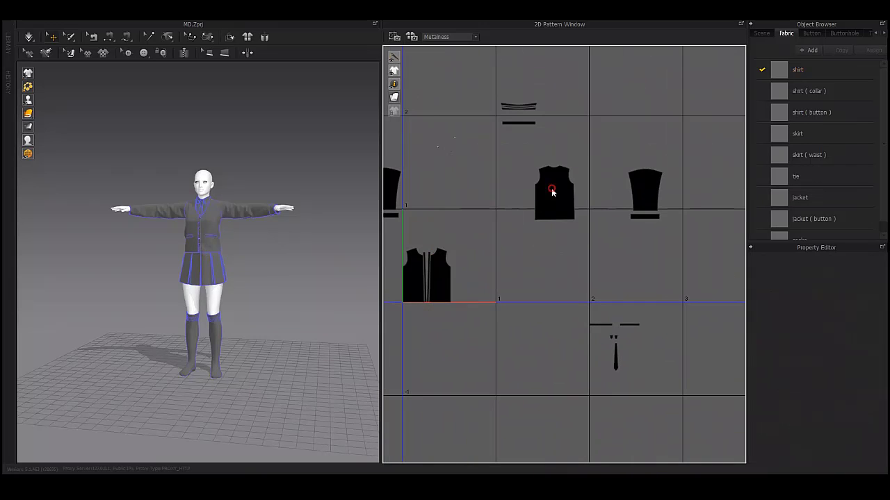
pyautogui.moveTo(552, 189); pyautogui.dragTo(468, 280)
pyautogui.scroll(3, 468, 280)
pyautogui.scroll(2, 547, 264)
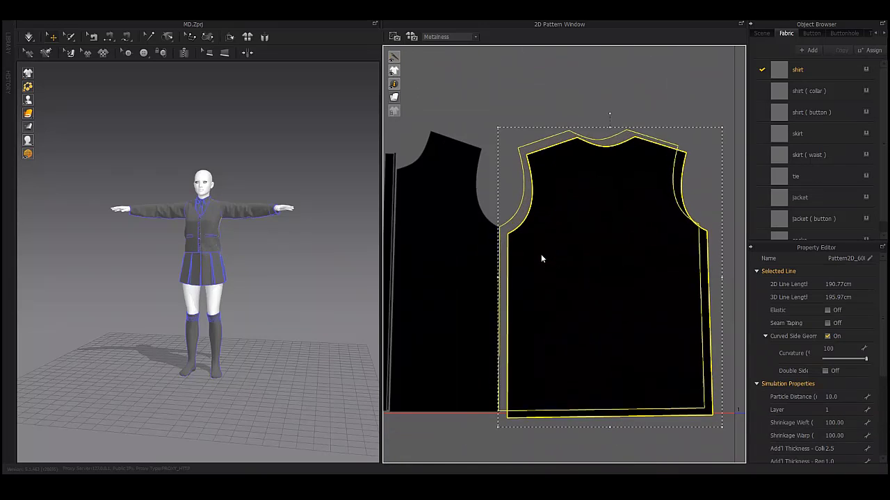
pyautogui.scroll(2, 542, 256)
pyautogui.scroll(-5, 508, 247)
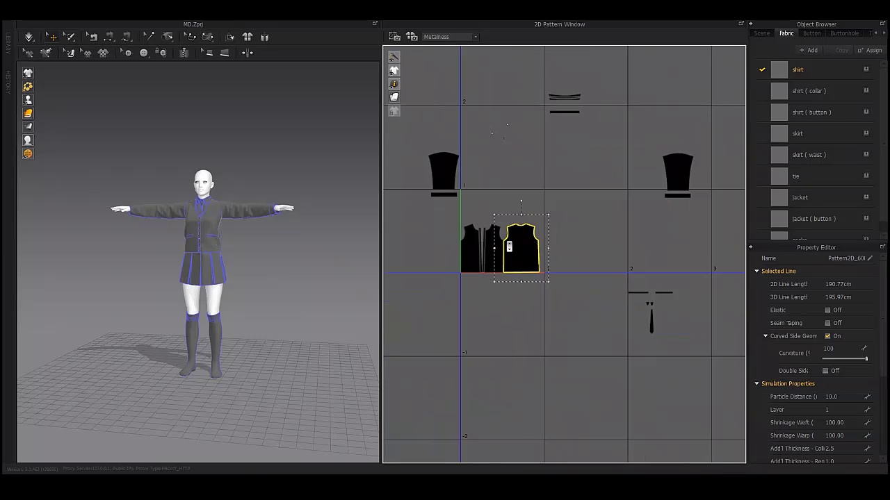
pyautogui.scroll(2, 508, 236)
pyautogui.scroll(-2, 486, 202)
# - Place both sleeves side by side above the jacket panels
pyautogui.moveTo(504, 210); pyautogui.dragTo(540, 242)
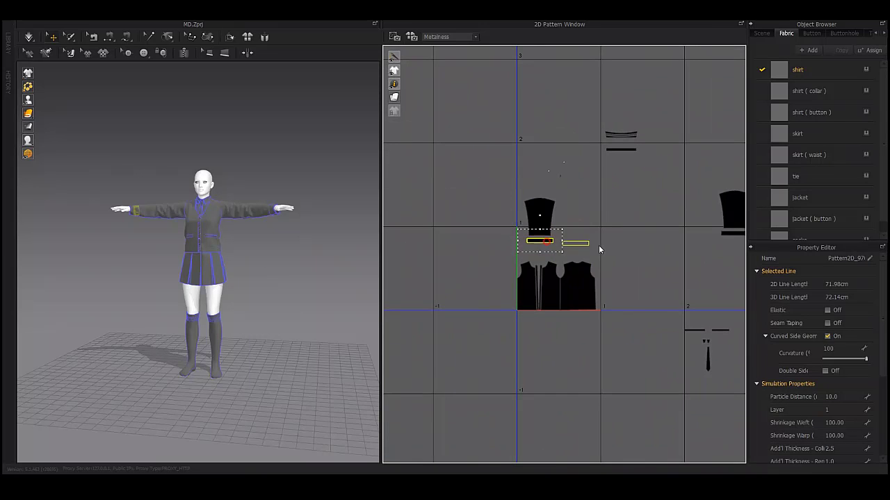
pyautogui.scroll(2, 539, 240)
pyautogui.scroll(3, 540, 239)
pyautogui.scroll(-1, 541, 237)
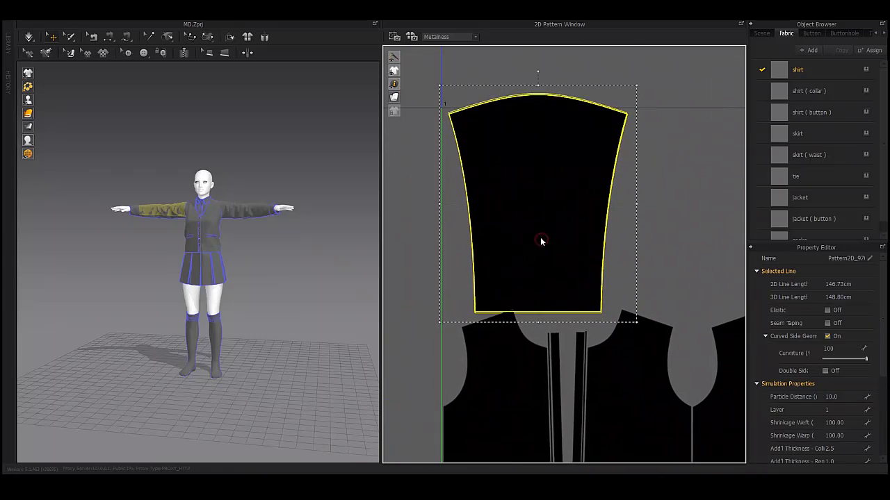
pyautogui.scroll(-3, 541, 237)
pyautogui.scroll(-1, 462, 216)
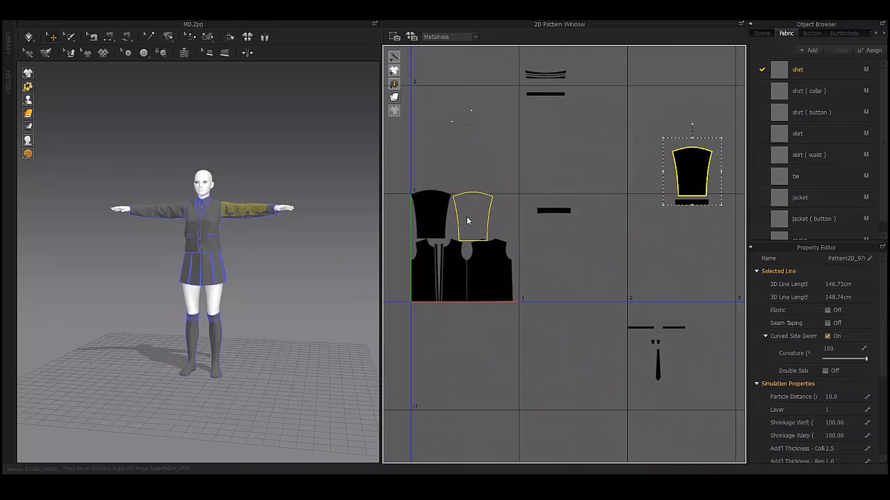
pyautogui.click(466, 220)
pyautogui.scroll(3, 480, 226)
pyautogui.scroll(1, 545, 237)
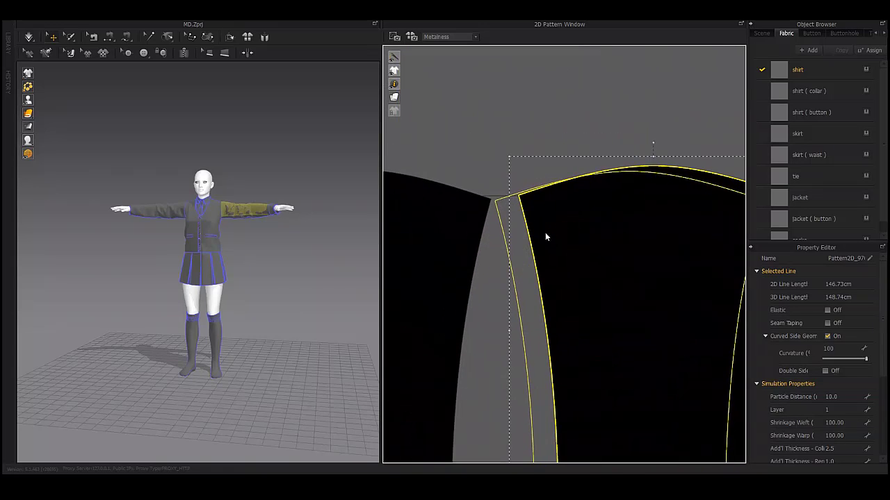
pyautogui.scroll(-3, 543, 228)
pyautogui.scroll(-2, 543, 228)
# - Marquee-select all the pieces already packed in the first UV tile
pyautogui.click(575, 78)
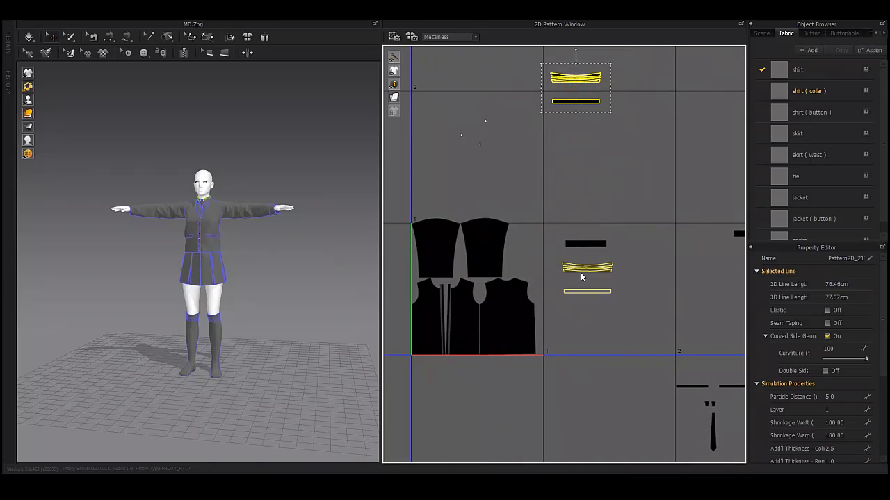
pyautogui.scroll(-2, 481, 223)
pyautogui.moveTo(619, 204); pyautogui.dragTo(395, 280)
pyautogui.moveTo(412, 334); pyautogui.dragTo(411, 334)
pyautogui.scroll(2, 435, 282)
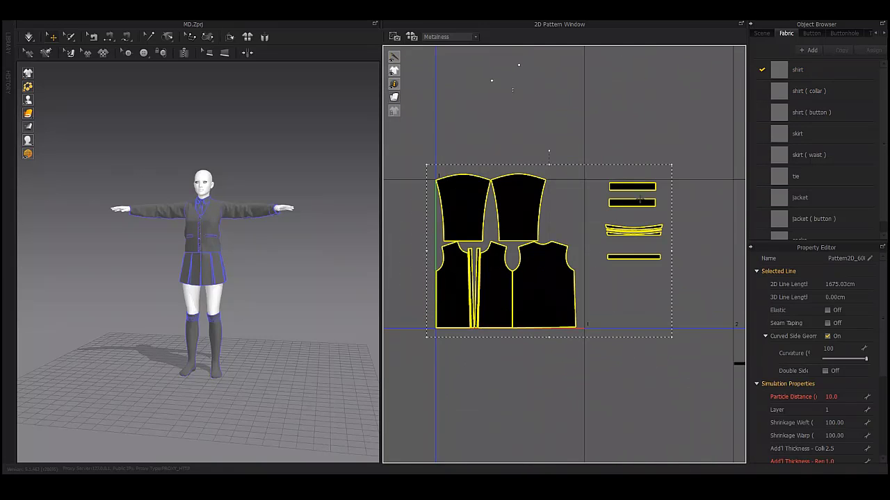
pyautogui.scroll(5, 482, 219)
pyautogui.scroll(-3, 570, 211)
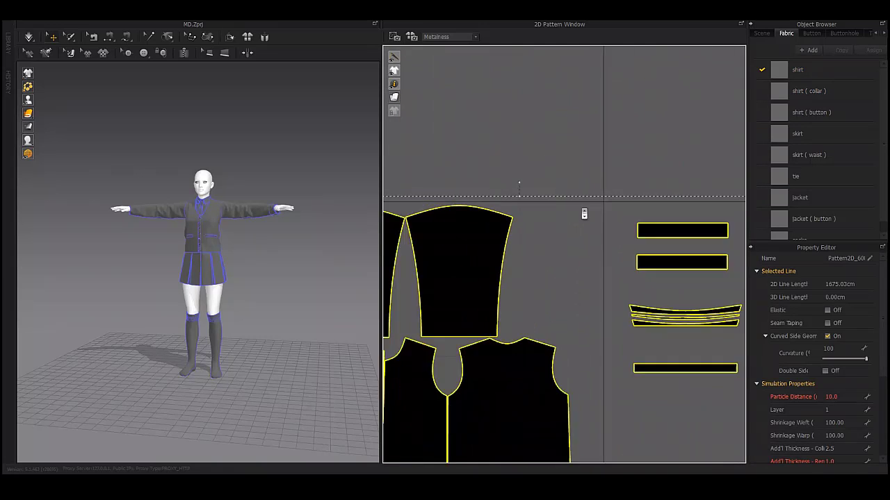
pyautogui.scroll(1, 520, 185)
# - Select the small bottom-right strip and check the gaps around the jacket panels
pyautogui.click(725, 199)
pyautogui.click(669, 336)
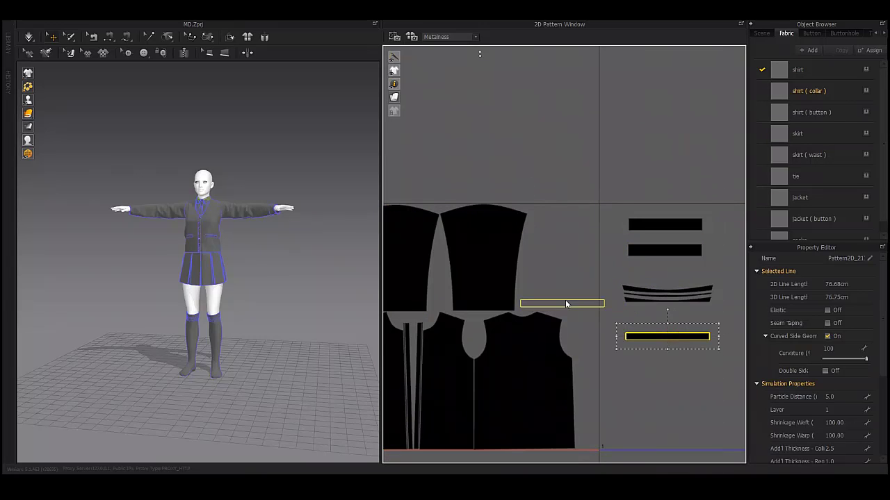
pyautogui.moveTo(646, 327); pyautogui.dragTo(745, 315, button='middle')
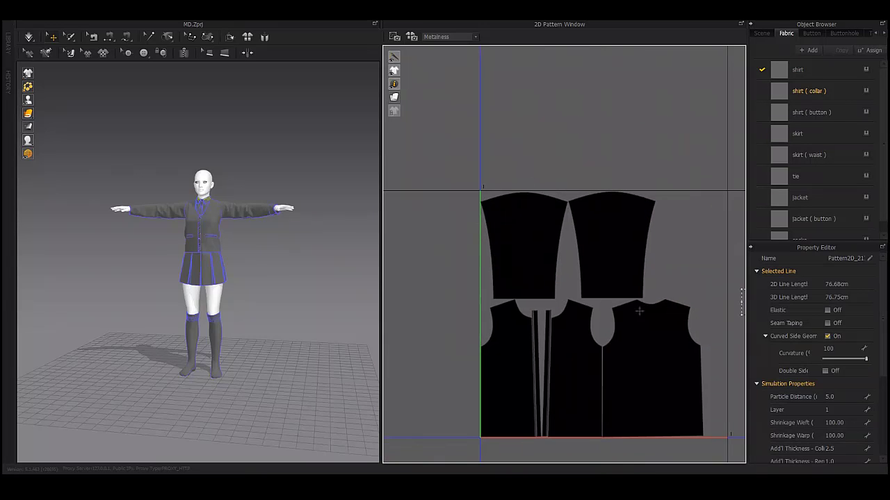
pyautogui.moveTo(638, 312); pyautogui.dragTo(455, 293, button='middle')
pyautogui.click(625, 255)
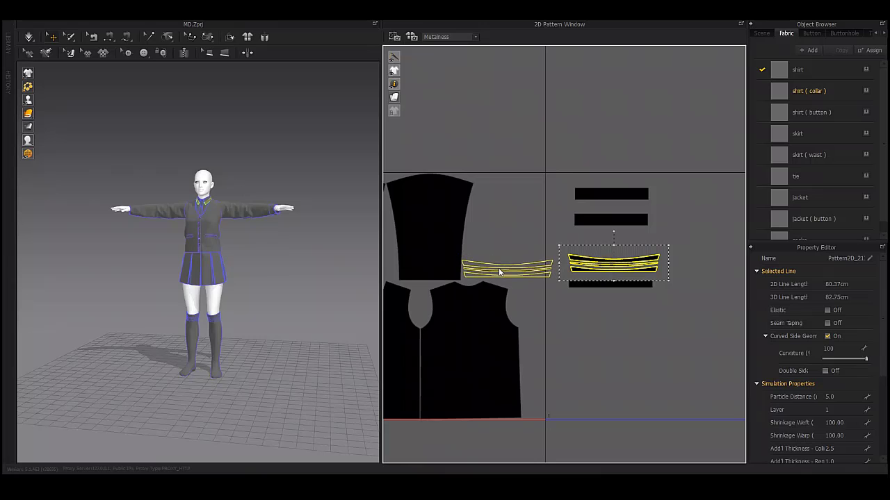
pyautogui.scroll(3, 498, 274)
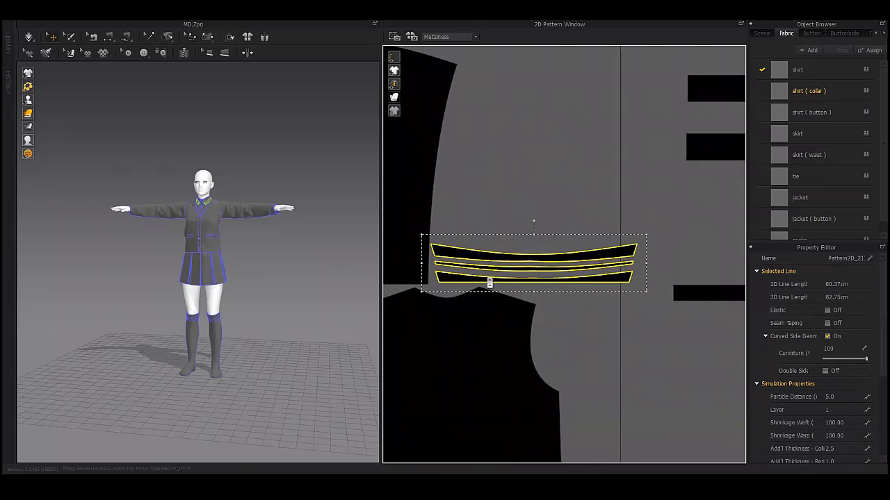
pyautogui.scroll(3, 498, 275)
# - Select the collar pieces, the right-hand strip and the long collar strip
pyautogui.click(490, 299)
pyautogui.scroll(-3, 489, 299)
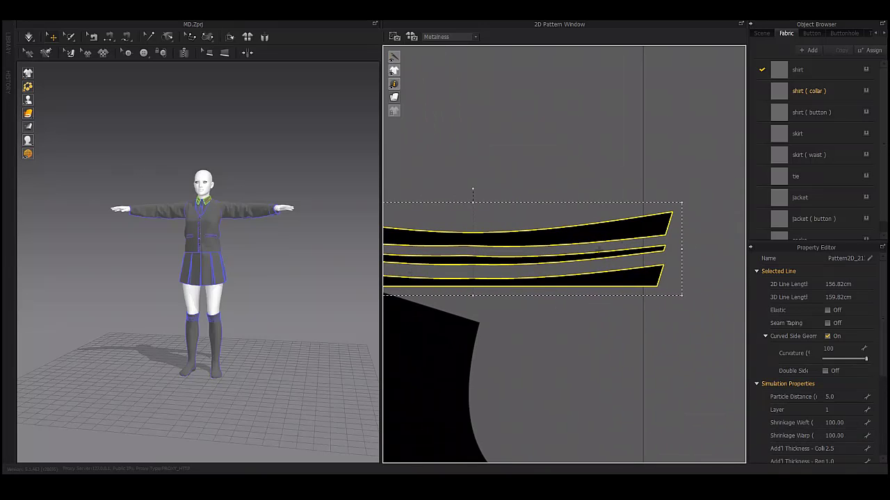
pyautogui.scroll(3, 635, 212)
pyautogui.scroll(3, 640, 207)
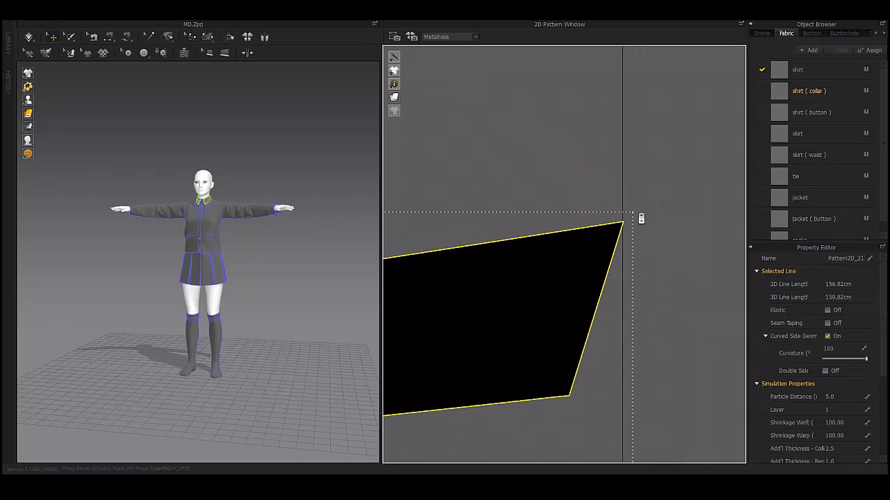
pyautogui.scroll(-2, 631, 213)
pyautogui.scroll(-2, 639, 226)
pyautogui.scroll(-2, 640, 226)
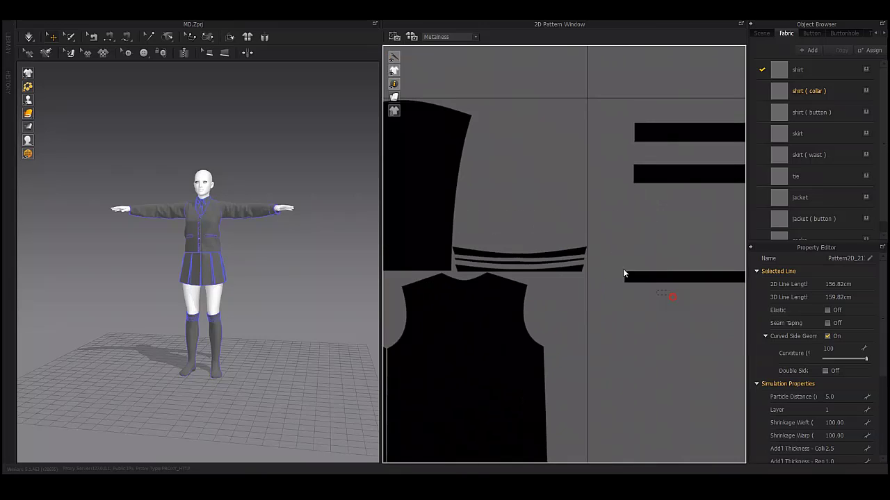
pyautogui.click(624, 273)
pyautogui.click(495, 240)
pyautogui.scroll(2, 495, 236)
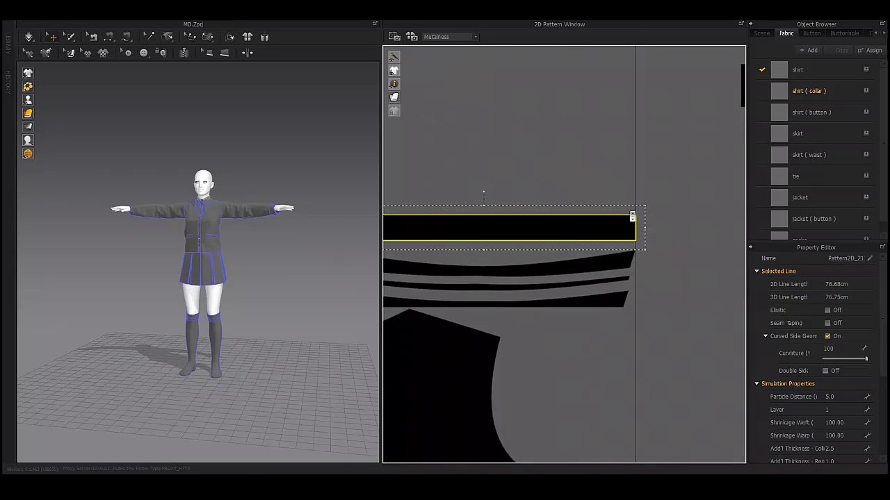
pyautogui.scroll(3, 687, 185)
# - Move the linked strip pair down into the free space of the tile
pyautogui.click(656, 369)
pyautogui.scroll(-1, 687, 284)
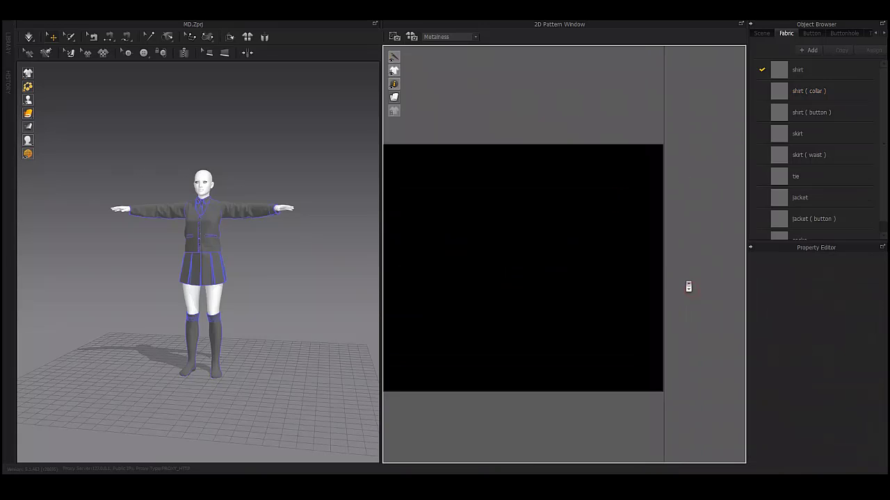
pyautogui.scroll(3, 579, 280)
pyautogui.scroll(3, 499, 274)
pyautogui.scroll(-3, 500, 274)
pyautogui.scroll(-2, 619, 256)
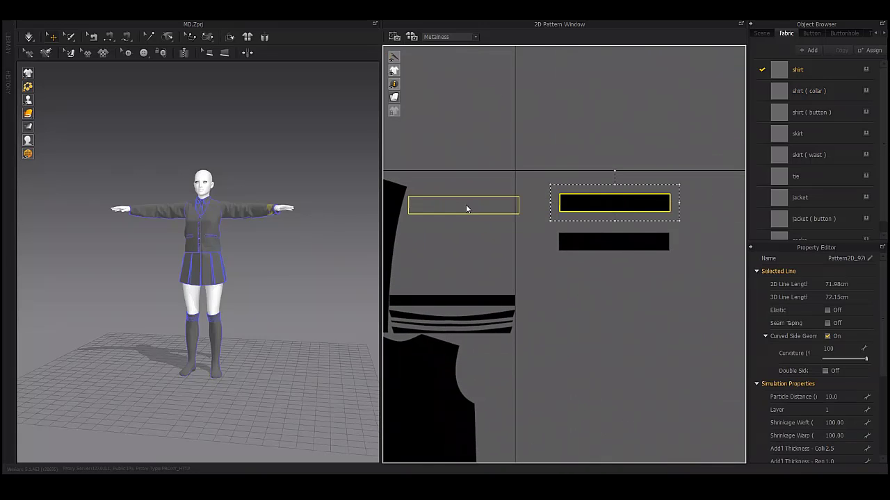
pyautogui.moveTo(466, 206); pyautogui.dragTo(448, 253)
pyautogui.scroll(-2, 448, 253)
# - Place the two strips side by side and rotate them to vertical
pyautogui.scroll(-2, 569, 317)
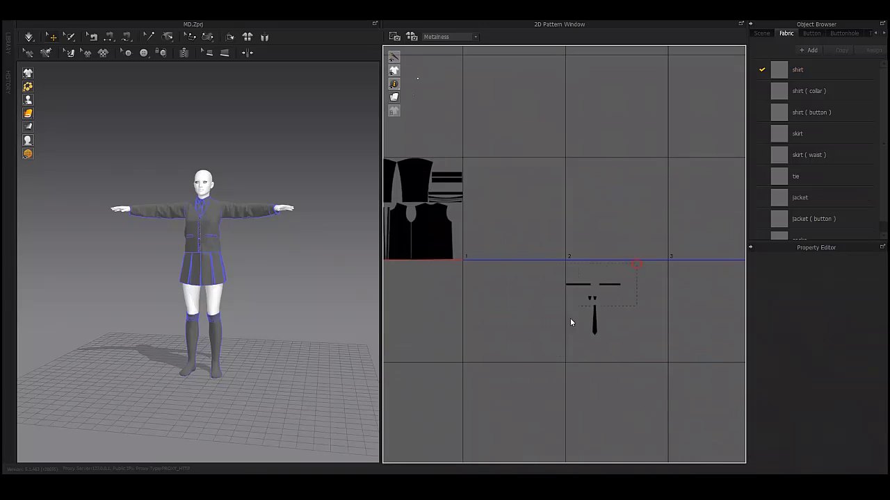
pyautogui.click(569, 318)
pyautogui.scroll(-1, 570, 318)
pyautogui.scroll(3, 493, 186)
pyautogui.click(512, 204)
pyautogui.moveTo(513, 205); pyautogui.dragTo(550, 213)
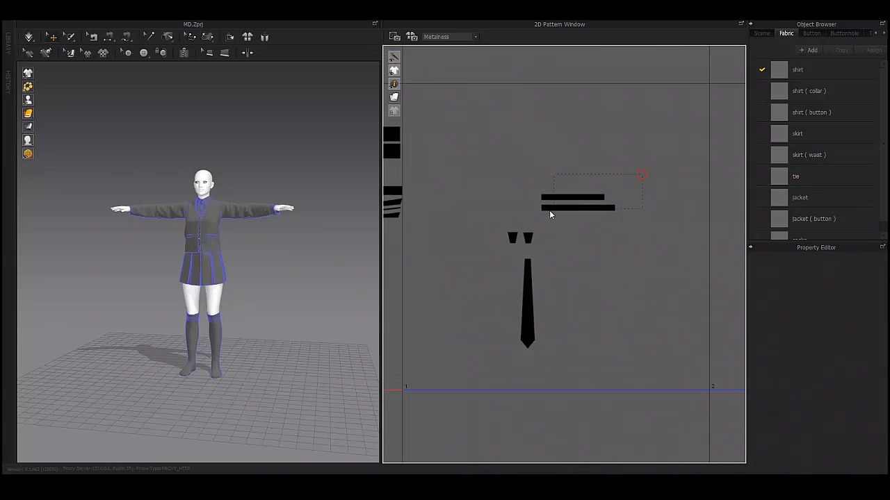
pyautogui.keyDown('shift'); pyautogui.click(572, 204); pyautogui.keyUp('shift')
pyautogui.moveTo(572, 182); pyautogui.dragTo(595, 198)
# - Move the tie beside the shirt panels with both strips stacked next to it
pyautogui.click(545, 273)
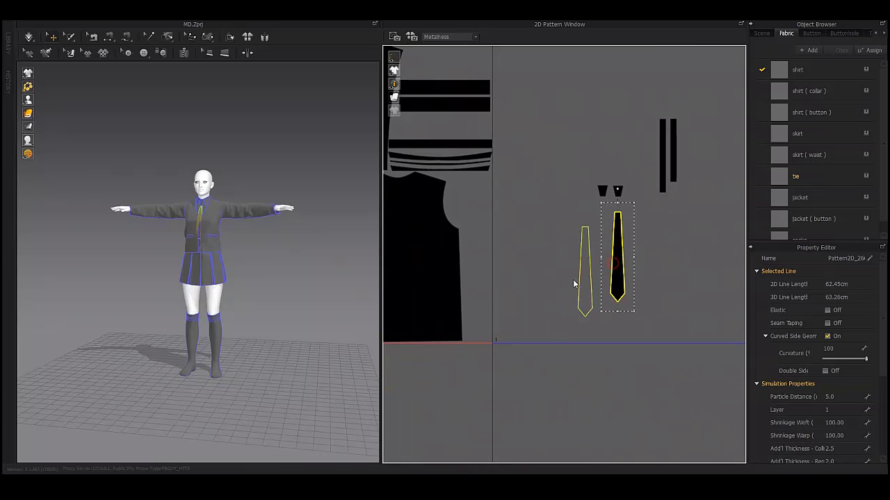
pyautogui.moveTo(479, 302); pyautogui.dragTo(478, 300)
pyautogui.moveTo(672, 170); pyautogui.dragTo(470, 278)
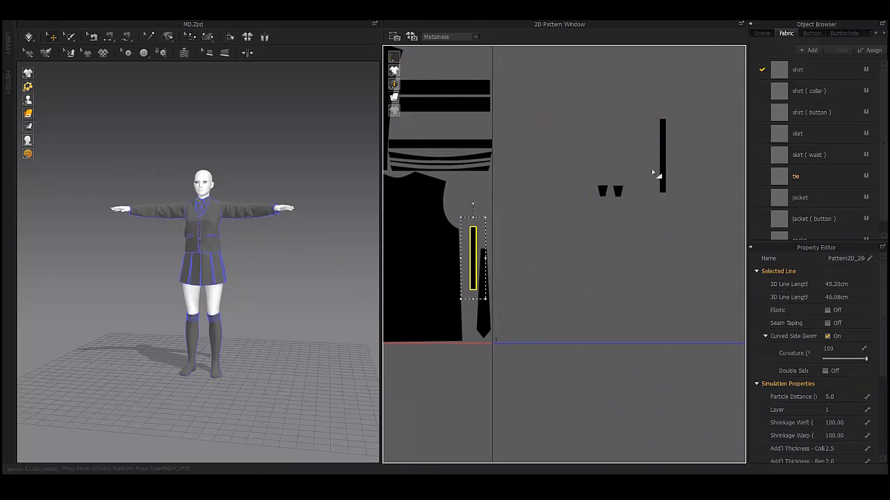
pyautogui.moveTo(663, 164); pyautogui.dragTo(469, 325)
pyautogui.scroll(3, 466, 313)
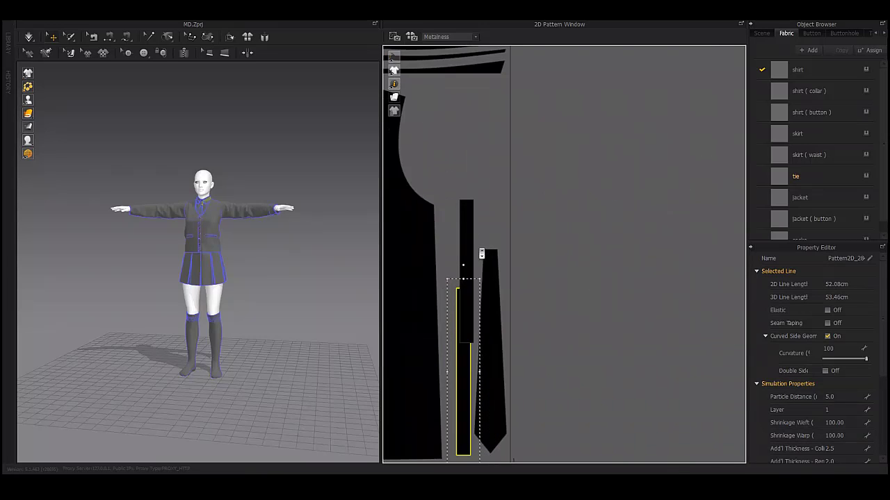
pyautogui.moveTo(469, 255); pyautogui.dragTo(475, 206)
pyautogui.scroll(2, 469, 280)
pyautogui.moveTo(469, 281); pyautogui.dragTo(473, 277)
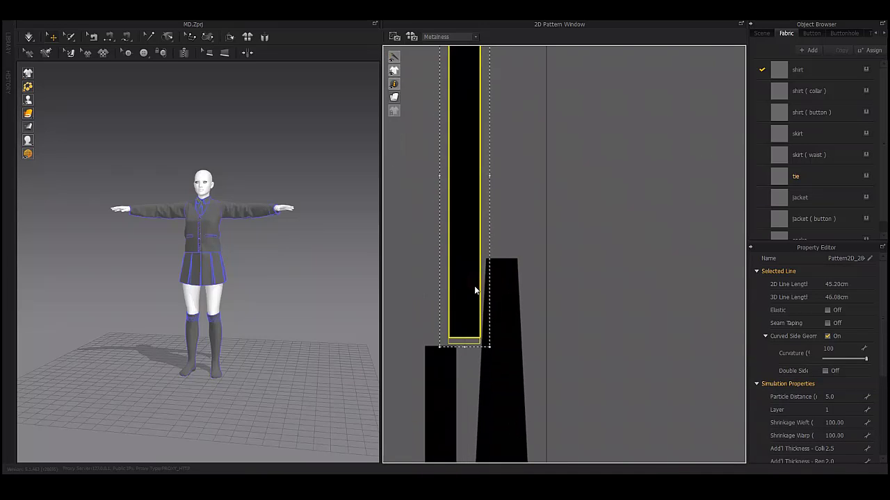
pyautogui.scroll(-3, 474, 291)
pyautogui.scroll(-2, 529, 258)
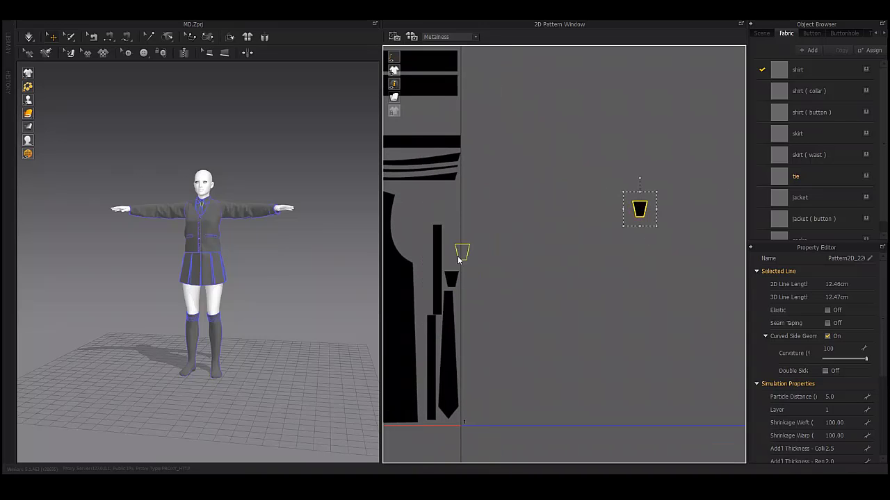
# - Select the small button pieces and move a white button into the packed tile
pyautogui.click(422, 324)
pyautogui.moveTo(433, 215); pyautogui.dragTo(412, 204)
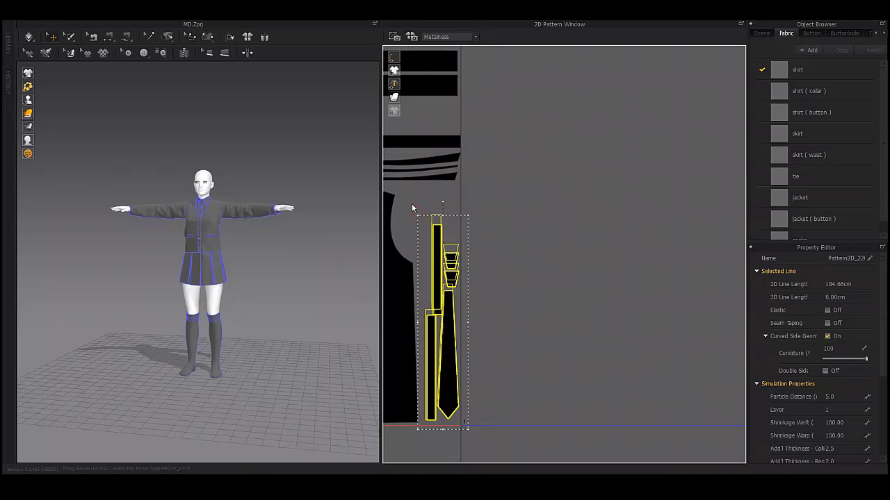
pyautogui.scroll(2, 501, 314)
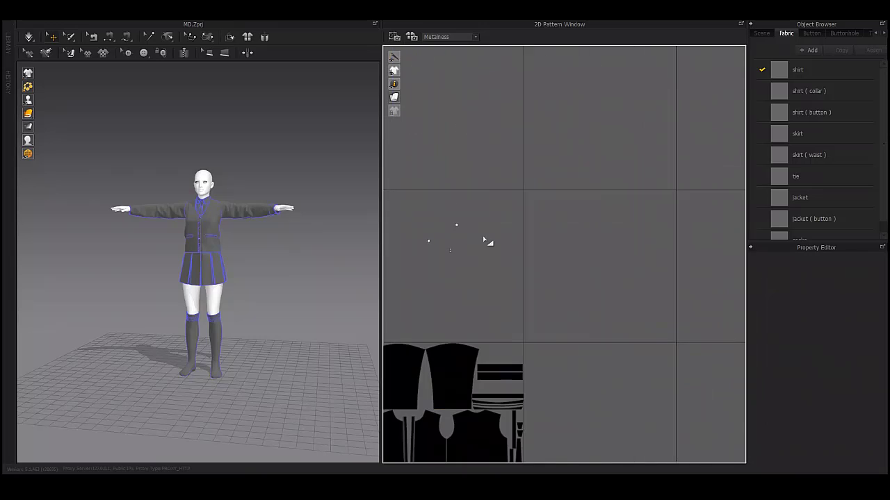
pyautogui.moveTo(417, 142); pyautogui.dragTo(458, 221)
pyautogui.scroll(2, 515, 276)
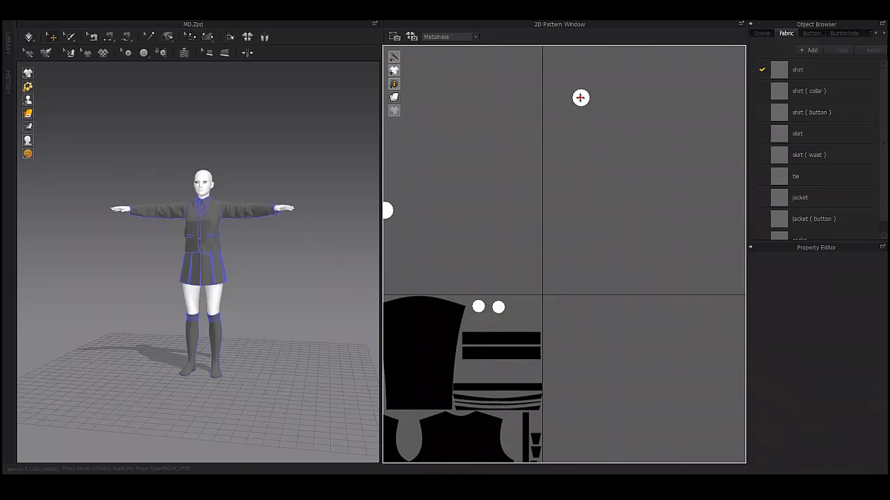
pyautogui.moveTo(580, 97); pyautogui.dragTo(528, 310)
pyautogui.click(522, 284)
# - Move the row of skirt strips and the stockings closer to the UV tiles
pyautogui.scroll(-5, 522, 284)
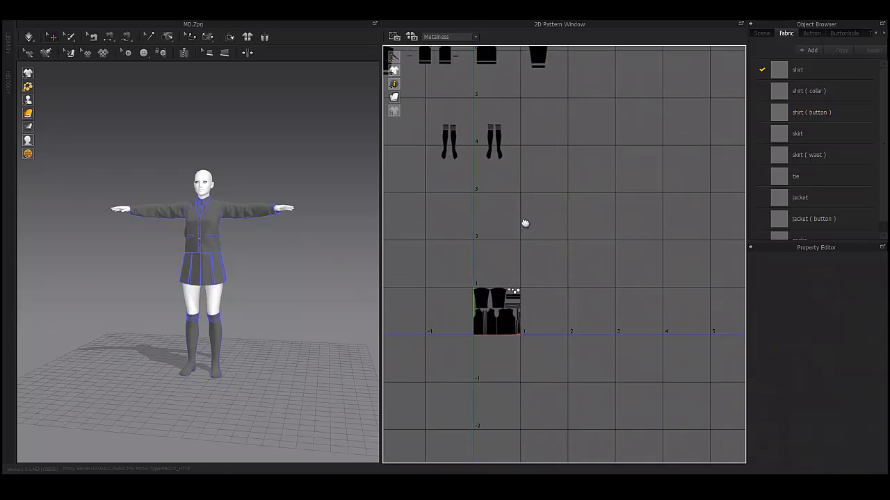
pyautogui.scroll(-3, 524, 222)
pyautogui.moveTo(487, 240); pyautogui.dragTo(633, 401)
pyautogui.moveTo(625, 389); pyautogui.dragTo(576, 288, button='middle')
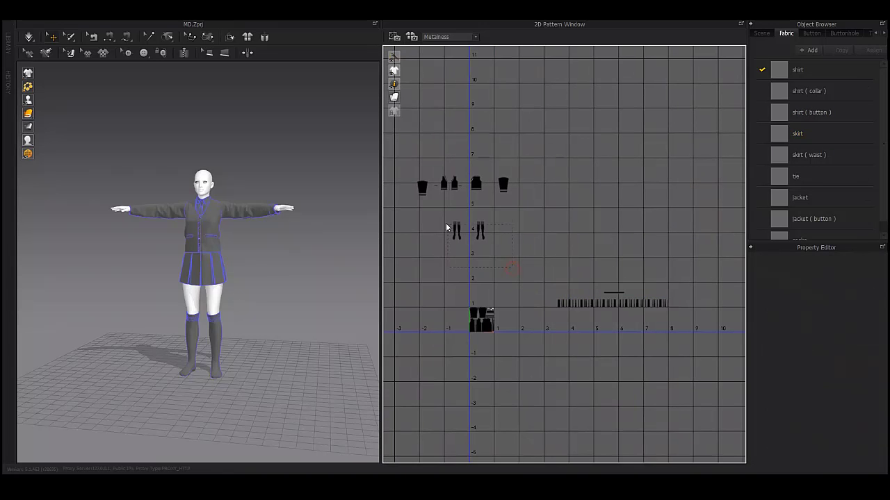
pyautogui.moveTo(456, 233); pyautogui.dragTo(505, 325)
pyautogui.scroll(3, 544, 300)
pyautogui.moveTo(544, 301); pyautogui.dragTo(565, 246, button='middle')
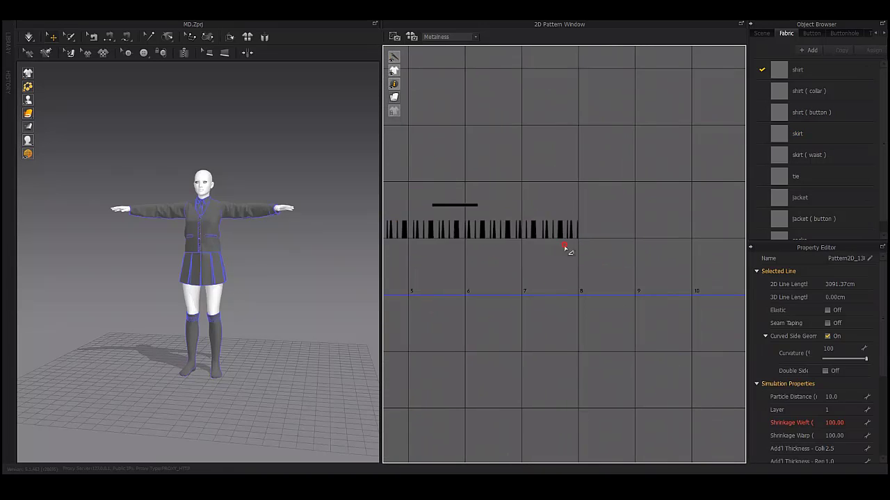
# - Select a skirt panel and step its panels back into order along the row with Ctrl+Z
pyautogui.scroll(3, 576, 224)
pyautogui.scroll(3, 642, 282)
pyautogui.scroll(-5, 639, 280)
pyautogui.scroll(3, 517, 258)
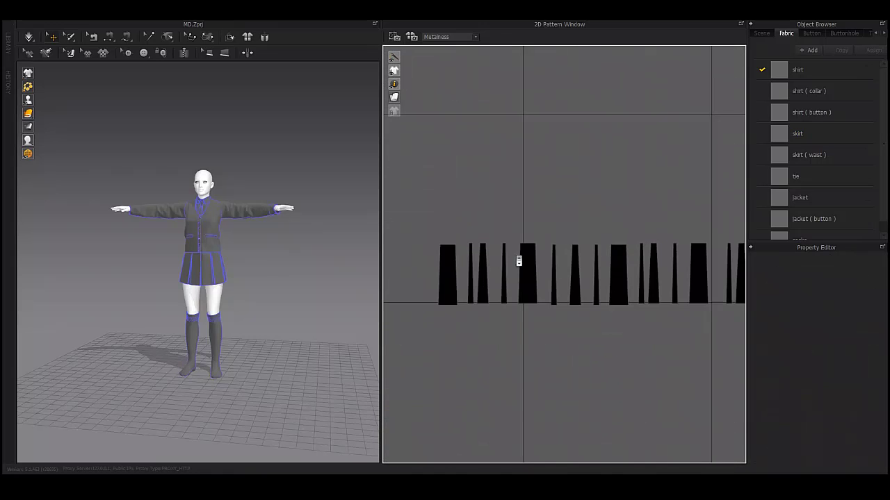
pyautogui.scroll(2, 517, 261)
pyautogui.click(461, 305)
pyautogui.hotkey('ctrl', 'z')
pyautogui.hotkey('ctrl', 'z')
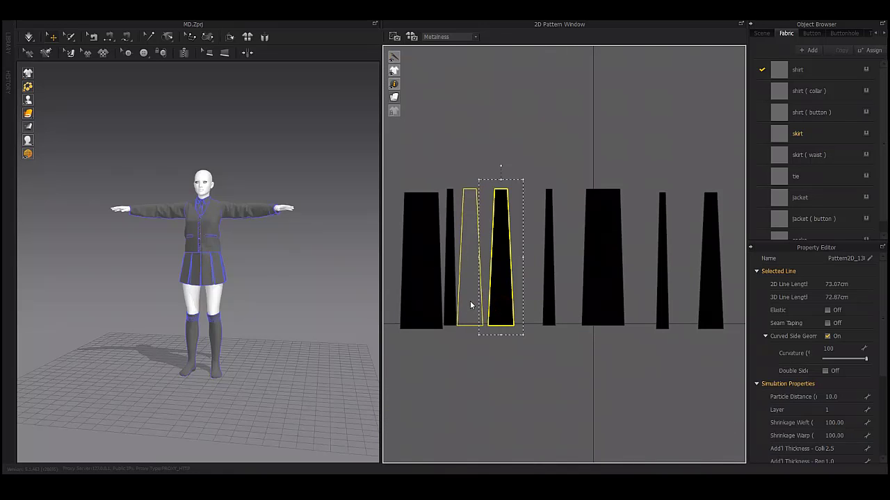
pyautogui.hotkey('ctrl', 'z')
pyautogui.hotkey('ctrl', 'z')
pyautogui.hotkey('ctrl', 'z')
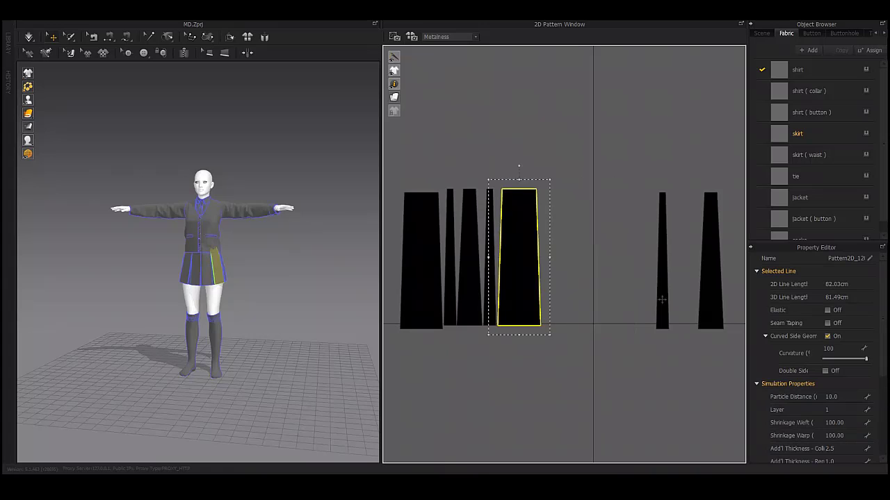
pyautogui.hotkey('ctrl', 'z')
pyautogui.hotkey('ctrl', 'z')
pyautogui.hotkey('ctrl', 'z')
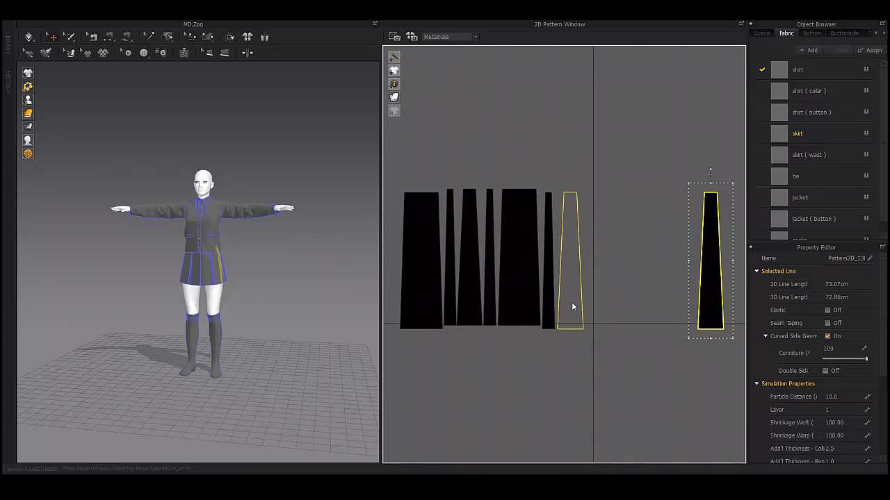
pyautogui.hotkey('ctrl', 'z')
pyautogui.hotkey('ctrl', 'z')
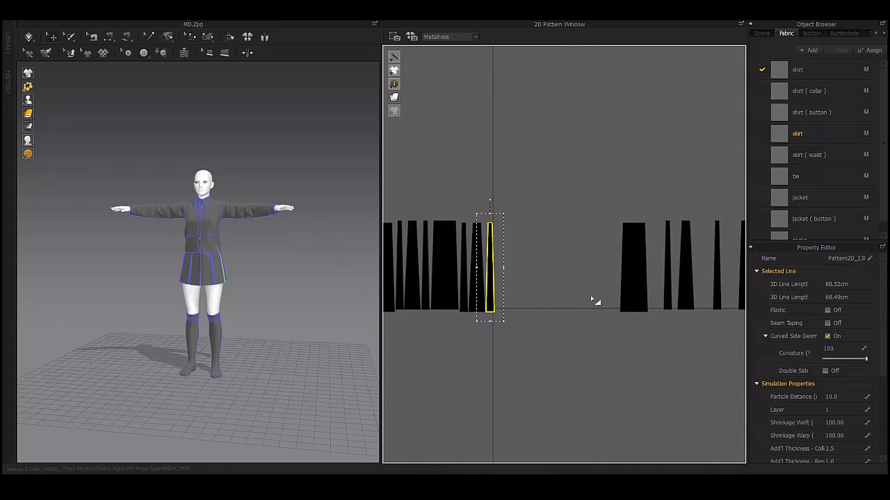
pyautogui.hotkey('ctrl', 'z')
pyautogui.hotkey('ctrl', 'z')
pyautogui.hotkey('ctrl', 'z')
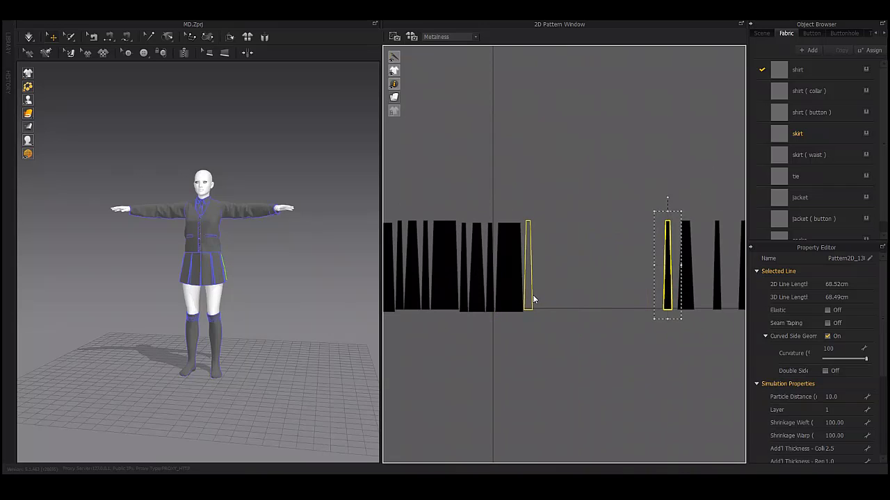
pyautogui.hotkey('ctrl', 'z')
pyautogui.hotkey('ctrl', 'z')
pyautogui.hotkey('ctrl', 'z')
pyautogui.hotkey('ctrl', 'z')
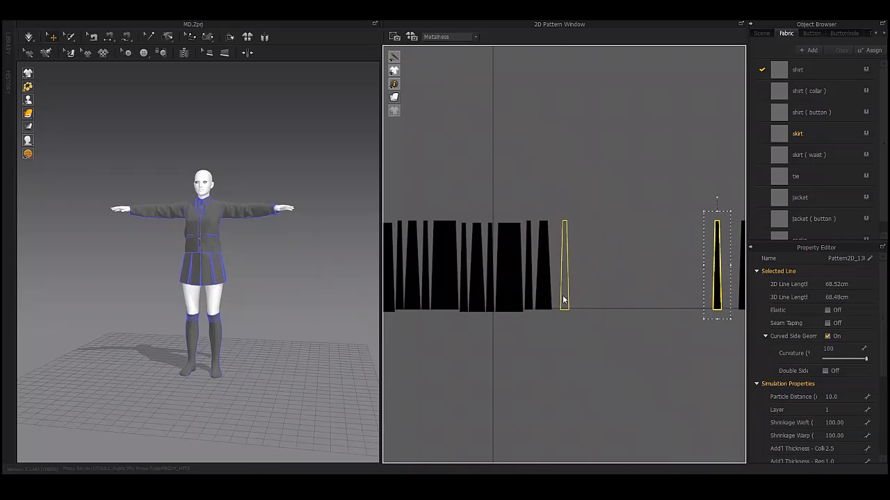
# - Select the row of thin skirt strips and move the stockings up and to the right
pyautogui.click(557, 300)
pyautogui.scroll(-3, 449, 291)
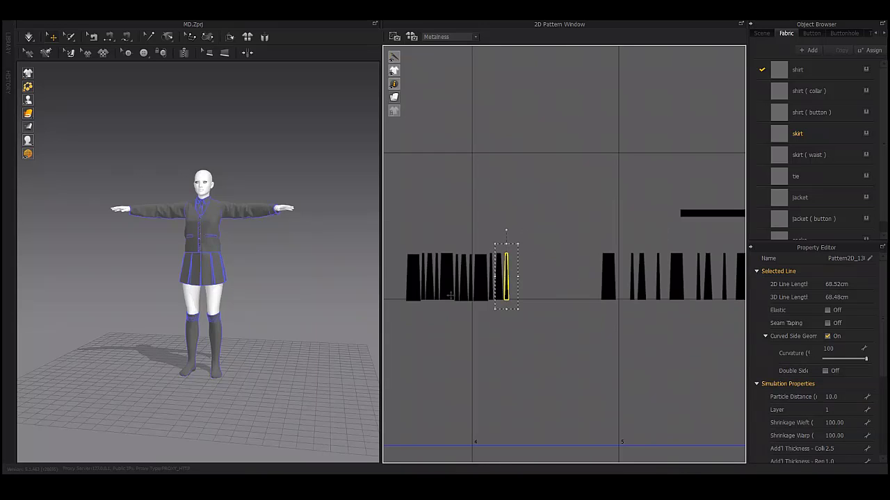
pyautogui.scroll(-4, 574, 297)
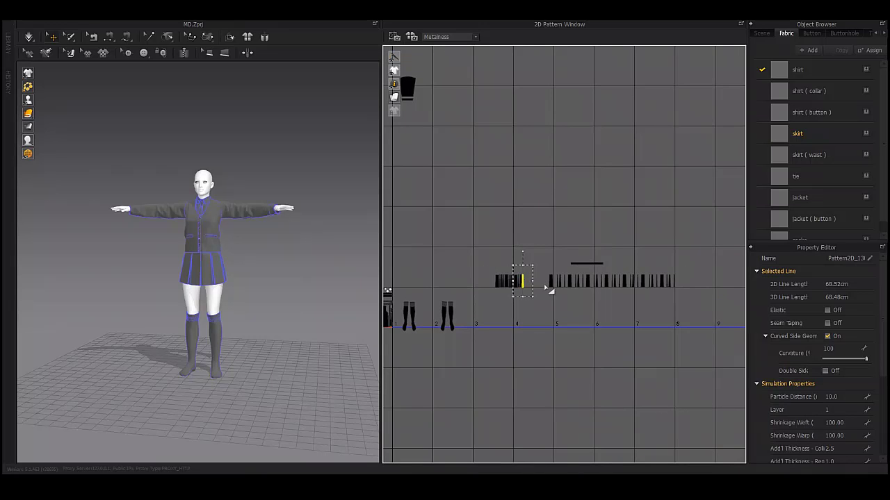
pyautogui.moveTo(565, 269); pyautogui.dragTo(680, 293)
pyautogui.click(487, 351)
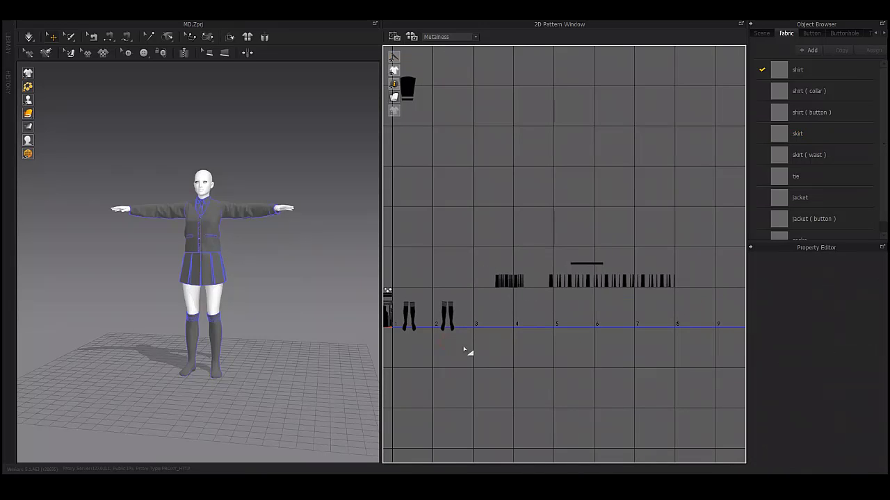
pyautogui.moveTo(469, 353)
pyautogui.mouseDown()
pyautogui.moveTo(406, 301)
pyautogui.moveTo(626, 216)
pyautogui.mouseUp()
# - Slide the remaining skirt panels into the open slots of the row
pyautogui.scroll(5, 571, 280)
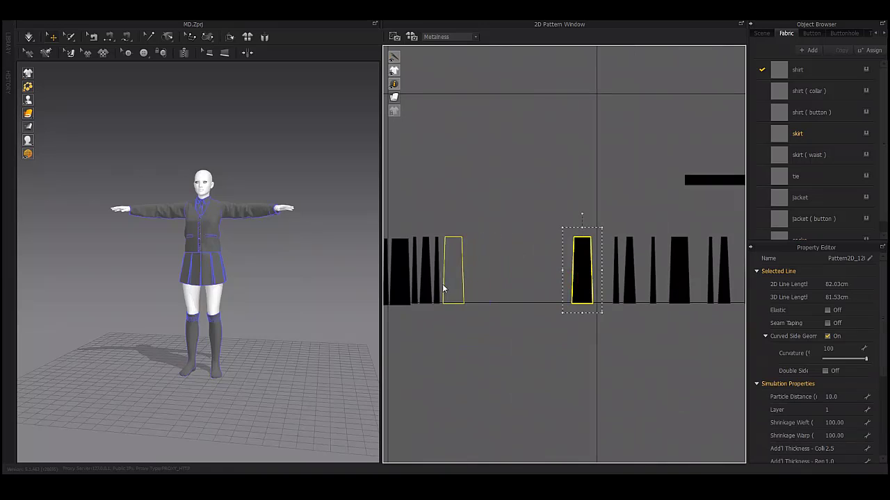
pyautogui.moveTo(442, 284); pyautogui.dragTo(482, 296)
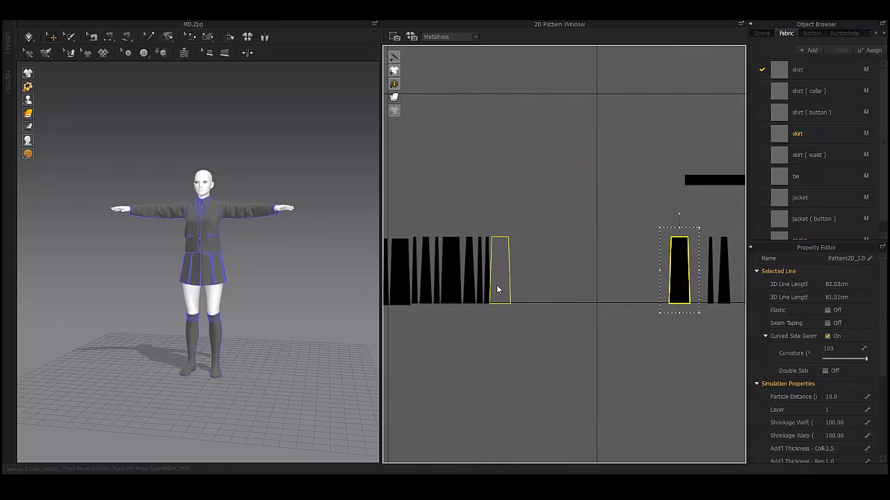
pyautogui.click(498, 285)
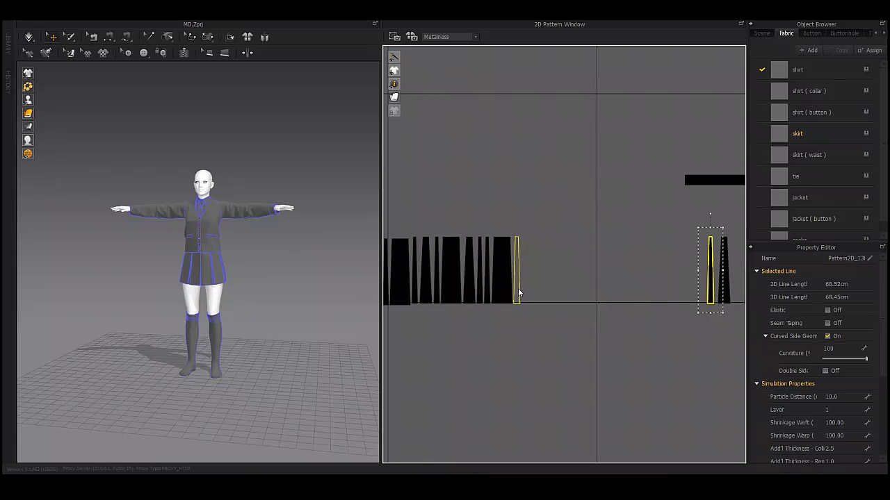
pyautogui.click(525, 290)
# - Select skirt panels and slide them along the first row inside UV tile 1
pyautogui.scroll(5, 556, 348)
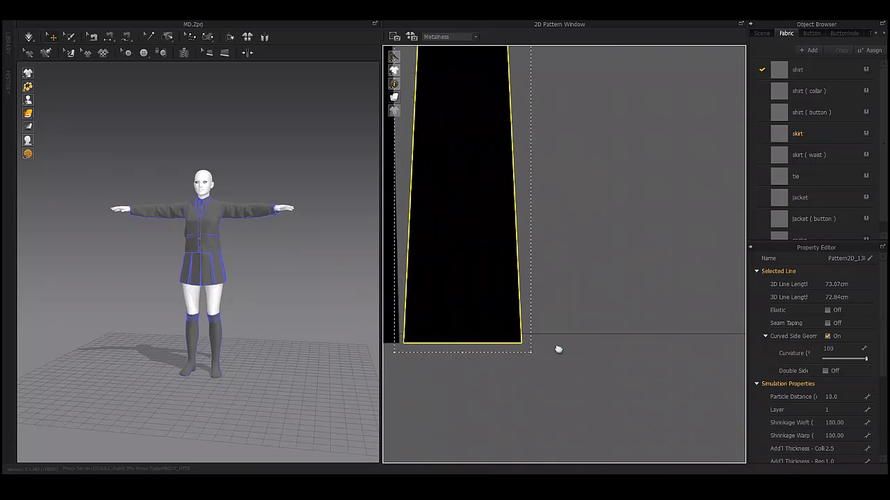
pyautogui.scroll(-5, 542, 327)
pyautogui.scroll(-2, 497, 289)
pyautogui.scroll(-2, 498, 290)
pyautogui.scroll(3, 549, 293)
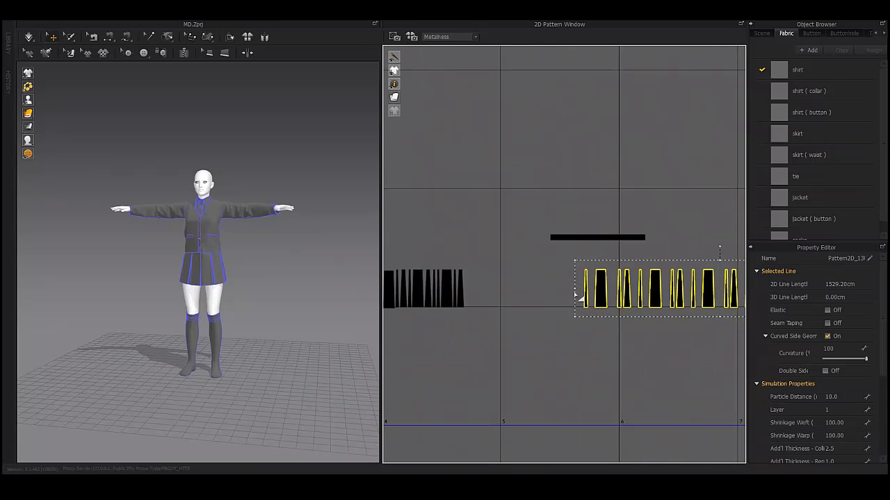
pyautogui.moveTo(576, 294); pyautogui.dragTo(473, 291)
pyautogui.scroll(3, 470, 328)
pyautogui.scroll(3, 470, 328)
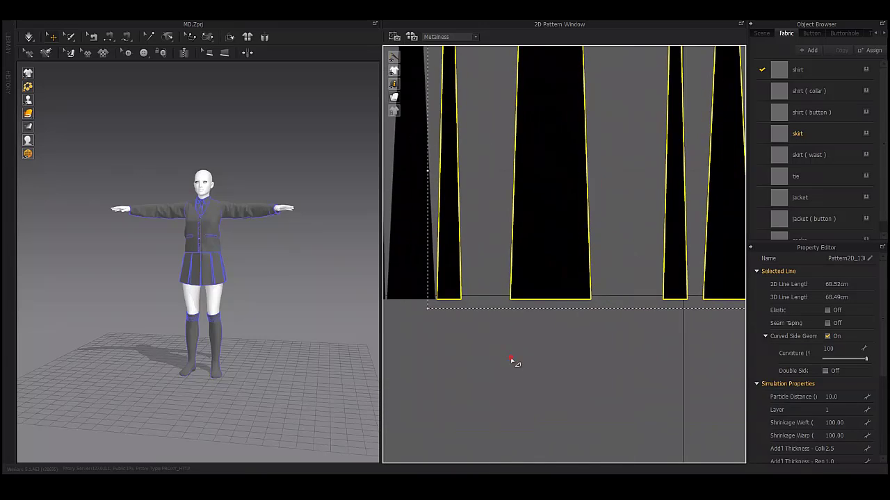
pyautogui.click(498, 288)
pyautogui.moveTo(656, 283); pyautogui.dragTo(599, 276)
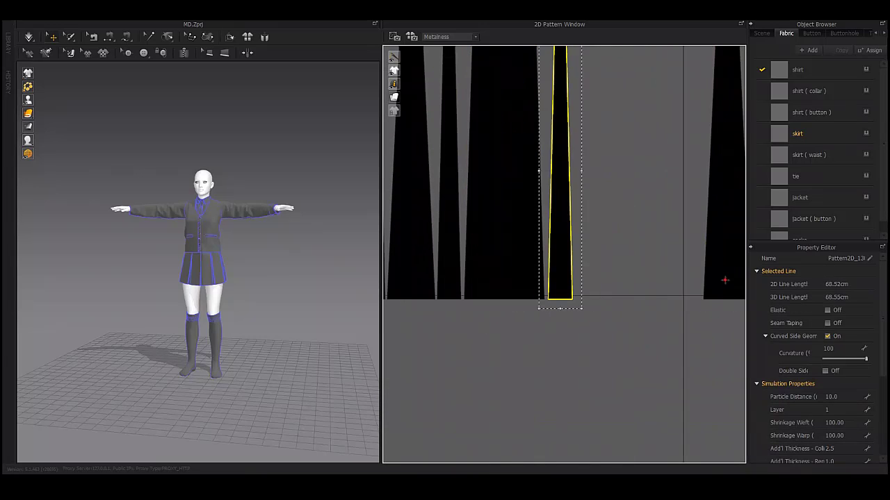
pyautogui.scroll(-3, 503, 303)
pyautogui.moveTo(502, 304)
pyautogui.mouseDown()
pyautogui.moveTo(454, 283)
pyautogui.moveTo(540, 266)
pyautogui.mouseUp()
pyautogui.moveTo(442, 271)
pyautogui.mouseDown()
pyautogui.moveTo(599, 271)
pyautogui.moveTo(659, 258)
pyautogui.moveTo(506, 258)
pyautogui.moveTo(533, 267)
pyautogui.moveTo(444, 258)
pyautogui.moveTo(511, 257)
pyautogui.mouseUp()
# - Shuffle the skirt panels sideways to close the gaps between them
pyautogui.scroll(-3, 511, 257)
pyautogui.moveTo(595, 259); pyautogui.dragTo(535, 258, button='middle')
pyautogui.moveTo(392, 198); pyautogui.dragTo(535, 274)
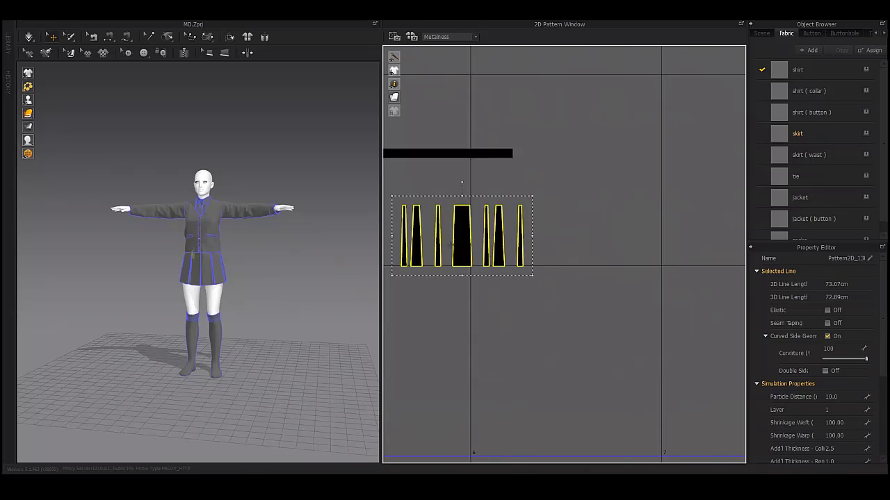
pyautogui.scroll(3, 598, 261)
pyautogui.scroll(2, 564, 271)
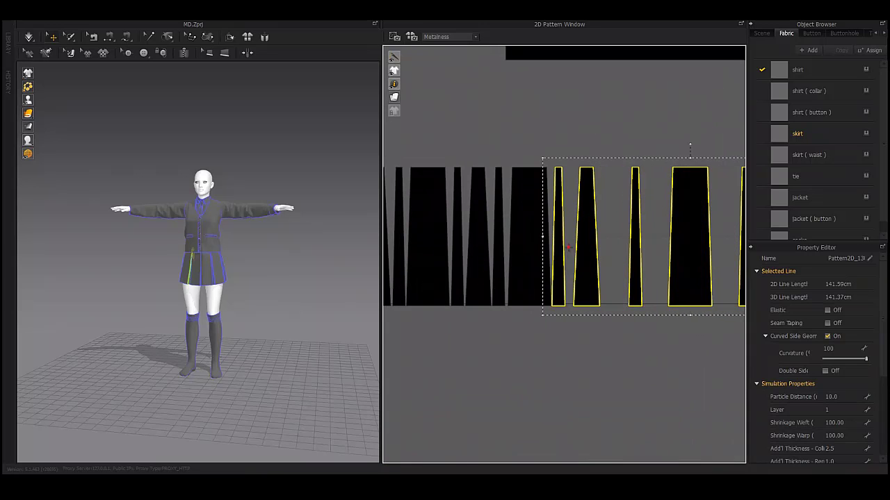
pyautogui.click(563, 131)
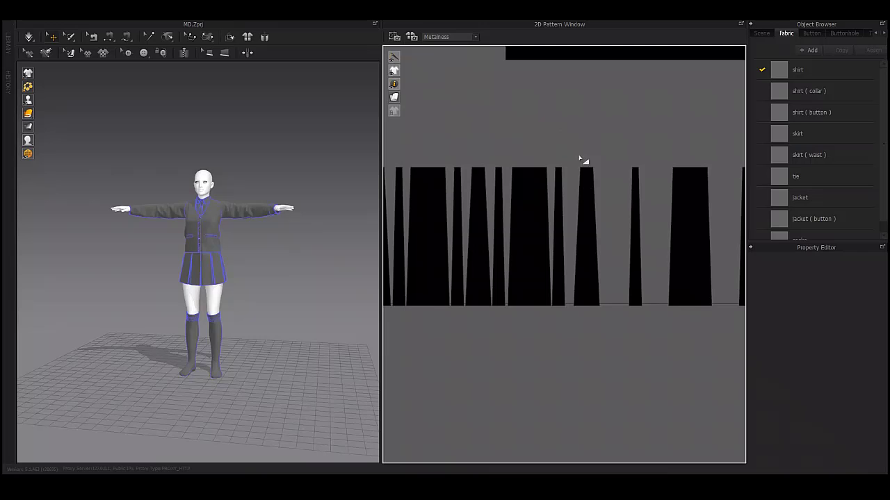
pyautogui.moveTo(591, 272)
pyautogui.mouseDown()
pyautogui.moveTo(683, 283)
pyautogui.moveTo(455, 272)
pyautogui.mouseUp()
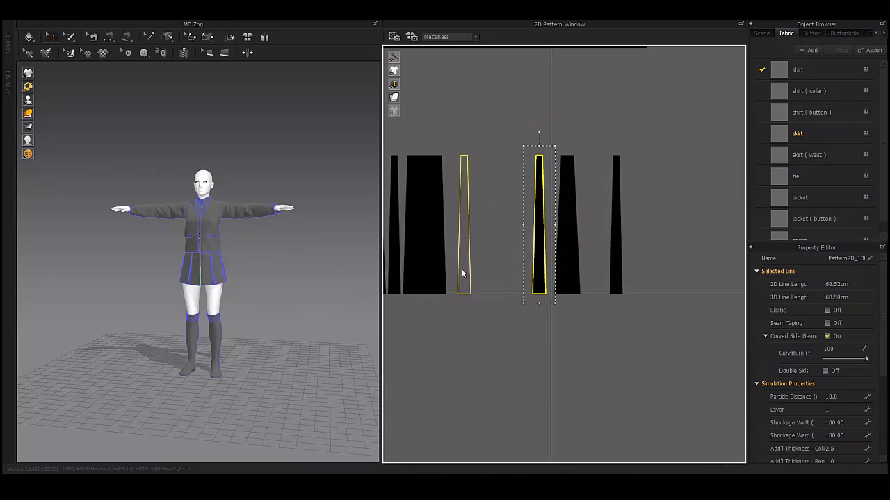
pyautogui.moveTo(455, 273); pyautogui.dragTo(491, 266)
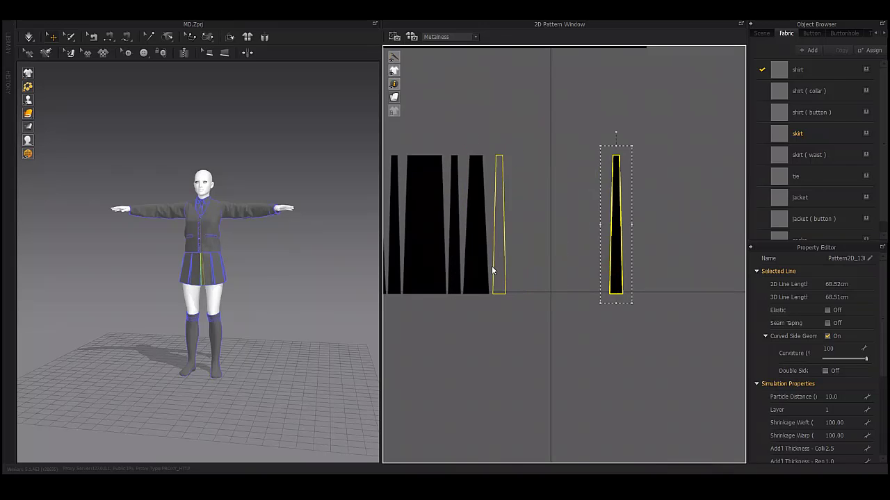
pyautogui.scroll(-3, 592, 279)
pyautogui.scroll(-3, 598, 275)
pyautogui.scroll(-2, 619, 250)
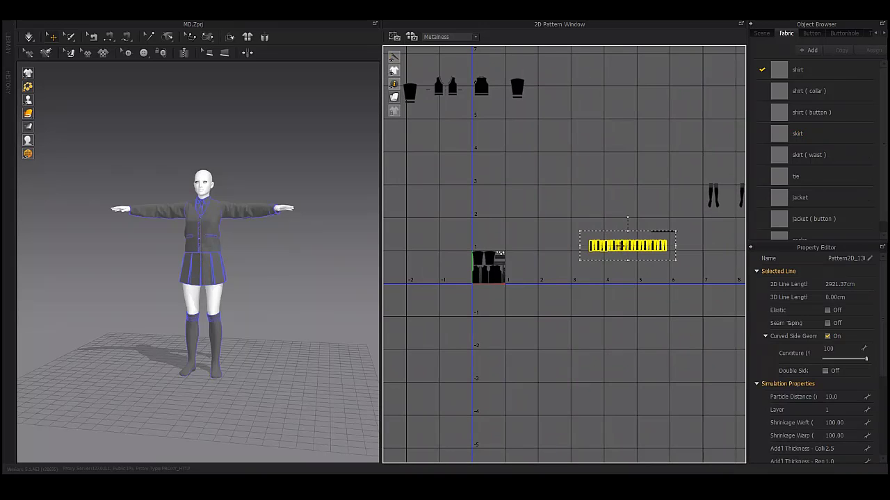
pyautogui.scroll(3, 537, 279)
pyautogui.scroll(3, 501, 292)
pyautogui.scroll(2, 533, 257)
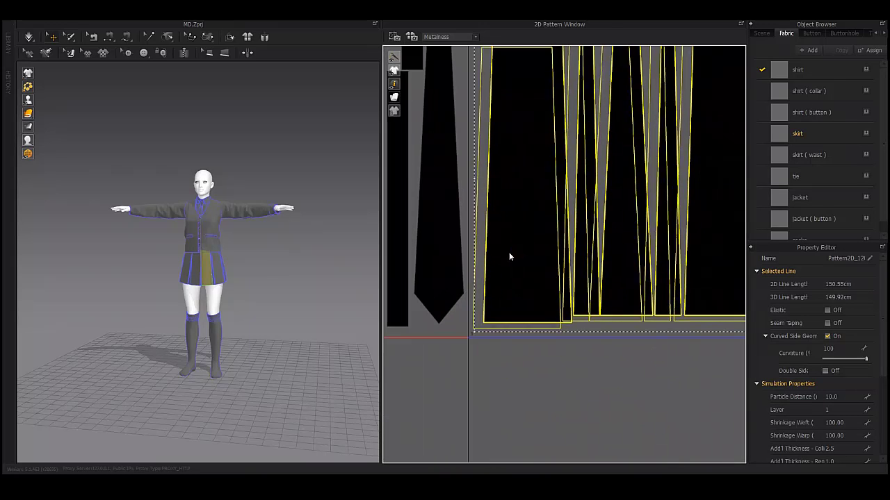
# - Shift the row holding the large skirt panel down and to the right
pyautogui.click(507, 257)
pyautogui.scroll(-3, 508, 262)
pyautogui.scroll(-2, 501, 284)
pyautogui.scroll(-2, 489, 306)
pyautogui.click(488, 306)
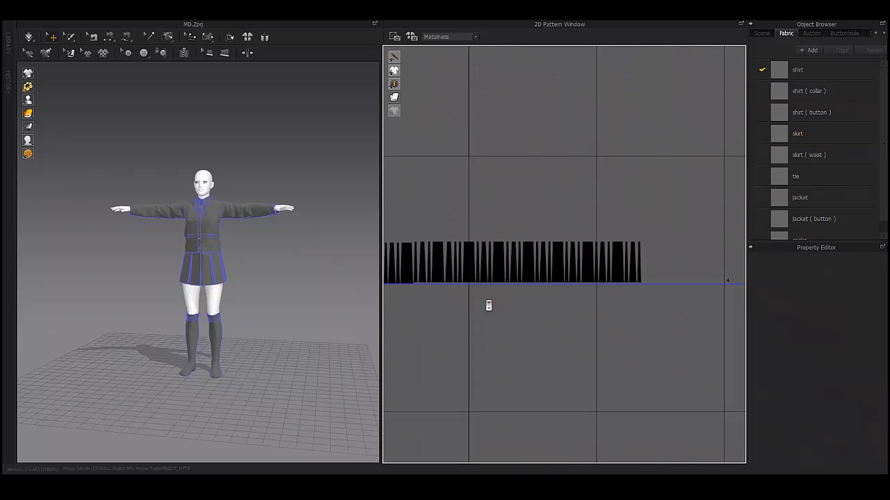
pyautogui.moveTo(461, 202); pyautogui.dragTo(510, 230)
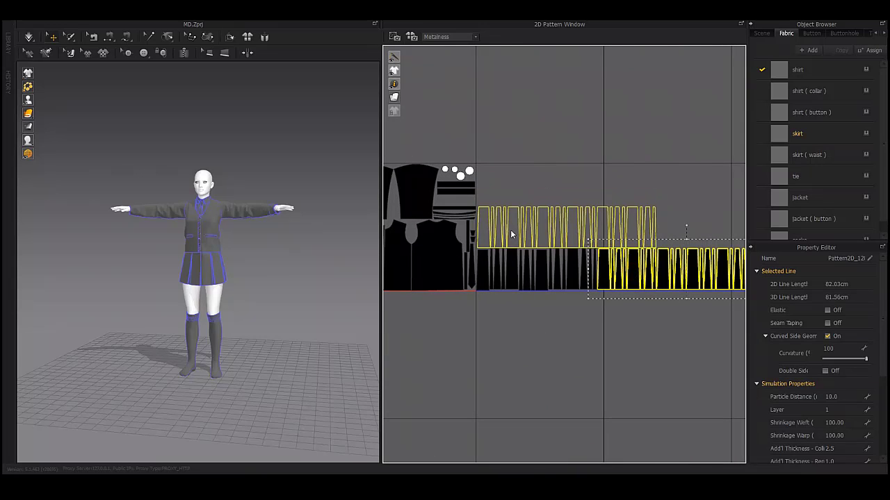
# - Copy a group of skirt panels and paste them as a new row at the upper left
pyautogui.scroll(1, 510, 233)
pyautogui.scroll(2, 540, 228)
pyautogui.scroll(2, 597, 264)
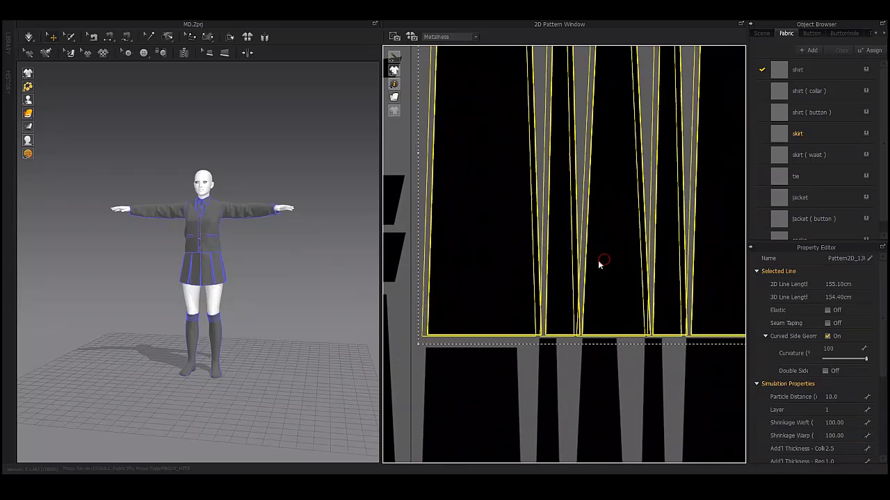
pyautogui.scroll(-2, 593, 262)
pyautogui.scroll(-2, 598, 265)
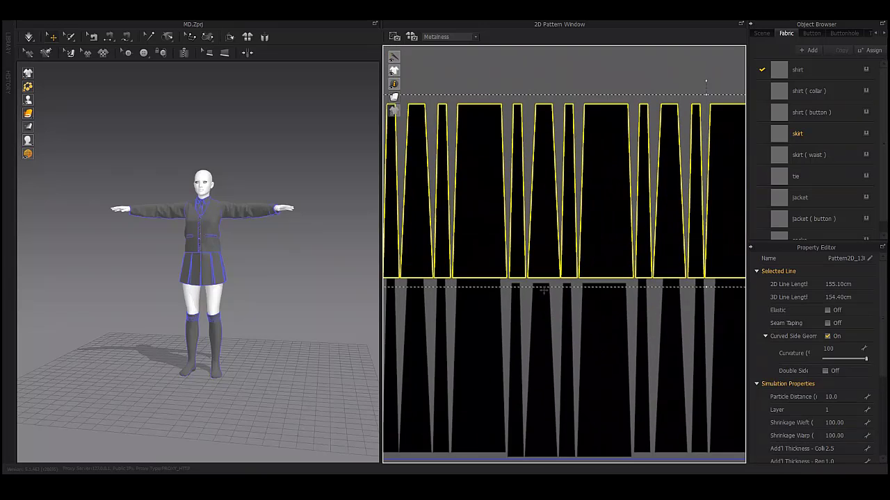
pyautogui.scroll(-2, 610, 275)
pyautogui.scroll(2, 583, 270)
pyautogui.scroll(-3, 586, 283)
pyautogui.scroll(-1, 647, 308)
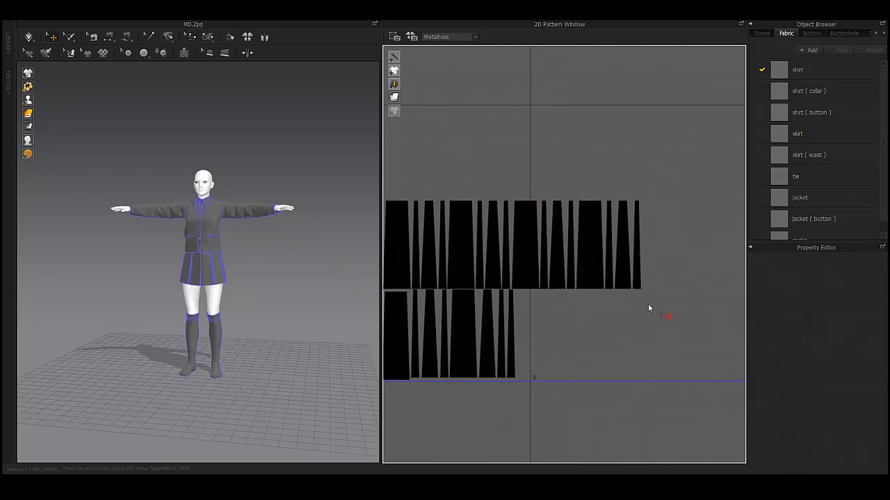
pyautogui.click(539, 233)
pyautogui.hotkey('ctrl', 'c')
pyautogui.hotkey('ctrl', 'v')
pyautogui.click(416, 196)
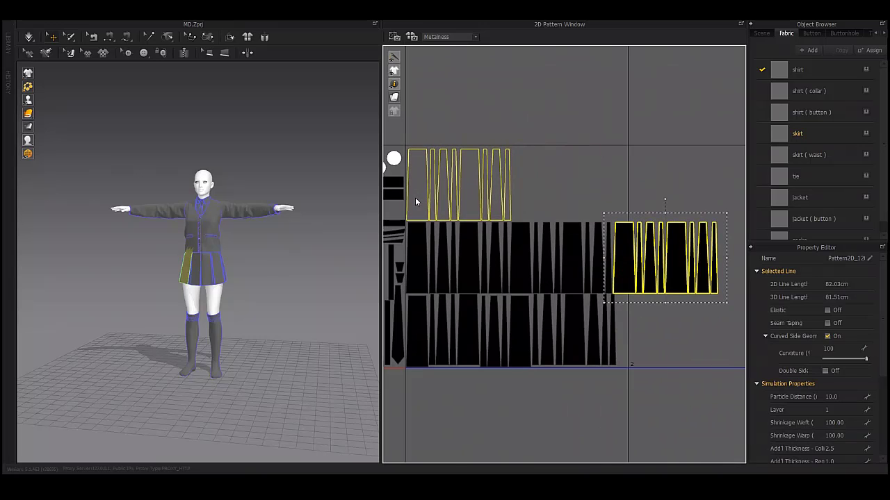
# - Check the stacked skirt rows by selecting panels in turn, then deselect all patterns
pyautogui.scroll(3, 428, 230)
pyautogui.scroll(2, 428, 229)
pyautogui.scroll(2, 417, 214)
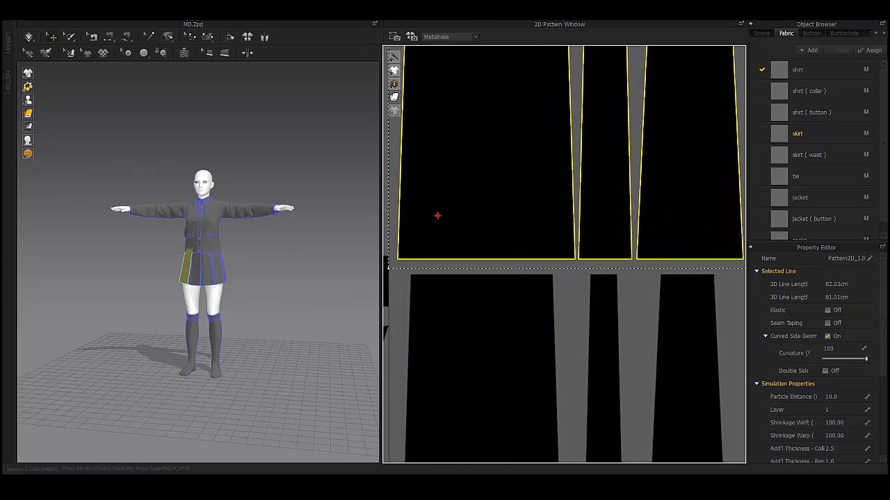
pyautogui.scroll(-5, 443, 220)
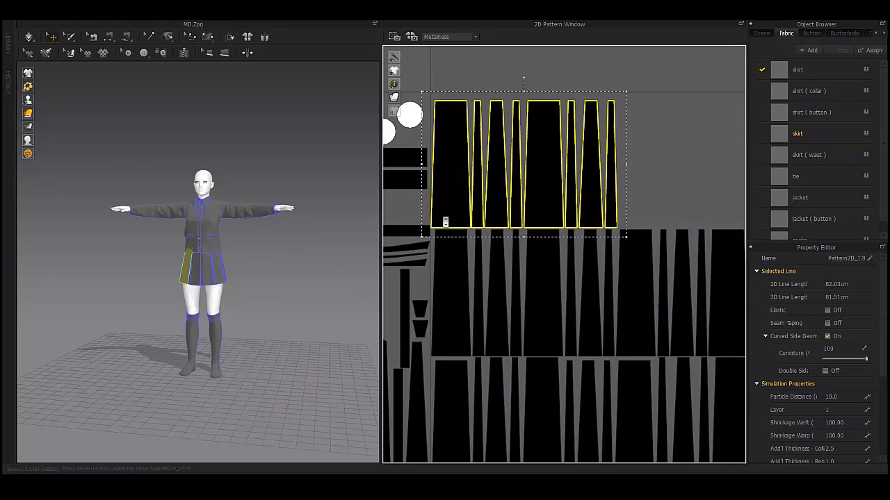
pyautogui.scroll(-3, 637, 218)
pyautogui.click(623, 250)
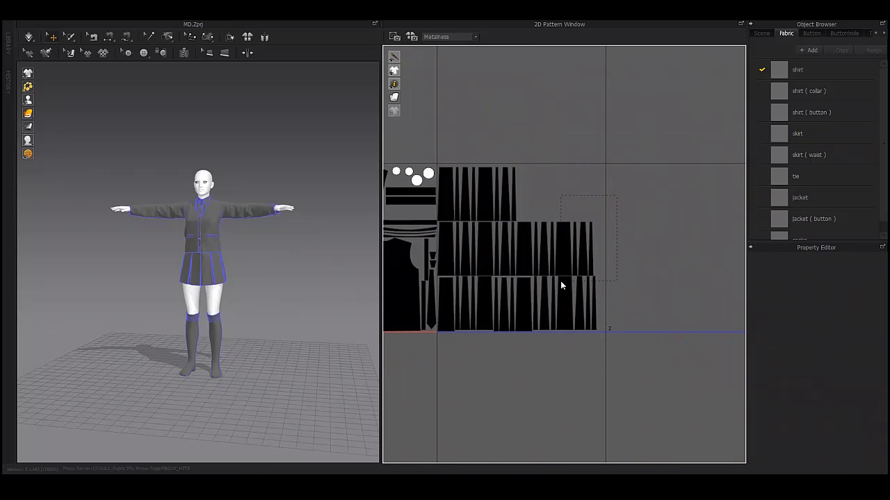
pyautogui.moveTo(560, 281); pyautogui.dragTo(556, 285)
pyautogui.click(535, 199)
pyautogui.scroll(2, 532, 248)
pyautogui.scroll(2, 533, 248)
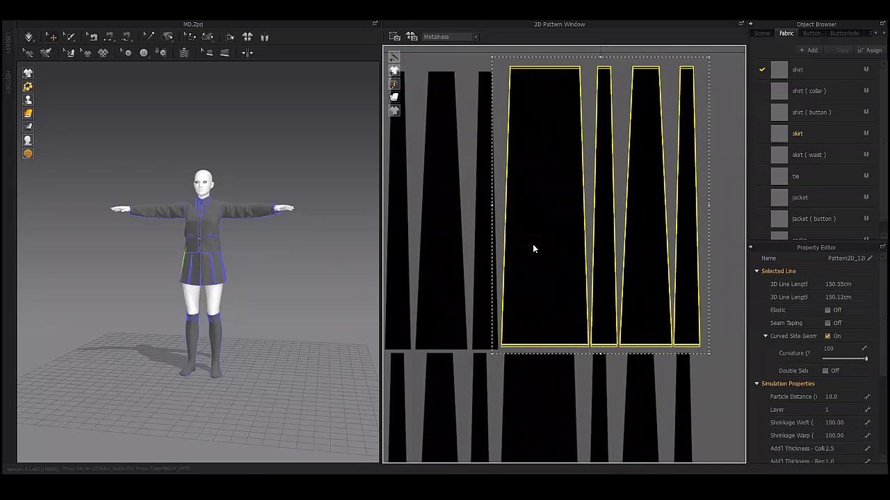
pyautogui.scroll(-5, 532, 248)
pyautogui.click(536, 229)
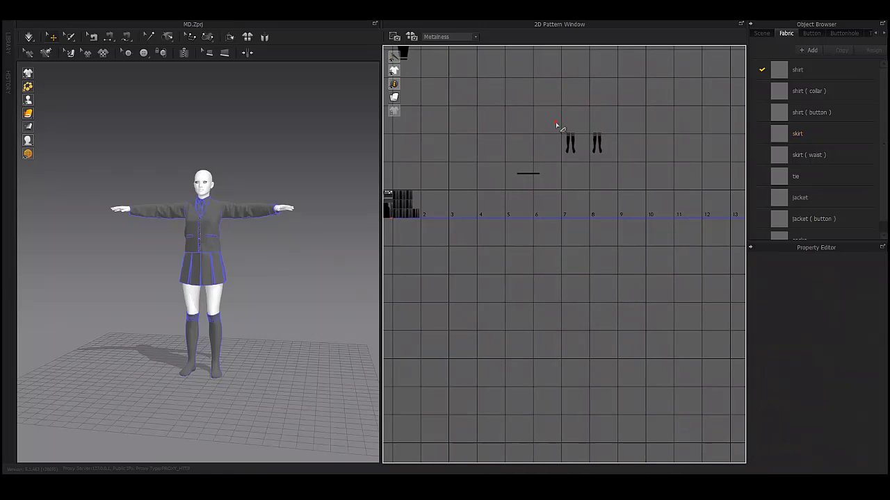
# - Marquee-select the sock patterns and drag them left beside the skirt rows
pyautogui.moveTo(554, 124); pyautogui.dragTo(604, 156)
pyautogui.moveTo(570, 143)
pyautogui.mouseDown()
pyautogui.moveTo(510, 193)
pyautogui.moveTo(445, 202)
pyautogui.mouseUp()
pyautogui.scroll(2, 445, 202)
pyautogui.scroll(2, 520, 146)
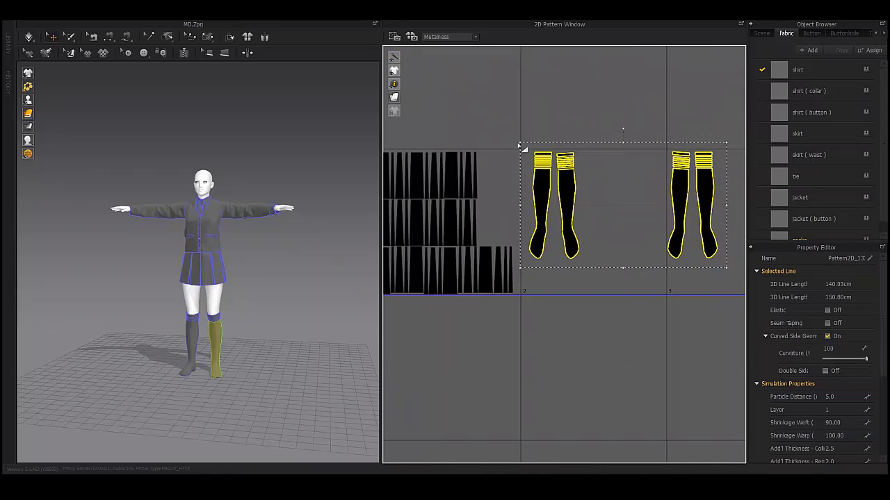
pyautogui.click(541, 118)
# - Paste a copy of the left sock pattern and drop it into place
pyautogui.moveTo(559, 244); pyautogui.dragTo(581, 269)
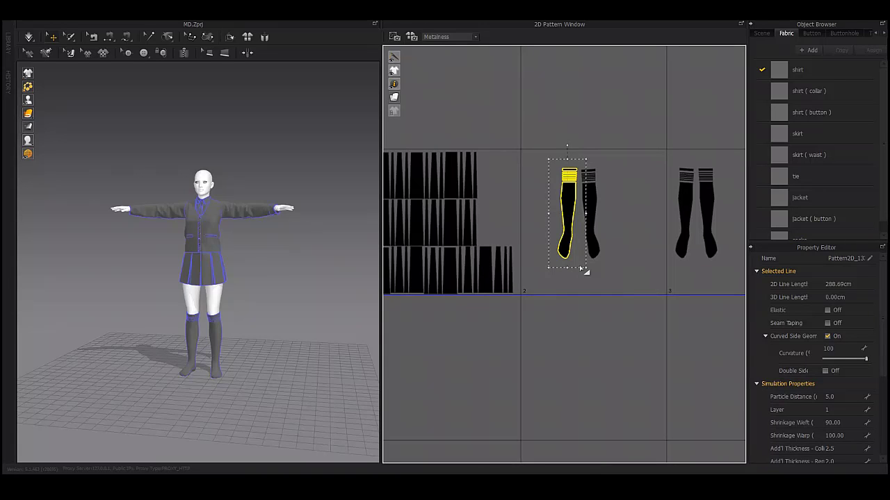
pyautogui.scroll(2, 614, 170)
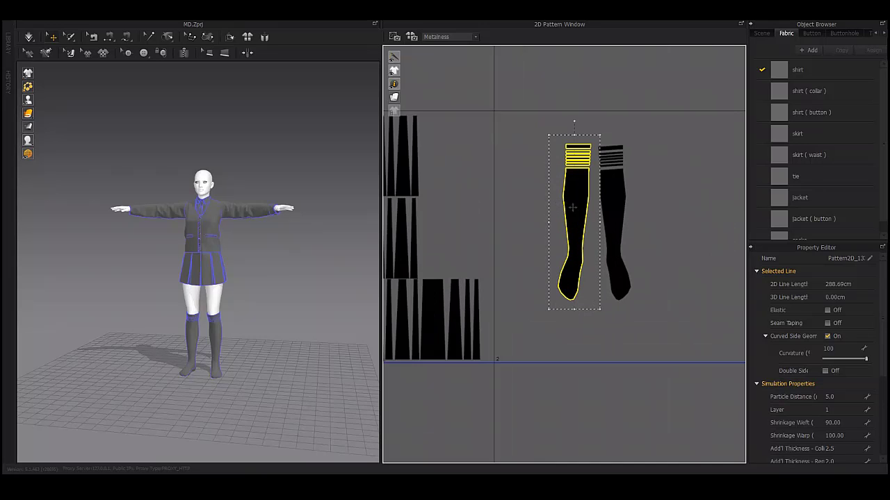
pyautogui.hotkey('ctrl', 'v')
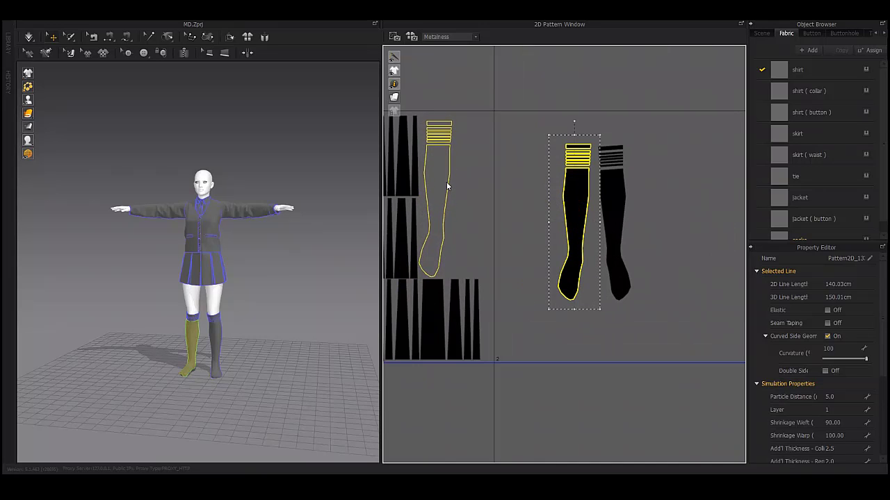
pyautogui.scroll(-3, 447, 182)
pyautogui.scroll(1, 432, 160)
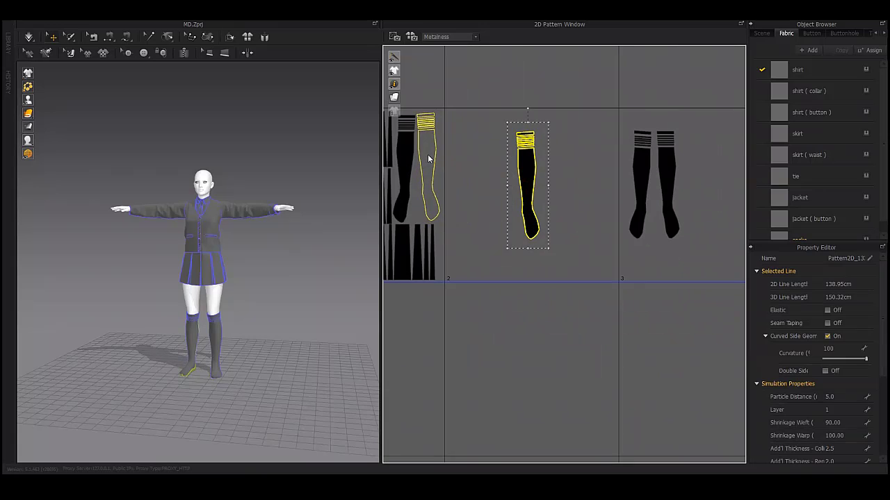
pyautogui.click(427, 155)
pyautogui.scroll(5, 427, 155)
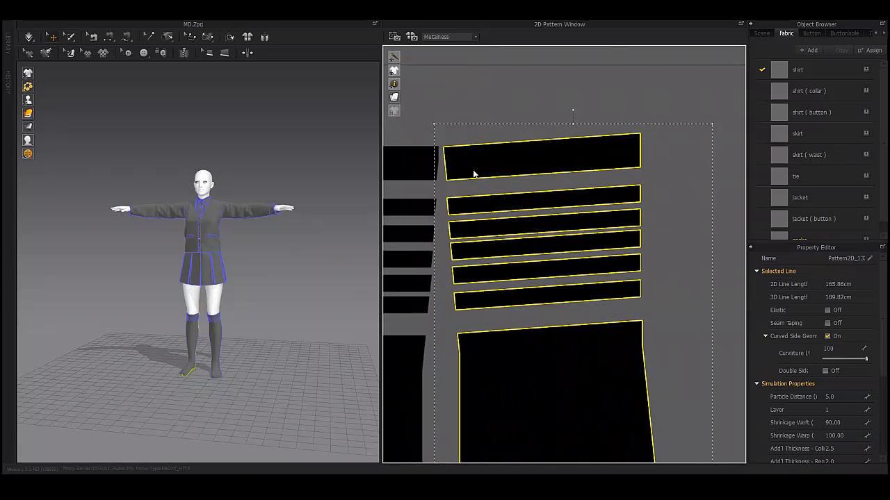
pyautogui.scroll(-5, 473, 174)
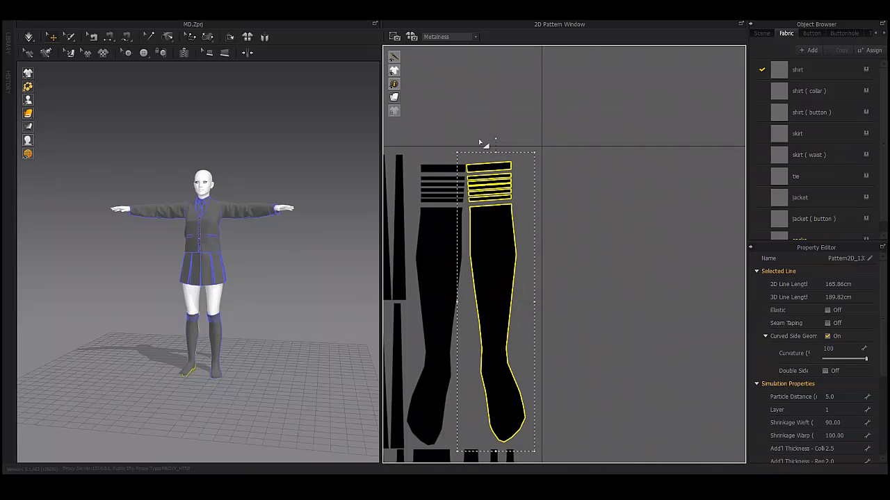
pyautogui.click(479, 142)
# - Copy the right sock pattern and place its duplicate beside the other socks
pyautogui.scroll(-3, 487, 170)
pyautogui.scroll(-2, 495, 200)
pyautogui.hotkey('ctrl', 'c')
pyautogui.hotkey('ctrl', 'v')
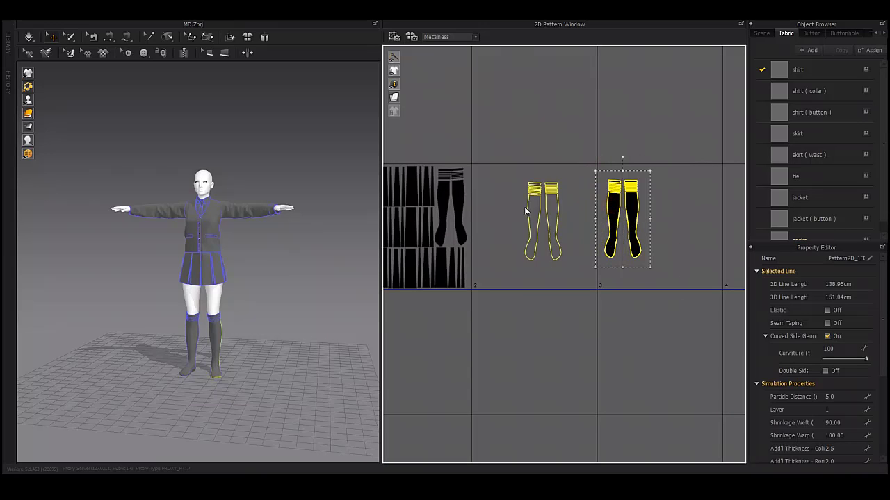
pyautogui.scroll(3, 477, 202)
pyautogui.moveTo(486, 209); pyautogui.dragTo(573, 208, button='middle')
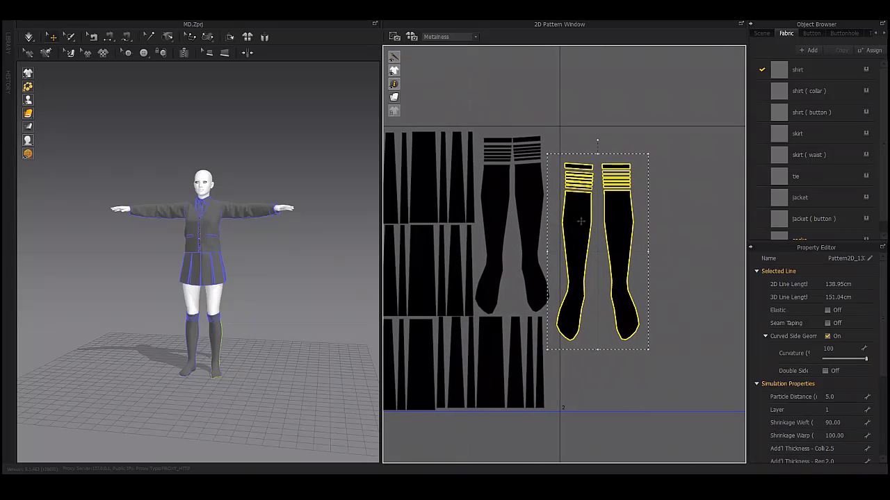
pyautogui.click(594, 215)
pyautogui.click(528, 237)
pyautogui.scroll(2, 528, 229)
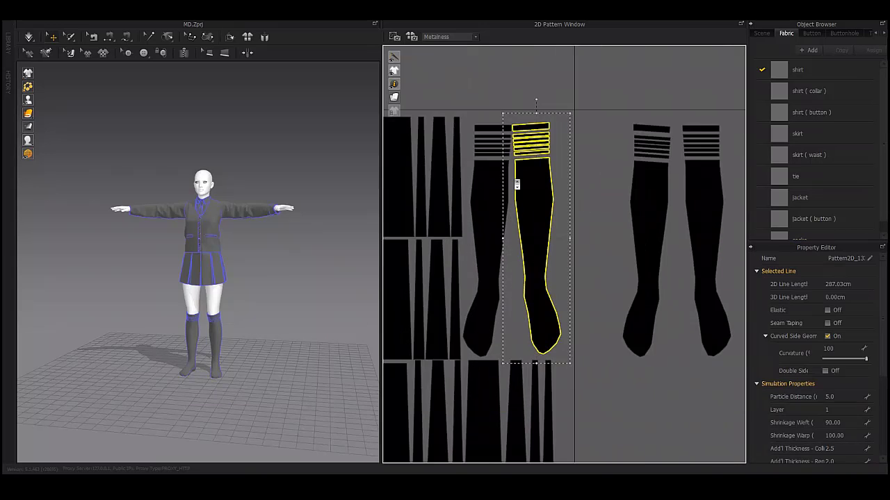
pyautogui.scroll(2, 528, 226)
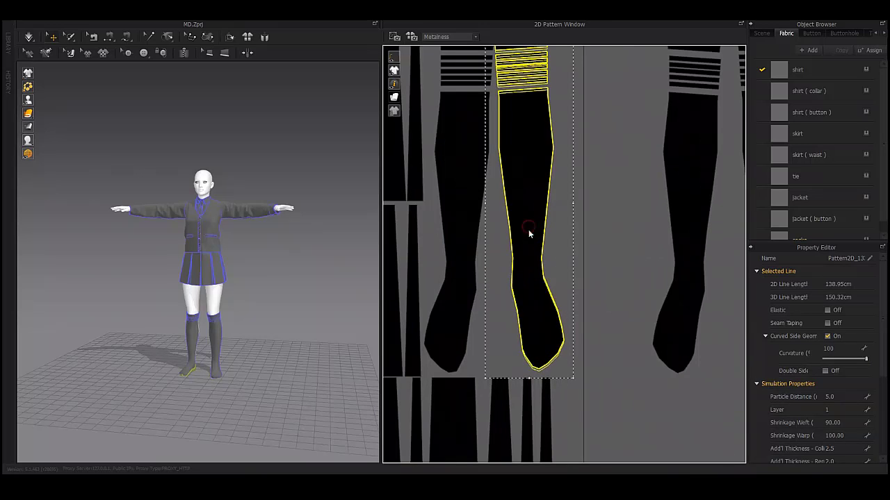
pyautogui.scroll(-5, 528, 229)
pyautogui.click(539, 206)
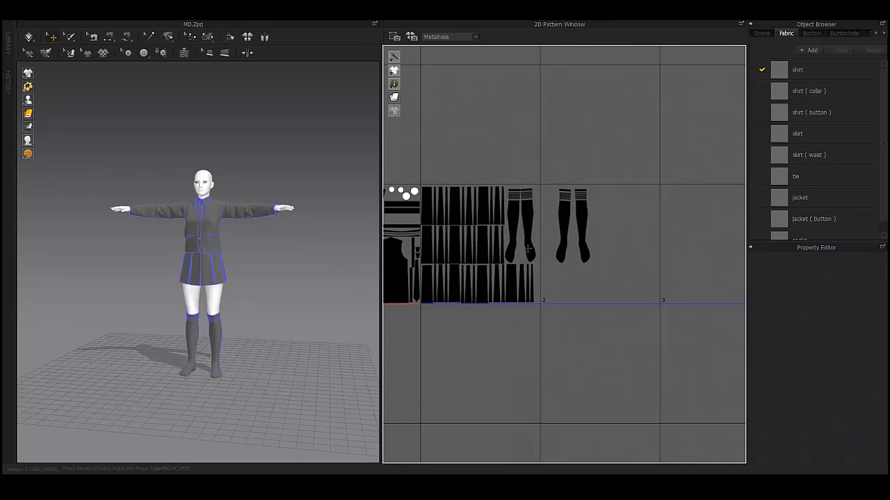
# - Scale the skirt rows and socks down slightly, then move the left sock upward
pyautogui.moveTo(420, 337); pyautogui.dragTo(421, 337)
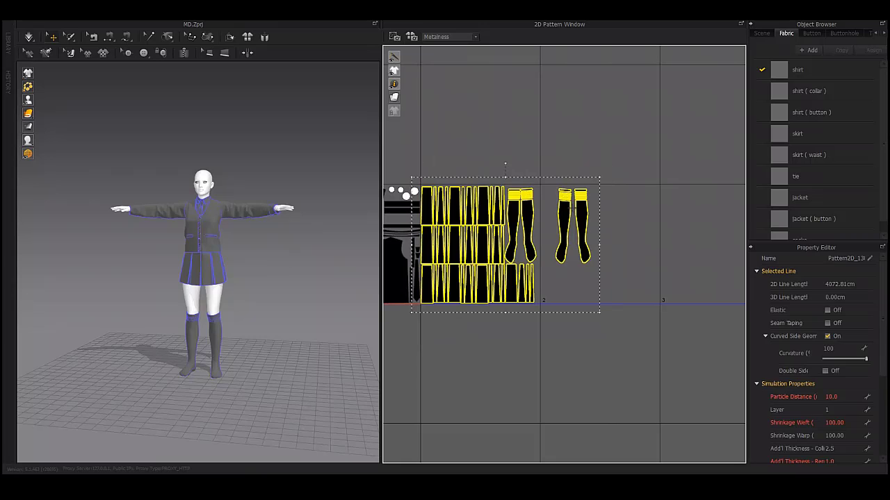
pyautogui.moveTo(599, 180); pyautogui.dragTo(585, 187)
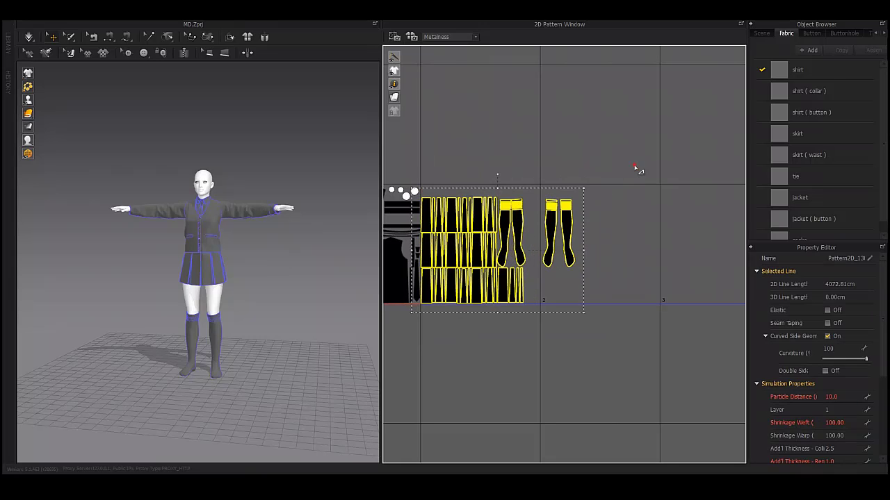
pyautogui.click(637, 170)
pyautogui.scroll(5, 510, 208)
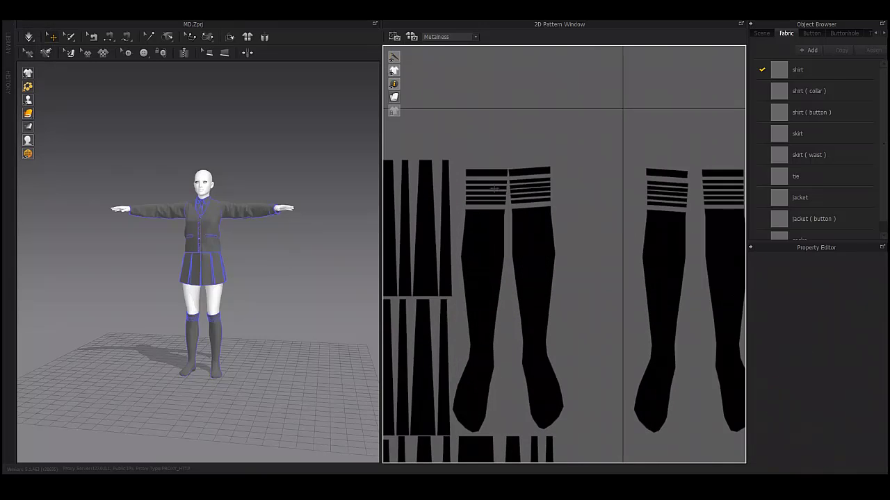
pyautogui.moveTo(481, 271); pyautogui.dragTo(486, 198)
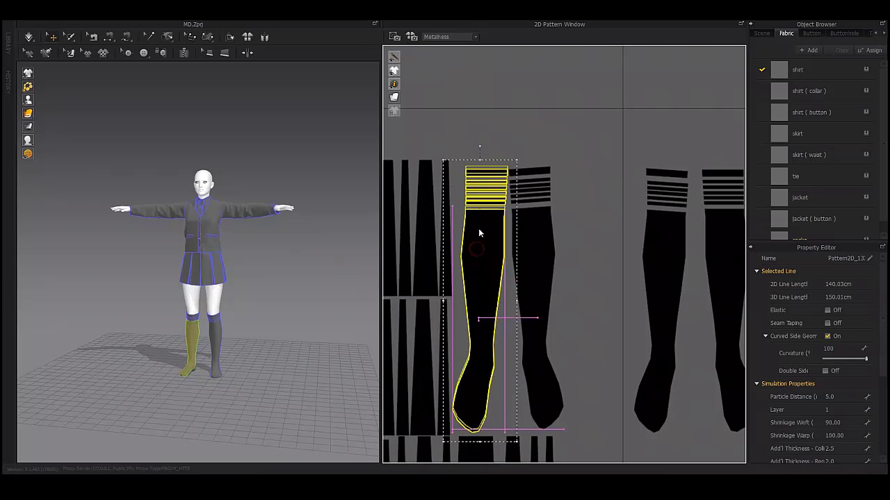
# - Undo the recent sock placement changes to return to the non-overlapping layout
pyautogui.hotkey('ctrl', 'z')
pyautogui.hotkey('ctrl', 'z')
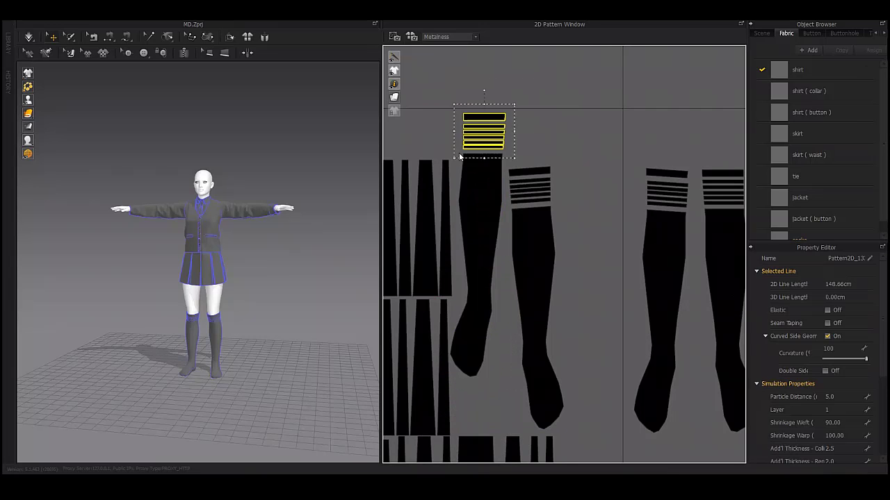
pyautogui.hotkey('ctrl', 'z')
pyautogui.hotkey('ctrl', 'z')
pyautogui.hotkey('ctrl', 'z')
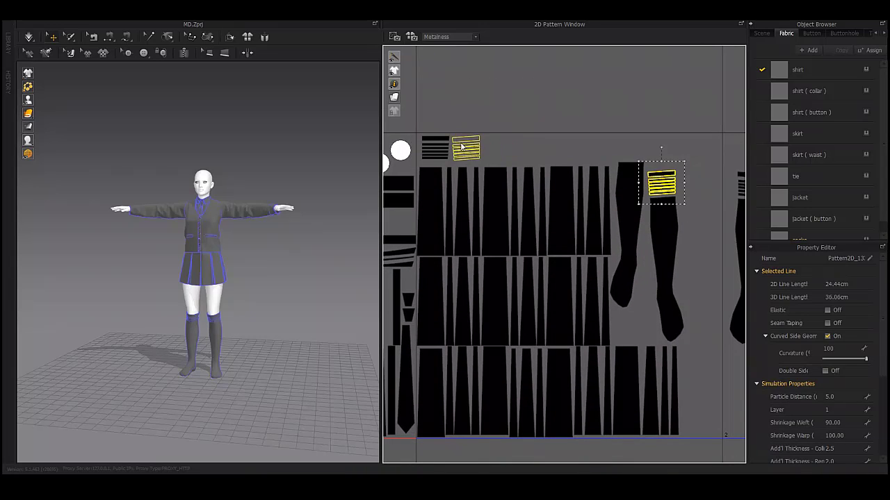
pyautogui.scroll(3, 611, 153)
pyautogui.hotkey('ctrl', 'z')
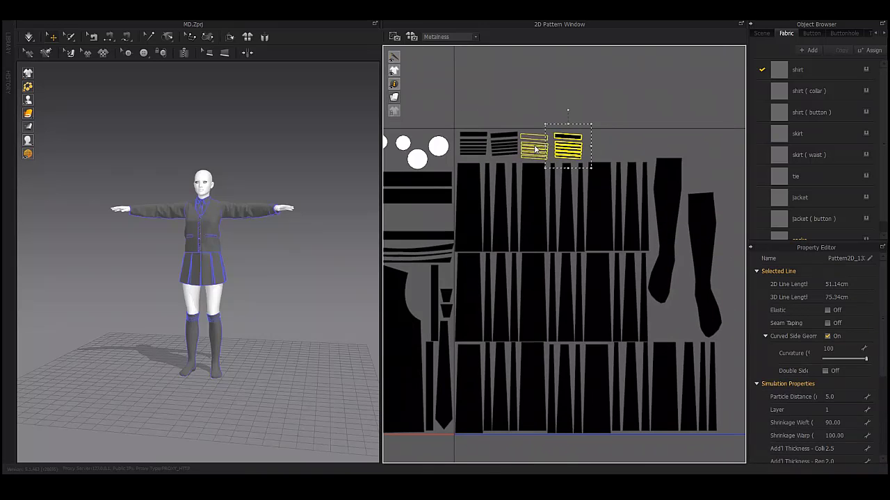
pyautogui.hotkey('ctrl', 'z')
pyautogui.hotkey('ctrl', 'z')
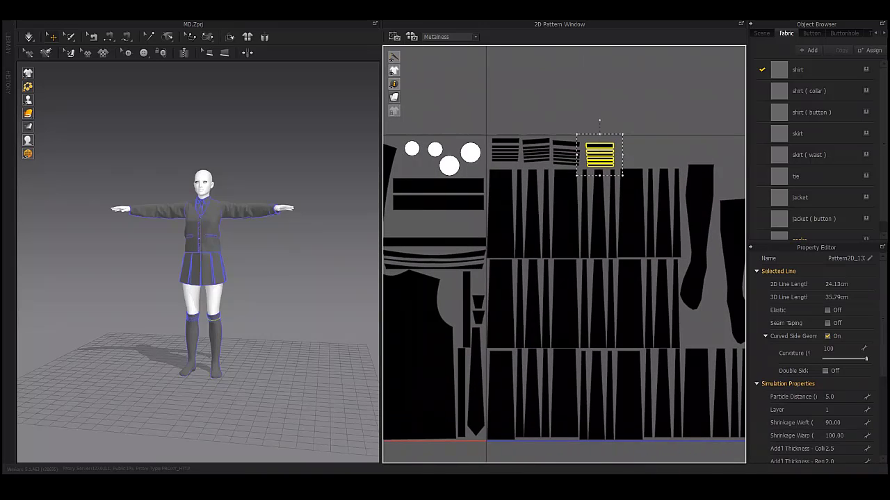
pyautogui.hotkey('ctrl', 'z')
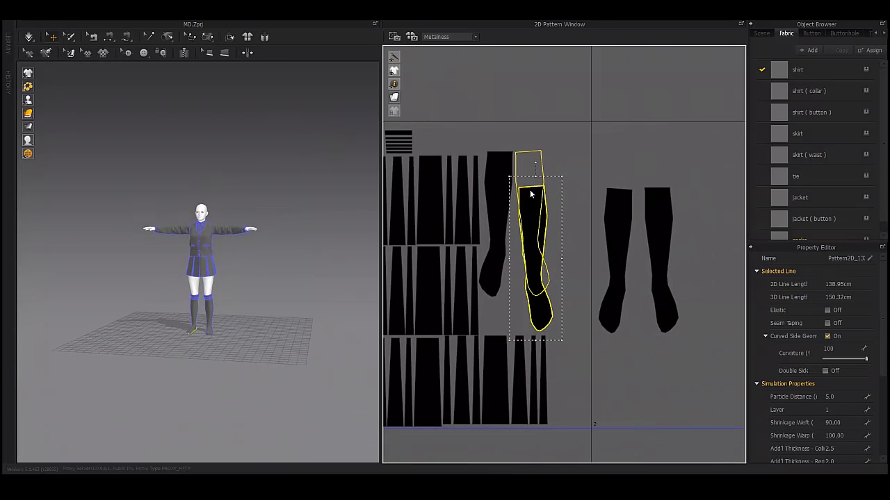
pyautogui.hotkey('ctrl', 'z')
pyautogui.hotkey('ctrl', 'z')
pyautogui.hotkey('ctrl', 'z')
pyautogui.hotkey('ctrl', 'z')
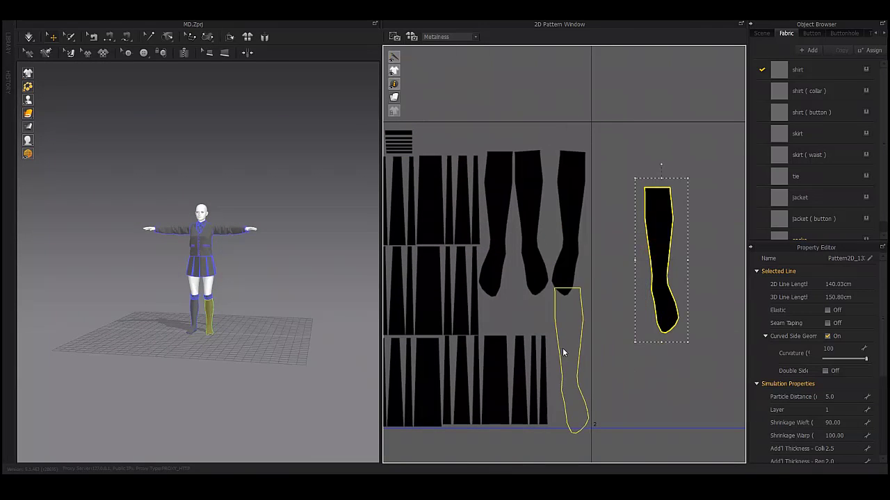
pyautogui.hotkey('ctrl', 'z')
pyautogui.hotkey('ctrl', 'z')
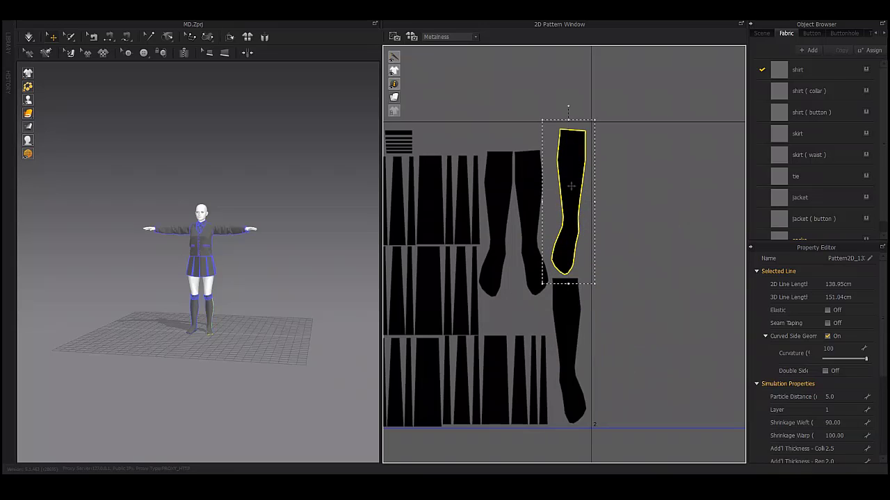
pyautogui.hotkey('ctrl', 'z')
pyautogui.hotkey('ctrl', 'z')
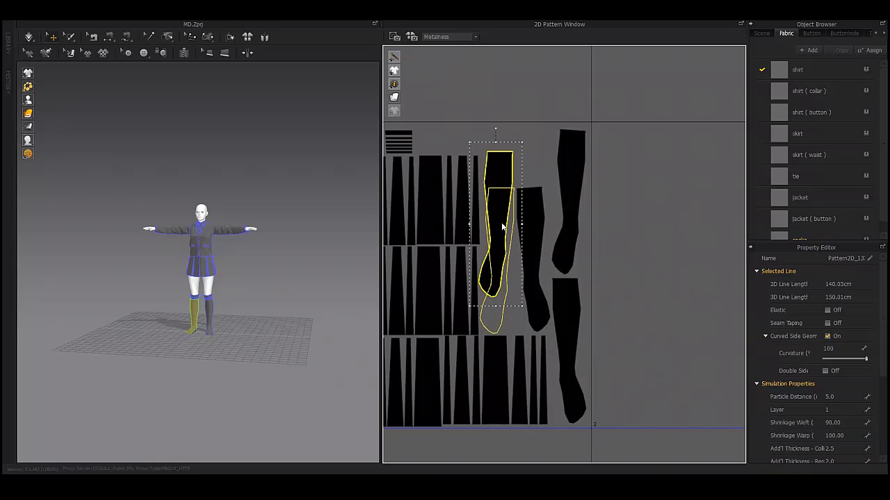
pyautogui.hotkey('ctrl', 'z')
pyautogui.hotkey('ctrl', 'z')
pyautogui.scroll(3, 225, 238)
pyautogui.scroll(3, 218, 226)
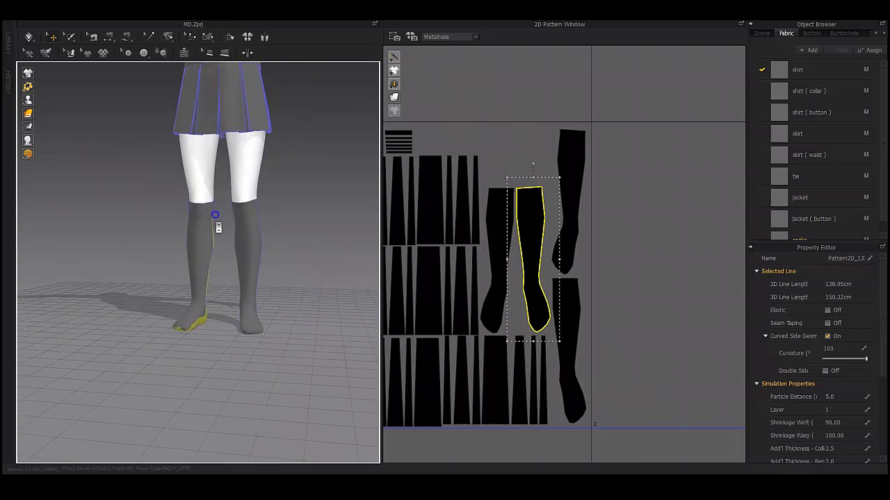
pyautogui.scroll(-5, 218, 226)
pyautogui.scroll(-2, 236, 229)
pyautogui.click(246, 232)
# - Place the lone skirt waistband bar across the top of the pleat strips
pyautogui.scroll(-6, 512, 247)
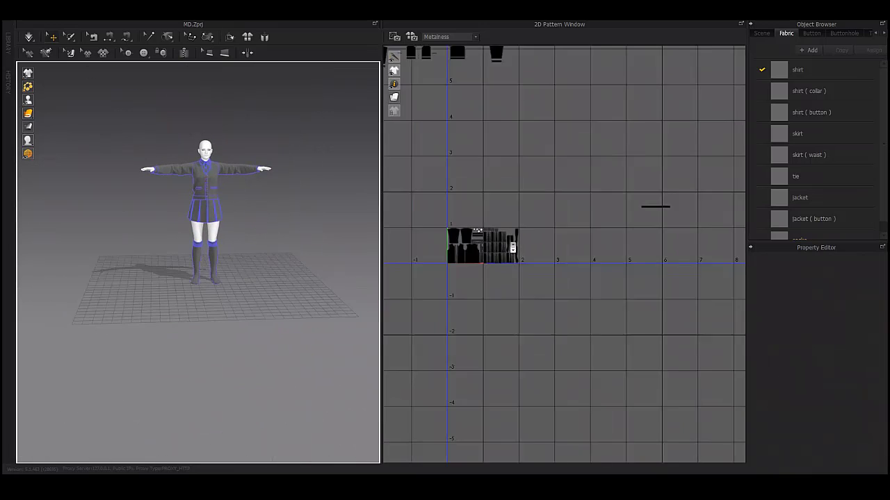
pyautogui.scroll(2, 549, 240)
pyautogui.click(575, 216)
pyautogui.scroll(2, 637, 223)
pyautogui.scroll(2, 647, 221)
pyautogui.scroll(3, 649, 220)
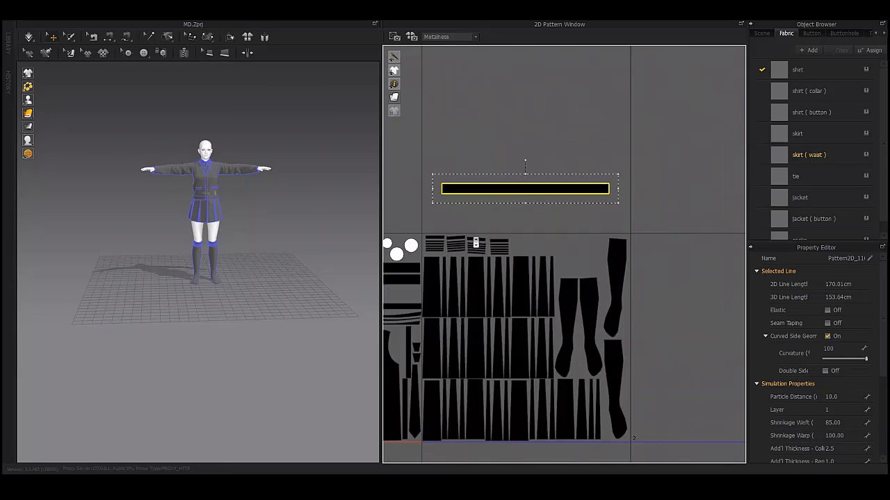
pyautogui.moveTo(429, 228); pyautogui.dragTo(483, 212, button='middle')
pyautogui.moveTo(487, 226); pyautogui.dragTo(501, 199)
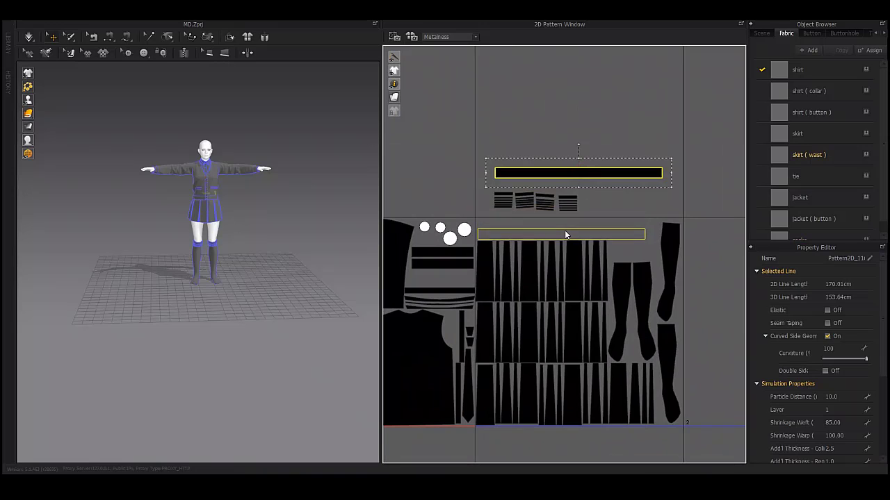
pyautogui.moveTo(566, 235); pyautogui.dragTo(547, 215, button='middle')
pyautogui.moveTo(483, 182); pyautogui.dragTo(579, 236)
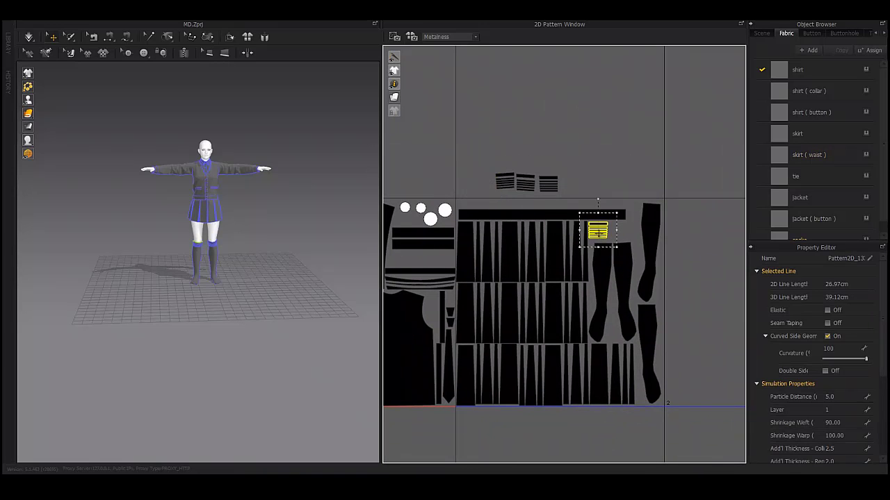
# - Move the third striped piece beside the others and select the top striped pieces
pyautogui.scroll(3, 612, 236)
pyautogui.moveTo(480, 142); pyautogui.dragTo(599, 223)
pyautogui.moveTo(498, 107); pyautogui.dragTo(415, 166)
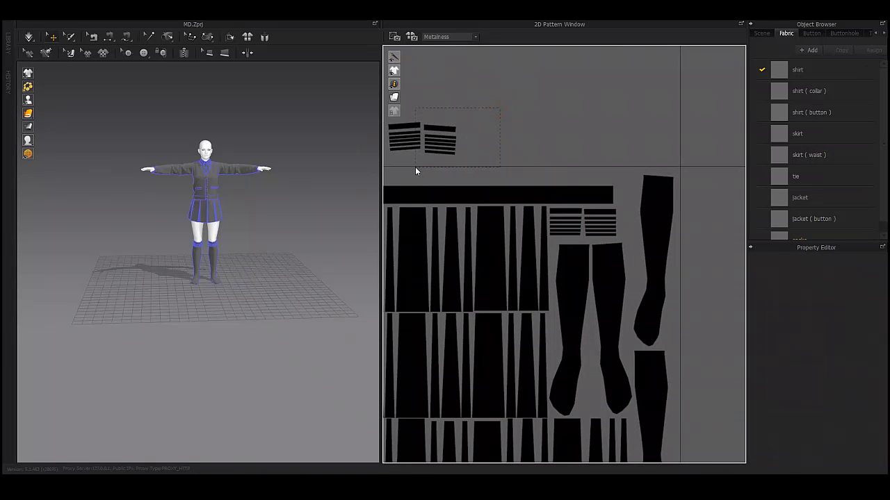
pyautogui.scroll(3, 685, 244)
pyautogui.click(669, 240)
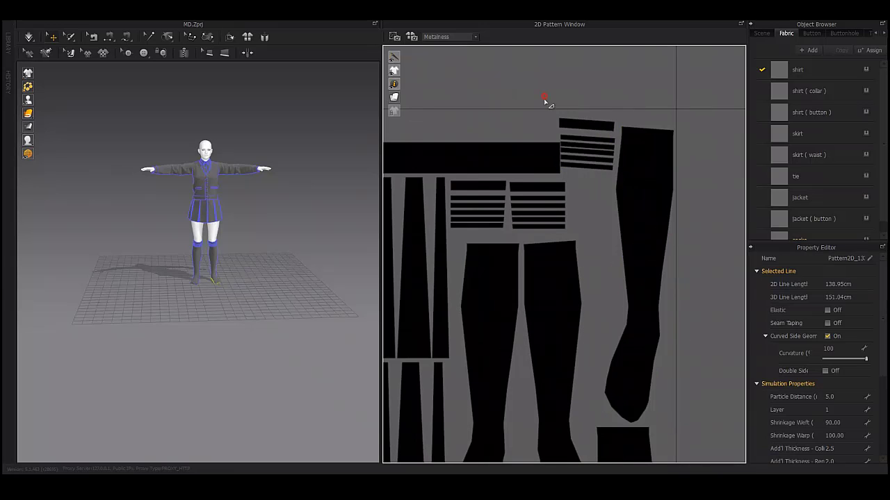
pyautogui.click(602, 159)
pyautogui.scroll(-2, 603, 161)
# - Duplicate the small striped piece and set the copy next to the others
pyautogui.moveTo(431, 157); pyautogui.dragTo(430, 158)
pyautogui.hotkey('ctrl', 'c')
pyautogui.hotkey('ctrl', 'v')
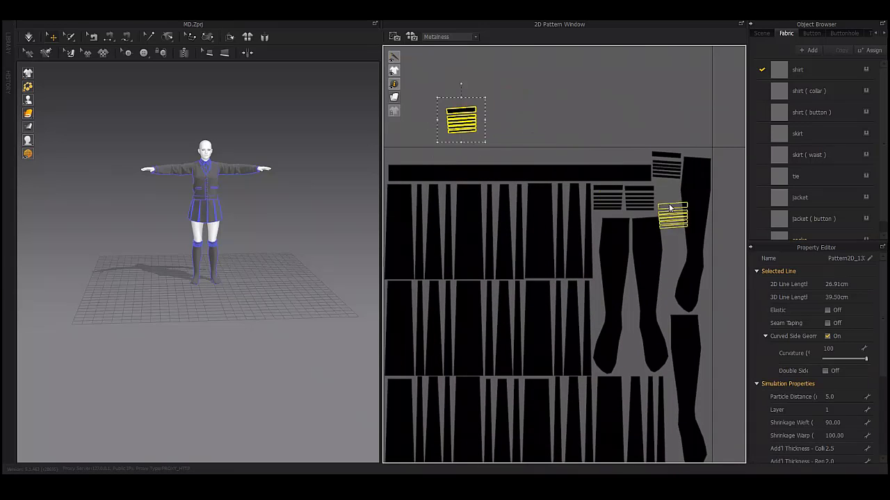
pyautogui.scroll(3, 665, 187)
pyautogui.click(600, 195)
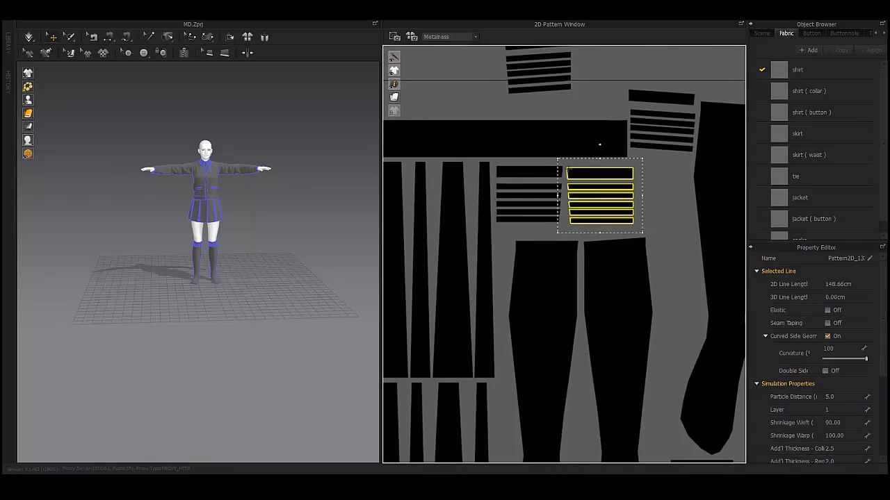
pyautogui.moveTo(600, 206); pyautogui.dragTo(530, 205)
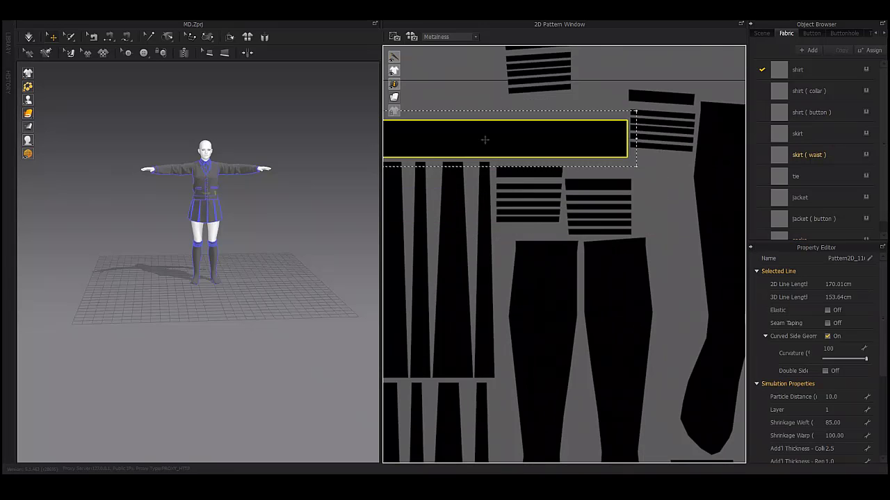
# - Move the striped piece beside the waistband over next to the socks
pyautogui.click(542, 210)
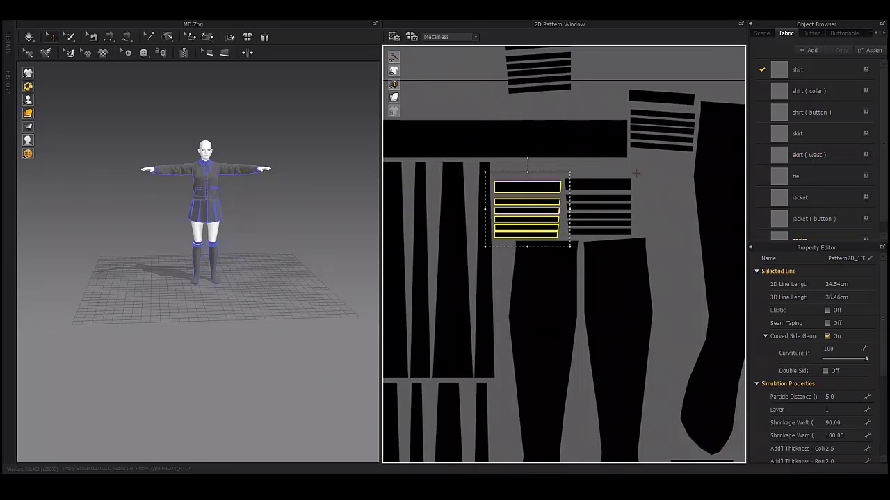
pyautogui.hotkey('ctrl', 'z')
pyautogui.moveTo(583, 208); pyautogui.dragTo(594, 133, button='middle')
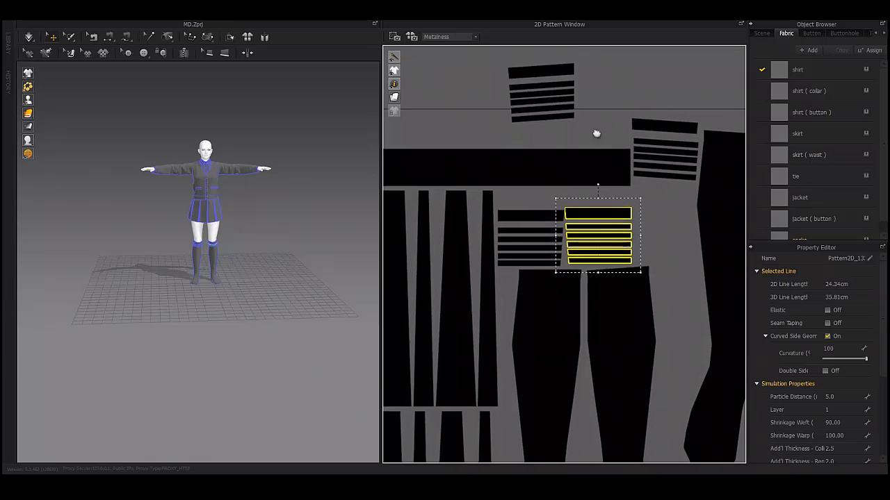
pyautogui.moveTo(570, 150)
pyautogui.mouseDown()
pyautogui.moveTo(643, 214)
pyautogui.moveTo(645, 199)
pyautogui.mouseUp()
# - Move the jacket sleeve and the two small dash strips up into the top tile row
pyautogui.click(667, 222)
pyautogui.scroll(-10, 668, 223)
pyautogui.scroll(-5, 599, 273)
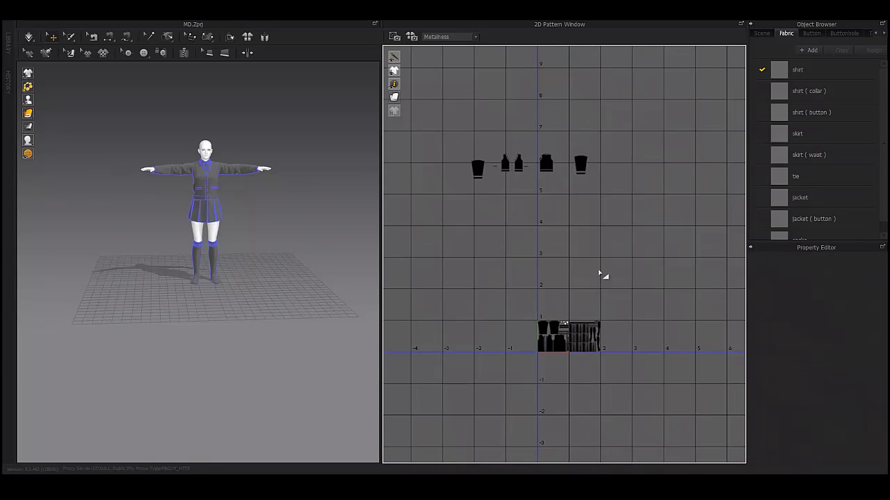
pyautogui.click(481, 164)
pyautogui.scroll(5, 612, 334)
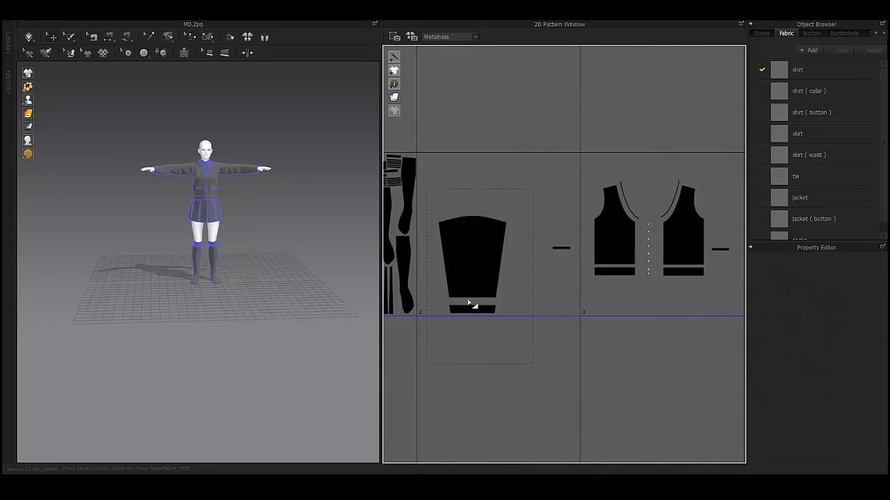
pyautogui.scroll(-2, 531, 228)
pyautogui.moveTo(528, 202); pyautogui.dragTo(521, 135)
pyautogui.moveTo(587, 205); pyautogui.dragTo(572, 129)
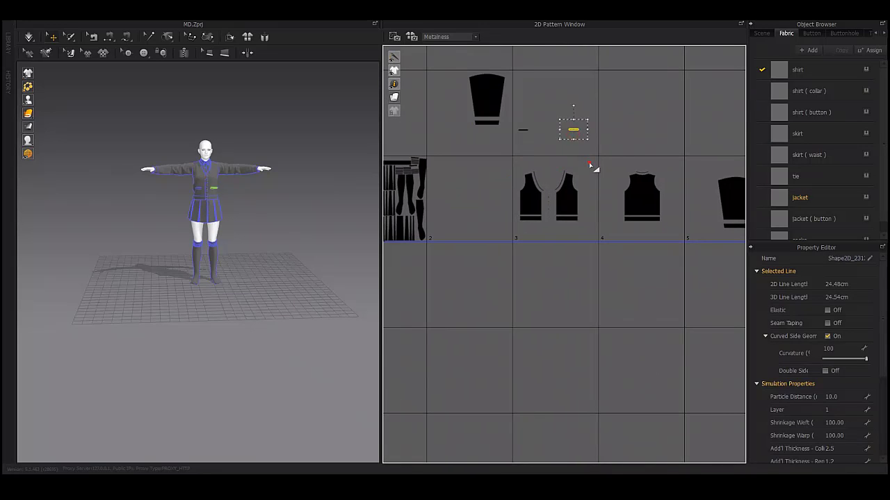
pyautogui.moveTo(679, 198); pyautogui.dragTo(616, 99)
pyautogui.moveTo(591, 159); pyautogui.dragTo(656, 159, button='middle')
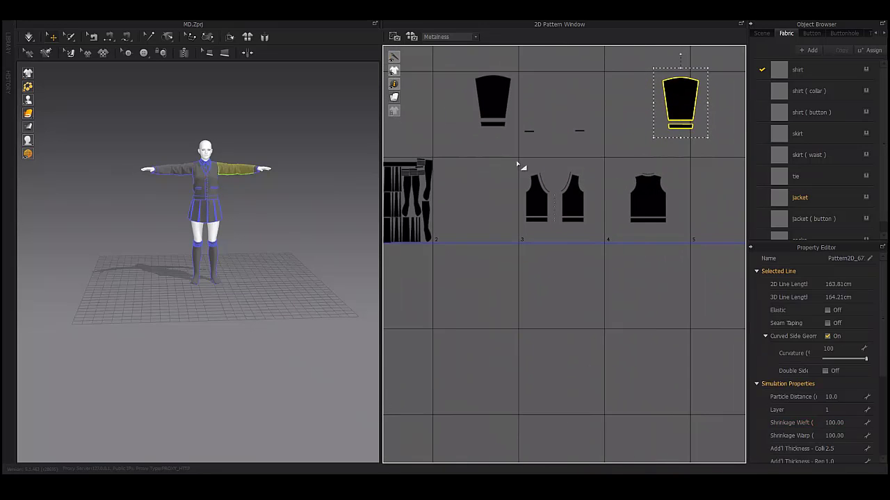
# - Box-select the button column and drag it aside, off the vest front
pyautogui.click(486, 202)
pyautogui.scroll(5, 521, 223)
pyautogui.moveTo(550, 284); pyautogui.dragTo(519, 181)
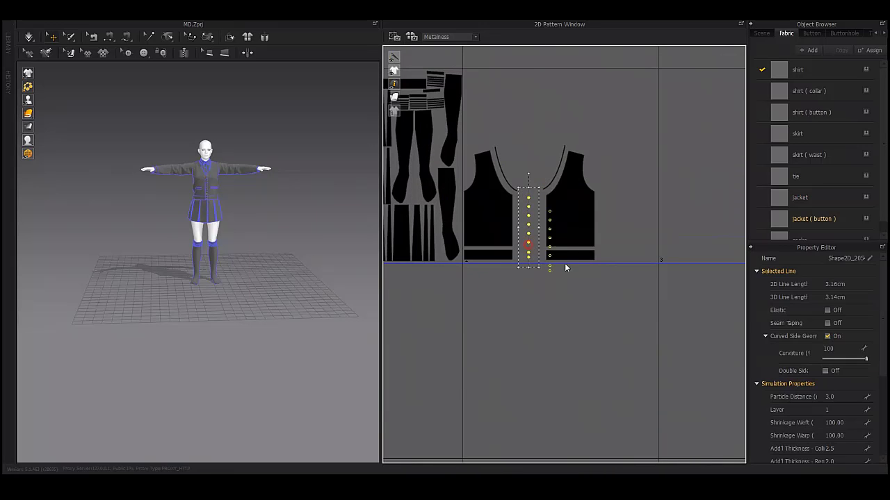
pyautogui.moveTo(549, 268); pyautogui.dragTo(699, 306)
# - Select the vest neckline edge and zoom around to inspect it
pyautogui.scroll(5, 500, 167)
pyautogui.click(480, 187)
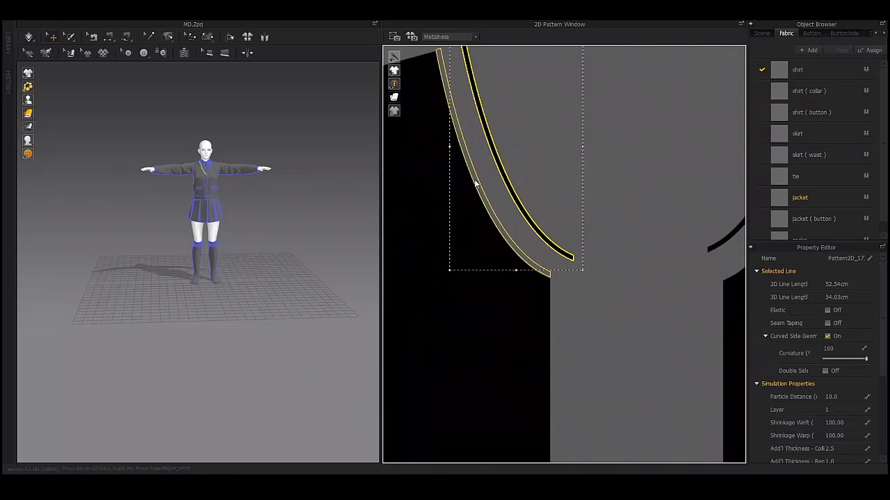
pyautogui.scroll(-3, 564, 312)
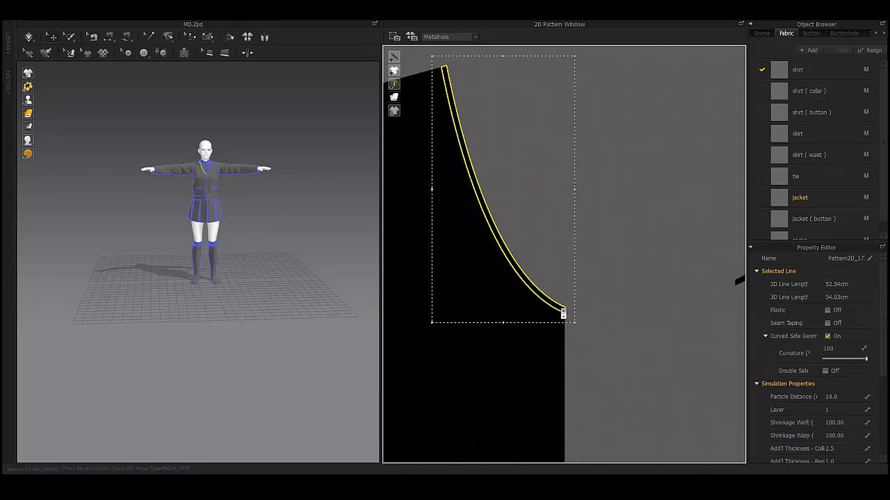
pyautogui.scroll(-3, 587, 232)
pyautogui.scroll(5, 549, 245)
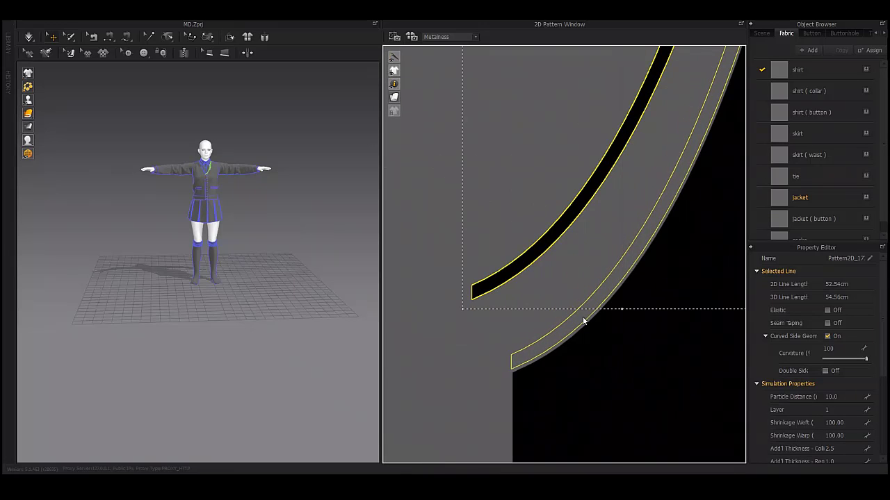
pyautogui.scroll(-3, 583, 316)
pyautogui.scroll(-5, 583, 316)
pyautogui.scroll(3, 551, 319)
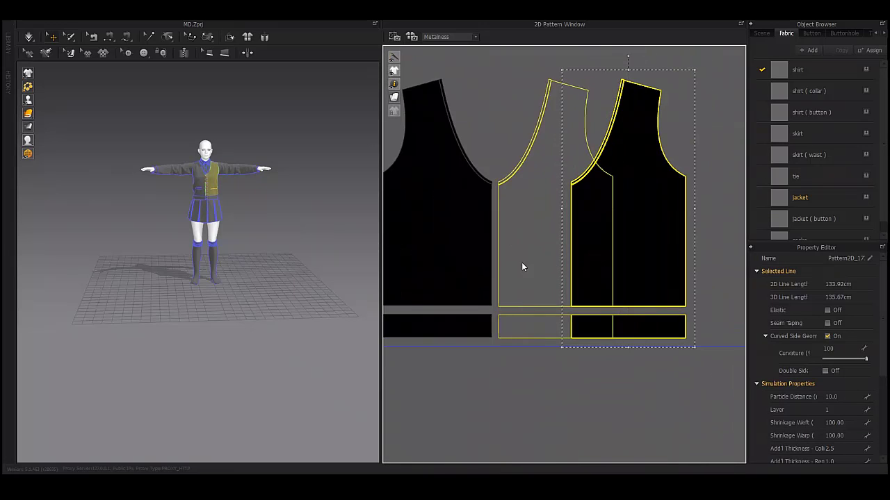
pyautogui.scroll(3, 521, 261)
pyautogui.scroll(3, 484, 196)
pyautogui.scroll(-5, 485, 201)
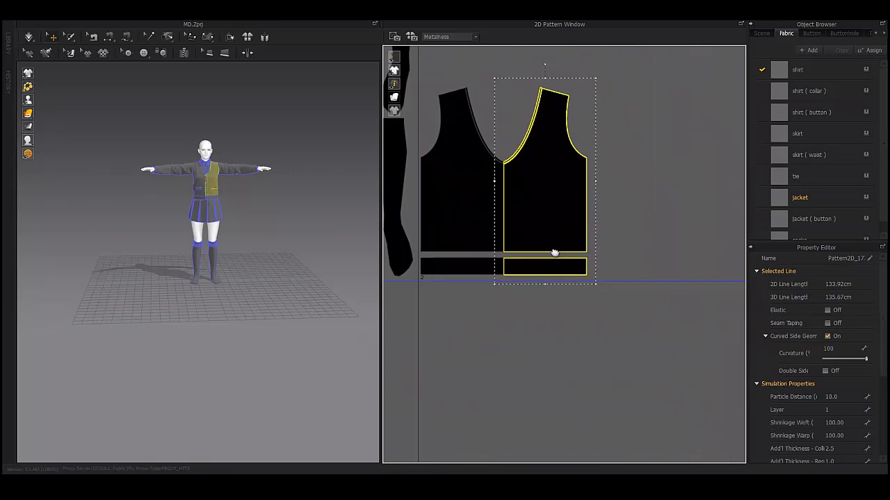
pyautogui.scroll(3, 513, 268)
# - Inspect the skirt waistband and a jacket vest piece, then deselect the jacket pieces
pyautogui.click(466, 280)
pyautogui.scroll(2, 540, 227)
pyautogui.scroll(1, 540, 226)
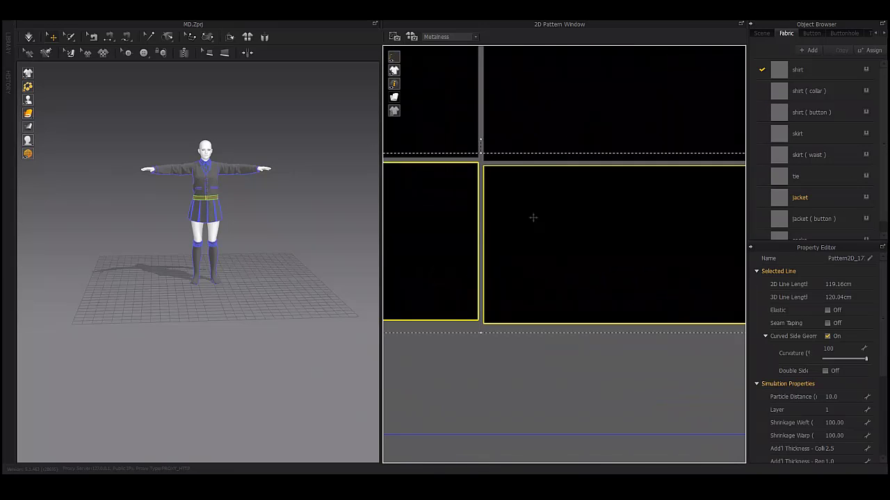
pyautogui.scroll(-3, 532, 215)
pyautogui.scroll(-2, 484, 228)
pyautogui.scroll(5, 457, 159)
pyautogui.click(465, 188)
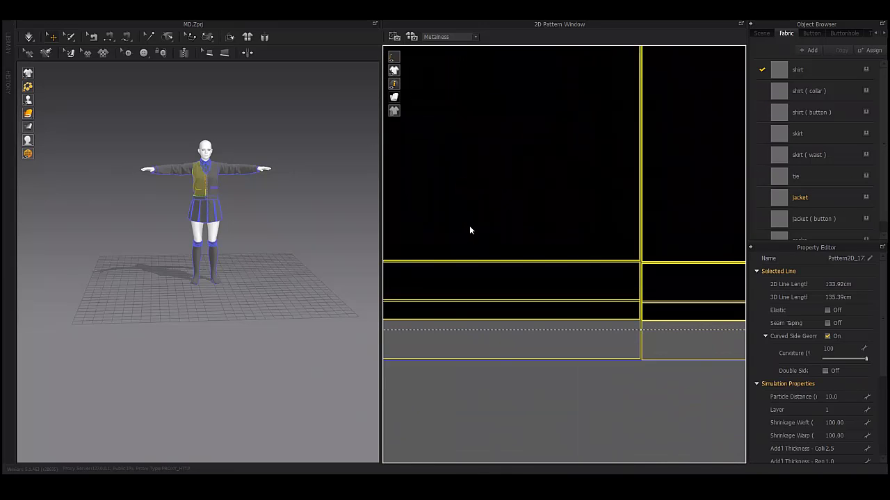
pyautogui.scroll(-2, 674, 307)
pyautogui.scroll(3, 468, 269)
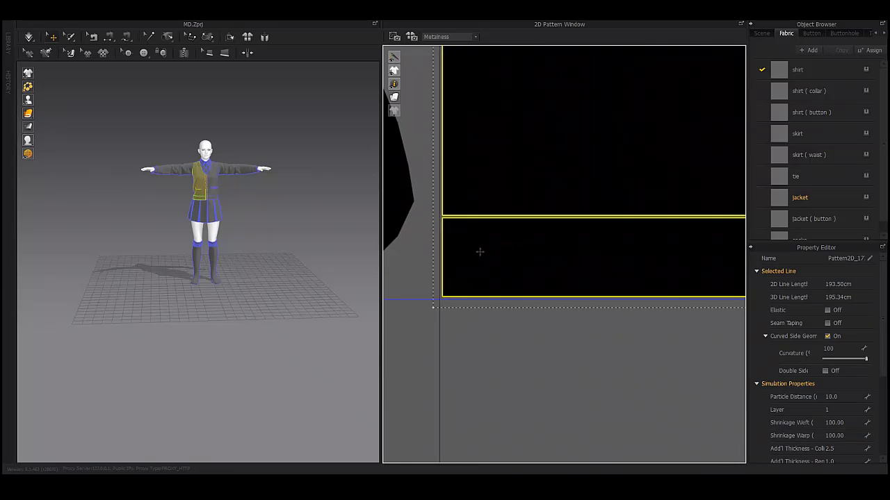
pyautogui.scroll(-4, 479, 252)
pyautogui.click(565, 269)
pyautogui.scroll(-1, 528, 223)
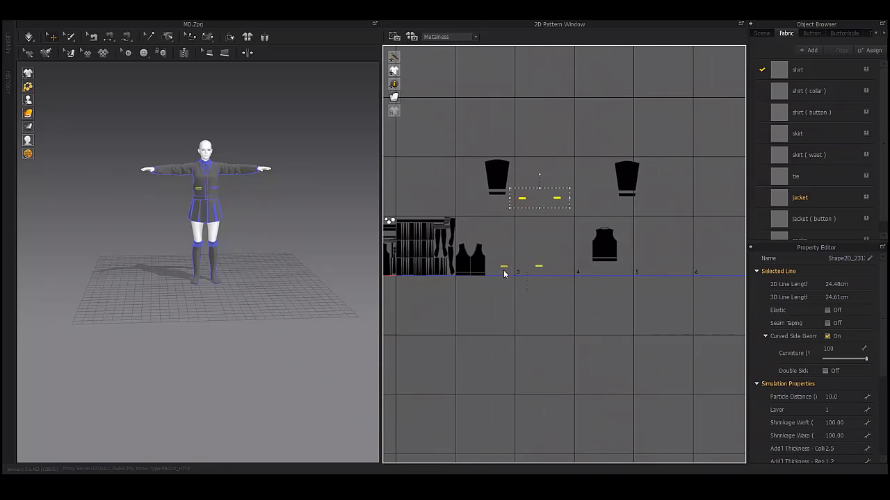
# - Select a single button, then the small jacket piece, and shift to its curved top edge
pyautogui.scroll(3, 503, 274)
pyautogui.scroll(2, 530, 342)
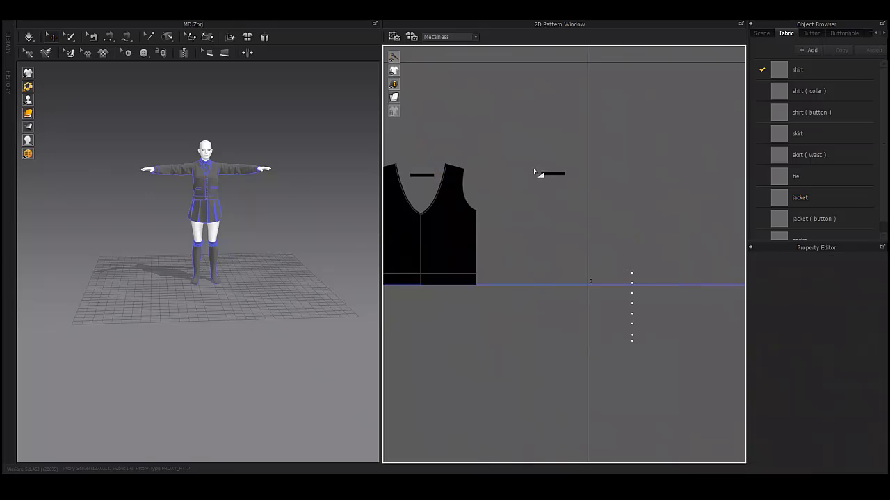
pyautogui.click(553, 173)
pyautogui.scroll(-3, 553, 173)
pyautogui.scroll(-2, 613, 252)
pyautogui.click(613, 251)
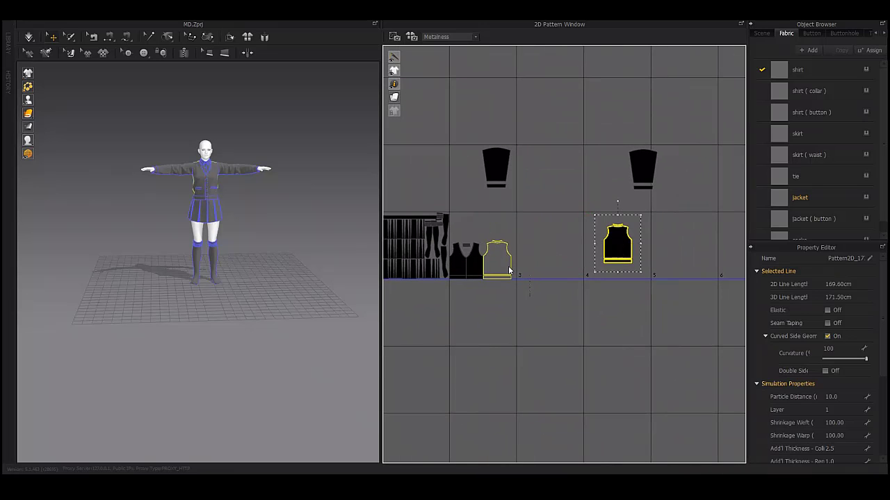
pyautogui.scroll(3, 625, 247)
pyautogui.scroll(3, 526, 257)
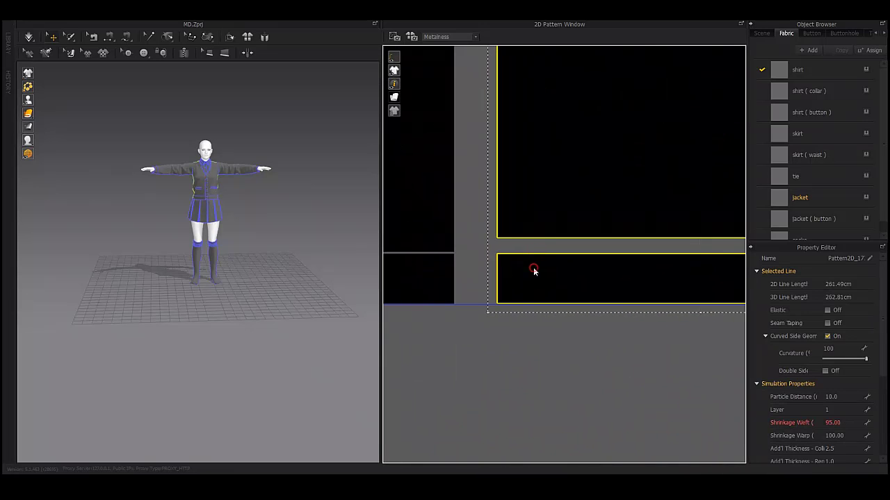
pyautogui.moveTo(577, 218); pyautogui.dragTo(529, 306, button='middle')
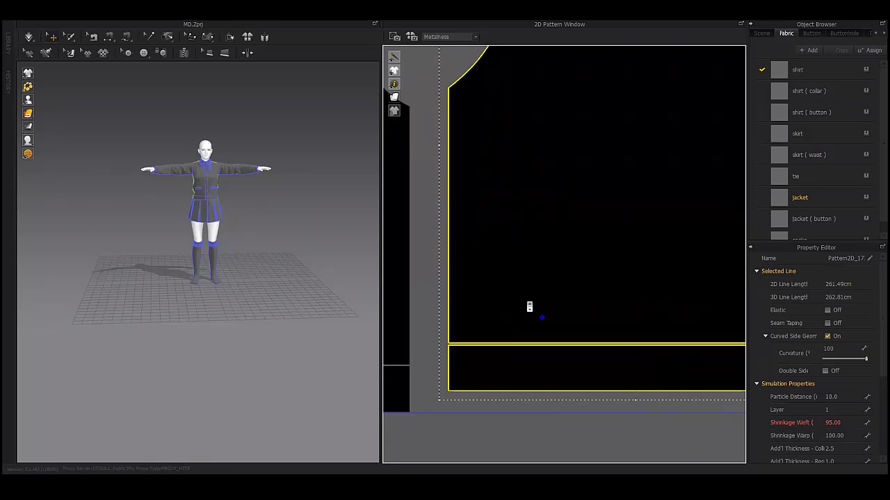
pyautogui.scroll(-5, 529, 307)
pyautogui.scroll(5, 545, 241)
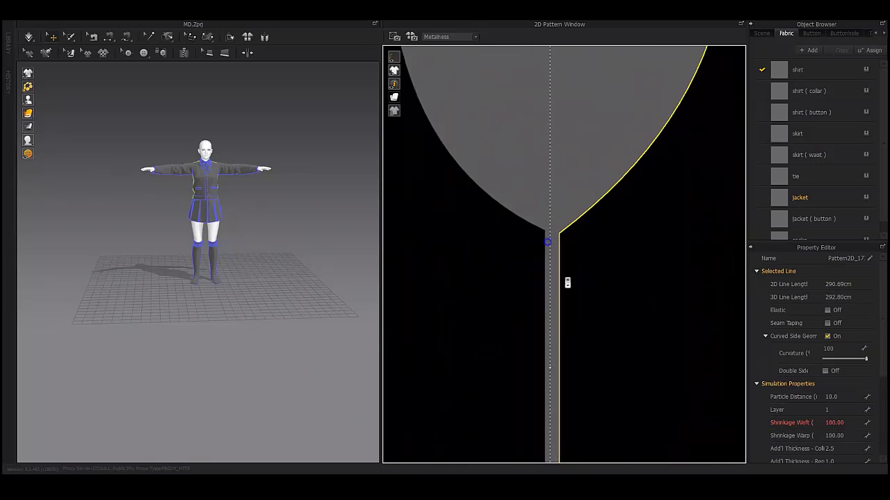
# - Bring the jacket hem band beside the vest fronts and check the collar lines
pyautogui.moveTo(545, 241)
pyautogui.mouseDown(button='middle')
pyautogui.moveTo(525, 315)
pyautogui.moveTo(492, 269)
pyautogui.mouseUp(button='middle')
pyautogui.press('Escape')
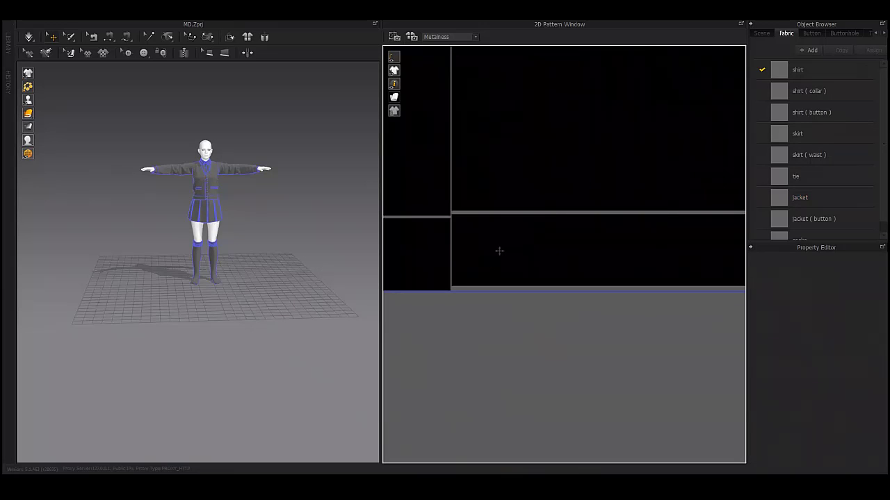
pyautogui.scroll(-3, 499, 251)
pyautogui.scroll(3, 545, 304)
pyautogui.scroll(3, 632, 331)
pyautogui.click(623, 352)
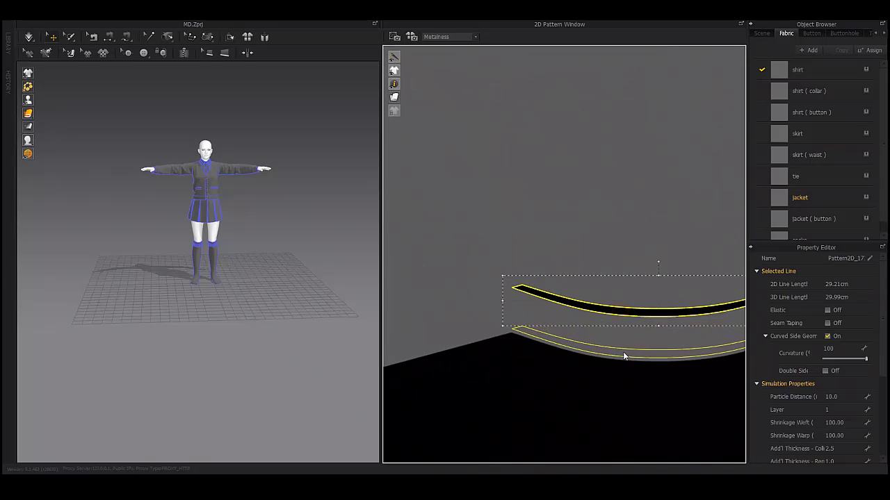
pyautogui.scroll(-3, 628, 355)
pyautogui.press('Escape')
pyautogui.scroll(-3, 551, 241)
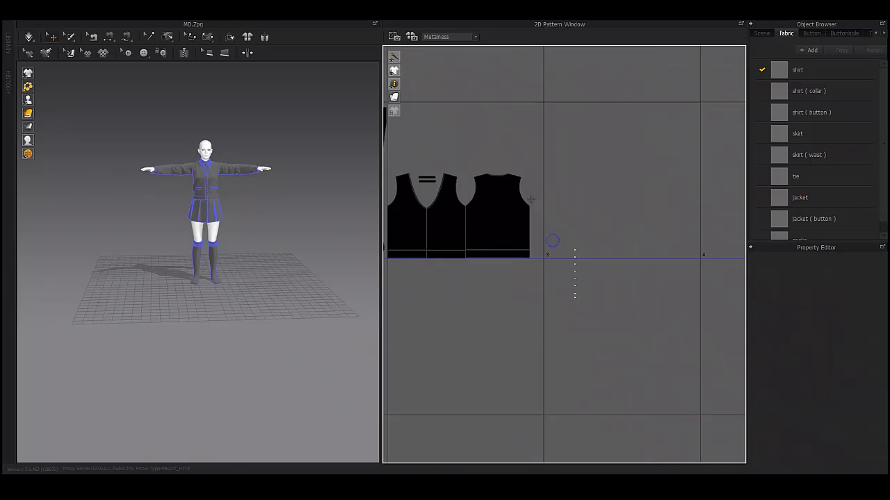
pyautogui.scroll(-3, 552, 240)
pyautogui.click(543, 263)
# - Select the jacket sleeve and nudge it slightly left, above the vest fronts
pyautogui.moveTo(626, 198); pyautogui.dragTo(649, 229, button='middle')
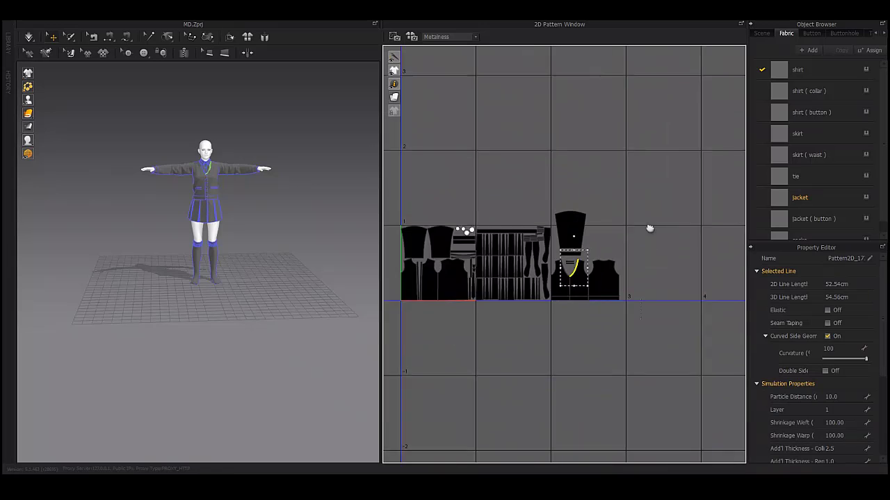
pyautogui.scroll(3, 563, 260)
pyautogui.click(557, 228)
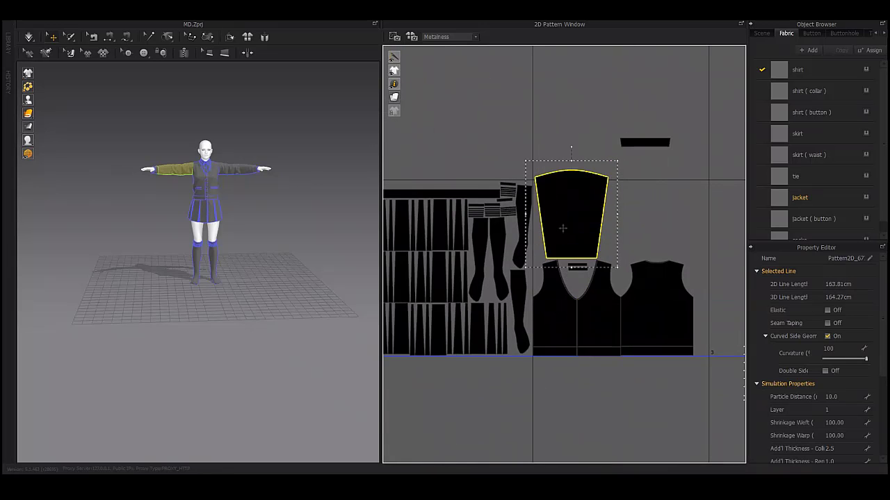
pyautogui.scroll(5, 577, 208)
pyautogui.scroll(-1, 604, 216)
pyautogui.click(603, 218)
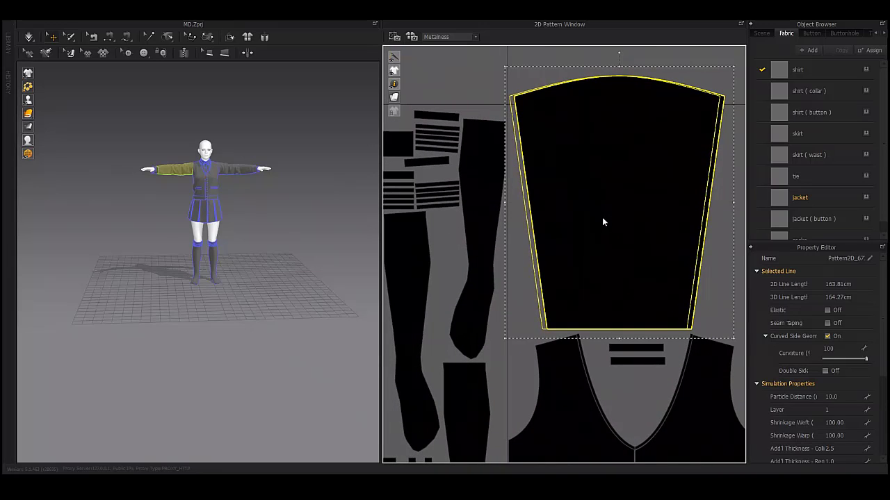
pyautogui.scroll(-5, 549, 195)
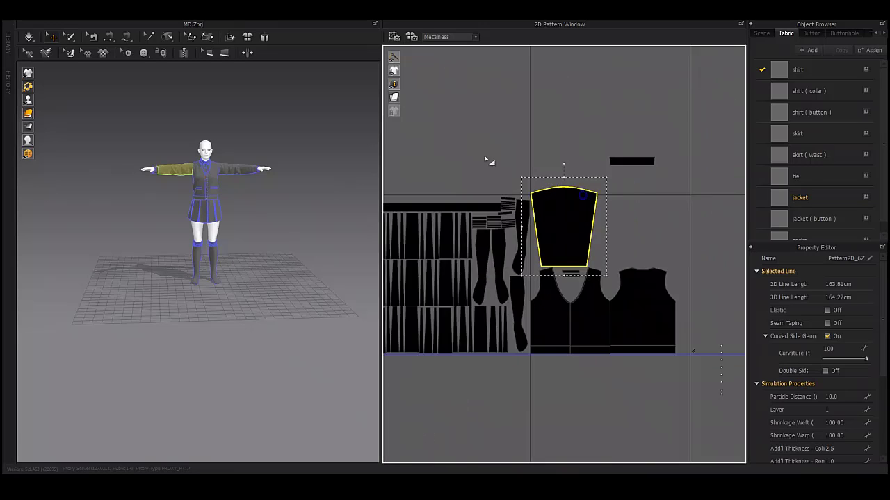
pyautogui.scroll(3, 551, 199)
pyautogui.scroll(-3, 499, 236)
# - Position the second sleeve piece above the vest without overlap, then select the small strip
pyautogui.click(499, 235)
pyautogui.scroll(3, 547, 253)
pyautogui.scroll(3, 533, 254)
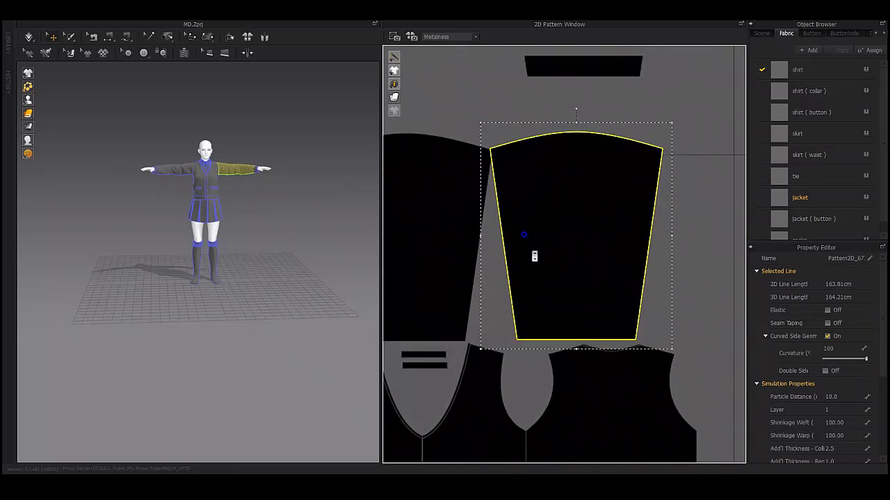
pyautogui.scroll(3, 621, 278)
pyautogui.click(625, 238)
pyautogui.scroll(-3, 615, 231)
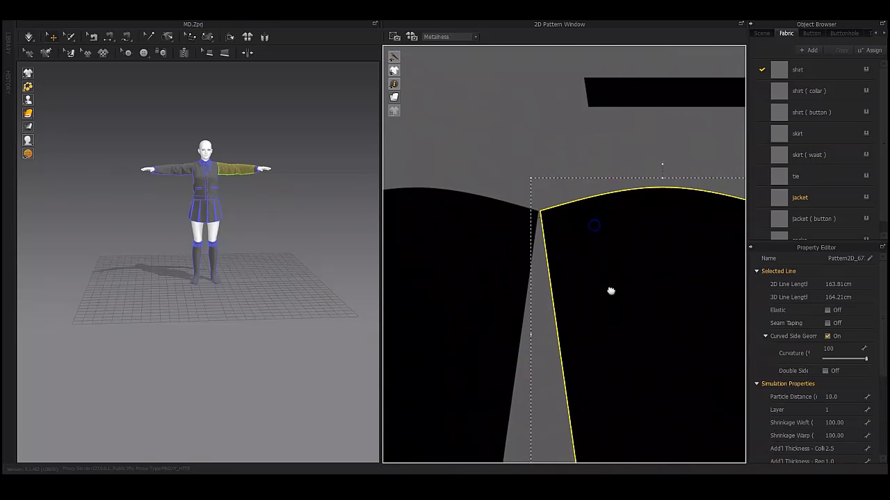
pyautogui.scroll(-3, 610, 290)
pyautogui.click(699, 272)
pyautogui.scroll(-5, 699, 273)
pyautogui.click(555, 245)
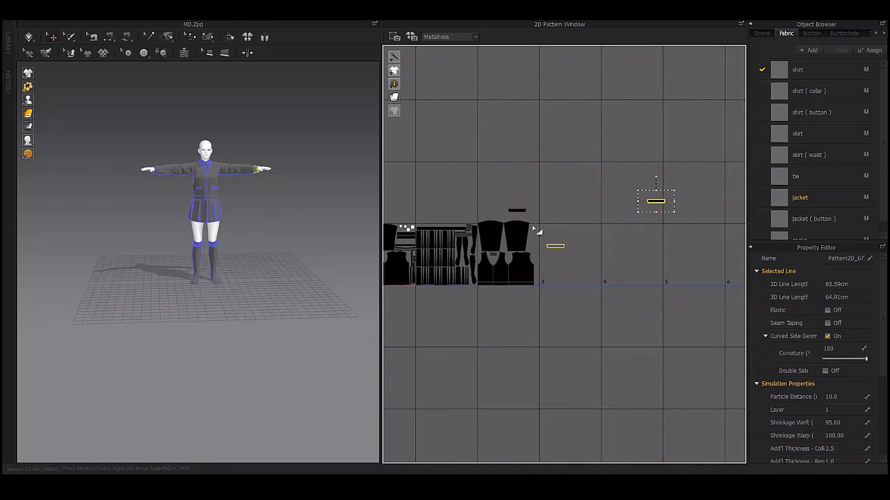
# - Stack the two small pocket strips and stand them upright beside the sleeves
pyautogui.moveTo(589, 193); pyautogui.dragTo(478, 315)
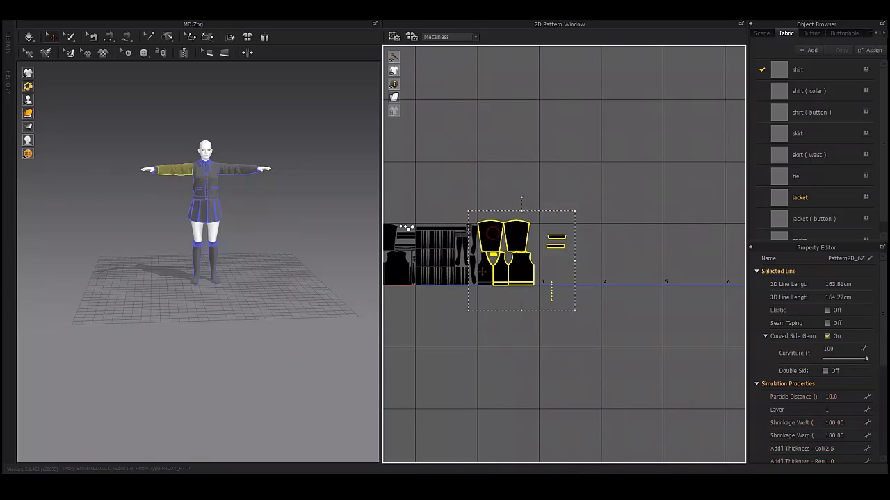
pyautogui.scroll(5, 521, 327)
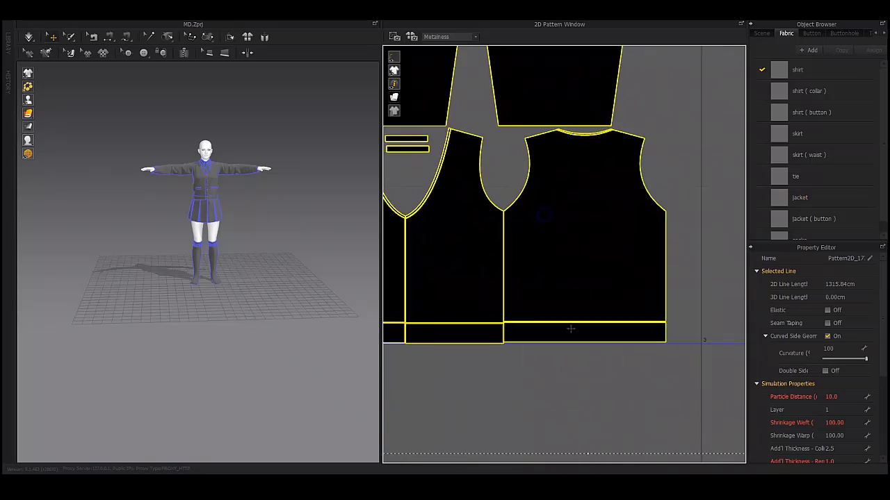
pyautogui.scroll(-2, 679, 149)
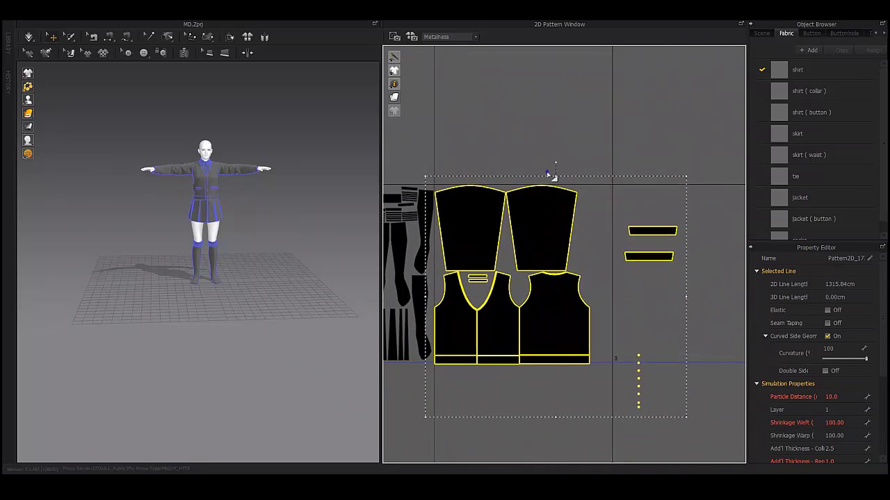
pyautogui.scroll(5, 549, 302)
pyautogui.scroll(-4, 521, 200)
pyautogui.click(570, 241)
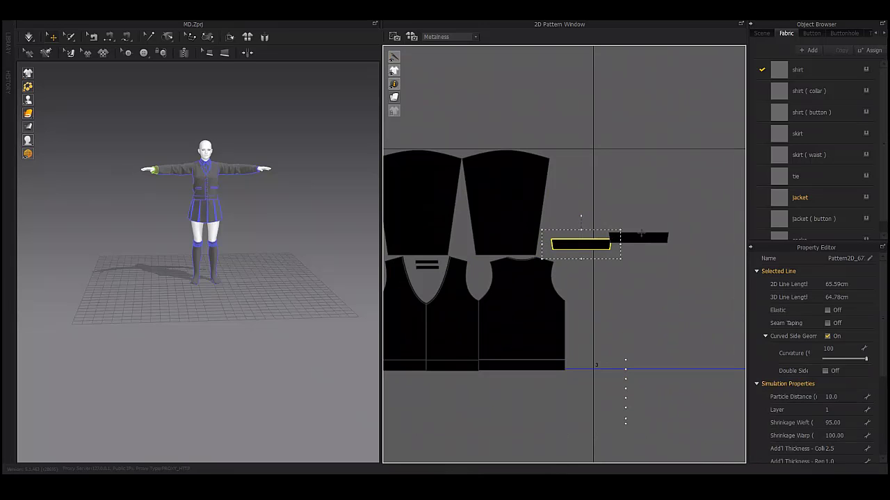
pyautogui.hotkey('ctrl', 'v')
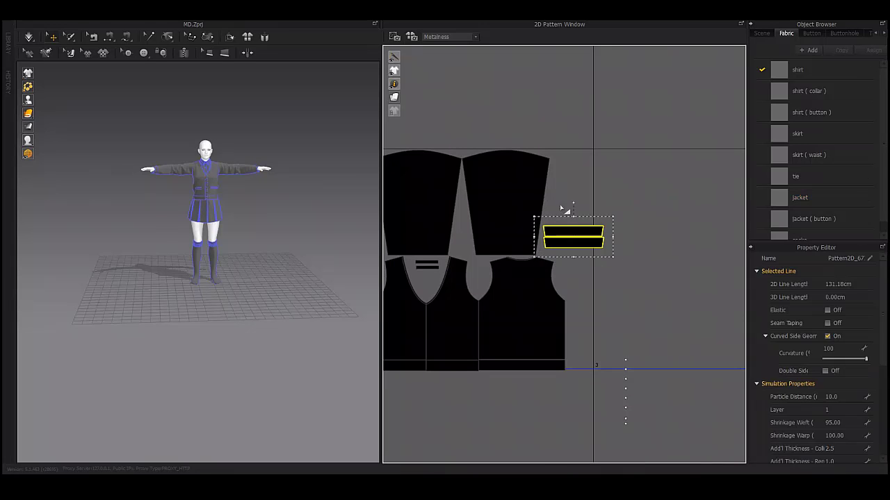
pyautogui.moveTo(622, 220); pyautogui.dragTo(539, 269)
pyautogui.click(639, 217)
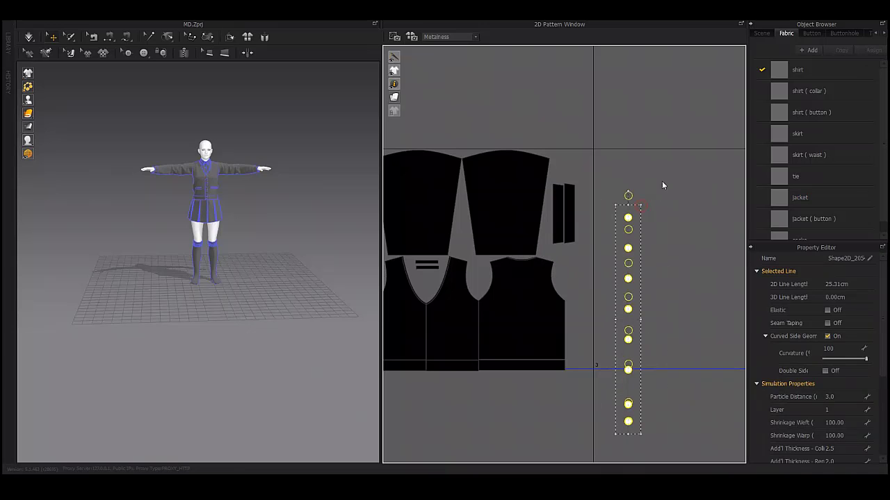
# - Line the jacket buttons up in a column next to the strips
pyautogui.click(628, 188)
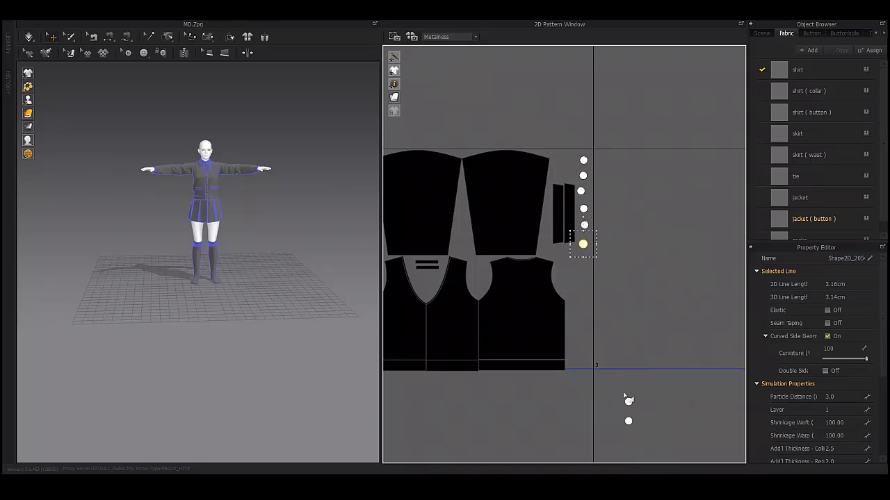
pyautogui.click(661, 314)
pyautogui.scroll(-5, 615, 271)
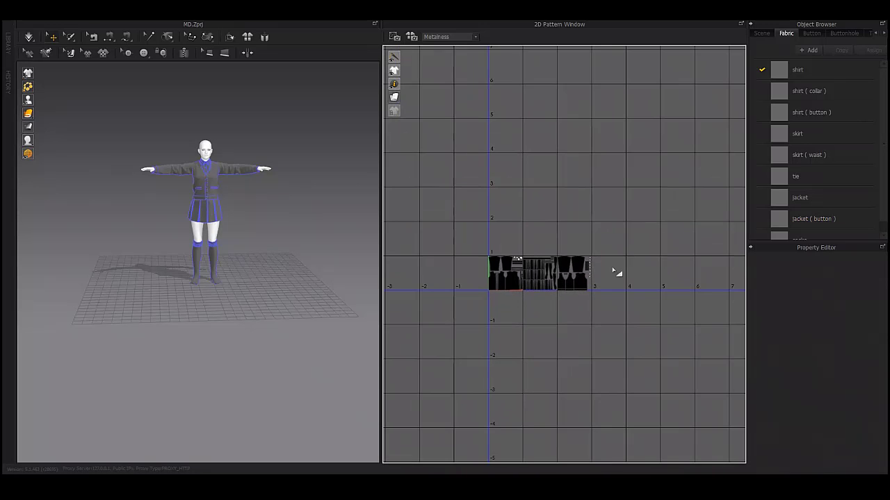
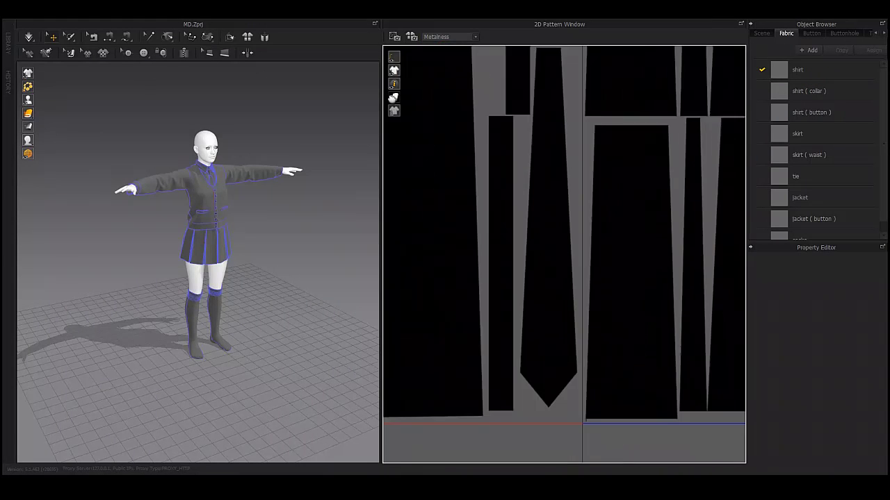
# - Select a jacket pattern outline in the pattern view, then clear the selection
pyautogui.scroll(-3, 456, 189)
pyautogui.scroll(-3, 442, 257)
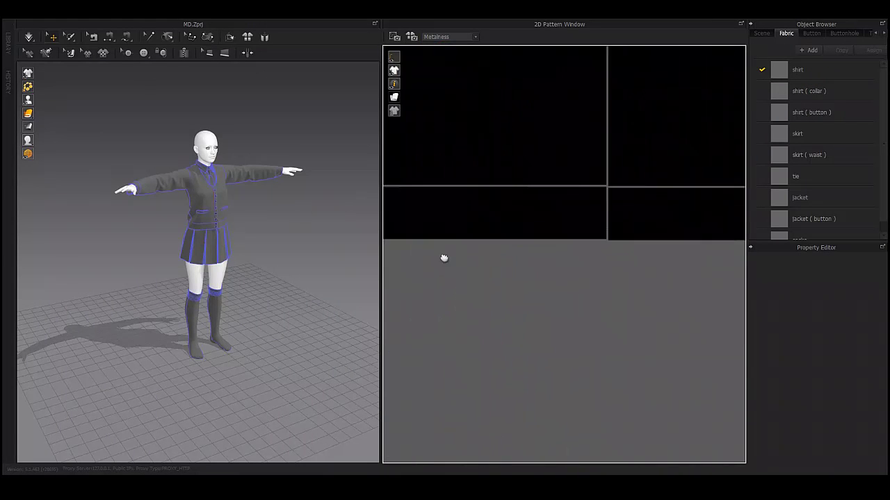
pyautogui.scroll(-2, 562, 255)
pyautogui.moveTo(543, 259); pyautogui.dragTo(542, 263, button='middle')
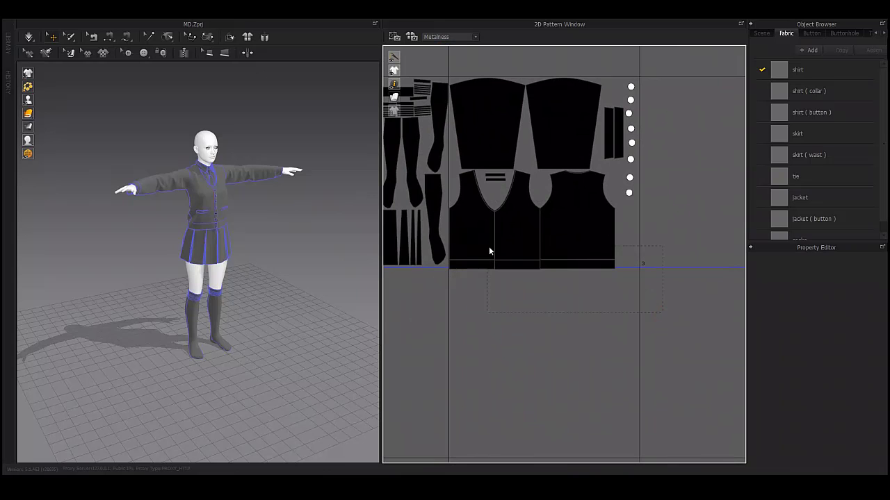
pyautogui.click(486, 268)
pyautogui.scroll(3, 484, 268)
pyautogui.scroll(4, 588, 240)
pyautogui.scroll(3, 564, 258)
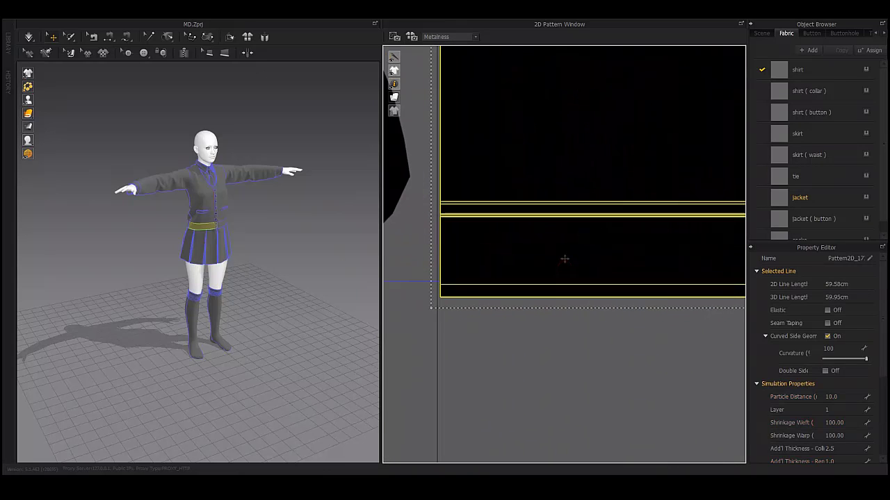
pyautogui.click(576, 297)
# - Select the two upper jacket pattern pieces, then clear that selection
pyautogui.scroll(-2, 506, 268)
pyautogui.scroll(-2, 401, 254)
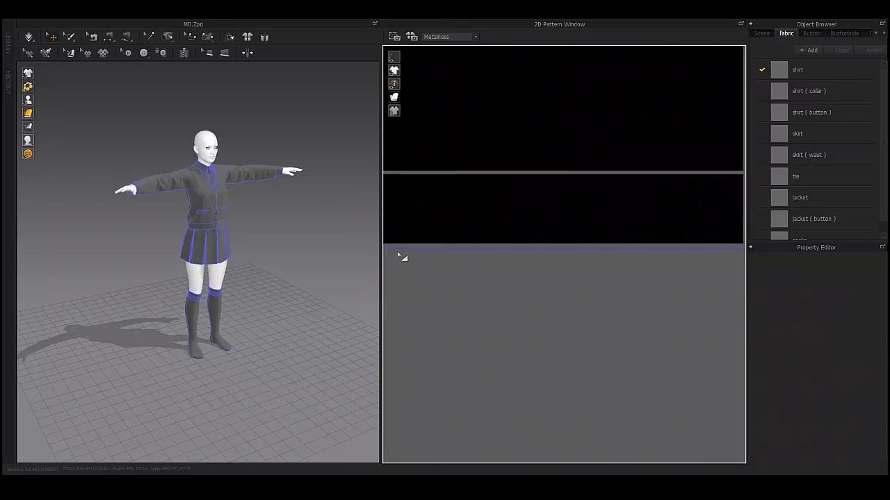
pyautogui.scroll(-4, 558, 262)
pyautogui.scroll(4, 557, 263)
pyautogui.scroll(-1, 572, 272)
pyautogui.scroll(-1, 558, 250)
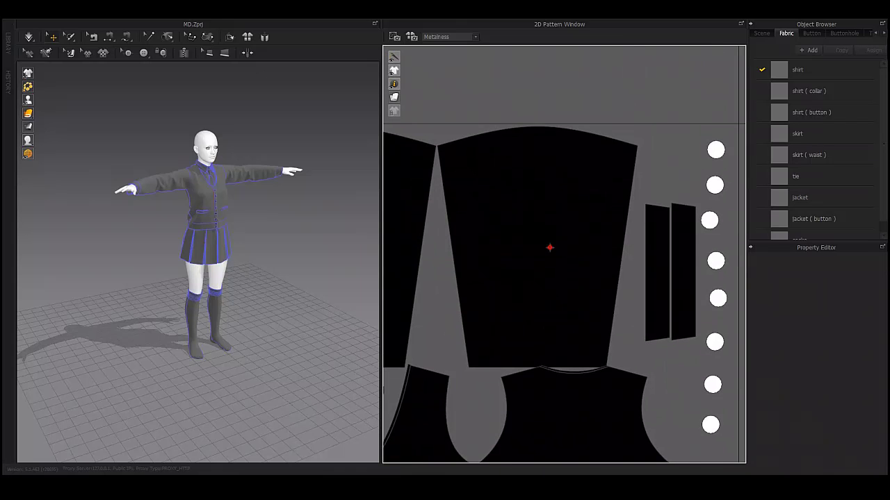
pyautogui.moveTo(550, 248); pyautogui.dragTo(688, 231, button='middle')
pyautogui.click(688, 232)
pyautogui.keyDown('shift'); pyautogui.click(536, 218); pyautogui.keyUp('shift')
pyautogui.scroll(5, 579, 273)
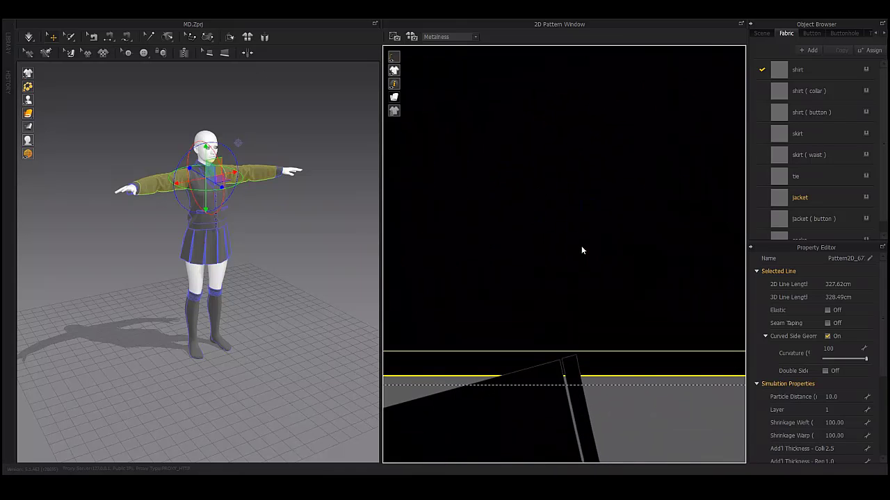
pyautogui.scroll(-2, 582, 250)
pyautogui.scroll(-2, 560, 337)
pyautogui.click(540, 215)
# - Box-select the jacket pattern pieces, then deselect them
pyautogui.scroll(-2, 540, 214)
pyautogui.scroll(-2, 594, 197)
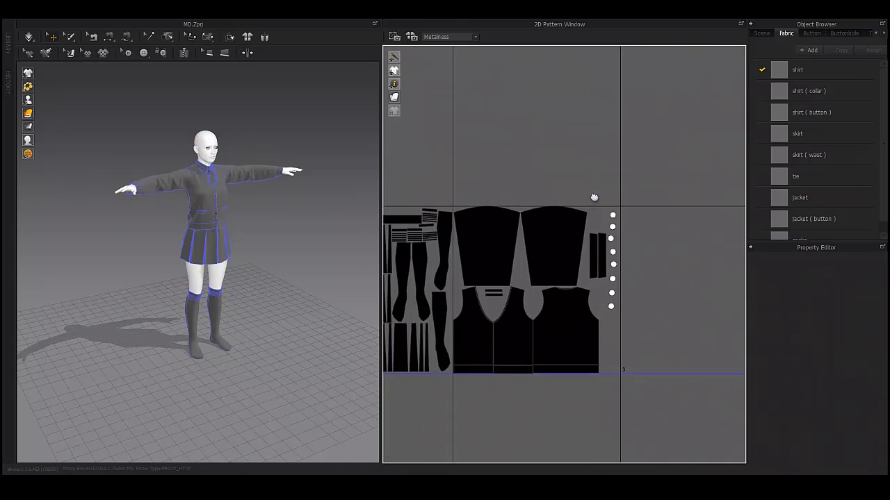
pyautogui.moveTo(595, 197); pyautogui.dragTo(608, 190, button='middle')
pyautogui.moveTo(677, 168)
pyautogui.mouseDown()
pyautogui.moveTo(446, 394)
pyautogui.moveTo(463, 387)
pyautogui.mouseUp()
pyautogui.scroll(2, 496, 290)
pyautogui.scroll(5, 709, 244)
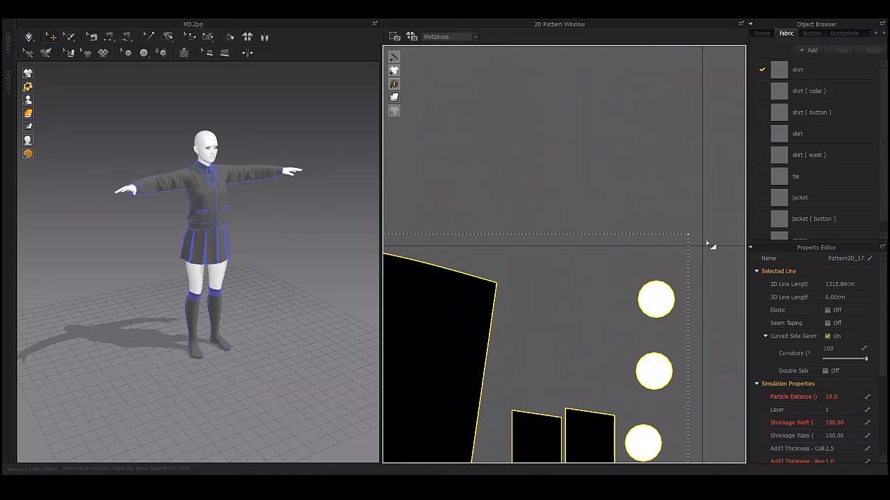
pyautogui.scroll(2, 684, 238)
pyautogui.moveTo(665, 253); pyautogui.dragTo(602, 215)
pyautogui.scroll(-3, 602, 215)
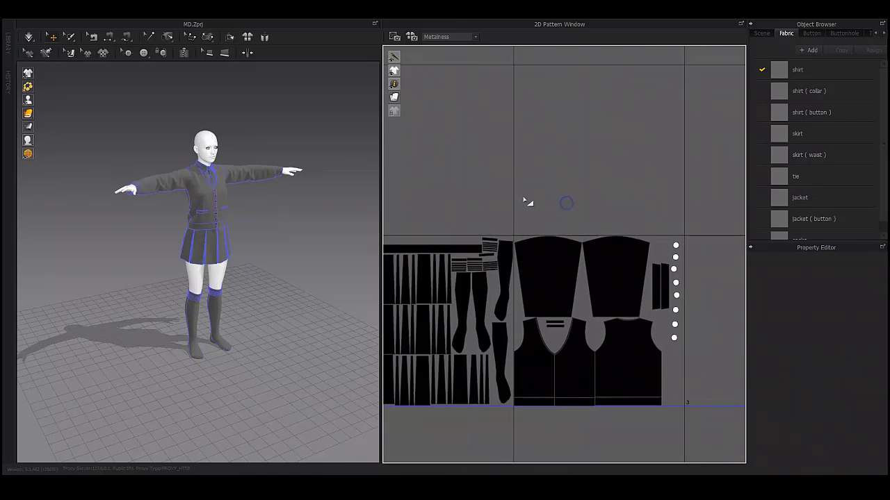
pyautogui.scroll(-2, 527, 199)
pyautogui.scroll(-1, 591, 301)
pyautogui.scroll(-2, 577, 295)
pyautogui.scroll(1, 559, 285)
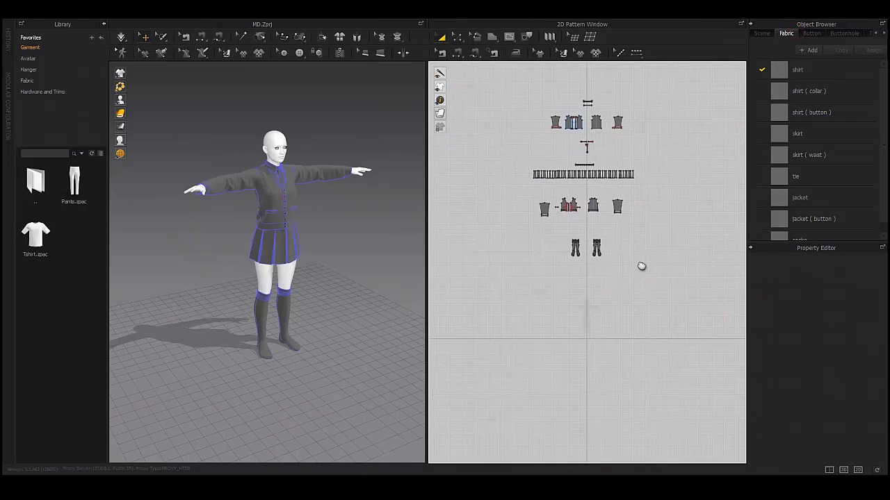
# - Select every pattern piece and export it as thick.obj into Desktop/school uniform/women
pyautogui.moveTo(651, 381); pyautogui.dragTo(463, 132)
pyautogui.click(122, 148)
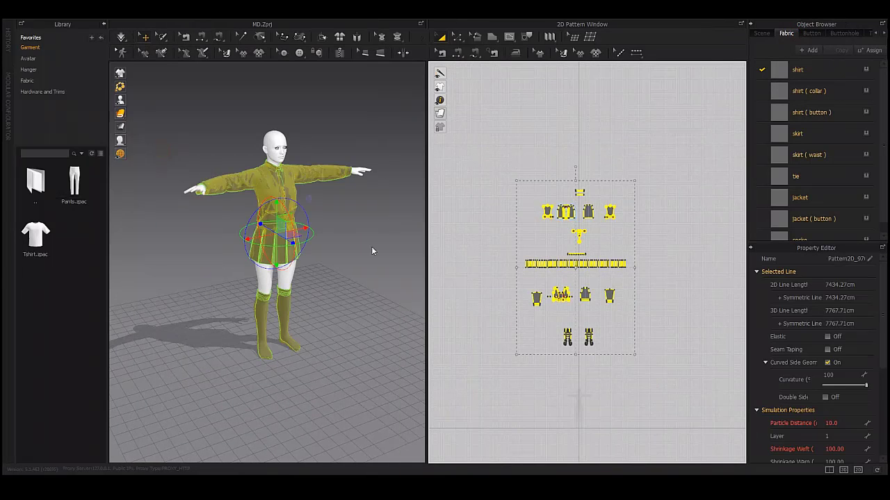
pyautogui.click(51, 81)
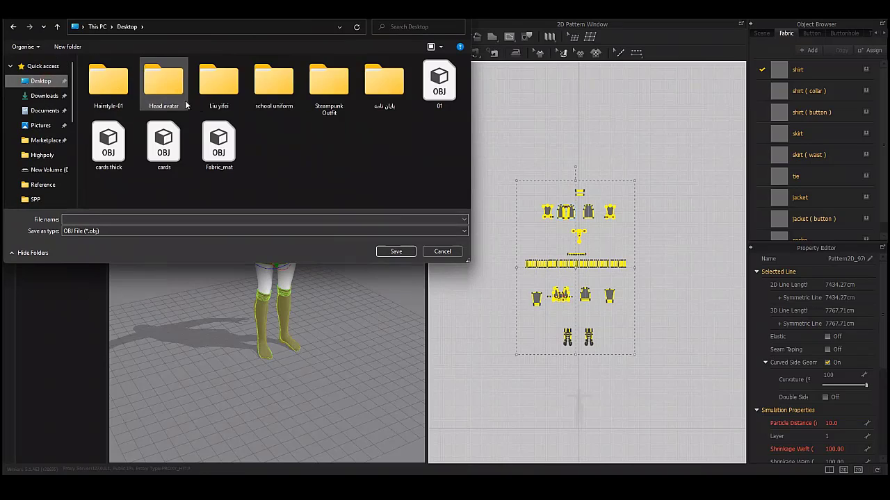
pyautogui.doubleClick(273, 87)
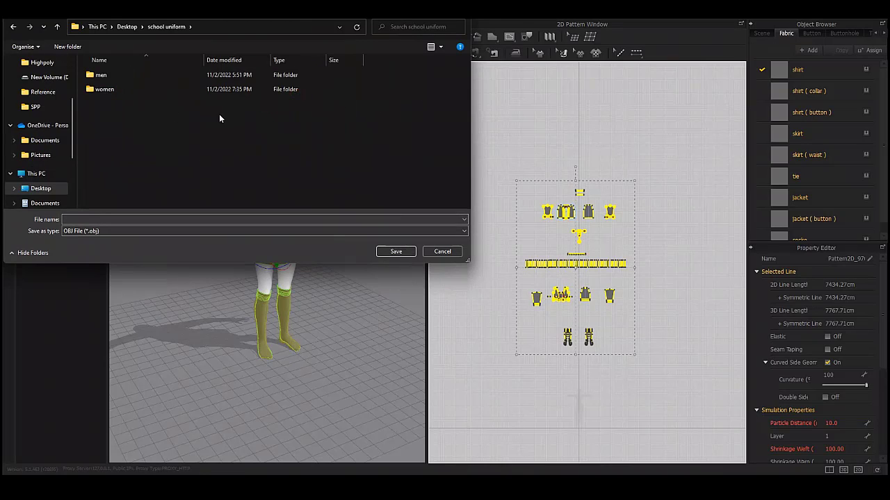
pyautogui.doubleClick(113, 89)
pyautogui.write('thick')
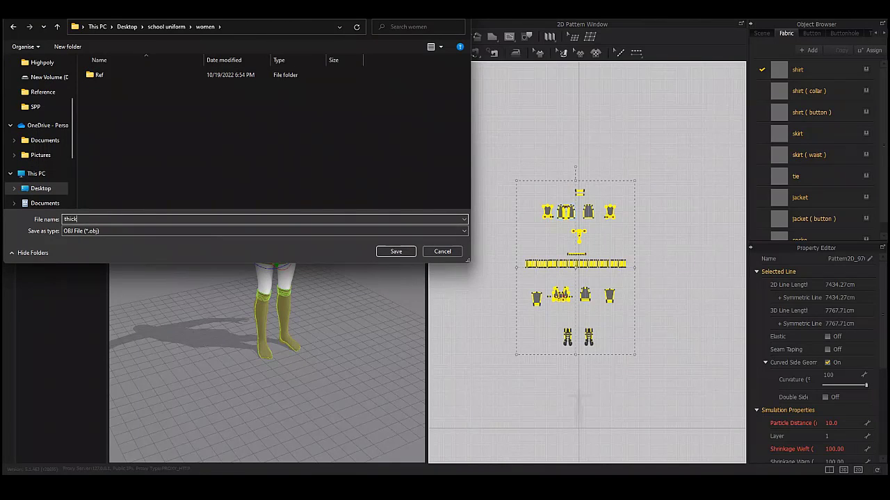
pyautogui.press('Return')
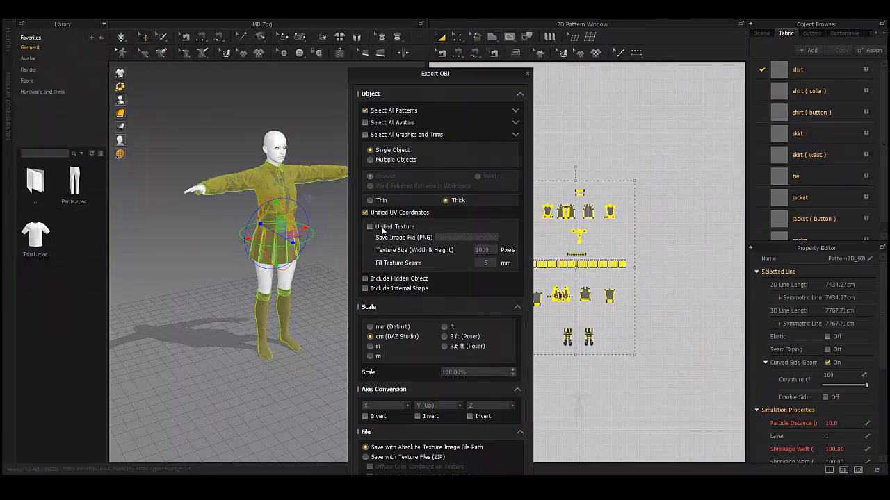
pyautogui.click(520, 95)
pyautogui.click(470, 319)
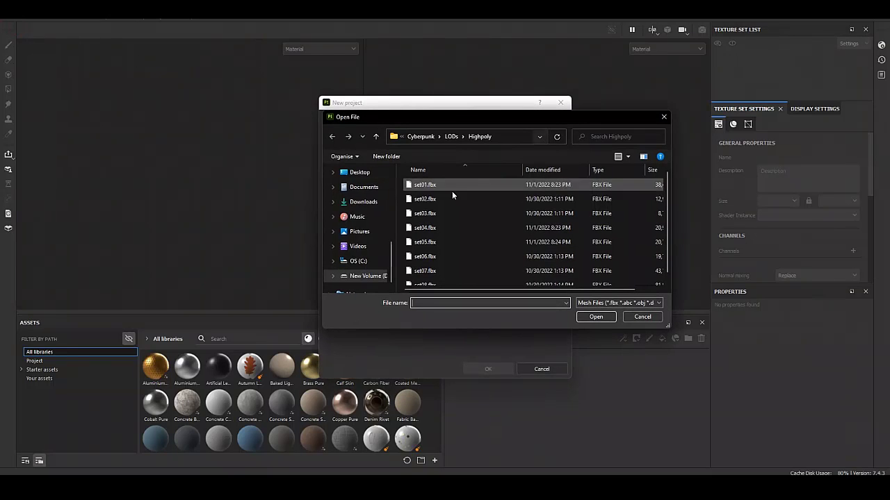
# - Pick thick.obj from the women folder as the project mesh and create the project
pyautogui.scroll(3, 364, 209)
pyautogui.click(359, 202)
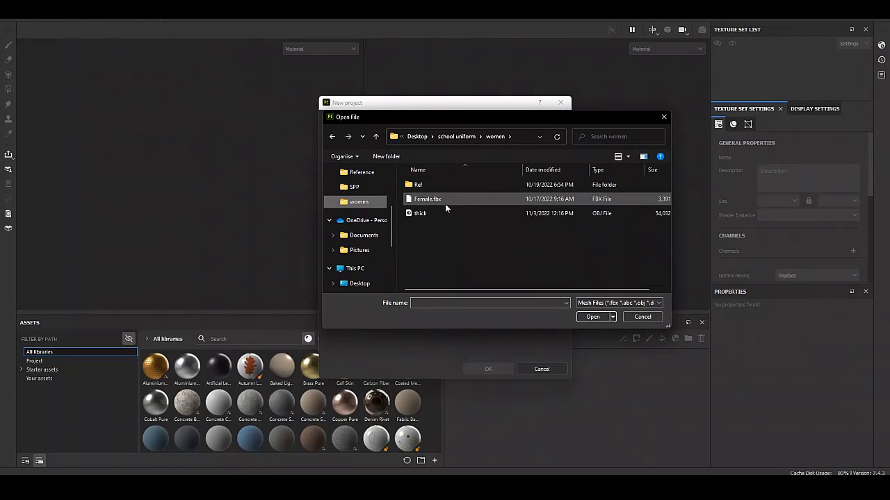
pyautogui.doubleClick(441, 213)
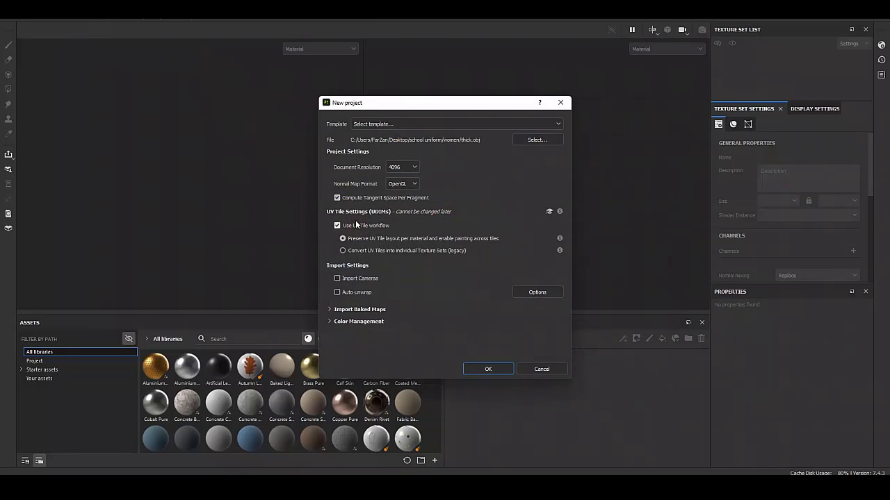
pyautogui.click(490, 370)
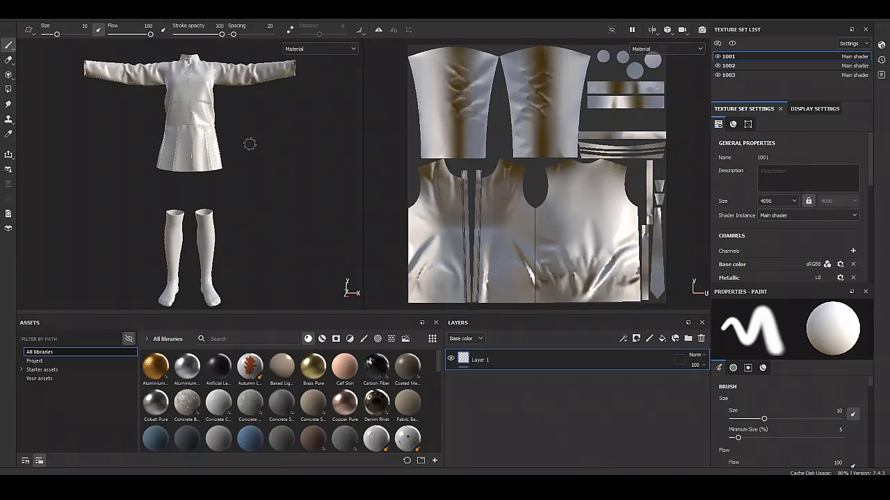
# - Replace the default paint layer with a fill layer on the garment texture set
pyautogui.scroll(3, 249, 144)
pyautogui.scroll(2, 199, 248)
pyautogui.moveTo(191, 278)
pyautogui.keyDown('alt'); pyautogui.mouseDown()
pyautogui.moveTo(218, 190)
pyautogui.moveTo(248, 202)
pyautogui.moveTo(294, 191)
pyautogui.mouseUp(); pyautogui.keyUp('alt')
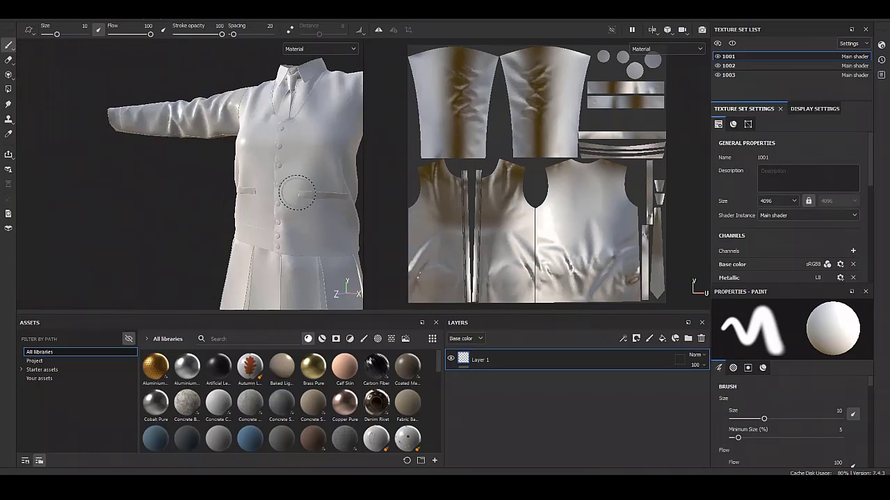
pyautogui.moveTo(294, 191)
pyautogui.keyDown('alt'); pyautogui.mouseDown(button='middle')
pyautogui.moveTo(230, 167)
pyautogui.moveTo(200, 134)
pyautogui.moveTo(202, 191)
pyautogui.moveTo(223, 119)
pyautogui.moveTo(225, 160)
pyautogui.mouseUp(button='middle'); pyautogui.keyUp('alt')
pyautogui.scroll(-3, 202, 190)
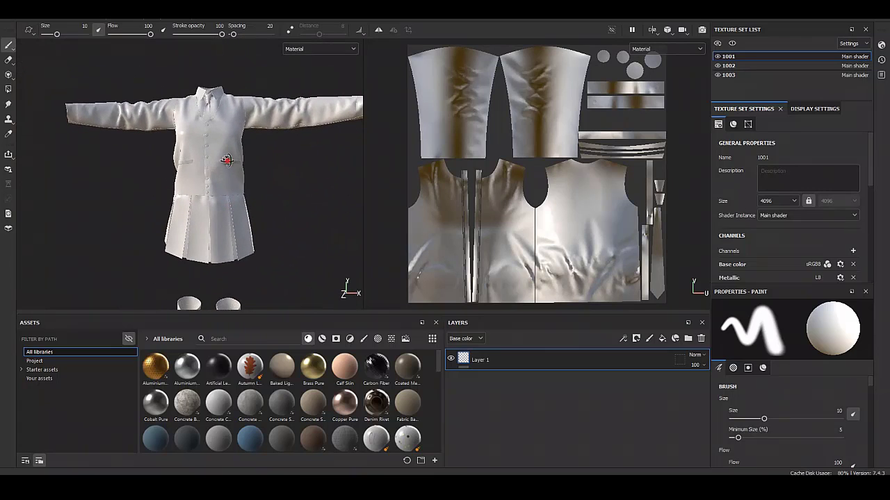
pyautogui.click(767, 66)
pyautogui.click(767, 56)
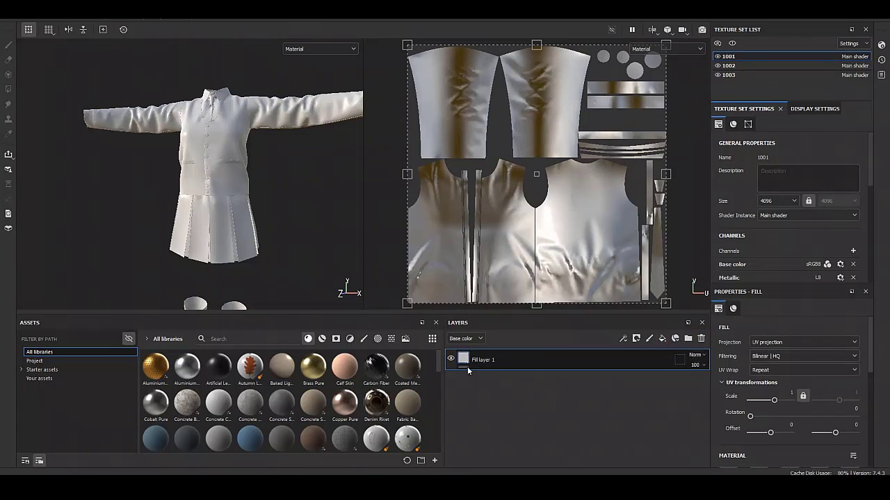
# - Set the fill layer's base colour to light grey BFBFBF
pyautogui.click(770, 370)
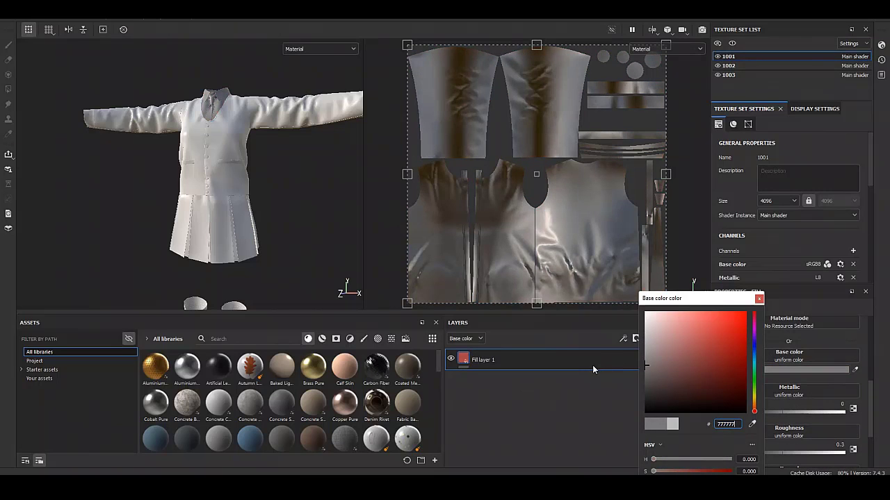
pyautogui.press('Return')
pyautogui.click(611, 364)
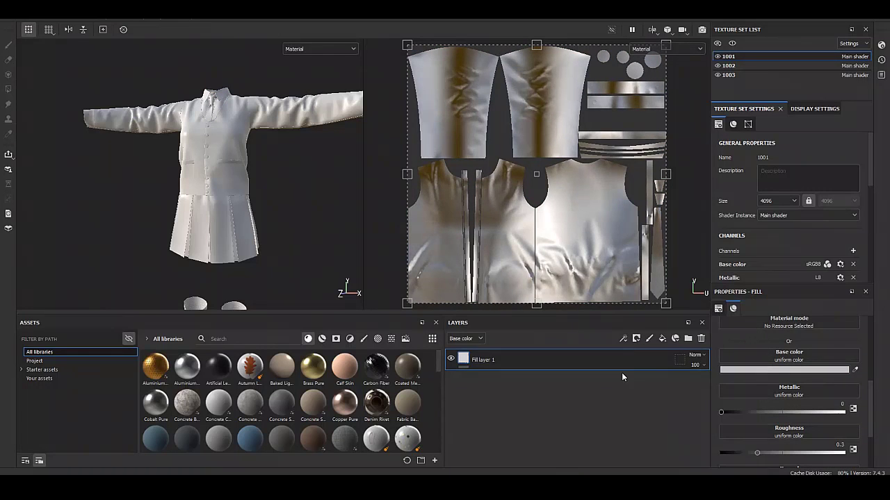
# - Add two layer folders and a new fill layer with a red base colour
pyautogui.click(688, 338)
pyautogui.click(661, 338)
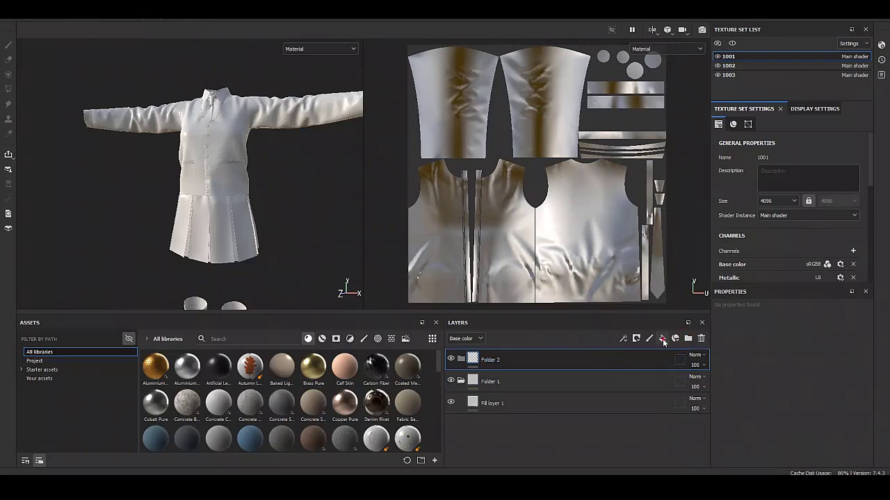
pyautogui.click(688, 339)
pyautogui.click(784, 370)
pyautogui.click(754, 236)
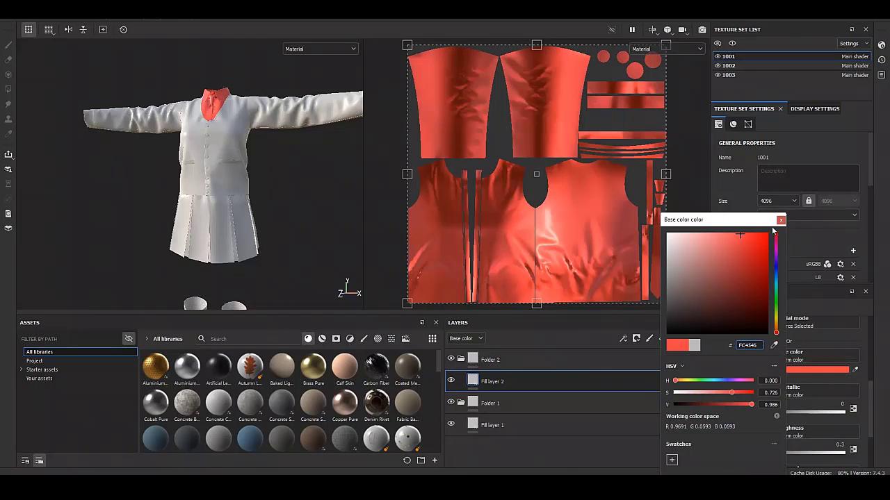
pyautogui.click(492, 372)
# - Give Folder 2 a black polygon-fill mask that reveals red only on the tie's UV strip
pyautogui.rightClick(491, 360)
pyautogui.click(514, 200)
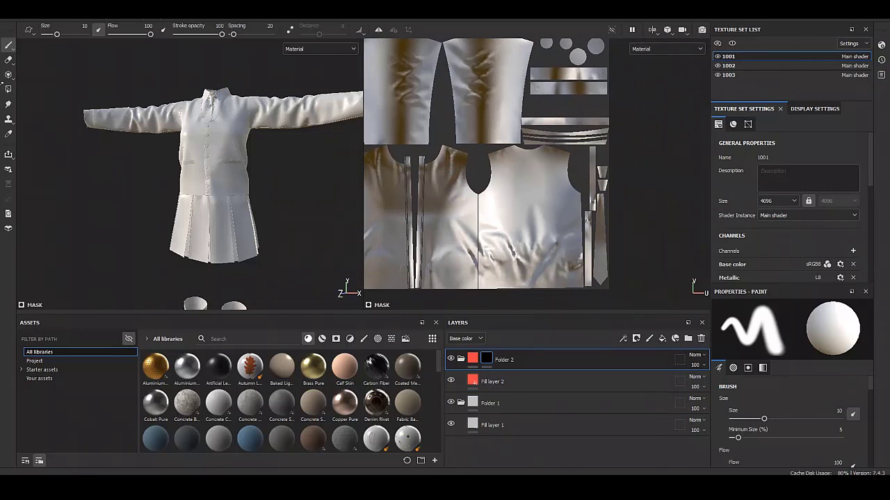
pyautogui.moveTo(630, 148); pyautogui.dragTo(587, 264)
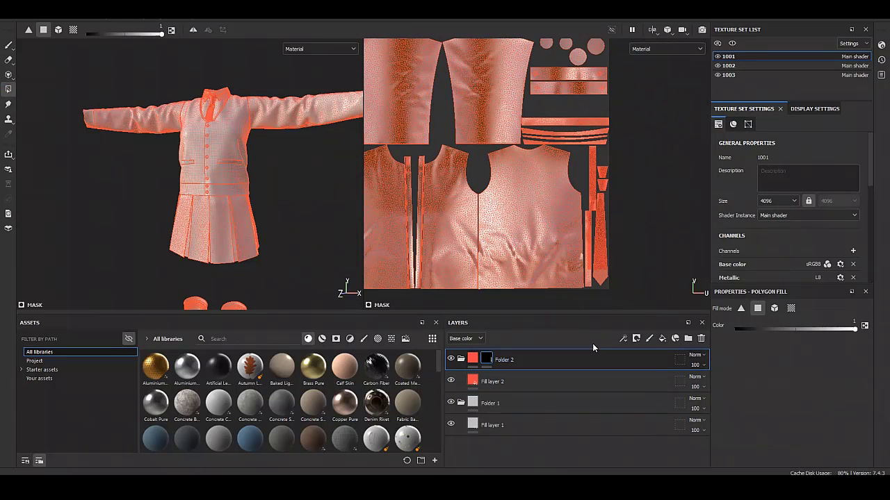
pyautogui.click(473, 358)
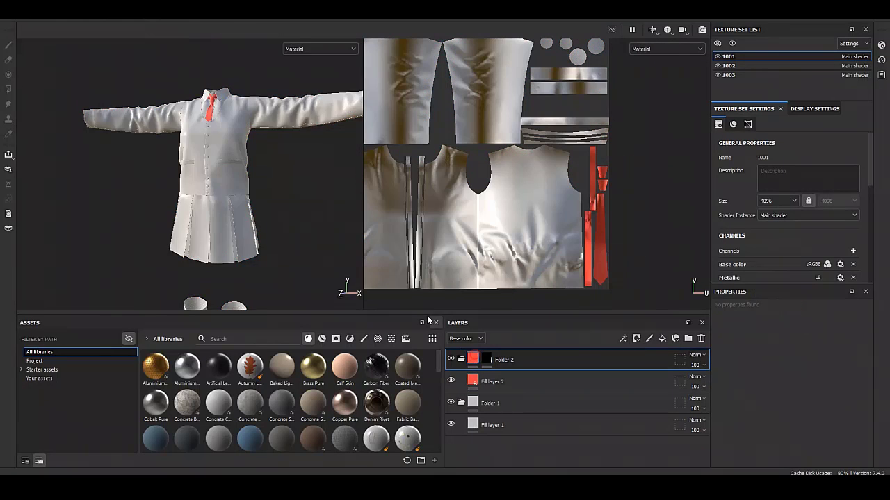
pyautogui.moveTo(235, 163)
pyautogui.keyDown('alt'); pyautogui.mouseDown()
pyautogui.moveTo(222, 209)
pyautogui.moveTo(248, 219)
pyautogui.mouseUp(); pyautogui.keyUp('alt')
pyautogui.scroll(5, 209, 224)
pyautogui.scroll(3, 223, 234)
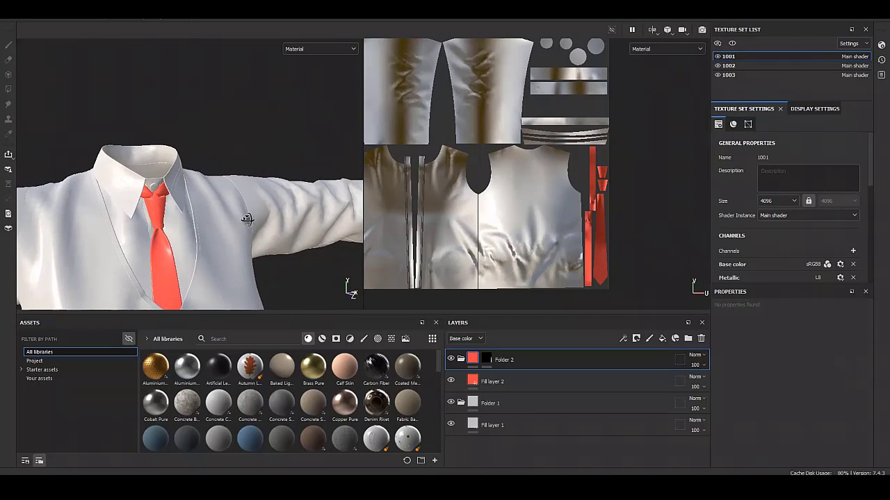
pyautogui.keyDown('alt'); pyautogui.moveTo(149, 237); pyautogui.dragTo(437, 340); pyautogui.keyUp('alt')
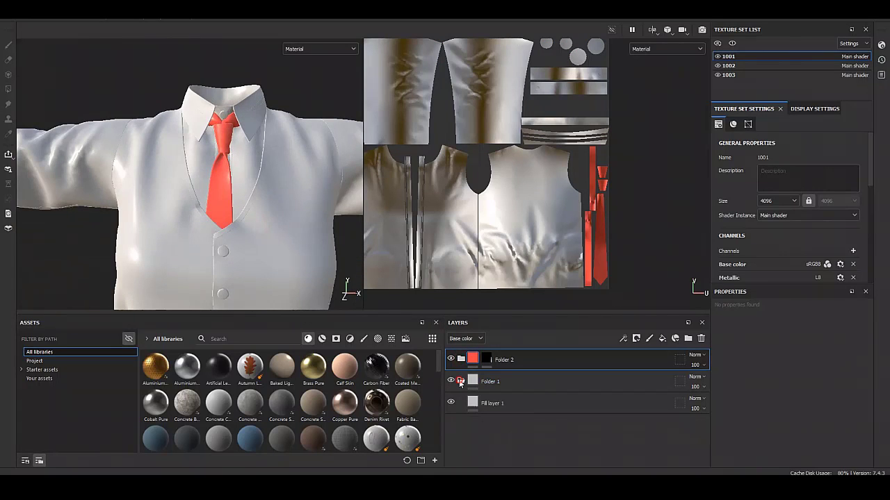
pyautogui.click(461, 382)
# - Add a polygon-fill mask to Folder 1 with fill value 0 and mask out the tie pieces
pyautogui.rightClick(468, 382)
pyautogui.click(512, 205)
pyautogui.scroll(-3, 512, 206)
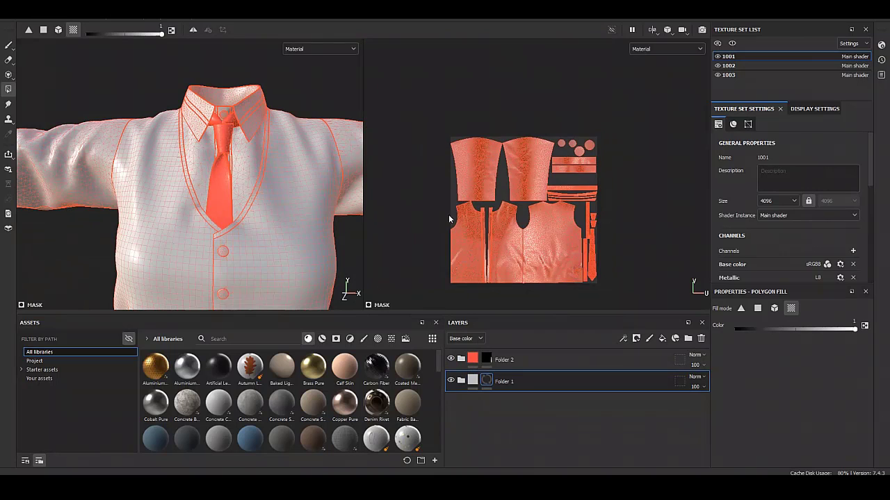
pyautogui.keyDown('alt'); pyautogui.click(486, 380); pyautogui.keyUp('alt')
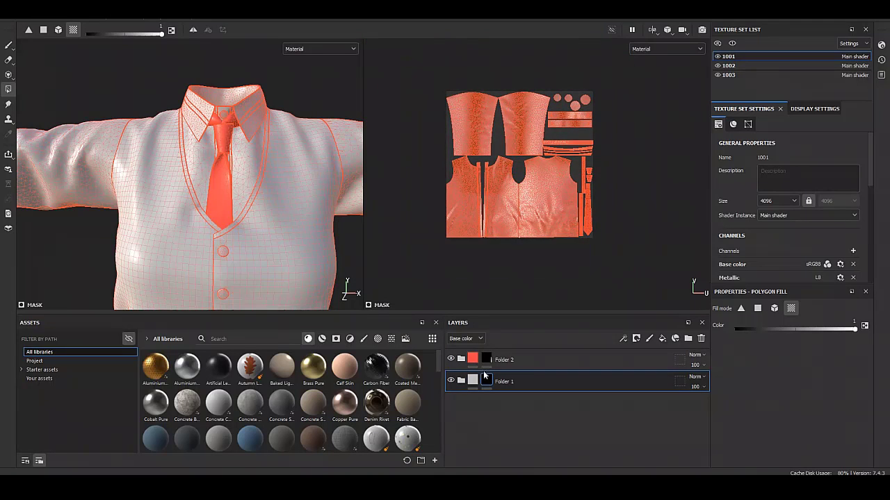
pyautogui.click(734, 329)
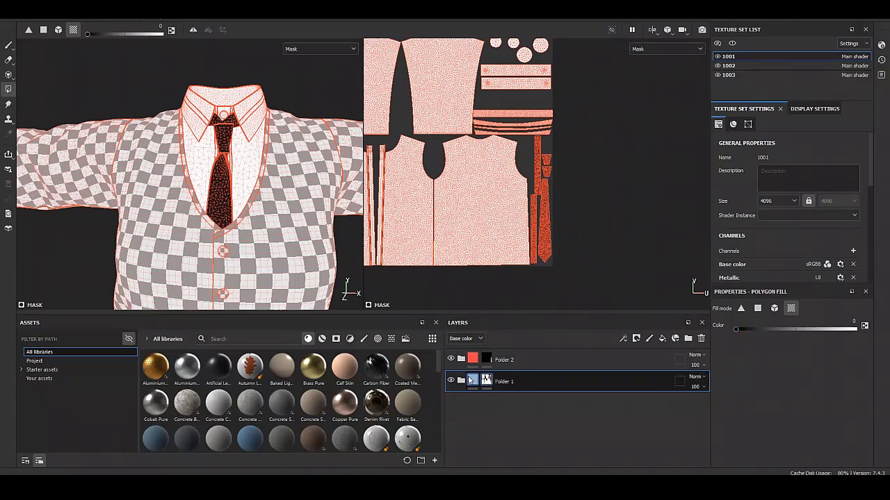
pyautogui.click(471, 381)
pyautogui.keyDown('alt'); pyautogui.click(486, 380); pyautogui.keyUp('alt')
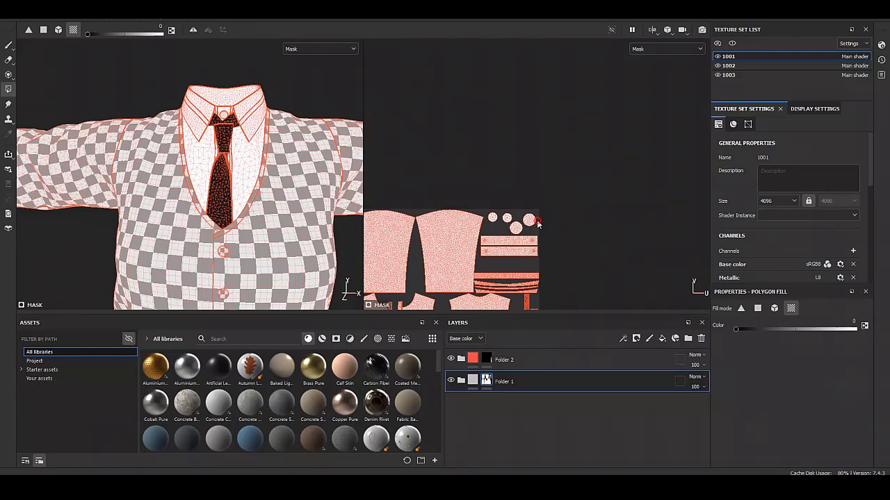
pyautogui.scroll(3, 515, 227)
pyautogui.scroll(3, 563, 240)
pyautogui.click(472, 380)
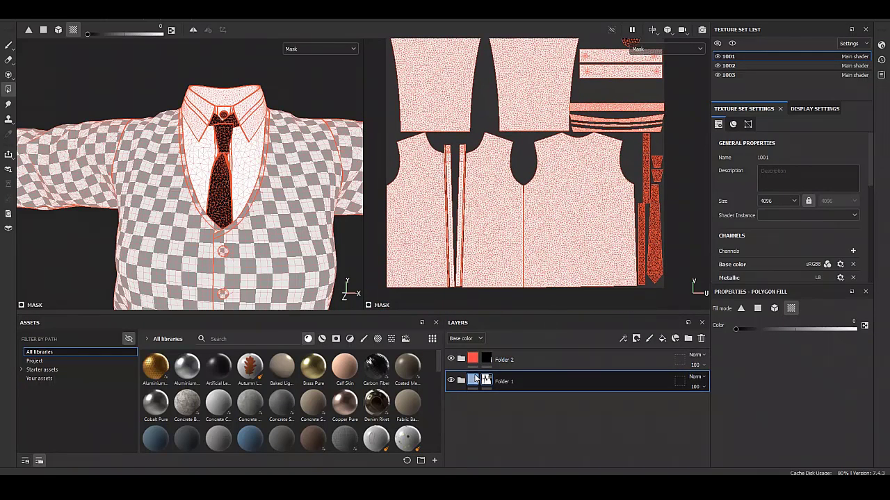
# - Orbit and zoom in on the collar and tie knot to inspect the result
pyautogui.keyDown('alt'); pyautogui.moveTo(263, 226); pyautogui.dragTo(236, 209); pyautogui.keyUp('alt')
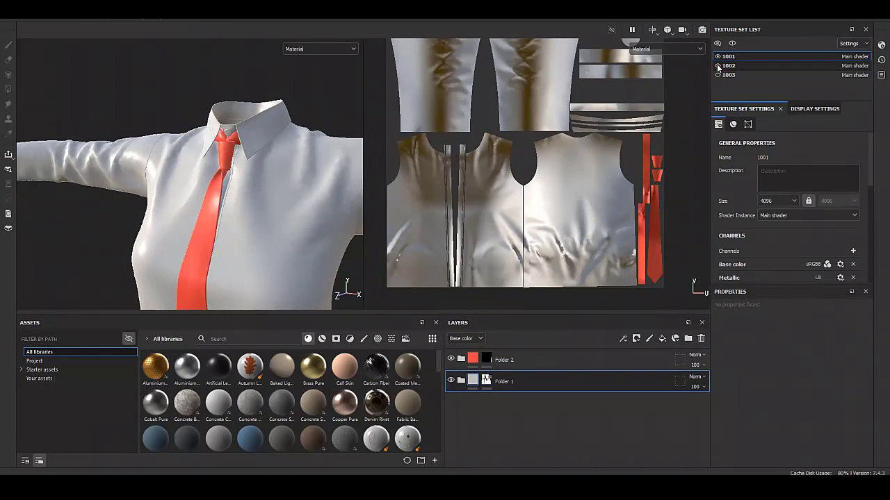
pyautogui.moveTo(224, 181)
pyautogui.keyDown('alt'); pyautogui.mouseDown(button='right')
pyautogui.moveTo(224, 146)
pyautogui.moveTo(207, 207)
pyautogui.mouseUp(button='right'); pyautogui.keyUp('alt')
pyautogui.keyDown('alt'); pyautogui.moveTo(206, 207); pyautogui.dragTo(175, 212); pyautogui.keyUp('alt')
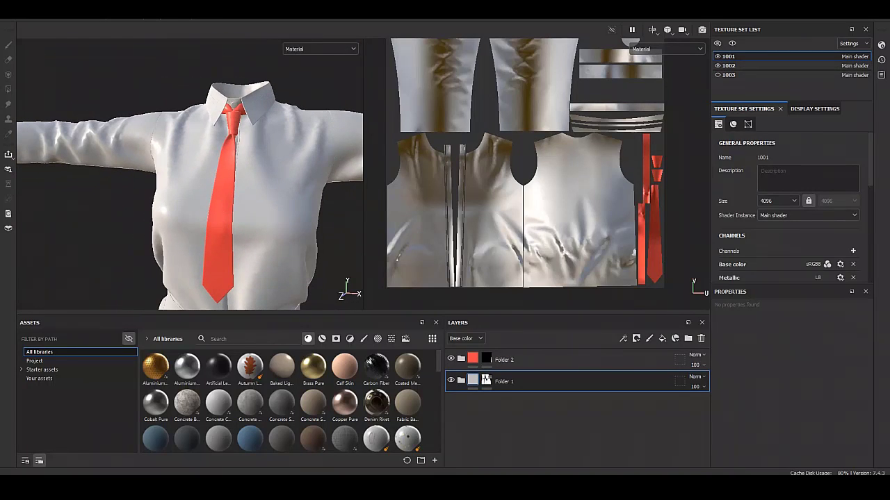
pyautogui.keyDown('alt'); pyautogui.moveTo(253, 236); pyautogui.dragTo(272, 135, button='right'); pyautogui.keyUp('alt')
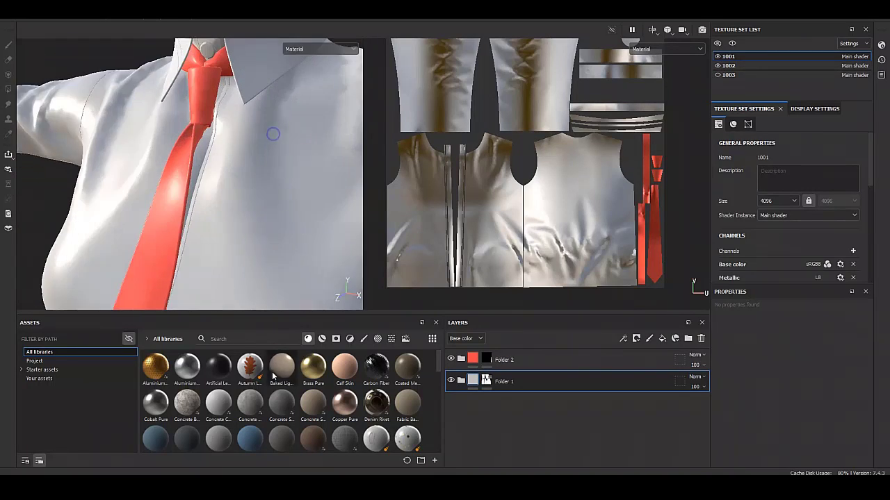
pyautogui.keyDown('alt'); pyautogui.moveTo(271, 135); pyautogui.dragTo(234, 198); pyautogui.keyUp('alt')
pyautogui.keyDown('alt'); pyautogui.moveTo(234, 199); pyautogui.dragTo(234, 160, button='right'); pyautogui.keyUp('alt')
pyautogui.keyDown('alt'); pyautogui.moveTo(187, 199); pyautogui.dragTo(362, 287, button='middle'); pyautogui.keyUp('alt')
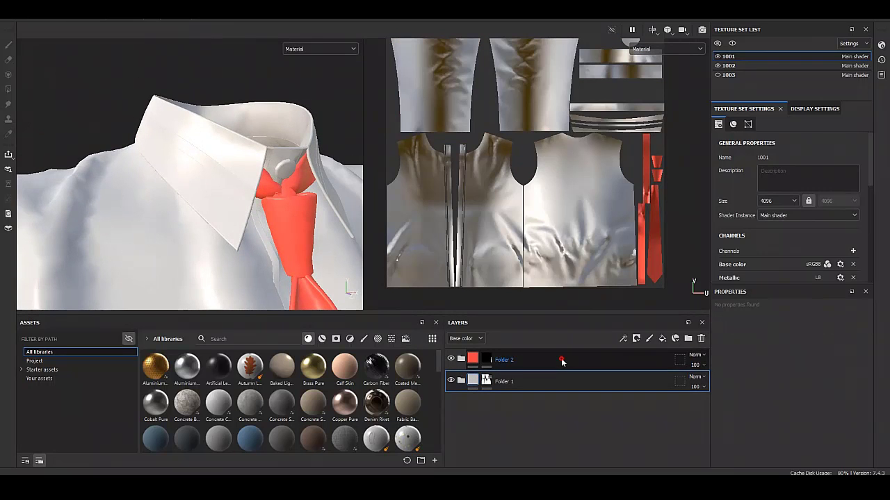
# - Add a masked folder above Folder 2 with a black fill limited to the two collar stripe pieces
pyautogui.click(561, 359)
pyautogui.click(662, 338)
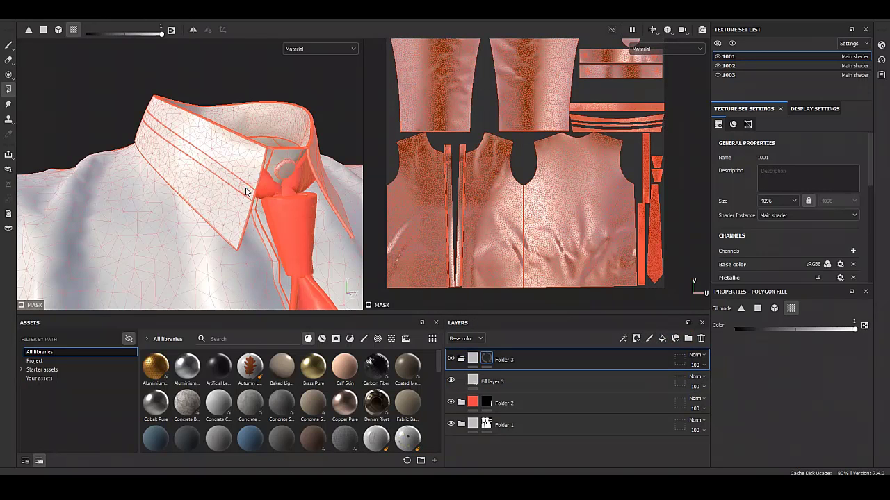
pyautogui.click(247, 192)
pyautogui.click(492, 382)
pyautogui.moveTo(825, 380); pyautogui.dragTo(744, 380)
pyautogui.click(466, 360)
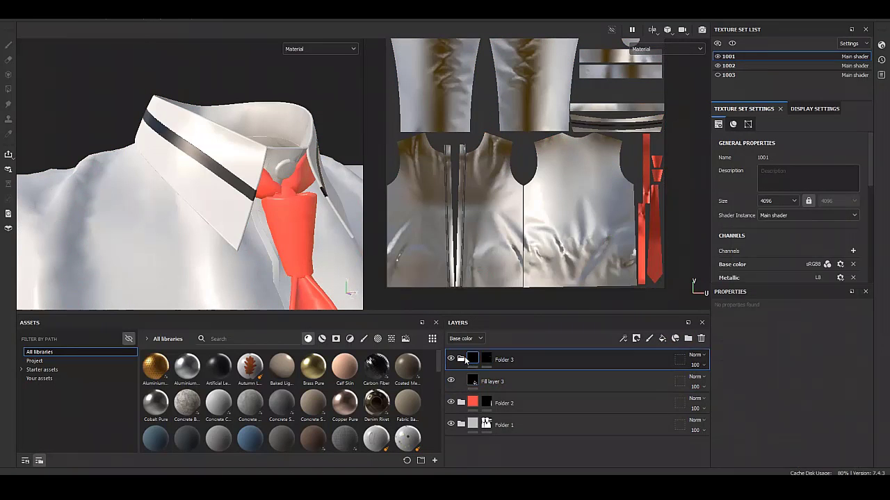
# - Turn to a three-quarter front view and bring up Fill layer 1's base colour settings
pyautogui.scroll(-5, 226, 212)
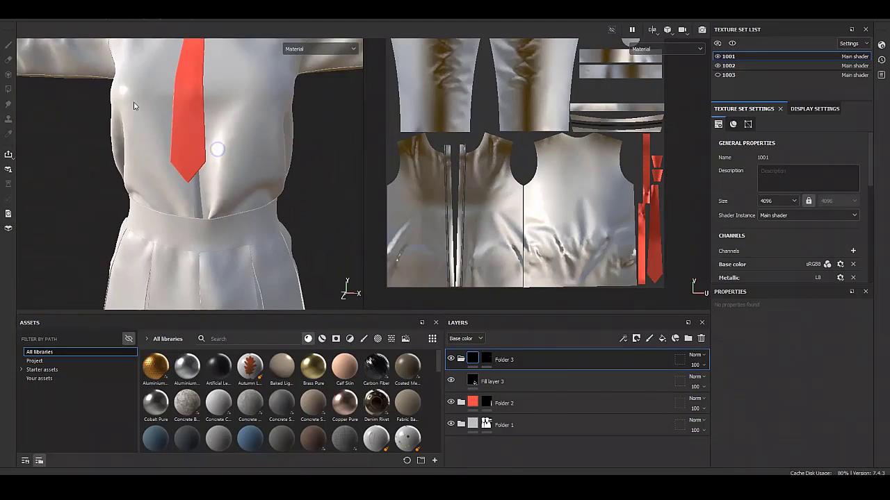
pyautogui.keyDown('alt'); pyautogui.moveTo(96, 143); pyautogui.dragTo(278, 209); pyautogui.keyUp('alt')
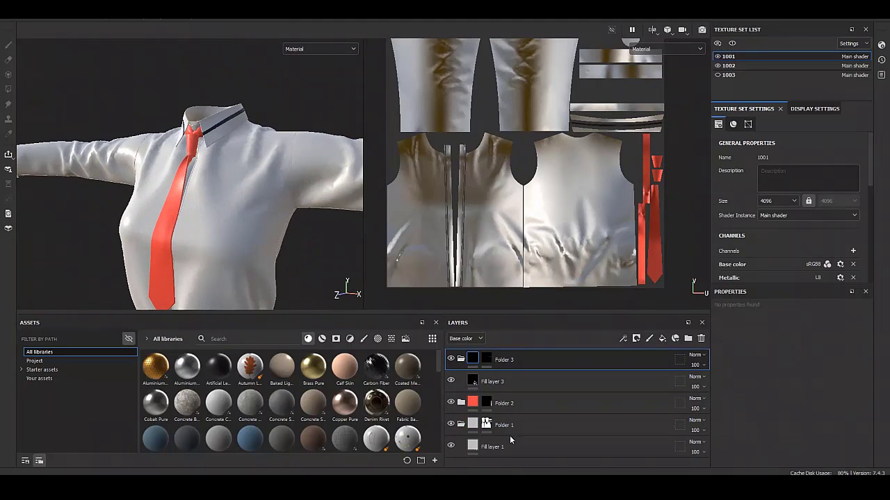
pyautogui.click(509, 440)
pyautogui.click(767, 373)
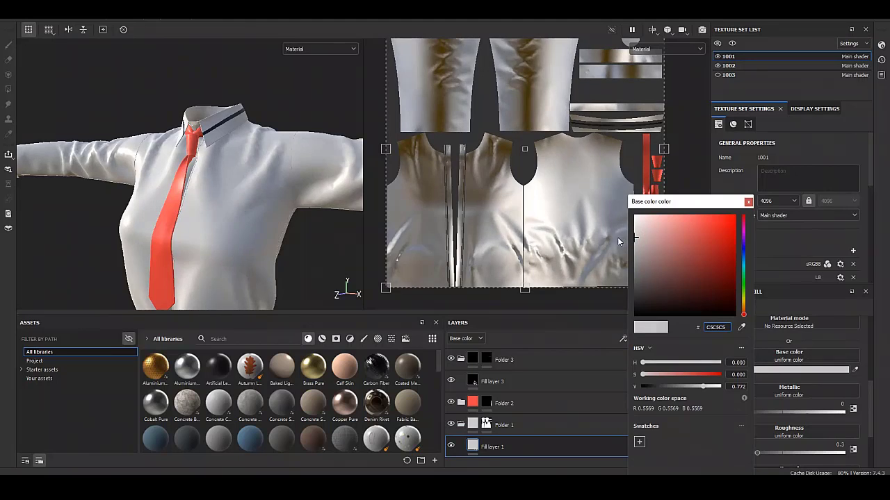
# - Add Fill layer 4 with a black mask driven by a Blue Noise Fast fill effect
pyautogui.click(617, 237)
pyautogui.click(660, 339)
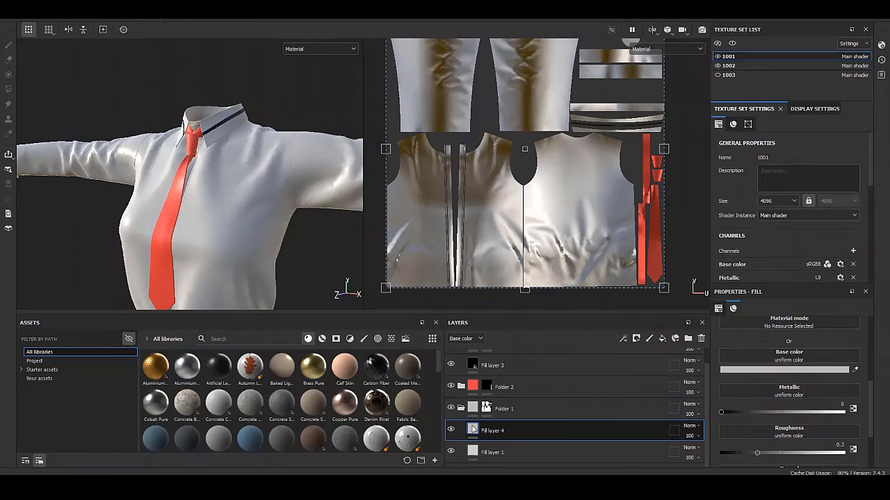
pyautogui.rightClick(473, 431)
pyautogui.click(528, 144)
pyautogui.rightClick(489, 425)
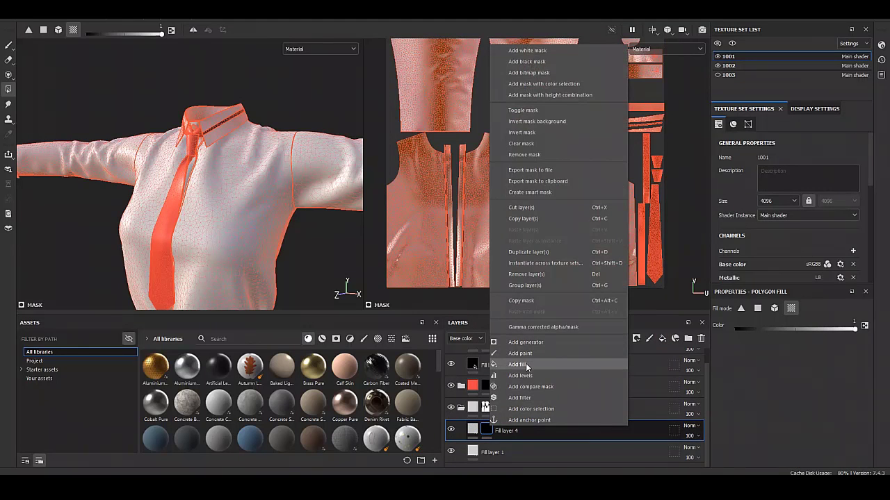
pyautogui.click(525, 363)
pyautogui.click(764, 344)
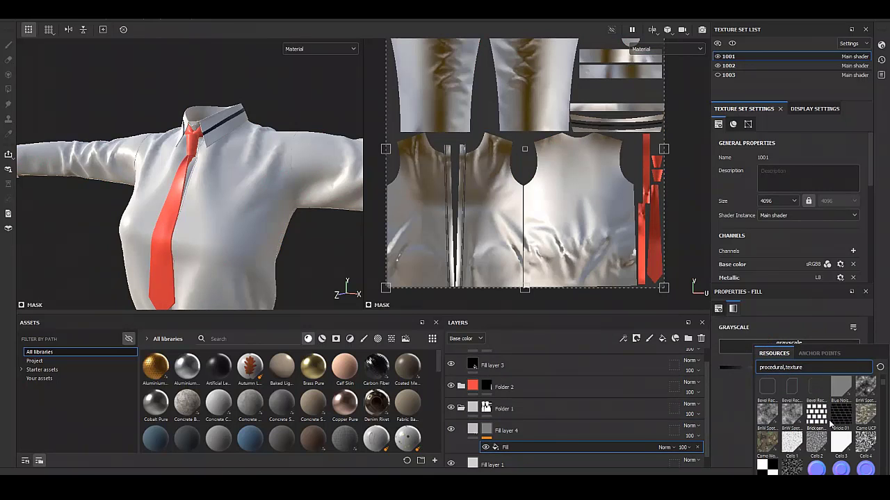
pyautogui.click(842, 391)
# - Lighten Fill layer 4's base colour to near white and slightly raise its roughness
pyautogui.scroll(5, 278, 209)
pyautogui.click(506, 431)
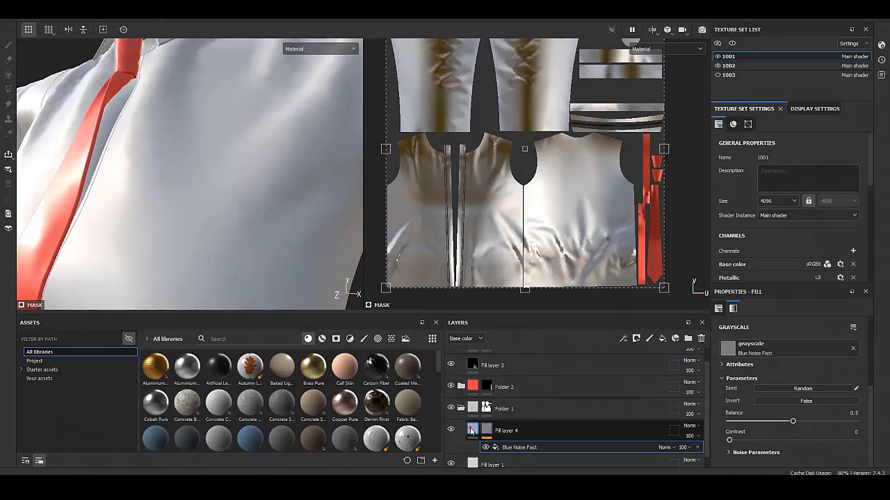
pyautogui.click(755, 409)
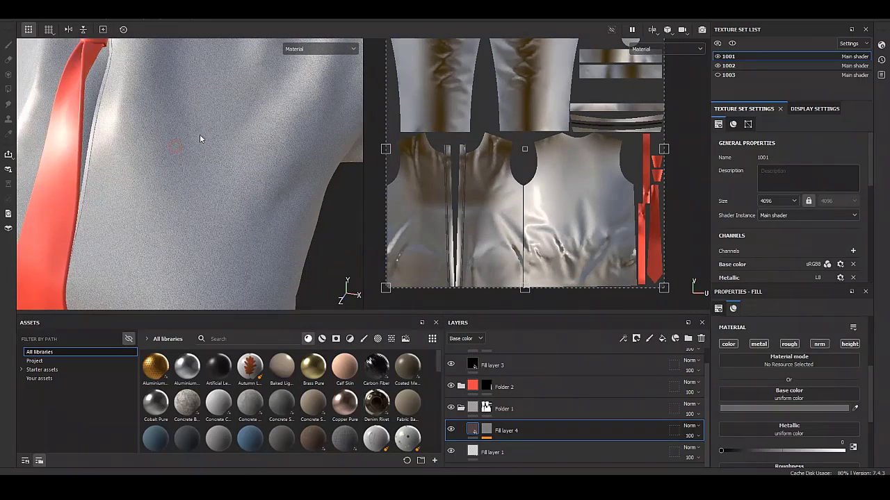
pyautogui.scroll(3, 200, 134)
pyautogui.scroll(-2, 223, 222)
pyautogui.moveTo(683, 261)
pyautogui.mouseDown()
pyautogui.moveTo(663, 259)
pyautogui.moveTo(625, 195)
pyautogui.moveTo(612, 219)
pyautogui.mouseUp()
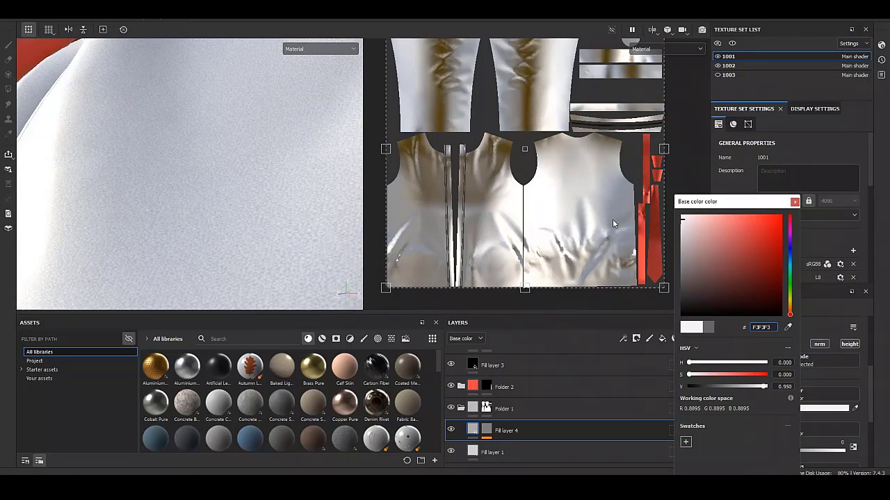
pyautogui.scroll(-2, 784, 424)
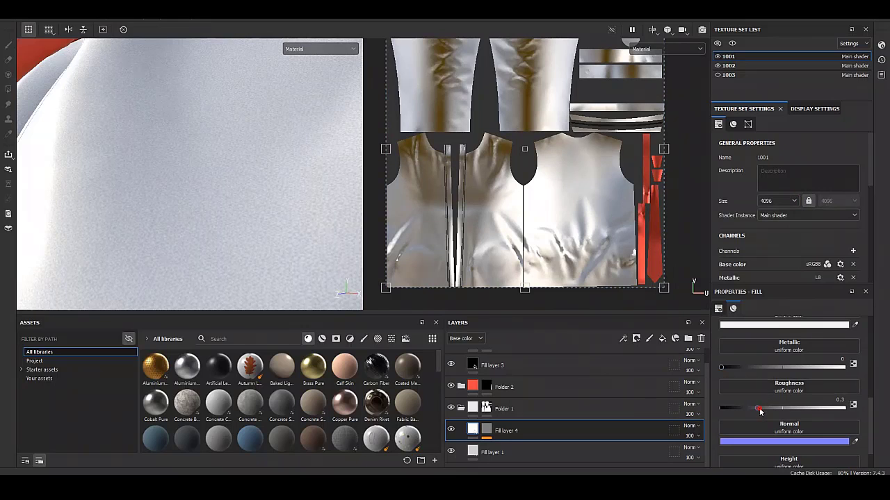
pyautogui.moveTo(759, 411)
pyautogui.mouseDown()
pyautogui.moveTo(777, 402)
pyautogui.moveTo(818, 410)
pyautogui.mouseUp()
# - Tweak Fill layer 1's roughness, then set Fill layer 4's roughness to 0.4354
pyautogui.click(569, 459)
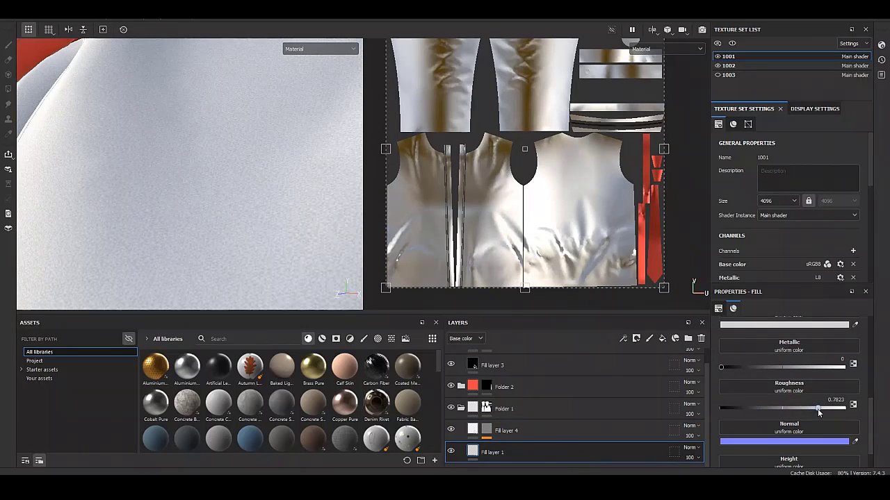
pyautogui.moveTo(217, 225)
pyautogui.keyDown('alt'); pyautogui.mouseDown()
pyautogui.moveTo(141, 236)
pyautogui.moveTo(246, 127)
pyautogui.moveTo(204, 165)
pyautogui.moveTo(219, 179)
pyautogui.mouseUp(); pyautogui.keyUp('alt')
pyautogui.keyDown('alt'); pyautogui.moveTo(219, 178); pyautogui.dragTo(236, 183, button='right'); pyautogui.keyUp('alt')
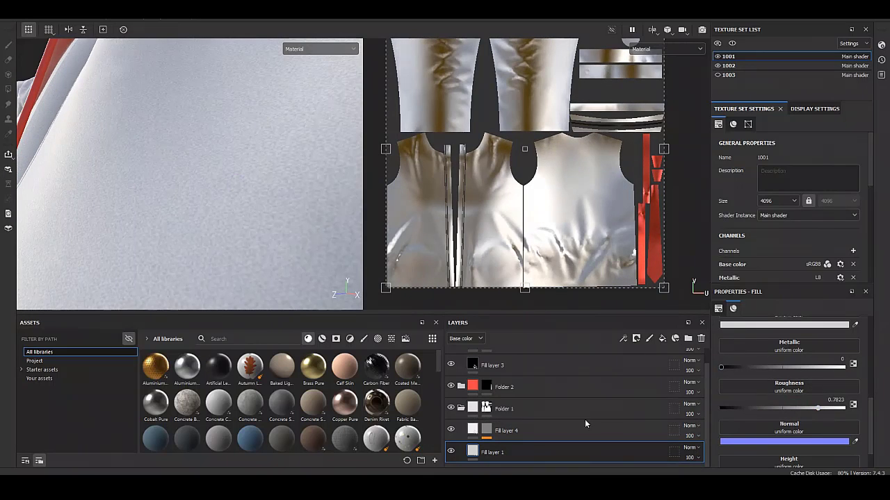
pyautogui.click(586, 427)
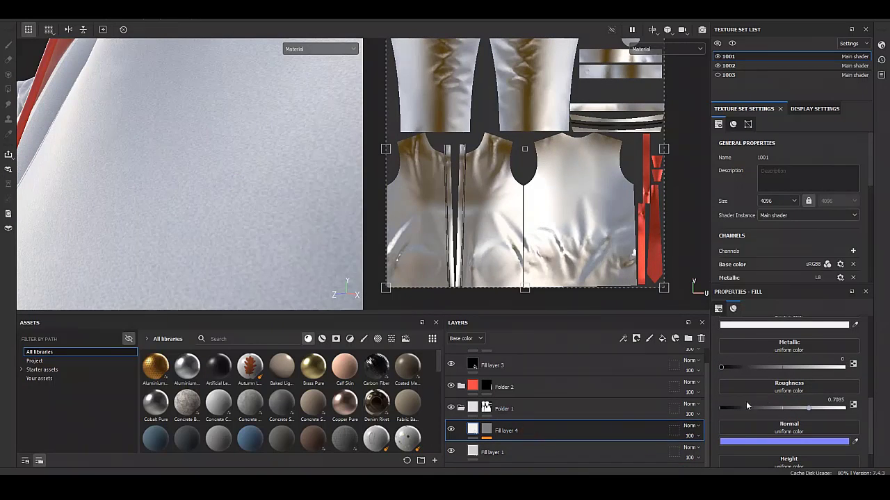
pyautogui.click(726, 408)
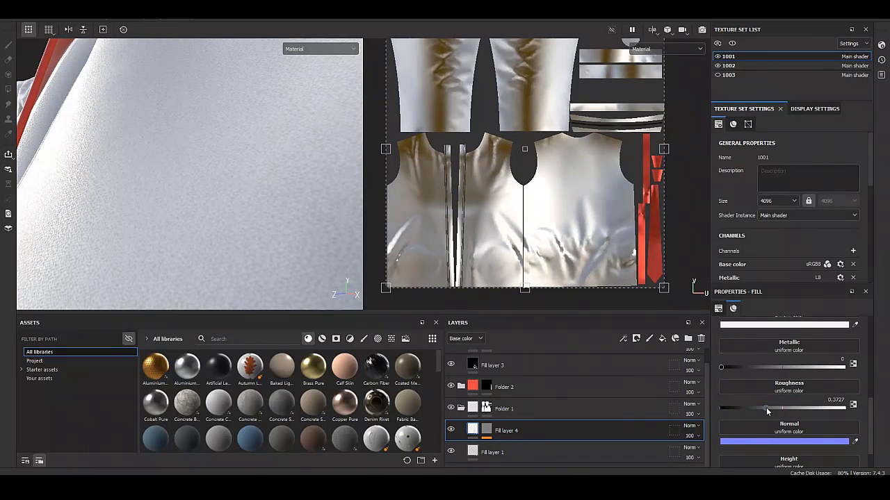
pyautogui.moveTo(766, 408); pyautogui.dragTo(774, 408)
pyautogui.moveTo(178, 194)
pyautogui.keyDown('alt'); pyautogui.mouseDown()
pyautogui.moveTo(109, 193)
pyautogui.moveTo(137, 201)
pyautogui.mouseUp(); pyautogui.keyUp('alt')
pyautogui.keyDown('alt'); pyautogui.moveTo(138, 201); pyautogui.dragTo(232, 246, button='right'); pyautogui.keyUp('alt')
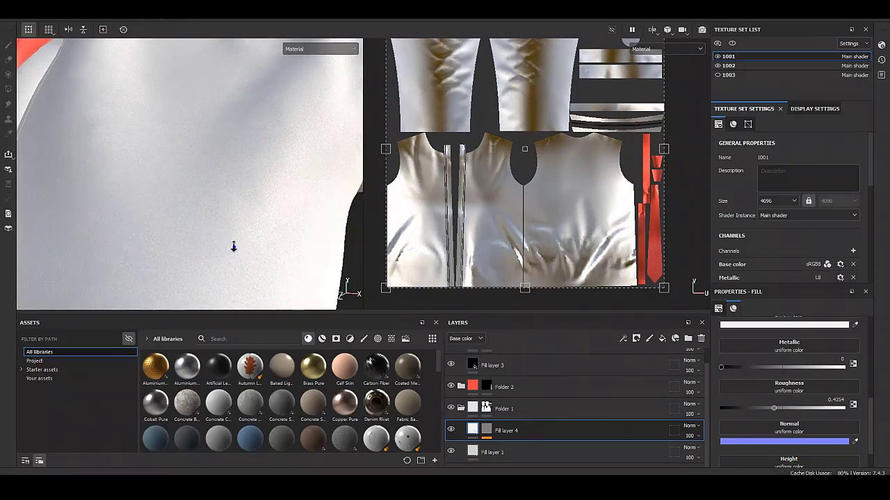
pyautogui.keyDown('alt'); pyautogui.moveTo(232, 246); pyautogui.dragTo(206, 234); pyautogui.keyUp('alt')
# - Add height bump detail to the fabric layer, with height 0.0258
pyautogui.scroll(-2, 783, 447)
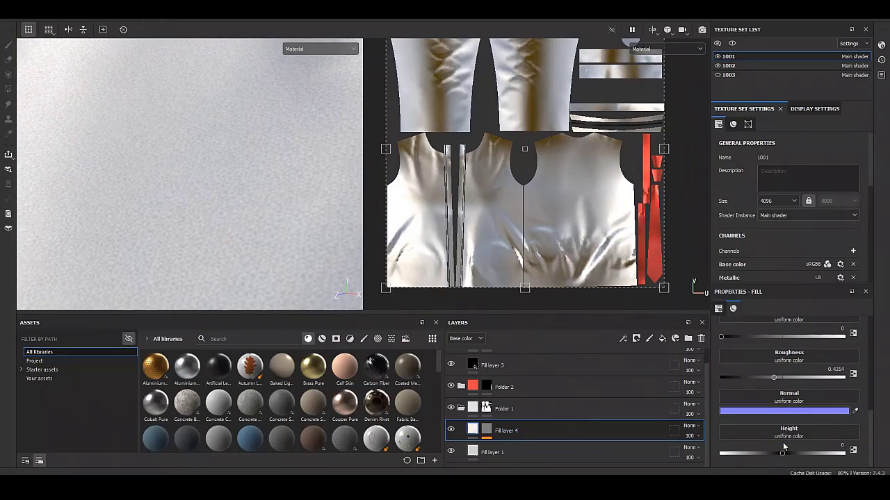
pyautogui.click(786, 454)
pyautogui.moveTo(785, 456); pyautogui.dragTo(783, 454)
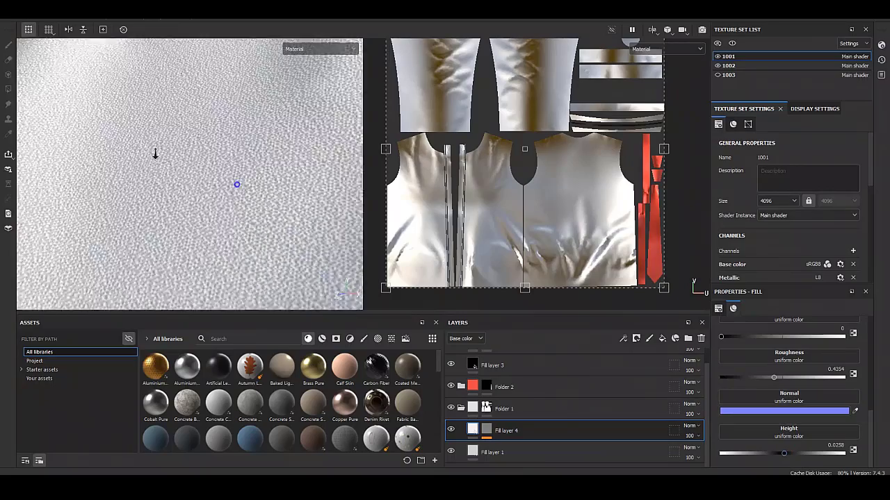
pyautogui.keyDown('alt'); pyautogui.moveTo(155, 153); pyautogui.dragTo(148, 218); pyautogui.keyUp('alt')
pyautogui.keyDown('alt'); pyautogui.moveTo(149, 218); pyautogui.dragTo(274, 167, button='right'); pyautogui.keyUp('alt')
pyautogui.keyDown('alt'); pyautogui.moveTo(274, 167); pyautogui.dragTo(253, 216); pyautogui.keyUp('alt')
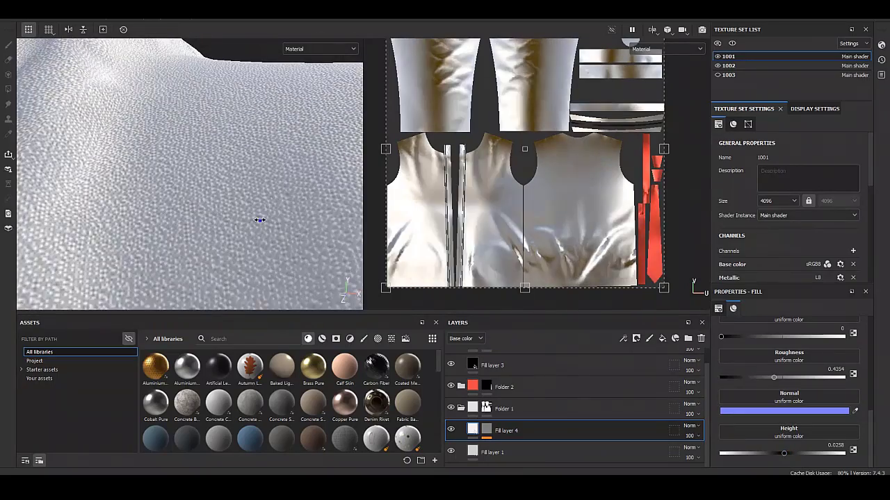
# - Lower Fill layer 4's opacity to 15 to soften the relief, then view the collar
pyautogui.click(586, 433)
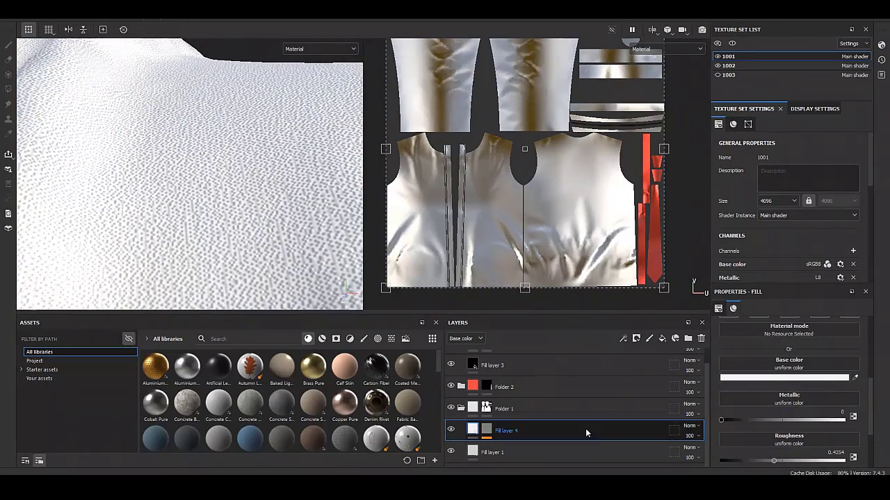
pyautogui.click(699, 438)
pyautogui.moveTo(698, 453); pyautogui.dragTo(697, 455)
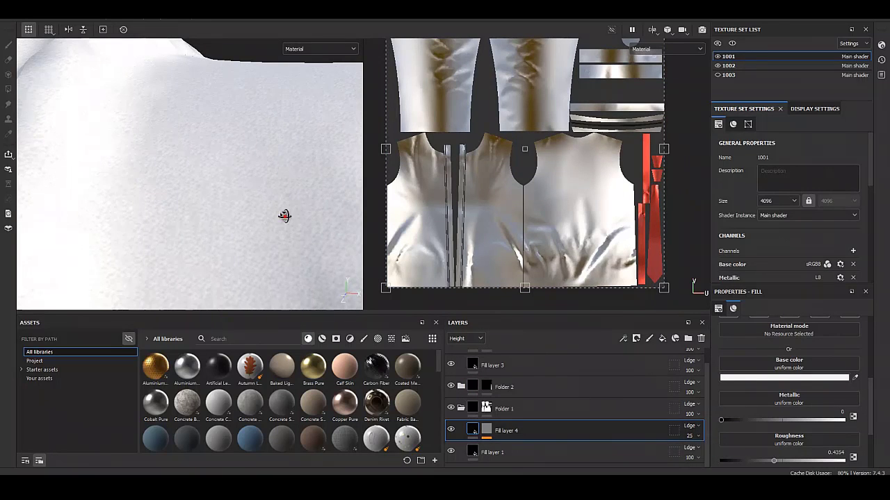
pyautogui.moveTo(284, 215)
pyautogui.keyDown('alt'); pyautogui.mouseDown()
pyautogui.moveTo(290, 167)
pyautogui.moveTo(248, 201)
pyautogui.moveTo(297, 220)
pyautogui.moveTo(264, 174)
pyautogui.mouseUp(); pyautogui.keyUp('alt')
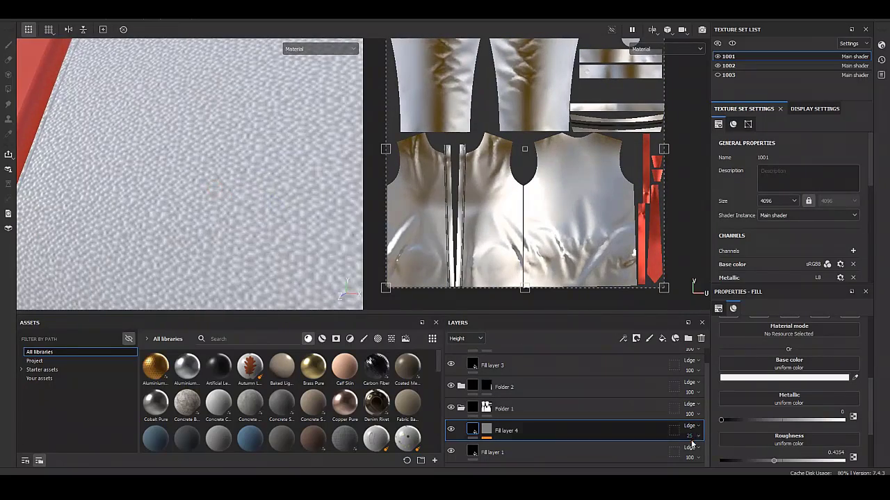
pyautogui.moveTo(693, 452); pyautogui.dragTo(675, 460)
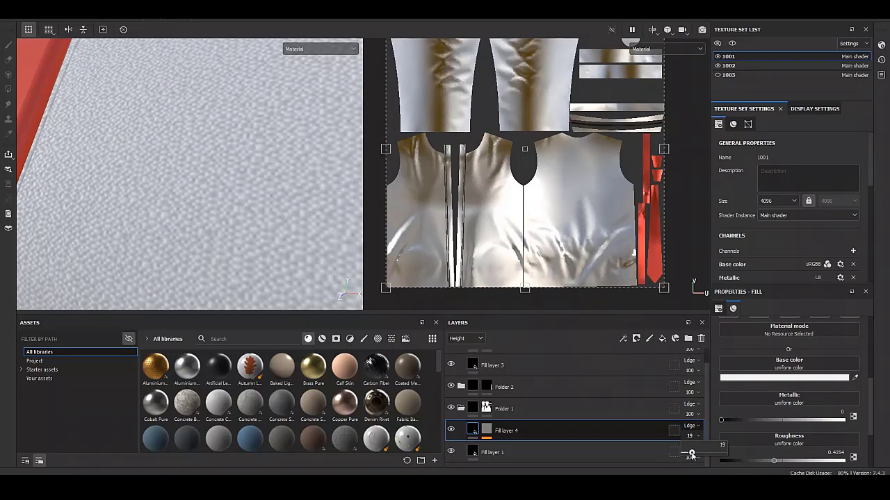
pyautogui.moveTo(692, 456); pyautogui.dragTo(668, 454)
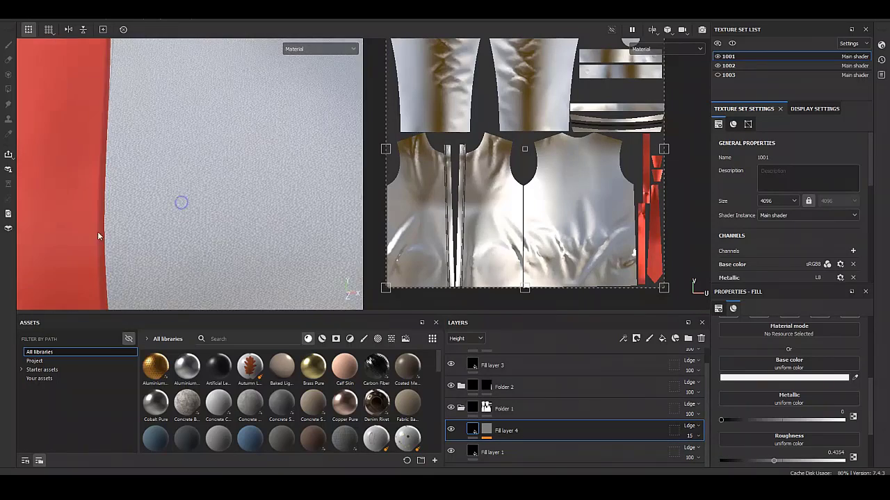
pyautogui.scroll(-5, 181, 201)
pyautogui.keyDown('alt'); pyautogui.moveTo(167, 185); pyautogui.dragTo(250, 220); pyautogui.keyUp('alt')
pyautogui.scroll(4, 250, 220)
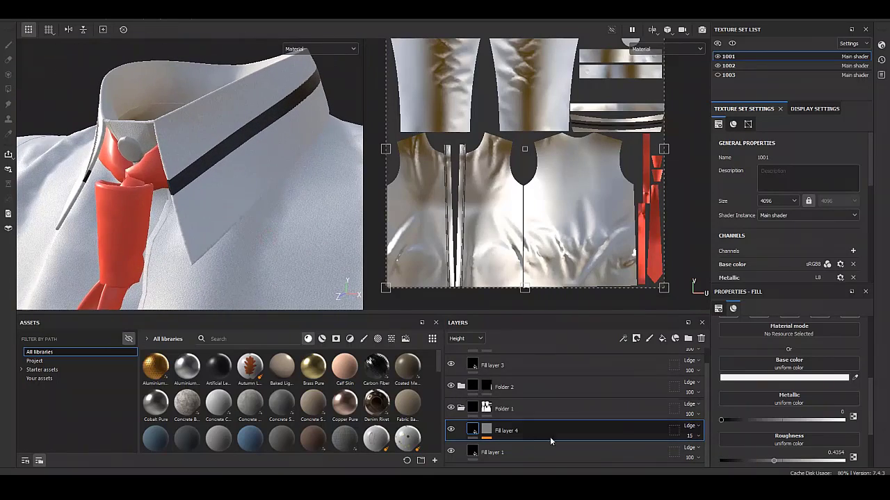
# - Give Fill layer 5 a black mask with a UV Border Distance generator (Balance 0.03, Distance 0.05) plus a Blur filter
pyautogui.rightClick(489, 428)
pyautogui.click(489, 428)
pyautogui.rightClick(489, 428)
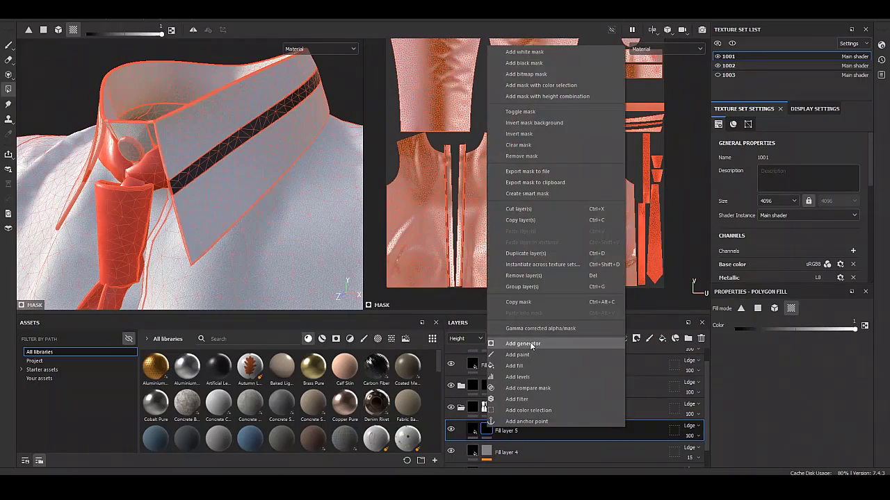
pyautogui.click(521, 344)
pyautogui.click(791, 333)
pyautogui.click(796, 427)
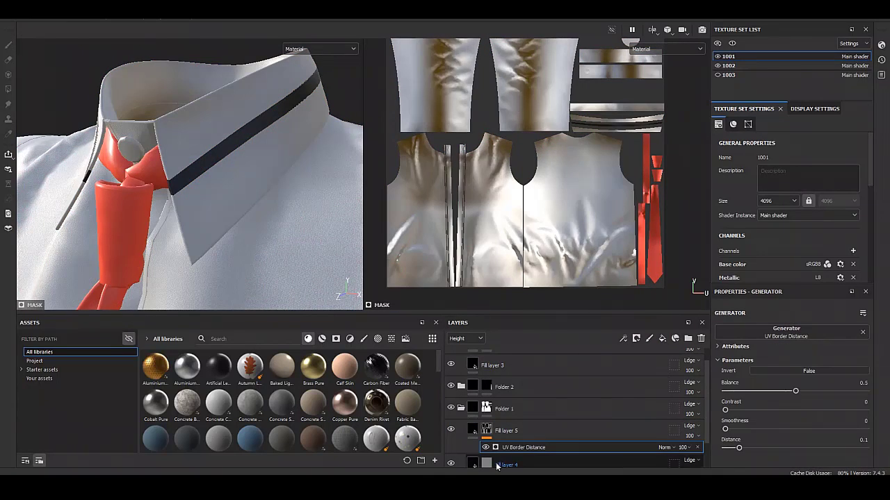
pyautogui.keyDown('alt'); pyautogui.click(486, 430); pyautogui.keyUp('alt')
pyautogui.moveTo(795, 391); pyautogui.dragTo(729, 391)
pyautogui.moveTo(739, 447); pyautogui.dragTo(731, 449)
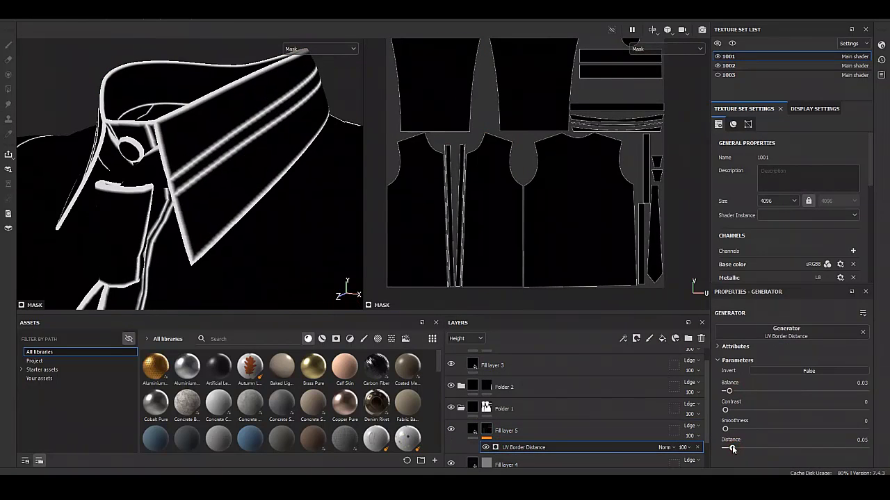
pyautogui.rightClick(515, 450)
pyautogui.click(560, 410)
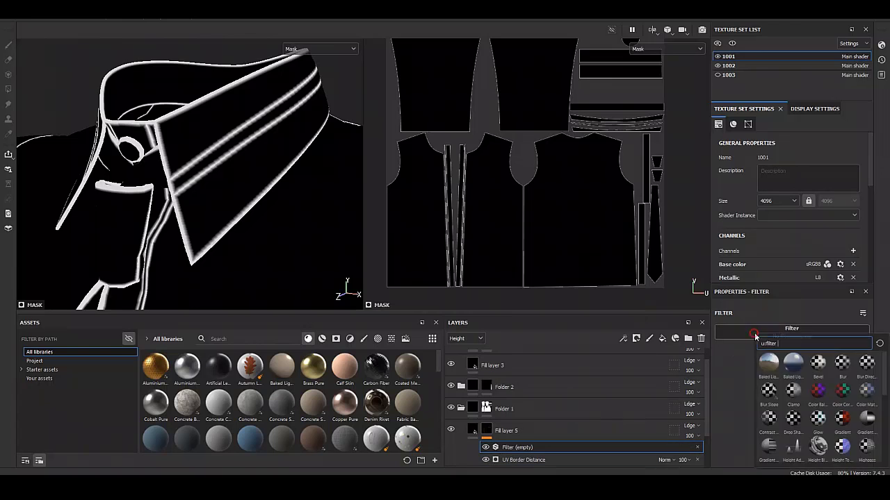
pyautogui.click(818, 445)
# - Make Fill layer 5 height-only by disabling color, metal and roughness, then set height around 0.0037
pyautogui.click(497, 434)
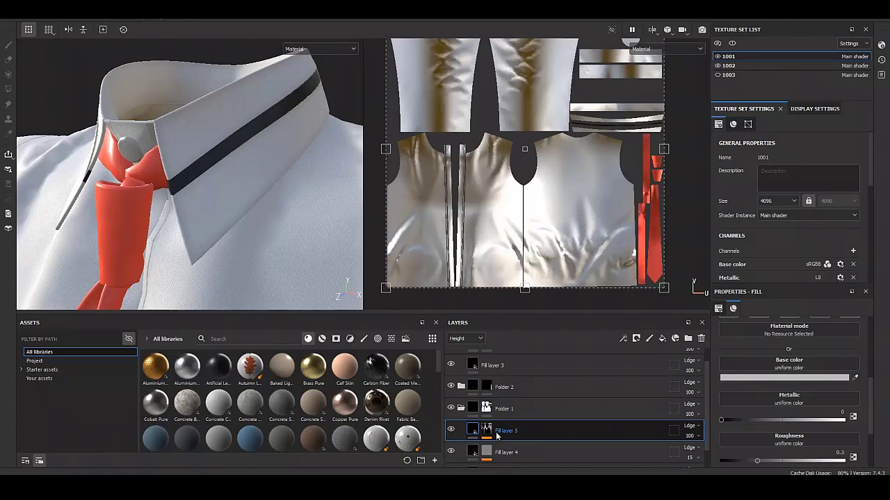
pyautogui.scroll(2, 733, 404)
pyautogui.click(729, 344)
pyautogui.click(758, 344)
pyautogui.click(789, 344)
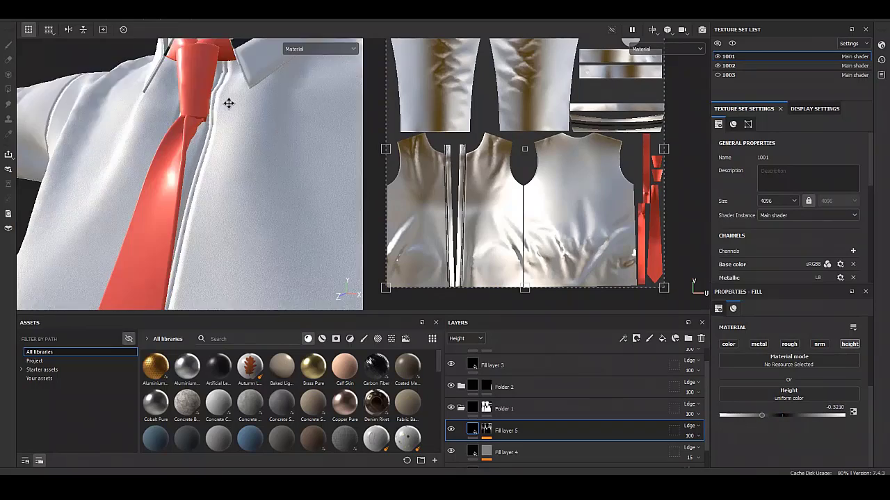
pyautogui.moveTo(229, 99)
pyautogui.keyDown('alt'); pyautogui.mouseDown()
pyautogui.moveTo(292, 176)
pyautogui.moveTo(235, 206)
pyautogui.mouseUp(); pyautogui.keyUp('alt')
pyautogui.scroll(5, 235, 206)
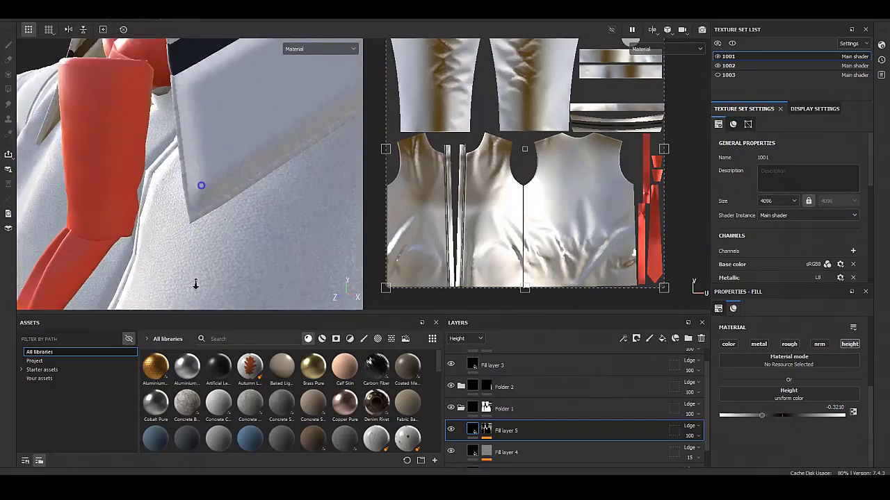
pyautogui.scroll(3, 223, 213)
pyautogui.moveTo(763, 415)
pyautogui.mouseDown()
pyautogui.moveTo(711, 415)
pyautogui.moveTo(846, 424)
pyautogui.moveTo(789, 424)
pyautogui.mouseUp()
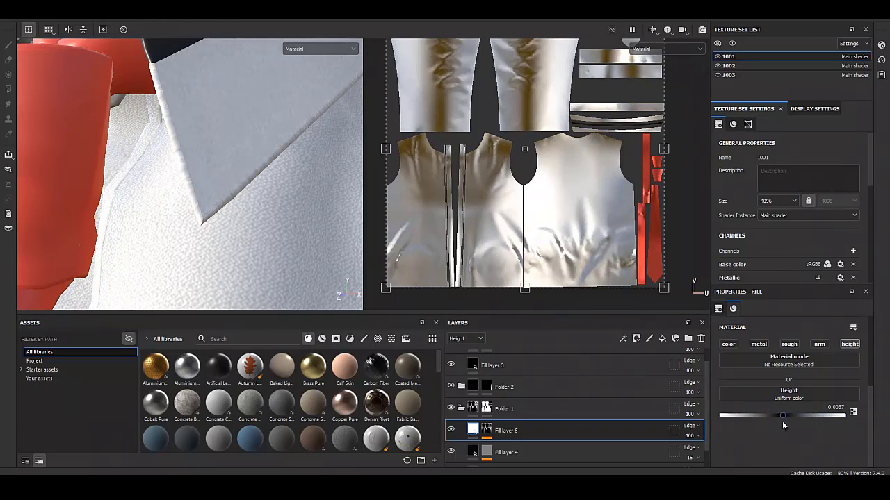
# - Check Fill layer 5's mask and adjust its Blur filter intensity to 0.95
pyautogui.click(486, 431)
pyautogui.scroll(-3, 236, 225)
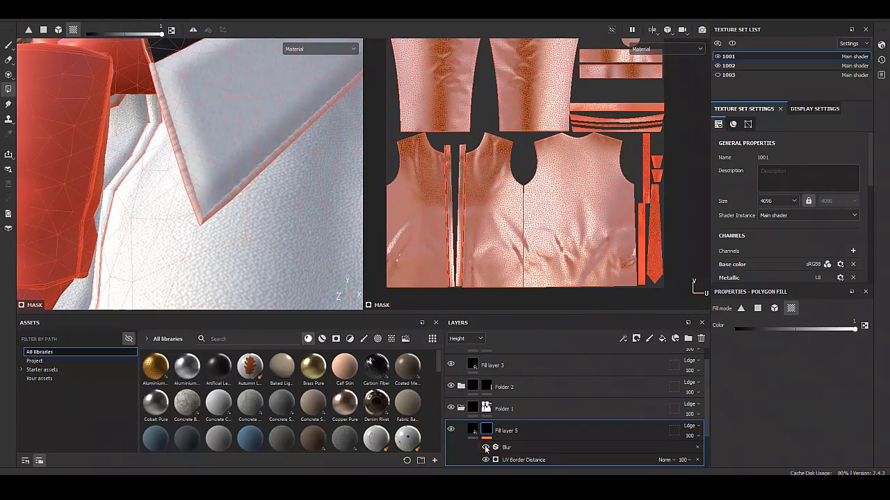
pyautogui.moveTo(236, 225)
pyautogui.keyDown('alt'); pyautogui.mouseDown()
pyautogui.moveTo(199, 198)
pyautogui.moveTo(221, 219)
pyautogui.mouseUp(); pyautogui.keyUp('alt')
pyautogui.click(473, 430)
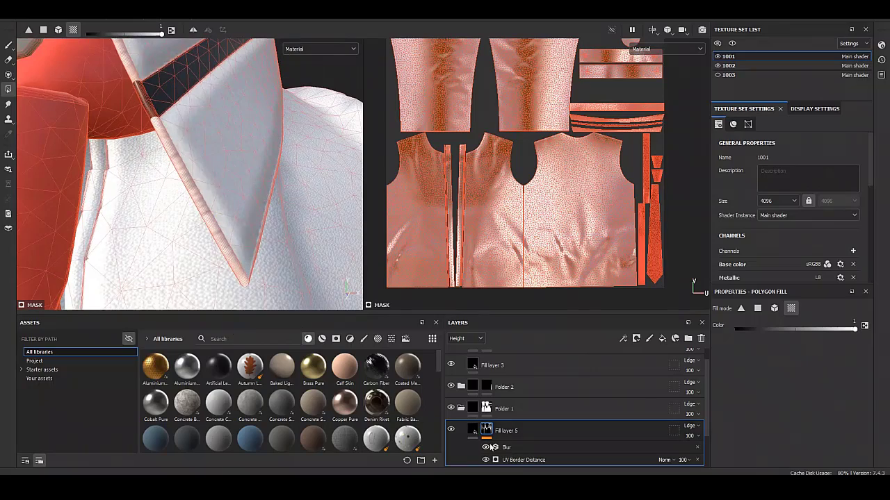
pyautogui.scroll(-3, 209, 190)
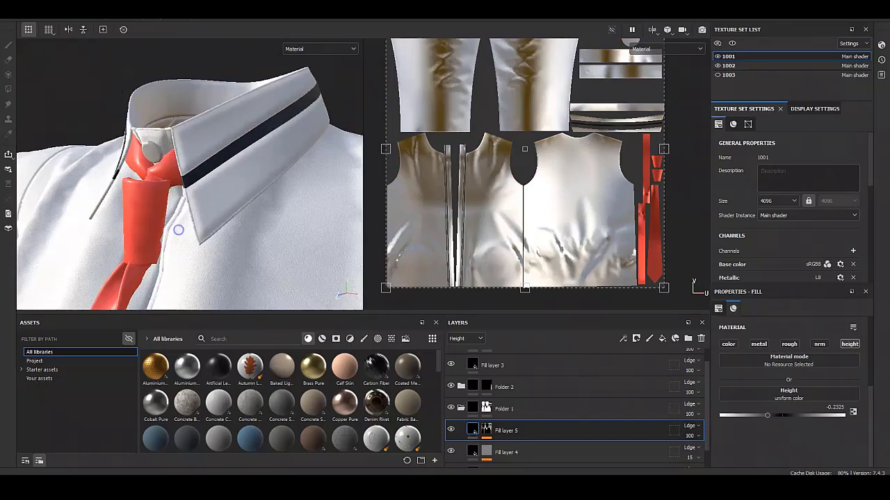
pyautogui.moveTo(178, 228)
pyautogui.keyDown('alt'); pyautogui.mouseDown()
pyautogui.moveTo(201, 215)
pyautogui.moveTo(199, 207)
pyautogui.mouseUp(); pyautogui.keyUp('alt')
pyautogui.scroll(3, 201, 216)
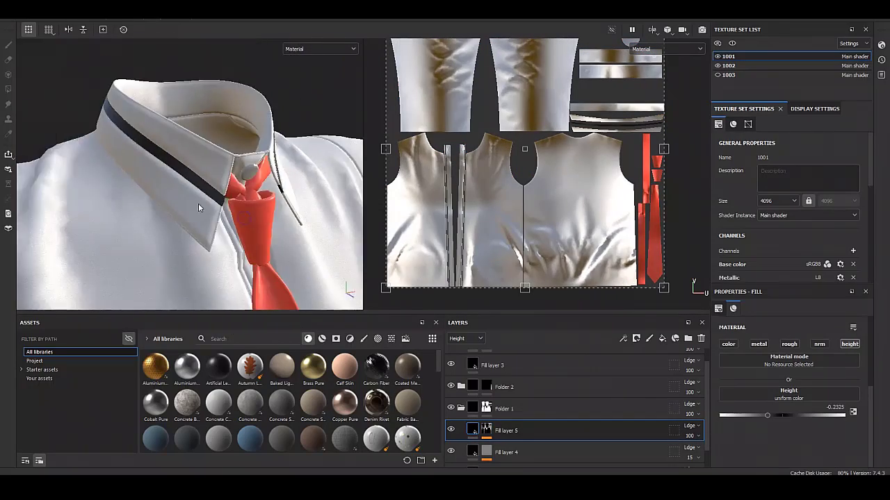
pyautogui.scroll(-5, 198, 207)
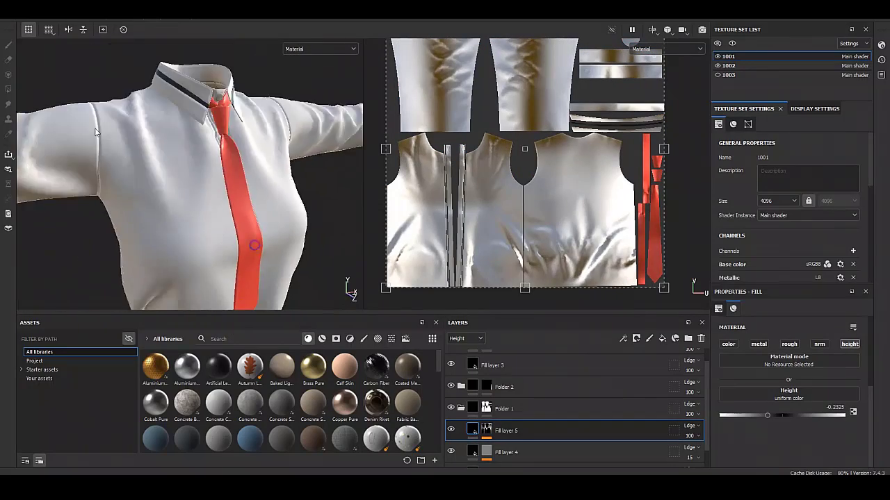
pyautogui.scroll(4, 123, 134)
pyautogui.scroll(3, 123, 135)
pyautogui.click(486, 430)
pyautogui.click(524, 448)
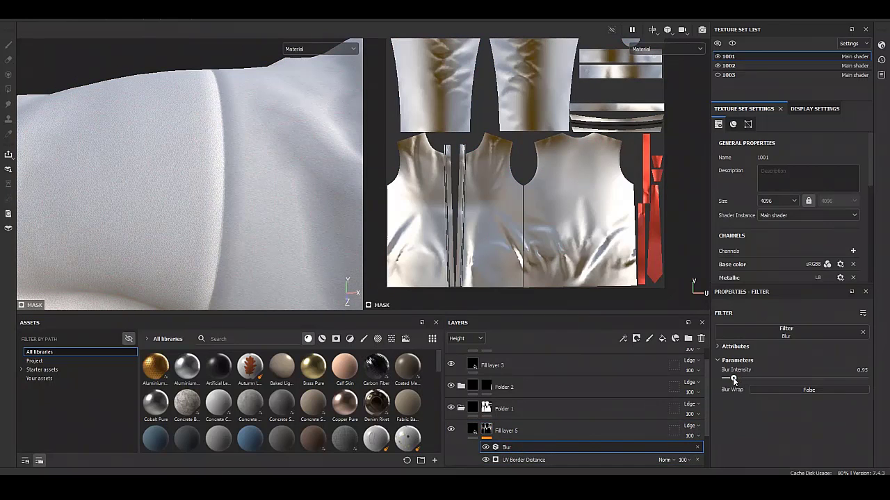
pyautogui.click(552, 433)
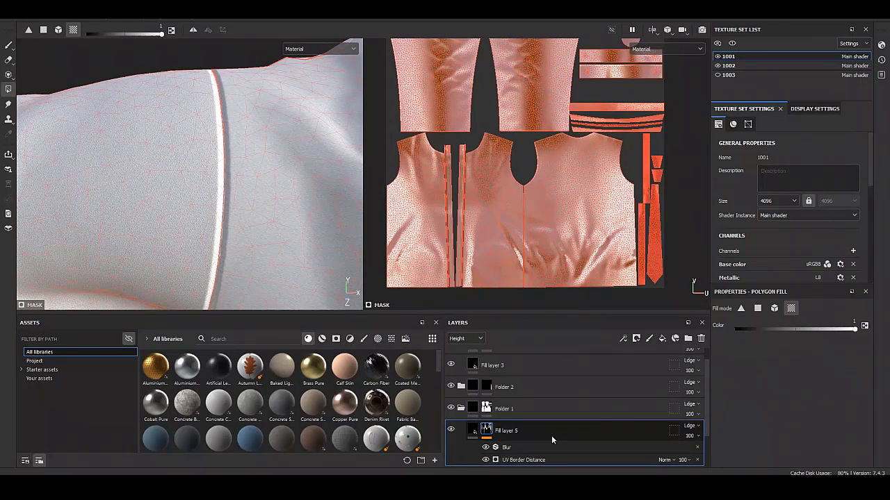
# - Orbit around the shirt front, tie knot and collar edge to inspect the indented seam grooves
pyautogui.scroll(-3, 74, 165)
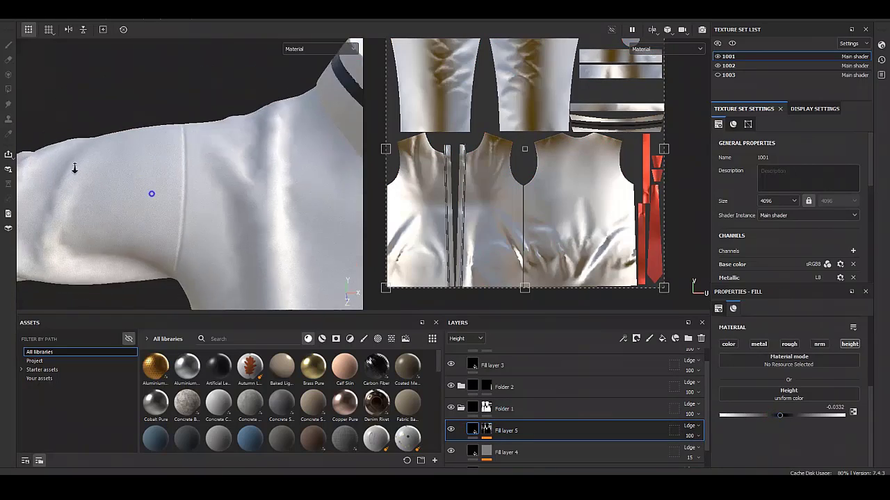
pyautogui.moveTo(74, 165)
pyautogui.keyDown('alt'); pyautogui.mouseDown()
pyautogui.moveTo(218, 173)
pyautogui.moveTo(212, 212)
pyautogui.mouseUp(); pyautogui.keyUp('alt')
pyautogui.scroll(4, 212, 212)
pyautogui.scroll(-3, 212, 212)
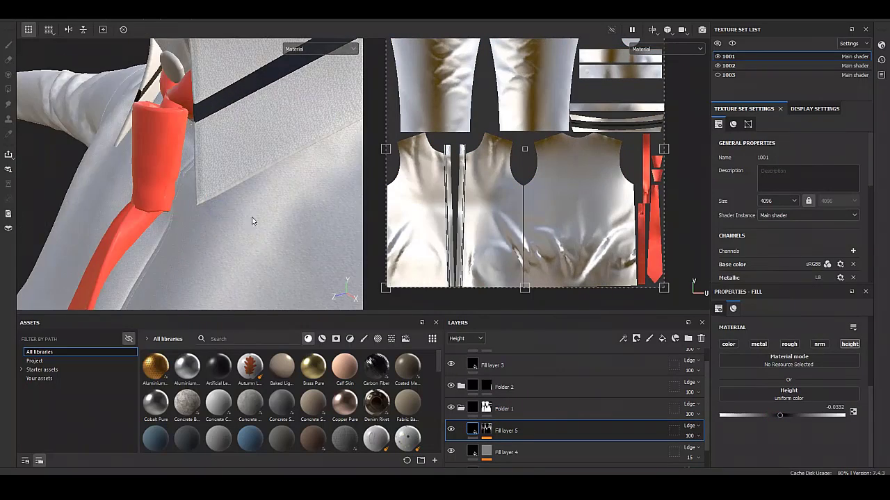
pyautogui.scroll(-2, 250, 220)
pyautogui.keyDown('alt'); pyautogui.moveTo(260, 133); pyautogui.dragTo(229, 229); pyautogui.keyUp('alt')
pyautogui.keyDown('alt'); pyautogui.moveTo(229, 229); pyautogui.dragTo(235, 259, button='middle'); pyautogui.keyUp('alt')
pyautogui.moveTo(235, 259)
pyautogui.keyDown('alt'); pyautogui.mouseDown()
pyautogui.moveTo(135, 188)
pyautogui.moveTo(294, 193)
pyautogui.moveTo(234, 163)
pyautogui.mouseUp(); pyautogui.keyUp('alt')
pyautogui.scroll(4, 234, 163)
pyautogui.moveTo(266, 258)
pyautogui.keyDown('alt'); pyautogui.mouseDown()
pyautogui.moveTo(274, 163)
pyautogui.moveTo(216, 143)
pyautogui.moveTo(248, 189)
pyautogui.moveTo(257, 169)
pyautogui.mouseUp(); pyautogui.keyUp('alt')
pyautogui.scroll(-2, 216, 144)
pyautogui.scroll(3, 268, 196)
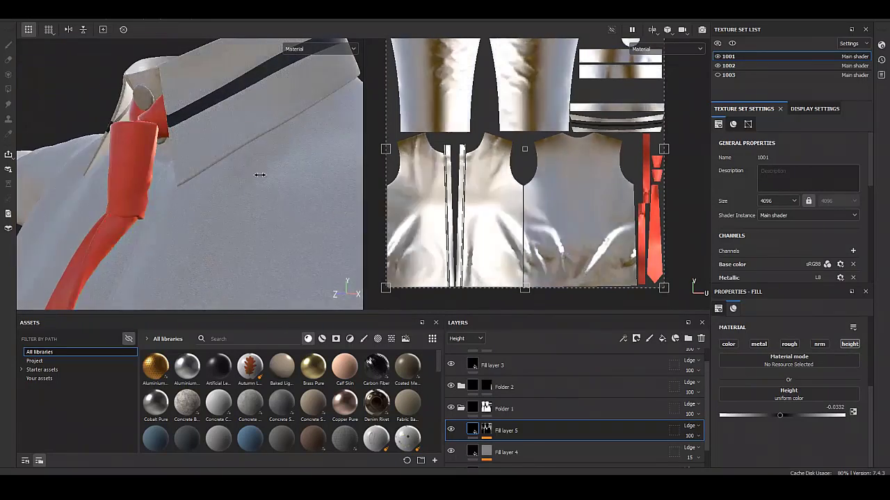
pyautogui.scroll(3, 257, 159)
pyautogui.scroll(2, 262, 194)
pyautogui.keyDown('alt'); pyautogui.moveTo(262, 194); pyautogui.dragTo(255, 190, button='right'); pyautogui.keyUp('alt')
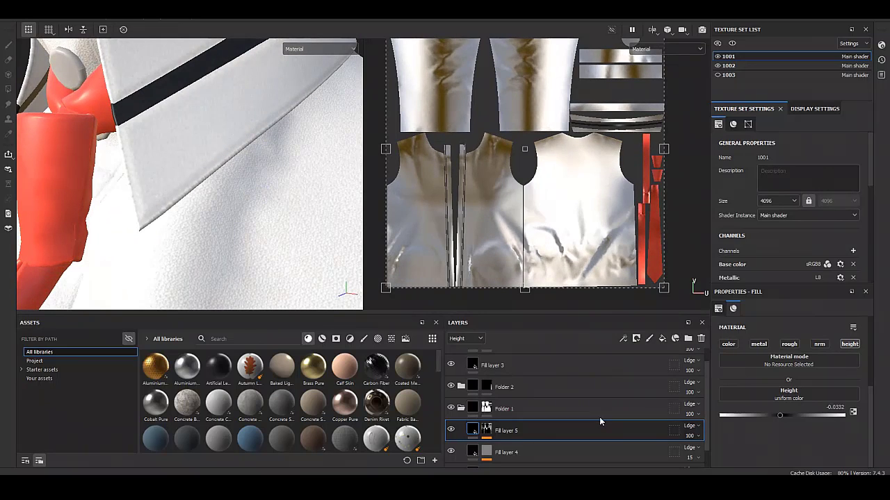
pyautogui.scroll(-1, 549, 404)
# - Switch the layer stack display to the Base color channel and reselect Fill layer 5
pyautogui.click(549, 430)
pyautogui.click(465, 339)
pyautogui.click(459, 351)
pyautogui.click(581, 408)
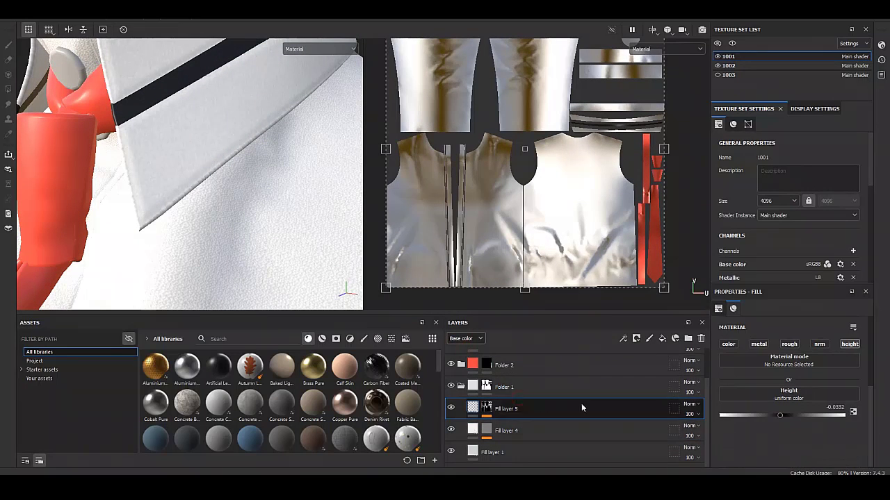
# - Add Fill layer 6 with a black mask and a Fill effect using the Mesh 1 grayscale
pyautogui.click(662, 338)
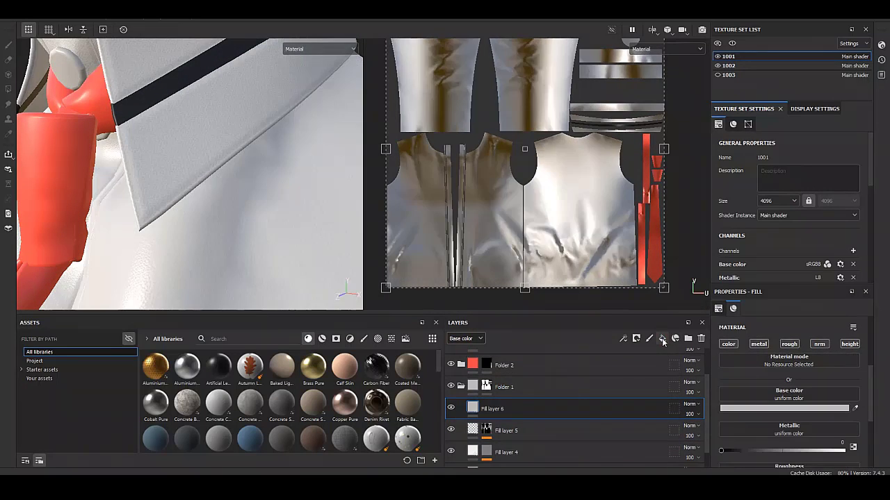
pyautogui.rightClick(473, 410)
pyautogui.click(528, 160)
pyautogui.rightClick(489, 411)
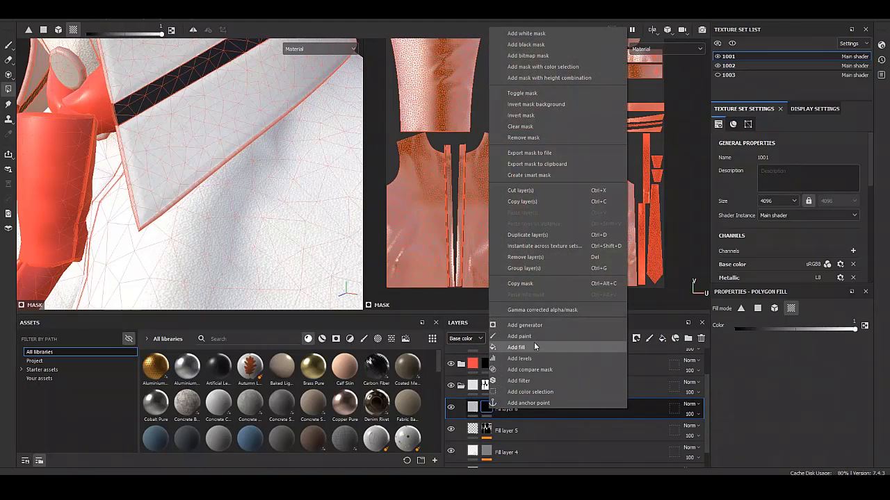
pyautogui.click(518, 406)
pyautogui.click(789, 343)
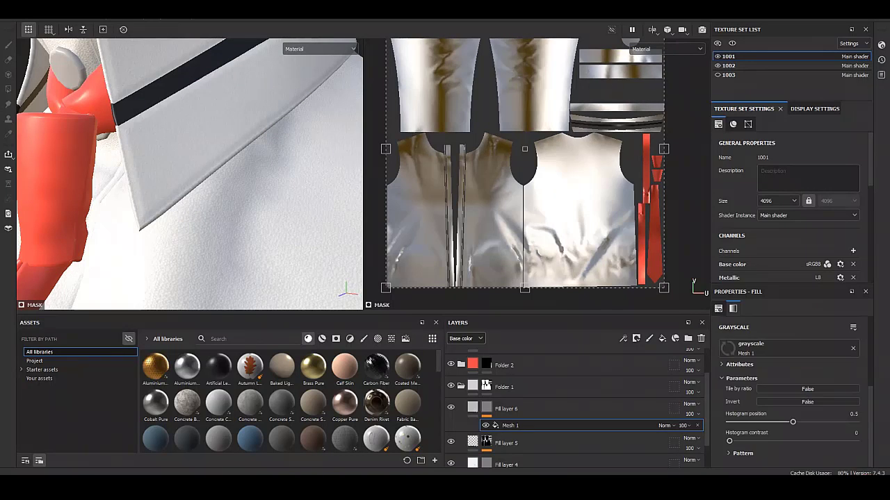
# - Raise the Mesh 1 fill's UV Scale to about 40 and Histogram position to 0.75
pyautogui.keyDown('alt'); pyautogui.click(487, 408); pyautogui.keyUp('alt')
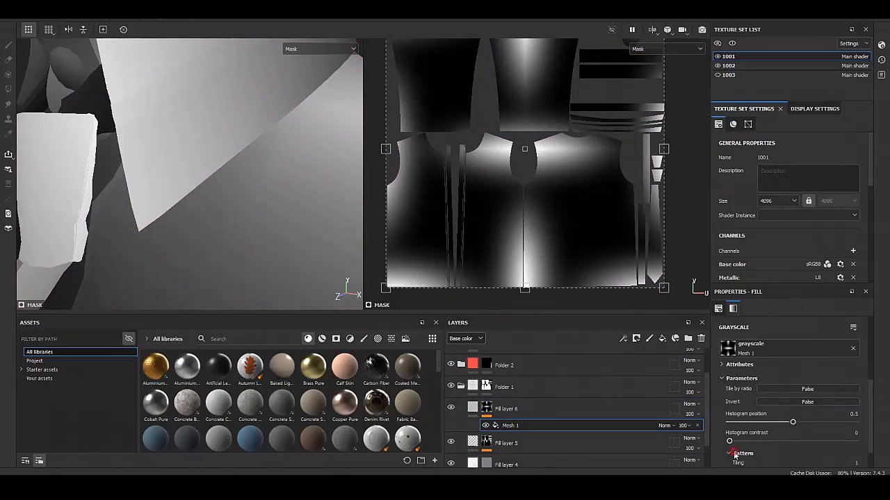
pyautogui.scroll(-1, 736, 451)
pyautogui.scroll(3, 791, 419)
pyautogui.moveTo(749, 353)
pyautogui.mouseDown()
pyautogui.moveTo(784, 353)
pyautogui.moveTo(768, 353)
pyautogui.mouseUp()
pyautogui.scroll(-2, 793, 417)
pyautogui.moveTo(793, 449); pyautogui.dragTo(824, 450)
pyautogui.scroll(-2, 760, 452)
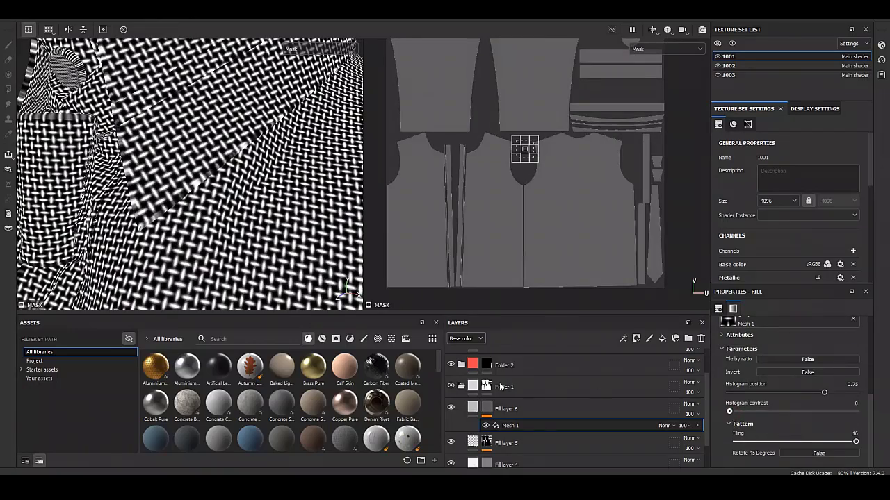
pyautogui.scroll(3, 792, 389)
pyautogui.moveTo(770, 326); pyautogui.dragTo(786, 326)
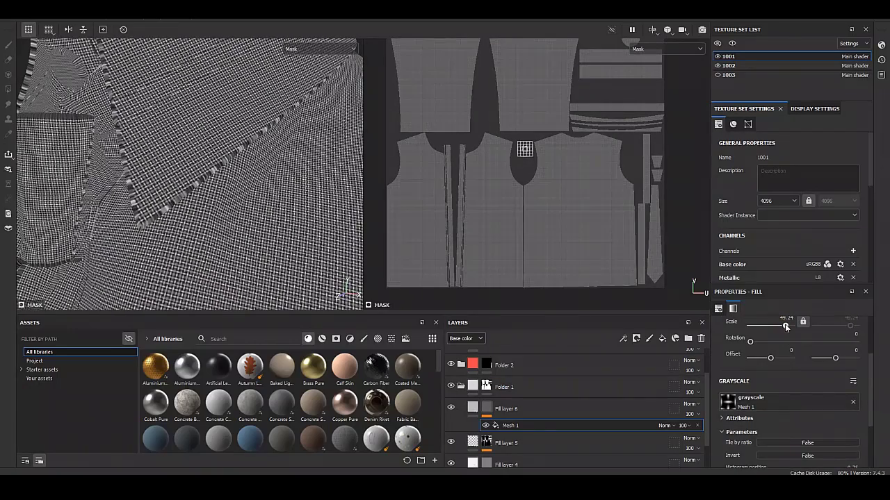
pyautogui.click(486, 403)
pyautogui.keyDown('alt'); pyautogui.moveTo(213, 143); pyautogui.dragTo(242, 235); pyautogui.keyUp('alt')
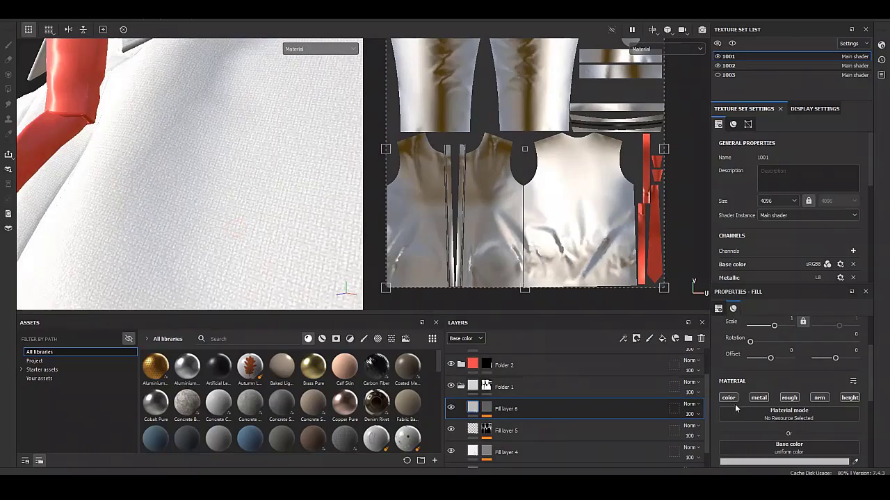
# - Temporarily enable Fill layer 6's color channel and base colour picker while inspecting the fabric weave
pyautogui.scroll(-2, 823, 418)
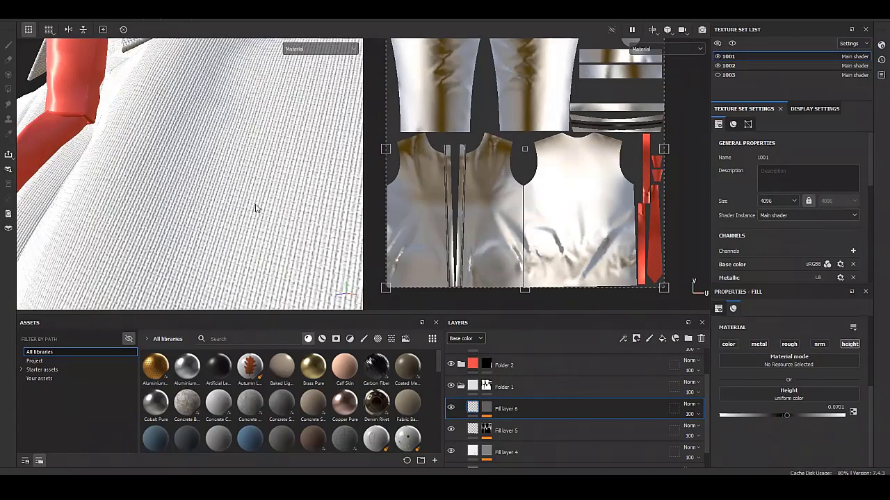
pyautogui.scroll(-5, 254, 204)
pyautogui.keyDown('alt'); pyautogui.moveTo(129, 192); pyautogui.dragTo(258, 180); pyautogui.keyUp('alt')
pyautogui.scroll(5, 258, 181)
pyautogui.scroll(2, 227, 194)
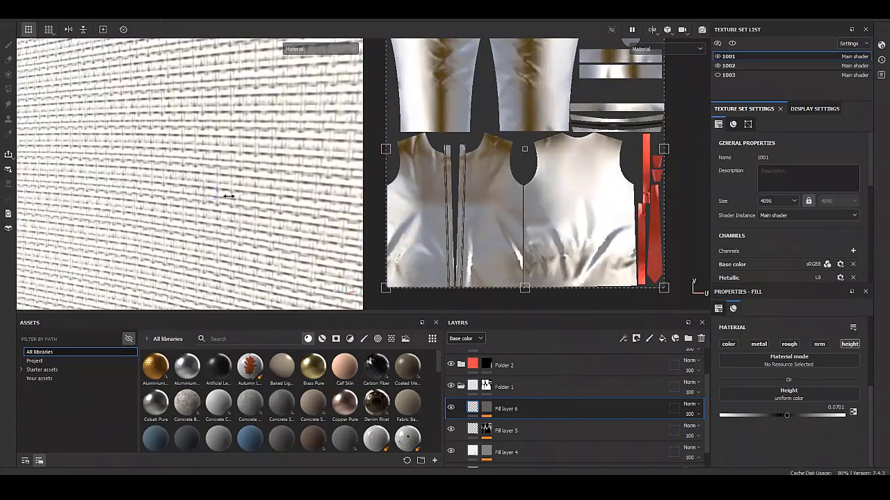
pyautogui.click(727, 344)
pyautogui.click(806, 408)
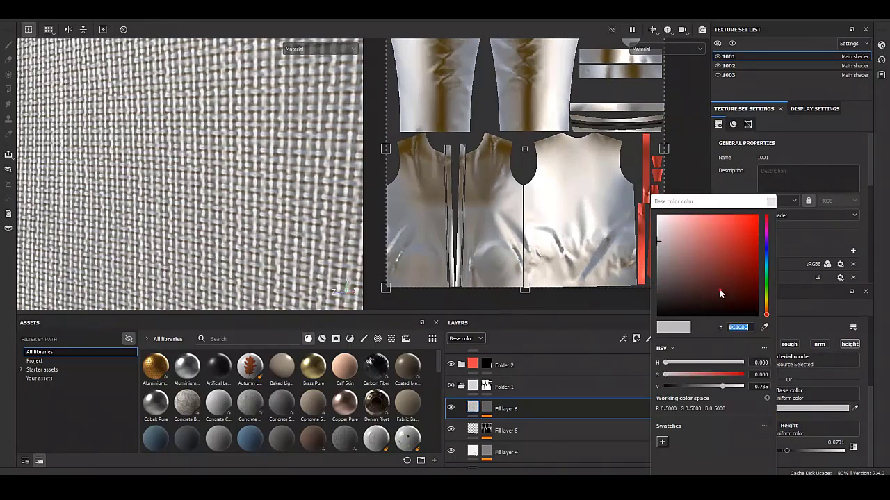
pyautogui.scroll(-3, 194, 174)
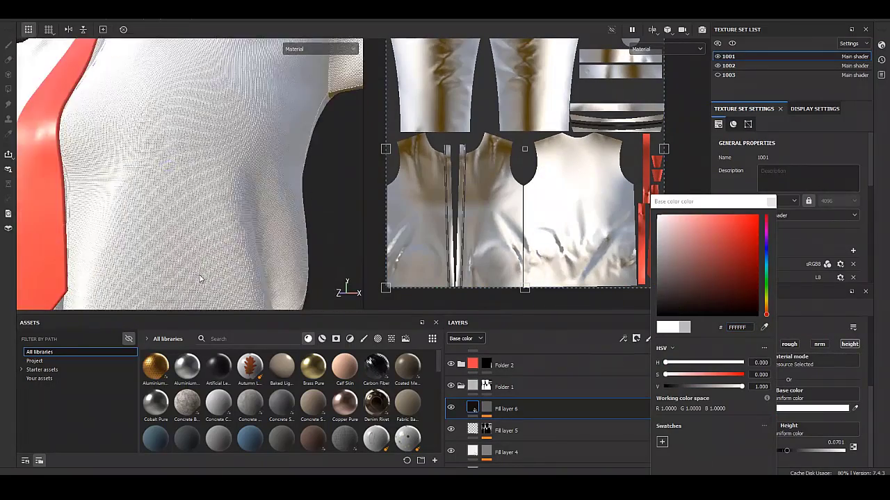
pyautogui.keyDown('alt'); pyautogui.moveTo(194, 173); pyautogui.dragTo(115, 155); pyautogui.keyUp('alt')
pyautogui.scroll(2, 218, 191)
pyautogui.scroll(2, 217, 191)
pyautogui.keyDown('shift'); pyautogui.moveTo(238, 205); pyautogui.dragTo(268, 219, button='right'); pyautogui.keyUp('shift')
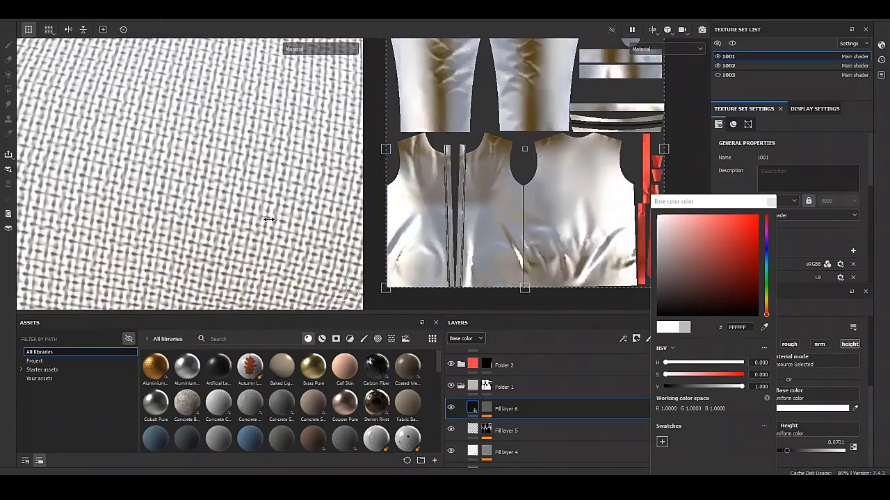
# - Make Fill layer 6 height-only at 0.0554 and lower its opacity to 36 in the Height view
pyautogui.click(729, 345)
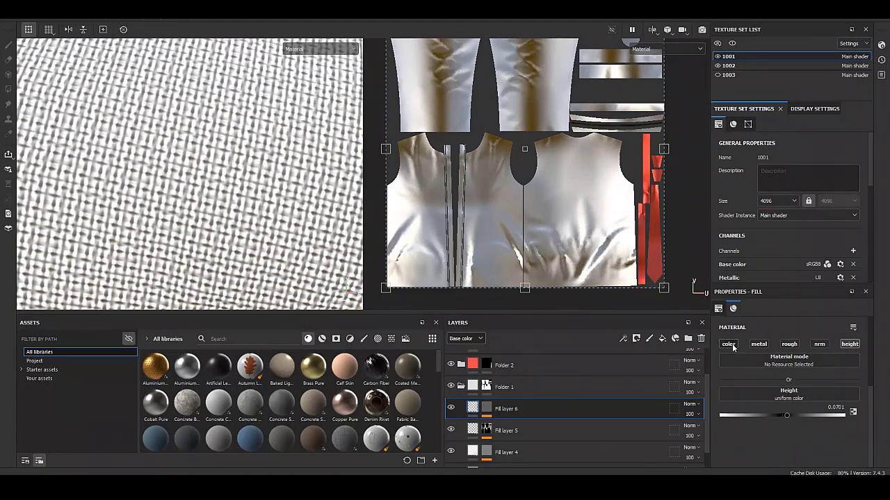
pyautogui.moveTo(792, 416); pyautogui.dragTo(786, 417)
pyautogui.click(456, 388)
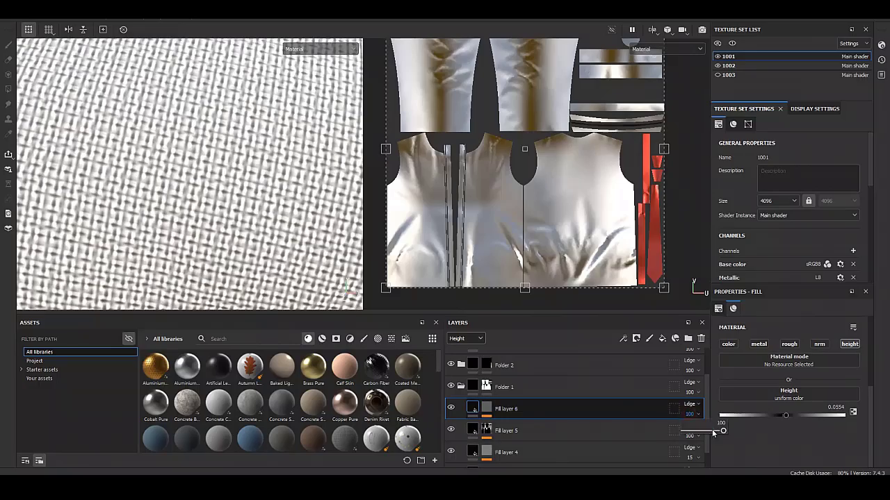
pyautogui.moveTo(690, 414); pyautogui.dragTo(698, 432)
pyautogui.scroll(-5, 175, 276)
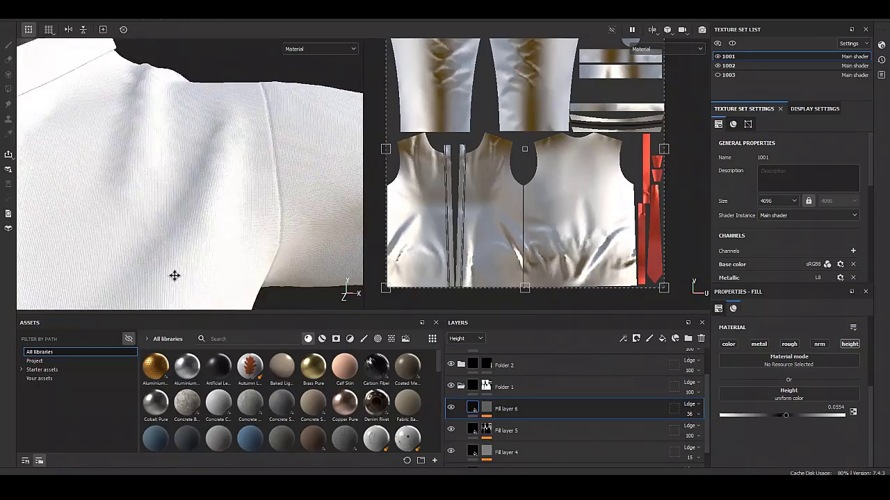
pyautogui.scroll(5, 222, 173)
pyautogui.click(488, 412)
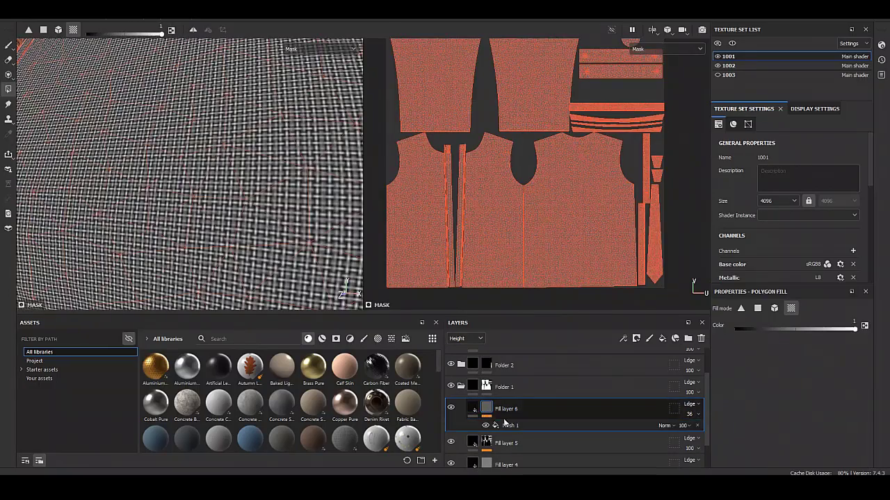
# - Add a Warp filter above Mesh 1 with Intensity 0.01 and Source Tiling 7.25
pyautogui.click(504, 424)
pyautogui.rightClick(506, 424)
pyautogui.click(537, 394)
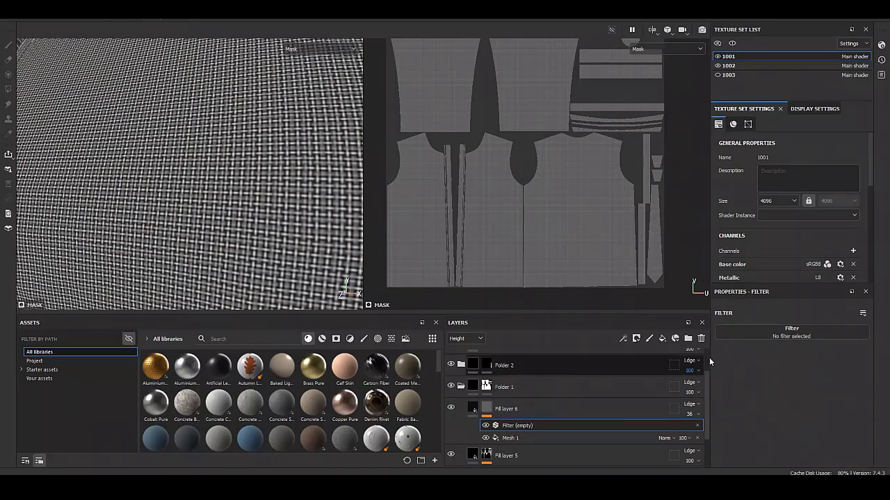
pyautogui.click(783, 331)
pyautogui.click(852, 413)
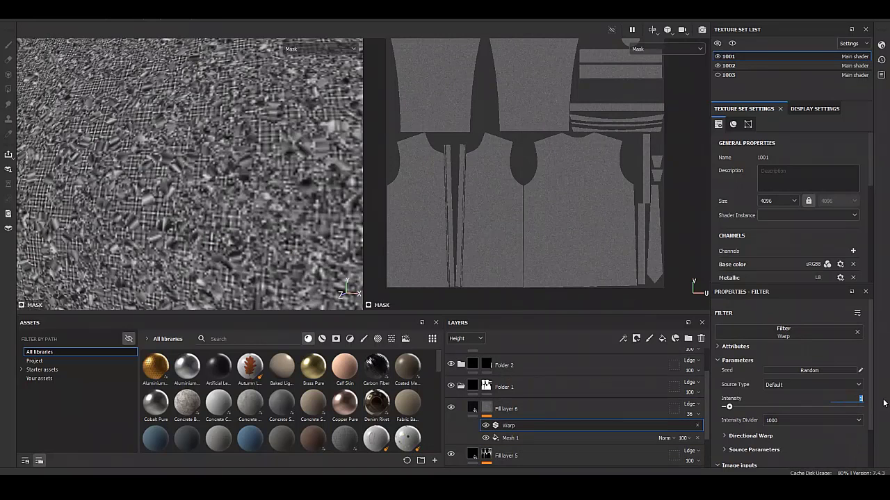
pyautogui.write('.1')
pyautogui.press('Return')
pyautogui.click(754, 449)
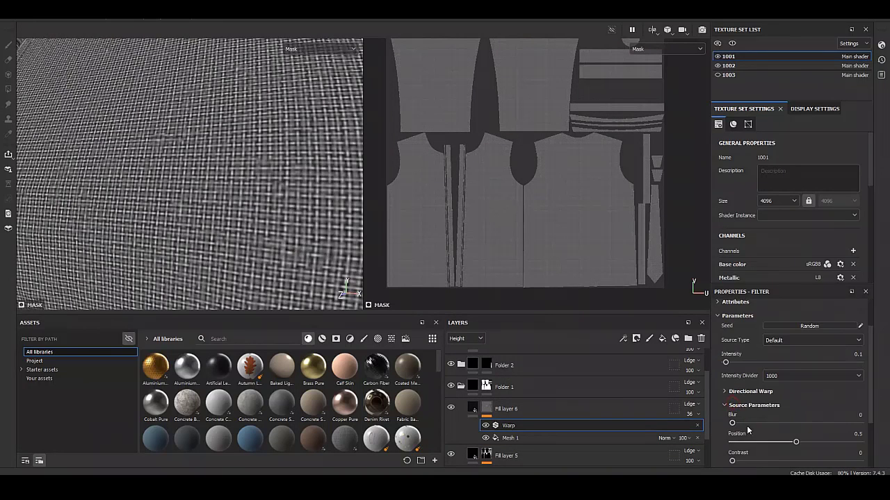
pyautogui.scroll(-3, 741, 429)
pyautogui.moveTo(762, 424)
pyautogui.mouseDown()
pyautogui.moveTo(783, 426)
pyautogui.moveTo(759, 425)
pyautogui.mouseUp()
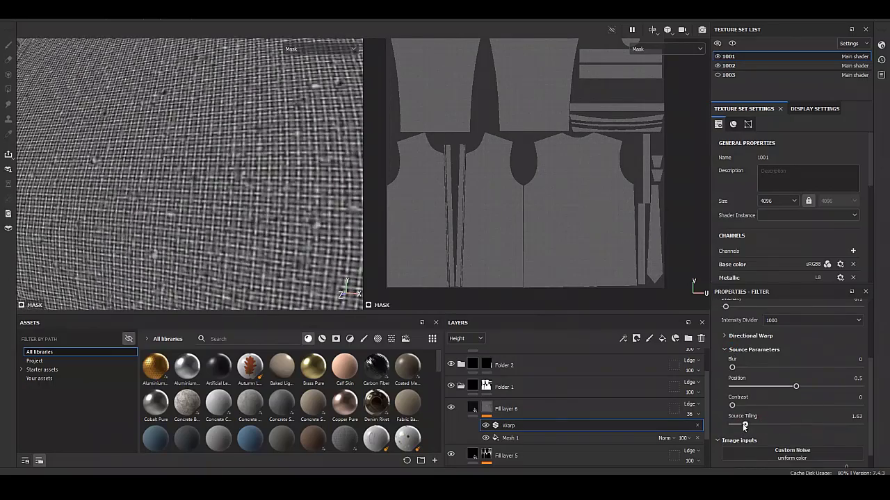
pyautogui.scroll(3, 829, 388)
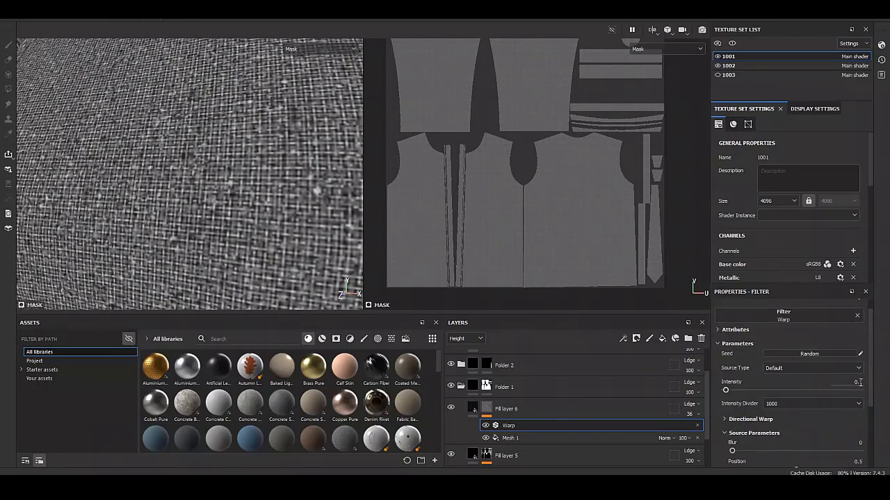
pyautogui.write('.01')
pyautogui.press('Return')
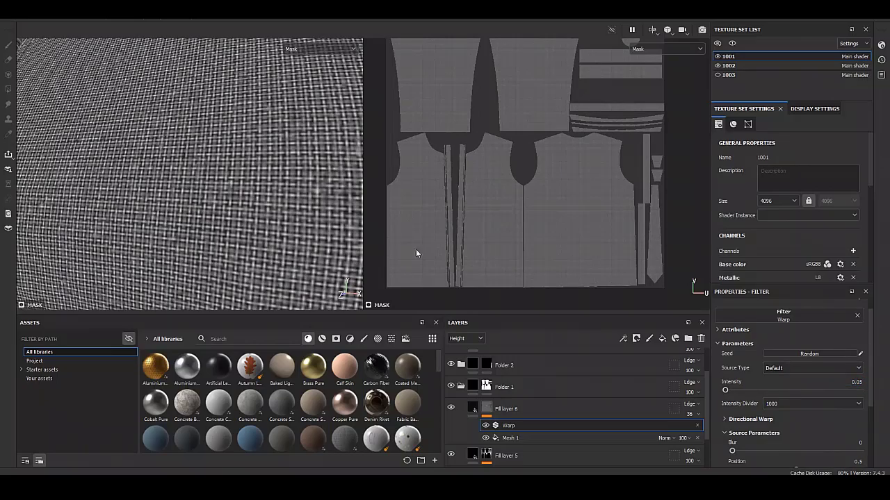
# - Review the Warp result on the collar and tie, then add new Fill layer 7
pyautogui.scroll(-3, 71, 137)
pyautogui.scroll(-3, 71, 137)
pyautogui.scroll(3, 174, 208)
pyautogui.scroll(3, 277, 287)
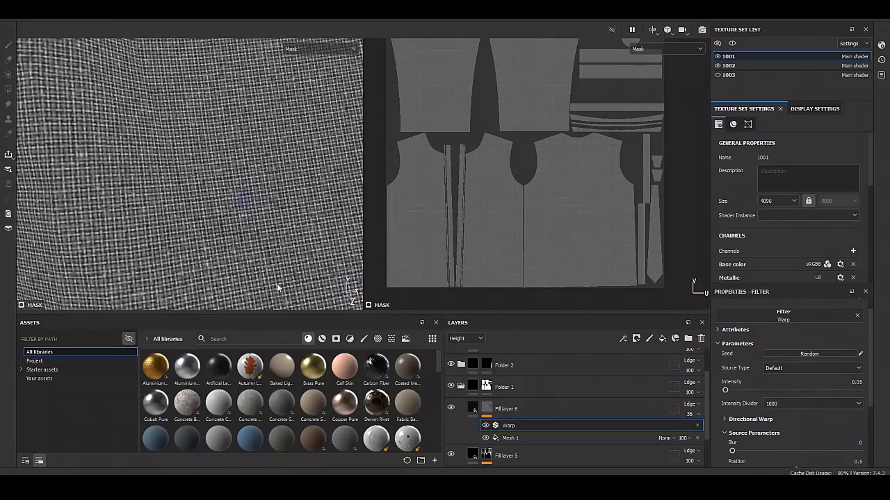
pyautogui.click(473, 409)
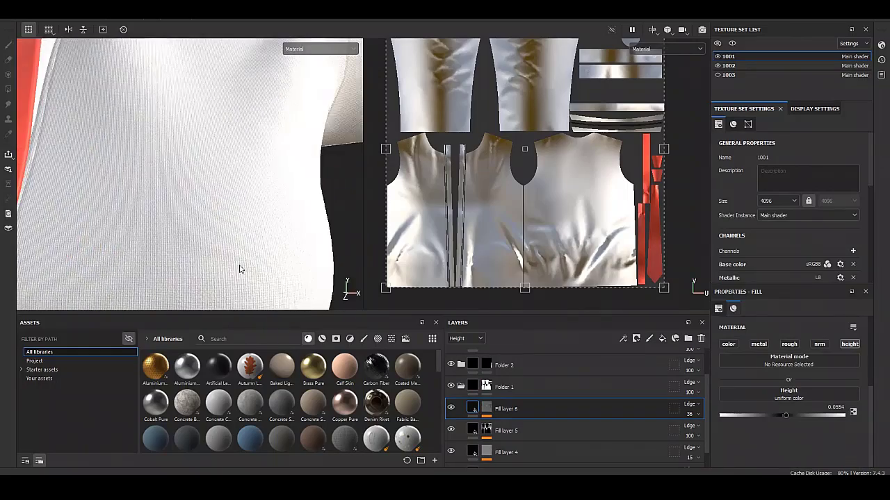
pyautogui.click(475, 411)
pyautogui.click(508, 426)
pyautogui.scroll(-2, 764, 389)
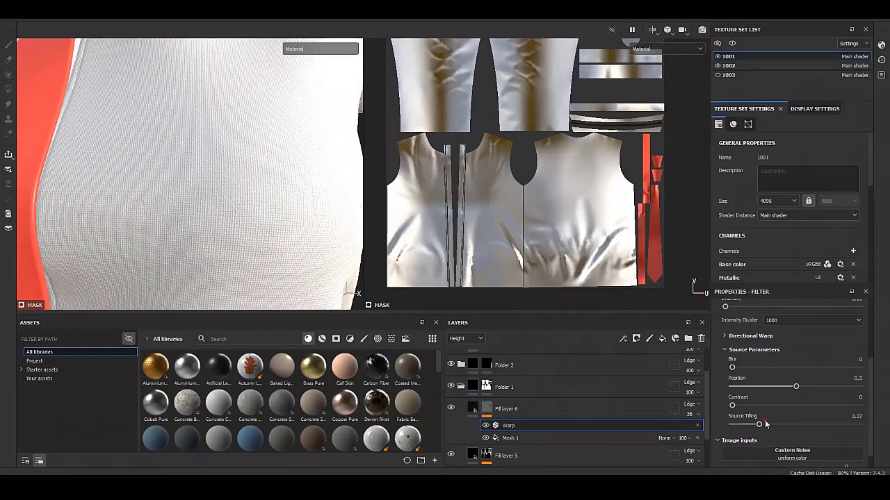
pyautogui.scroll(-3, 81, 171)
pyautogui.scroll(-3, 198, 232)
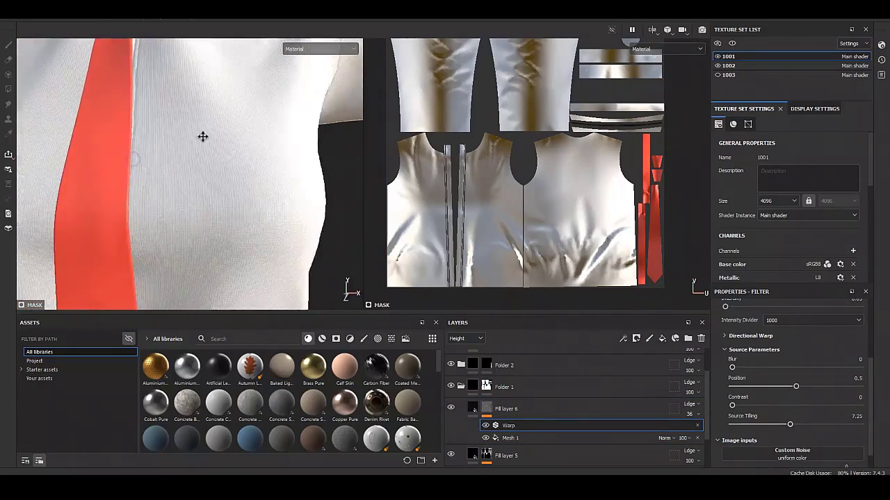
pyautogui.keyDown('alt'); pyautogui.moveTo(202, 136); pyautogui.dragTo(268, 289); pyautogui.keyUp('alt')
pyautogui.scroll(4, 211, 134)
pyautogui.moveTo(211, 134)
pyautogui.keyDown('alt'); pyautogui.mouseDown()
pyautogui.moveTo(299, 127)
pyautogui.moveTo(257, 137)
pyautogui.moveTo(236, 160)
pyautogui.mouseUp(); pyautogui.keyUp('alt')
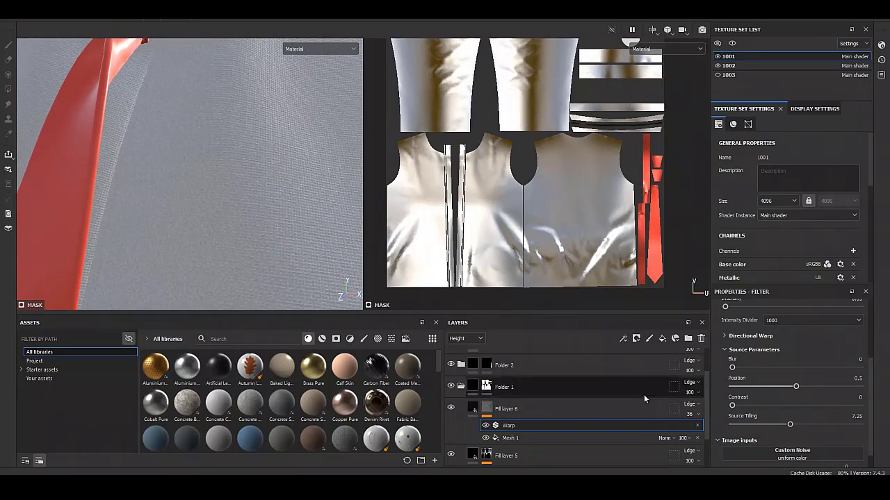
pyautogui.click(663, 339)
pyautogui.rightClick(469, 411)
# - Mask Fill layer 7 with Directional Noise 4 at scale 2 and a new random angle
pyautogui.click(501, 137)
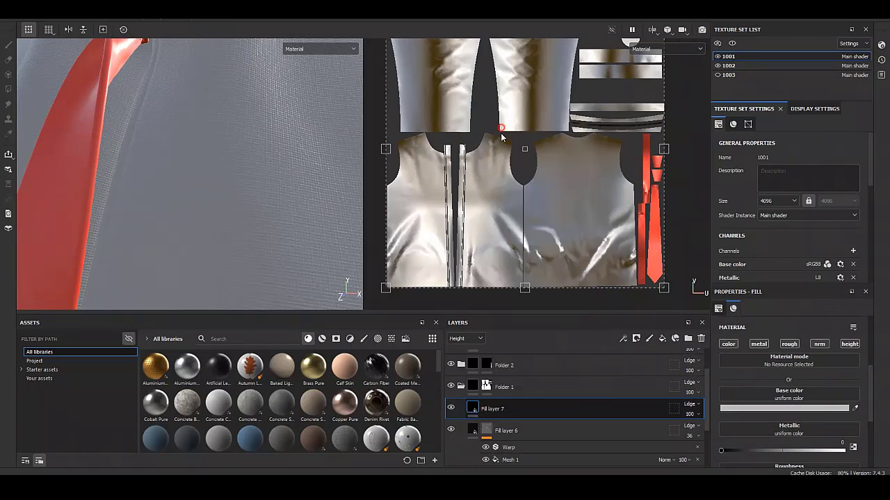
pyautogui.rightClick(486, 409)
pyautogui.click(530, 332)
pyautogui.click(789, 342)
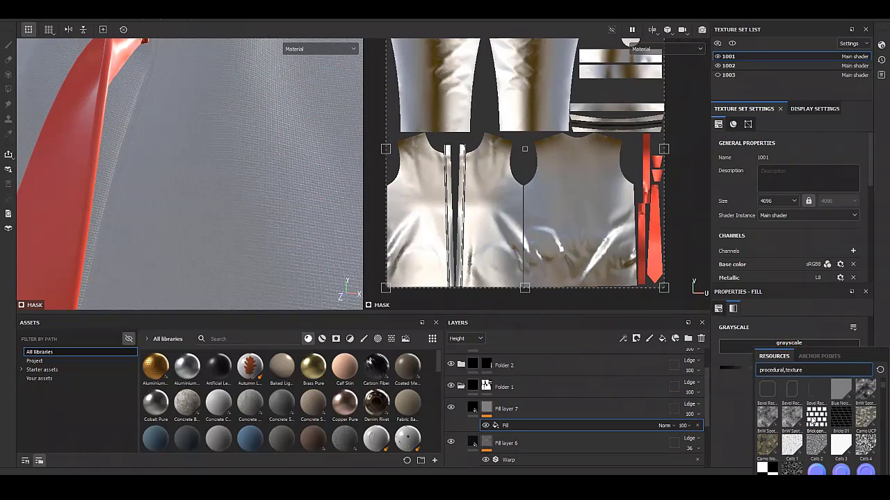
pyautogui.scroll(-3, 812, 420)
pyautogui.scroll(-3, 818, 422)
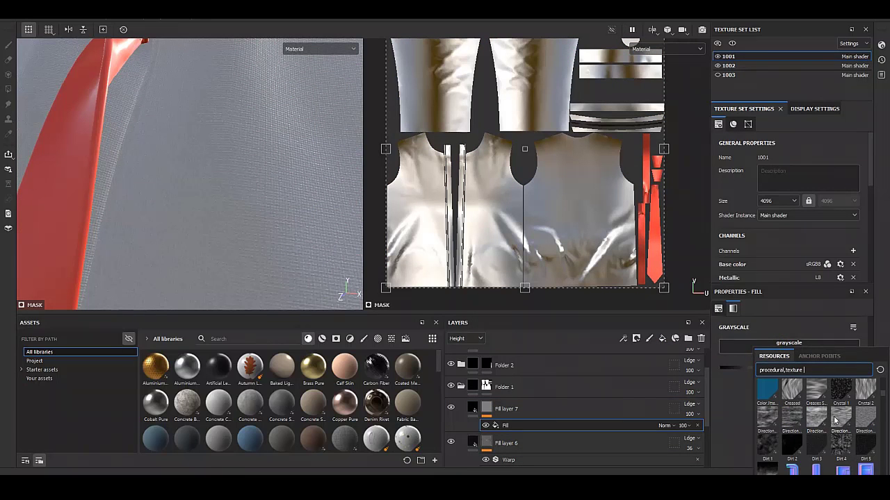
pyautogui.click(848, 421)
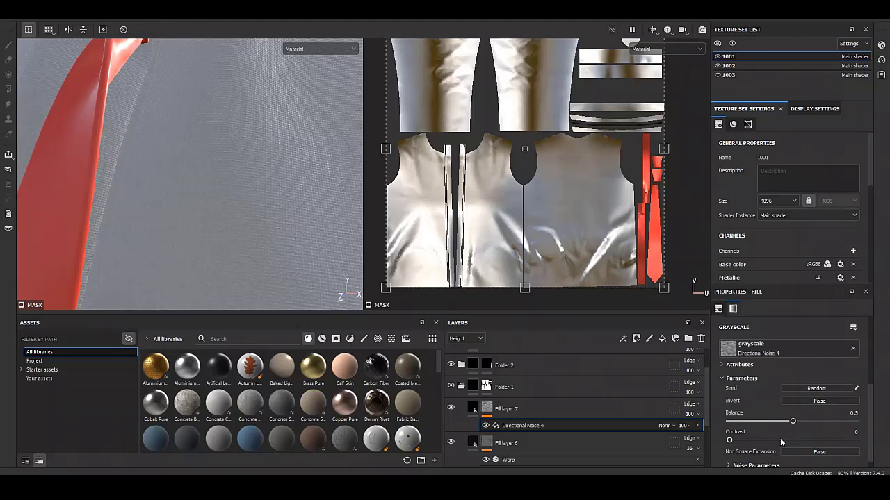
pyautogui.scroll(-3, 764, 445)
pyautogui.moveTo(736, 416); pyautogui.dragTo(773, 416)
pyautogui.keyDown('alt'); pyautogui.click(546, 424); pyautogui.keyUp('alt')
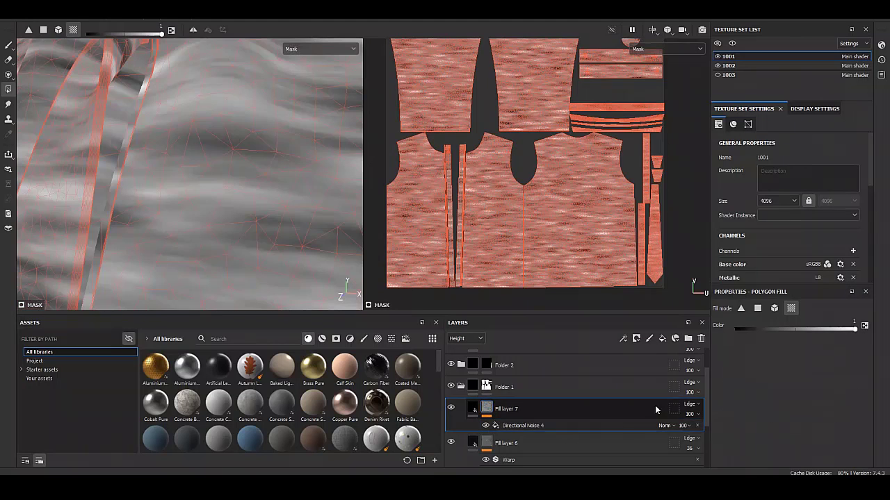
pyautogui.scroll(-2, 751, 445)
pyautogui.click(751, 454)
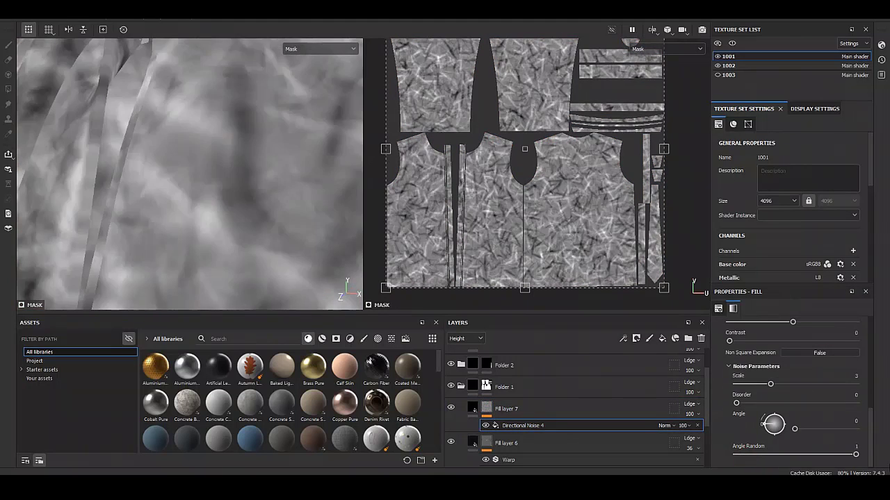
# - Nudge the Directional Noise 4 balance up slightly while checking the shirt's side
pyautogui.click(473, 409)
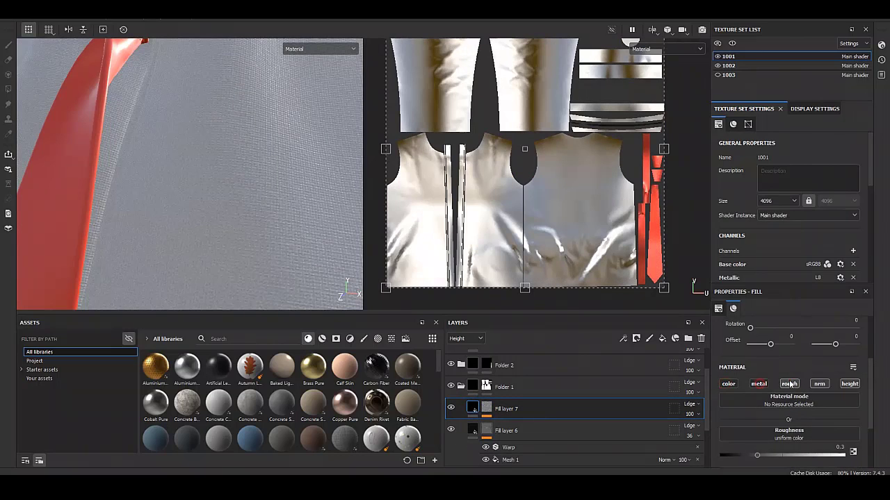
pyautogui.scroll(-5, 217, 215)
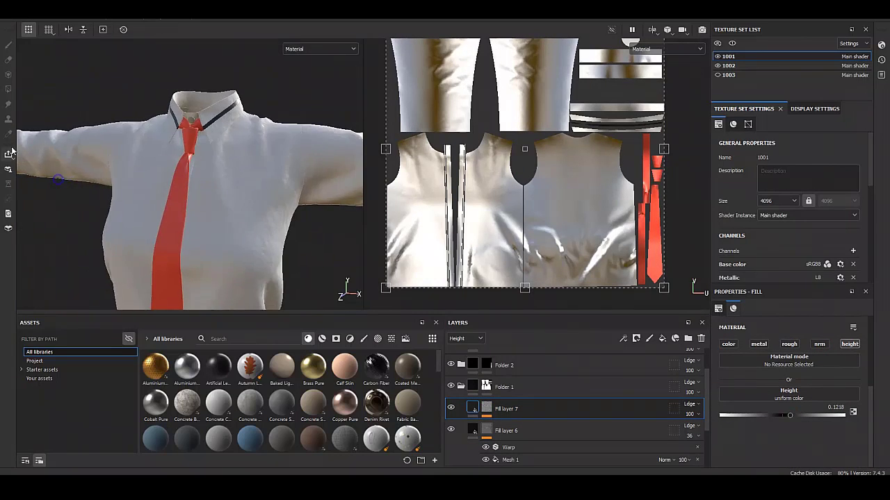
pyautogui.keyDown('alt'); pyautogui.moveTo(218, 214); pyautogui.dragTo(266, 224); pyautogui.keyUp('alt')
pyautogui.scroll(3, 295, 262)
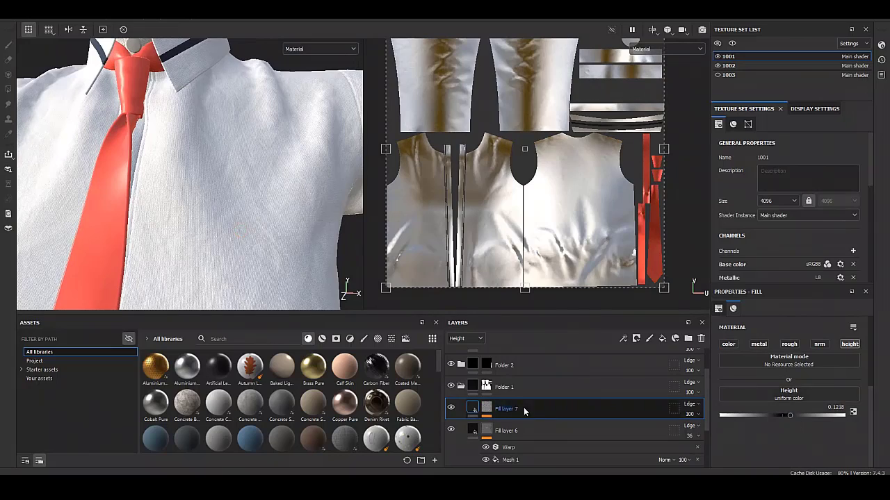
pyautogui.click(597, 425)
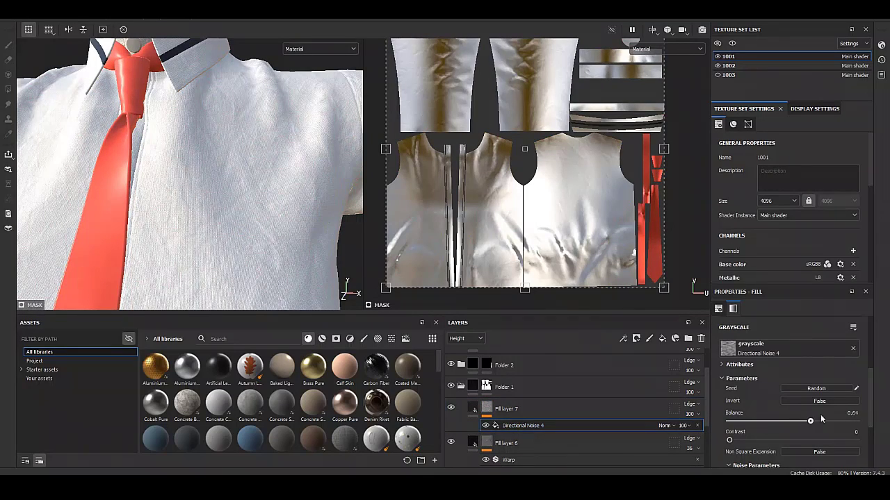
pyautogui.moveTo(821, 419); pyautogui.dragTo(816, 416)
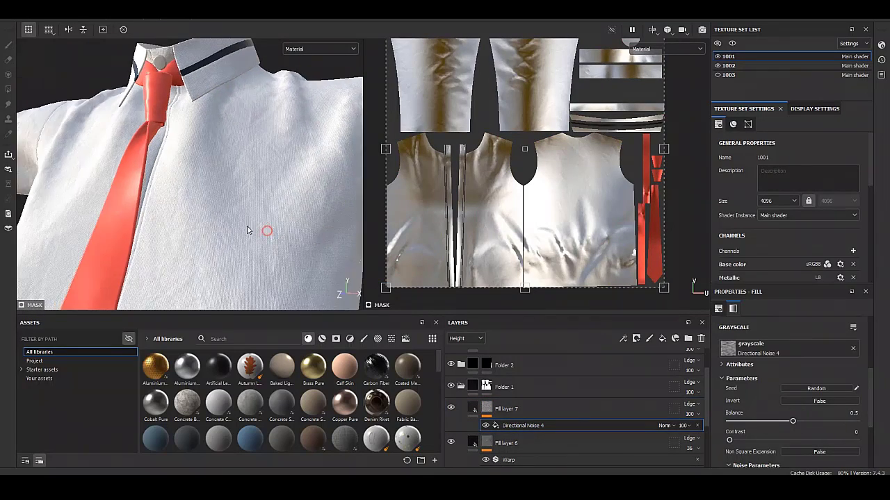
pyautogui.keyDown('alt'); pyautogui.moveTo(258, 230); pyautogui.dragTo(308, 248); pyautogui.keyUp('alt')
pyautogui.scroll(3, 248, 86)
pyautogui.keyDown('alt'); pyautogui.moveTo(248, 85); pyautogui.dragTo(273, 170, button='middle'); pyautogui.keyUp('alt')
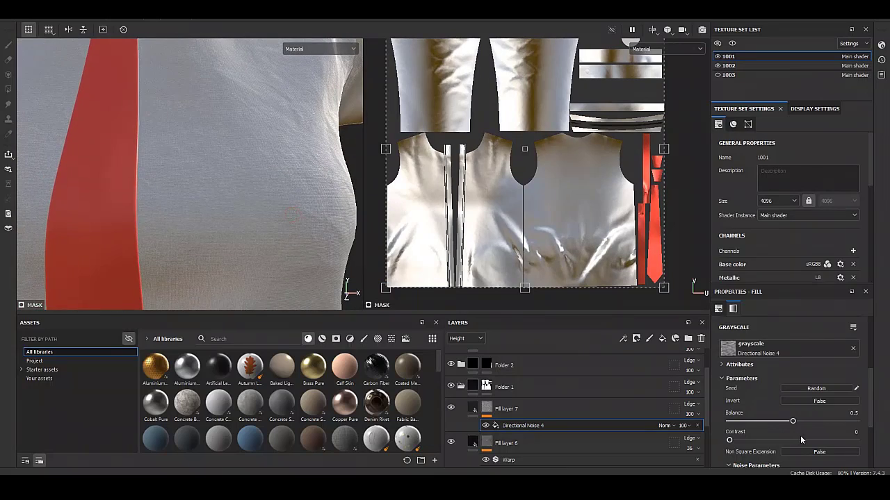
# - Adjust the wrinkle height strength in Fill layer 7's material settings
pyautogui.click(486, 409)
pyautogui.moveTo(784, 416)
pyautogui.mouseDown()
pyautogui.moveTo(835, 416)
pyautogui.moveTo(795, 413)
pyautogui.moveTo(745, 429)
pyautogui.mouseUp()
pyautogui.click(472, 409)
pyautogui.click(533, 426)
pyautogui.scroll(-2, 773, 435)
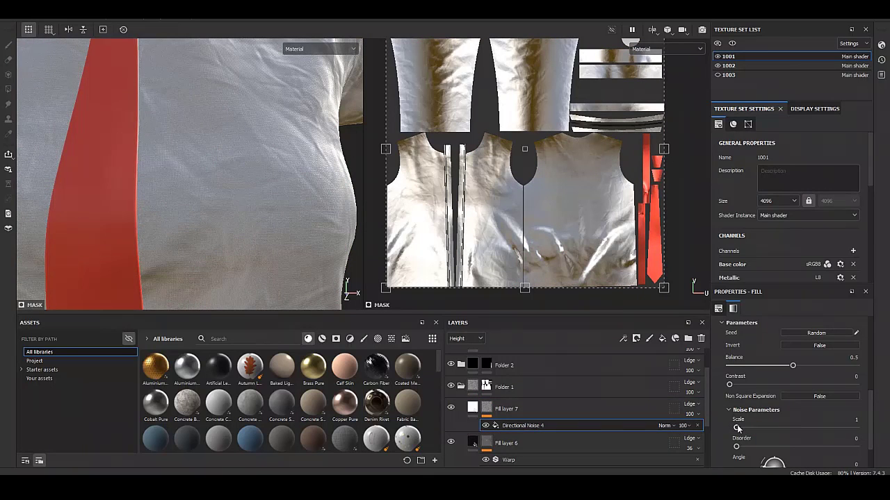
# - Lower the shirt weave's height strength to about 0.2 and review the collar and sleeve
pyautogui.click(472, 409)
pyautogui.keyDown('alt'); pyautogui.moveTo(134, 123); pyautogui.dragTo(208, 203); pyautogui.keyUp('alt')
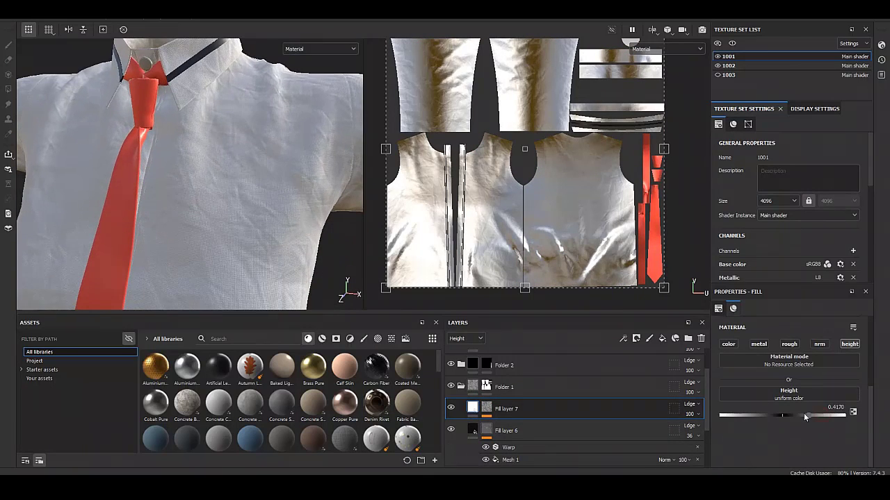
pyautogui.moveTo(801, 414)
pyautogui.mouseDown()
pyautogui.moveTo(731, 416)
pyautogui.moveTo(788, 422)
pyautogui.mouseUp()
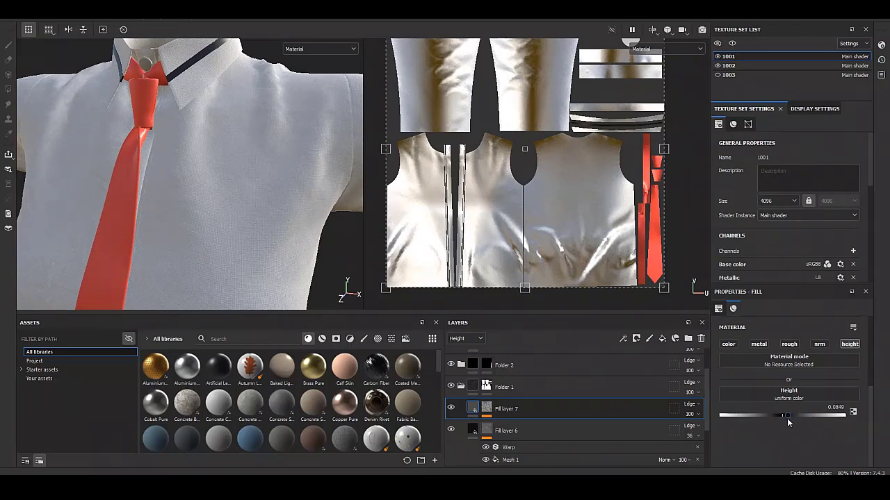
pyautogui.scroll(-3, 249, 221)
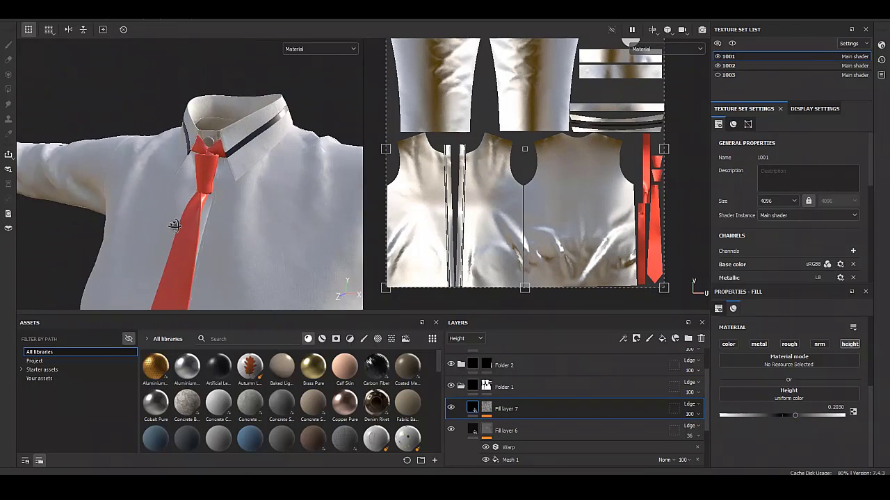
pyautogui.keyDown('alt'); pyautogui.moveTo(209, 229); pyautogui.dragTo(50, 234); pyautogui.keyUp('alt')
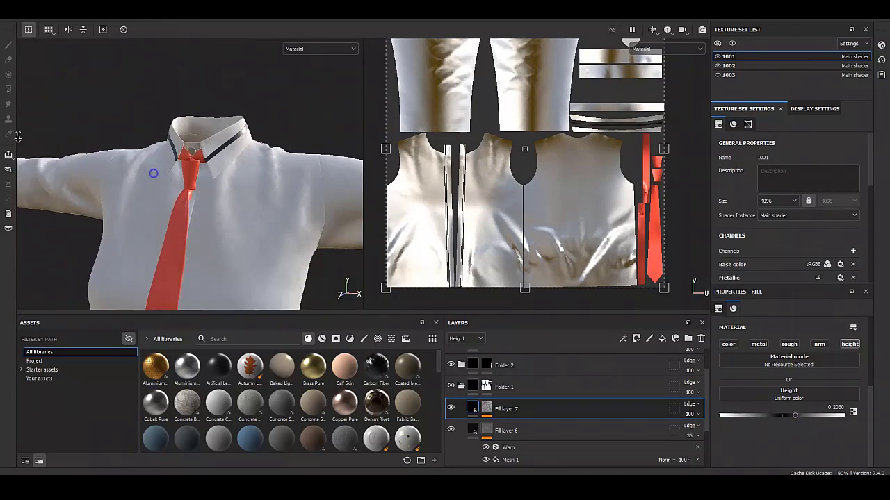
pyautogui.moveTo(153, 171)
pyautogui.keyDown('alt'); pyautogui.mouseDown()
pyautogui.moveTo(139, 241)
pyautogui.moveTo(292, 250)
pyautogui.moveTo(283, 201)
pyautogui.moveTo(291, 229)
pyautogui.mouseUp(); pyautogui.keyUp('alt')
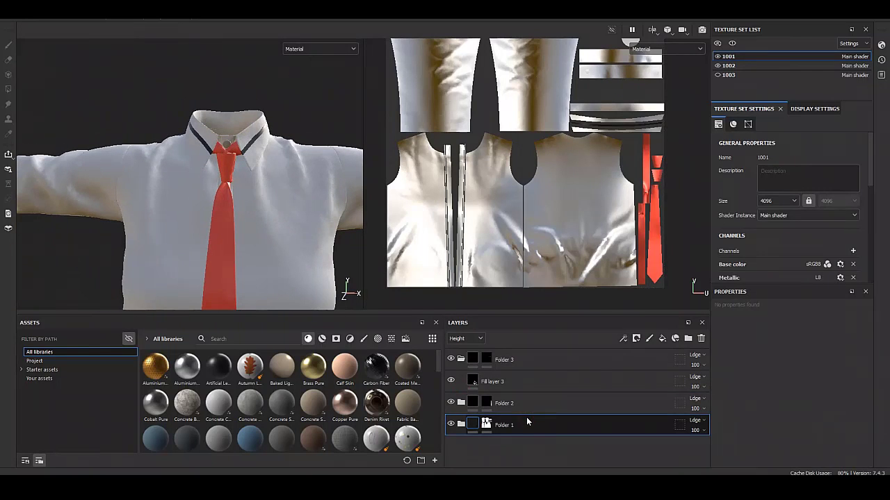
# - Move through Folders 1–3 to select the collar trim's Fill layer 3
pyautogui.click(526, 420)
pyautogui.moveTo(278, 218)
pyautogui.keyDown('alt'); pyautogui.mouseDown()
pyautogui.moveTo(242, 191)
pyautogui.moveTo(171, 209)
pyautogui.mouseUp(); pyautogui.keyUp('alt')
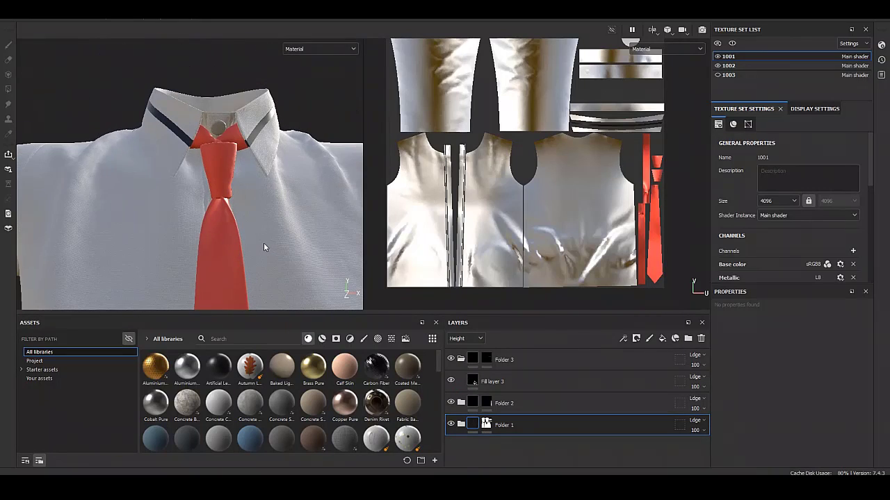
pyautogui.moveTo(267, 222)
pyautogui.keyDown('alt'); pyautogui.mouseDown()
pyautogui.moveTo(279, 145)
pyautogui.moveTo(258, 246)
pyautogui.moveTo(292, 257)
pyautogui.mouseUp(); pyautogui.keyUp('alt')
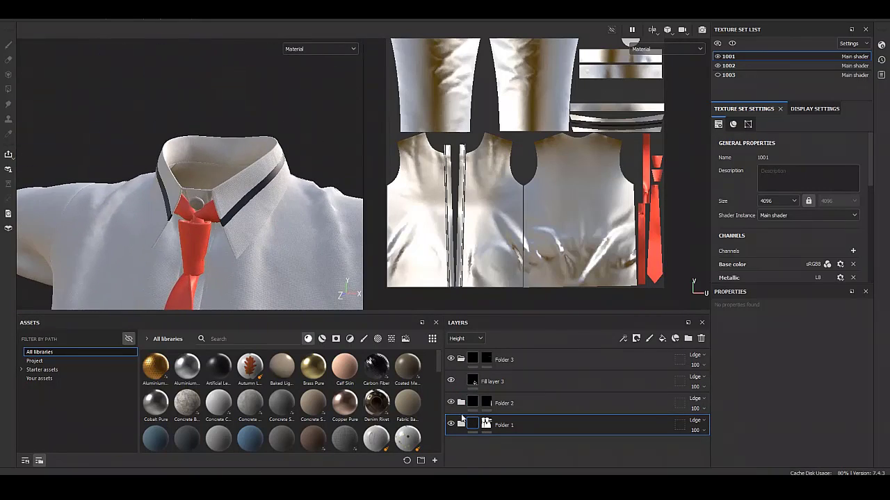
pyautogui.click(482, 402)
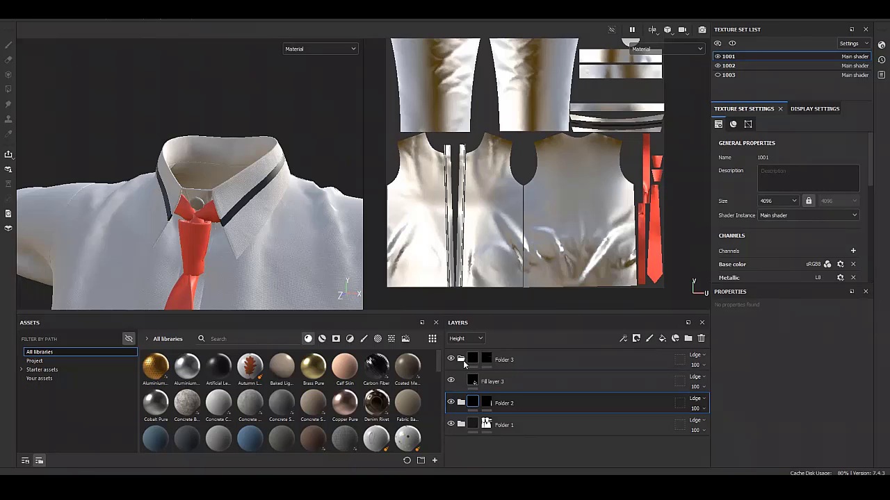
pyautogui.click(464, 362)
pyautogui.click(498, 381)
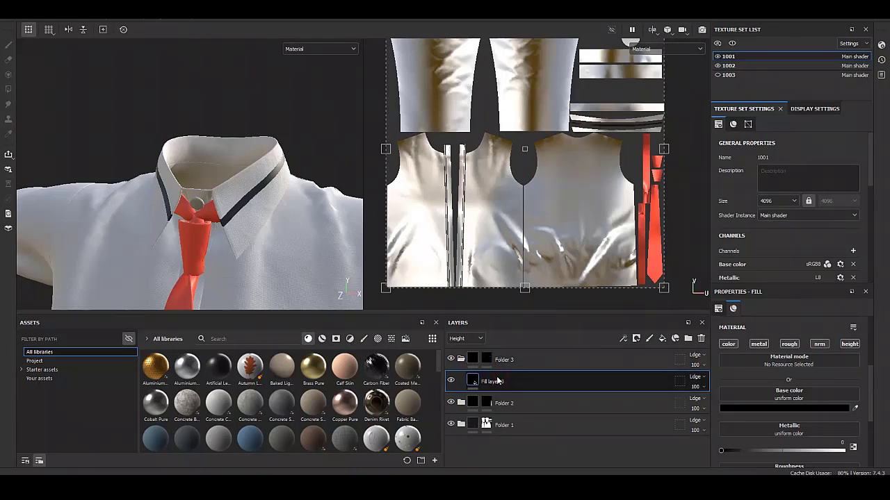
# - Make the black collar trim matte with metallic 0 and roughness about 0.78
pyautogui.keyDown('alt'); pyautogui.moveTo(291, 307); pyautogui.dragTo(264, 209); pyautogui.keyUp('alt')
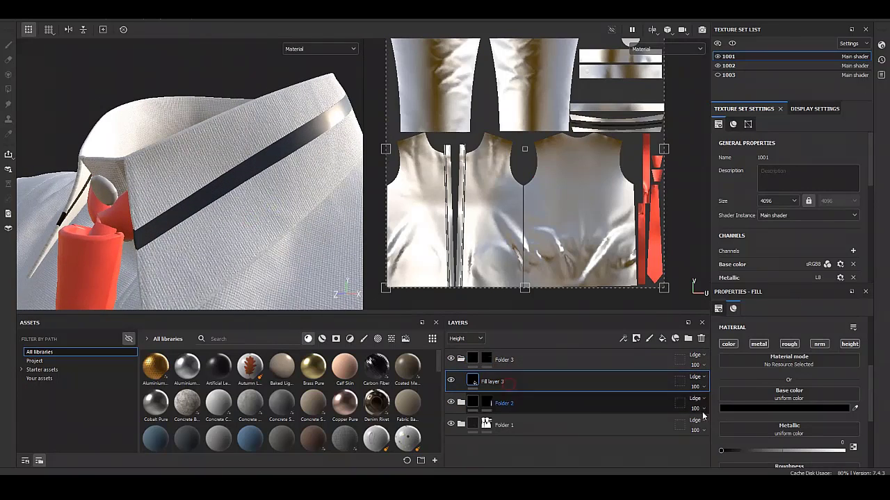
pyautogui.scroll(-4, 789, 443)
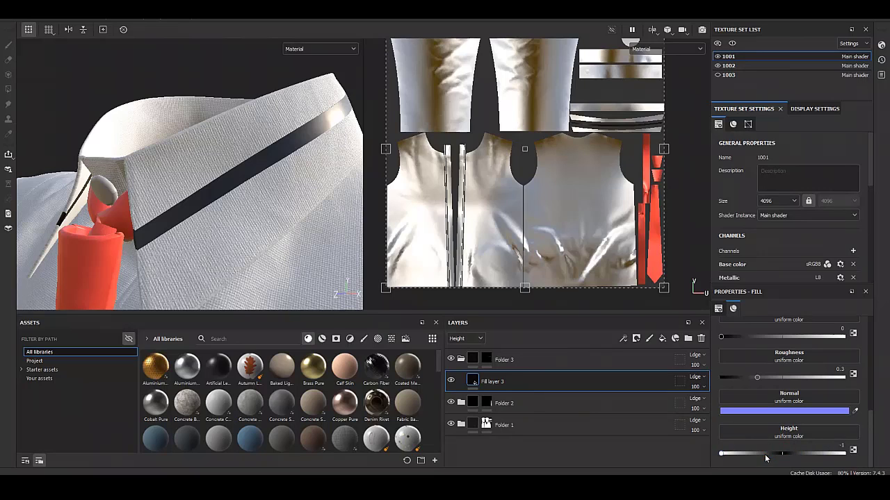
pyautogui.scroll(2, 782, 454)
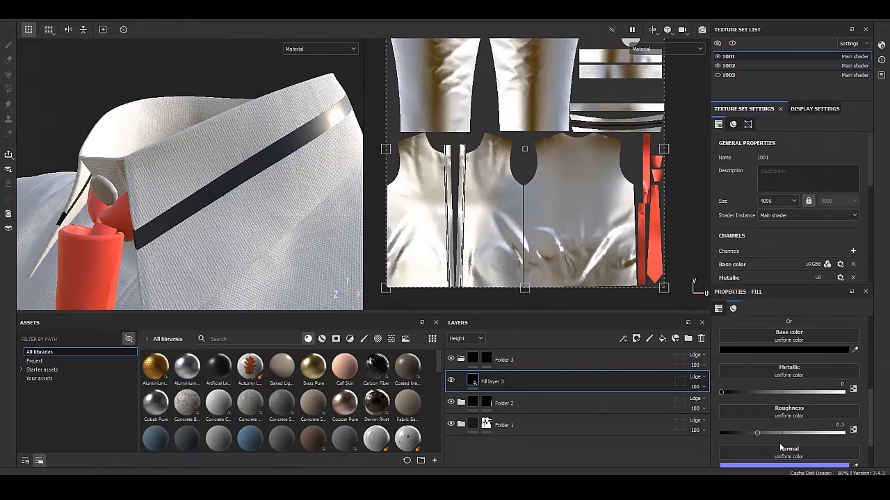
pyautogui.click(784, 349)
pyautogui.moveTo(720, 391); pyautogui.dragTo(797, 392)
pyautogui.click(779, 369)
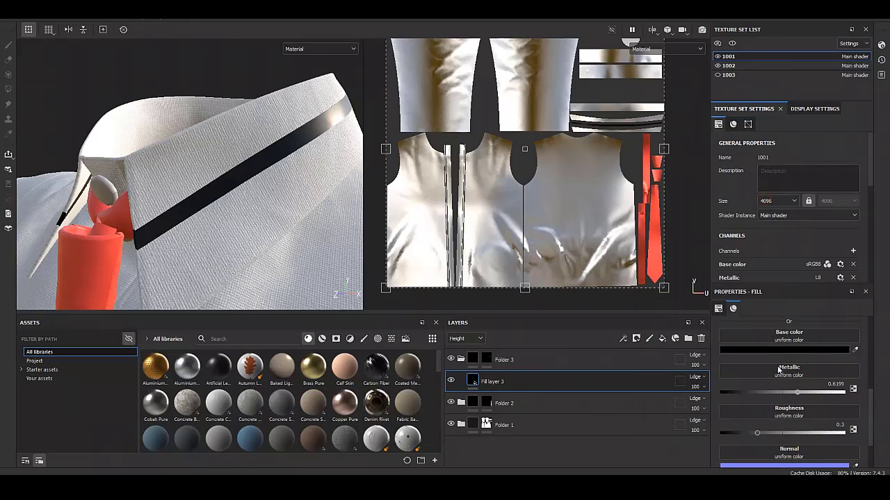
pyautogui.moveTo(784, 436); pyautogui.dragTo(809, 434)
pyautogui.moveTo(797, 392); pyautogui.dragTo(720, 392)
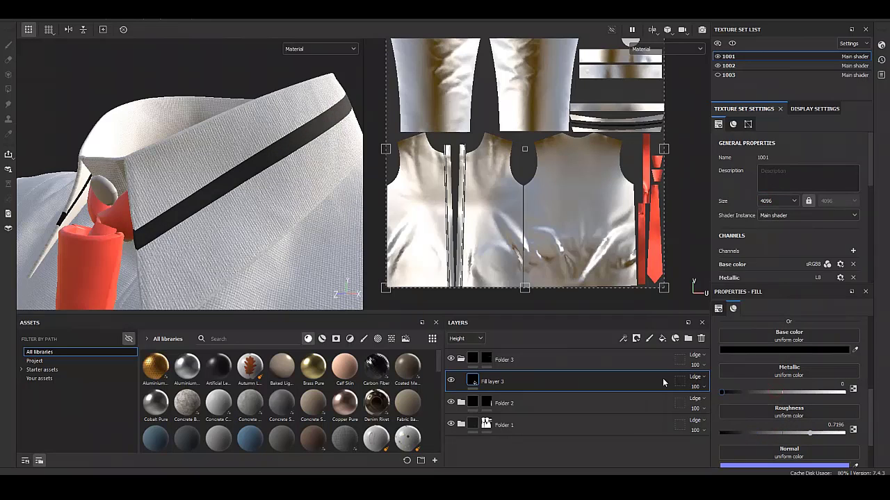
pyautogui.click(786, 350)
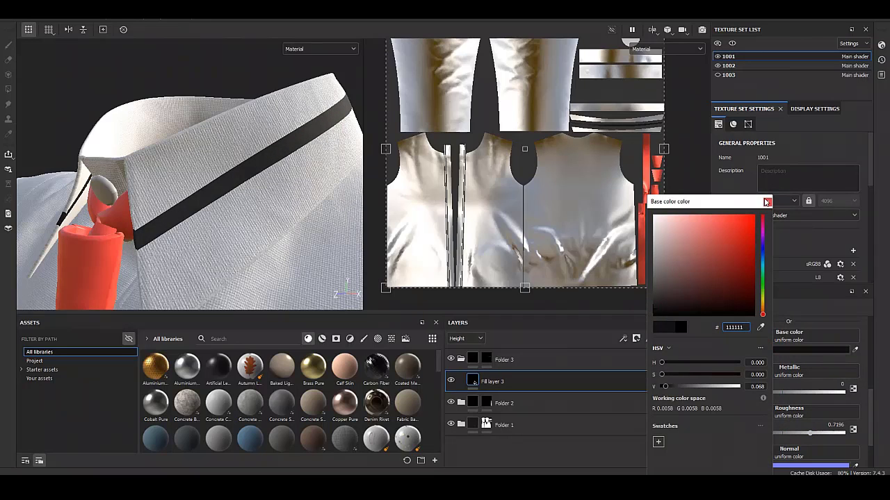
pyautogui.click(644, 309)
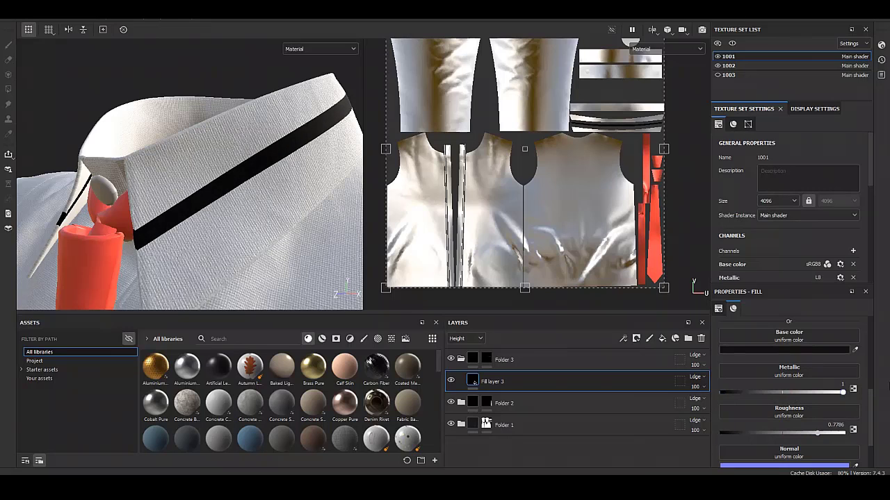
# - Expand Folder 2 and select the tie's red Fill layer 2
pyautogui.moveTo(277, 255)
pyautogui.keyDown('alt'); pyautogui.mouseDown()
pyautogui.moveTo(211, 224)
pyautogui.moveTo(258, 204)
pyautogui.mouseUp(); pyautogui.keyUp('alt')
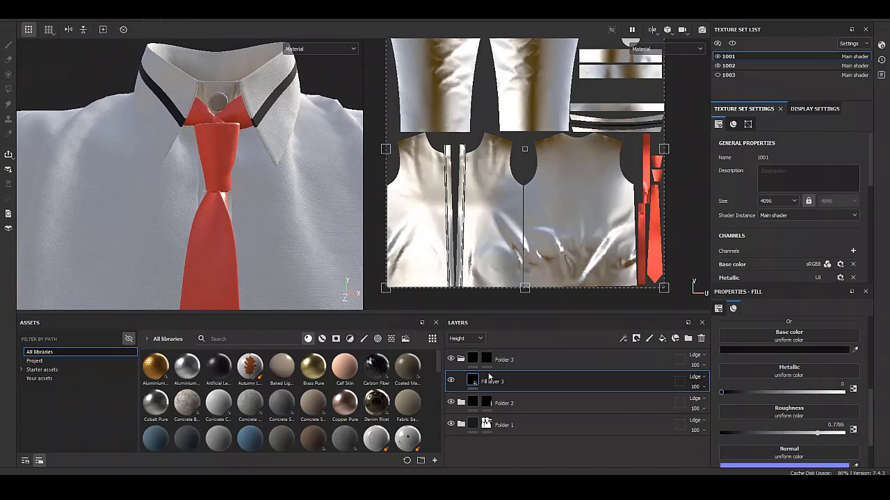
pyautogui.click(460, 403)
pyautogui.click(511, 425)
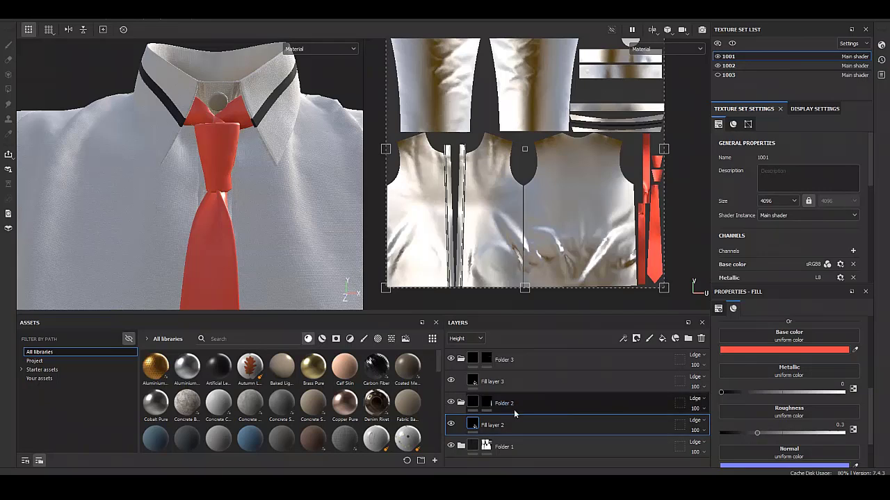
# - Show Base color in the layer thumbnails and remove the extra white fill layer
pyautogui.click(662, 338)
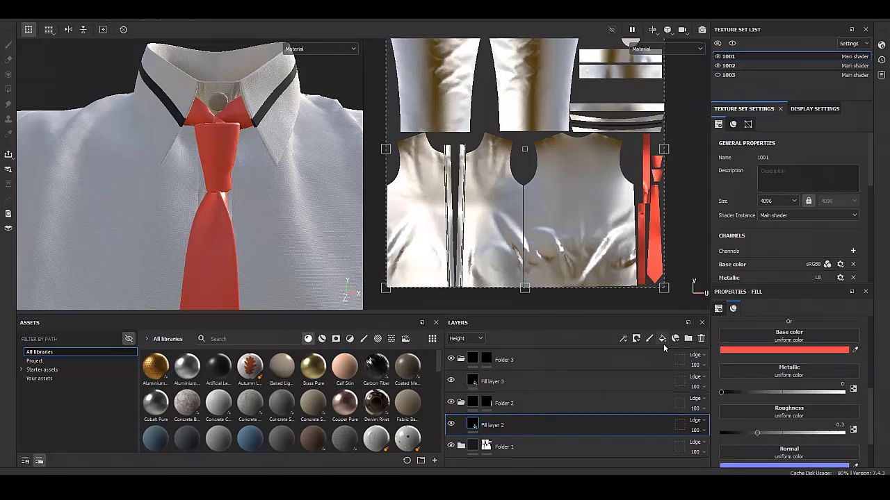
pyautogui.click(464, 339)
pyautogui.click(461, 351)
pyautogui.hotkey('ctrl', 'z')
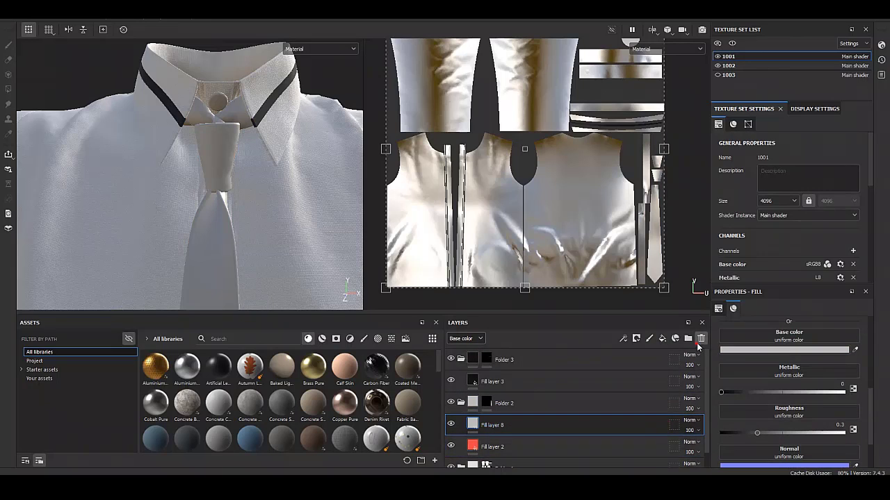
pyautogui.hotkey('ctrl', 'z')
pyautogui.hotkey('ctrl', 'y')
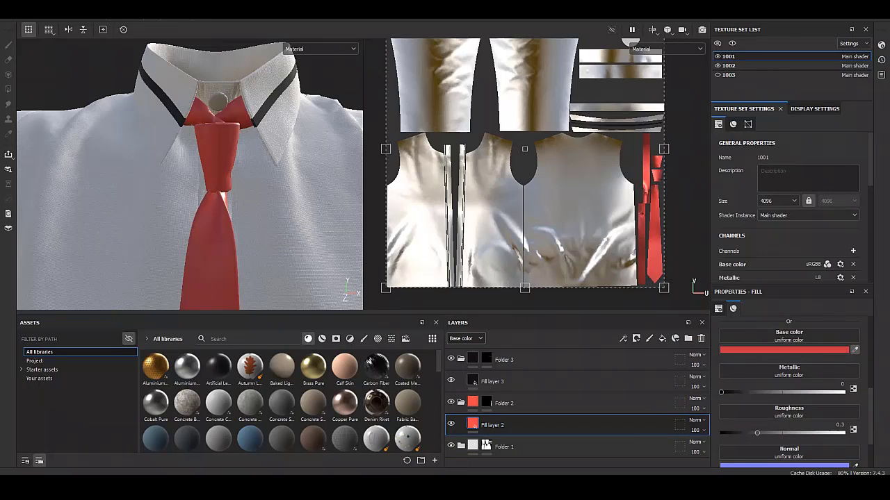
# - Give the tie's Fill layer 2 metallic about 0.49 and roughness about 0.32
pyautogui.scroll(3, 232, 243)
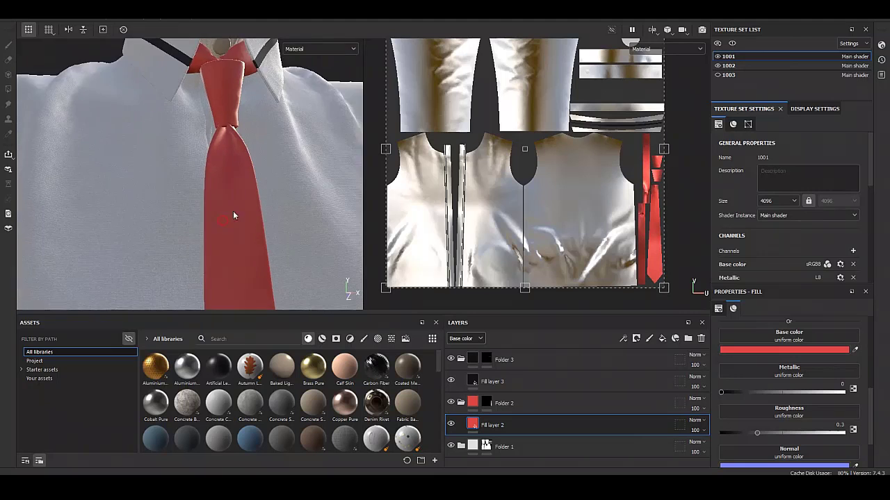
pyautogui.scroll(3, 237, 202)
pyautogui.scroll(2, 251, 128)
pyautogui.scroll(2, 236, 77)
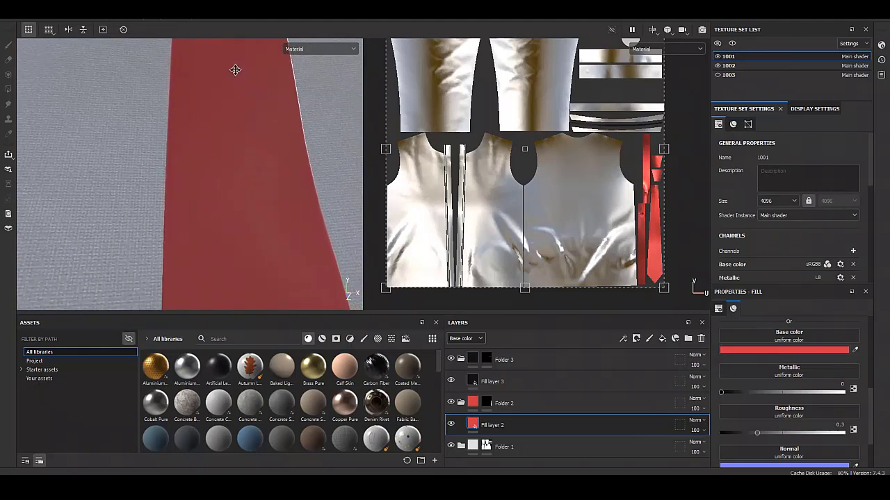
pyautogui.moveTo(771, 393); pyautogui.dragTo(805, 392)
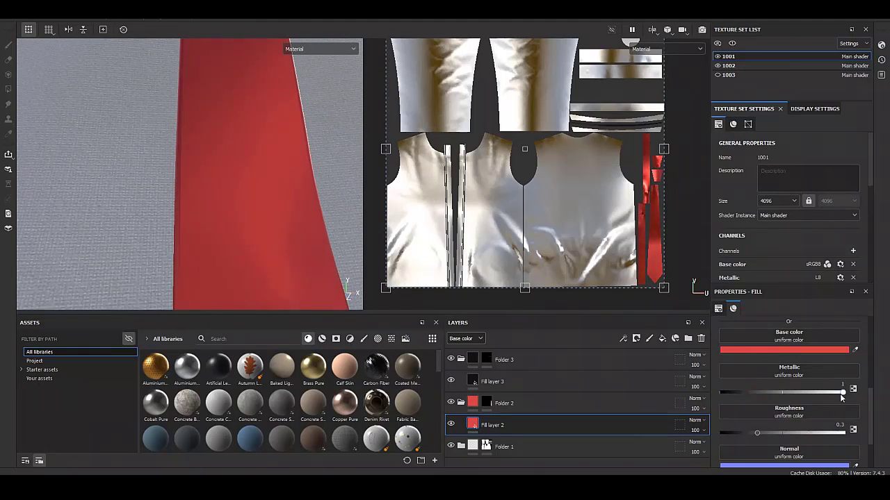
pyautogui.scroll(-3, 252, 234)
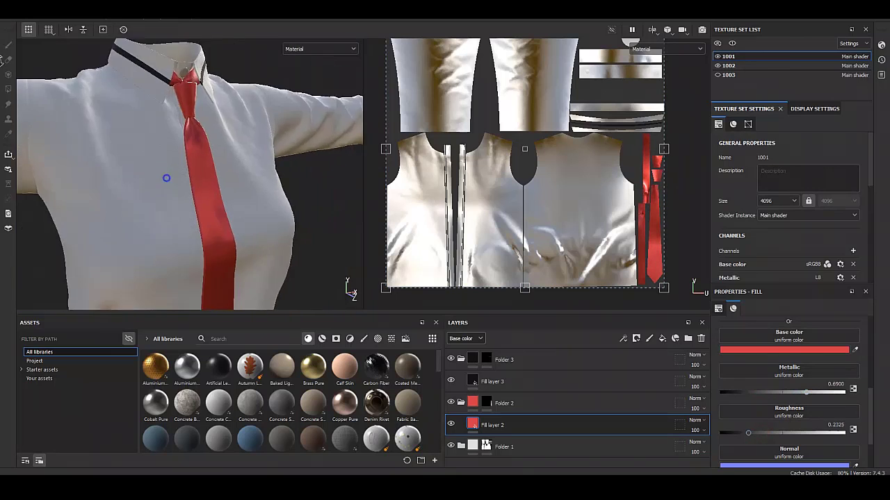
pyautogui.scroll(3, 211, 199)
pyautogui.moveTo(748, 432)
pyautogui.mouseDown()
pyautogui.moveTo(767, 432)
pyautogui.moveTo(758, 433)
pyautogui.mouseUp()
pyautogui.moveTo(790, 393); pyautogui.dragTo(782, 394)
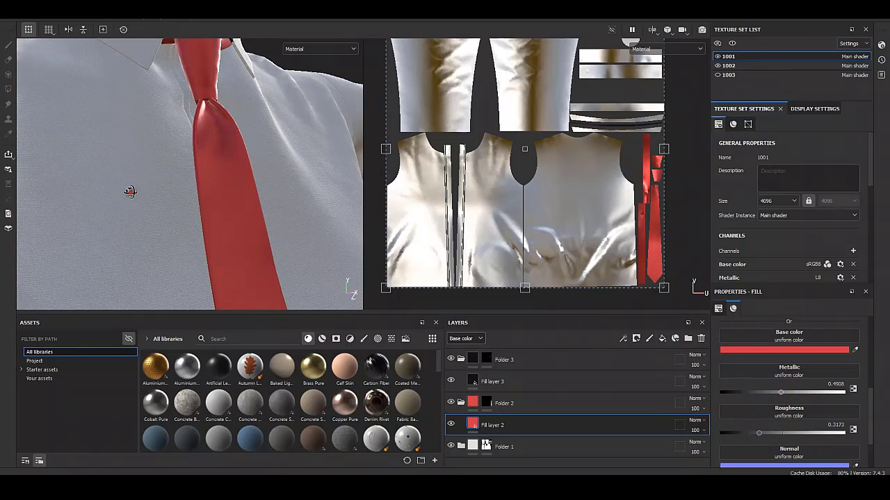
pyautogui.moveTo(129, 191)
pyautogui.keyDown('alt'); pyautogui.mouseDown()
pyautogui.moveTo(223, 248)
pyautogui.moveTo(251, 153)
pyautogui.moveTo(254, 236)
pyautogui.moveTo(292, 250)
pyautogui.mouseUp(); pyautogui.keyUp('alt')
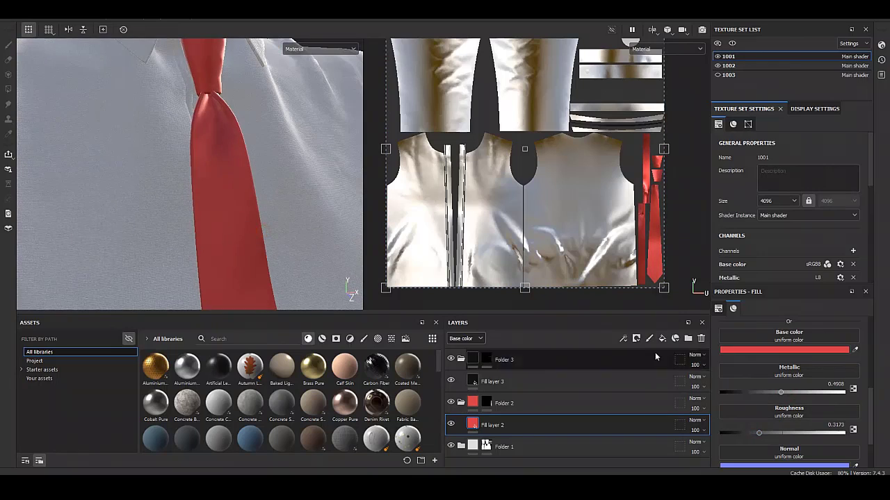
pyautogui.click(662, 338)
# - Add a black mask with a Stripes fill to the new tie layer
pyautogui.rightClick(469, 423)
pyautogui.click(517, 141)
pyautogui.rightClick(488, 423)
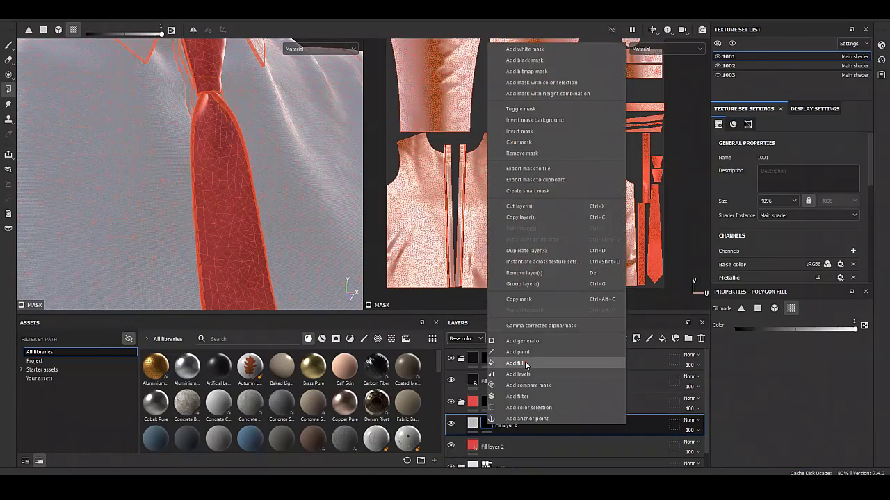
pyautogui.click(525, 364)
pyautogui.click(751, 346)
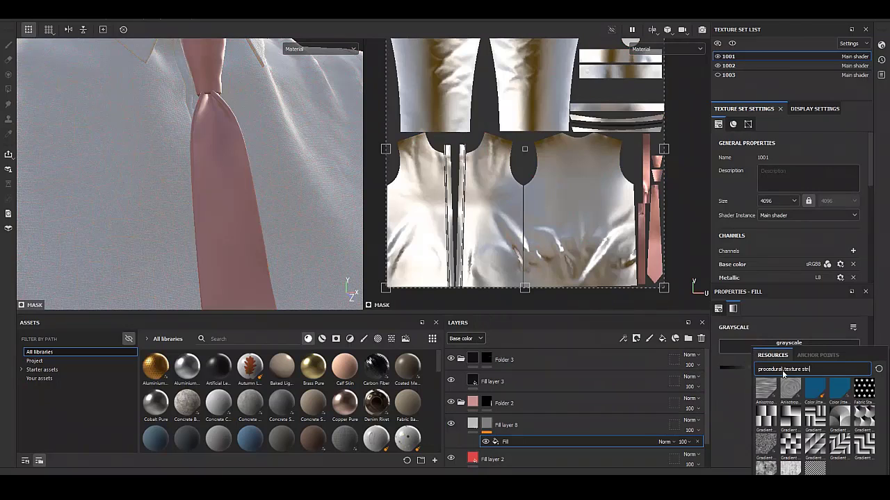
pyautogui.click(814, 453)
# - Set the pattern to 39 stripes and rotate it to about 47 degrees
pyautogui.scroll(-3, 741, 458)
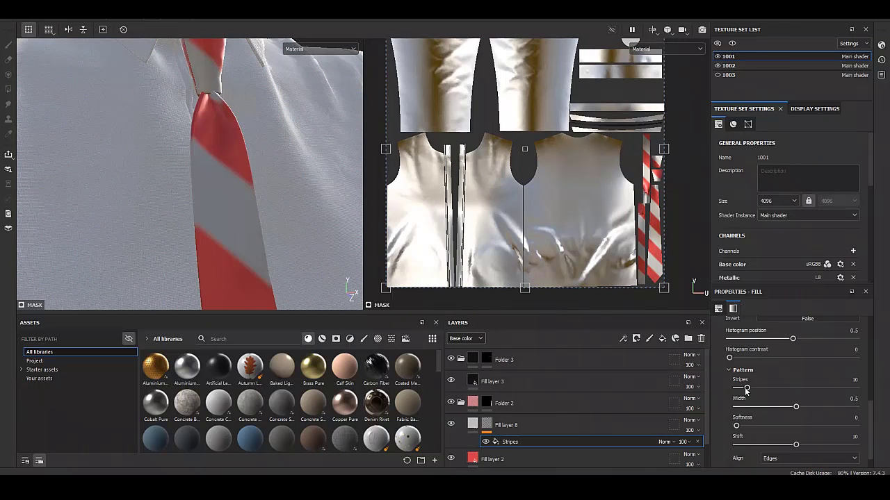
pyautogui.scroll(-1, 744, 444)
pyautogui.moveTo(795, 424); pyautogui.dragTo(736, 425)
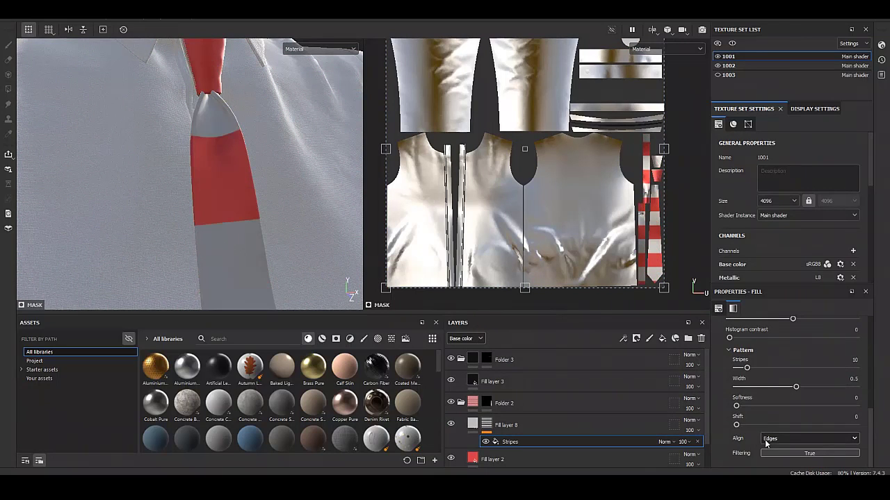
pyautogui.moveTo(749, 372); pyautogui.dragTo(782, 372)
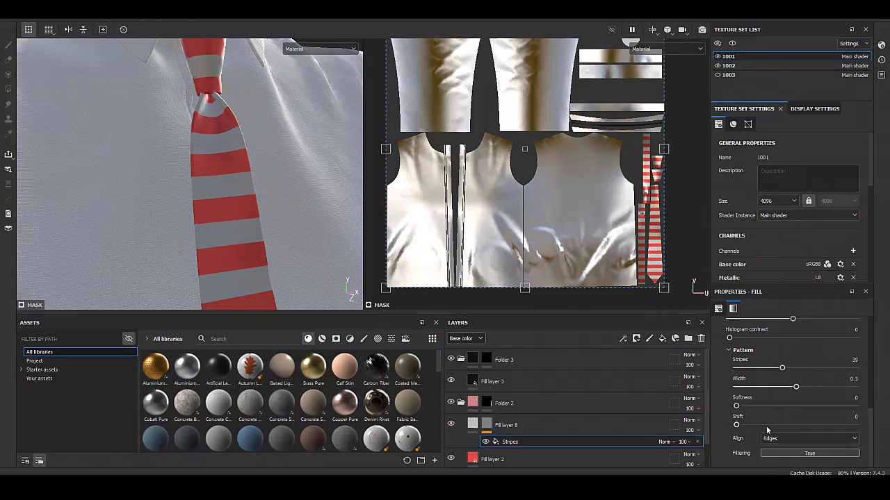
pyautogui.scroll(2, 756, 417)
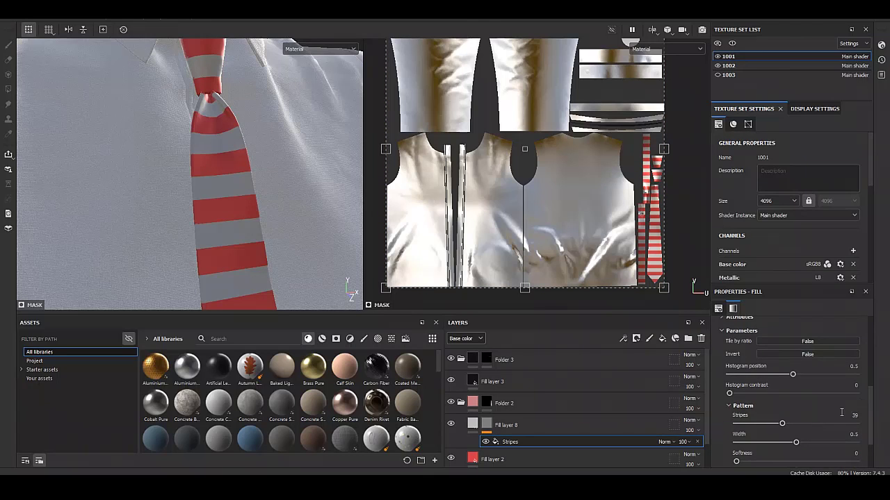
pyautogui.scroll(3, 841, 413)
pyautogui.scroll(3, 792, 415)
pyautogui.moveTo(752, 409); pyautogui.dragTo(763, 410)
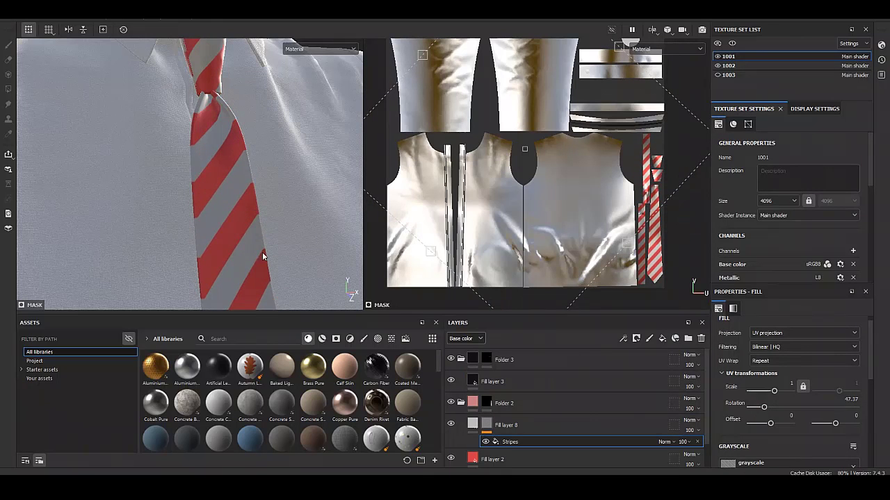
# - Reframe to a frontal view of the tie and briefly toggle texture set 1003 visibility
pyautogui.scroll(-5, 91, 183)
pyautogui.moveTo(90, 184)
pyautogui.keyDown('alt'); pyautogui.mouseDown()
pyautogui.moveTo(215, 280)
pyautogui.moveTo(226, 209)
pyautogui.moveTo(242, 207)
pyautogui.moveTo(232, 203)
pyautogui.mouseUp(); pyautogui.keyUp('alt')
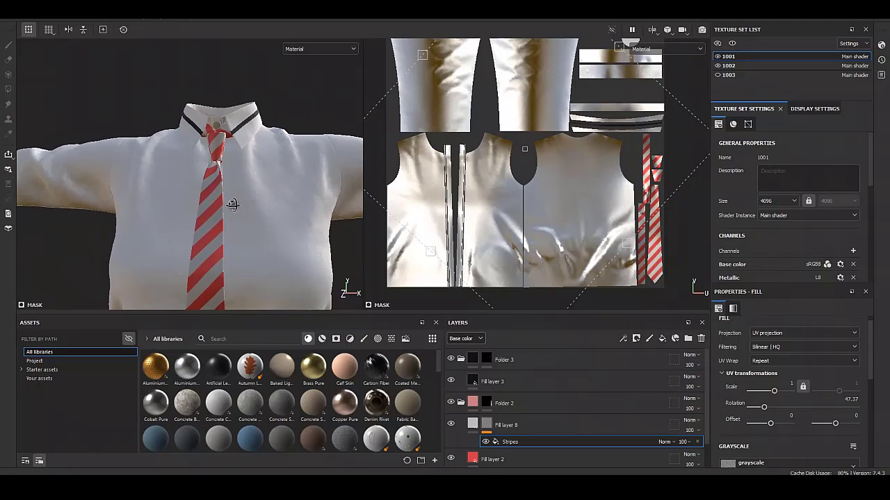
pyautogui.scroll(2, 244, 242)
pyautogui.scroll(2, 254, 187)
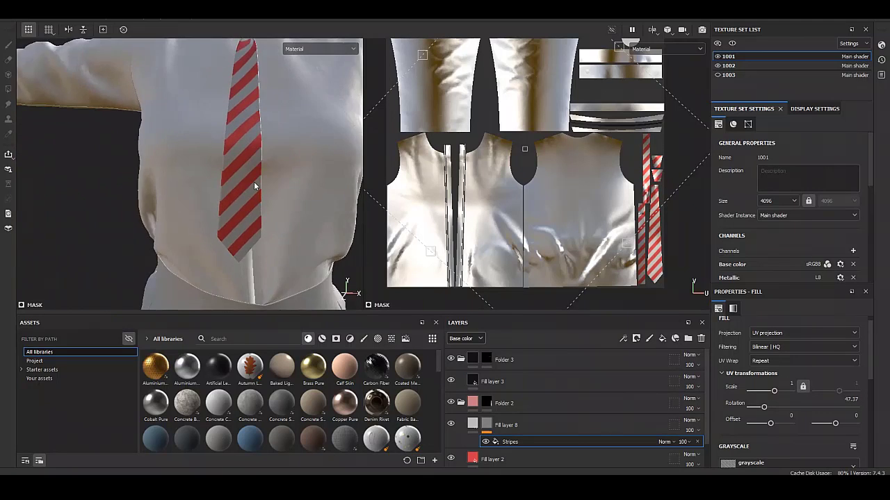
pyautogui.scroll(2, 276, 113)
pyautogui.scroll(-2, 270, 243)
pyautogui.scroll(2, 270, 246)
pyautogui.scroll(1, 268, 131)
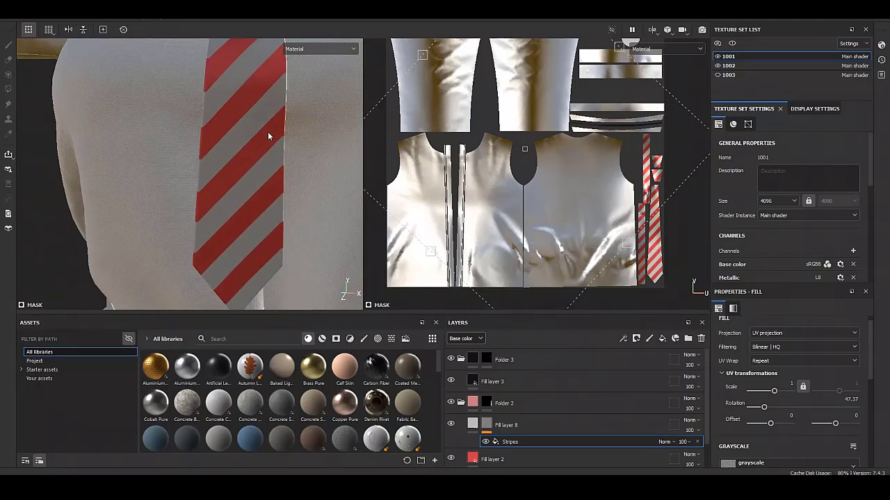
pyautogui.keyDown('alt'); pyautogui.moveTo(268, 131); pyautogui.dragTo(272, 292); pyautogui.keyUp('alt')
pyautogui.scroll(-1, 263, 173)
pyautogui.scroll(-2, 264, 206)
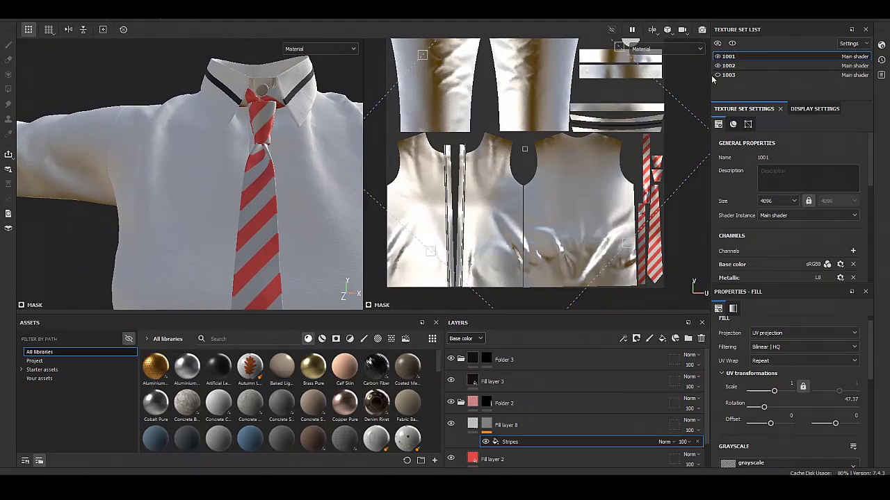
pyautogui.click(718, 75)
pyautogui.click(718, 75)
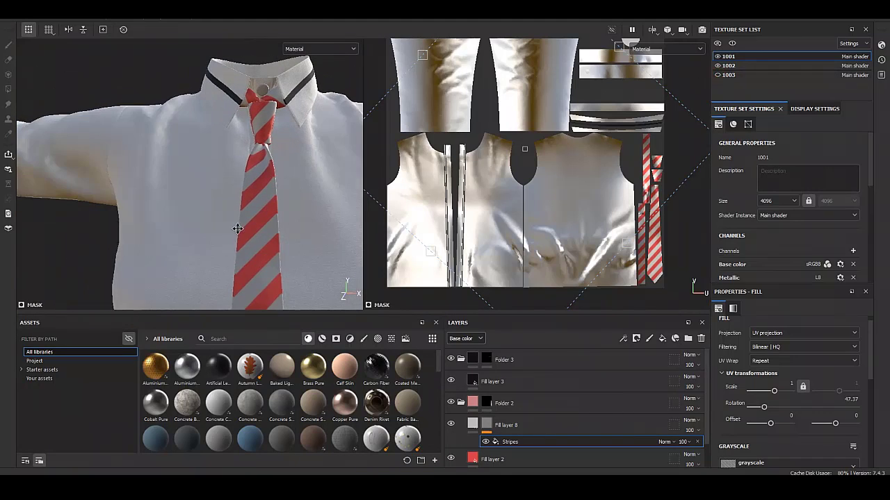
# - Set the tie's Stripes pattern to 44 stripes at width about 0.47
pyautogui.scroll(3, 226, 115)
pyautogui.scroll(-2, 796, 417)
pyautogui.scroll(-2, 797, 428)
pyautogui.scroll(-1, 796, 433)
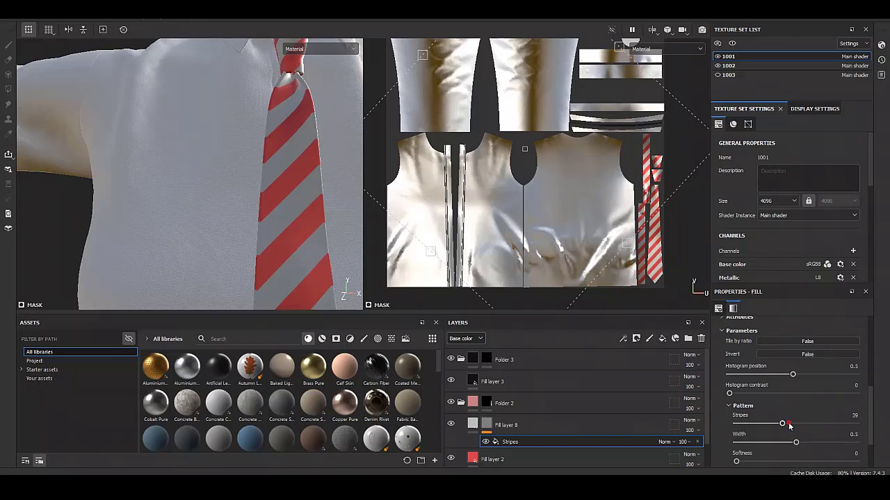
pyautogui.moveTo(782, 424); pyautogui.dragTo(789, 423)
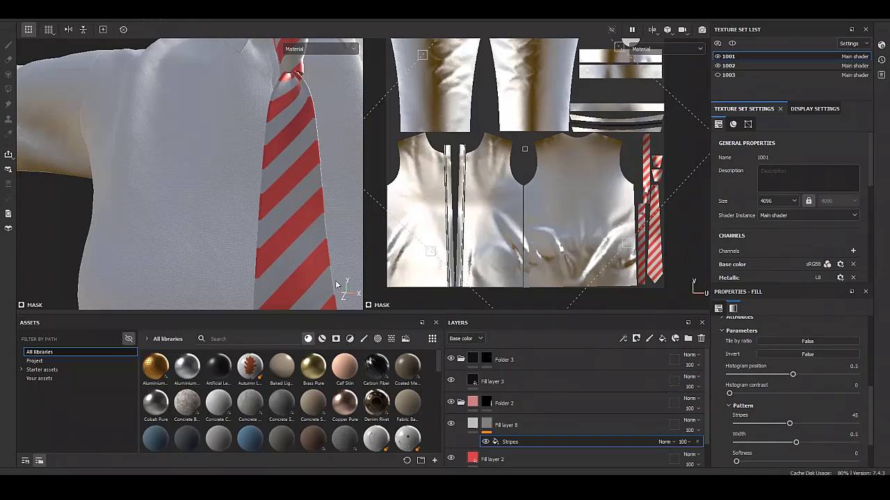
pyautogui.moveTo(788, 424)
pyautogui.mouseDown()
pyautogui.moveTo(790, 442)
pyautogui.moveTo(803, 443)
pyautogui.mouseUp()
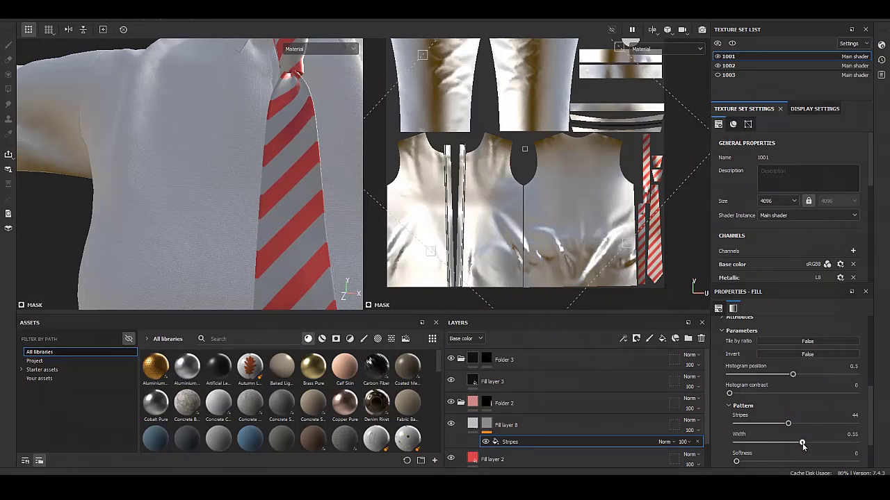
# - Colour Fill layer 8's stripes navy with hex 543D68
pyautogui.click(473, 424)
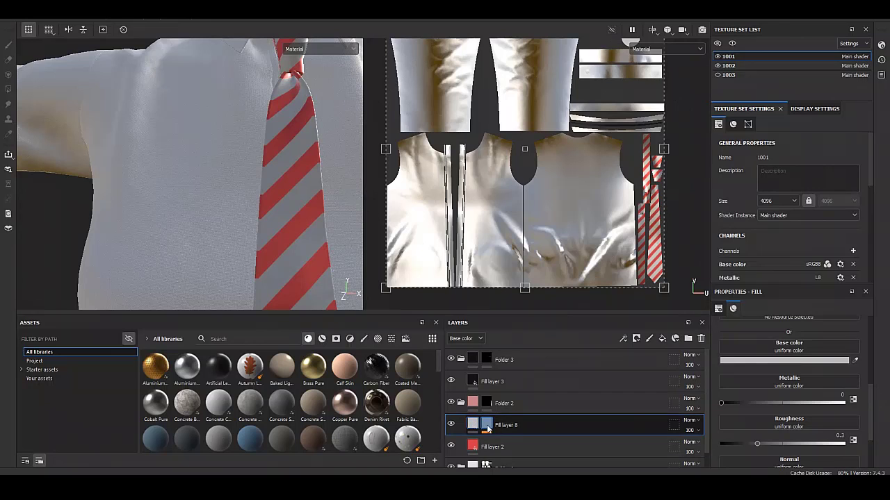
pyautogui.click(784, 360)
pyautogui.click(843, 326)
pyautogui.write('FDEAFE')
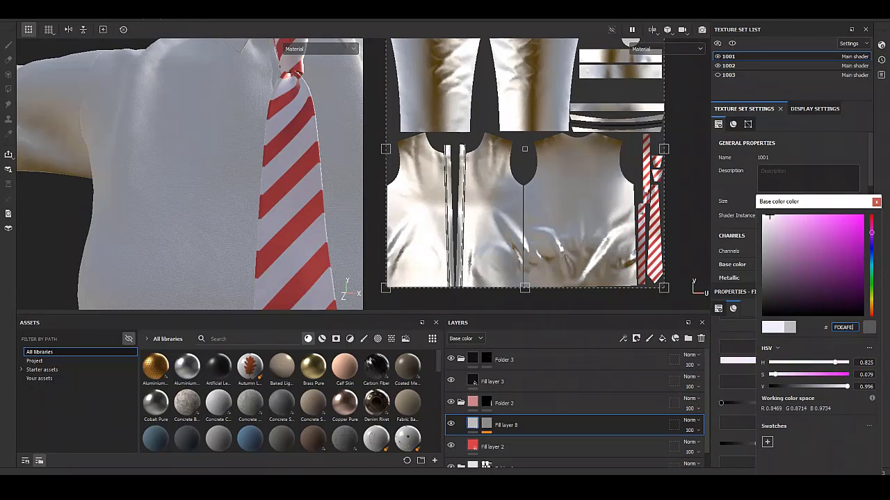
pyautogui.write('543D68')
pyautogui.press('Return')
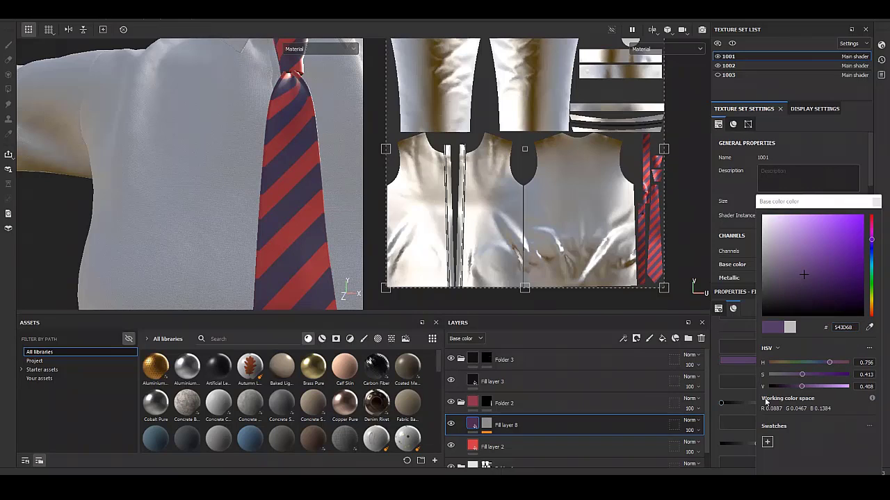
pyautogui.moveTo(829, 363); pyautogui.dragTo(806, 387)
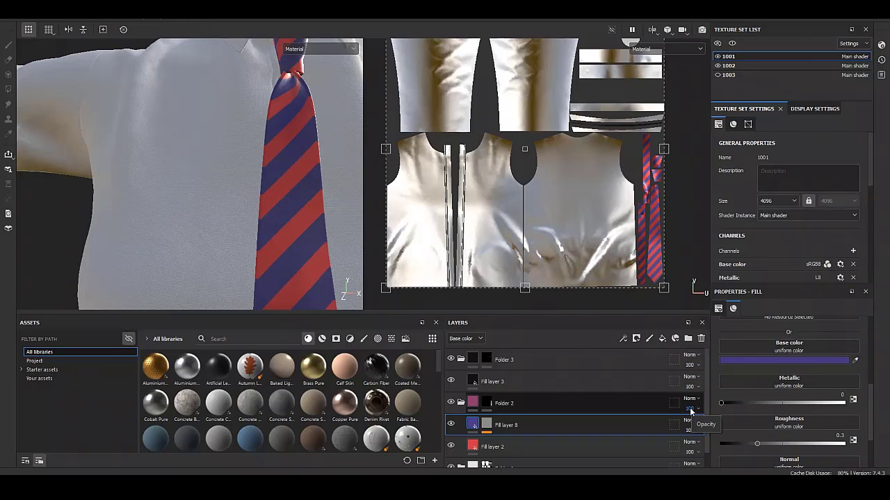
# - Give the navy stripes metallic about 0.49 and roughness about 0.34
pyautogui.scroll(-1, 748, 376)
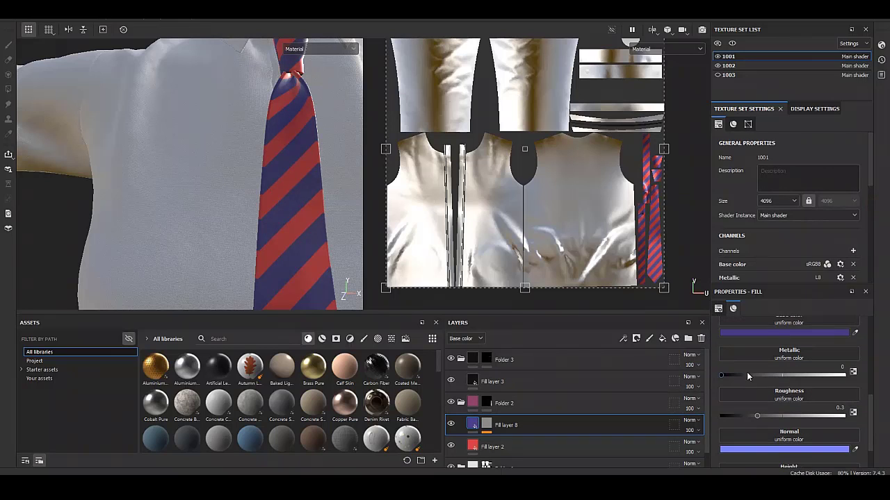
pyautogui.moveTo(778, 374); pyautogui.dragTo(780, 375)
pyautogui.moveTo(757, 416); pyautogui.dragTo(775, 416)
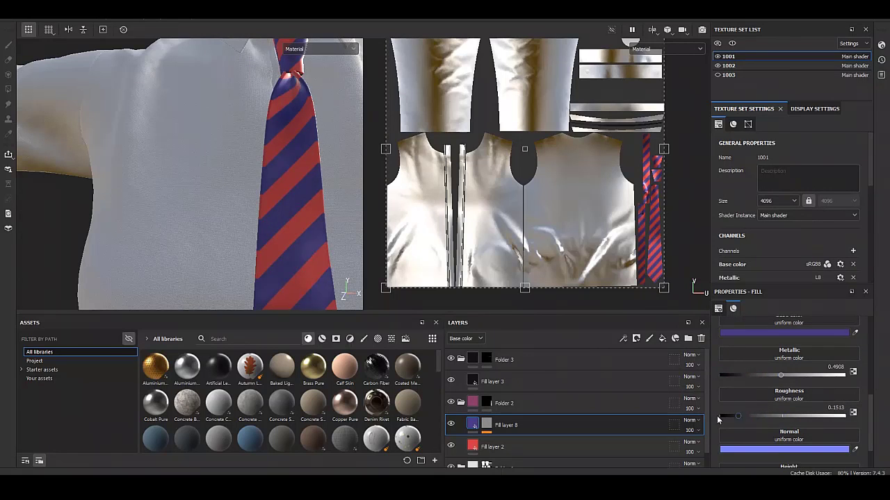
pyautogui.moveTo(716, 416); pyautogui.dragTo(767, 415)
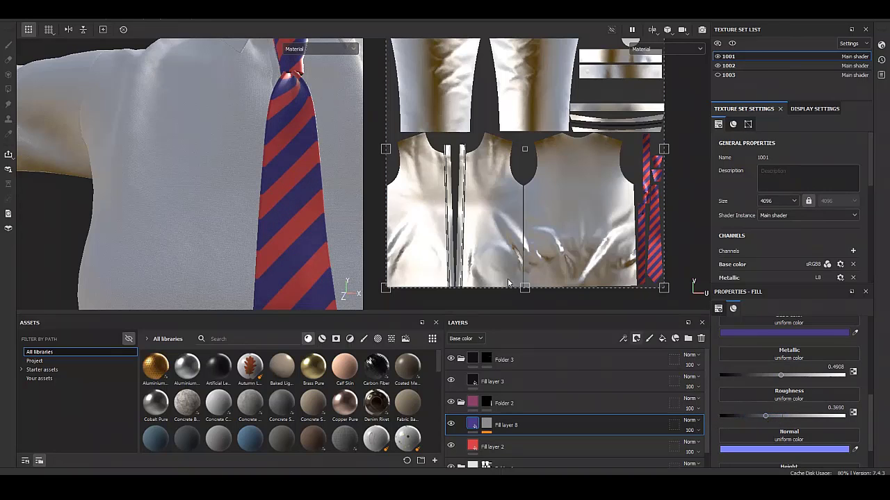
pyautogui.keyDown('alt'); pyautogui.moveTo(284, 201); pyautogui.dragTo(280, 206); pyautogui.keyUp('alt')
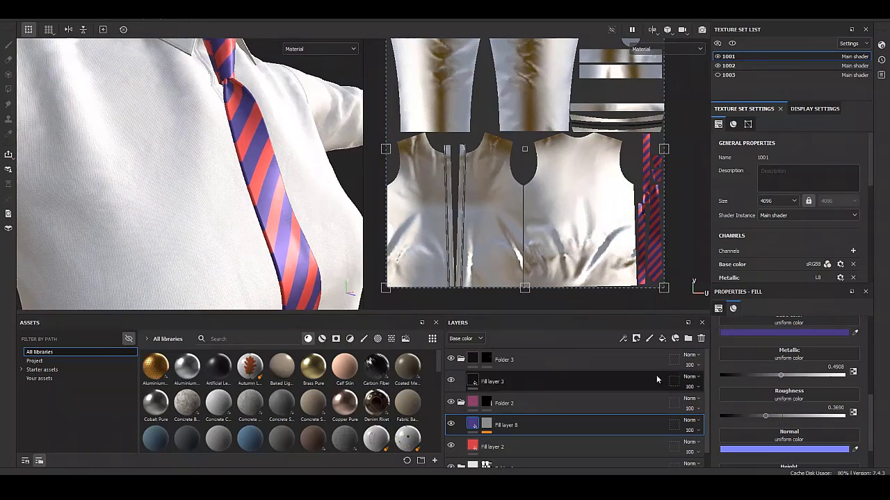
pyautogui.moveTo(766, 416); pyautogui.dragTo(763, 414)
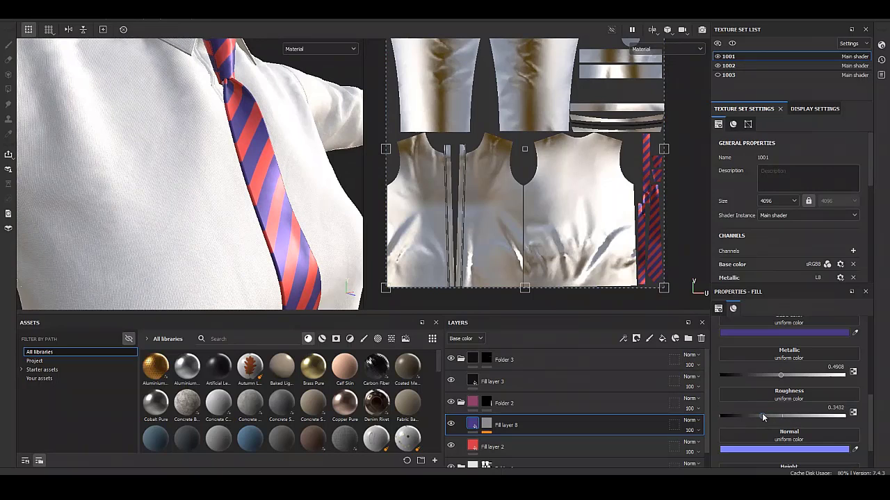
pyautogui.moveTo(283, 195)
pyautogui.keyDown('alt'); pyautogui.mouseDown()
pyautogui.moveTo(185, 193)
pyautogui.moveTo(258, 192)
pyautogui.mouseUp(); pyautogui.keyUp('alt')
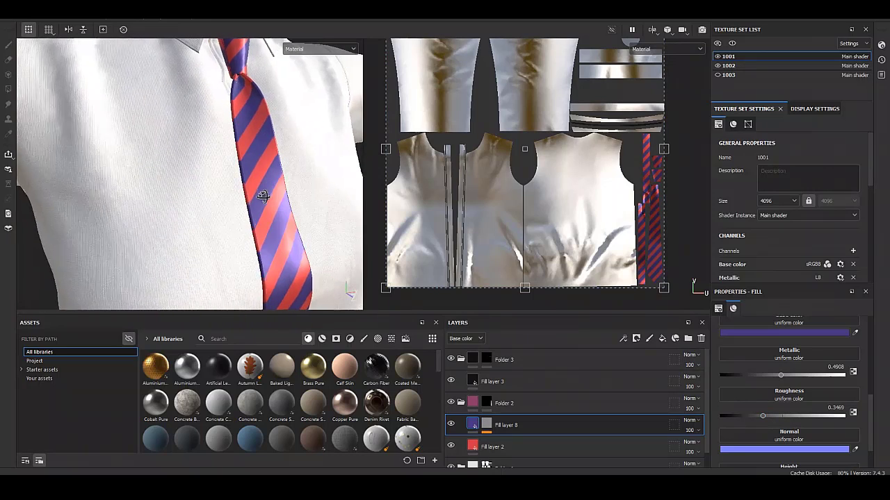
pyautogui.click(663, 338)
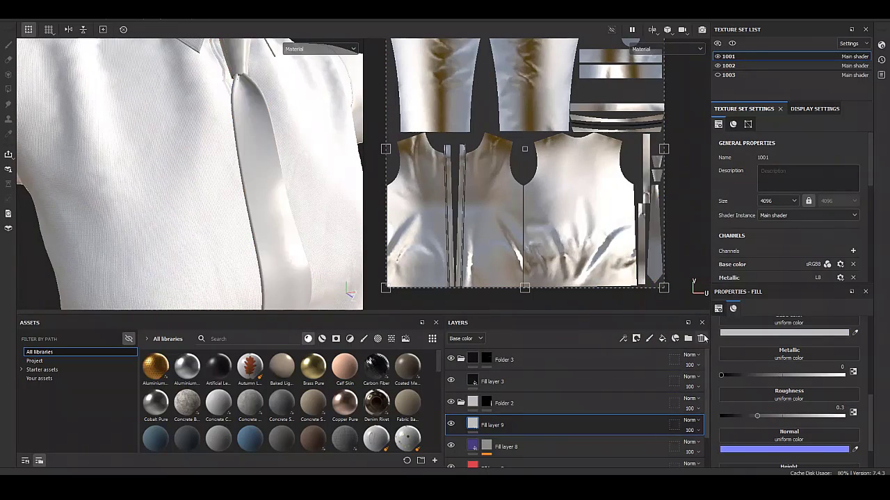
# - Duplicate Fill layer 8 as thin white pinstripes, width 0.08, shifted between the bands
pyautogui.click(702, 339)
pyautogui.rightClick(486, 425)
pyautogui.click(521, 229)
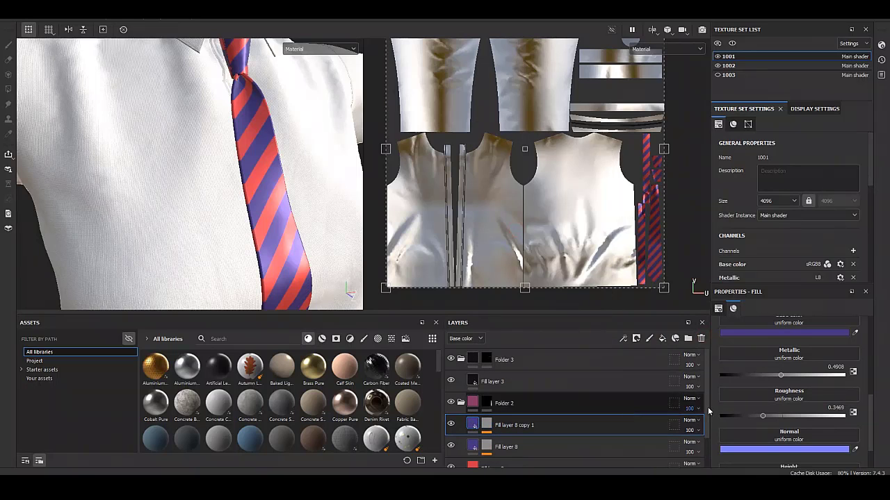
pyautogui.scroll(2, 756, 359)
pyautogui.click(756, 360)
pyautogui.click(770, 210)
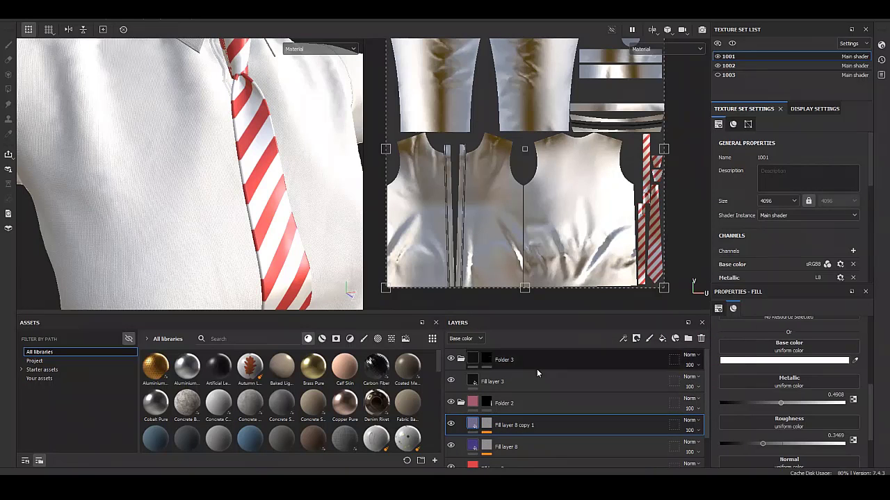
pyautogui.click(742, 453)
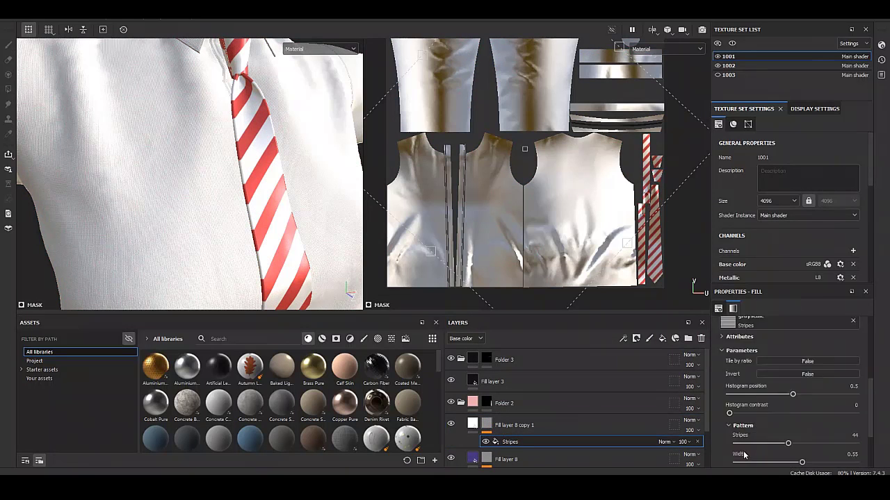
pyautogui.scroll(-3, 764, 417)
pyautogui.moveTo(795, 407)
pyautogui.mouseDown()
pyautogui.moveTo(838, 408)
pyautogui.moveTo(746, 407)
pyautogui.mouseUp()
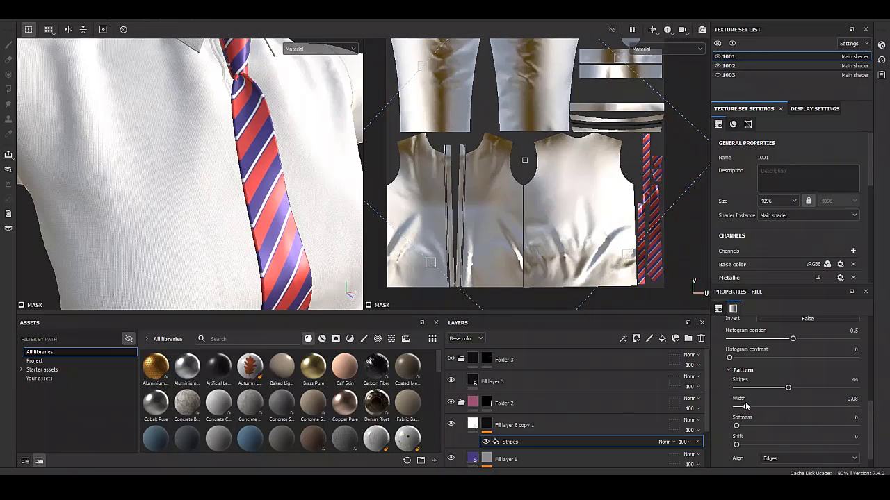
pyautogui.moveTo(592, 241); pyautogui.dragTo(544, 234)
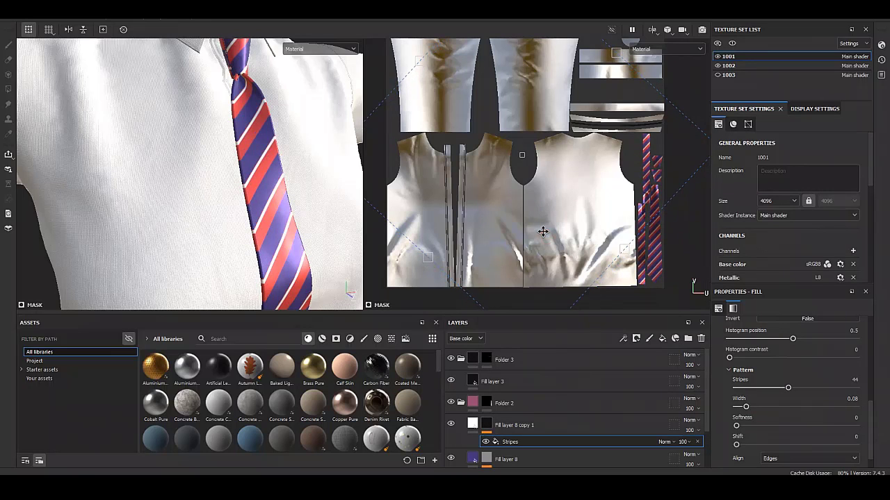
pyautogui.press('f')
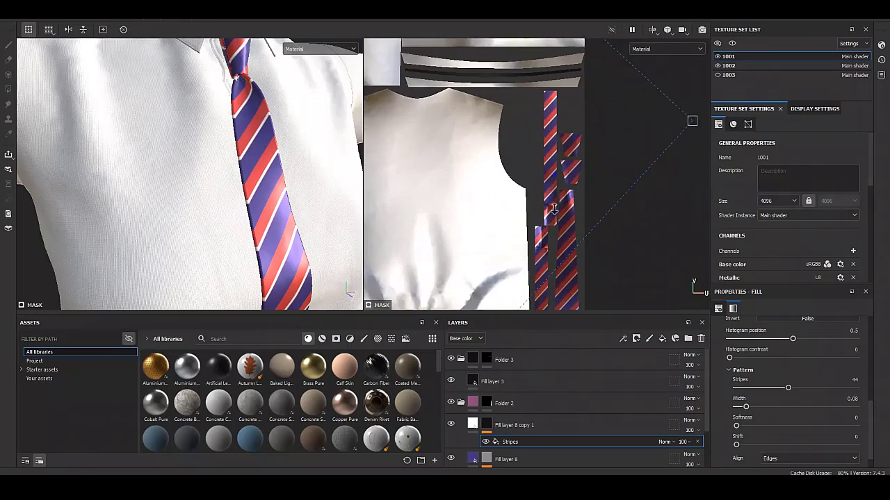
pyautogui.moveTo(538, 170); pyautogui.dragTo(538, 182)
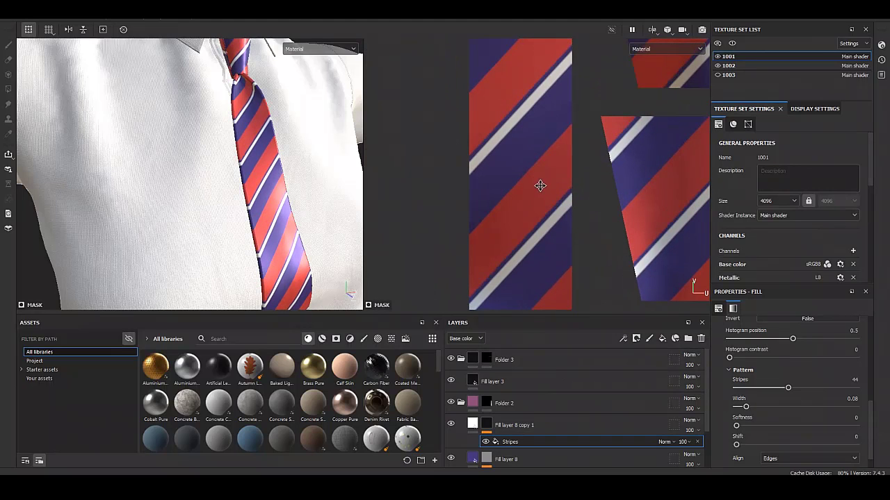
# - Duplicate and offset the white-stripe layer, then group the stripe layers into Folder 1
pyautogui.rightClick(524, 440)
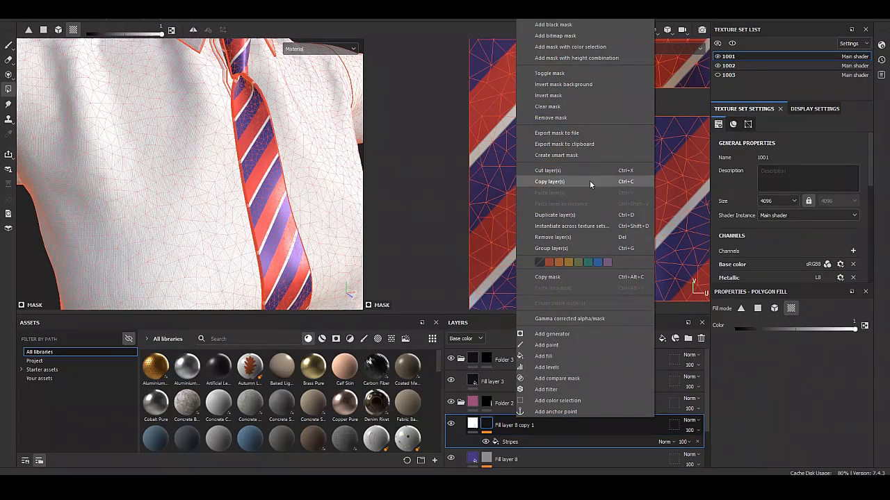
pyautogui.click(549, 182)
pyautogui.moveTo(552, 222); pyautogui.dragTo(549, 173)
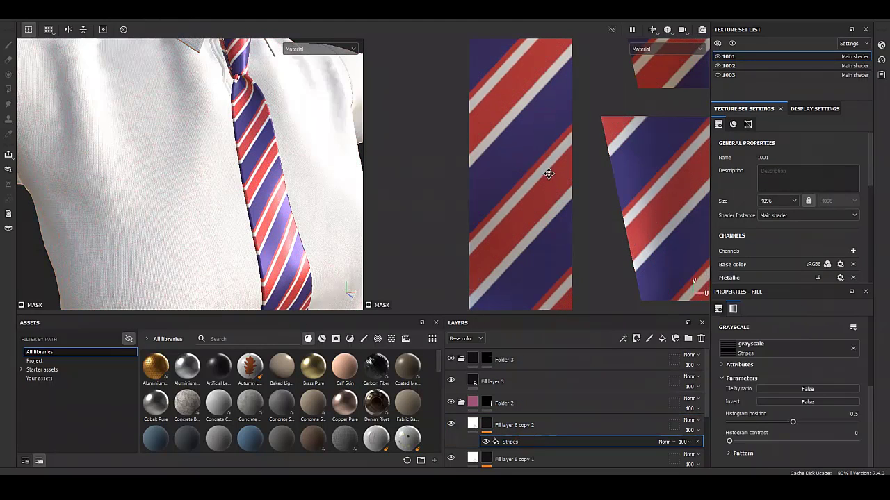
pyautogui.moveTo(209, 208)
pyautogui.keyDown('alt'); pyautogui.mouseDown()
pyautogui.moveTo(236, 227)
pyautogui.moveTo(234, 135)
pyautogui.mouseUp(); pyautogui.keyUp('alt')
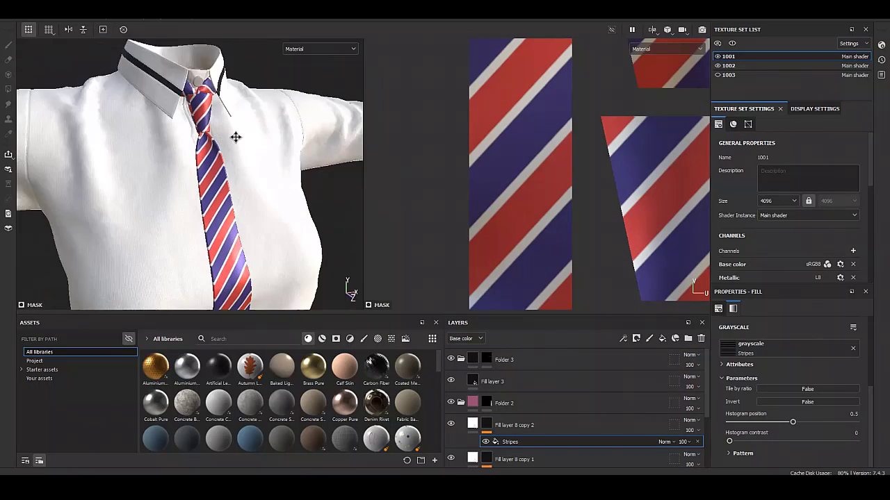
pyautogui.hotkey('ctrl', 'g')
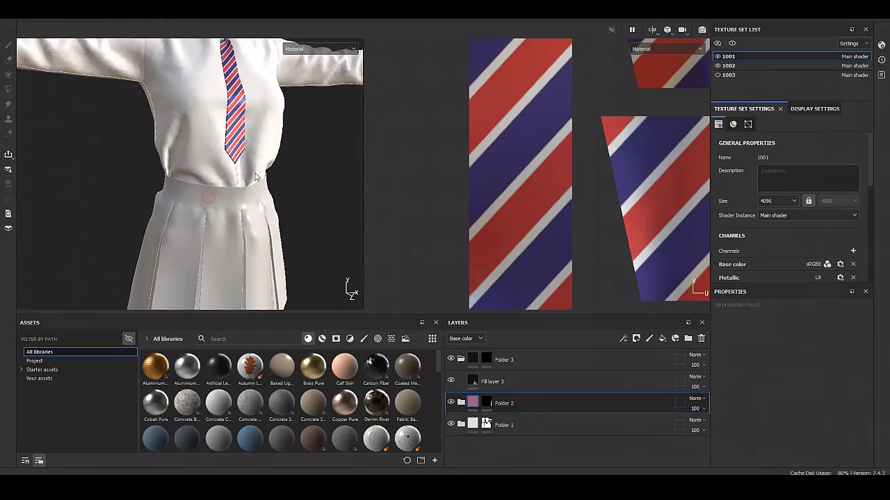
# - Undo the folder grouping and add Fill layer 9 with a black mask
pyautogui.hotkey('ctrl', 'z')
pyautogui.press('4')
pyautogui.click(661, 338)
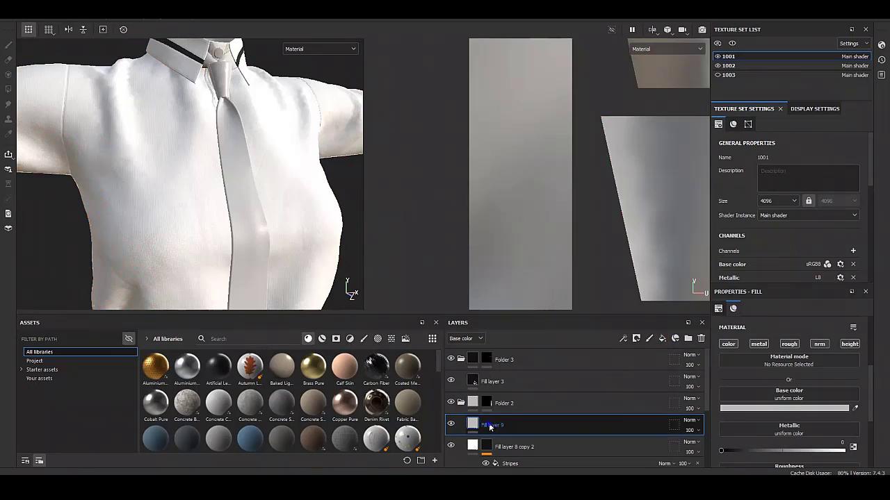
pyautogui.rightClick(498, 424)
pyautogui.click(524, 59)
# - Fill Fill layer 9's mask with the Circles pattern, tiled 16, with higher contrast and balance 0.5
pyautogui.rightClick(499, 428)
pyautogui.click(527, 362)
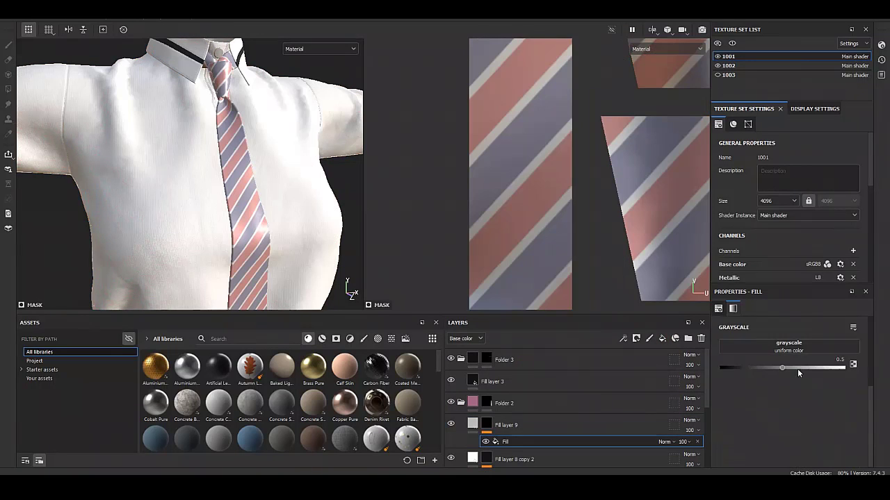
pyautogui.click(789, 343)
pyautogui.press('BackSpace')
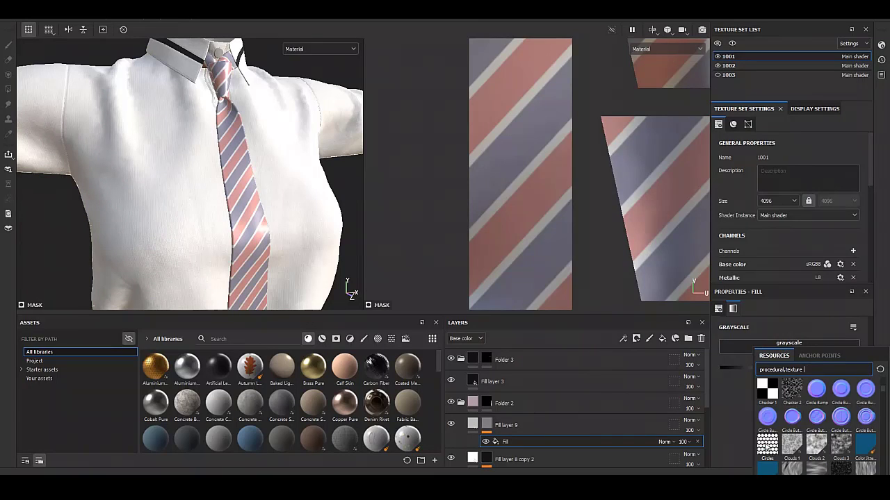
pyautogui.click(764, 443)
pyautogui.moveTo(745, 443); pyautogui.dragTo(886, 446)
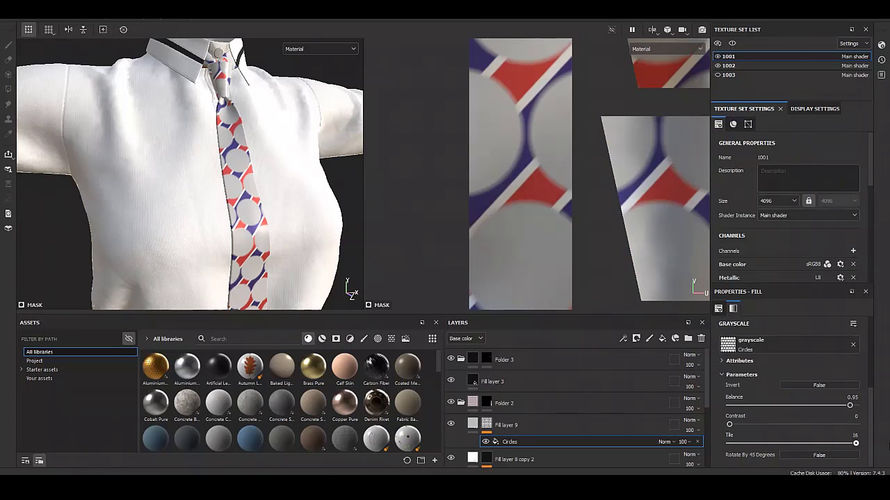
pyautogui.moveTo(729, 426); pyautogui.dragTo(807, 424)
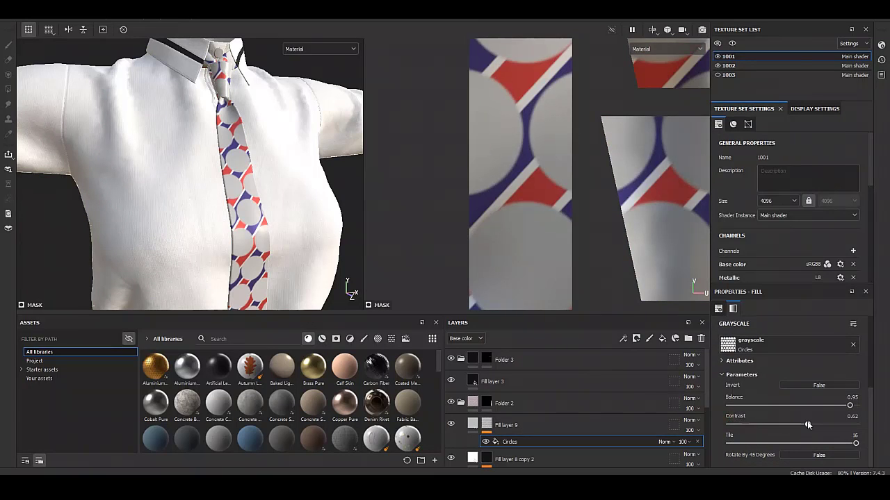
pyautogui.moveTo(849, 405)
pyautogui.mouseDown()
pyautogui.moveTo(792, 406)
pyautogui.moveTo(857, 424)
pyautogui.mouseUp()
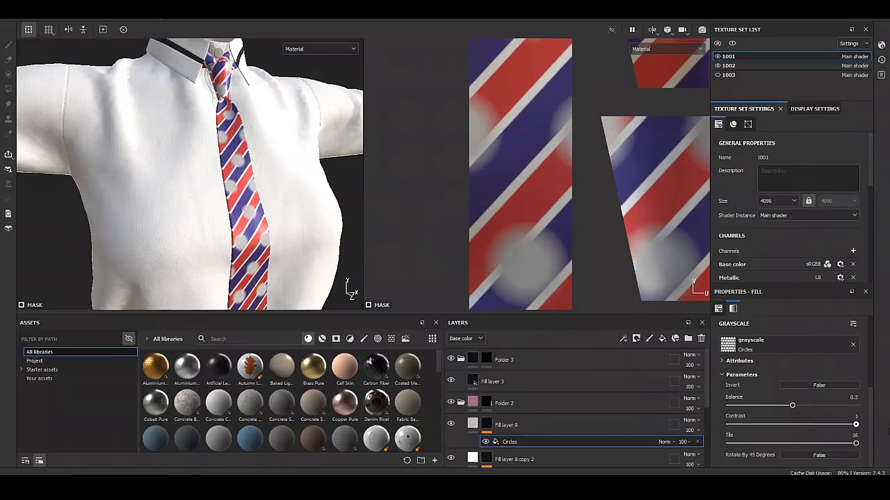
# - Adjust the Circles pattern scale and raise its balance to 0.68
pyautogui.scroll(2, 777, 431)
pyautogui.moveTo(771, 352); pyautogui.dragTo(783, 352)
pyautogui.scroll(3, 272, 199)
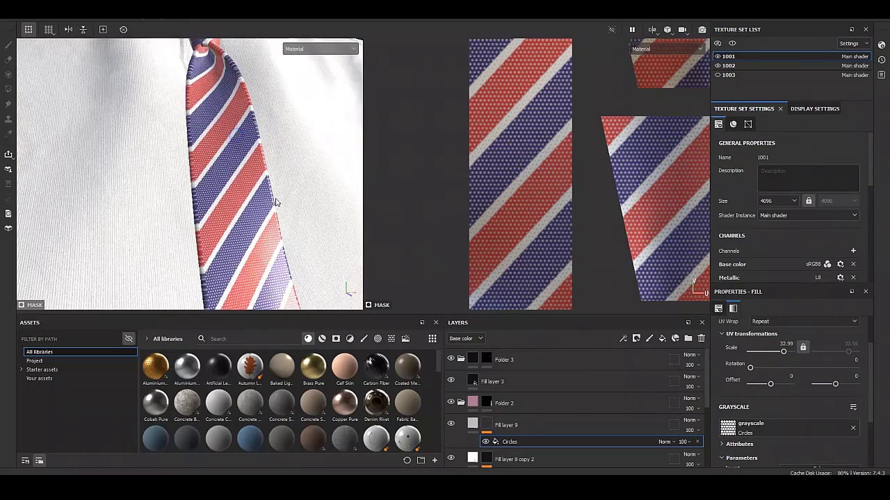
pyautogui.scroll(3, 246, 170)
pyautogui.write('30')
pyautogui.press('Return')
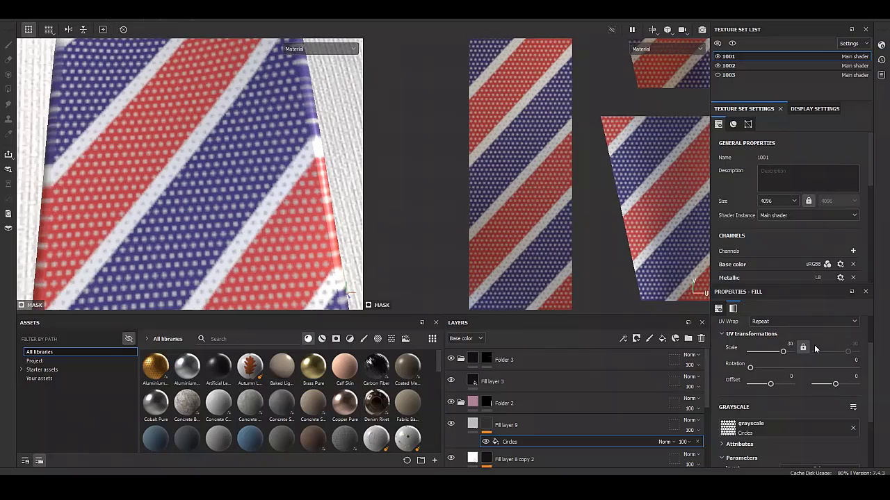
pyautogui.scroll(-3, 784, 402)
pyautogui.moveTo(793, 406)
pyautogui.mouseDown()
pyautogui.moveTo(815, 406)
pyautogui.moveTo(788, 408)
pyautogui.moveTo(768, 424)
pyautogui.moveTo(781, 416)
pyautogui.mouseUp()
# - Enable height on Fill layer 9 with a slight negative value to emboss the weave
pyautogui.click(536, 419)
pyautogui.click(728, 344)
pyautogui.click(849, 344)
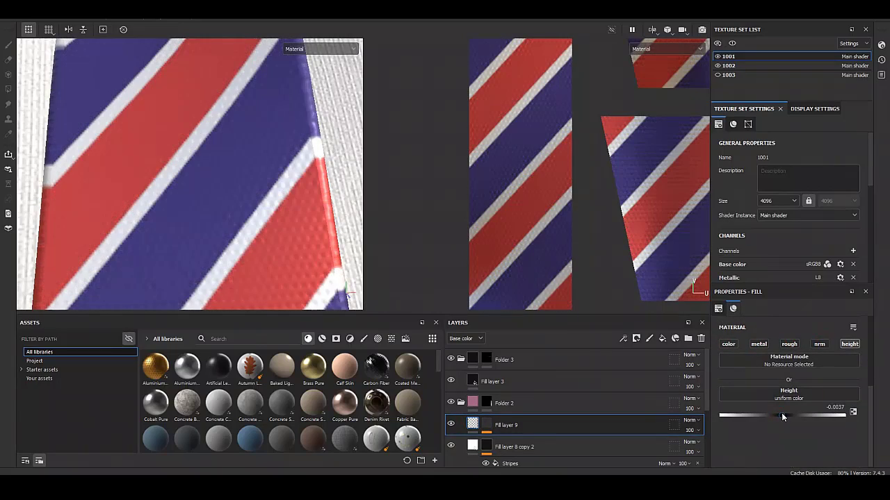
pyautogui.scroll(-5, 162, 139)
pyautogui.moveTo(163, 139)
pyautogui.keyDown('alt'); pyautogui.mouseDown()
pyautogui.moveTo(215, 162)
pyautogui.moveTo(204, 199)
pyautogui.moveTo(255, 218)
pyautogui.moveTo(260, 206)
pyautogui.mouseUp(); pyautogui.keyUp('alt')
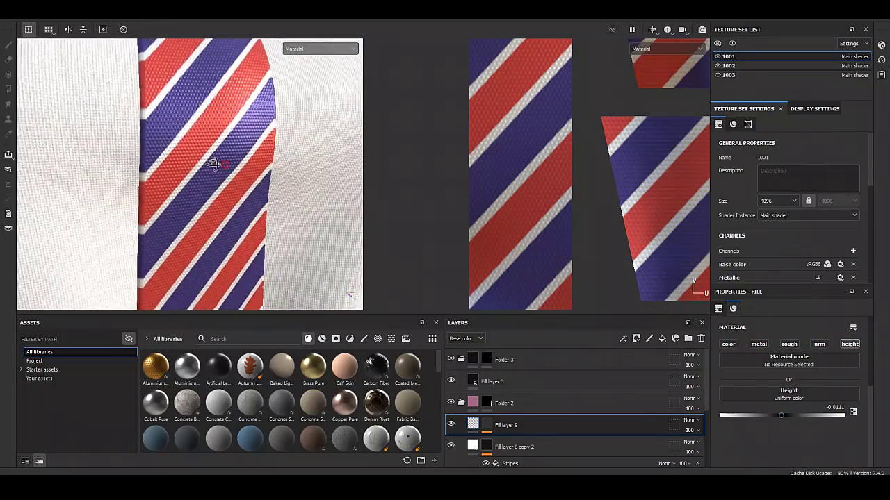
# - Set the Circles mask pattern scale to 40
pyautogui.click(487, 425)
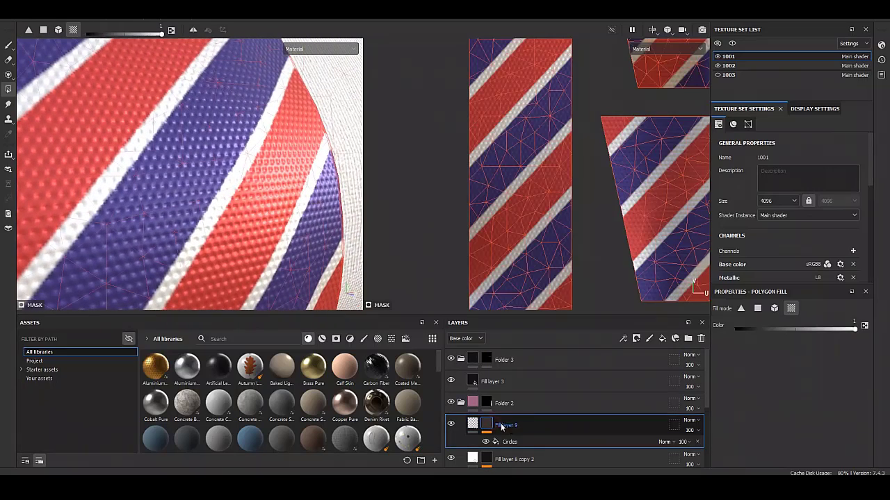
pyautogui.click(509, 441)
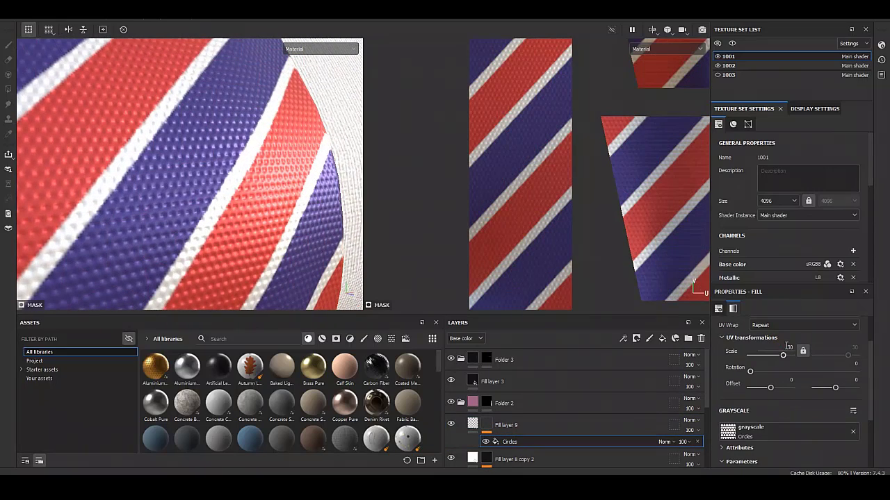
pyautogui.write('0')
pyautogui.press('Return')
pyautogui.moveTo(234, 201)
pyautogui.keyDown('alt'); pyautogui.mouseDown()
pyautogui.moveTo(219, 184)
pyautogui.moveTo(286, 236)
pyautogui.mouseUp(); pyautogui.keyUp('alt')
# - Enable colour on Fill layer 9 and try a darker red
pyautogui.click(514, 425)
pyautogui.scroll(-3, 767, 401)
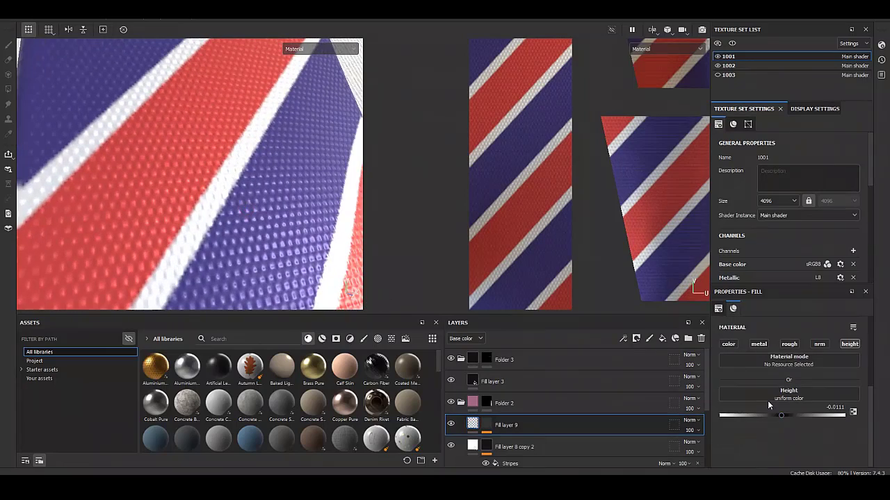
pyautogui.click(727, 372)
pyautogui.click(735, 436)
pyautogui.click(826, 260)
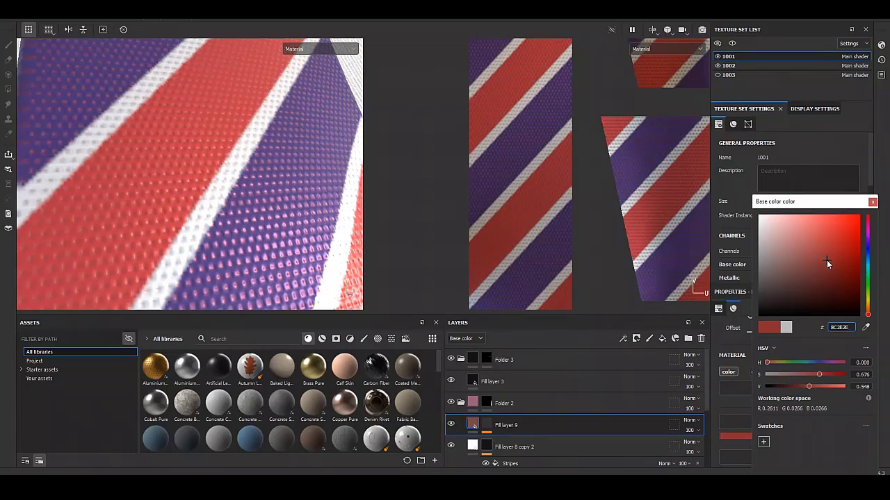
pyautogui.click(873, 201)
pyautogui.moveTo(167, 146)
pyautogui.keyDown('alt'); pyautogui.mouseDown()
pyautogui.moveTo(68, 113)
pyautogui.moveTo(238, 149)
pyautogui.moveTo(260, 308)
pyautogui.moveTo(292, 219)
pyautogui.mouseUp(); pyautogui.keyUp('alt')
pyautogui.click(730, 372)
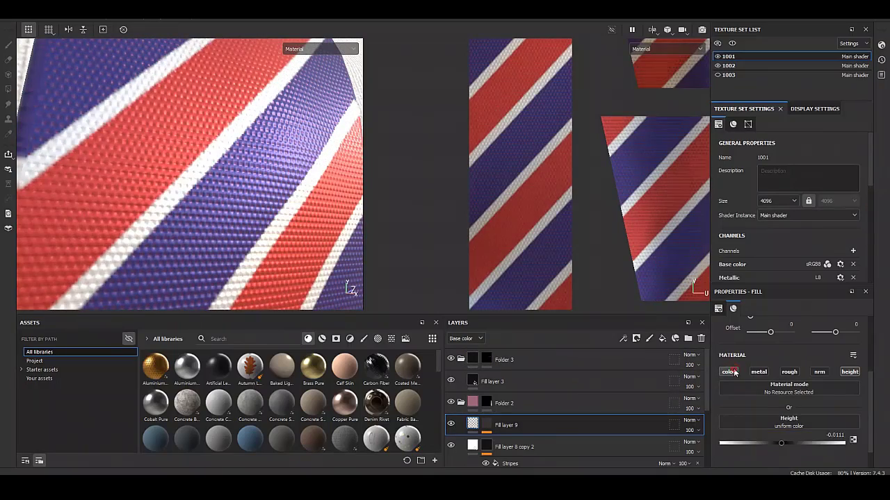
pyautogui.click(731, 373)
# - Try several blend modes on Fill layer 9, settling on Value
pyautogui.click(690, 421)
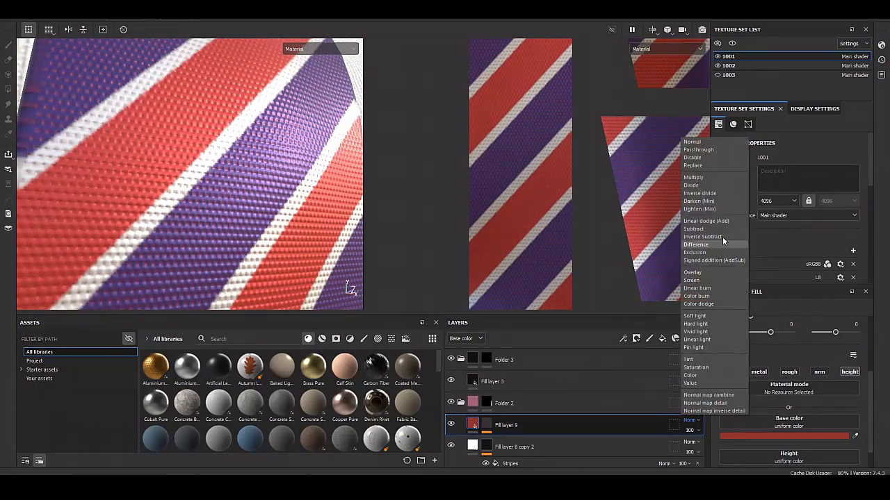
pyautogui.moveTo(292, 180)
pyautogui.keyDown('alt'); pyautogui.mouseDown()
pyautogui.moveTo(240, 205)
pyautogui.moveTo(213, 204)
pyautogui.moveTo(475, 386)
pyautogui.mouseUp(); pyautogui.keyUp('alt')
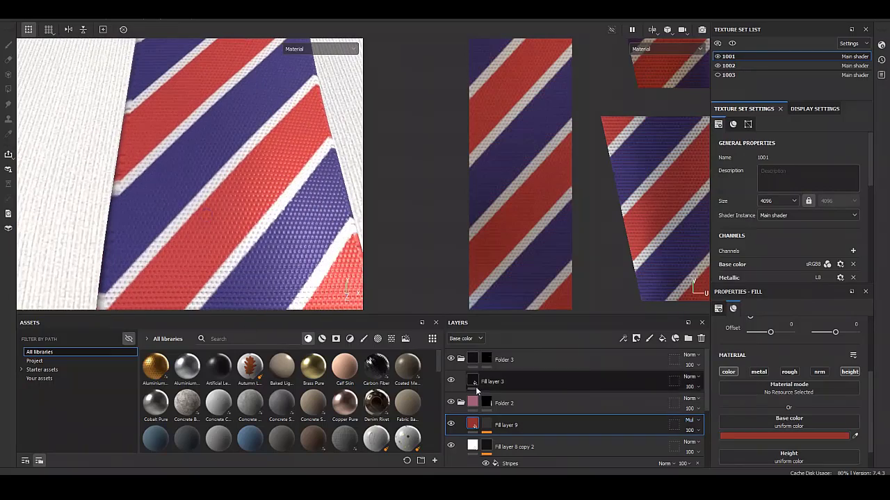
pyautogui.click(690, 421)
pyautogui.click(694, 367)
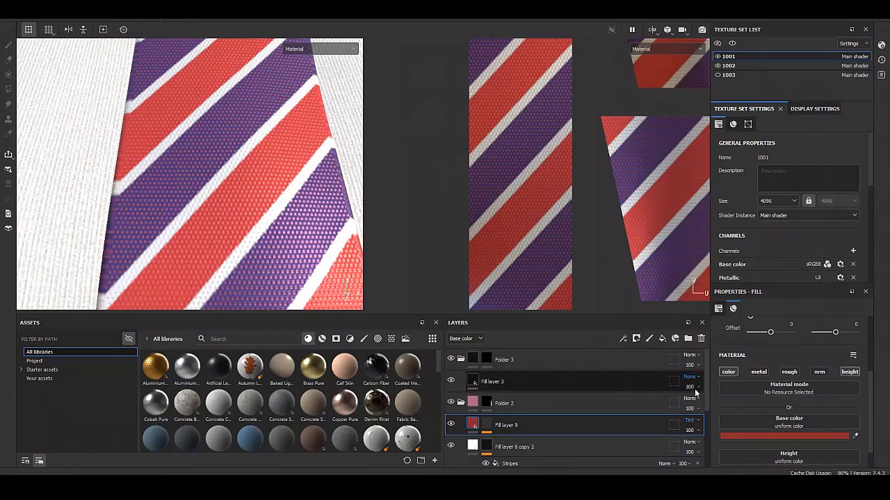
pyautogui.click(690, 421)
pyautogui.click(690, 375)
pyautogui.click(688, 422)
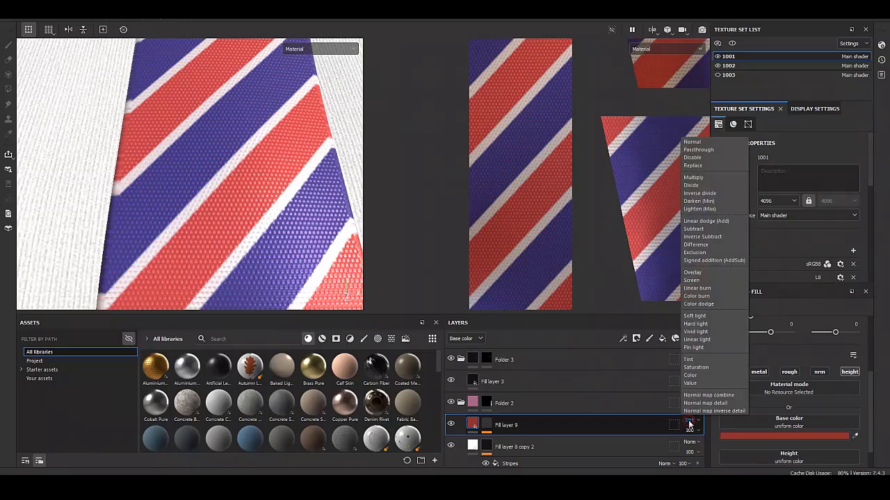
pyautogui.click(695, 383)
pyautogui.keyDown('alt'); pyautogui.moveTo(236, 185); pyautogui.dragTo(253, 179); pyautogui.keyUp('alt')
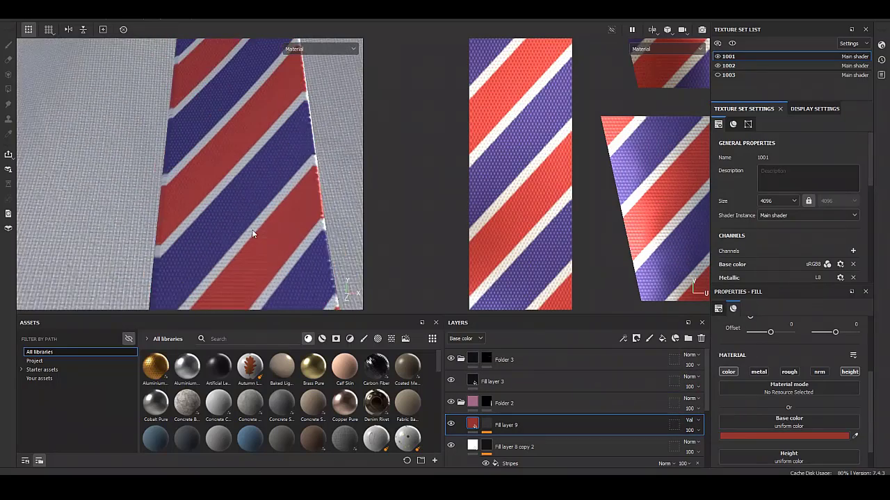
pyautogui.scroll(3, 250, 223)
# - Change Fill layer 9's base colour to grey and fine-tune its shade
pyautogui.click(771, 435)
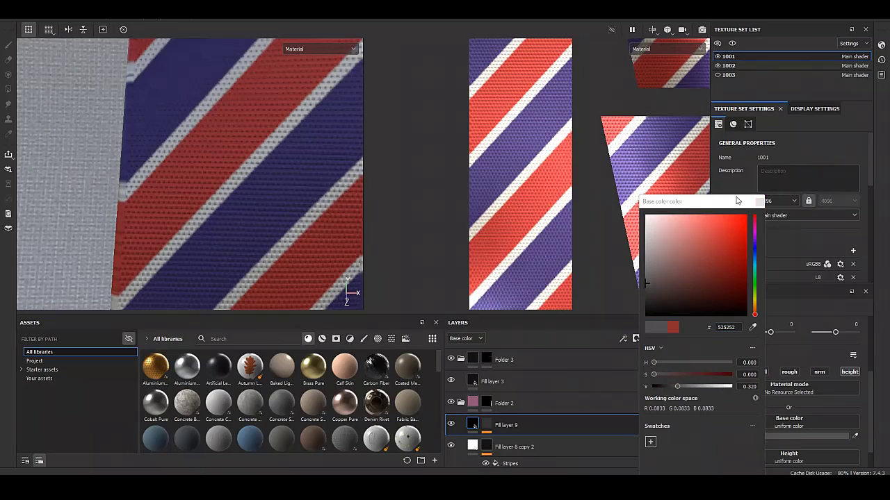
pyautogui.click(759, 201)
pyautogui.moveTo(206, 241)
pyautogui.keyDown('alt'); pyautogui.mouseDown()
pyautogui.moveTo(279, 284)
pyautogui.moveTo(240, 262)
pyautogui.moveTo(242, 179)
pyautogui.moveTo(319, 208)
pyautogui.mouseUp(); pyautogui.keyUp('alt')
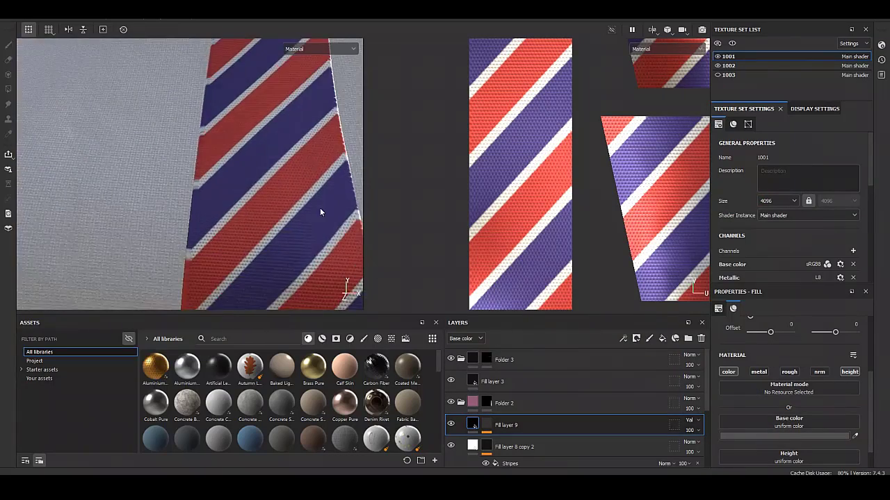
pyautogui.click(784, 436)
pyautogui.moveTo(756, 263)
pyautogui.mouseDown()
pyautogui.moveTo(685, 255)
pyautogui.moveTo(682, 273)
pyautogui.mouseUp()
pyautogui.click(868, 202)
pyautogui.scroll(-3, 167, 160)
pyautogui.moveTo(167, 159)
pyautogui.keyDown('alt'); pyautogui.mouseDown()
pyautogui.moveTo(271, 269)
pyautogui.moveTo(658, 425)
pyautogui.mouseUp(); pyautogui.keyUp('alt')
# - Set Fill layer 9's blend mode to Multiply and select Folder 2's mask
pyautogui.click(690, 421)
pyautogui.click(702, 180)
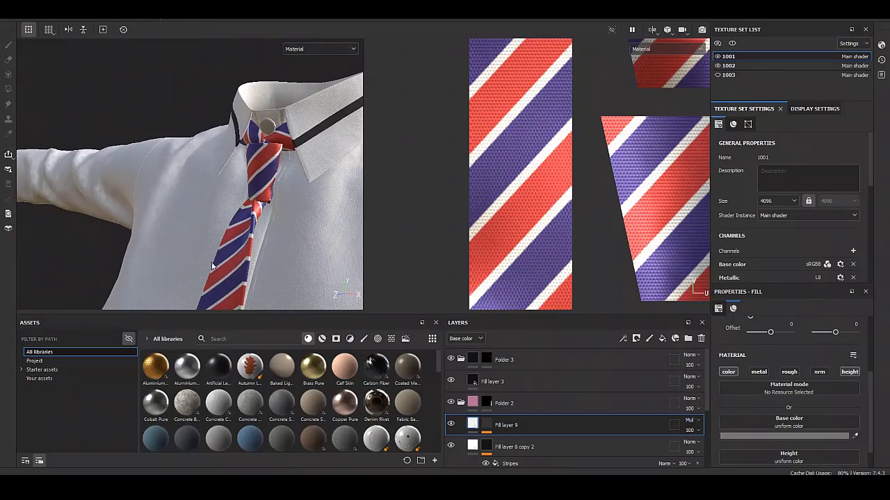
pyautogui.click(473, 424)
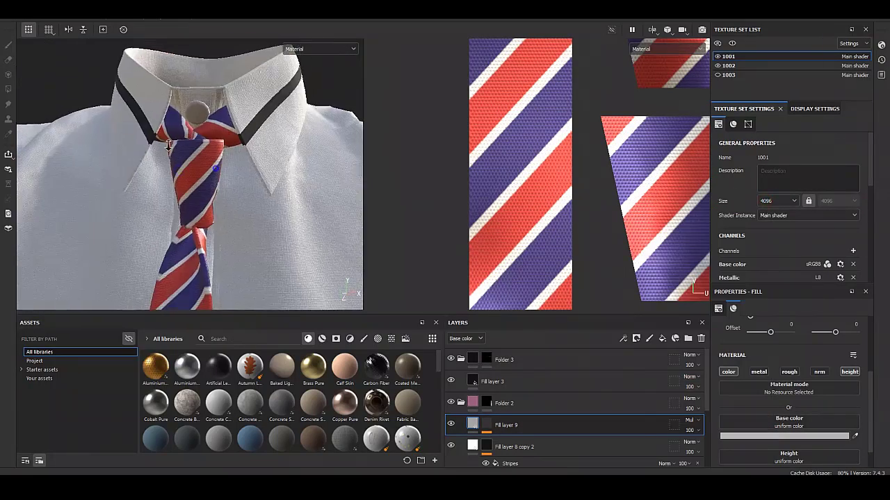
pyautogui.click(488, 401)
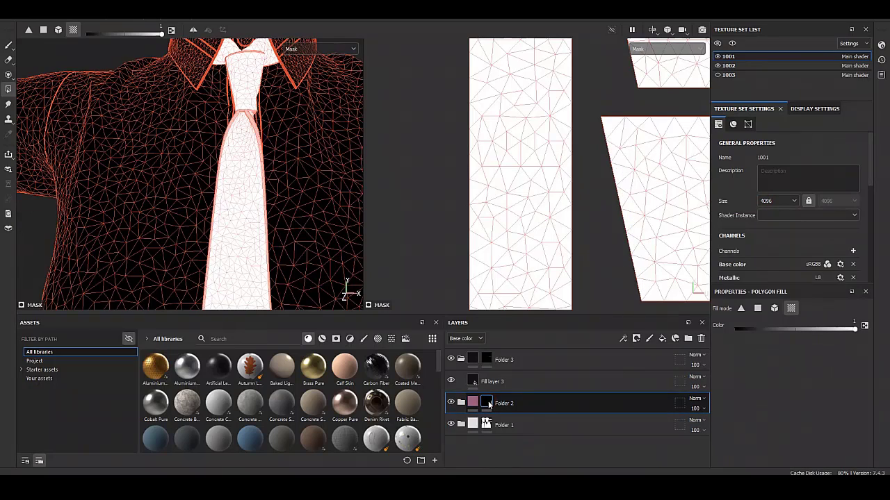
# - Leave Folder 2's mask view and orbit around the collar
pyautogui.rightClick(488, 401)
pyautogui.press('Escape')
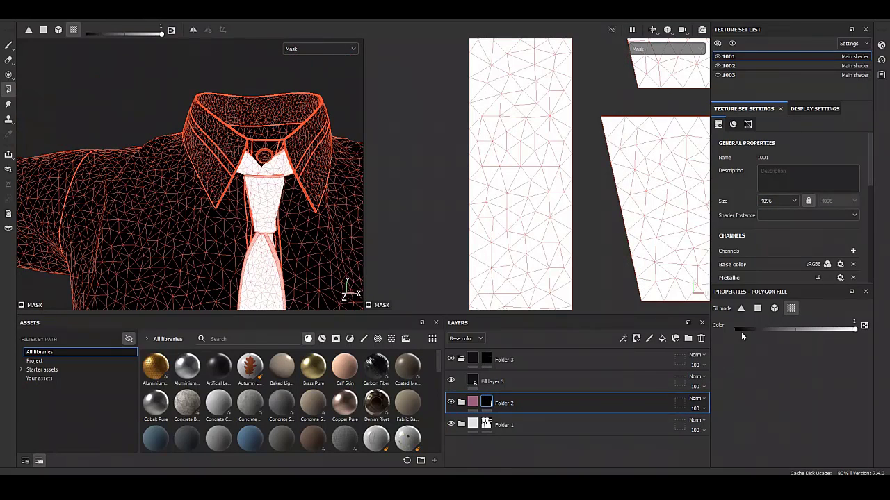
pyautogui.click(472, 402)
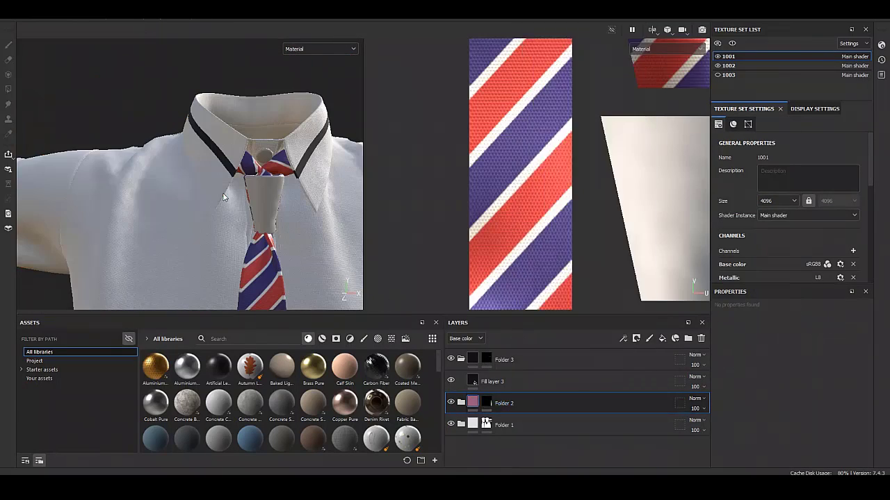
pyautogui.keyDown('alt'); pyautogui.moveTo(209, 195); pyautogui.dragTo(240, 195); pyautogui.keyUp('alt')
pyautogui.press('j')
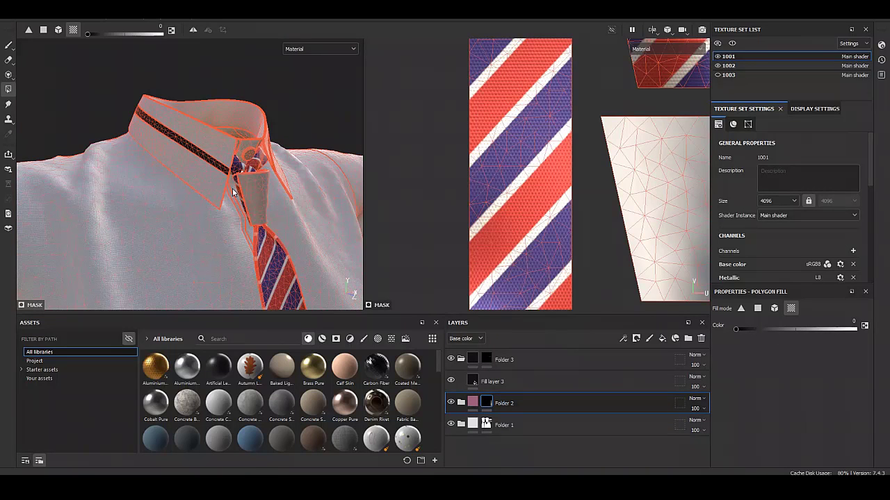
# - Duplicate Folder 2 as Folder 2 copy 1 and bring the tie knot into close view
pyautogui.click(501, 403)
pyautogui.rightClick(501, 403)
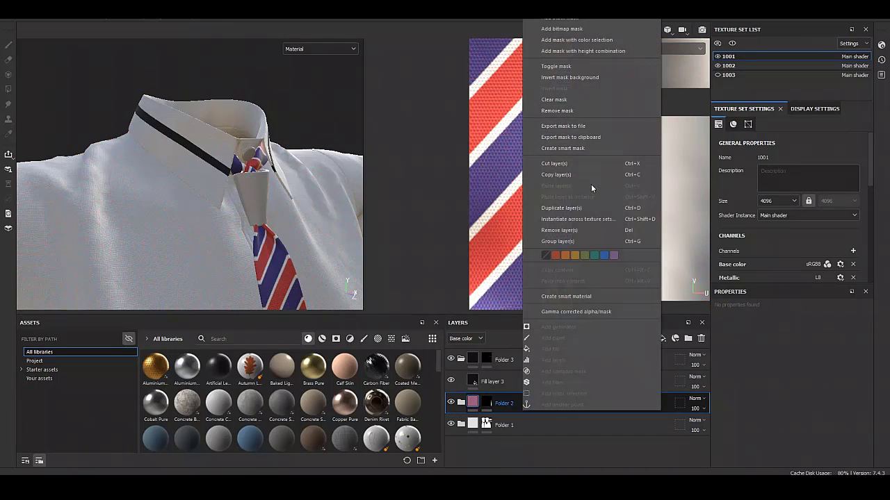
pyautogui.click(556, 208)
pyautogui.press('4')
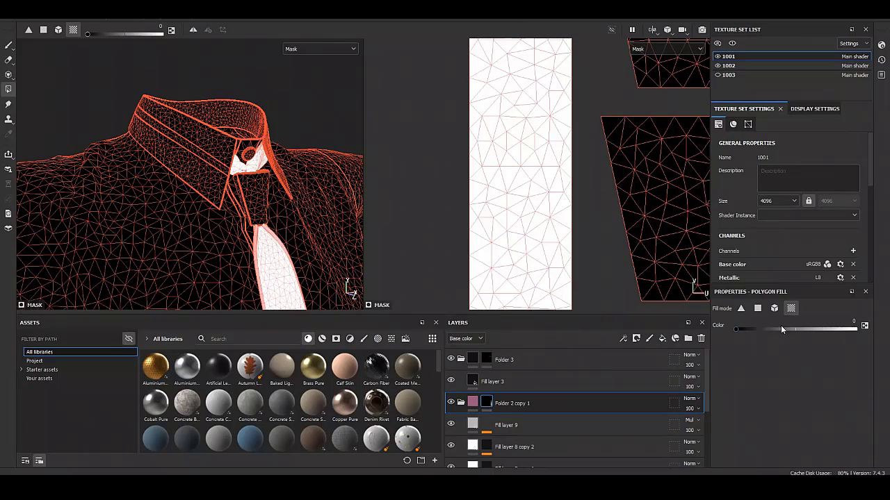
pyautogui.scroll(-3, 488, 171)
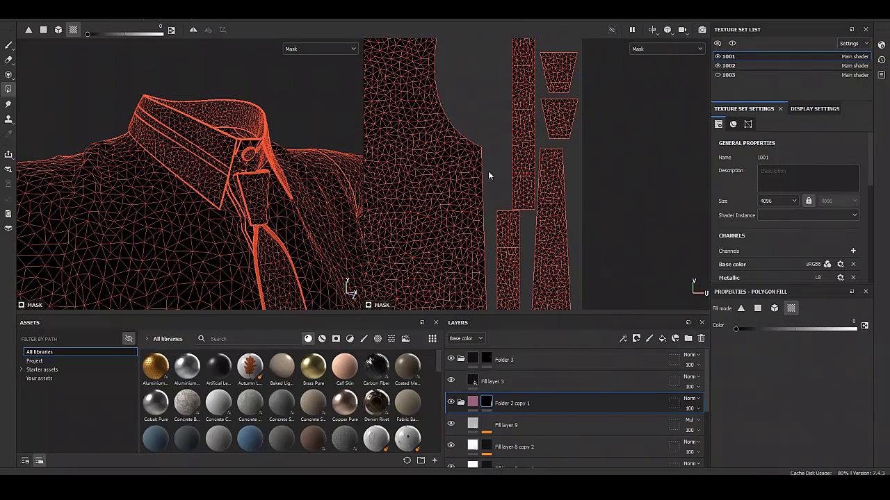
pyautogui.scroll(-2, 534, 273)
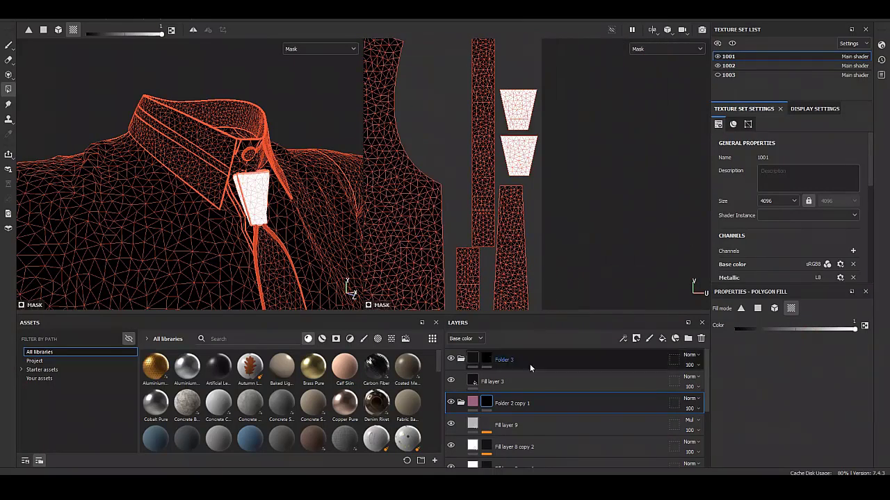
pyautogui.click(529, 403)
pyautogui.moveTo(209, 173)
pyautogui.keyDown('alt'); pyautogui.mouseDown()
pyautogui.moveTo(297, 196)
pyautogui.moveTo(283, 202)
pyautogui.mouseUp(); pyautogui.keyUp('alt')
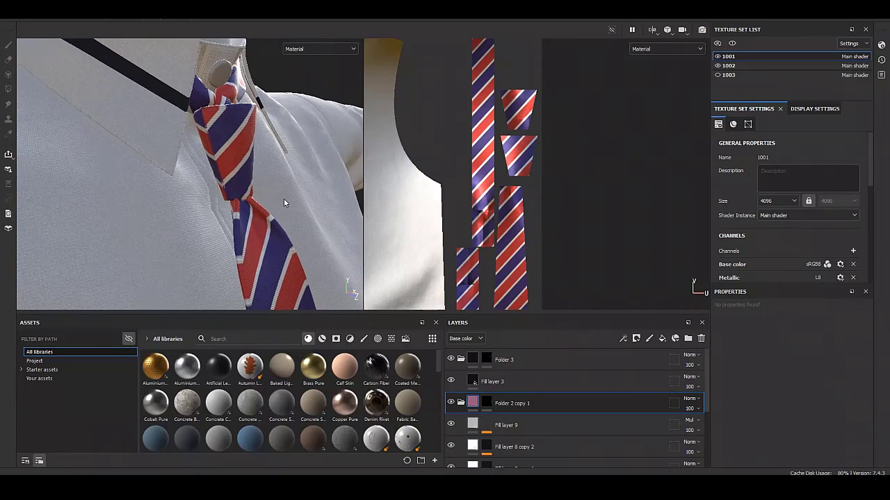
# - Set the UV rotation of Fill layer 8 copy 2's Stripes effect to 135
pyautogui.scroll(-1, 486, 403)
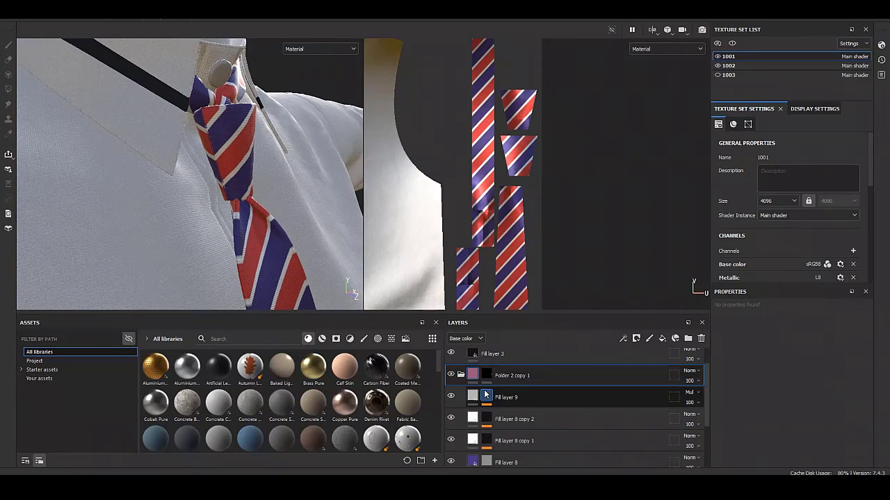
pyautogui.click(492, 416)
pyautogui.click(509, 448)
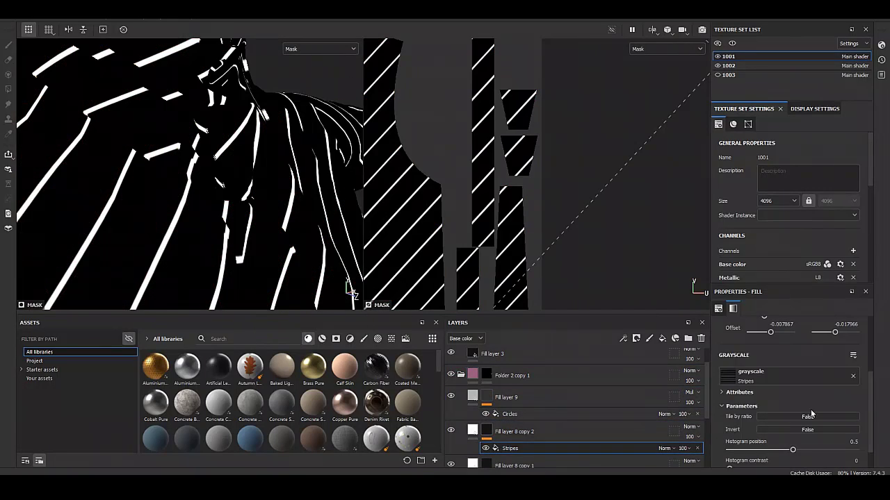
pyautogui.scroll(1, 811, 409)
pyautogui.scroll(1, 810, 409)
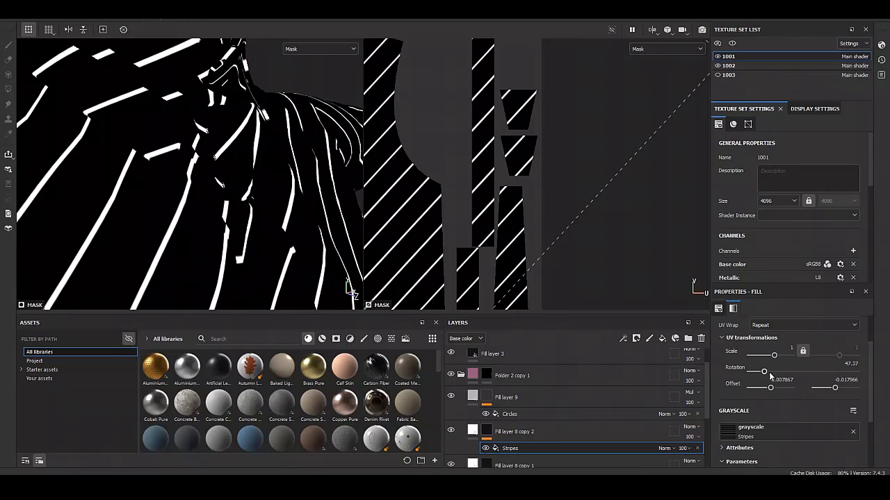
pyautogui.moveTo(763, 372); pyautogui.dragTo(792, 371)
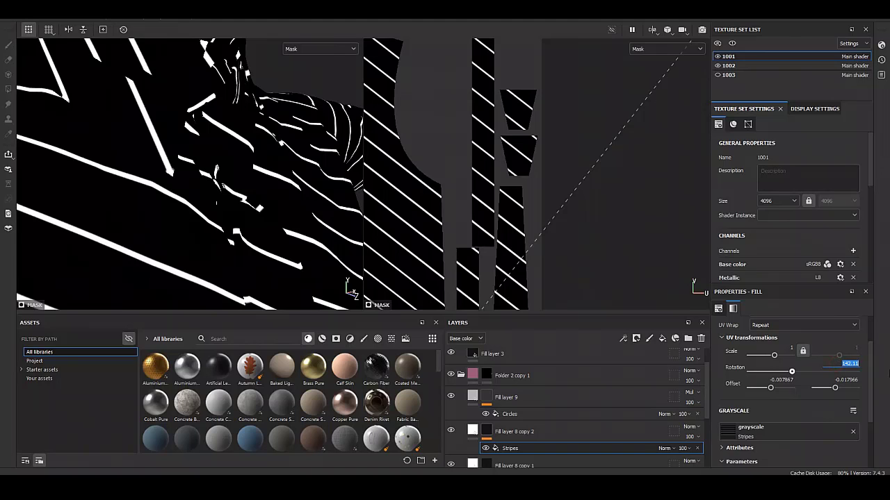
pyautogui.write('135')
pyautogui.press('Return')
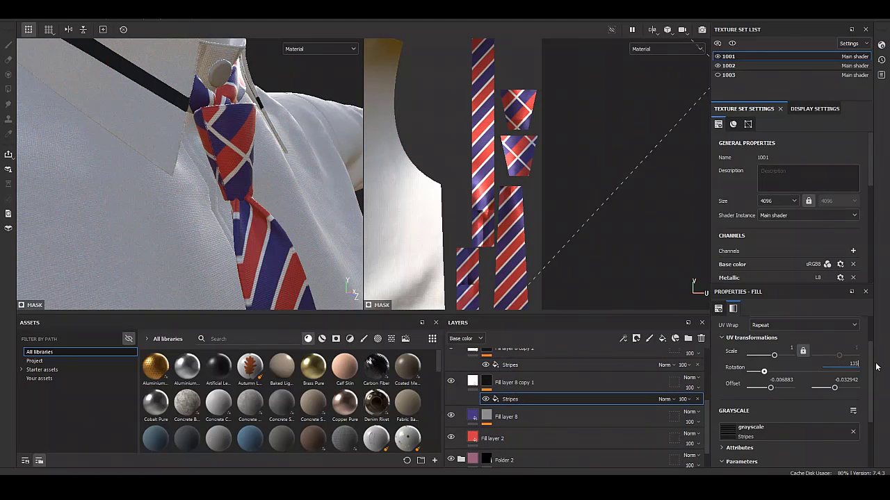
# - Paste the Stripes effect onto Fill layer 8 and move it within the layer stack
pyautogui.click(506, 417)
pyautogui.hotkey('ctrl', 'v')
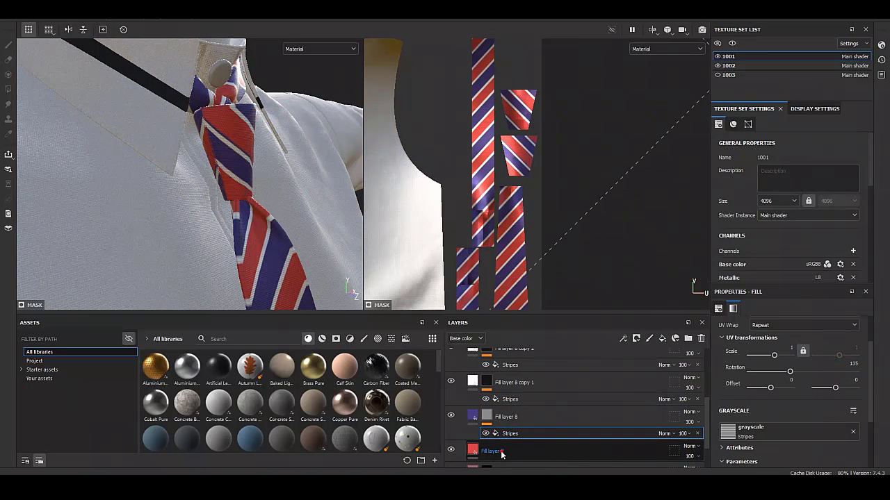
pyautogui.moveTo(502, 453); pyautogui.dragTo(497, 410)
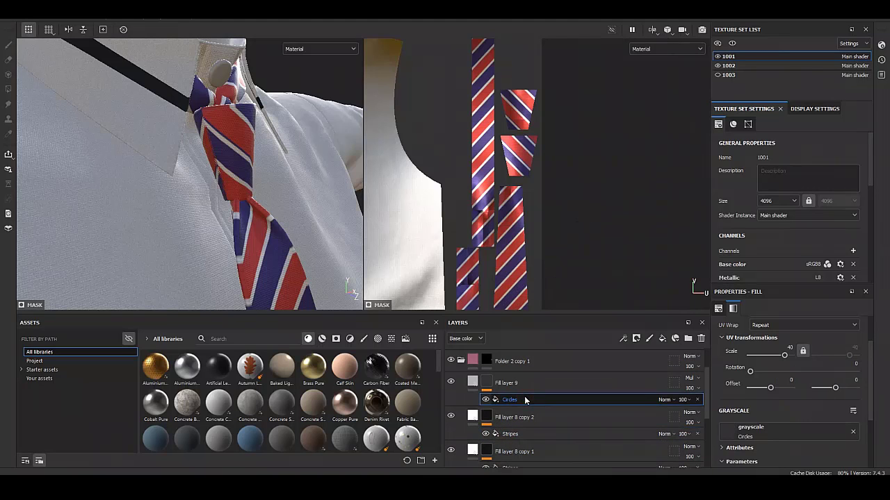
pyautogui.scroll(3, 499, 226)
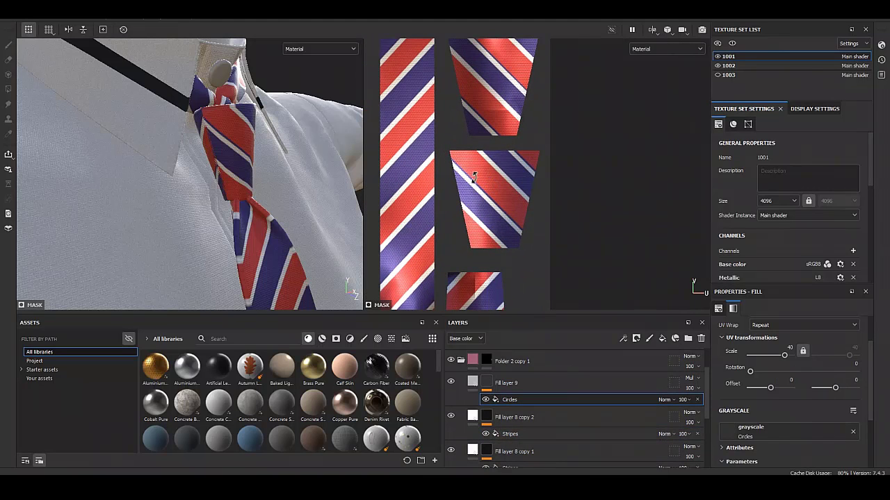
pyautogui.scroll(-2, 480, 178)
pyautogui.scroll(-2, 490, 180)
pyautogui.scroll(-2, 501, 182)
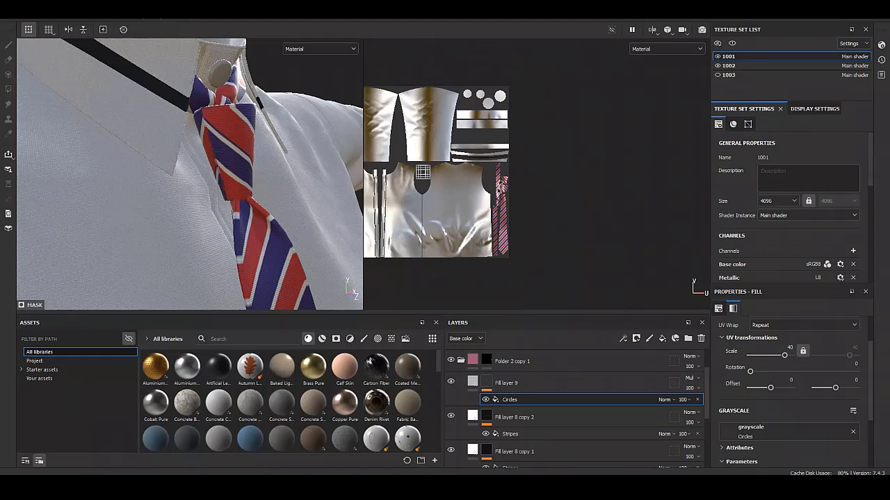
pyautogui.scroll(3, 426, 173)
pyautogui.scroll(2, 424, 177)
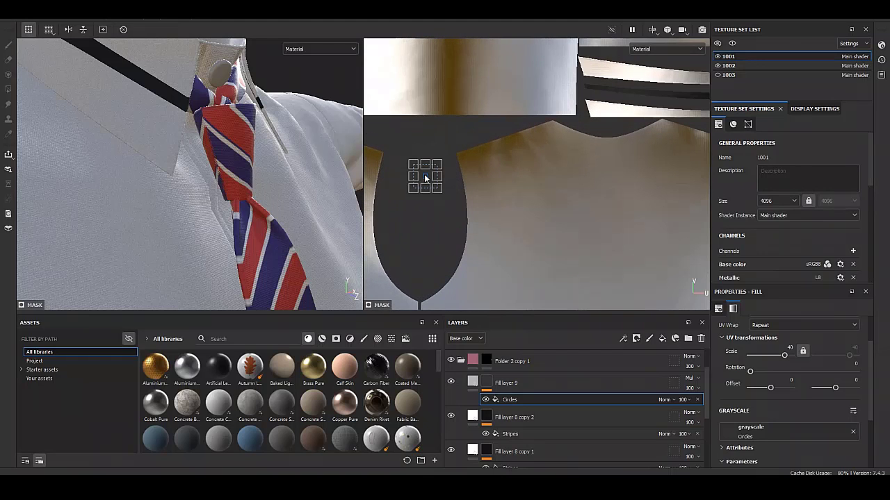
pyautogui.click(509, 434)
pyautogui.scroll(-2, 452, 234)
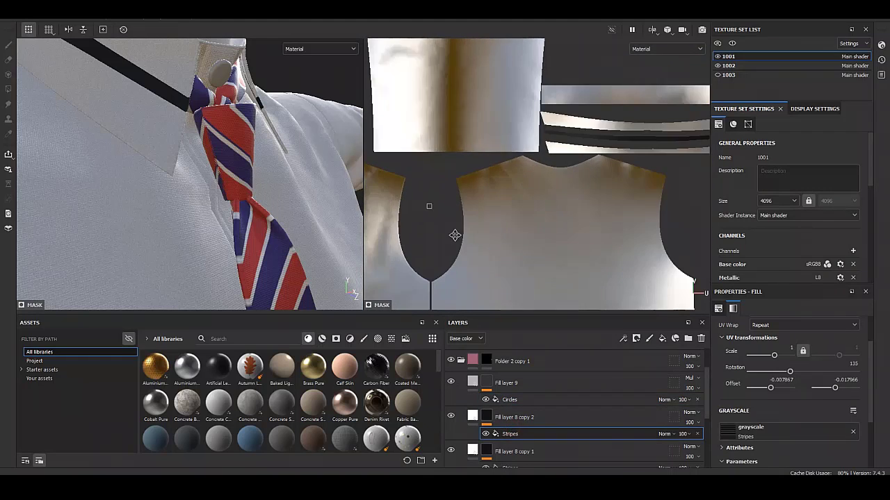
pyautogui.scroll(-2, 549, 227)
pyautogui.scroll(3, 579, 210)
pyautogui.scroll(4, 578, 209)
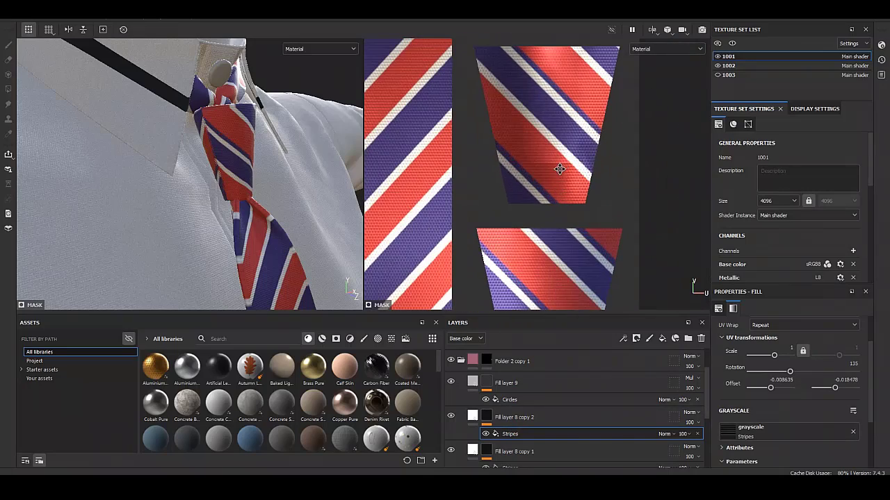
pyautogui.scroll(-2, 524, 417)
# - Black out the upper knot piece in Folder 2 copy 1's mask
pyautogui.click(521, 412)
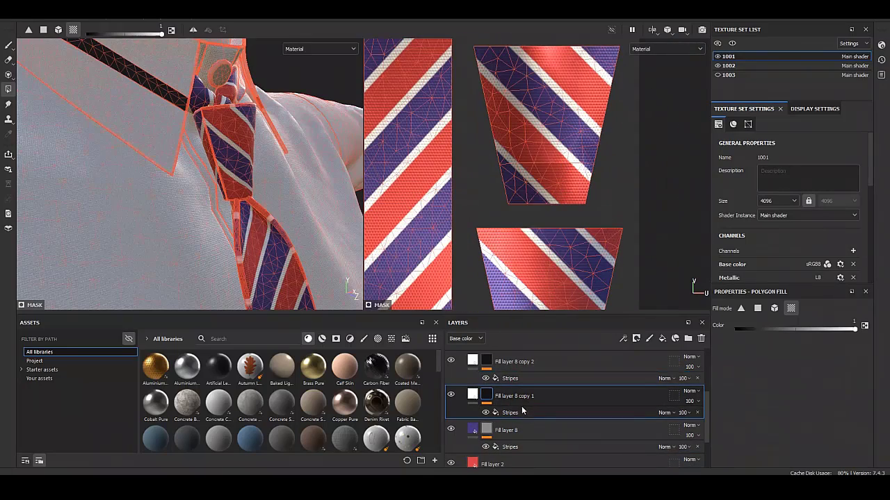
pyautogui.keyDown('alt'); pyautogui.moveTo(272, 159); pyautogui.dragTo(206, 173); pyautogui.keyUp('alt')
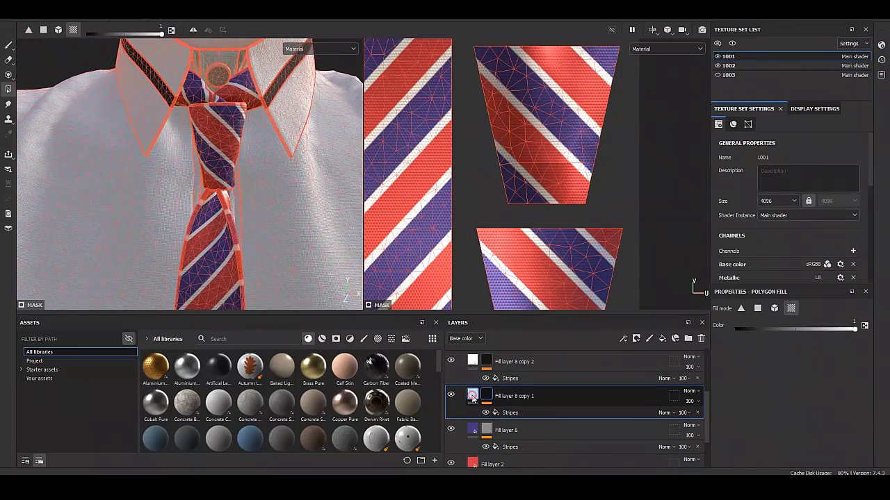
pyautogui.scroll(-2, 524, 417)
pyautogui.click(486, 403)
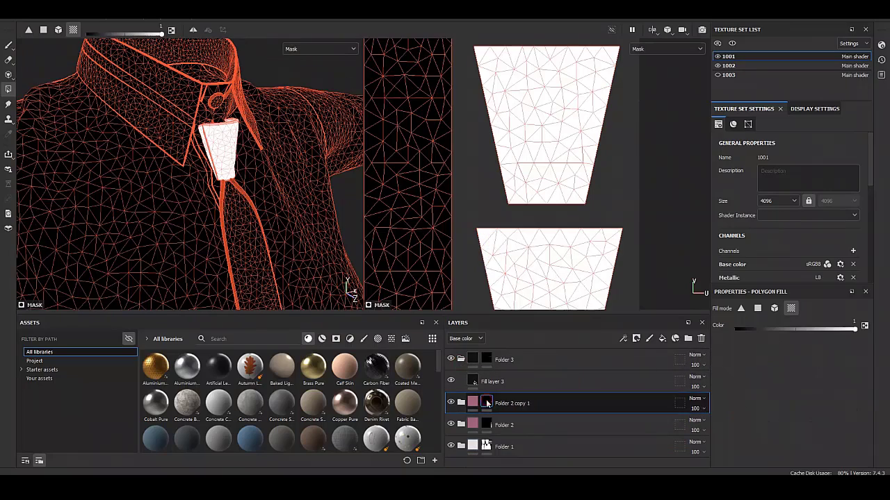
pyautogui.press('x')
pyautogui.keyDown('alt'); pyautogui.moveTo(282, 131); pyautogui.dragTo(266, 176); pyautogui.keyUp('alt')
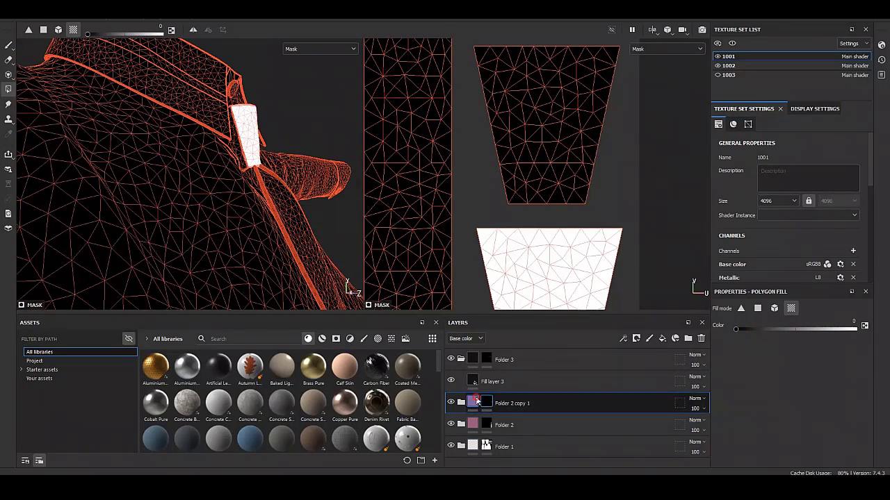
pyautogui.click(486, 425)
pyautogui.click(521, 424)
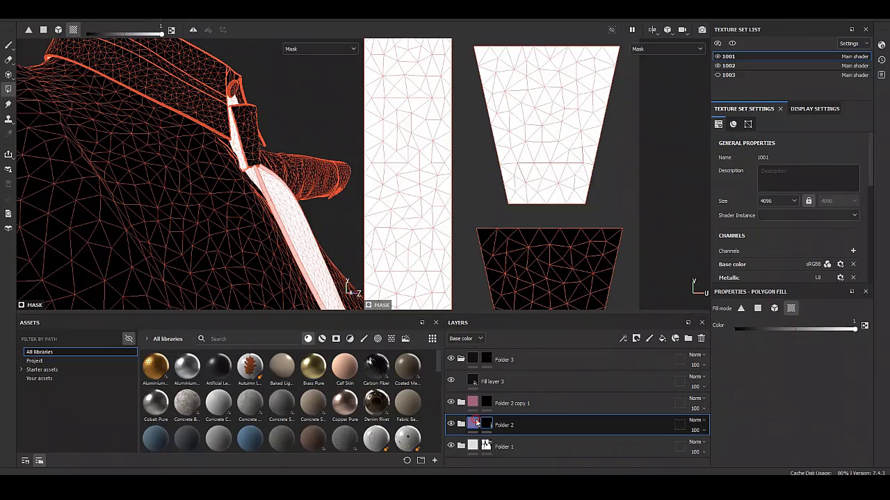
# - Offset the white stripes' Stripes effect to shift them on the knot
pyautogui.moveTo(283, 199)
pyautogui.keyDown('alt'); pyautogui.mouseDown()
pyautogui.moveTo(135, 206)
pyautogui.moveTo(291, 241)
pyautogui.moveTo(193, 217)
pyautogui.mouseUp(); pyautogui.keyUp('alt')
pyautogui.click(474, 406)
pyautogui.click(509, 441)
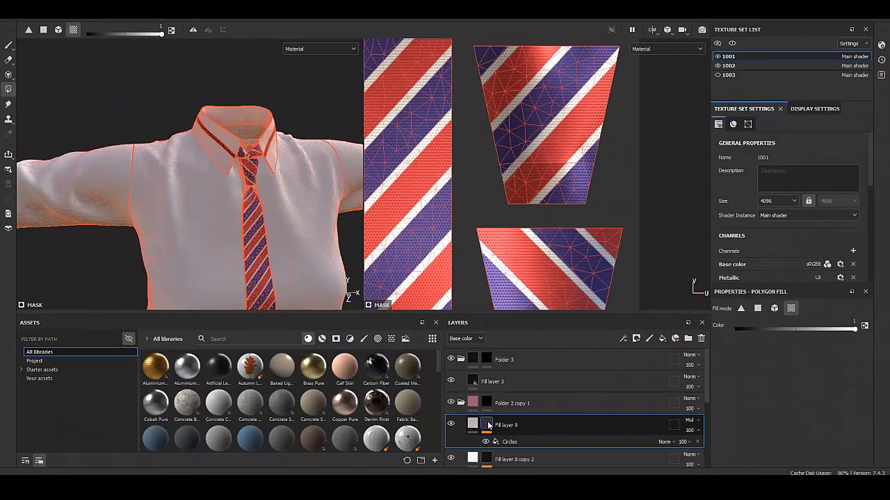
pyautogui.scroll(-1, 514, 417)
pyautogui.click(510, 449)
pyautogui.scroll(3, 263, 203)
pyautogui.moveTo(529, 173)
pyautogui.mouseDown()
pyautogui.moveTo(534, 179)
pyautogui.moveTo(507, 205)
pyautogui.mouseUp()
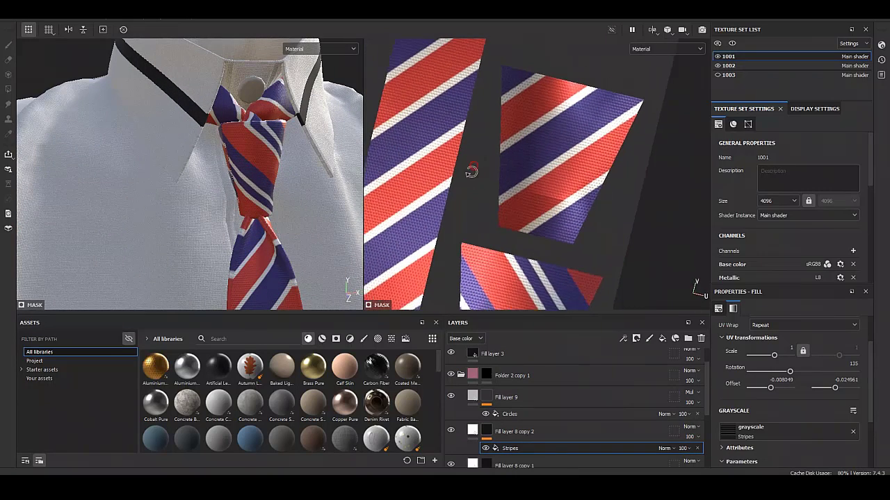
# - Offset Fill layer 8's Stripes effect to shift the navy stripes along the knot
pyautogui.keyDown('alt'); pyautogui.moveTo(471, 171); pyautogui.dragTo(487, 154); pyautogui.keyUp('alt')
pyautogui.keyDown('alt'); pyautogui.moveTo(295, 163); pyautogui.dragTo(282, 206); pyautogui.keyUp('alt')
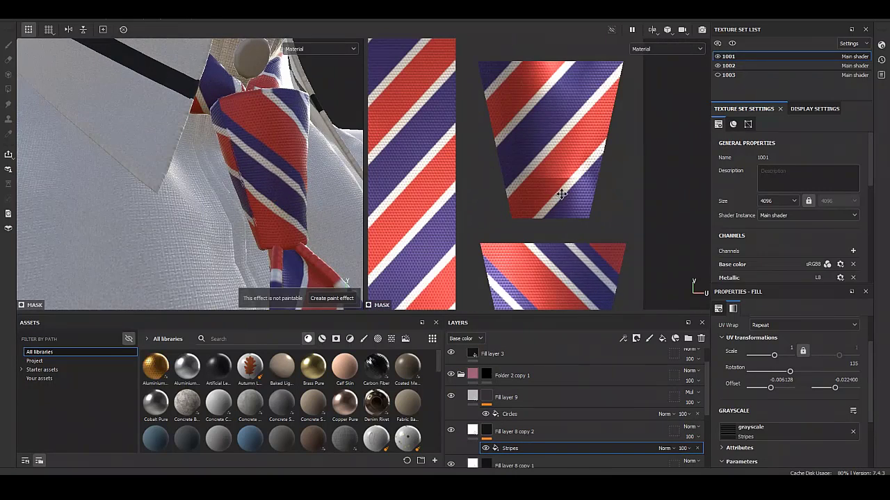
pyautogui.scroll(-2, 499, 423)
pyautogui.click(501, 426)
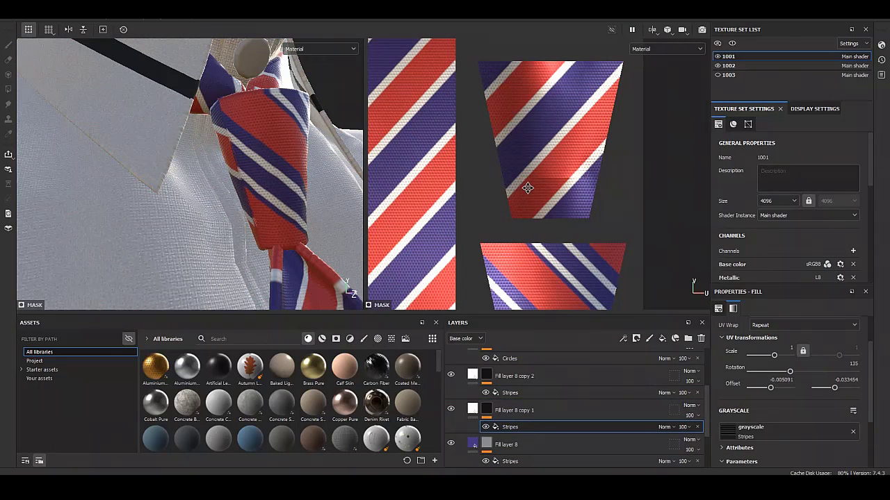
pyautogui.click(510, 461)
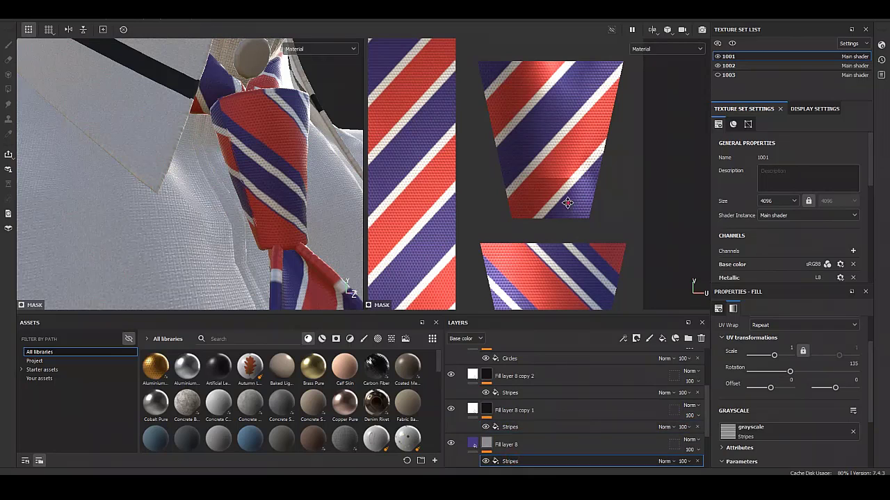
pyautogui.moveTo(561, 214); pyautogui.dragTo(548, 237)
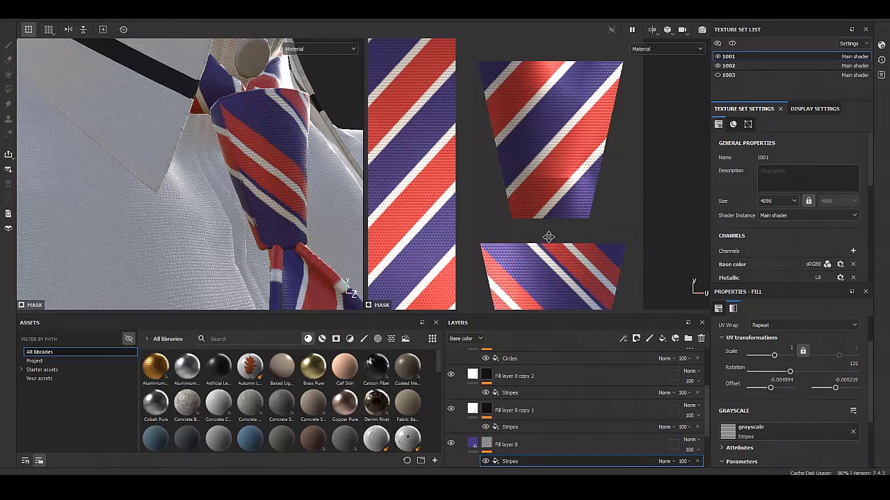
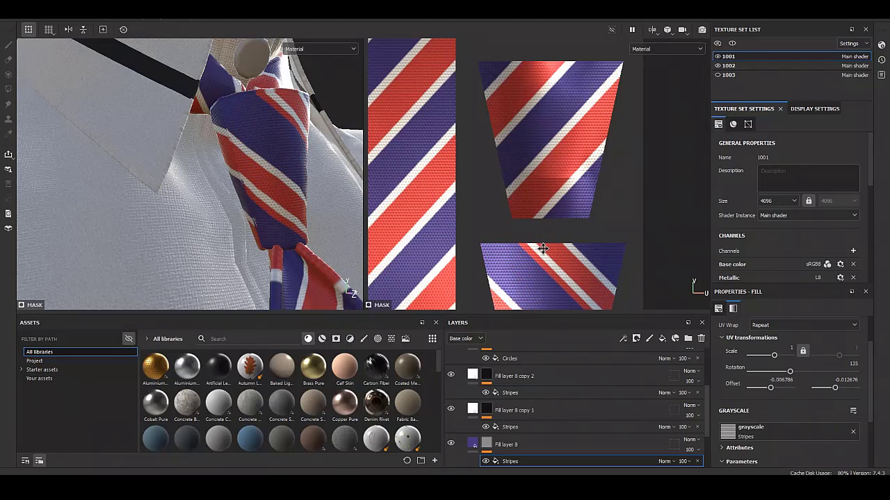
# - Inspect the Stripes effect on Fill layer 8 copy 1 with the full shirt and tie in view
pyautogui.click(510, 427)
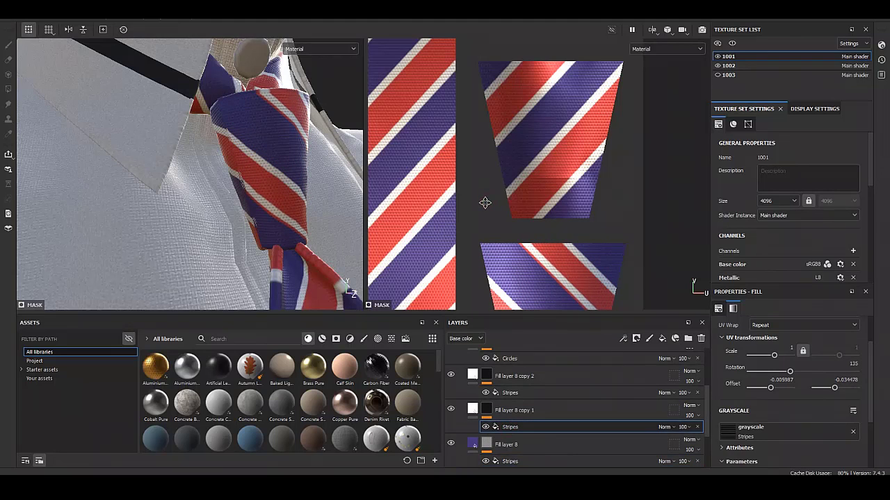
pyautogui.press('f')
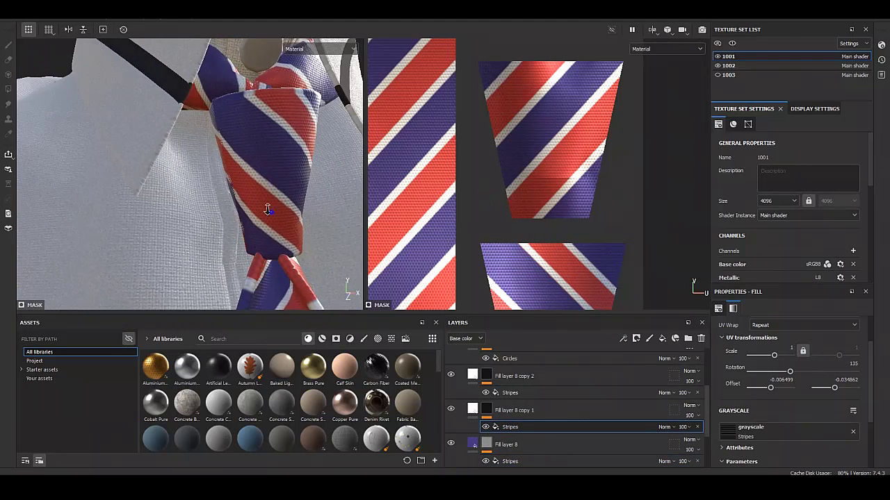
pyautogui.click(473, 410)
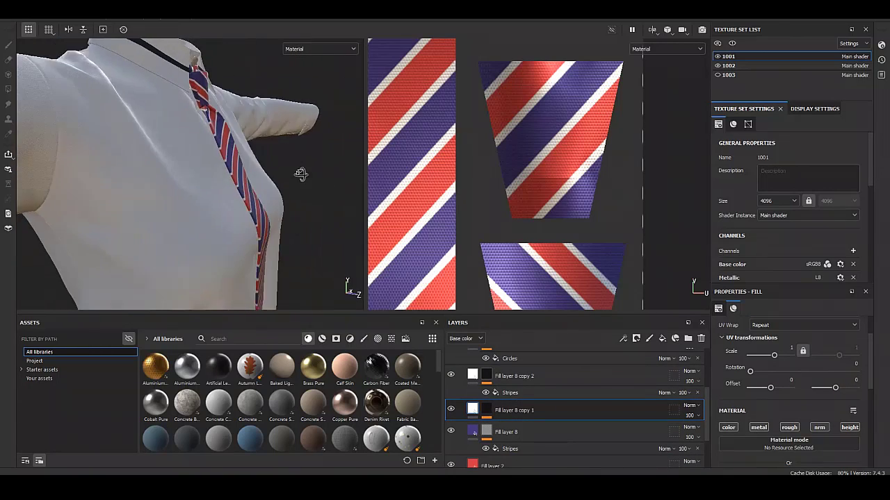
pyautogui.keyDown('alt'); pyautogui.moveTo(213, 163); pyautogui.dragTo(217, 148); pyautogui.keyUp('alt')
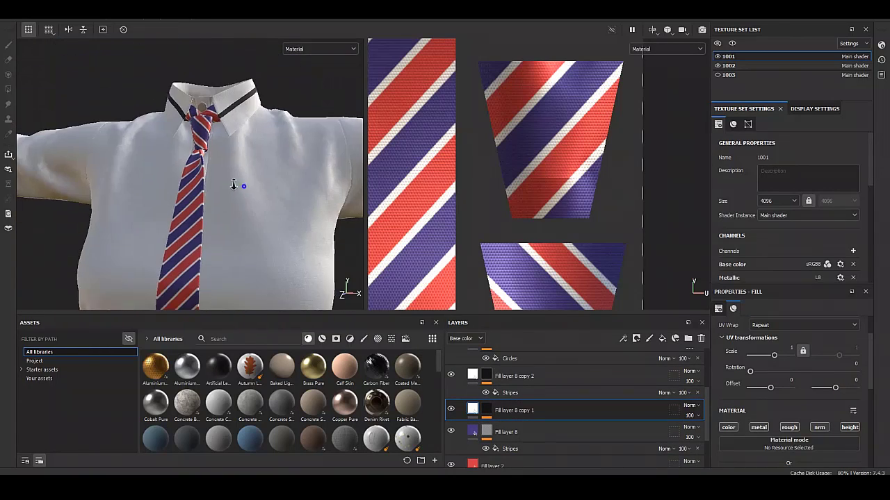
pyautogui.scroll(5, 504, 424)
# - Move Fill layer 3 into Folder 3 and switch to texture set 1002
pyautogui.moveTo(492, 382); pyautogui.dragTo(504, 360)
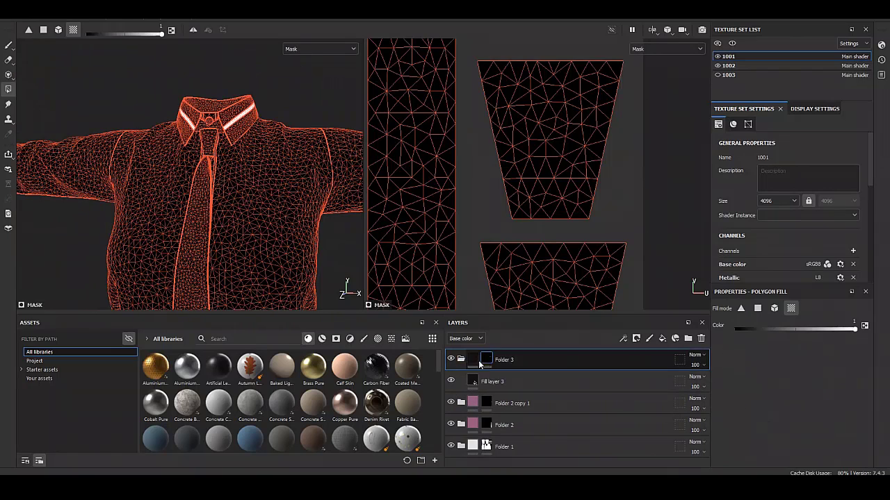
pyautogui.scroll(-5, 322, 267)
pyautogui.scroll(-3, 241, 219)
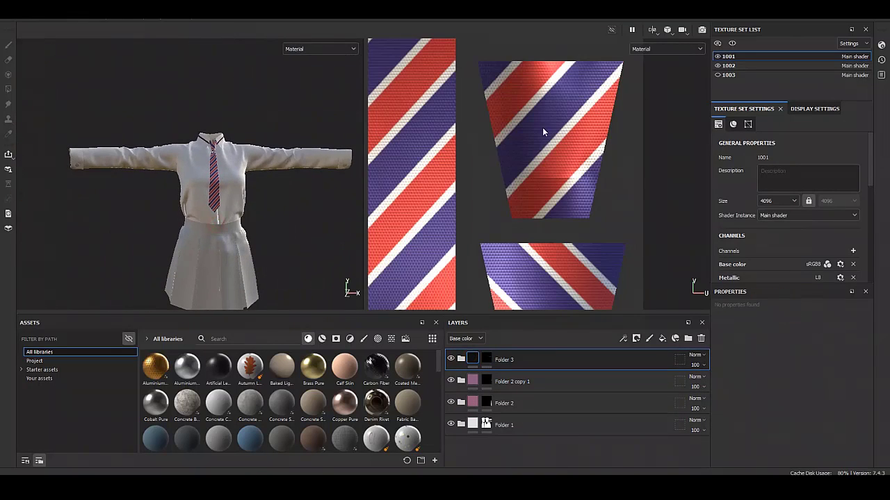
pyautogui.press('1')
pyautogui.scroll(-3, 467, 182)
# - Add a fill layer to texture set 1002, delete Layer 1, and group the fill into Folder 1
pyautogui.scroll(-2, 467, 183)
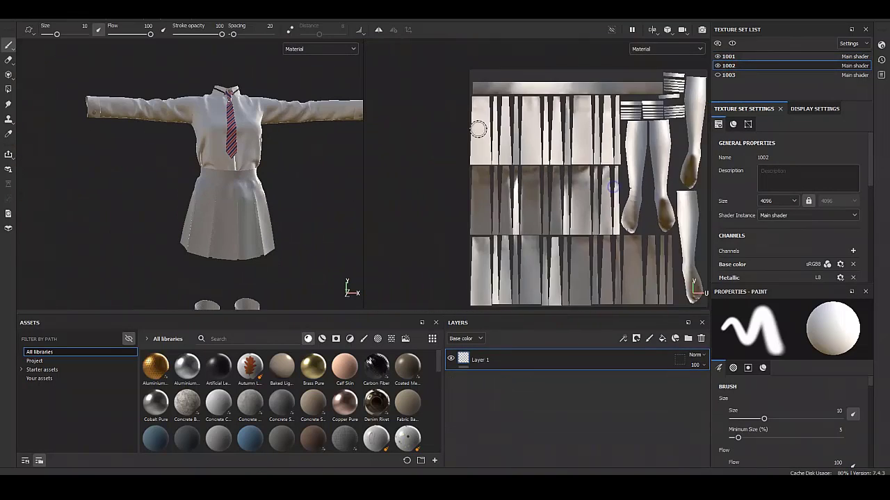
pyautogui.scroll(-1, 467, 182)
pyautogui.scroll(2, 258, 243)
pyautogui.click(701, 339)
pyautogui.click(662, 338)
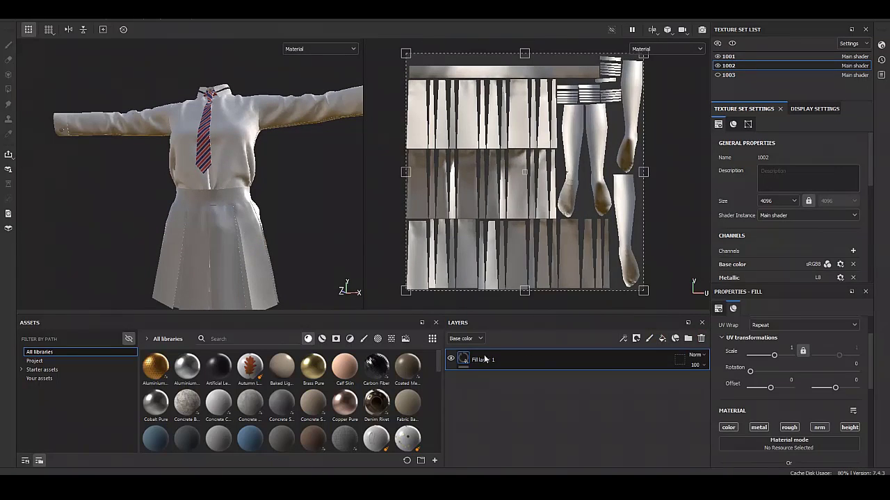
pyautogui.rightClick(487, 360)
pyautogui.click(501, 385)
pyautogui.moveTo(501, 385); pyautogui.dragTo(490, 360)
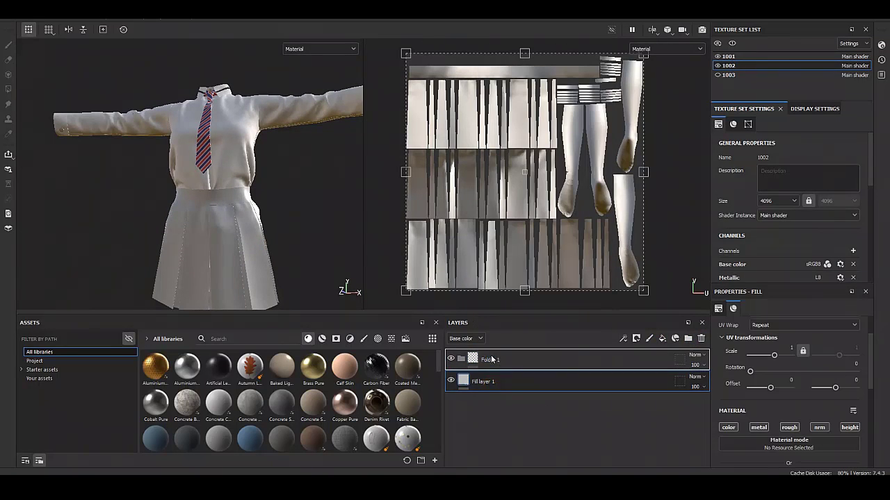
# - Set the fill layer's base colour to red
pyautogui.rightClick(483, 382)
pyautogui.click(477, 403)
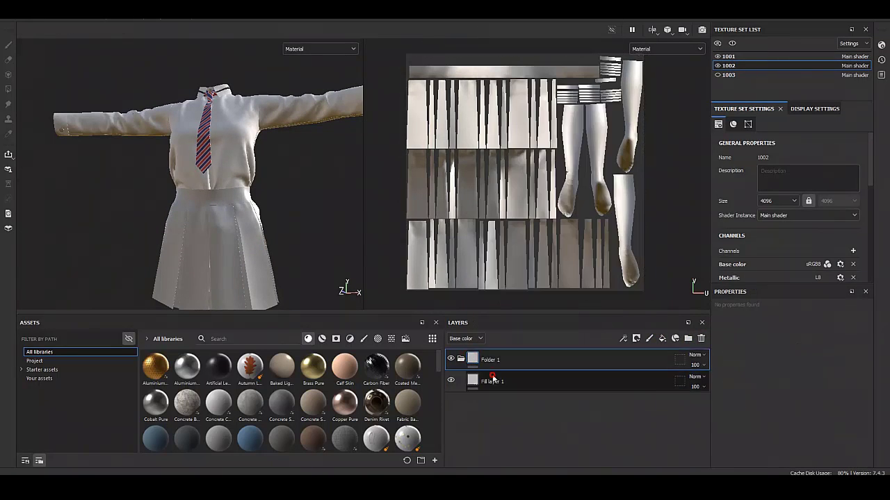
pyautogui.scroll(-2, 789, 389)
pyautogui.click(784, 408)
pyautogui.click(513, 357)
# - Give Folder 1 a black mask and reveal the red only on the skirt panels
pyautogui.rightClick(513, 358)
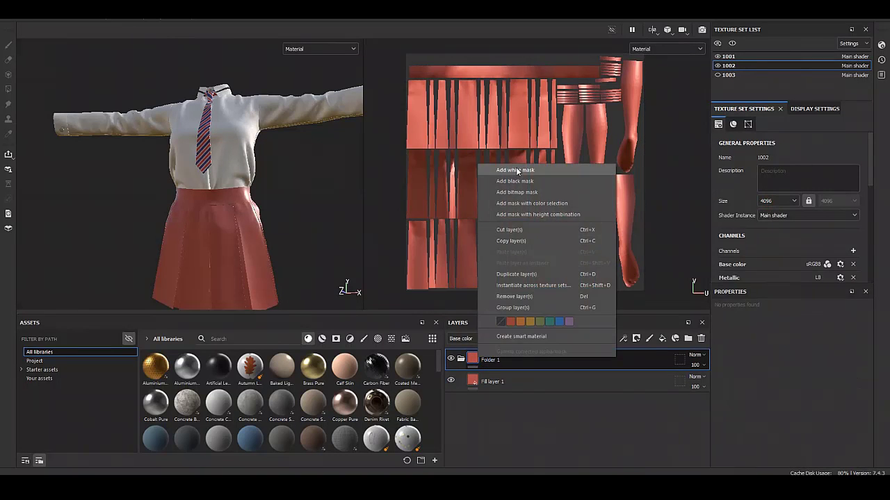
pyautogui.click(516, 169)
pyautogui.moveTo(383, 54); pyautogui.dragTo(555, 287)
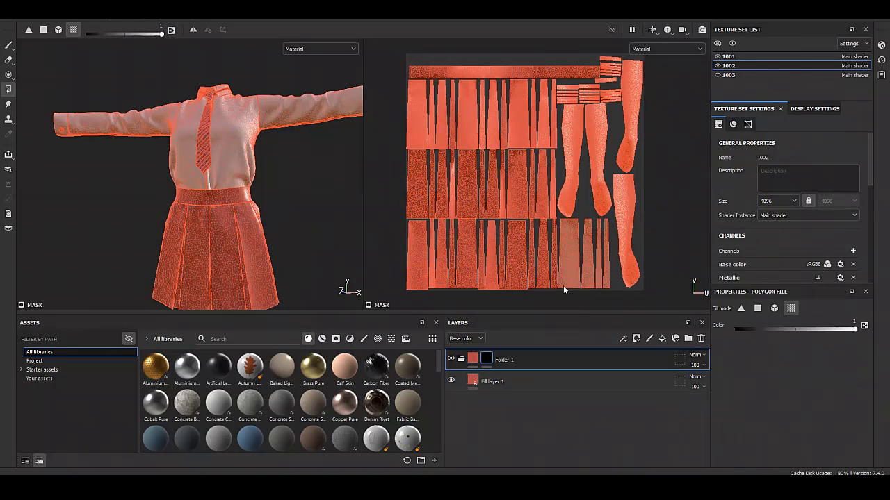
pyautogui.moveTo(611, 262); pyautogui.dragTo(598, 305, button='middle')
pyautogui.moveTo(246, 213); pyautogui.dragTo(278, 158, button='middle')
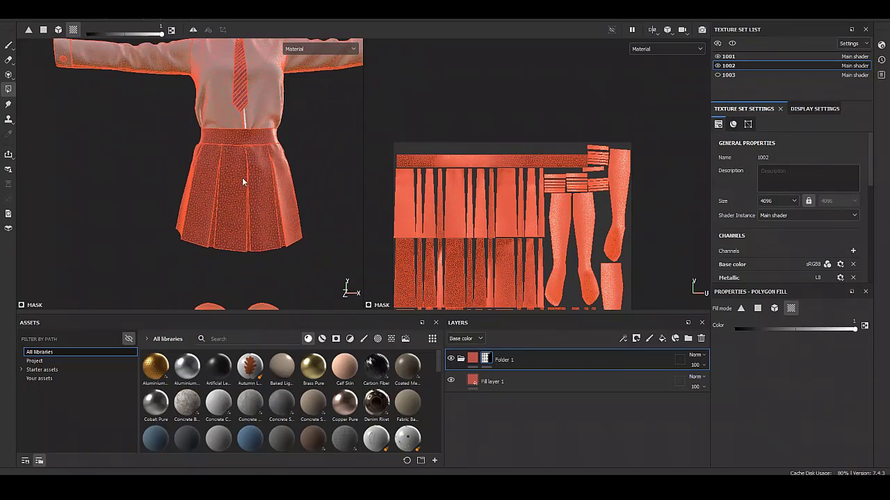
pyautogui.scroll(3, 244, 174)
pyautogui.scroll(3, 257, 276)
pyautogui.scroll(2, 243, 274)
pyautogui.scroll(2, 245, 260)
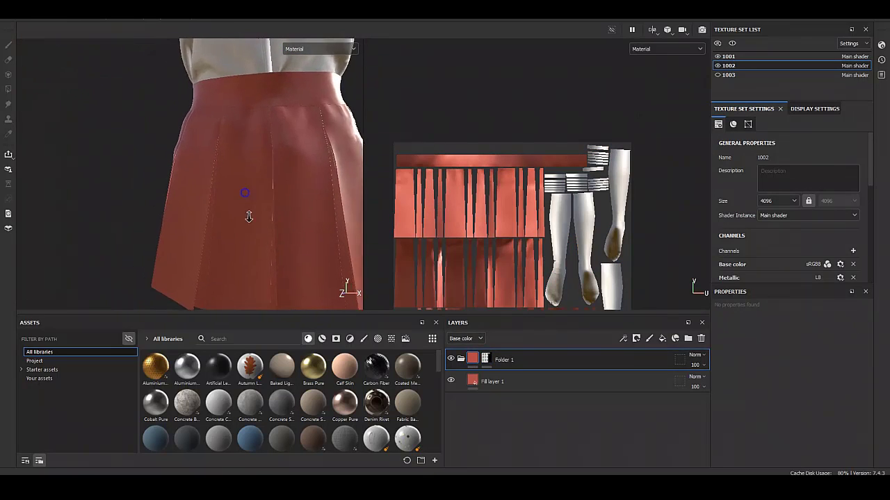
# - Change Fill layer 1's base colour to navy blue
pyautogui.click(625, 381)
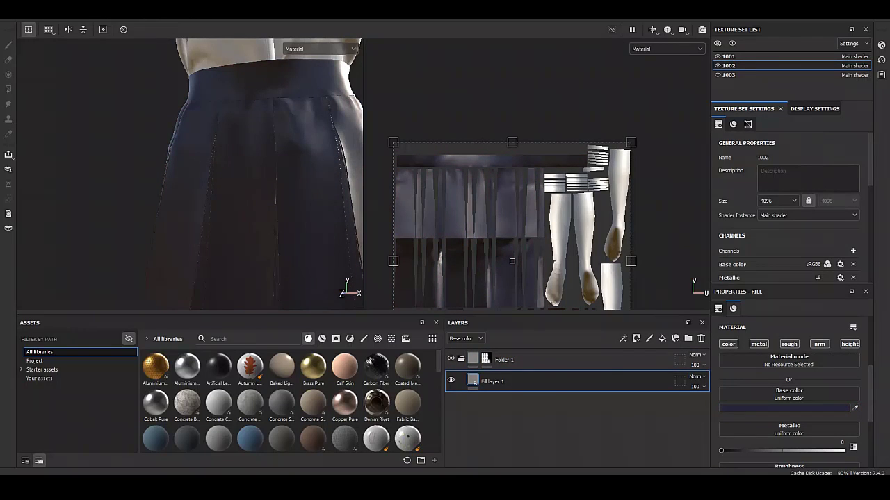
pyautogui.keyDown('alt'); pyautogui.moveTo(149, 143); pyautogui.dragTo(246, 212); pyautogui.keyUp('alt')
pyautogui.scroll(5, 213, 220)
pyautogui.click(810, 409)
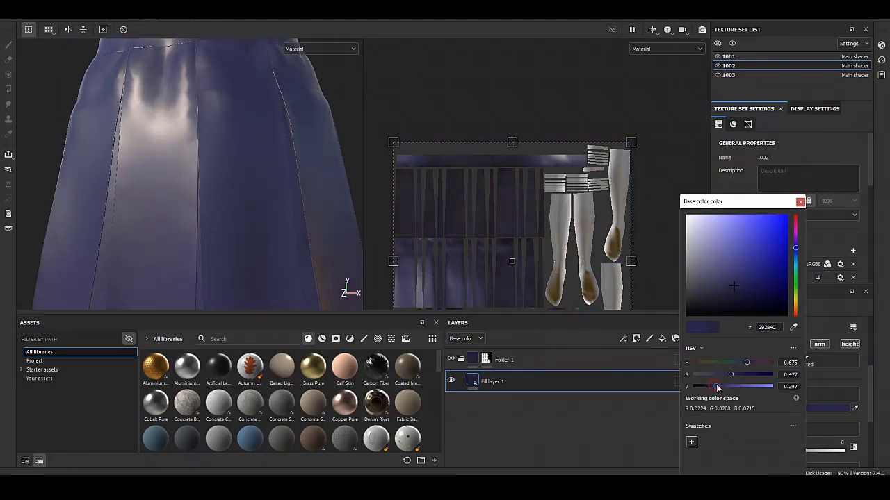
pyautogui.moveTo(718, 388); pyautogui.dragTo(736, 387)
pyautogui.click(800, 202)
# - Raise Fill layer 1 roughness to about 0.89, set metallic to 0, and add Fill layer 2 above
pyautogui.scroll(-3, 804, 404)
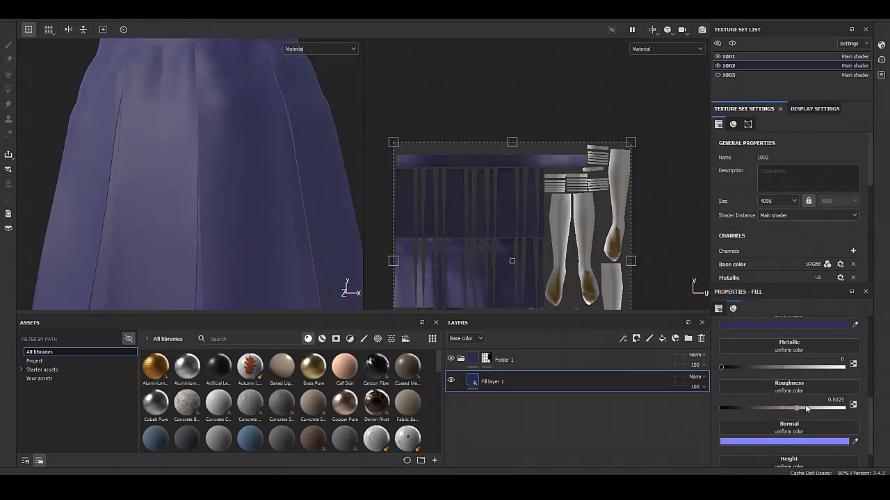
pyautogui.moveTo(806, 408); pyautogui.dragTo(834, 410)
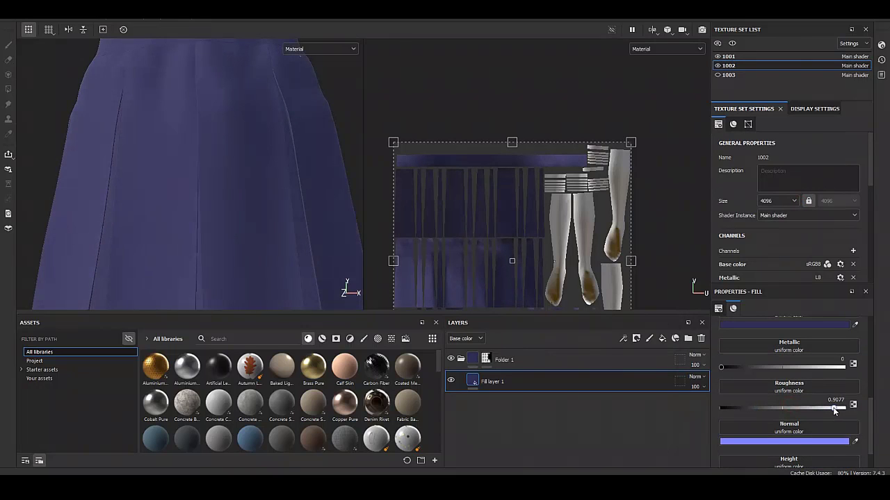
pyautogui.moveTo(748, 368); pyautogui.dragTo(716, 368)
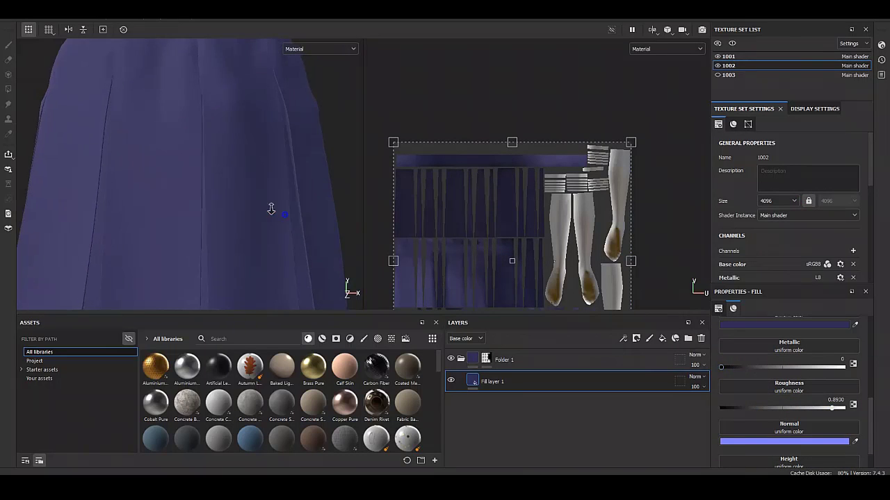
pyautogui.scroll(-3, 189, 191)
pyautogui.scroll(4, 186, 303)
pyautogui.scroll(2, 180, 225)
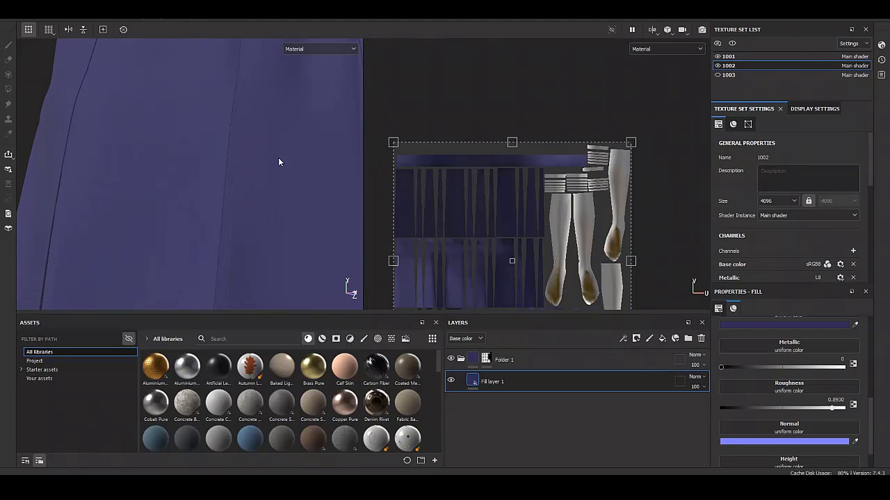
pyautogui.click(662, 339)
pyautogui.rightClick(484, 373)
# - Give Fill layer 2 a black mask filled with the grayscale Stripes pattern
pyautogui.click(503, 101)
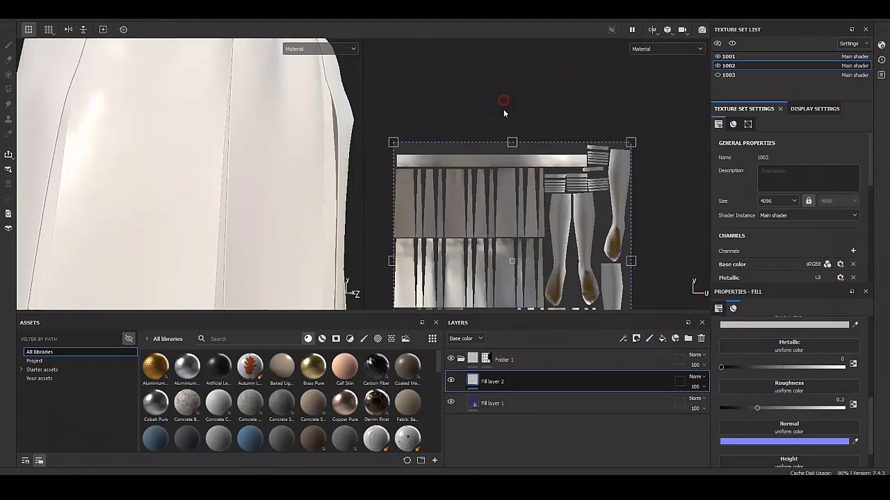
pyautogui.rightClick(489, 378)
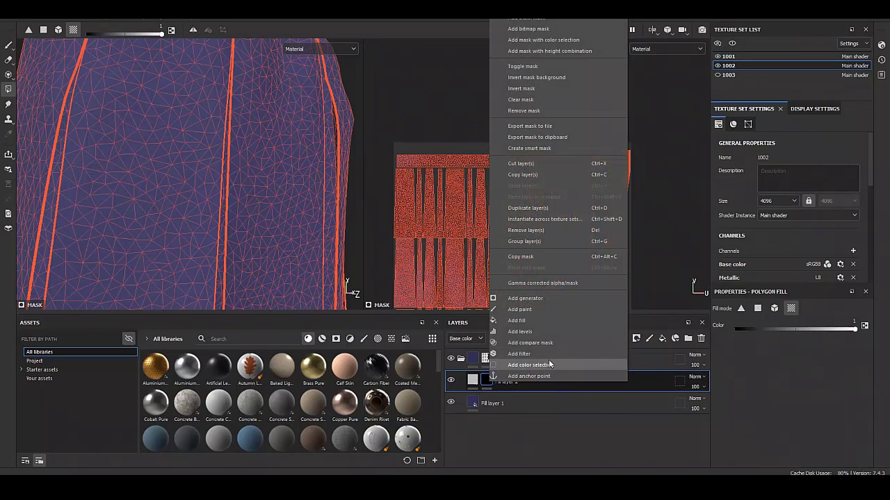
pyautogui.click(536, 320)
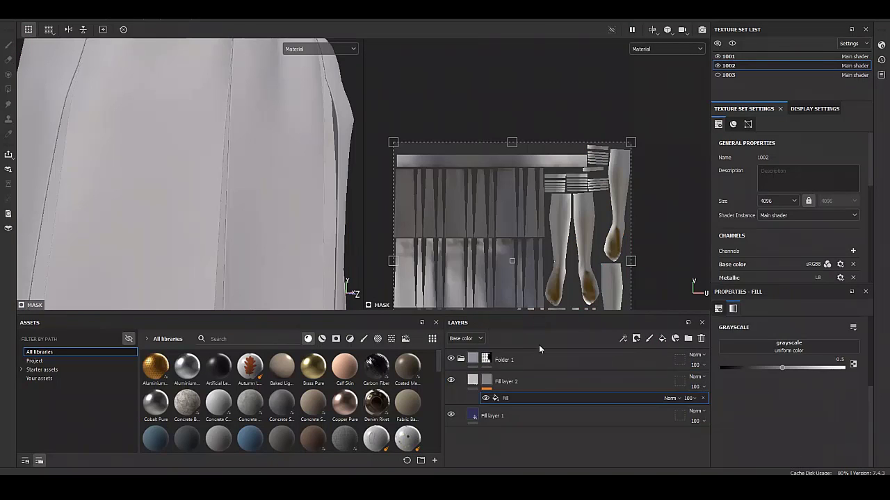
pyautogui.click(792, 345)
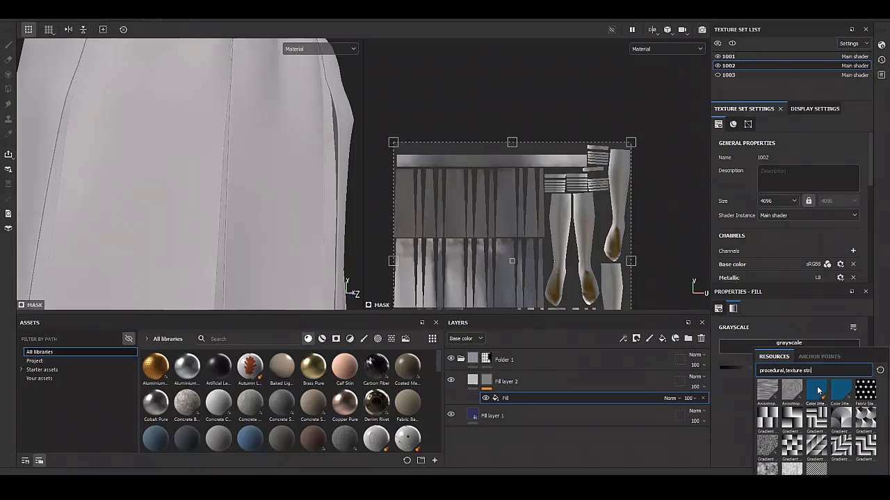
pyautogui.click(767, 391)
# - Make the mask's stripes horizontal with width 0.35
pyautogui.moveTo(249, 210); pyautogui.dragTo(250, 196, button='middle')
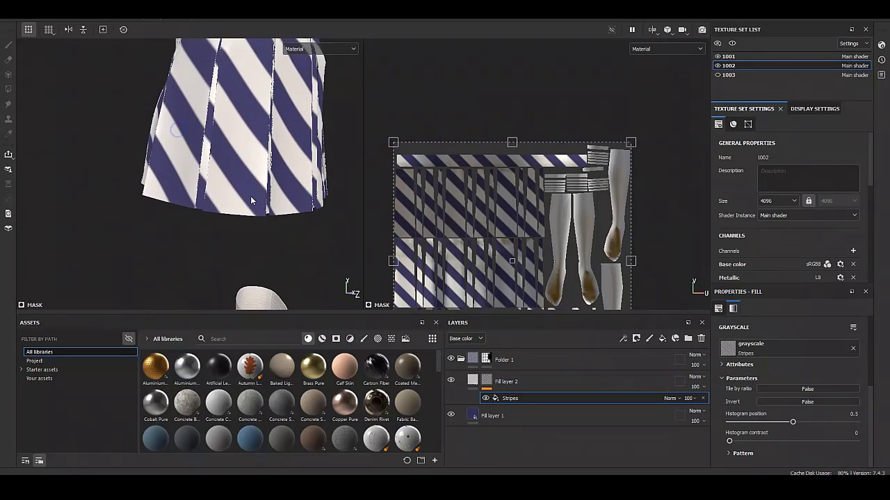
pyautogui.click(736, 453)
pyautogui.scroll(-2, 765, 417)
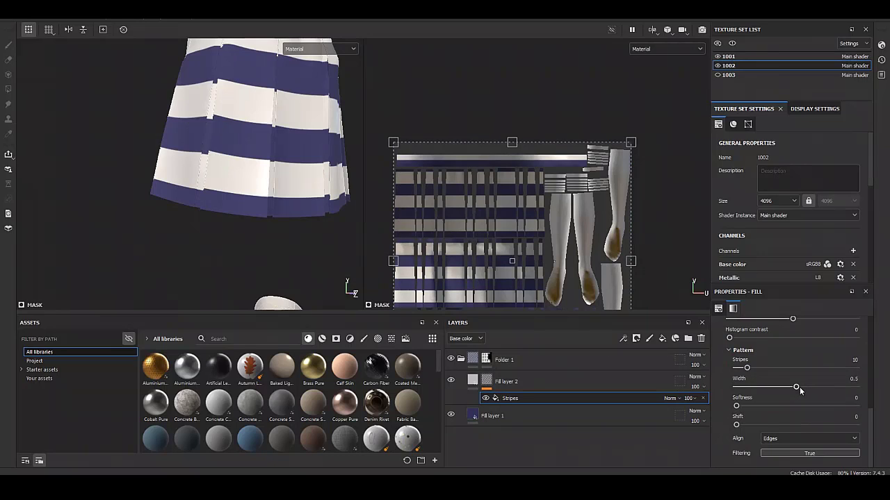
pyautogui.moveTo(788, 388); pyautogui.dragTo(777, 388)
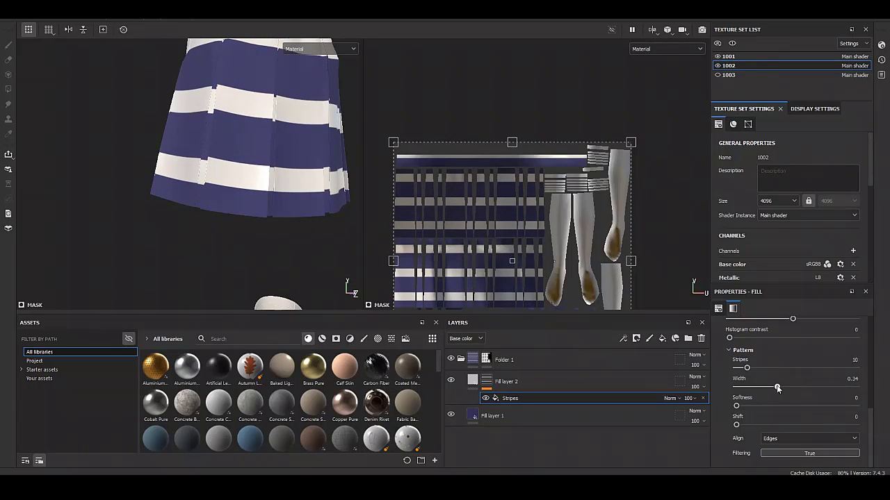
pyautogui.moveTo(776, 387); pyautogui.dragTo(778, 390)
# - Set Fill layer 2's normal colour to blue
pyautogui.click(514, 381)
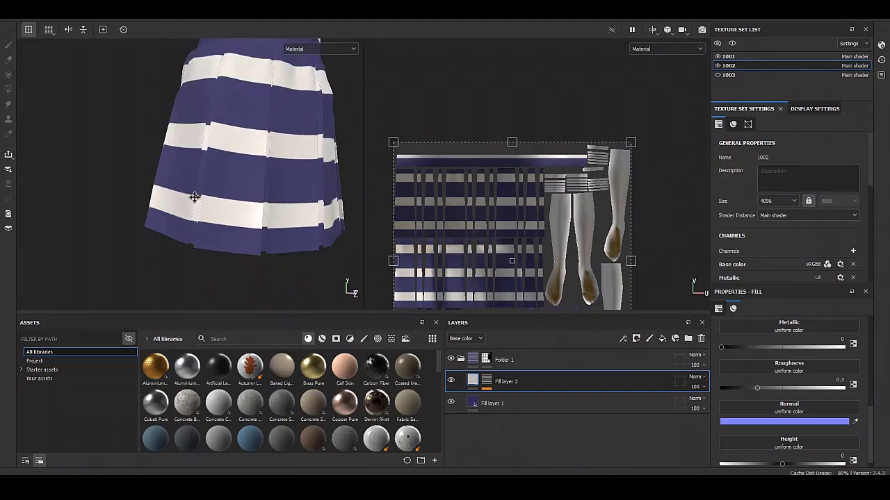
pyautogui.scroll(3, 194, 197)
pyautogui.scroll(2, 207, 232)
pyautogui.click(784, 421)
pyautogui.click(876, 234)
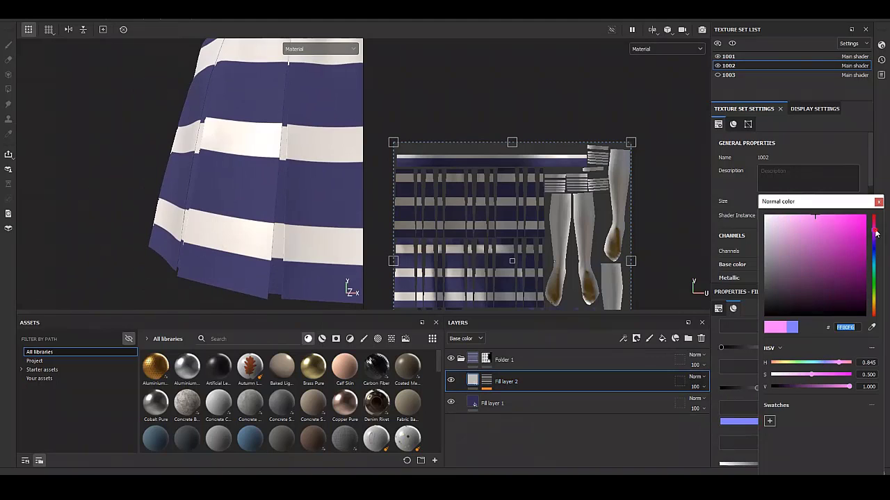
pyautogui.moveTo(875, 234); pyautogui.dragTo(874, 218)
pyautogui.click(829, 217)
pyautogui.click(878, 202)
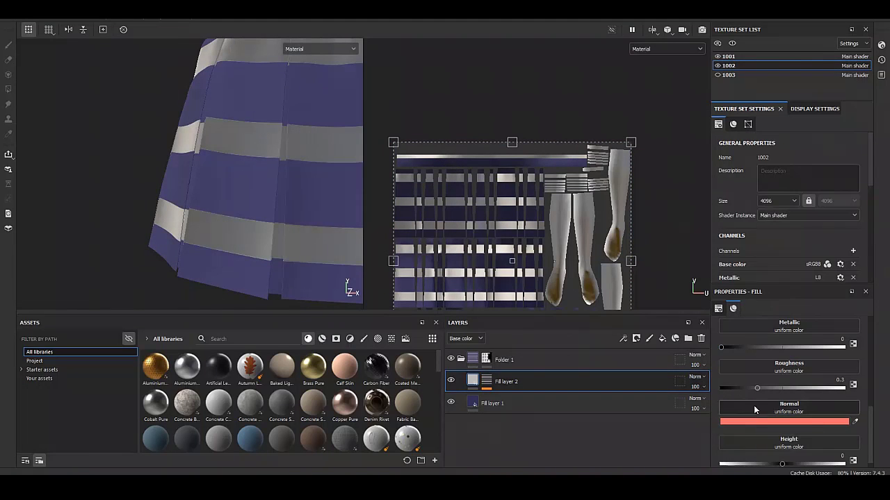
pyautogui.click(841, 421)
pyautogui.click(828, 248)
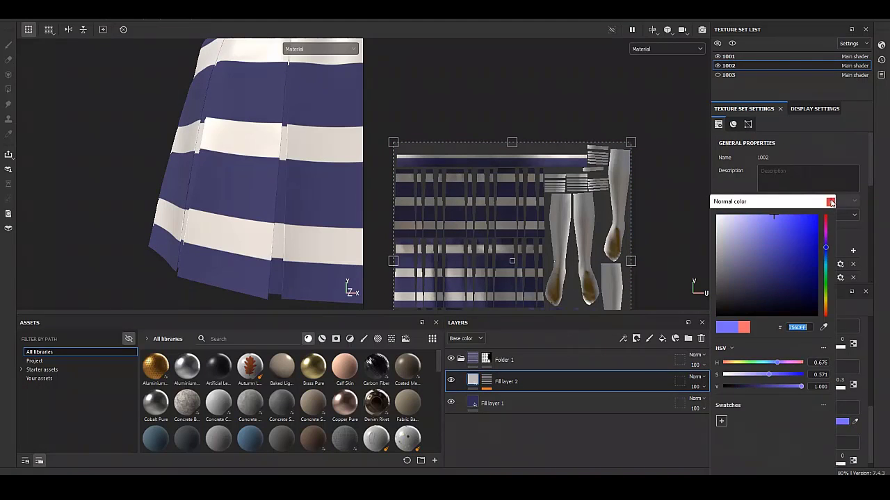
pyautogui.click(810, 423)
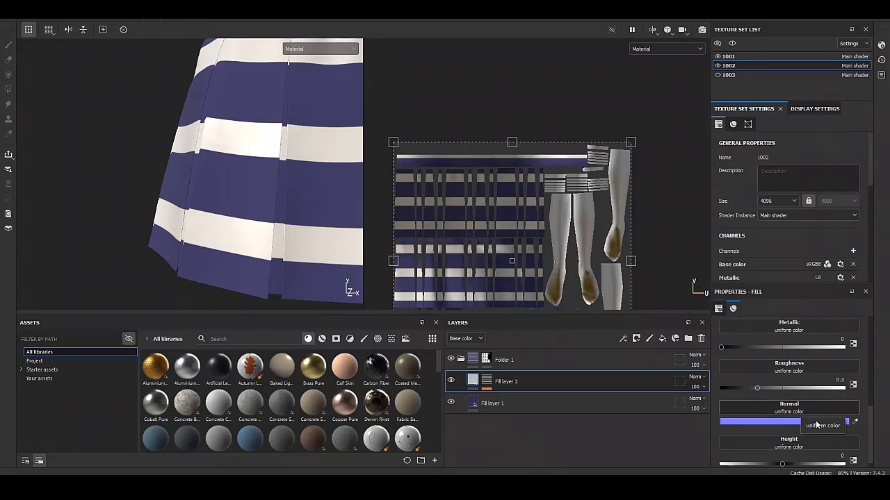
# - Set Fill layer 2's base colour to a dark red for the stripes
pyautogui.scroll(3, 799, 410)
pyautogui.click(804, 387)
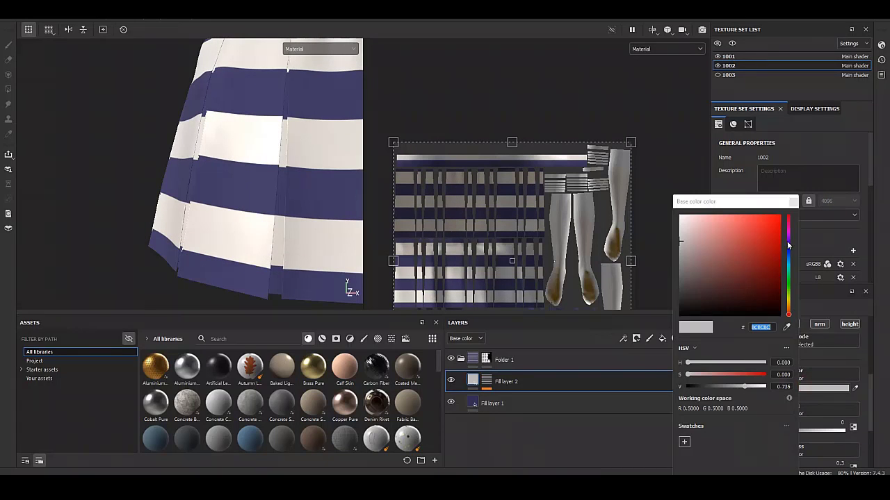
pyautogui.click(793, 201)
pyautogui.click(779, 387)
pyautogui.click(726, 244)
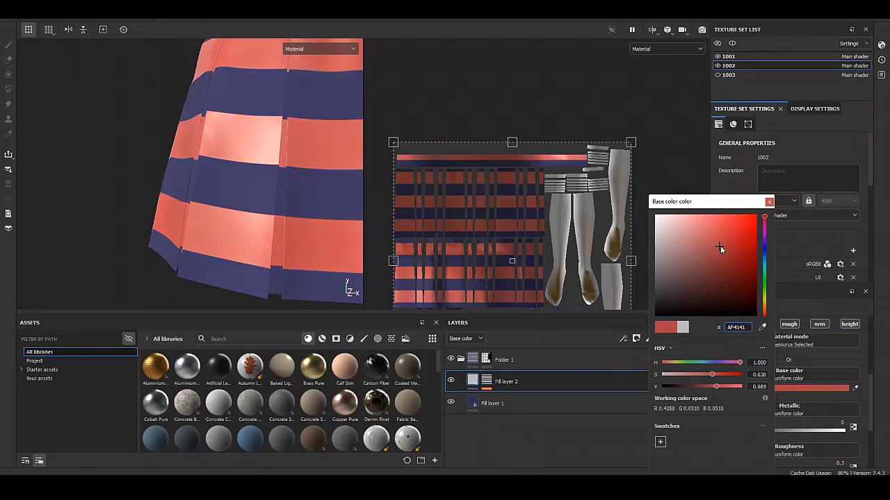
pyautogui.click(769, 202)
pyautogui.scroll(2, 848, 348)
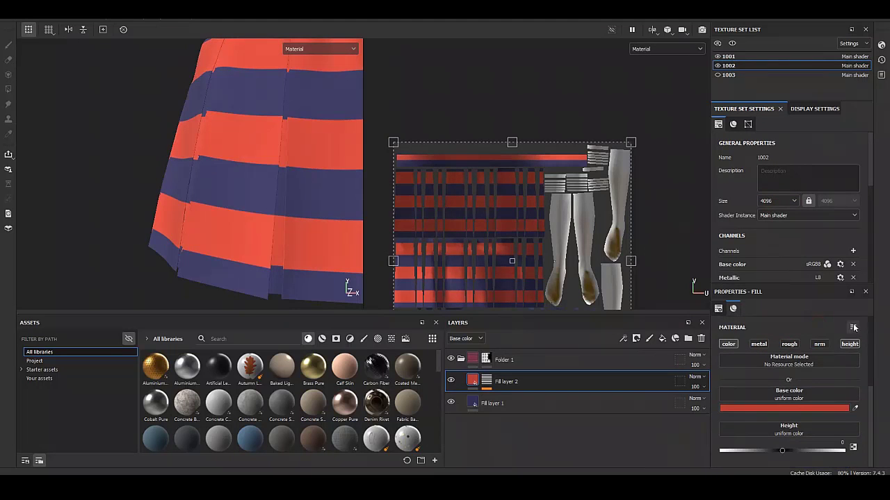
pyautogui.scroll(-5, 247, 214)
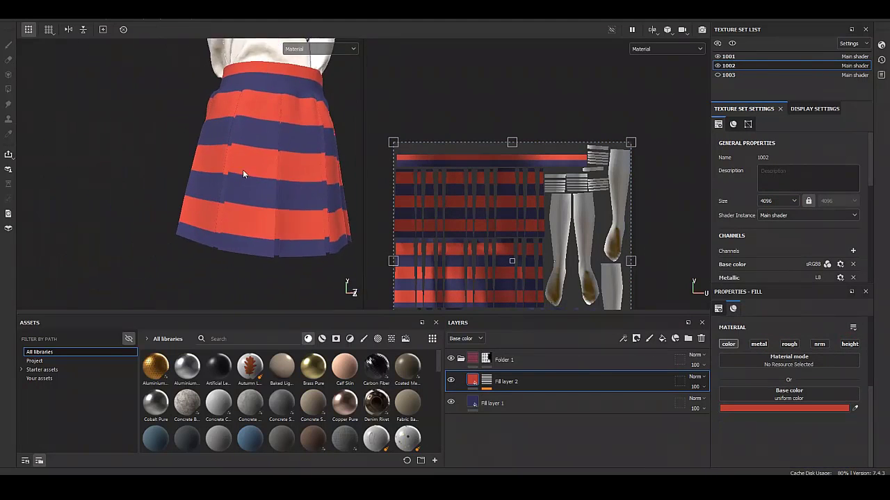
pyautogui.scroll(5, 243, 174)
pyautogui.click(786, 408)
pyautogui.click(754, 265)
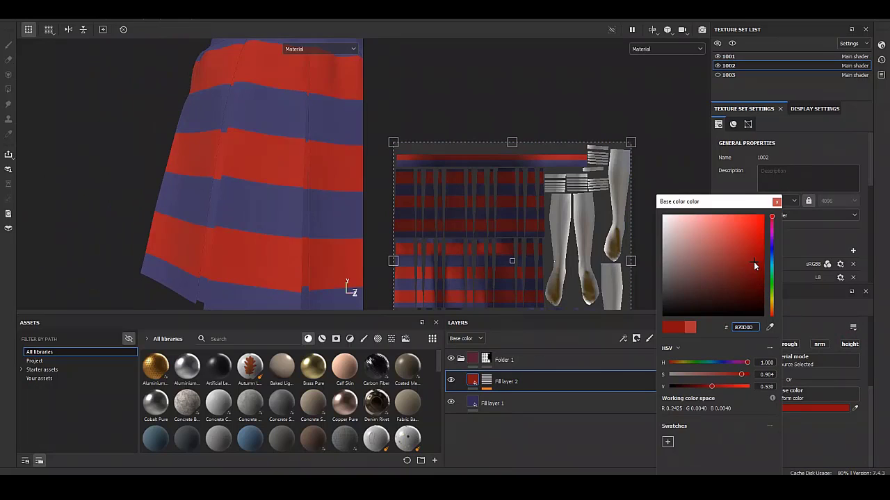
pyautogui.click(775, 202)
# - Darken the stripe red further and lower Fill layer 2 opacity to 33
pyautogui.click(698, 384)
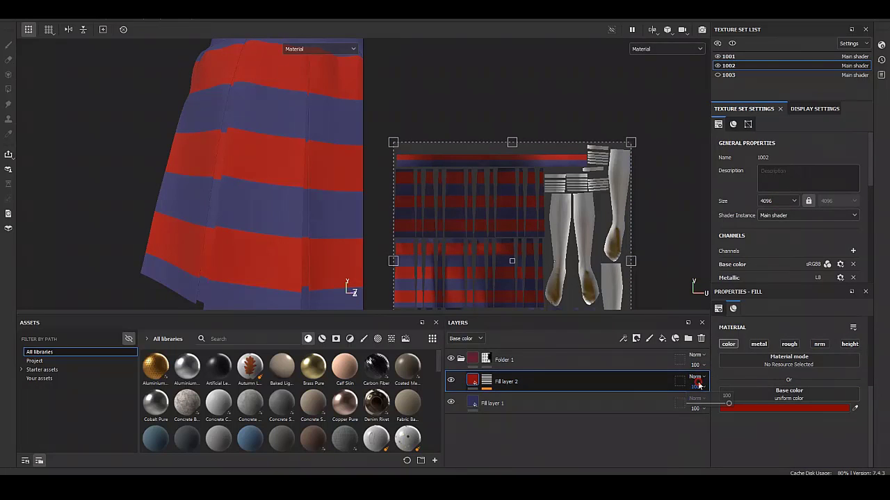
pyautogui.click(699, 404)
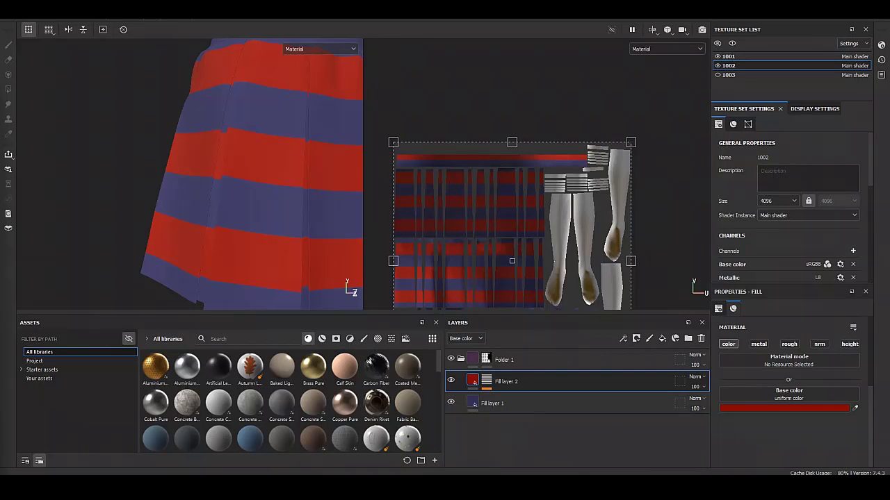
pyautogui.click(729, 408)
pyautogui.moveTo(867, 261)
pyautogui.mouseDown()
pyautogui.moveTo(873, 282)
pyautogui.moveTo(888, 253)
pyautogui.moveTo(843, 252)
pyautogui.mouseUp()
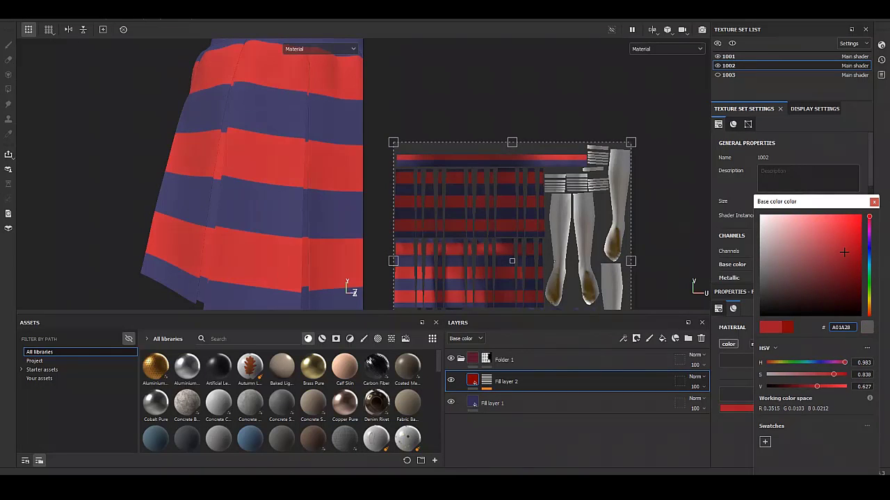
pyautogui.click(873, 202)
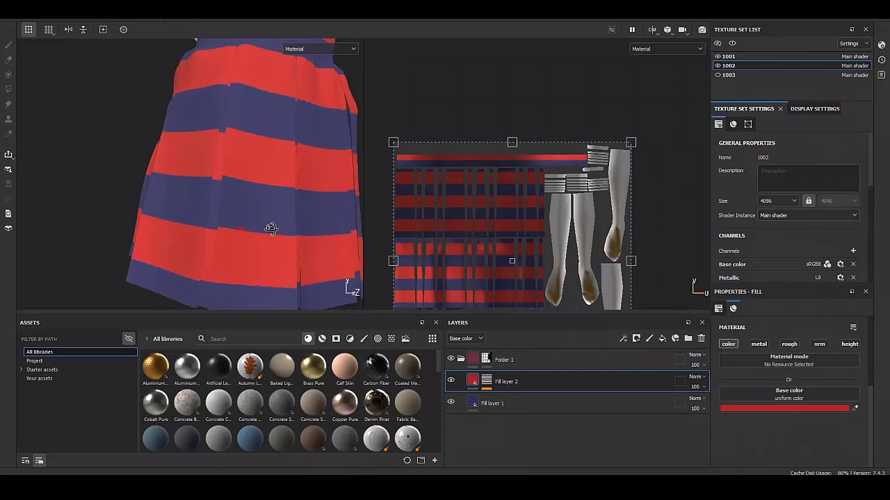
pyautogui.click(695, 386)
pyautogui.moveTo(729, 404); pyautogui.dragTo(708, 403)
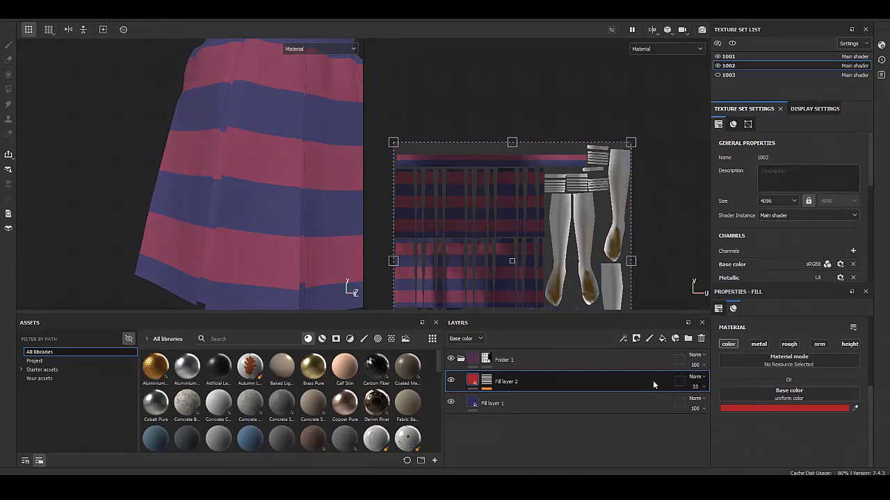
pyautogui.scroll(-3, 74, 174)
pyautogui.scroll(-3, 183, 236)
pyautogui.scroll(3, 183, 237)
# - Duplicate Fill layer 2 and rotate the copy's Stripes mask 90 degrees for crossing stripes
pyautogui.scroll(2, 209, 230)
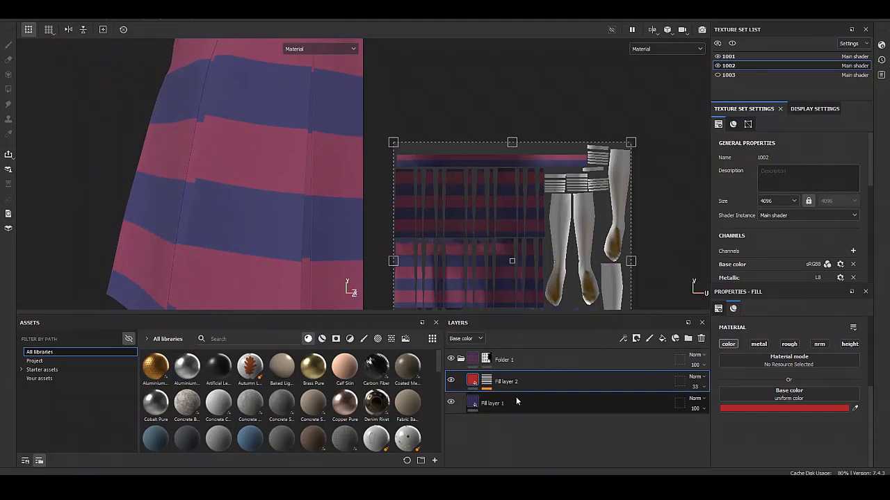
pyautogui.rightClick(514, 384)
pyautogui.click(555, 372)
pyautogui.click(521, 395)
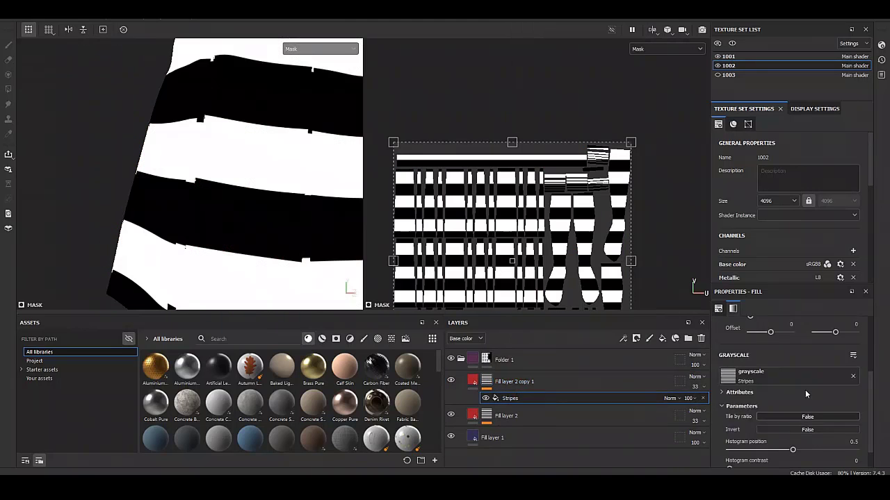
pyautogui.scroll(2, 804, 390)
pyautogui.write('90')
pyautogui.press('Return')
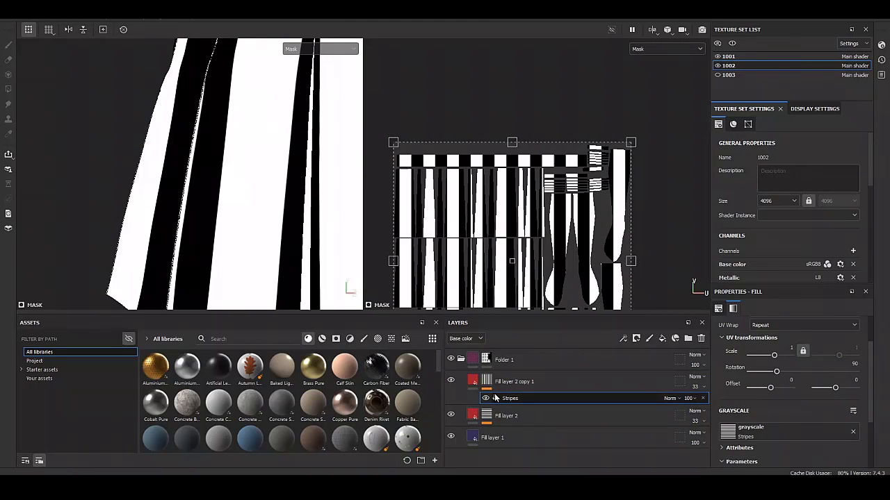
pyautogui.click(528, 381)
pyautogui.moveTo(203, 198)
pyautogui.keyDown('alt'); pyautogui.mouseDown()
pyautogui.moveTo(129, 204)
pyautogui.moveTo(202, 218)
pyautogui.moveTo(238, 216)
pyautogui.moveTo(182, 209)
pyautogui.moveTo(305, 216)
pyautogui.moveTo(170, 221)
pyautogui.moveTo(163, 244)
pyautogui.moveTo(156, 229)
pyautogui.moveTo(204, 223)
pyautogui.moveTo(243, 248)
pyautogui.moveTo(228, 248)
pyautogui.mouseUp(); pyautogui.keyUp('alt')
pyautogui.scroll(5, 237, 242)
pyautogui.keyDown('alt'); pyautogui.moveTo(229, 248); pyautogui.dragTo(265, 194, button='middle'); pyautogui.keyUp('alt')
pyautogui.moveTo(265, 194)
pyautogui.keyDown('alt'); pyautogui.mouseDown()
pyautogui.moveTo(244, 229)
pyautogui.moveTo(224, 301)
pyautogui.moveTo(234, 199)
pyautogui.moveTo(213, 207)
pyautogui.mouseUp(); pyautogui.keyUp('alt')
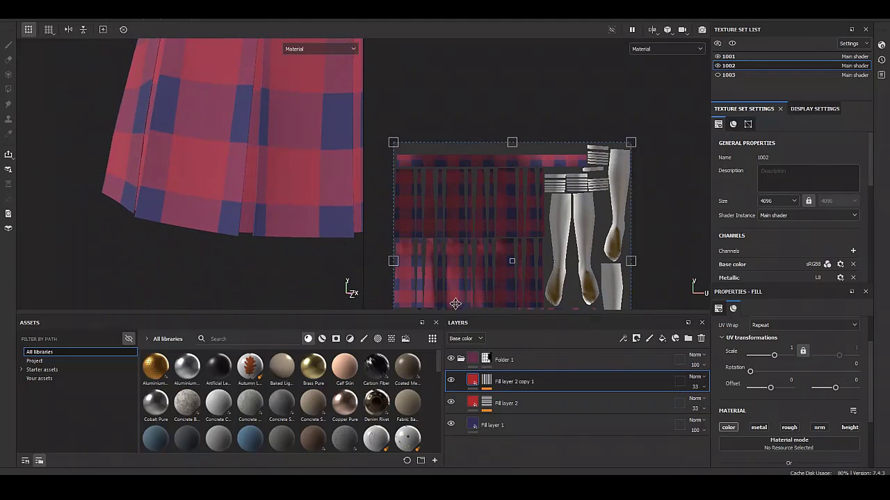
# - Darken Fill layer 2's red base colour
pyautogui.click(506, 404)
pyautogui.scroll(-2, 792, 389)
pyautogui.click(824, 408)
pyautogui.moveTo(766, 264)
pyautogui.mouseDown()
pyautogui.moveTo(764, 273)
pyautogui.moveTo(792, 277)
pyautogui.mouseUp()
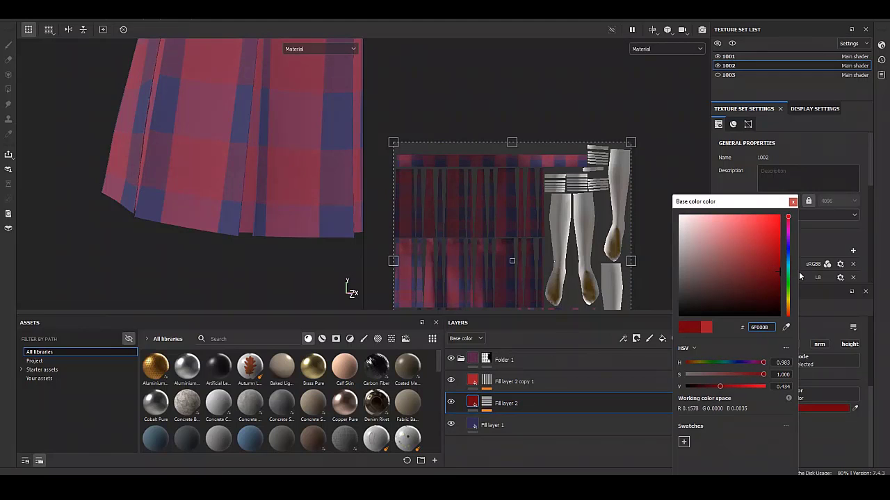
pyautogui.click(793, 202)
pyautogui.click(515, 382)
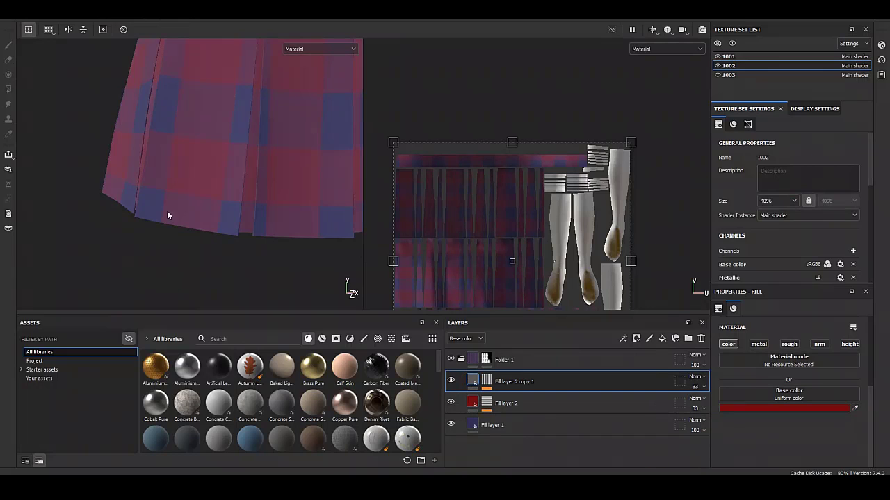
pyautogui.moveTo(167, 215)
pyautogui.keyDown('alt'); pyautogui.mouseDown()
pyautogui.moveTo(197, 236)
pyautogui.moveTo(180, 270)
pyautogui.mouseUp(); pyautogui.keyUp('alt')
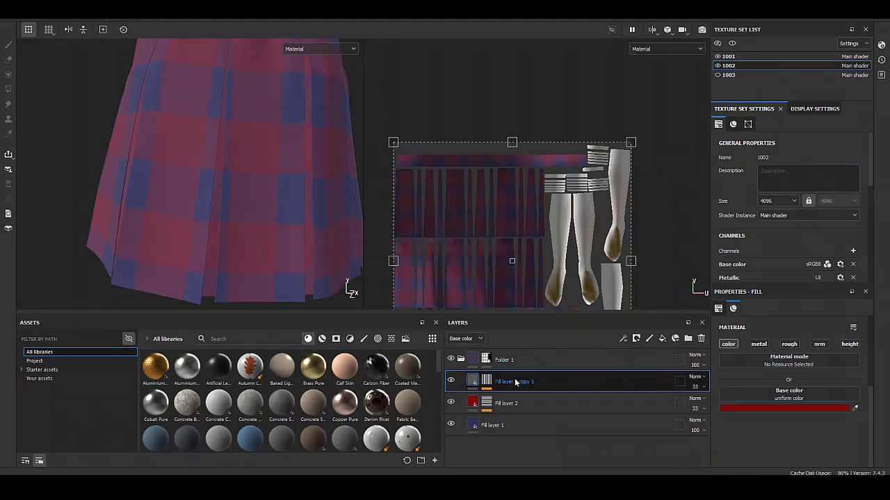
# - Duplicate Fill layer 2 copy 1 as copy 2 above it, at 100 opacity
pyautogui.rightClick(507, 404)
pyautogui.click(535, 208)
pyautogui.moveTo(522, 386); pyautogui.dragTo(490, 381)
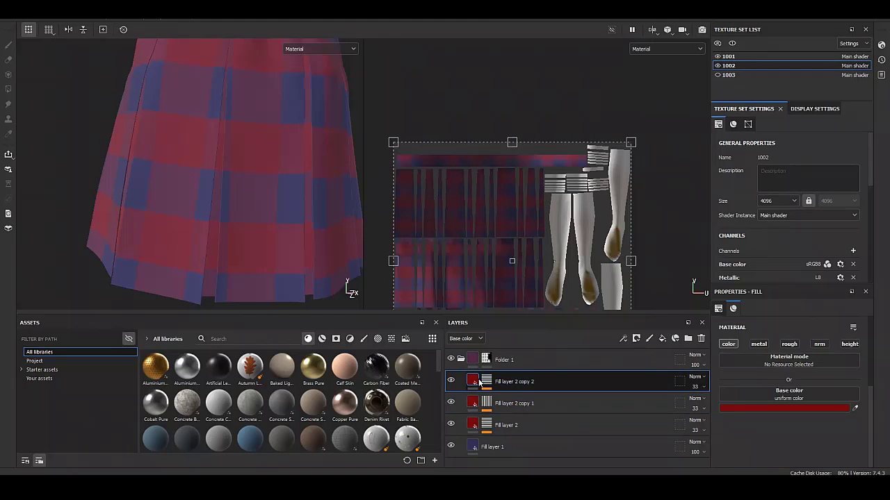
pyautogui.click(490, 380)
pyautogui.keyDown('alt'); pyautogui.click(486, 381); pyautogui.keyUp('alt')
pyautogui.click(472, 381)
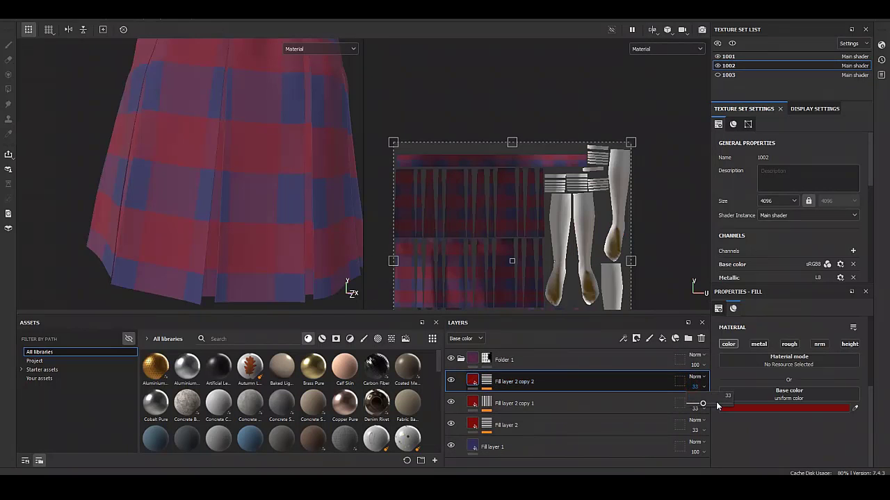
pyautogui.click(497, 397)
# - Set copy 2's Stripes pattern to 10 stripes with width 0.02
pyautogui.click(496, 397)
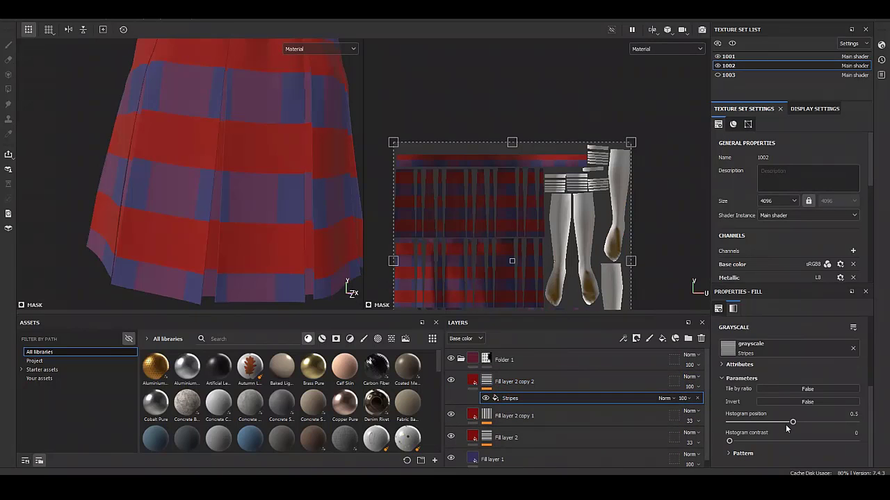
pyautogui.click(743, 453)
pyautogui.scroll(-3, 787, 393)
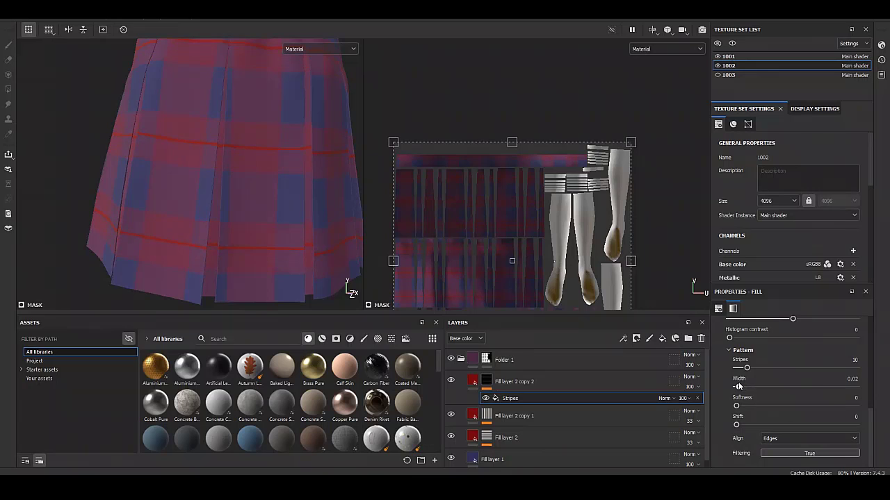
pyautogui.scroll(-2, 506, 196)
pyautogui.scroll(5, 504, 222)
pyautogui.scroll(2, 506, 210)
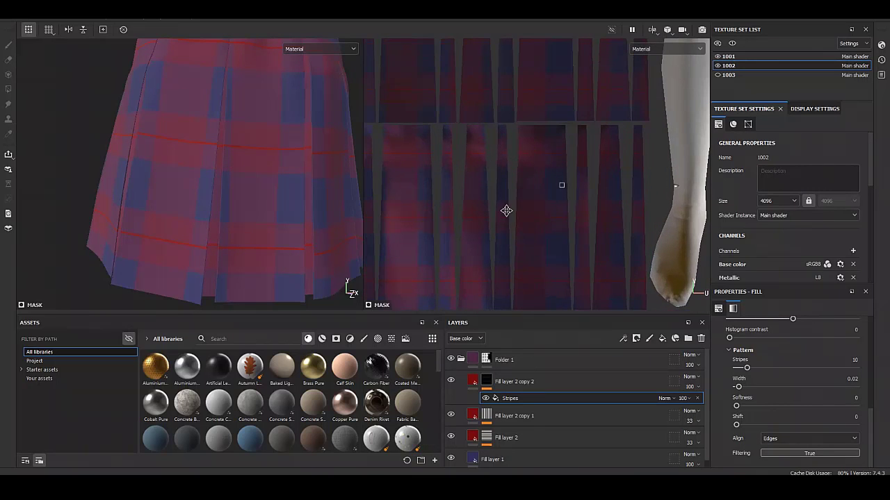
# - Duplicate Fill layer 2 copy 2 as copy 3 and delete copy 3's Stripes effect
pyautogui.rightClick(512, 381)
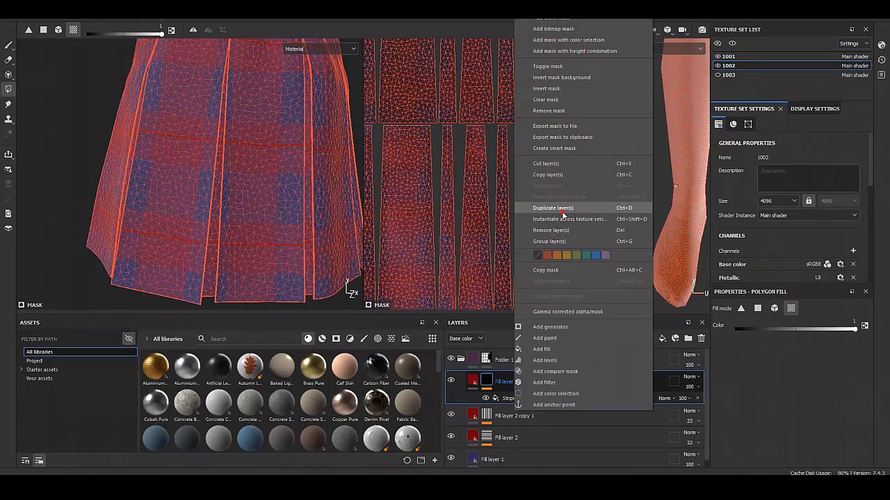
pyautogui.click(556, 211)
pyautogui.click(512, 398)
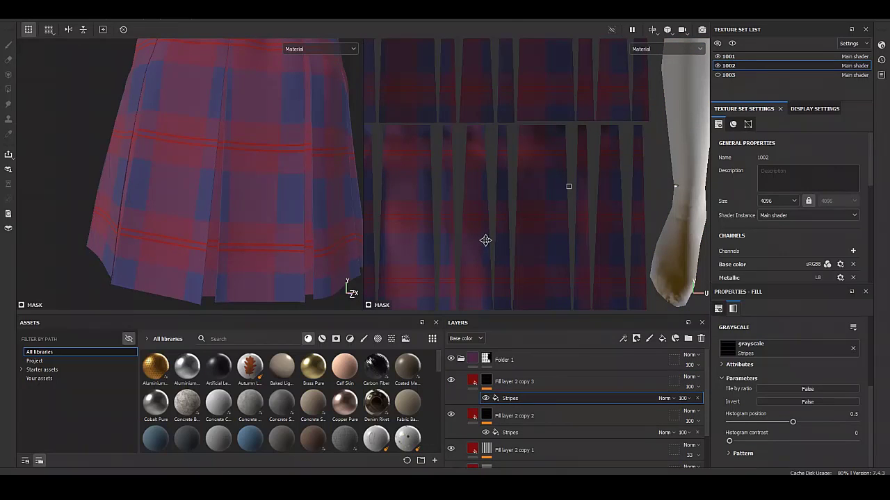
pyautogui.click(500, 432)
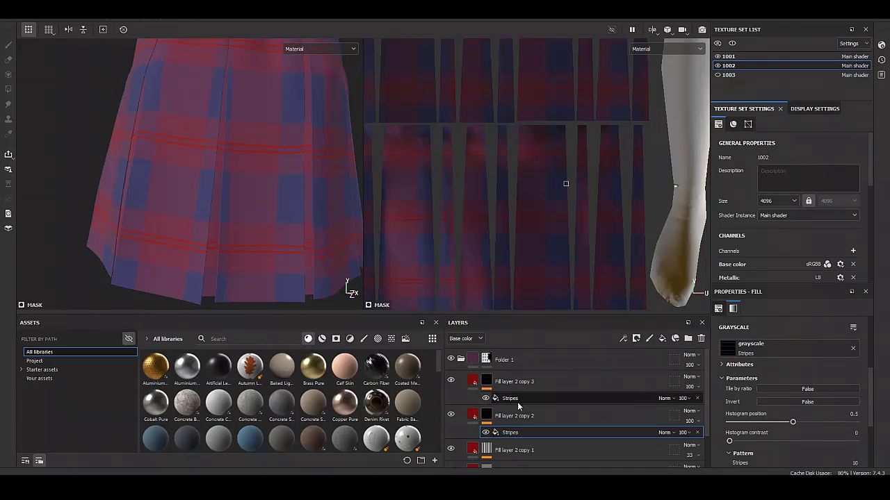
pyautogui.press('Up')
pyautogui.press('Delete')
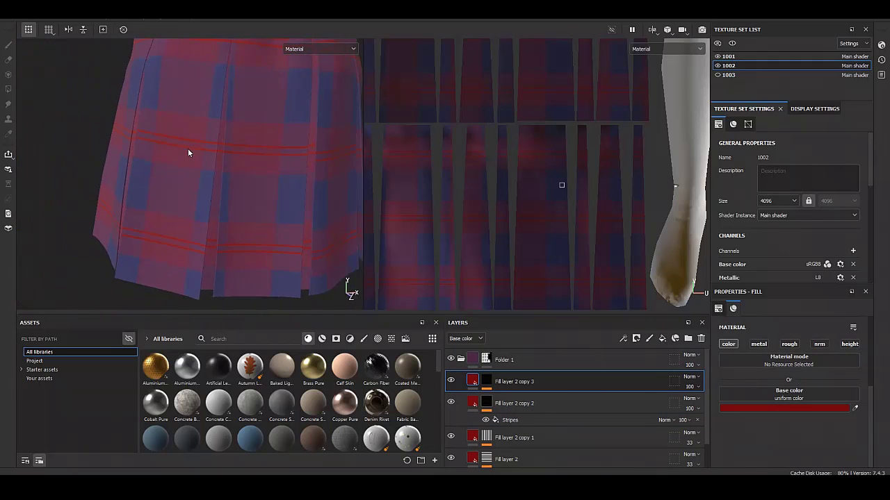
# - Set Fill layer 2 copy 3 opacity to 36 and copy 2 opacity to 38
pyautogui.scroll(3, 191, 167)
pyautogui.moveTo(191, 167)
pyautogui.mouseDown(button='middle')
pyautogui.moveTo(314, 169)
pyautogui.moveTo(179, 155)
pyautogui.moveTo(168, 238)
pyautogui.mouseUp(button='middle')
pyautogui.scroll(-3, 176, 154)
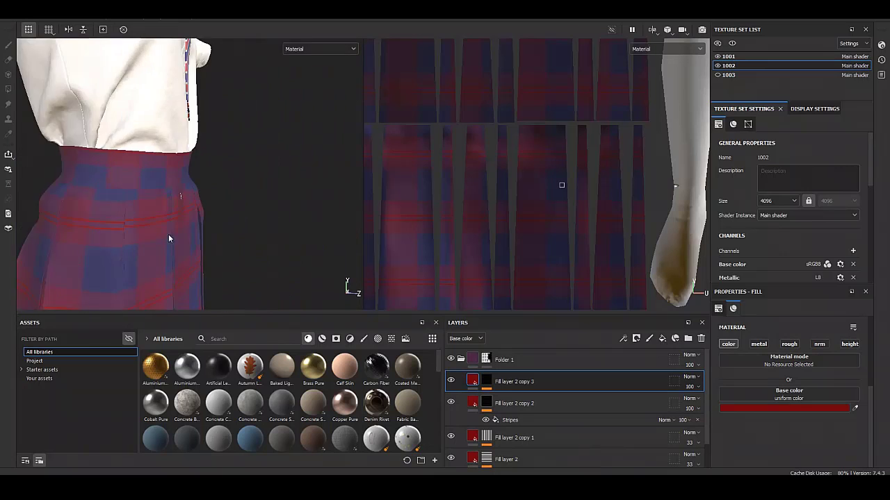
pyautogui.scroll(3, 168, 238)
pyautogui.moveTo(159, 174)
pyautogui.mouseDown(button='middle')
pyautogui.moveTo(139, 200)
pyautogui.moveTo(208, 211)
pyautogui.moveTo(193, 198)
pyautogui.mouseUp(button='middle')
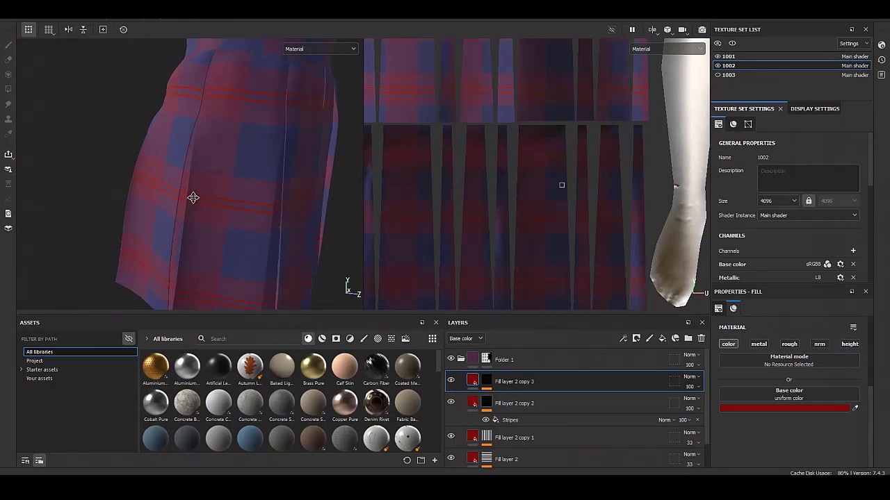
pyautogui.moveTo(193, 198)
pyautogui.keyDown('alt'); pyautogui.mouseDown()
pyautogui.moveTo(213, 199)
pyautogui.moveTo(171, 193)
pyautogui.mouseUp(); pyautogui.keyUp('alt')
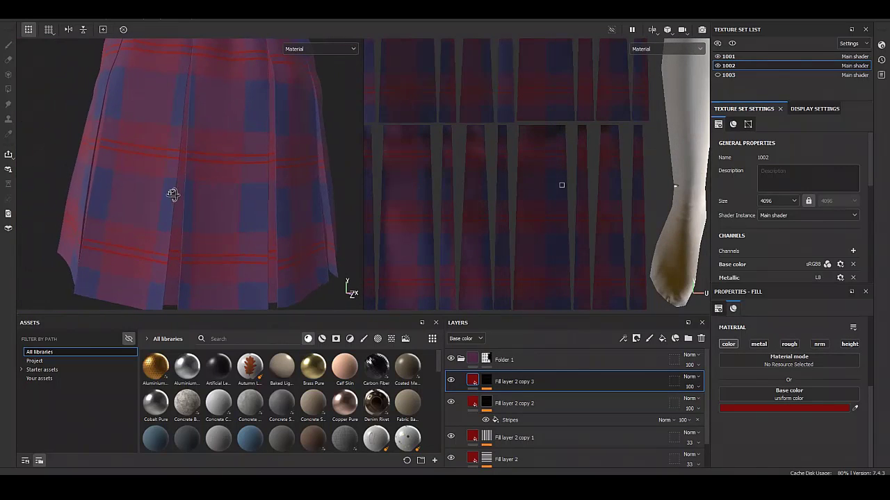
pyautogui.moveTo(689, 386); pyautogui.dragTo(693, 406)
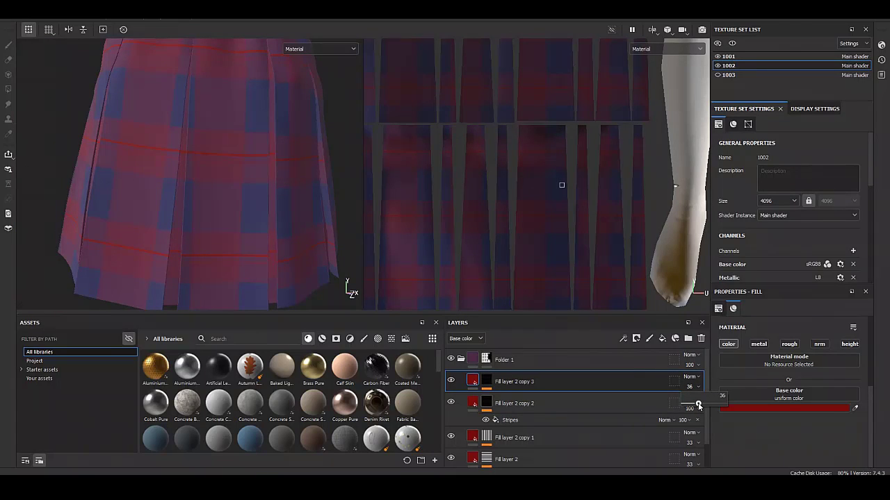
pyautogui.moveTo(699, 406); pyautogui.dragTo(691, 413)
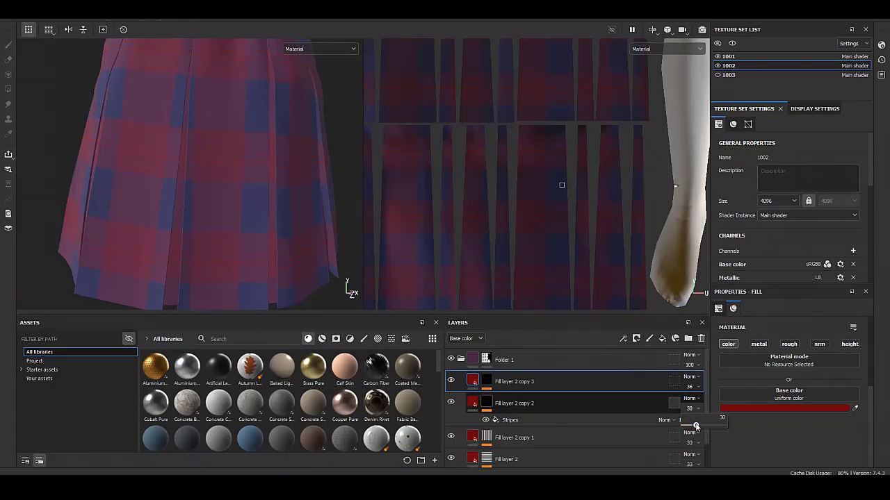
pyautogui.moveTo(173, 208)
pyautogui.keyDown('alt'); pyautogui.mouseDown()
pyautogui.moveTo(285, 202)
pyautogui.moveTo(215, 210)
pyautogui.moveTo(107, 182)
pyautogui.moveTo(195, 218)
pyautogui.mouseUp(); pyautogui.keyUp('alt')
pyautogui.scroll(3, 238, 219)
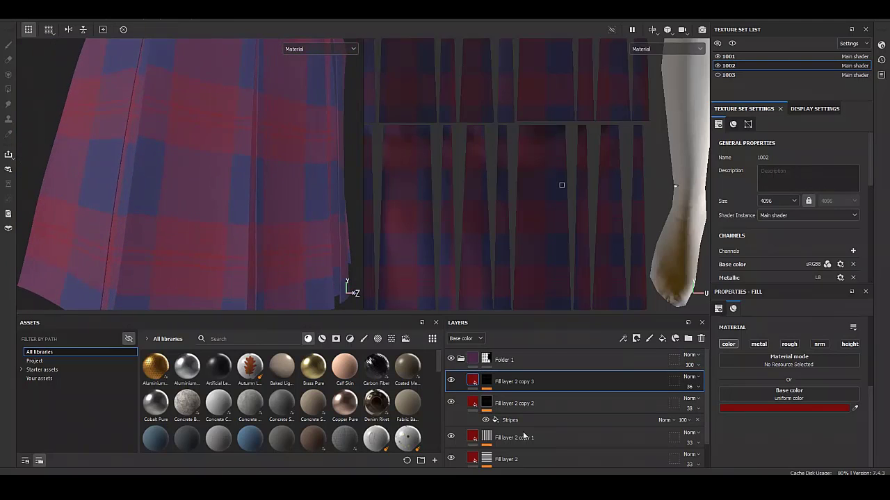
# - Duplicate the stripe layer twice, creating Fill layer 2 copy 4 and copy 5
pyautogui.rightClick(518, 382)
pyautogui.click(541, 220)
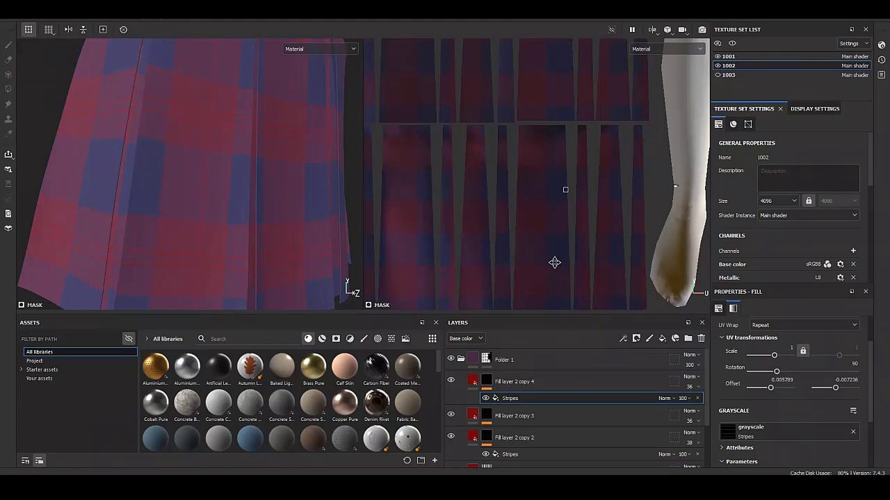
pyautogui.rightClick(518, 382)
pyautogui.click(542, 208)
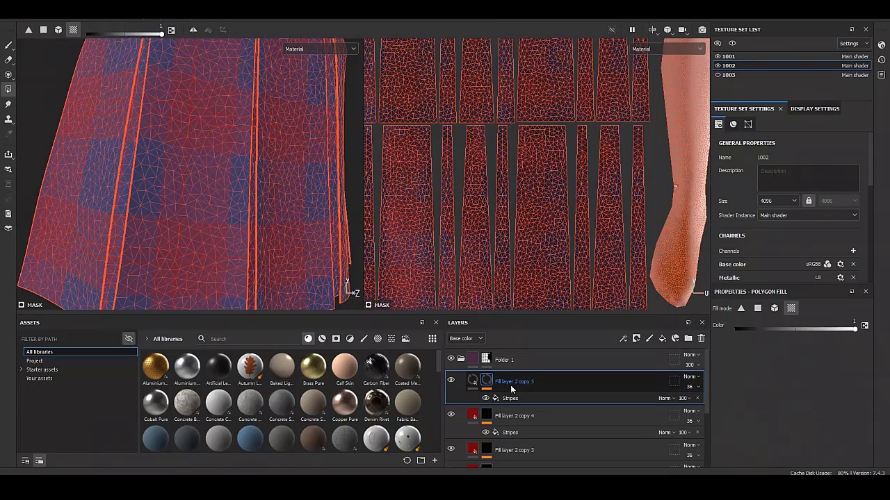
# - Shift the Stripes UV offset of copy 5 to add offset red lines across the skirt
pyautogui.click(513, 399)
pyautogui.moveTo(230, 199); pyautogui.dragTo(601, 263)
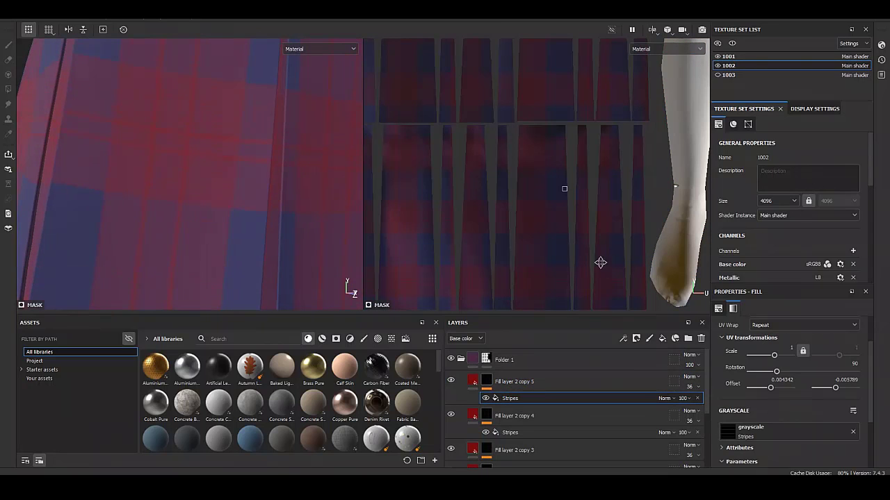
pyautogui.click(537, 432)
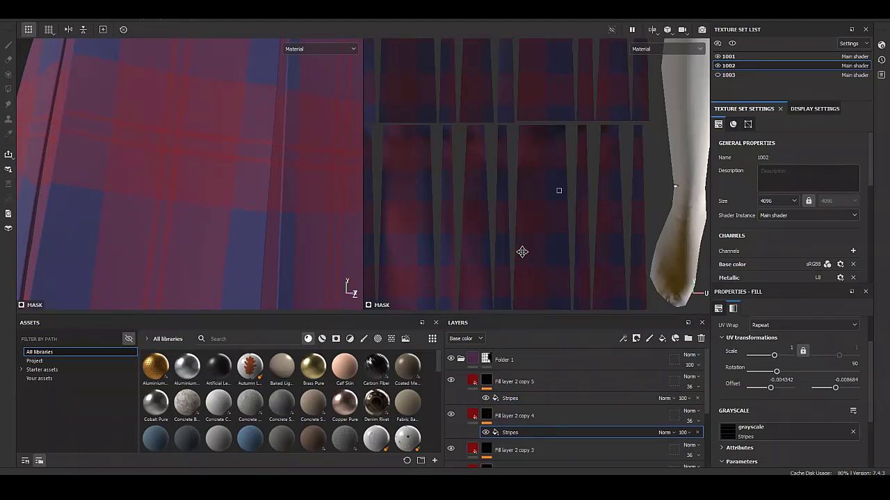
pyautogui.press('Up')
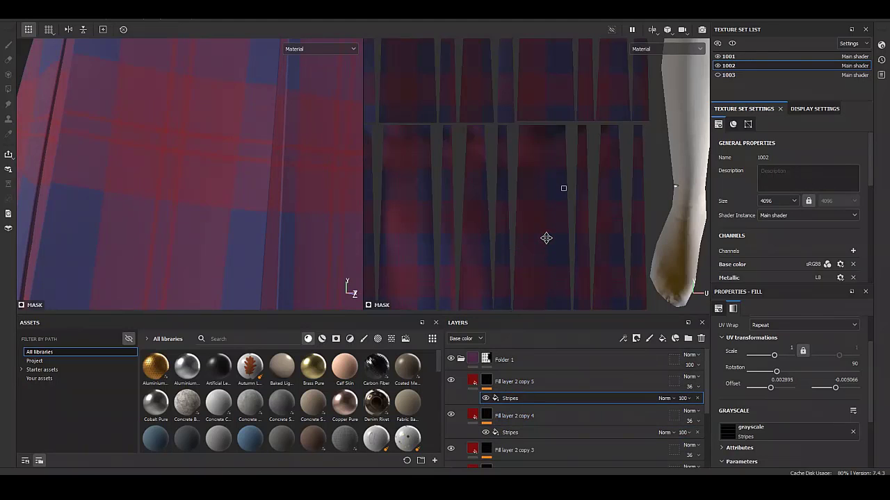
pyautogui.keyDown('alt'); pyautogui.moveTo(183, 212); pyautogui.dragTo(237, 223); pyautogui.keyUp('alt')
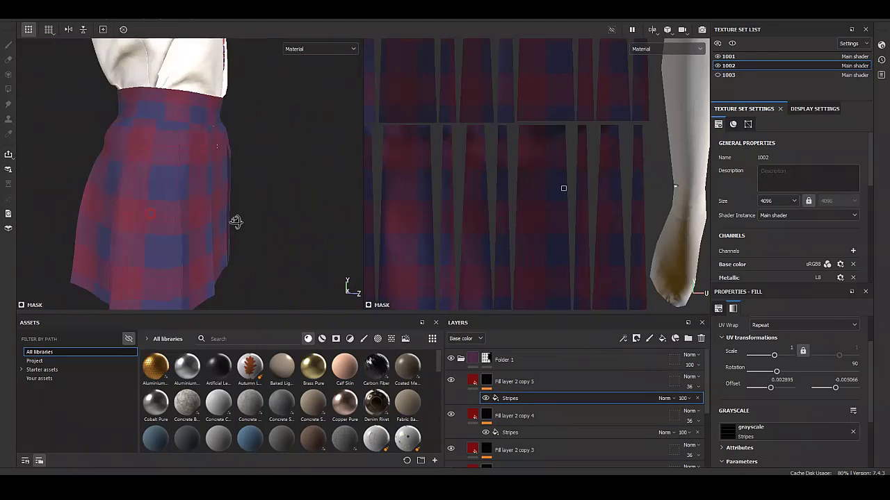
pyautogui.keyDown('alt'); pyautogui.moveTo(221, 328); pyautogui.dragTo(329, 199); pyautogui.keyUp('alt')
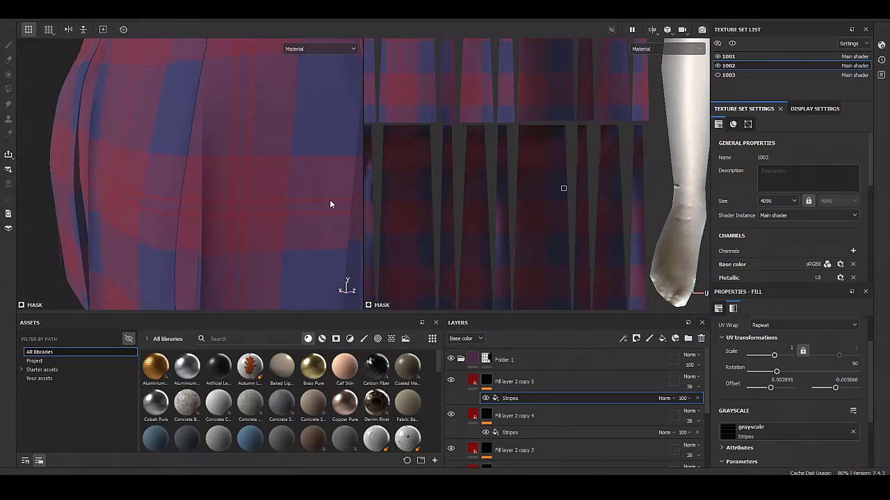
pyautogui.scroll(-5, 194, 219)
pyautogui.scroll(3, 199, 221)
pyautogui.scroll(-3, 180, 202)
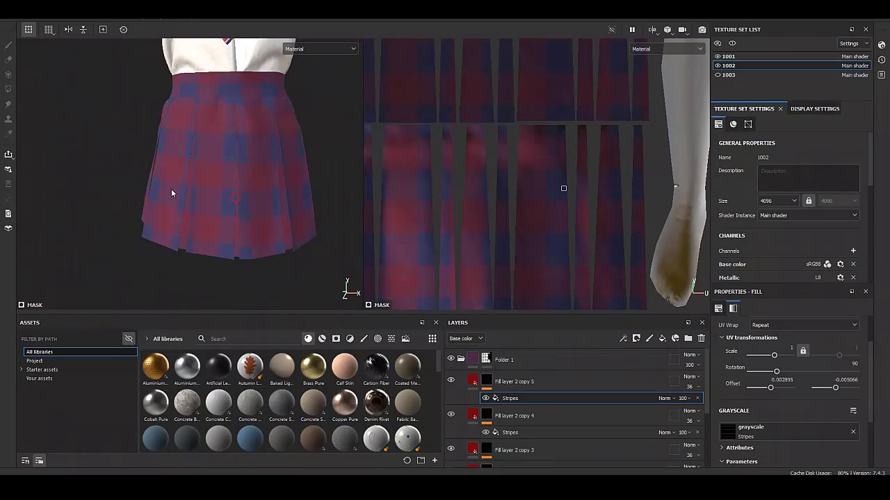
pyautogui.scroll(6, 160, 230)
pyautogui.scroll(-2, 145, 224)
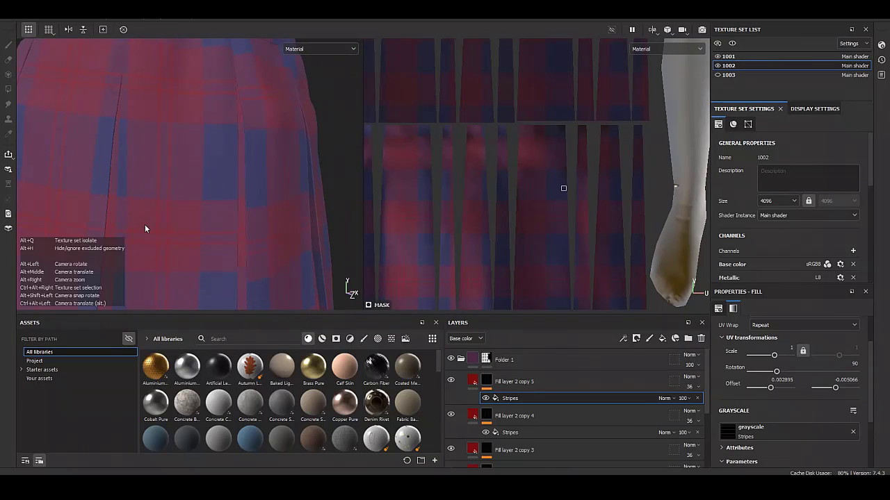
# - Set copy 5 to Soft light, and try Subtract, Tint and Soft light on its Stripes filter
pyautogui.click(688, 376)
pyautogui.click(695, 271)
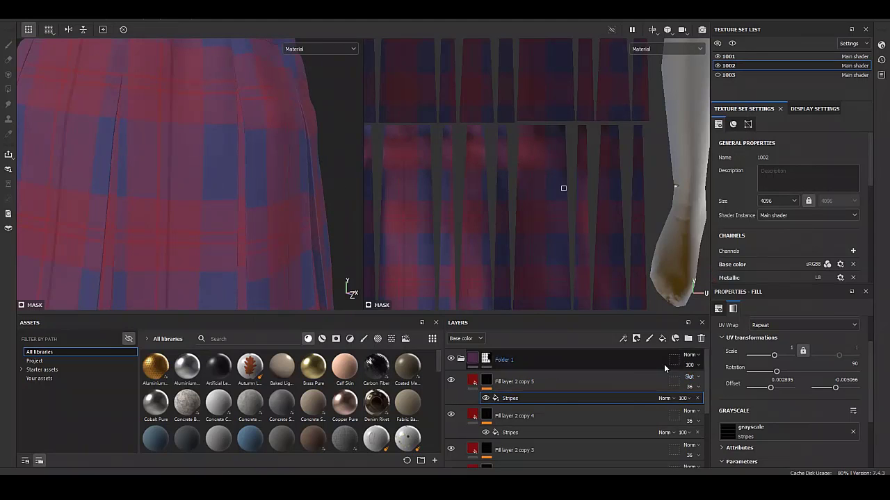
pyautogui.click(665, 398)
pyautogui.click(674, 207)
pyautogui.click(664, 398)
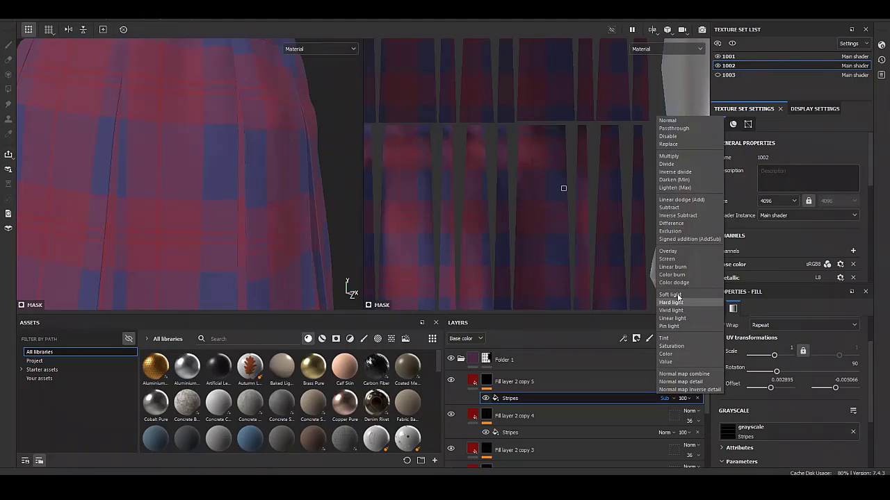
pyautogui.click(680, 351)
pyautogui.click(665, 398)
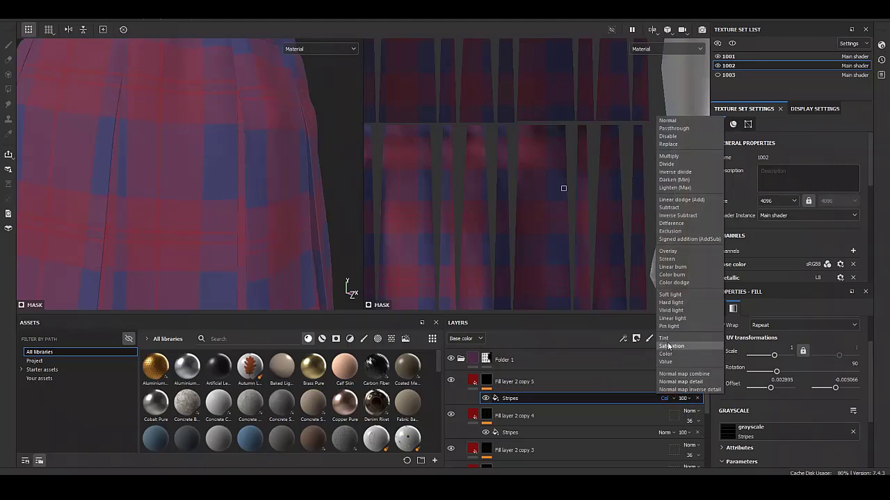
pyautogui.click(667, 339)
pyautogui.click(665, 399)
pyautogui.click(688, 306)
# - Try Color dodge and Color burn on the Stripes filter, then return it to Normal
pyautogui.click(665, 399)
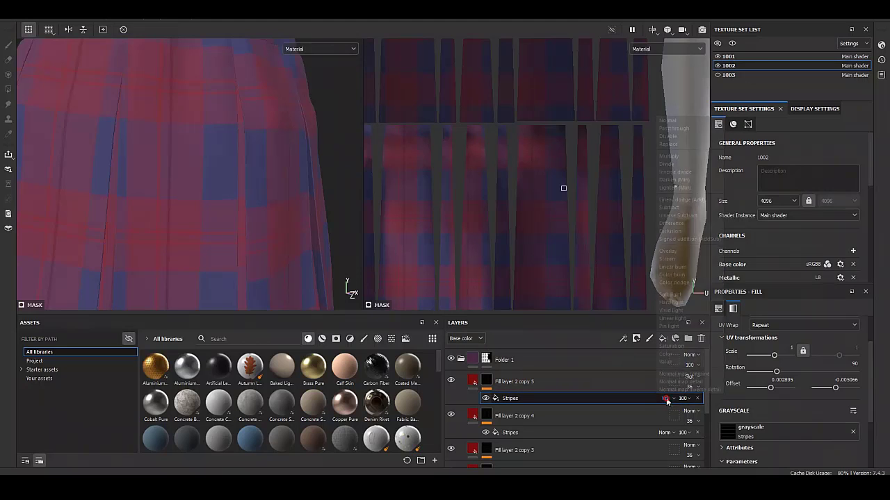
pyautogui.click(688, 300)
pyautogui.click(662, 397)
pyautogui.click(673, 282)
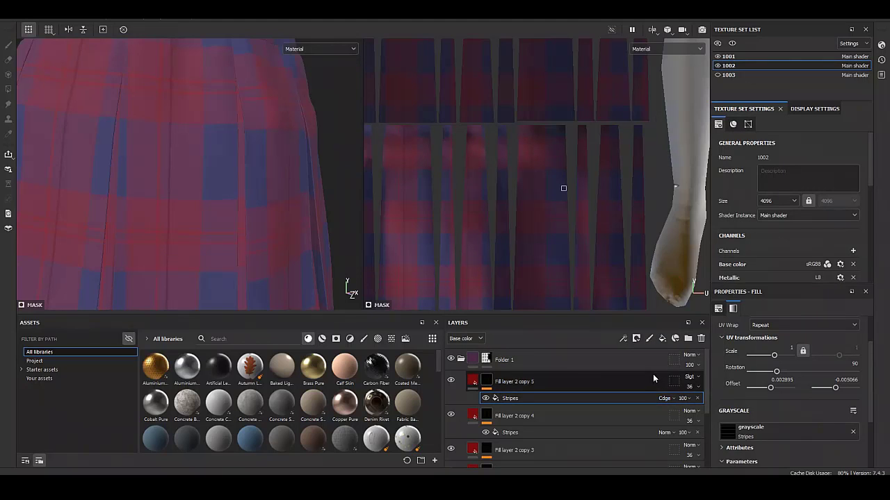
pyautogui.click(653, 379)
pyautogui.click(665, 398)
pyautogui.click(677, 274)
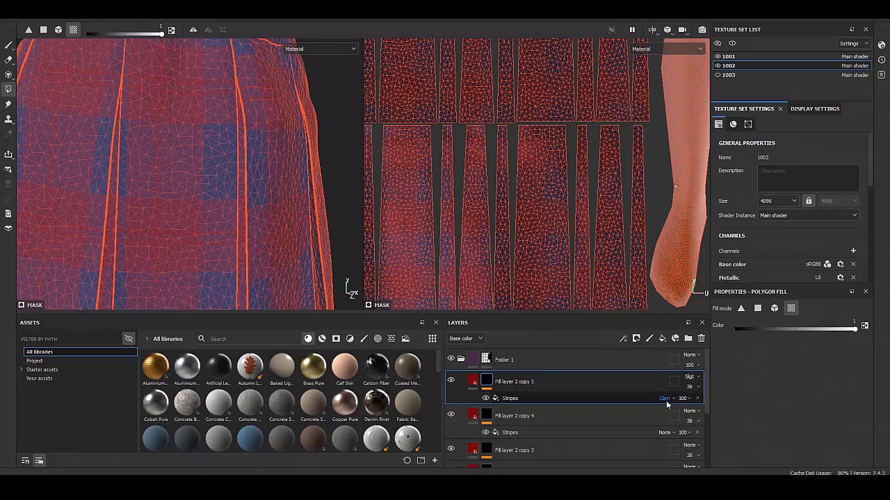
pyautogui.click(510, 398)
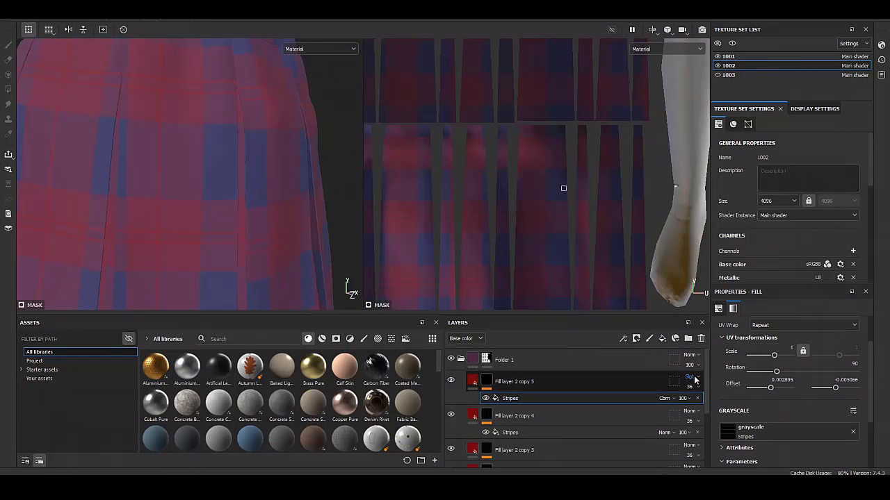
pyautogui.click(666, 398)
pyautogui.click(681, 120)
# - Try Divide and Linear dodge (Add) on copy 5, then settle on Color blending
pyautogui.click(691, 376)
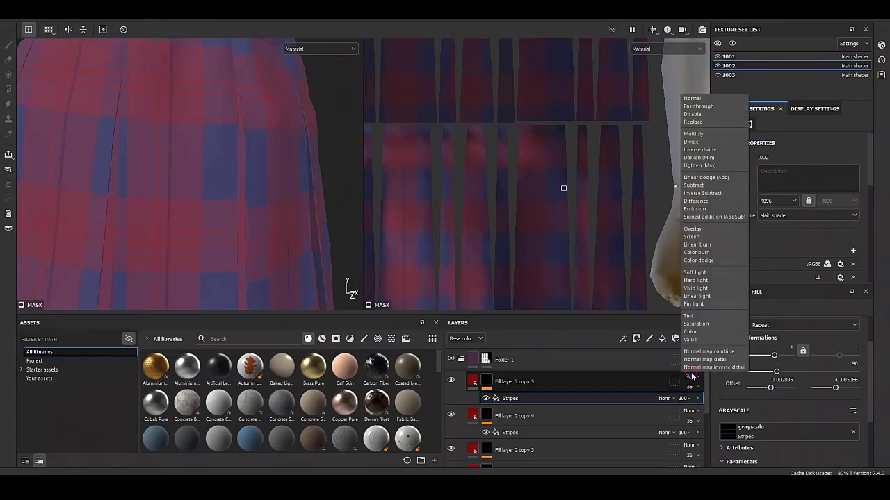
pyautogui.click(705, 143)
pyautogui.click(689, 376)
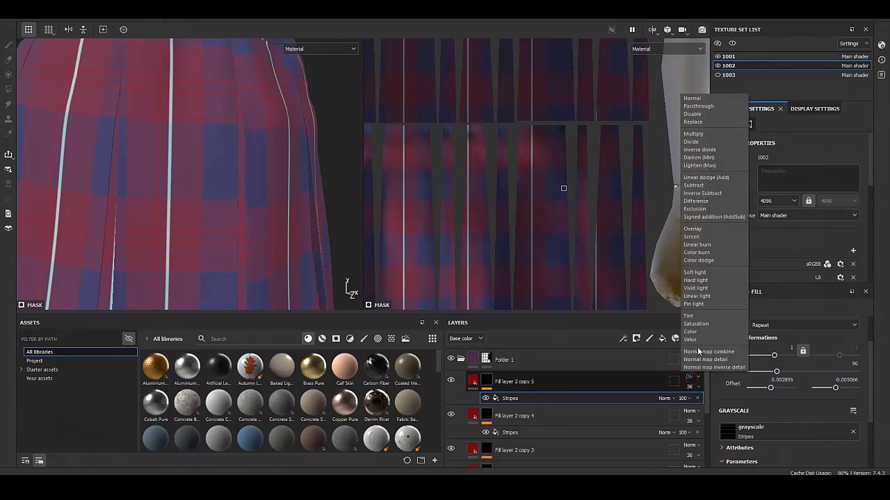
pyautogui.click(705, 178)
pyautogui.click(689, 377)
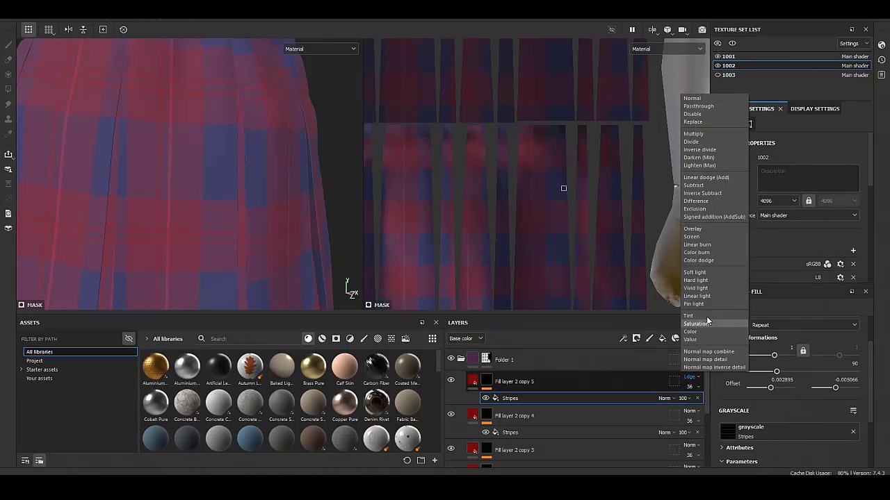
pyautogui.click(700, 332)
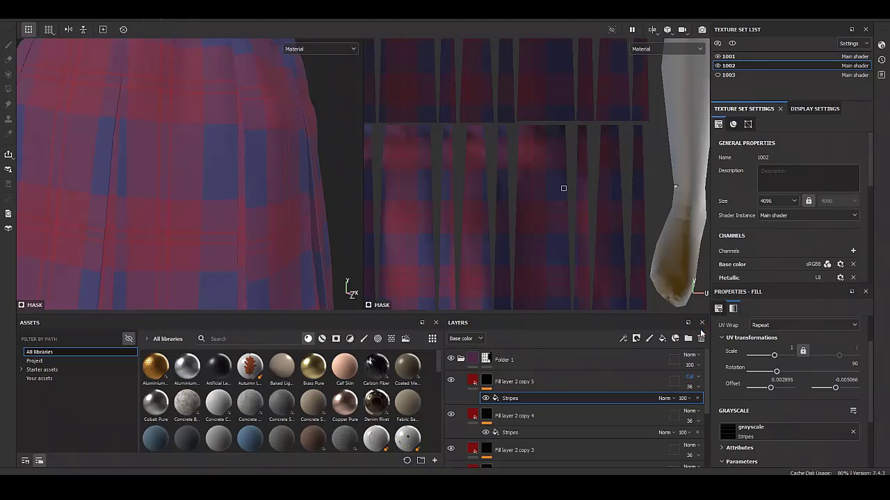
pyautogui.scroll(3, 275, 232)
pyautogui.keyDown('alt'); pyautogui.moveTo(247, 228); pyautogui.dragTo(260, 228); pyautogui.keyUp('alt')
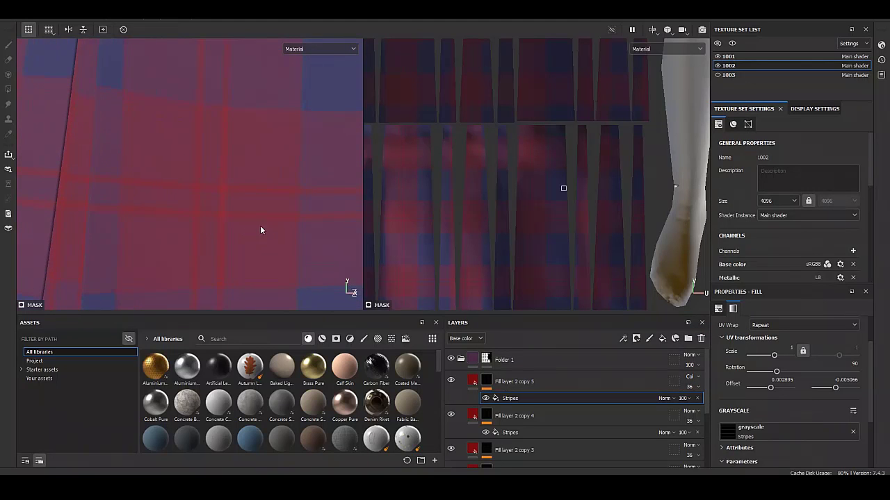
# - Set copies 4, 3, 2, 1 and Fill layer 2 itself to Color blending
pyautogui.click(692, 413)
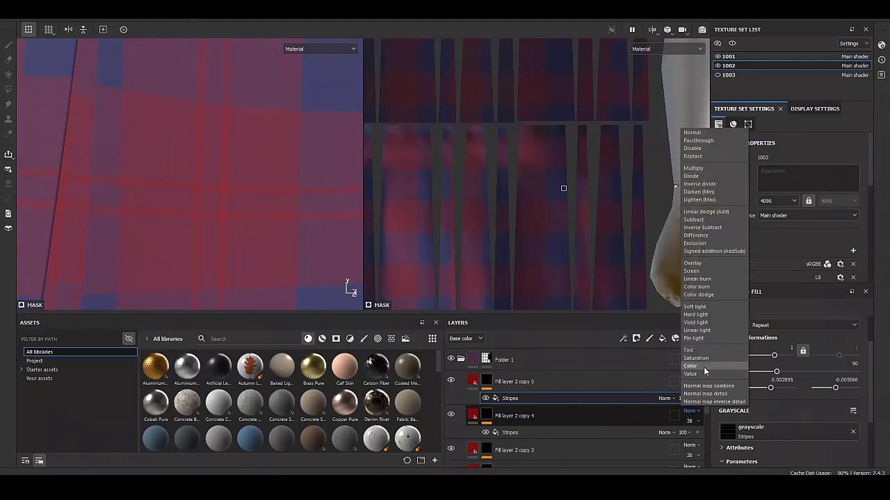
pyautogui.click(690, 366)
pyautogui.scroll(-2, 691, 403)
pyautogui.click(689, 389)
pyautogui.click(690, 366)
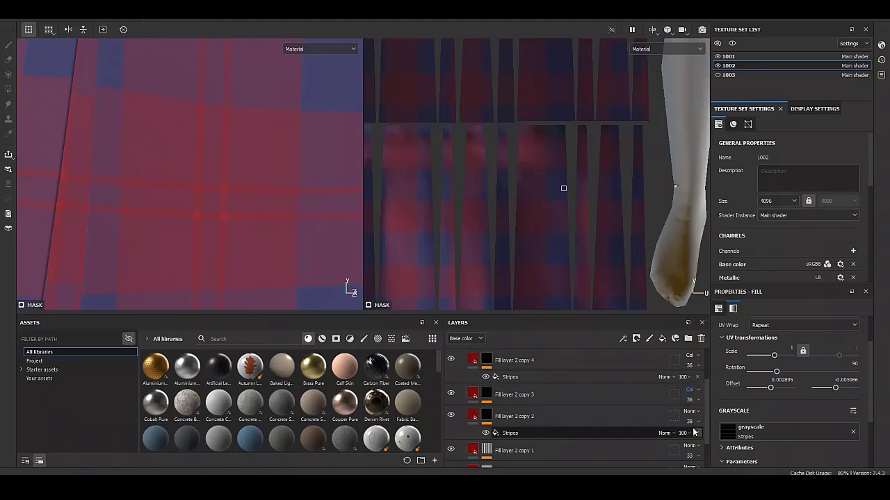
pyautogui.click(690, 412)
pyautogui.click(702, 366)
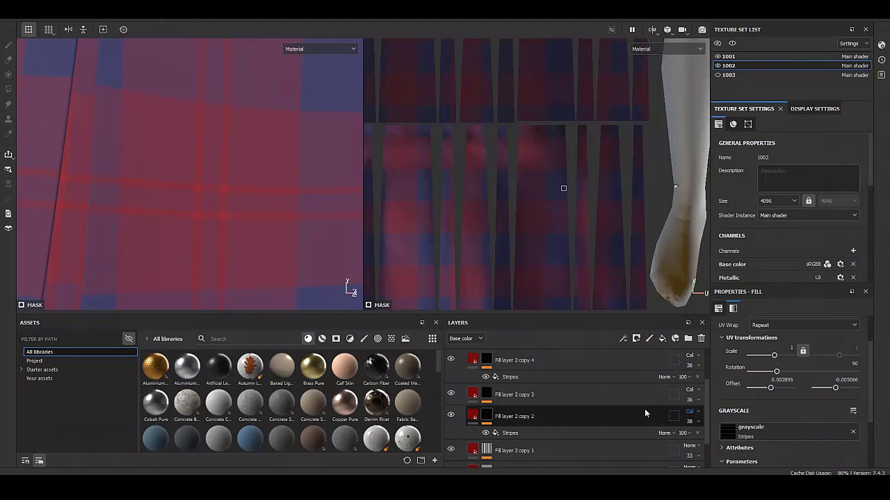
pyautogui.scroll(-1, 688, 403)
pyautogui.click(691, 418)
pyautogui.click(690, 372)
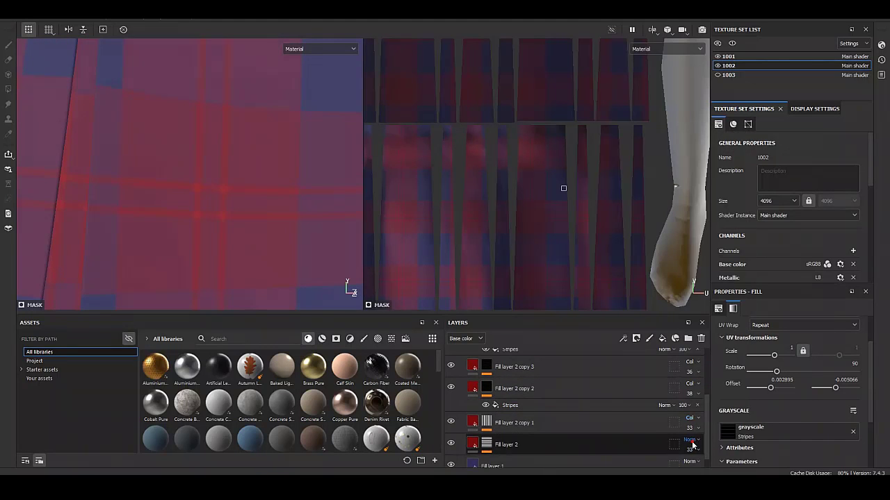
pyautogui.click(690, 439)
pyautogui.click(690, 394)
pyautogui.scroll(-3, 159, 227)
# - Duplicate the top stripe layer to create Fill layer 2 copy 6
pyautogui.click(646, 448)
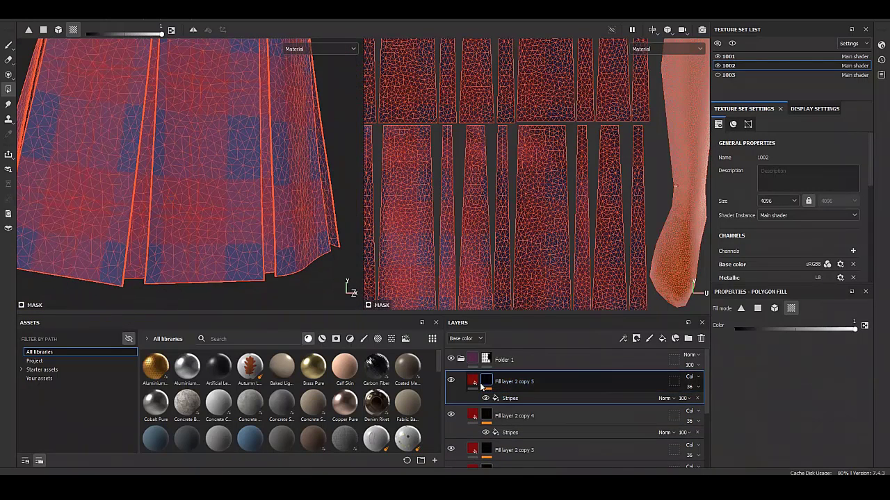
pyautogui.rightClick(520, 382)
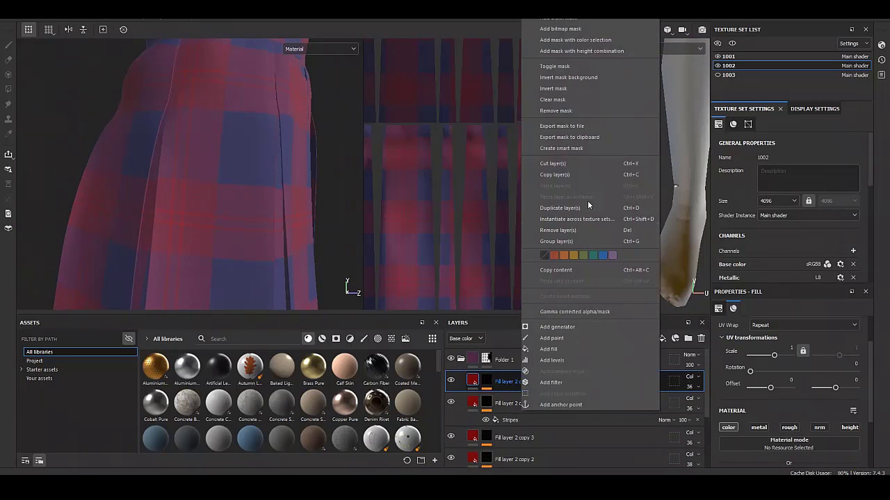
pyautogui.click(587, 200)
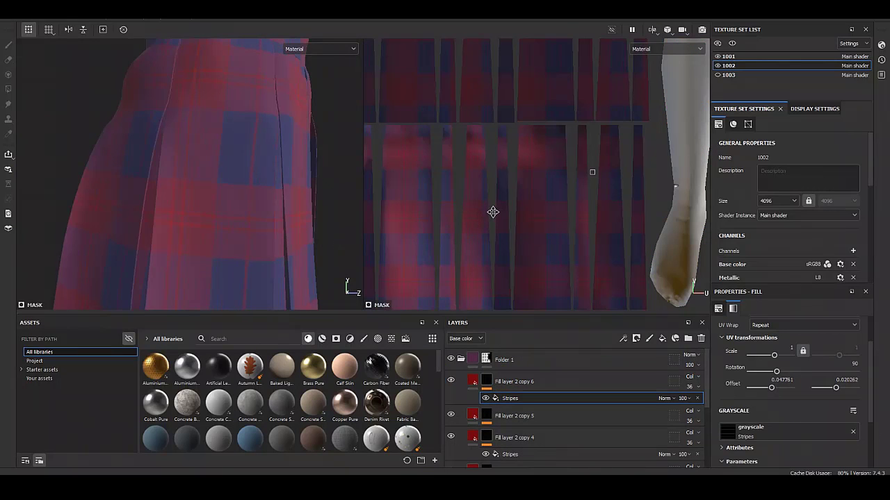
# - Undo twice, then move Fill layer 2 copy 6 to just above Fill layer 1
pyautogui.hotkey('ctrl', 'z')
pyautogui.hotkey('ctrl', 'z')
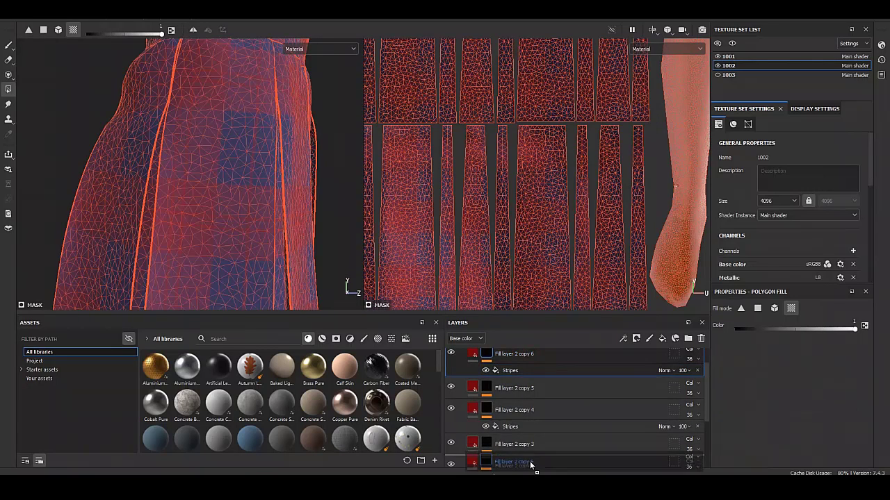
pyautogui.hotkey('ctrl', 'z')
pyautogui.scroll(-2, 530, 456)
pyautogui.moveTo(521, 397); pyautogui.dragTo(523, 436)
pyautogui.click(502, 419)
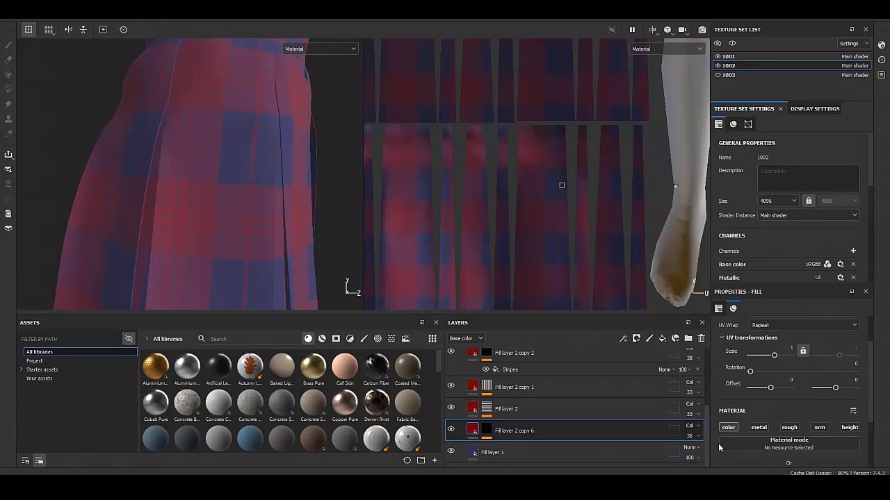
# - Give copy 6 a base colour sampled as dark blue, 2F29AA
pyautogui.click(761, 409)
pyautogui.click(855, 408)
pyautogui.click(477, 446)
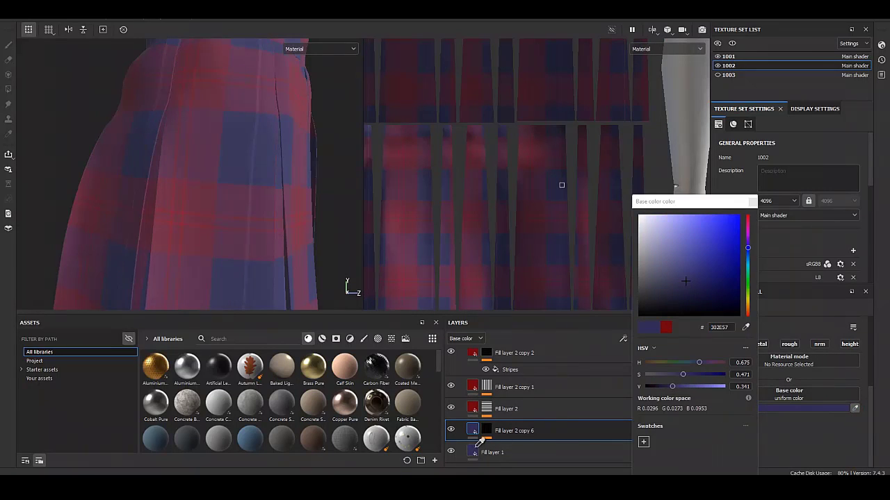
pyautogui.click(751, 202)
pyautogui.scroll(5, 232, 216)
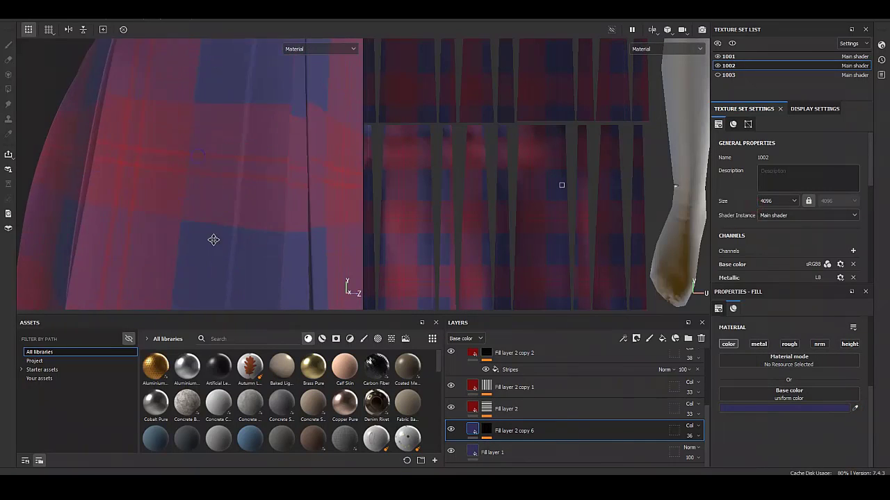
pyautogui.scroll(-3, 248, 171)
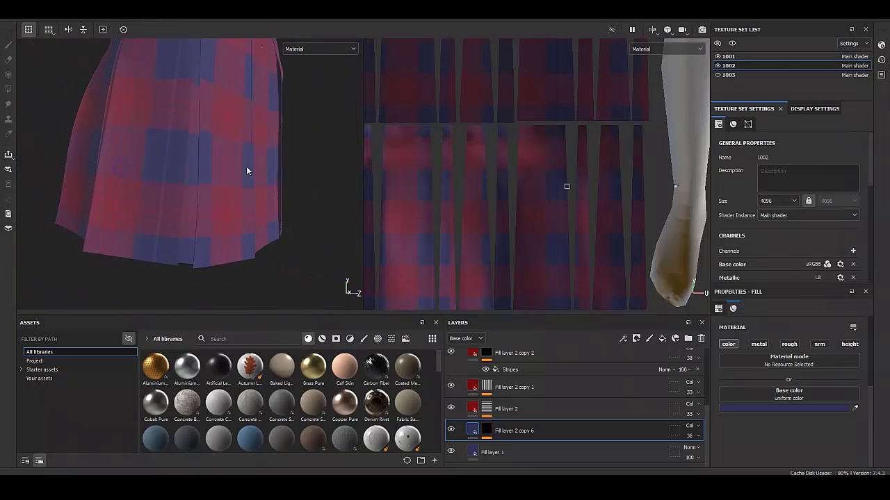
pyautogui.scroll(-2, 199, 174)
pyautogui.scroll(-2, 262, 219)
pyautogui.scroll(-1, 230, 211)
pyautogui.moveTo(230, 212)
pyautogui.keyDown('alt'); pyautogui.mouseDown()
pyautogui.moveTo(183, 212)
pyautogui.moveTo(254, 212)
pyautogui.mouseUp(); pyautogui.keyUp('alt')
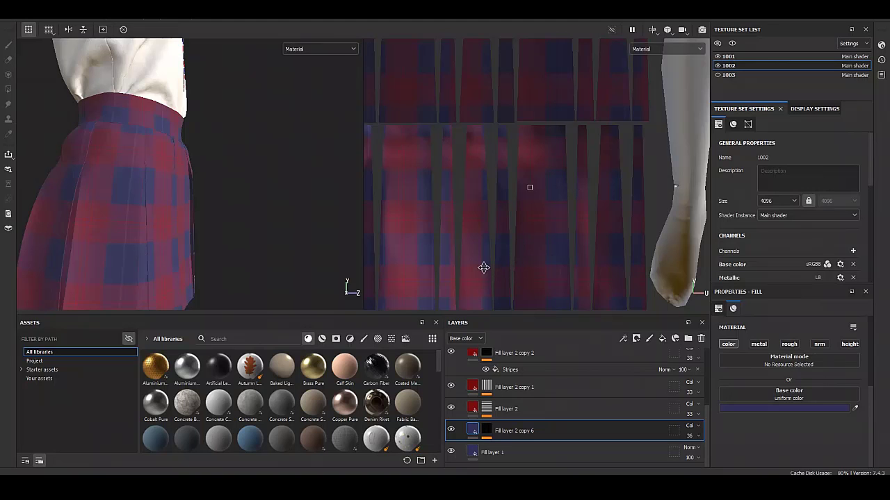
# - Switch Fill layer 2 copy 6 to Normal blending
pyautogui.hotkey('ctrl', 'v')
pyautogui.hotkey('ctrl', 'z')
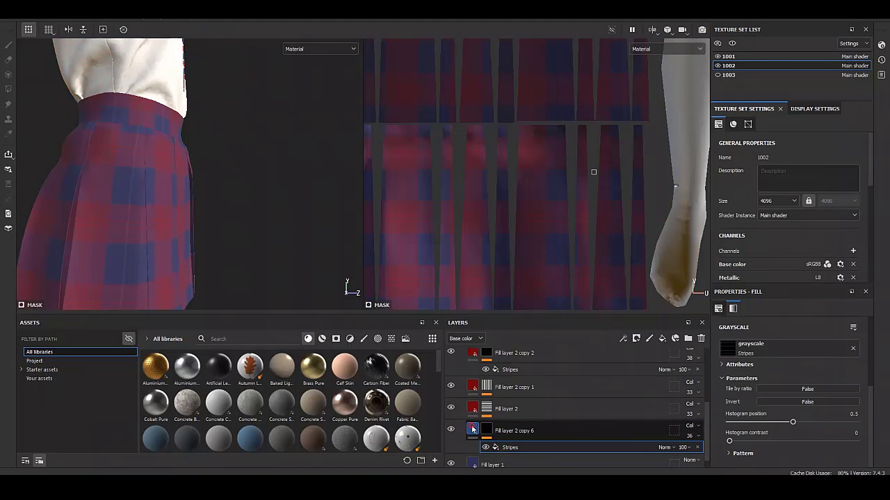
pyautogui.scroll(2, 159, 222)
pyautogui.keyDown('alt'); pyautogui.moveTo(160, 222); pyautogui.dragTo(159, 144); pyautogui.keyUp('alt')
pyautogui.click(758, 408)
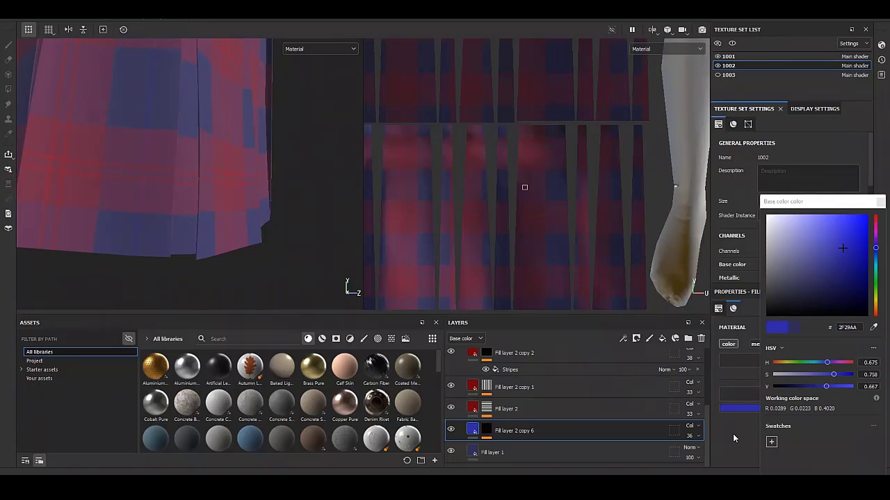
pyautogui.click(690, 426)
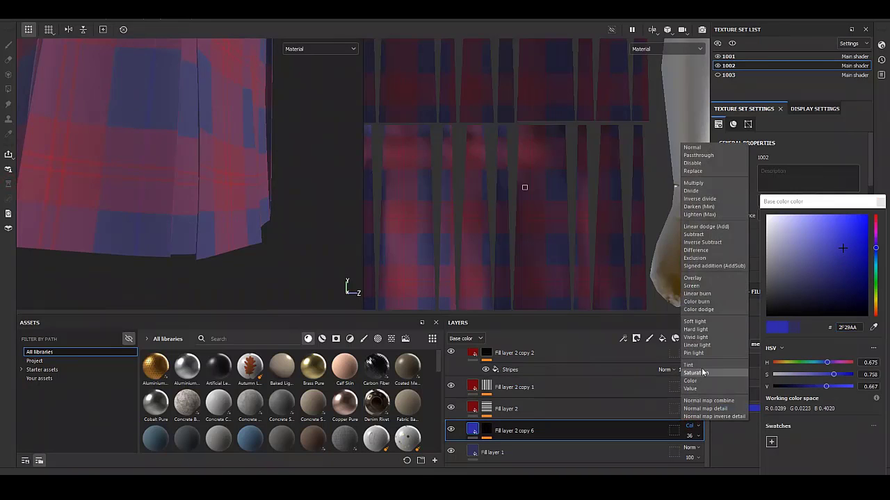
pyautogui.click(709, 148)
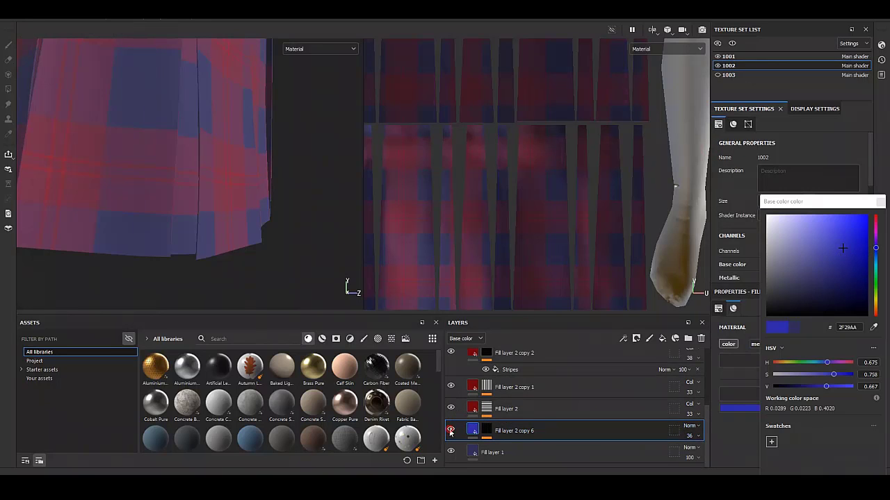
# - Set copy 6's base colour hex to FFFFFF
pyautogui.click(848, 327)
pyautogui.write('ffffff')
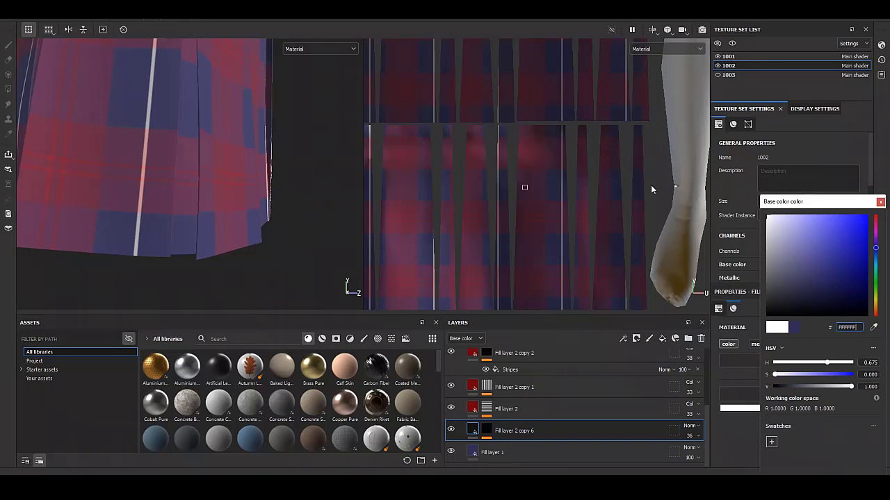
pyautogui.moveTo(195, 210)
pyautogui.keyDown('alt'); pyautogui.mouseDown()
pyautogui.moveTo(170, 194)
pyautogui.moveTo(223, 208)
pyautogui.mouseUp(); pyautogui.keyUp('alt')
# - Switch Fill layer 2 and copies 1 to 3 from Color to Normal blending
pyautogui.click(688, 404)
pyautogui.click(691, 124)
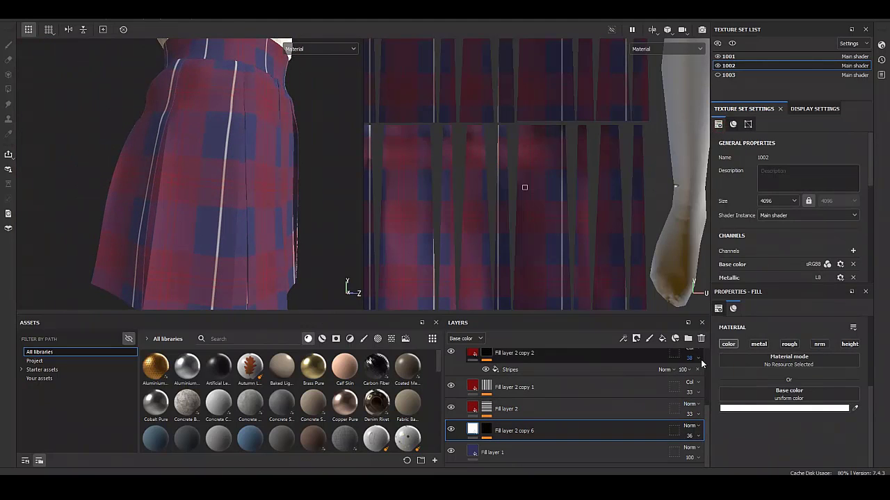
pyautogui.click(689, 382)
pyautogui.click(697, 104)
pyautogui.scroll(1, 689, 381)
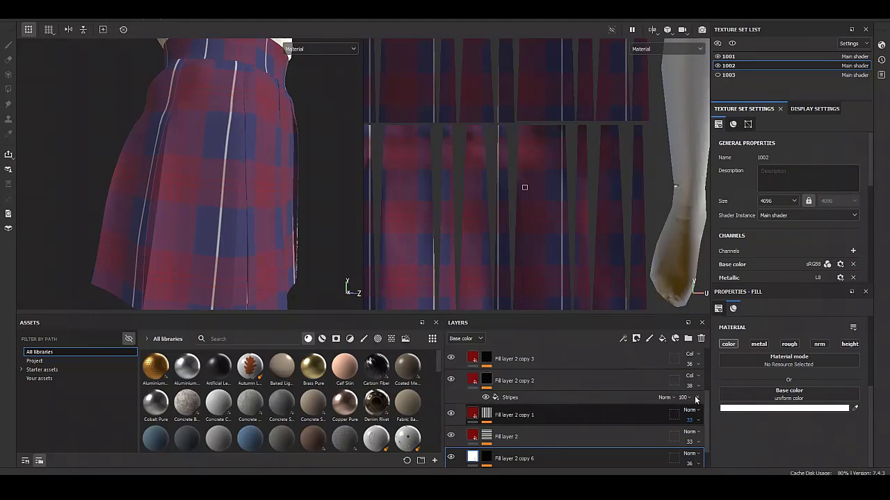
pyautogui.click(689, 376)
pyautogui.click(695, 104)
pyautogui.scroll(1, 695, 376)
pyautogui.click(690, 381)
pyautogui.click(697, 111)
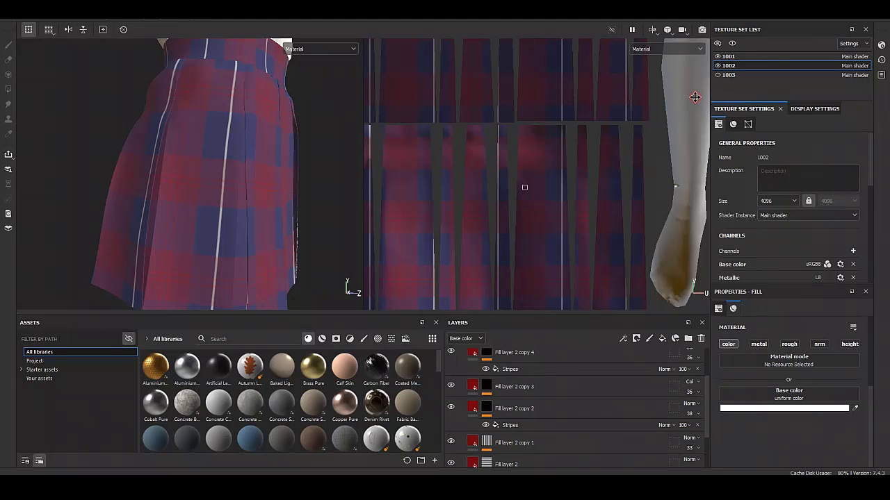
# - Switch Fill layer 2 copy 4 to Normal blending as well
pyautogui.click(689, 381)
pyautogui.click(710, 111)
pyautogui.scroll(1, 690, 381)
pyautogui.click(689, 382)
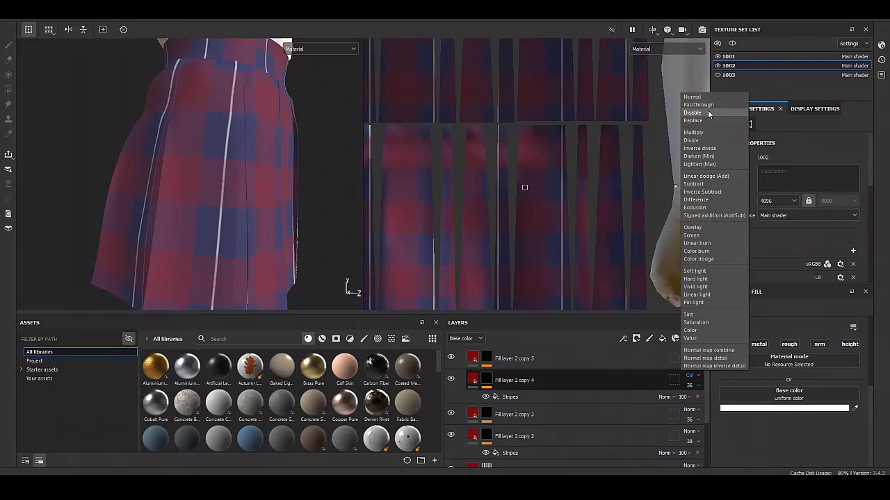
pyautogui.click(704, 108)
pyautogui.scroll(1, 689, 381)
pyautogui.click(690, 382)
pyautogui.click(704, 106)
pyautogui.scroll(-2, 695, 385)
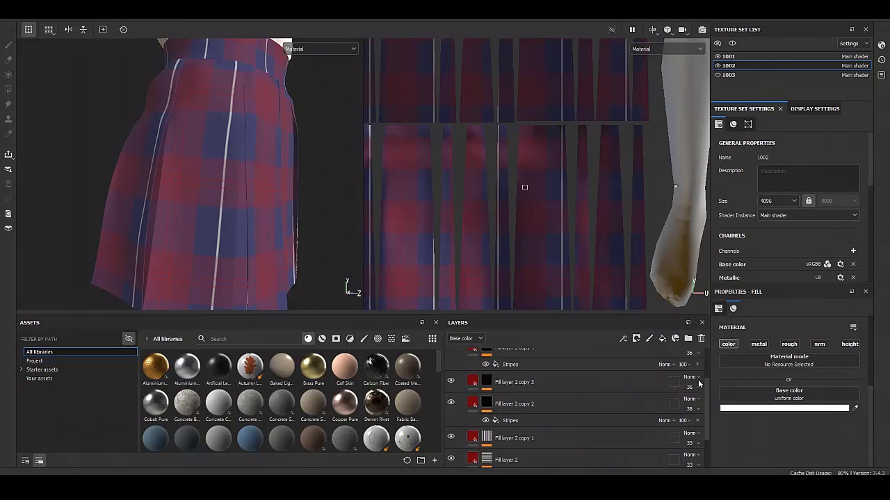
pyautogui.scroll(-3, 695, 385)
pyautogui.scroll(3, 235, 254)
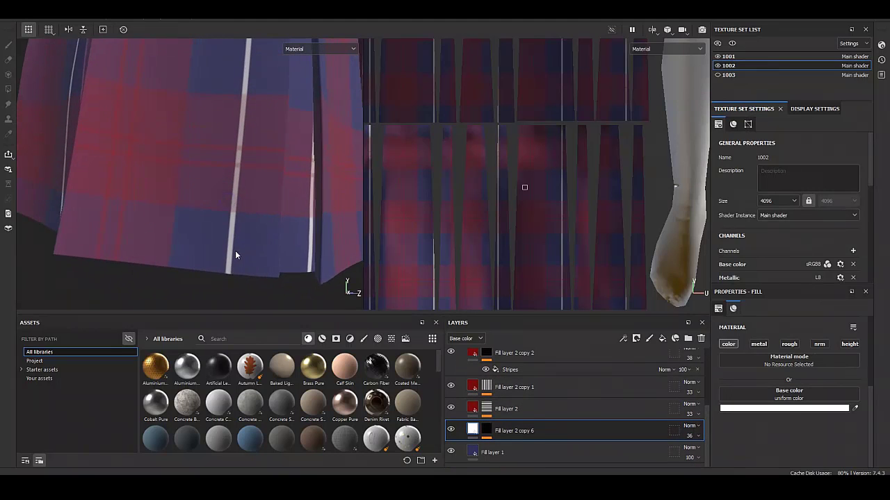
# - Give copy 6 a darker, muted navy base colour, 2C385A
pyautogui.click(784, 408)
pyautogui.click(769, 243)
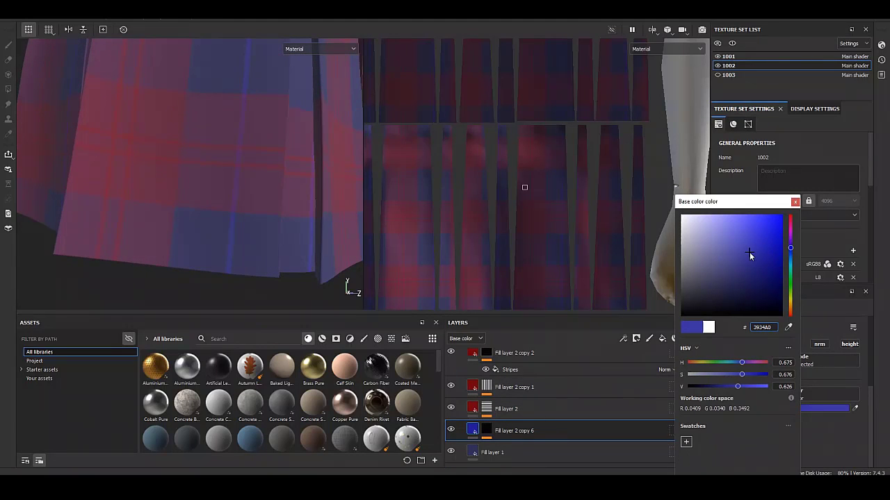
pyautogui.moveTo(749, 253)
pyautogui.mouseDown()
pyautogui.moveTo(725, 251)
pyautogui.moveTo(727, 265)
pyautogui.mouseUp()
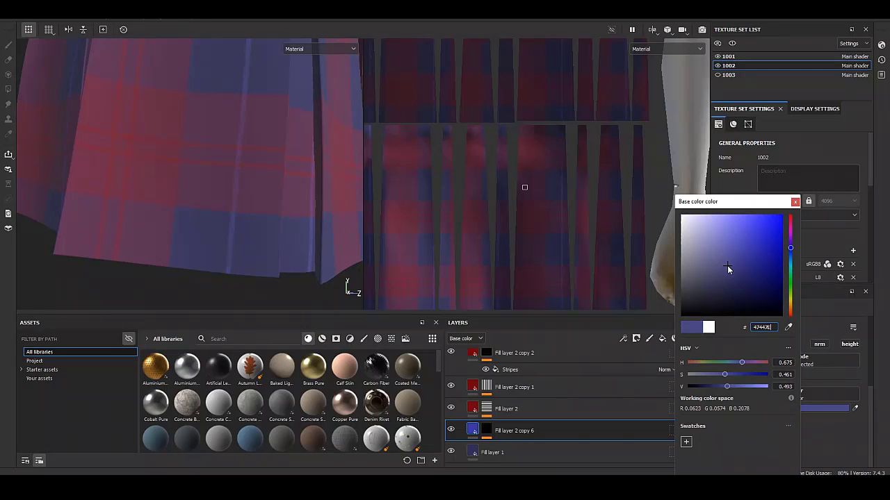
pyautogui.click(790, 304)
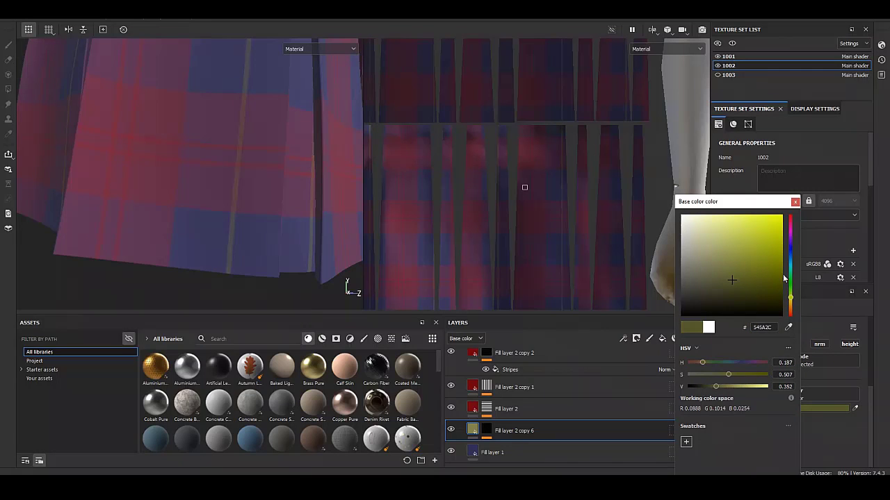
pyautogui.moveTo(789, 279); pyautogui.dragTo(791, 258)
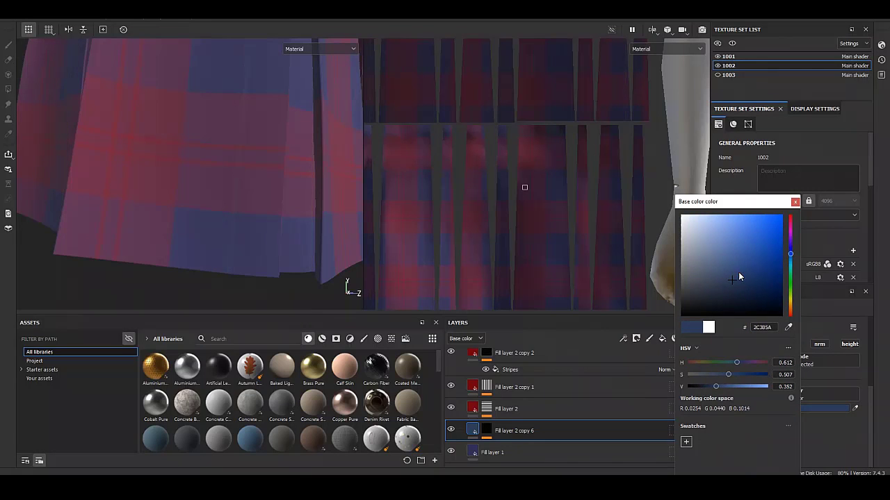
pyautogui.moveTo(738, 272); pyautogui.dragTo(742, 268)
pyautogui.click(795, 202)
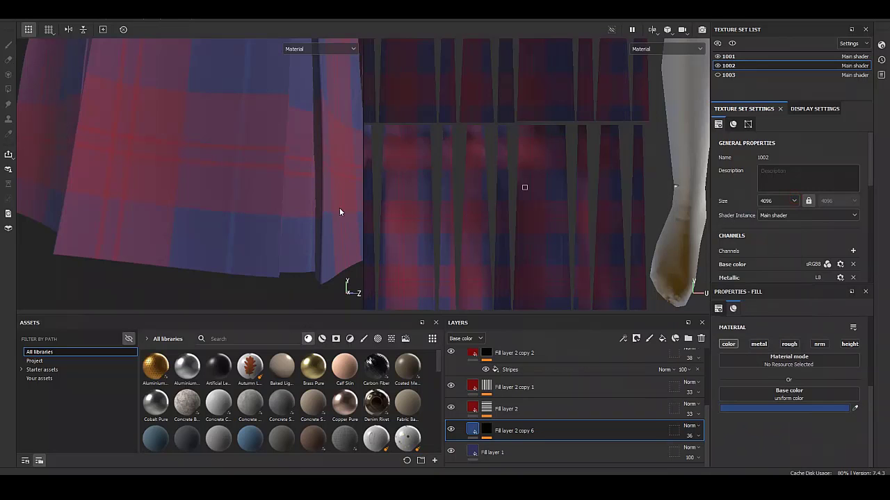
pyautogui.moveTo(339, 213)
pyautogui.keyDown('alt'); pyautogui.mouseDown()
pyautogui.moveTo(125, 161)
pyautogui.moveTo(189, 185)
pyautogui.mouseUp(); pyautogui.keyUp('alt')
# - Duplicate Fill layer 2 copy 6 as copy 7, inspect its Stripes mask, and view the whole skirt
pyautogui.rightClick(539, 432)
pyautogui.click(577, 222)
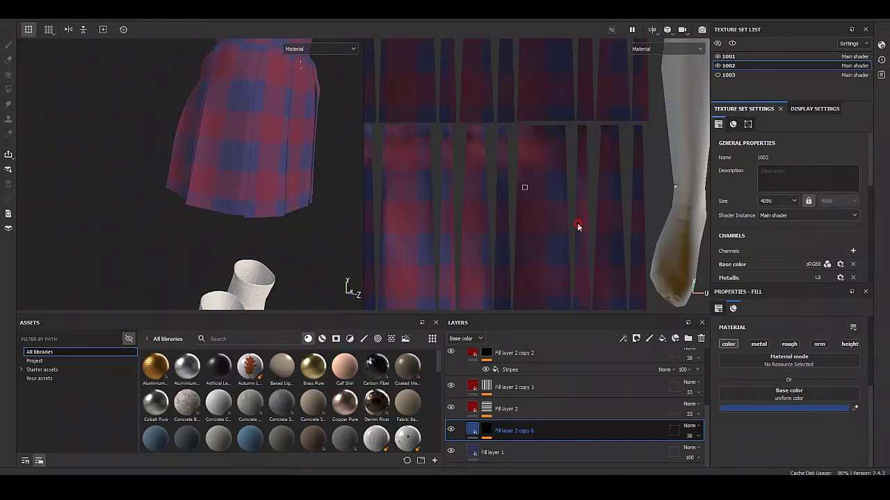
pyautogui.click(540, 442)
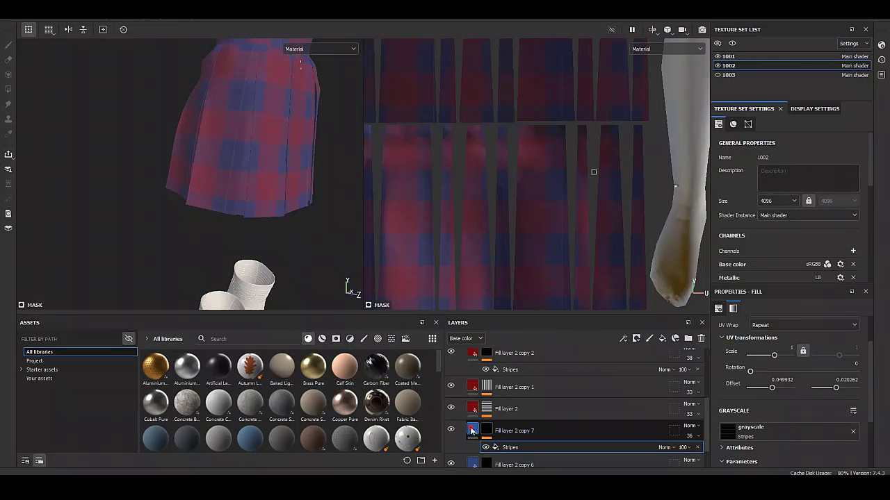
pyautogui.click(471, 431)
pyautogui.click(527, 256)
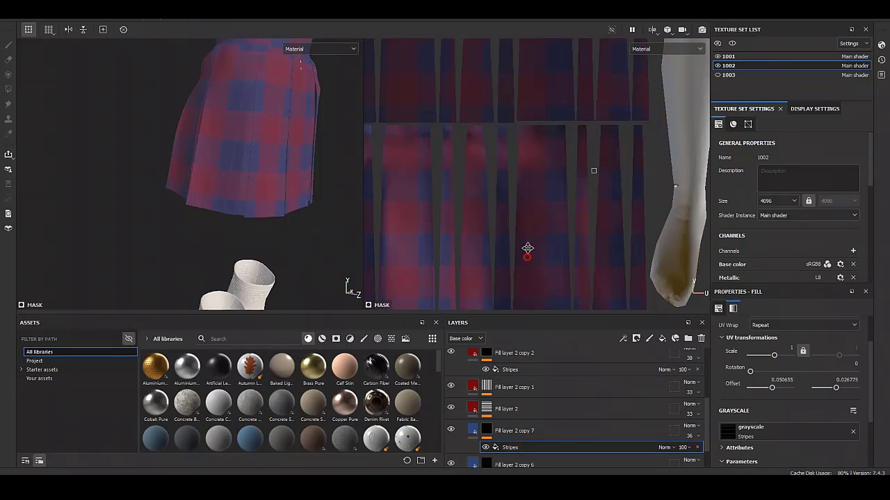
pyautogui.scroll(2, 213, 167)
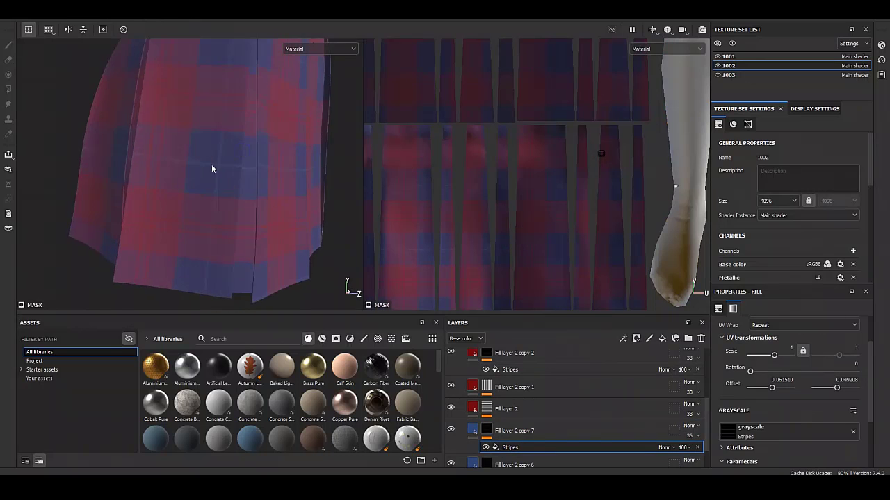
pyautogui.scroll(2, 228, 193)
pyautogui.scroll(2, 240, 183)
pyautogui.scroll(2, 255, 238)
pyautogui.moveTo(255, 238)
pyautogui.keyDown('alt'); pyautogui.mouseDown(button='right')
pyautogui.moveTo(143, 153)
pyautogui.moveTo(69, 118)
pyautogui.mouseUp(button='right'); pyautogui.keyUp('alt')
pyautogui.moveTo(69, 119)
pyautogui.keyDown('alt'); pyautogui.mouseDown()
pyautogui.moveTo(119, 213)
pyautogui.moveTo(244, 201)
pyautogui.moveTo(147, 195)
pyautogui.mouseUp(); pyautogui.keyUp('alt')
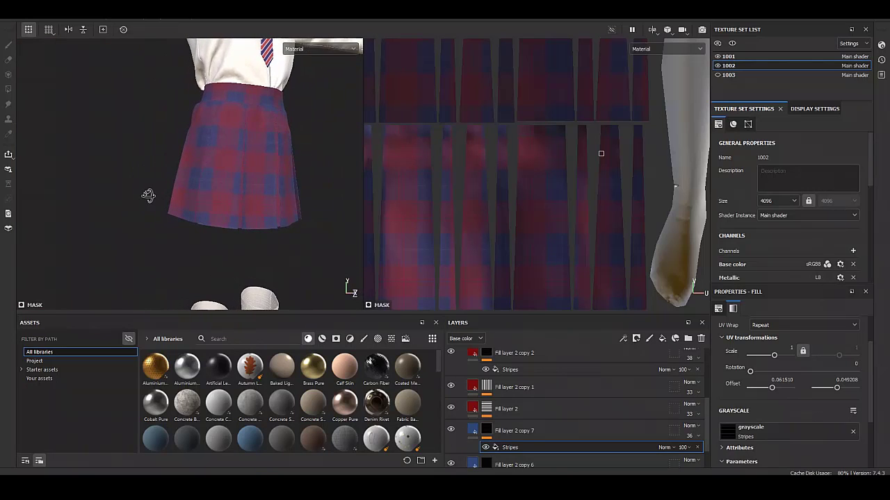
pyautogui.scroll(2, 577, 445)
pyautogui.scroll(2, 556, 410)
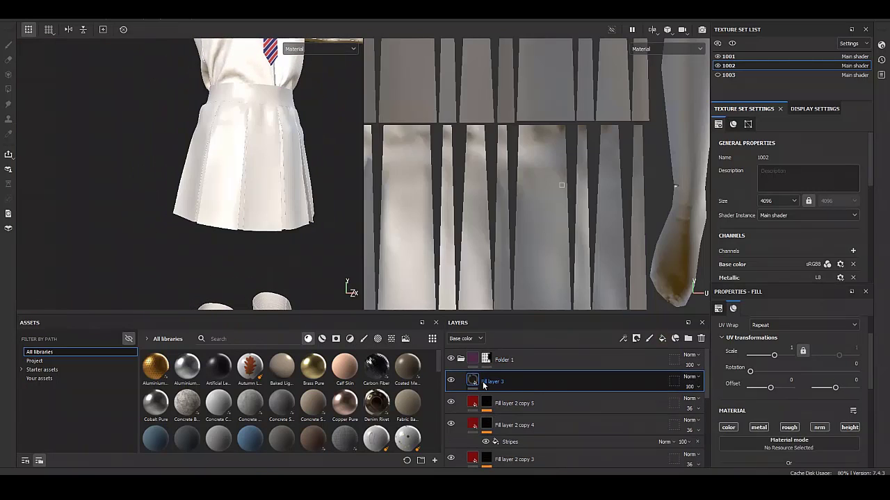
# - Undo the new Fill layer 3, duplicate Fill layer 2 copy 5 and make its colour pale grey-white
pyautogui.hotkey('ctrl', 'z')
pyautogui.rightClick(588, 381)
pyautogui.click(635, 207)
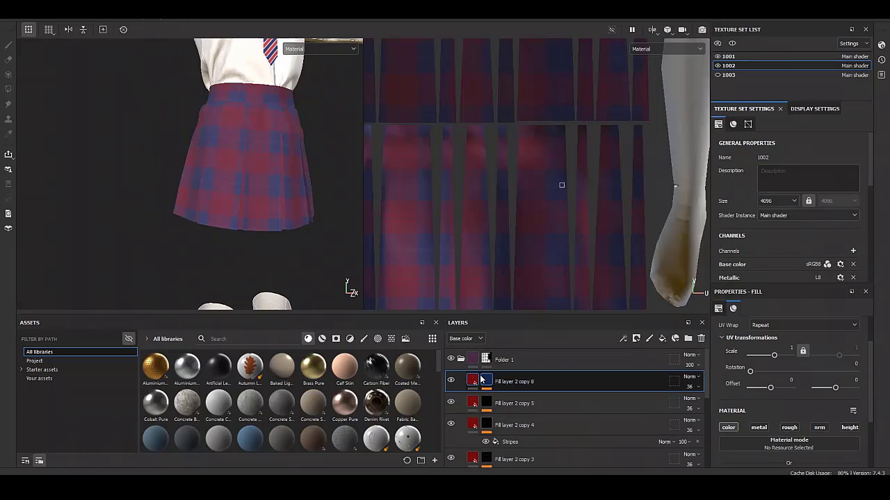
pyautogui.click(806, 433)
pyautogui.moveTo(699, 265); pyautogui.dragTo(661, 224)
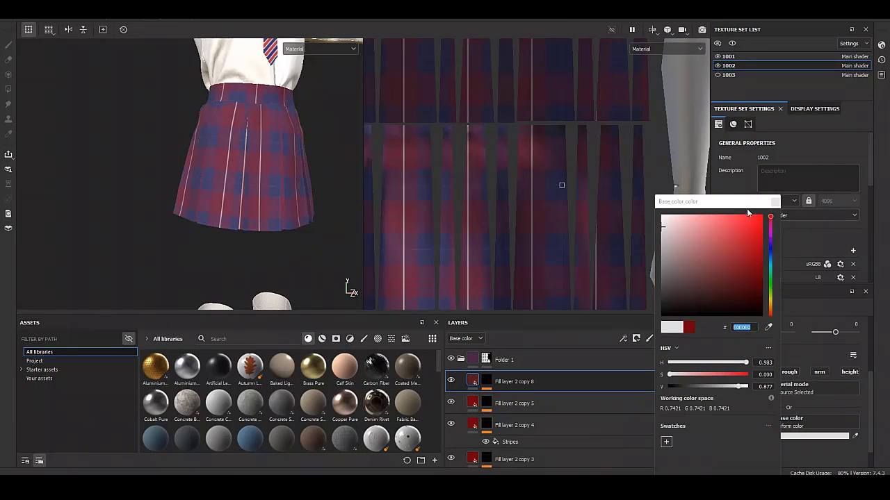
pyautogui.click(487, 382)
# - Thin the duplicate's Stripes to width 0.06 and offset them across the plaid skirt
pyautogui.hotkey('ctrl', 'v')
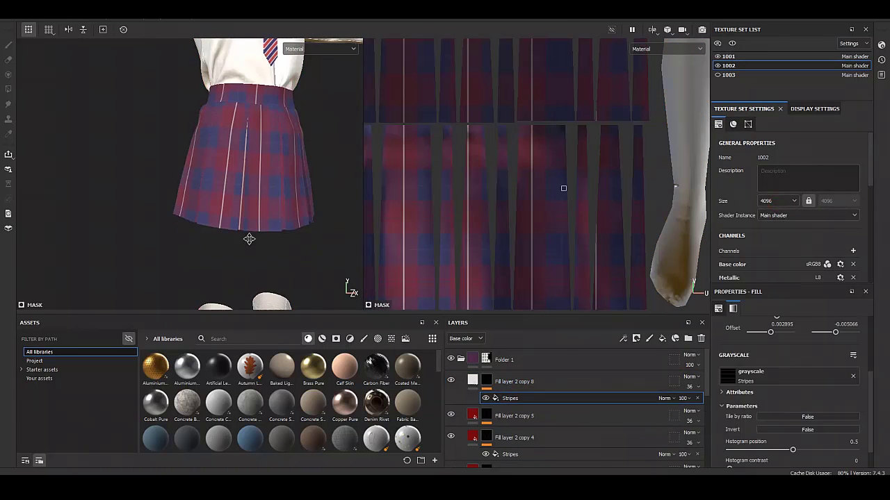
pyautogui.scroll(5, 237, 229)
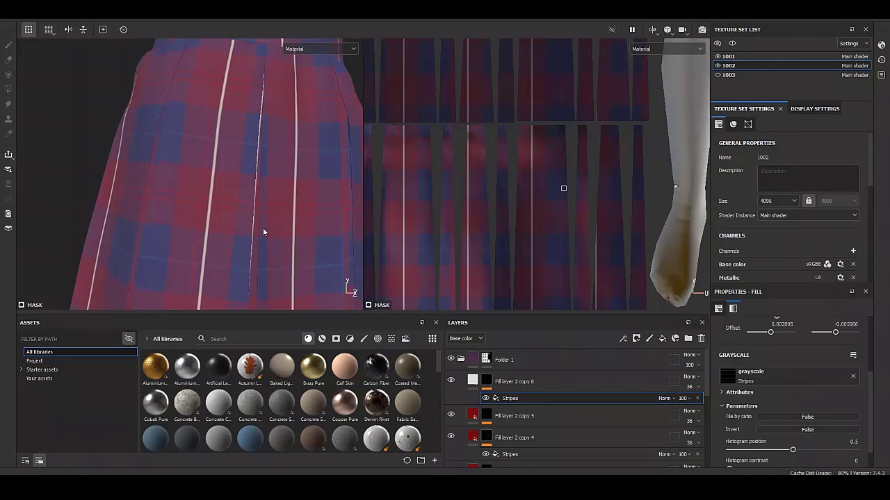
pyautogui.scroll(-3, 767, 448)
pyautogui.moveTo(742, 436); pyautogui.dragTo(744, 435)
pyautogui.click(528, 398)
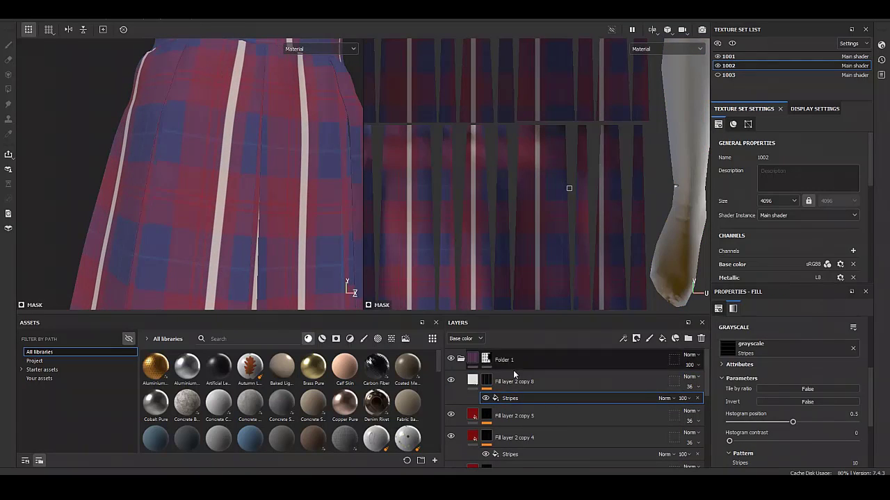
pyautogui.scroll(3, 268, 221)
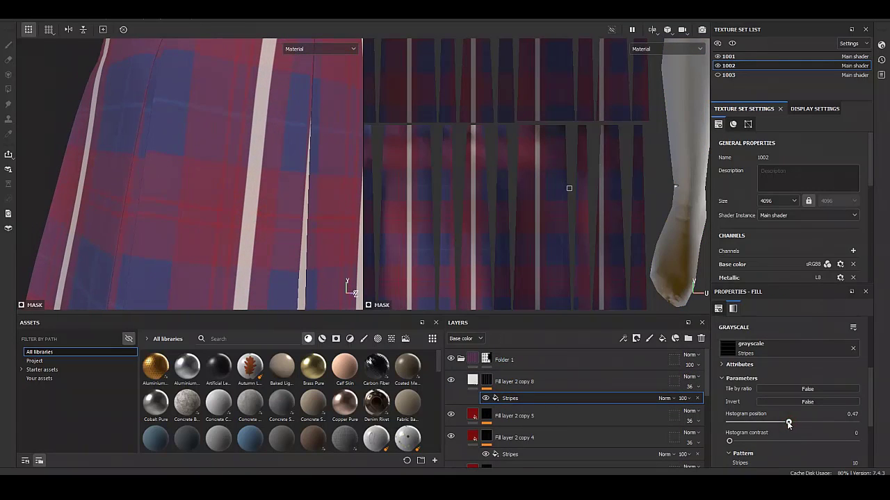
pyautogui.scroll(-3, 803, 440)
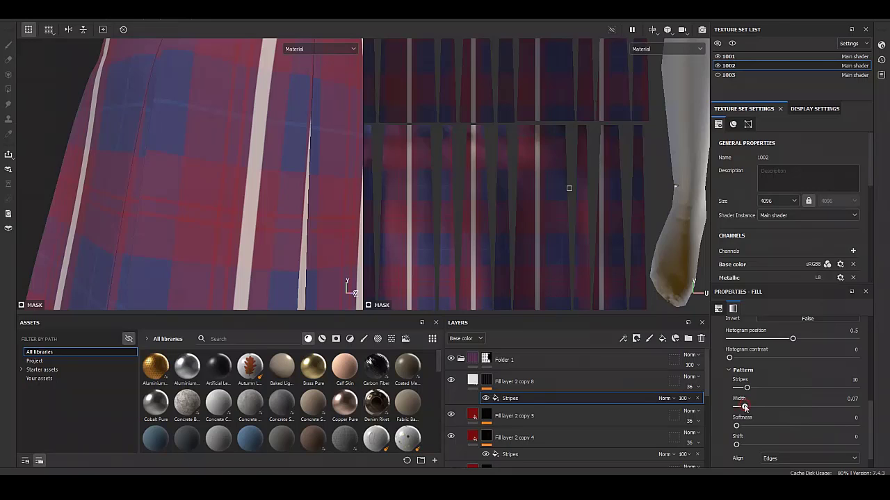
pyautogui.moveTo(744, 407); pyautogui.dragTo(743, 409)
pyautogui.moveTo(560, 249); pyautogui.dragTo(568, 254)
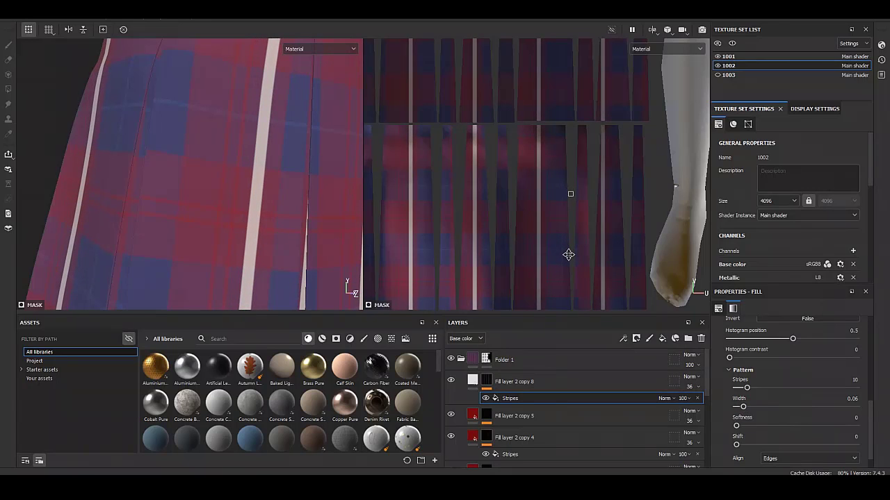
pyautogui.rightClick(514, 381)
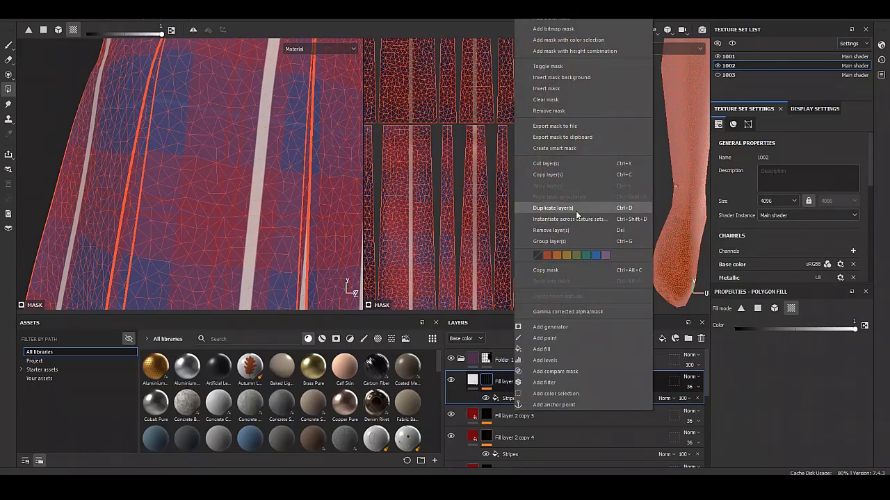
# - Duplicate the white stripe layer twice, then make the newest copy's stripes horizontal (UV Rotation 0) and shift them down
pyautogui.click(556, 260)
pyautogui.click(518, 398)
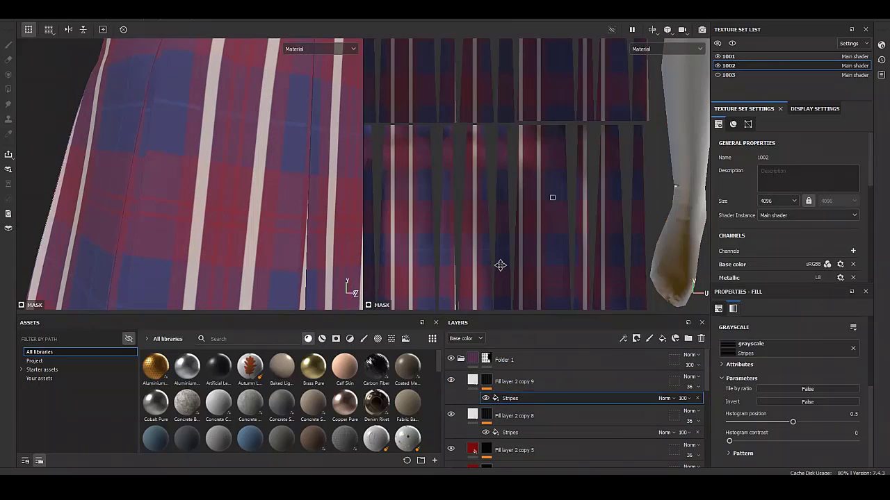
pyautogui.rightClick(514, 382)
pyautogui.click(568, 260)
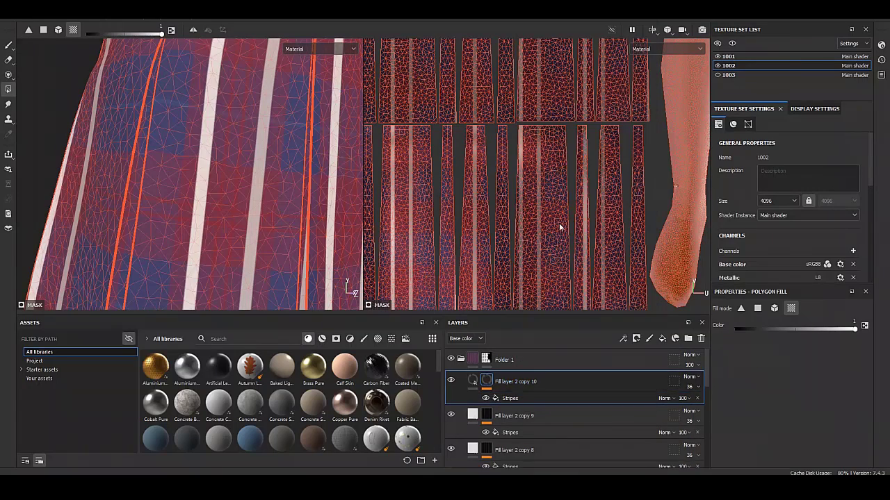
pyautogui.click(518, 399)
pyautogui.scroll(2, 813, 384)
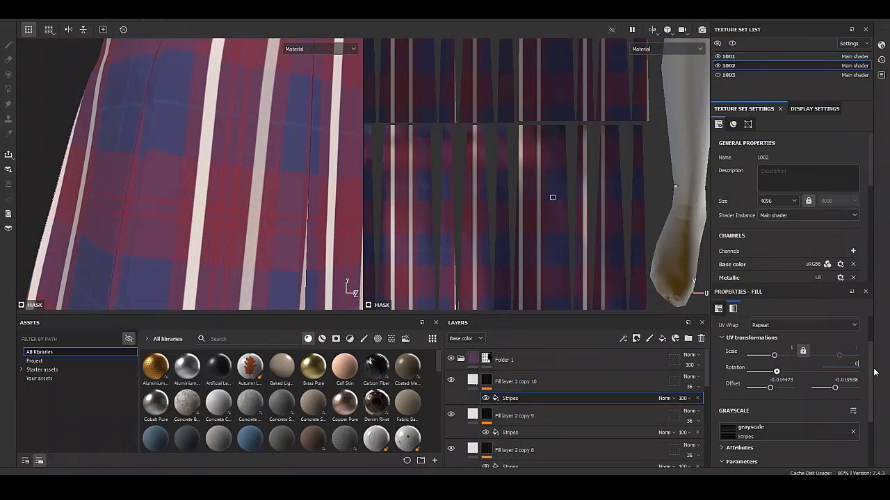
pyautogui.press('Return')
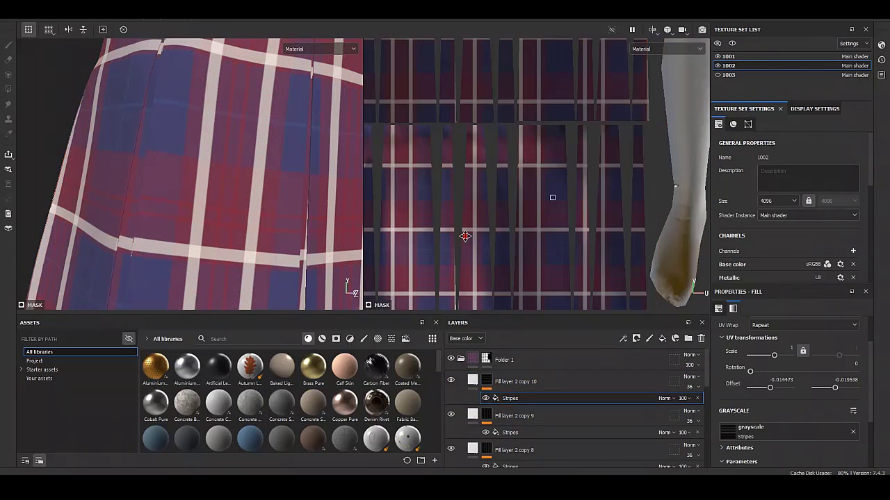
pyautogui.moveTo(464, 237); pyautogui.dragTo(464, 278)
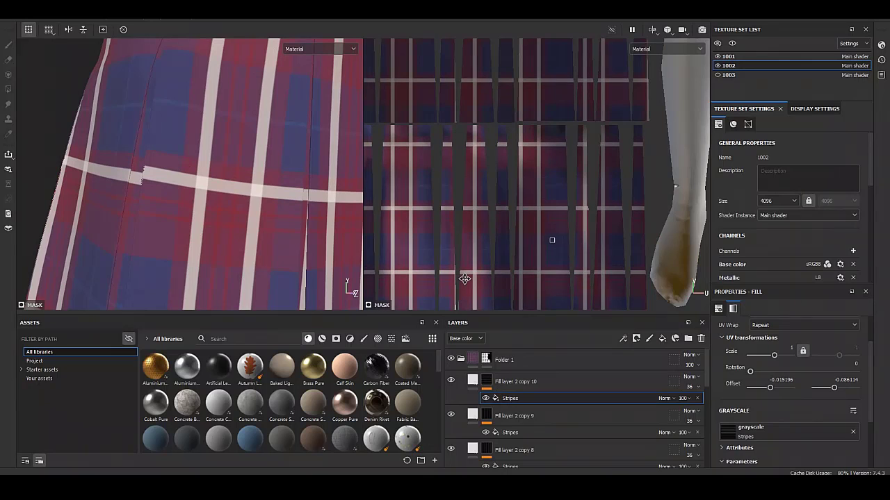
# - Duplicate the horizontal stripe layer to pair the white horizontal lines across the skirt
pyautogui.rightClick(523, 380)
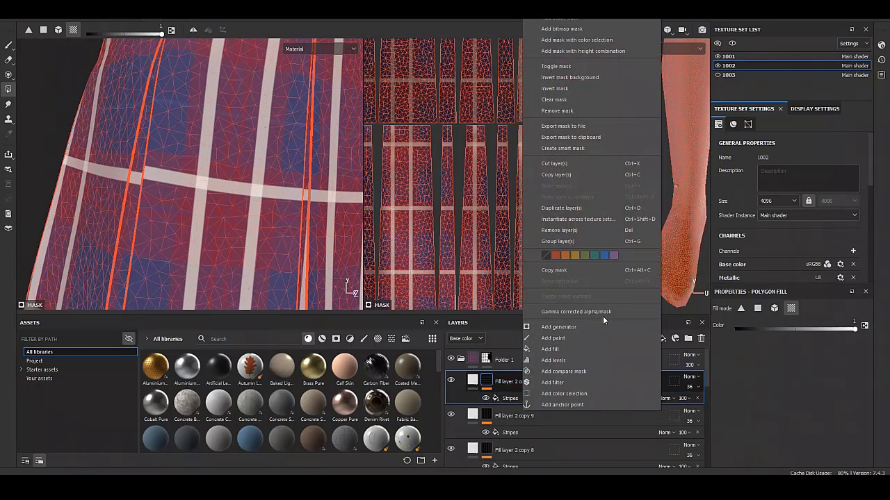
pyautogui.click(578, 208)
pyautogui.click(530, 397)
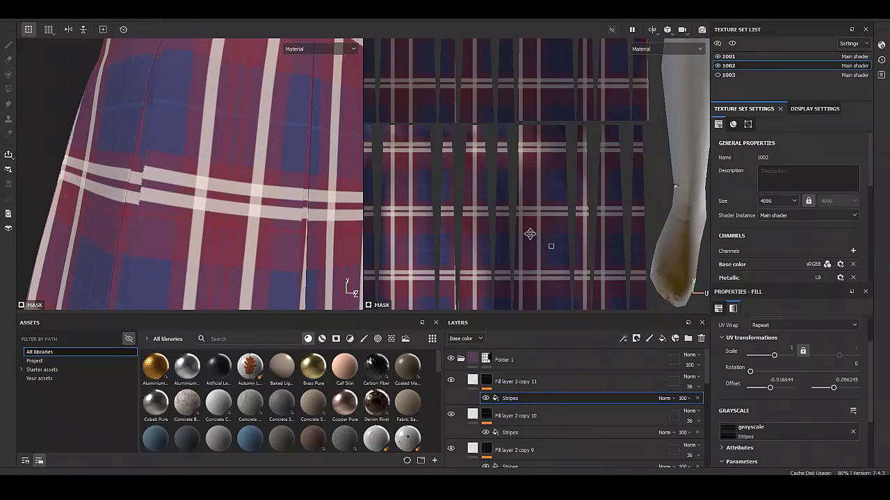
pyautogui.keyDown('alt'); pyautogui.moveTo(209, 230); pyautogui.dragTo(219, 244); pyautogui.keyUp('alt')
pyautogui.scroll(-5, 219, 245)
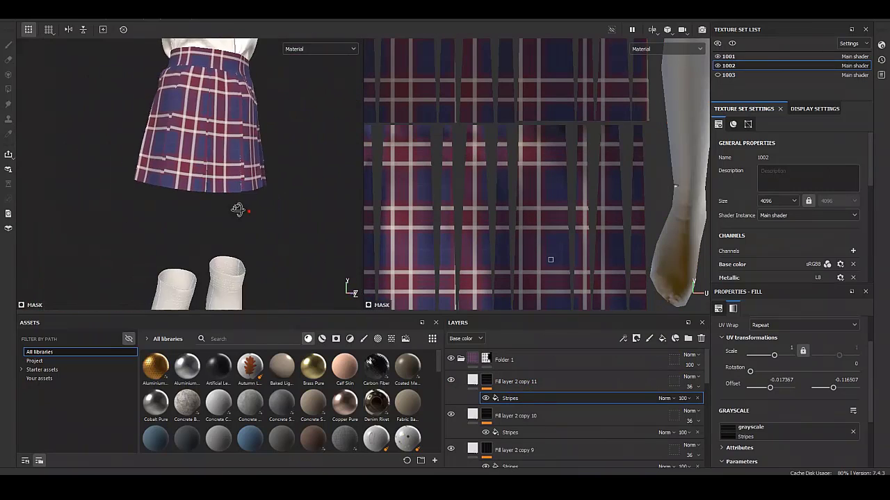
pyautogui.keyDown('alt'); pyautogui.moveTo(219, 245); pyautogui.dragTo(232, 257, button='middle'); pyautogui.keyUp('alt')
pyautogui.scroll(5, 231, 256)
pyautogui.scroll(3, 176, 168)
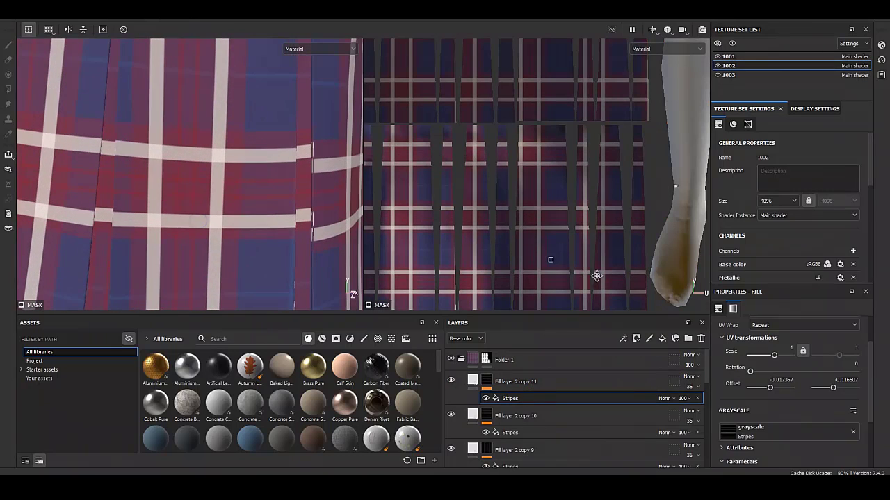
pyautogui.moveTo(550, 258); pyautogui.dragTo(500, 234)
pyautogui.scroll(-5, 198, 217)
pyautogui.moveTo(124, 195)
pyautogui.keyDown('alt'); pyautogui.mouseDown()
pyautogui.moveTo(175, 204)
pyautogui.moveTo(247, 163)
pyautogui.moveTo(201, 266)
pyautogui.mouseUp(); pyautogui.keyUp('alt')
# - Lower the horizontal stripe layers' opacity to 36 to soften the white grid
pyautogui.scroll(2, 200, 266)
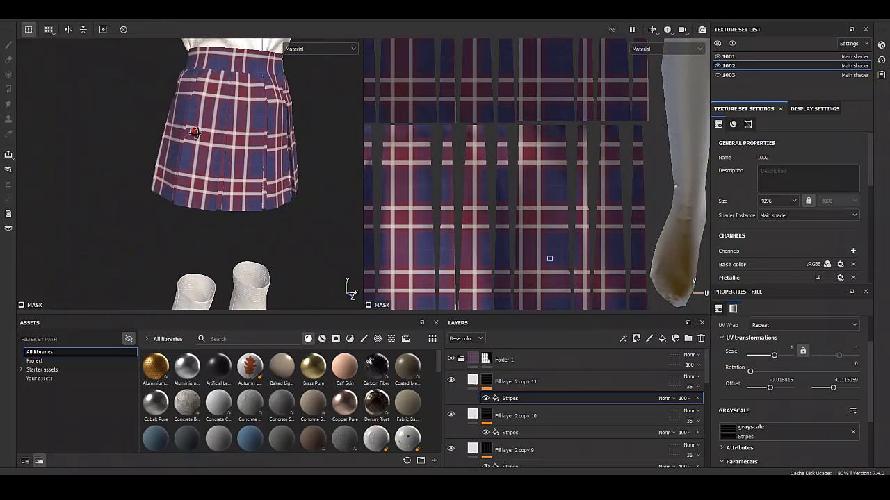
pyautogui.scroll(5, 201, 266)
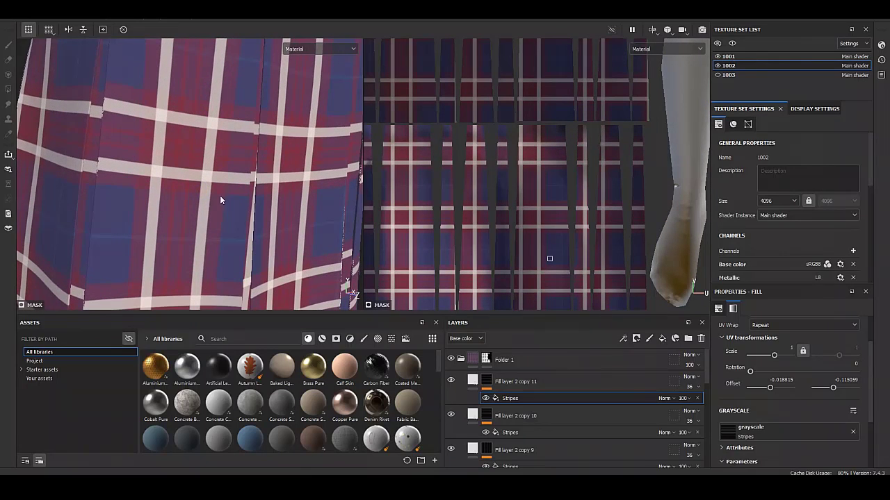
pyautogui.scroll(-3, 219, 196)
pyautogui.scroll(-2, 184, 195)
pyautogui.scroll(-2, 557, 398)
pyautogui.scroll(-1, 557, 398)
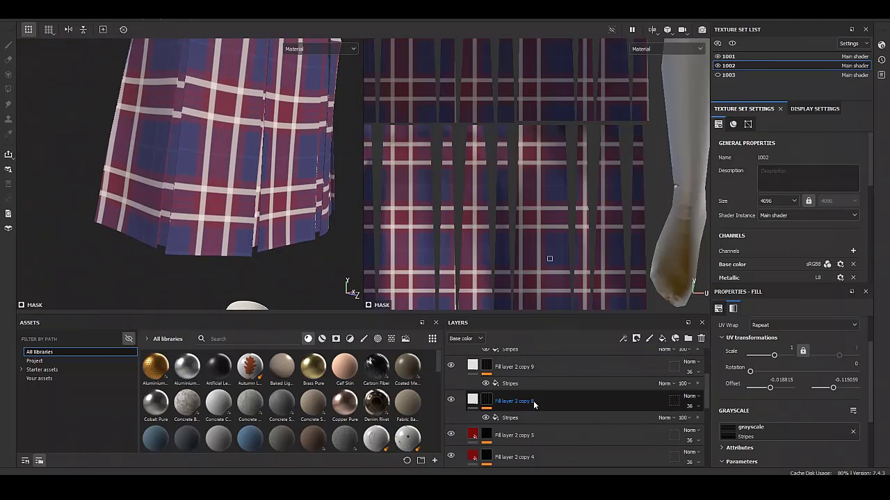
pyautogui.scroll(2, 533, 400)
pyautogui.hotkey('ctrl', 'd')
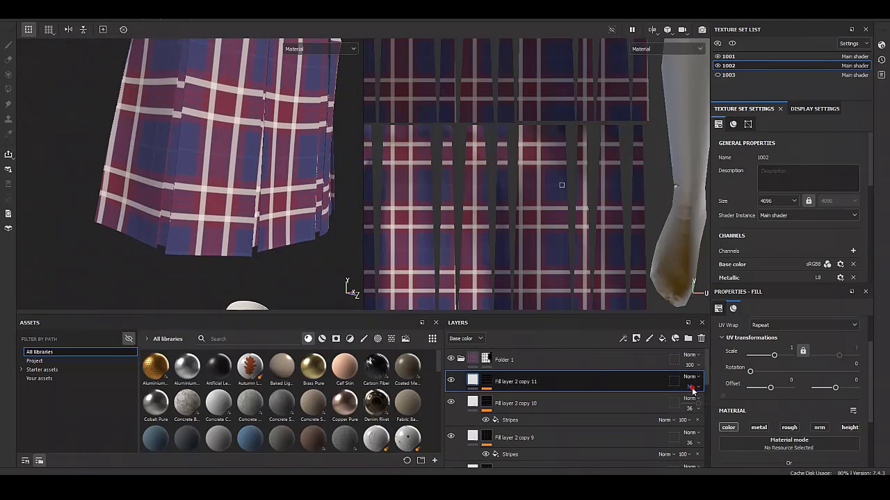
pyautogui.moveTo(692, 391)
pyautogui.mouseDown()
pyautogui.moveTo(703, 410)
pyautogui.moveTo(695, 413)
pyautogui.mouseUp()
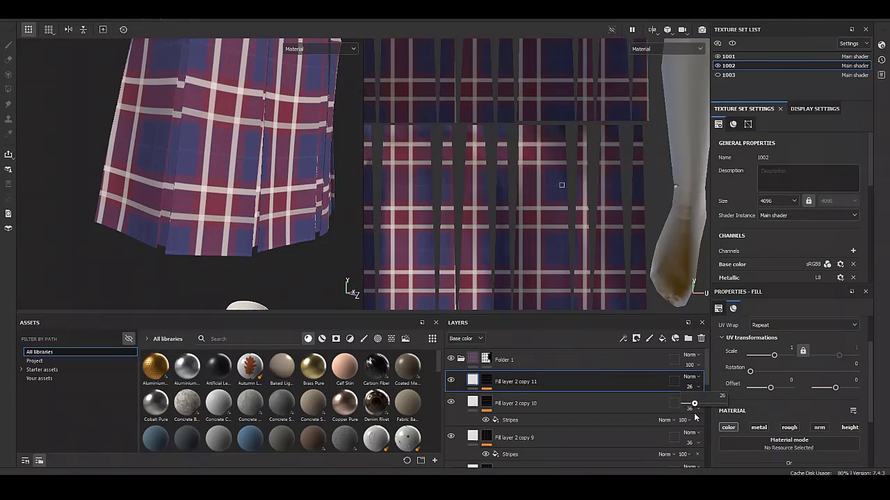
pyautogui.click(692, 395)
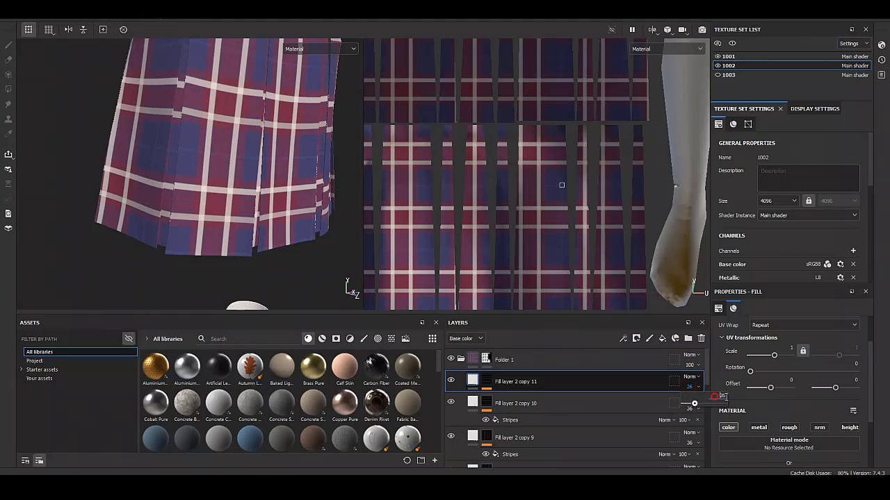
pyautogui.write('36')
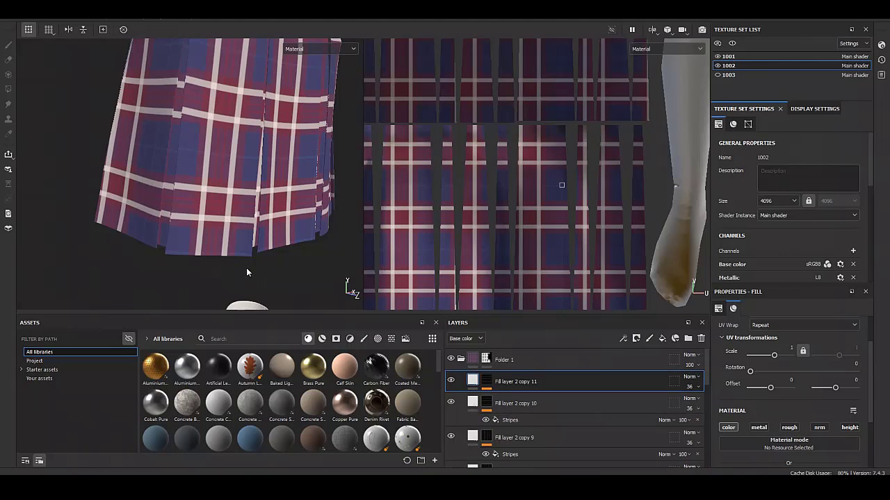
pyautogui.moveTo(223, 180)
pyautogui.keyDown('alt'); pyautogui.mouseDown()
pyautogui.moveTo(213, 178)
pyautogui.moveTo(301, 178)
pyautogui.moveTo(237, 231)
pyautogui.moveTo(190, 201)
pyautogui.moveTo(166, 216)
pyautogui.mouseUp(); pyautogui.keyUp('alt')
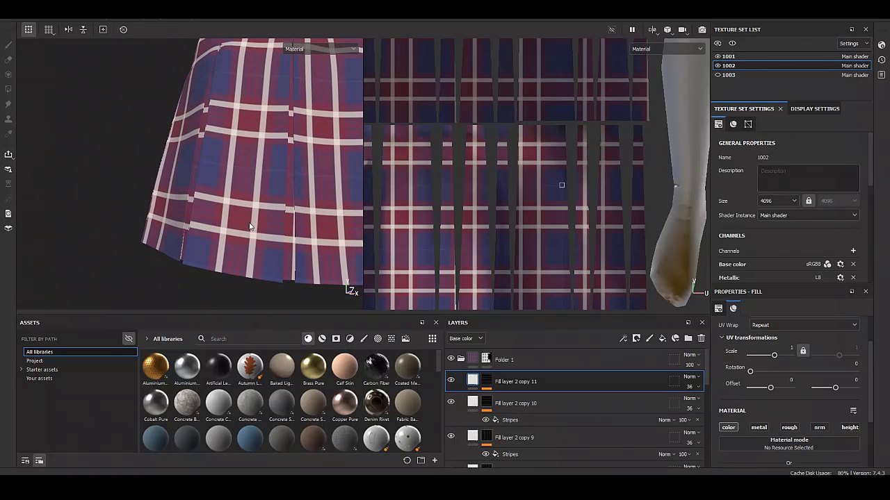
pyautogui.moveTo(250, 227)
pyautogui.keyDown('alt'); pyautogui.mouseDown()
pyautogui.moveTo(201, 247)
pyautogui.moveTo(240, 235)
pyautogui.moveTo(219, 240)
pyautogui.mouseUp(); pyautogui.keyUp('alt')
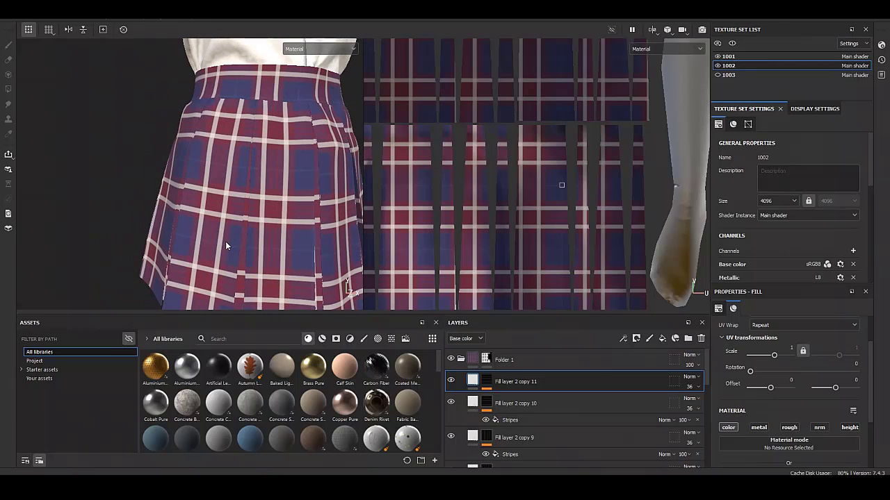
# - Darken the base colour of the bottom navy fill layer to a deeper navy
pyautogui.scroll(-5, 533, 396)
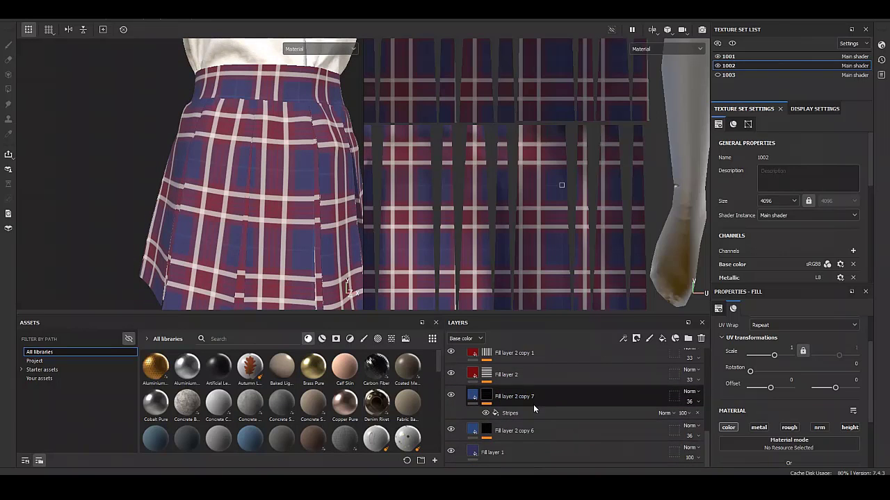
pyautogui.click(515, 431)
pyautogui.click(484, 453)
pyautogui.click(776, 445)
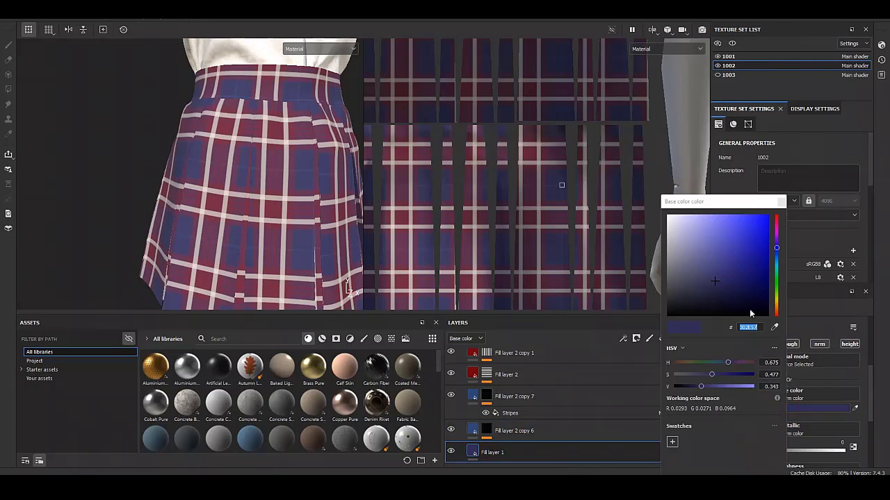
pyautogui.click(725, 300)
pyautogui.moveTo(727, 294); pyautogui.dragTo(730, 294)
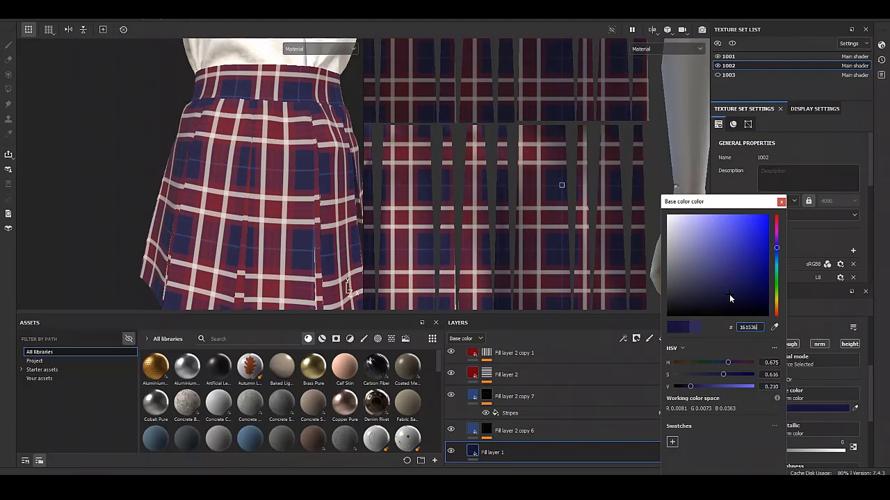
pyautogui.click(782, 202)
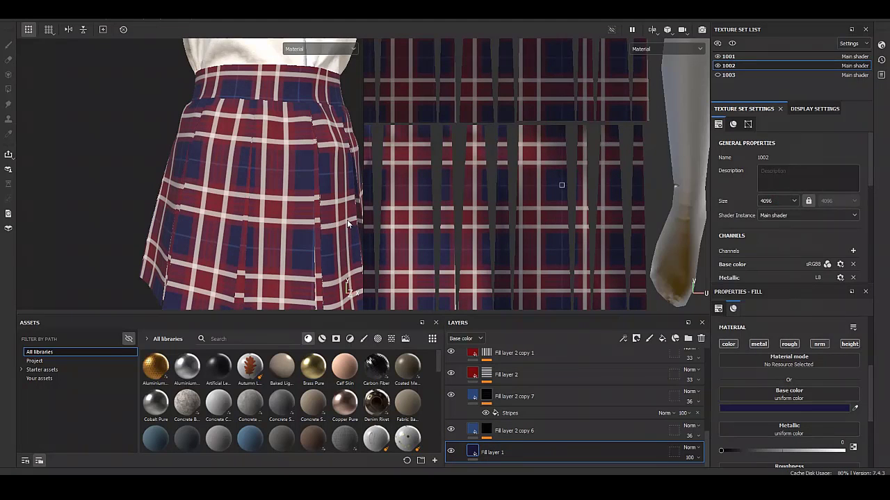
pyautogui.moveTo(313, 204)
pyautogui.keyDown('alt'); pyautogui.mouseDown()
pyautogui.moveTo(304, 193)
pyautogui.moveTo(136, 184)
pyautogui.moveTo(309, 186)
pyautogui.mouseUp(); pyautogui.keyUp('alt')
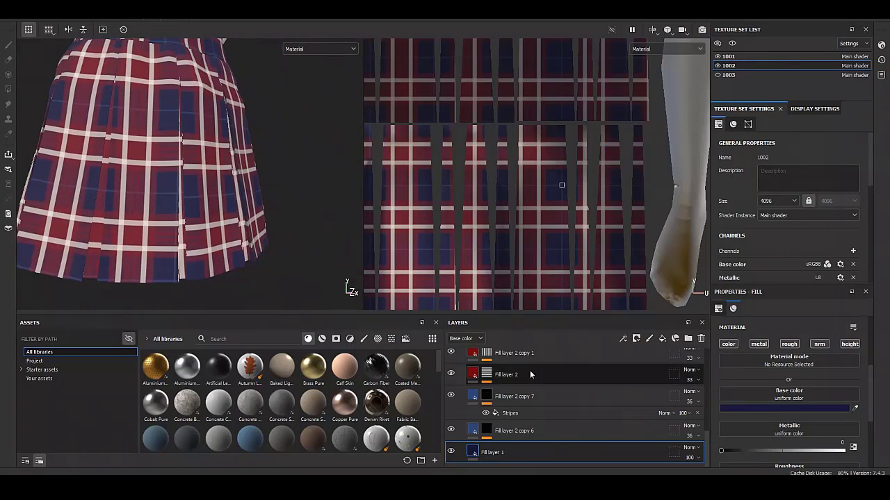
# - Paste the Stripes mask onto Fill layer 2 copy 6, then duplicate copies 6 and 7
pyautogui.click(486, 398)
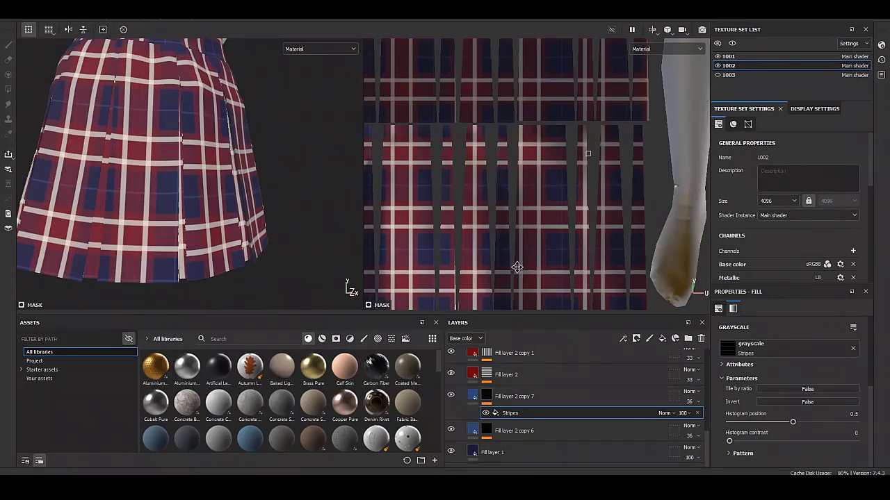
pyautogui.click(526, 430)
pyautogui.hotkey('ctrl', 'v')
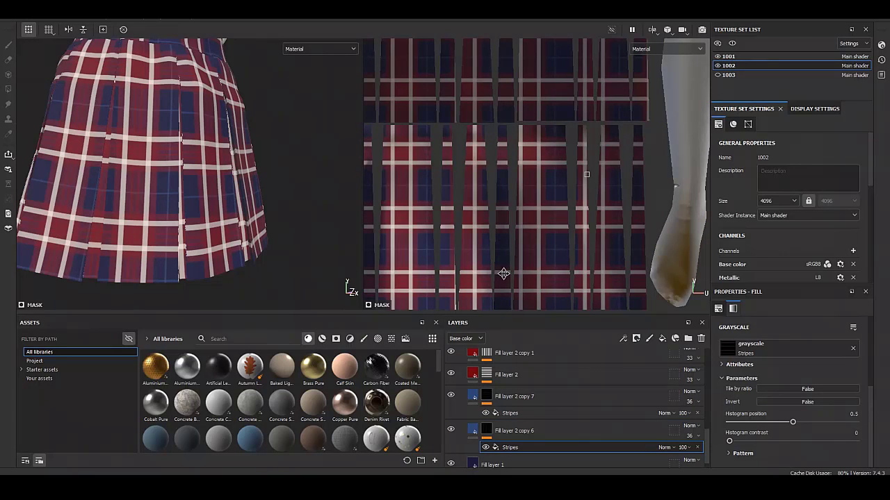
pyautogui.click(486, 431)
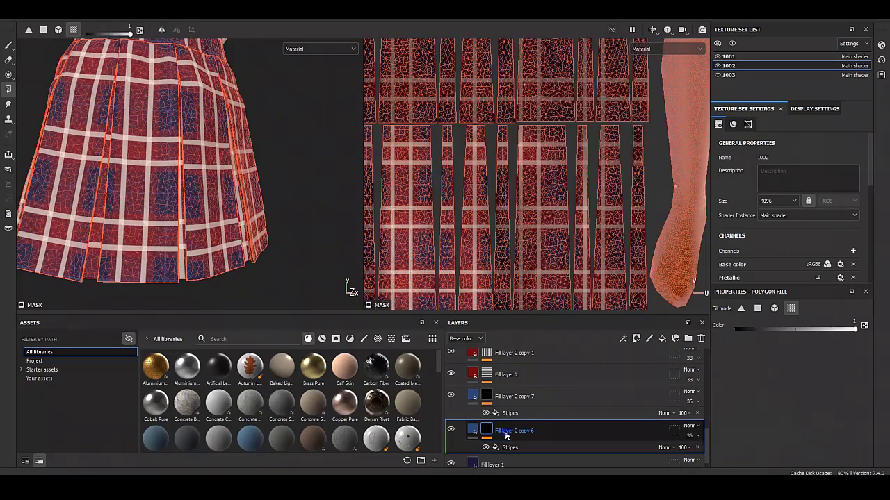
pyautogui.rightClick(505, 431)
pyautogui.click(561, 229)
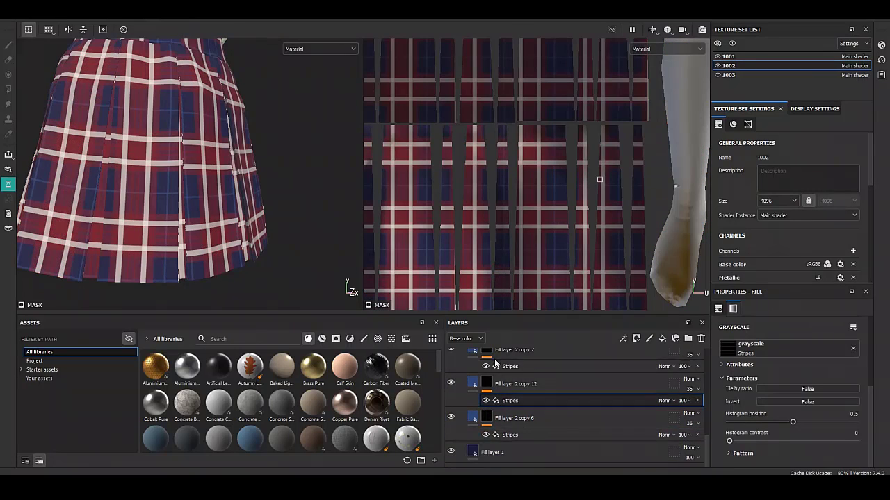
pyautogui.scroll(-1, 473, 397)
pyautogui.click(456, 378)
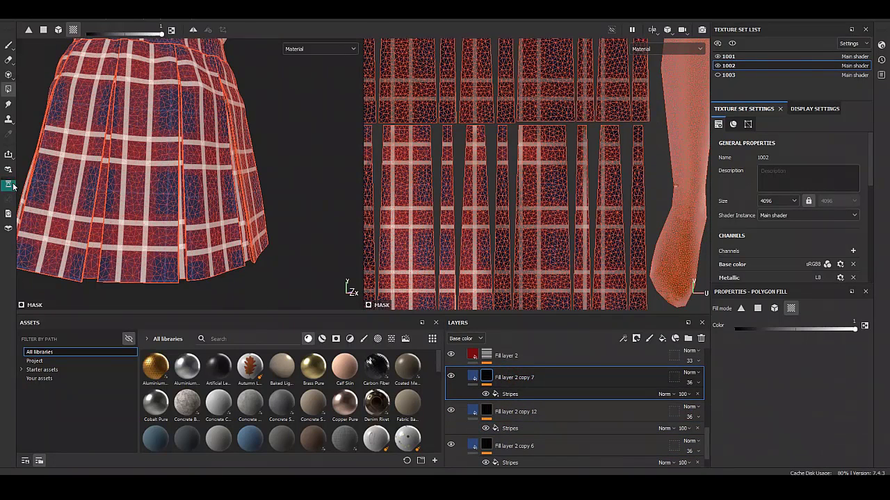
pyautogui.rightClick(511, 377)
pyautogui.click(539, 208)
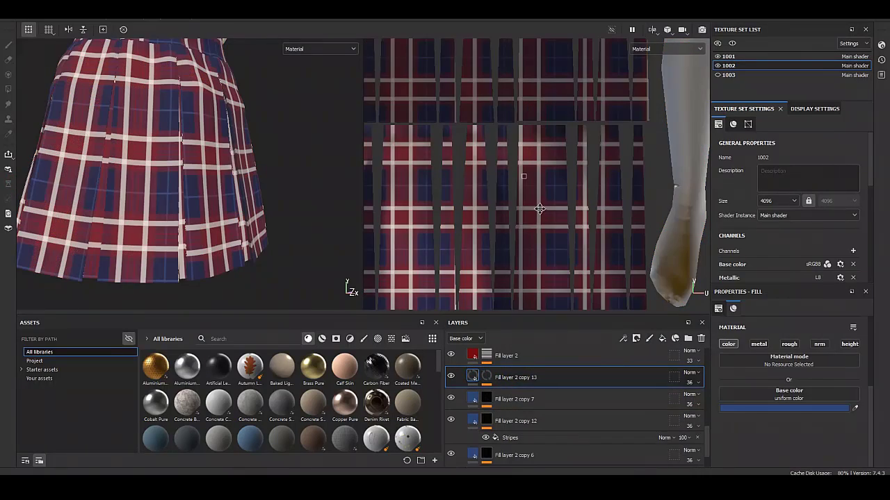
# - Check the new copies' Stripes masks and save the project with Ctrl+S
pyautogui.click(503, 388)
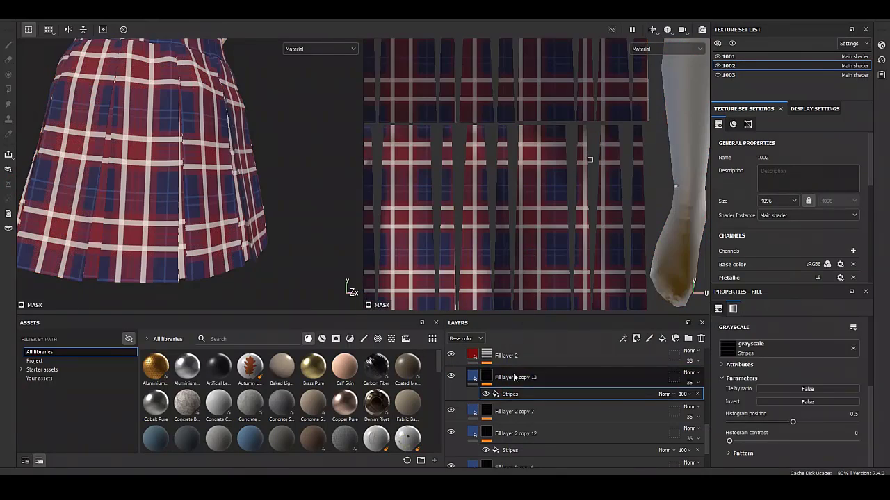
pyautogui.click(509, 429)
pyautogui.click(510, 428)
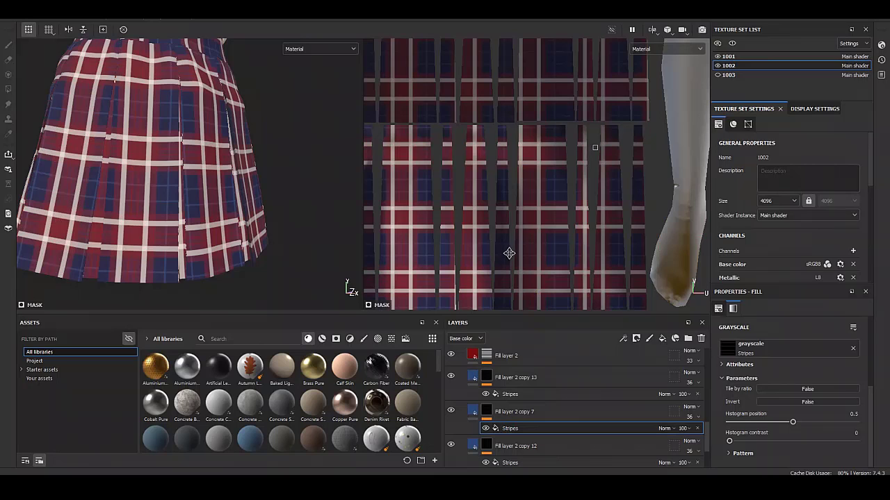
pyautogui.click(514, 377)
pyautogui.scroll(-3, 89, 173)
pyautogui.scroll(-3, 89, 174)
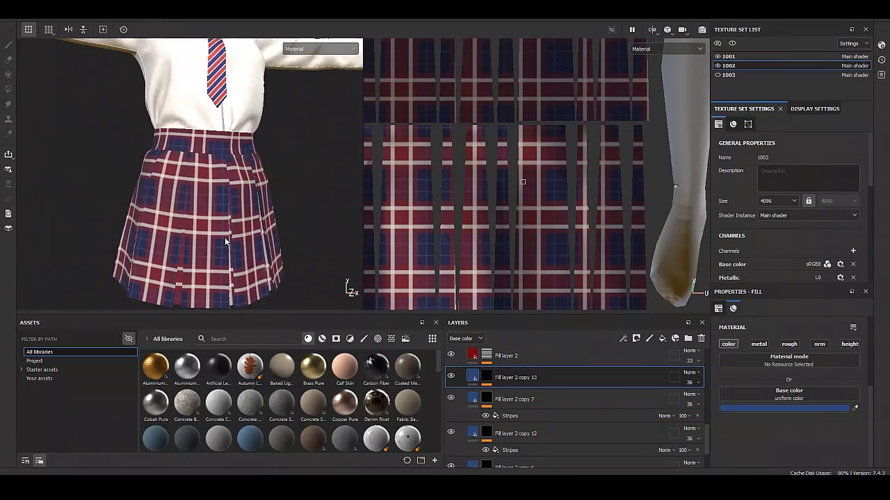
pyautogui.hotkey('ctrl', 's')
# - Save the project into Desktop > school uniform > women
pyautogui.scroll(1, 56, 102)
pyautogui.click(49, 104)
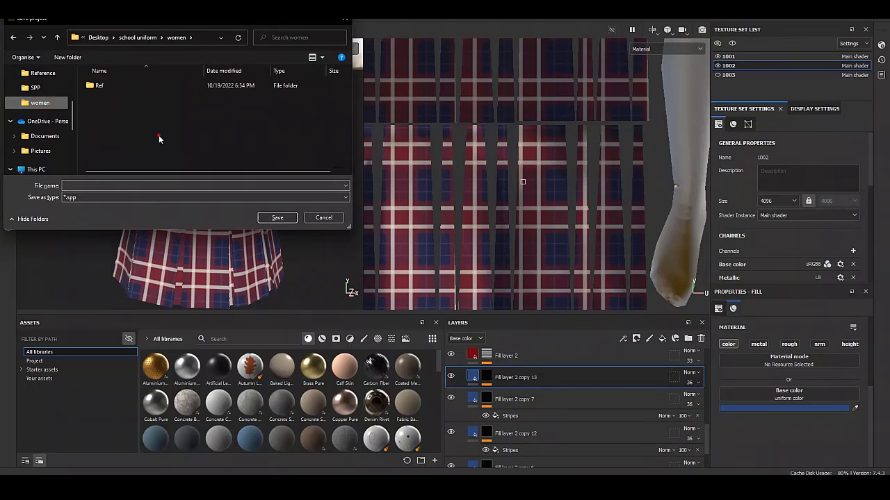
pyautogui.write('01')
pyautogui.click(277, 217)
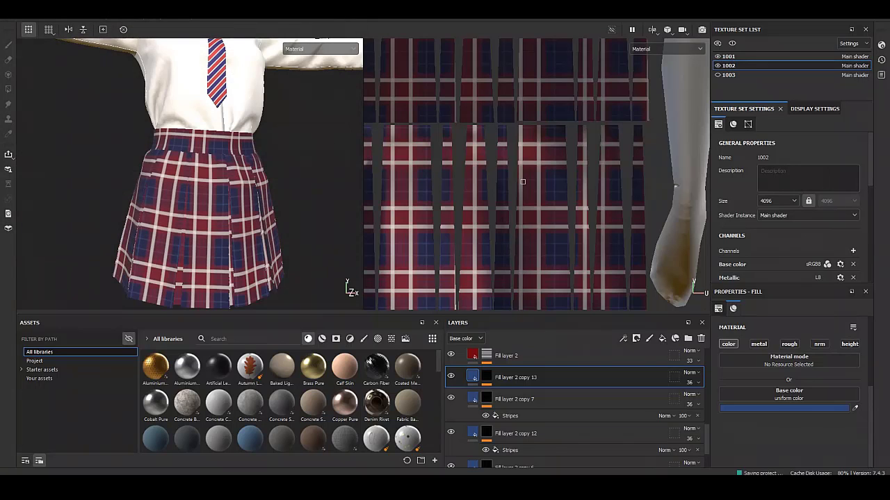
pyautogui.scroll(2, 208, 202)
pyautogui.scroll(2, 209, 201)
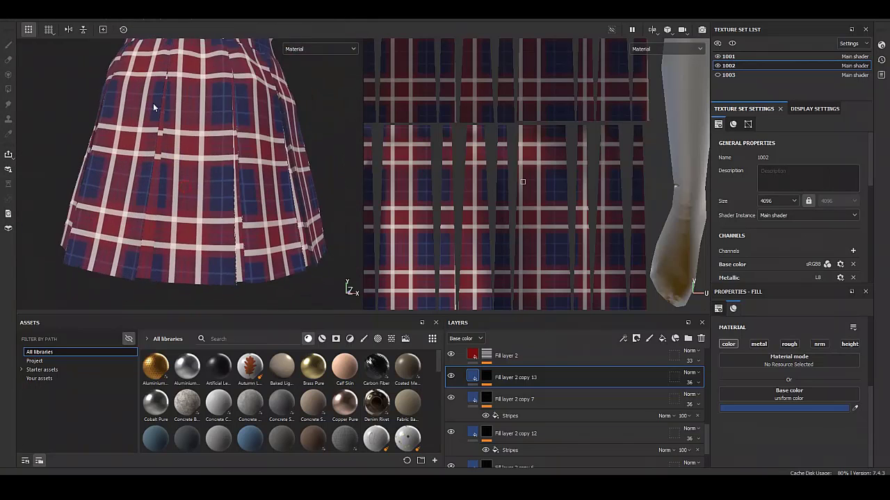
pyautogui.scroll(2, 208, 202)
pyautogui.scroll(-2, 569, 426)
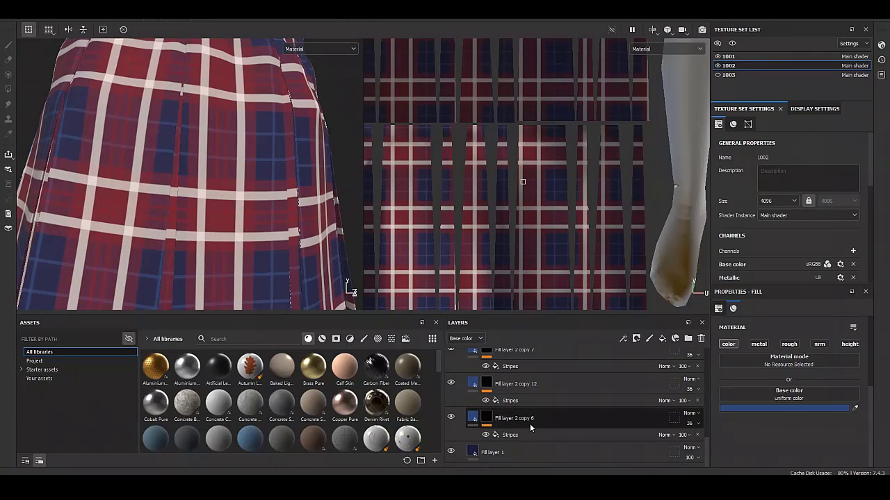
pyautogui.scroll(3, 529, 423)
# - Add a Warp filter to Fill layer 2 copy 11's Stripes mask
pyautogui.moveTo(530, 424); pyautogui.dragTo(514, 400)
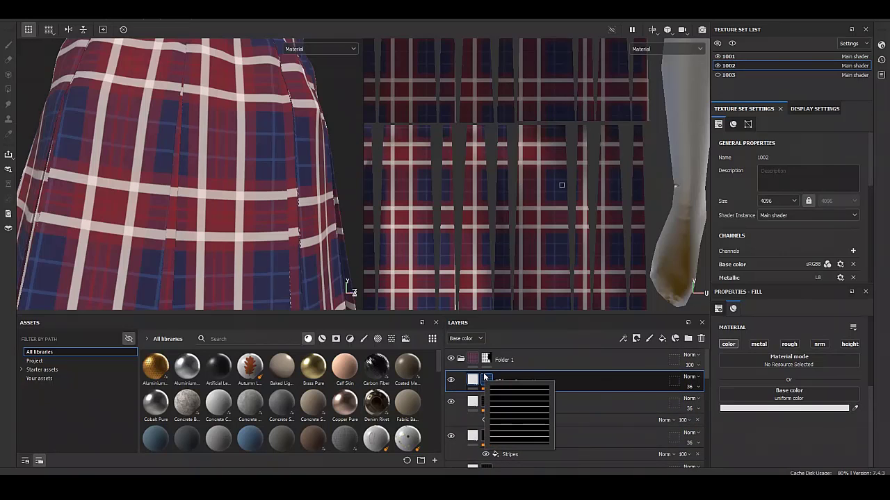
pyautogui.rightClick(515, 400)
pyautogui.click(567, 368)
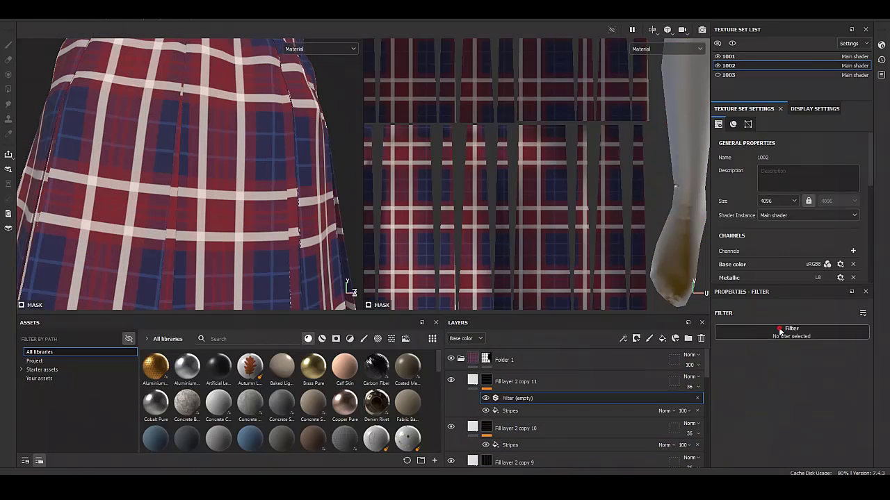
pyautogui.click(791, 333)
pyautogui.click(867, 442)
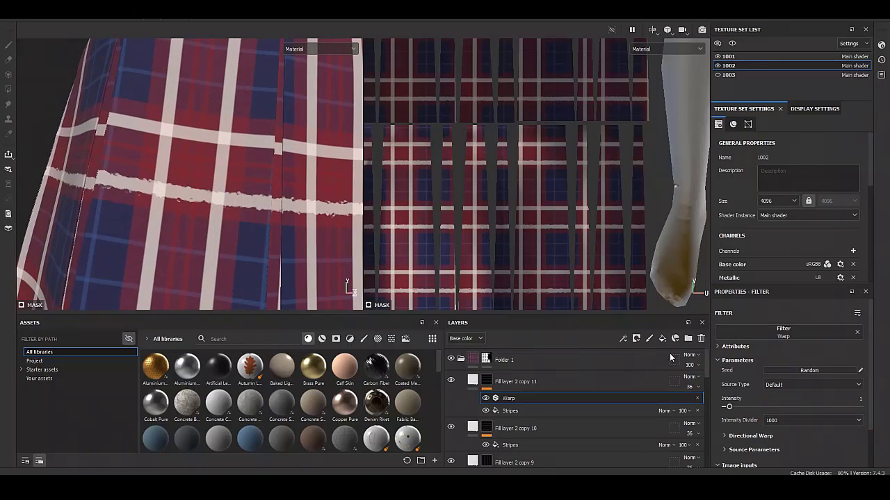
pyautogui.click(764, 449)
pyautogui.scroll(-2, 758, 445)
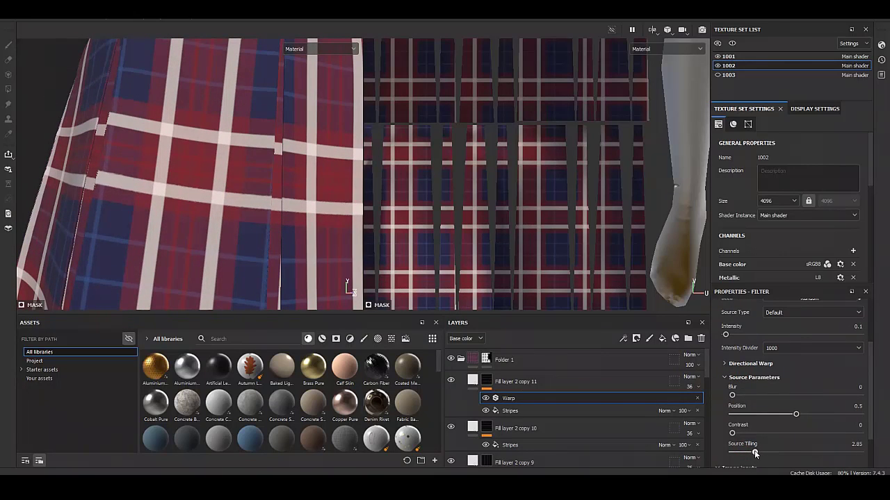
pyautogui.scroll(3, 234, 211)
pyautogui.scroll(-2, 232, 212)
pyautogui.keyDown('alt'); pyautogui.moveTo(232, 213); pyautogui.dragTo(123, 194); pyautogui.keyUp('alt')
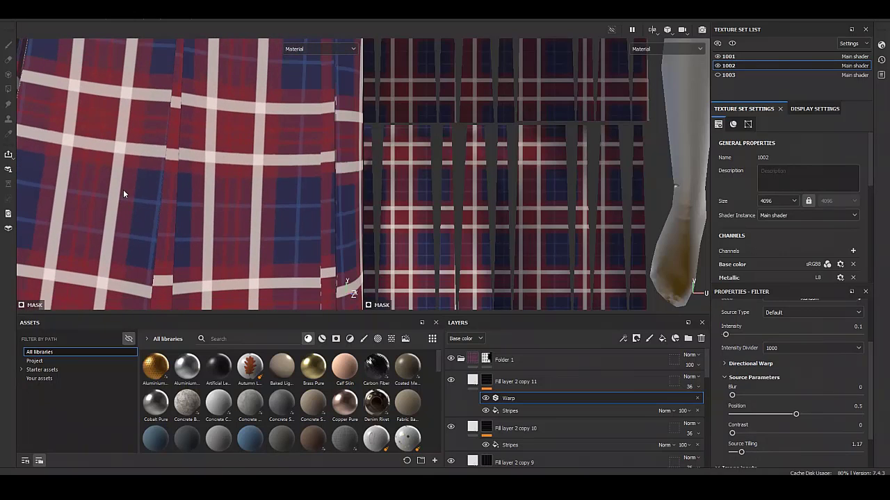
pyautogui.scroll(-1, 513, 406)
# - Add a Warp filter to copy 10's Stripes mask and adjust its Source Tiling
pyautogui.click(521, 416)
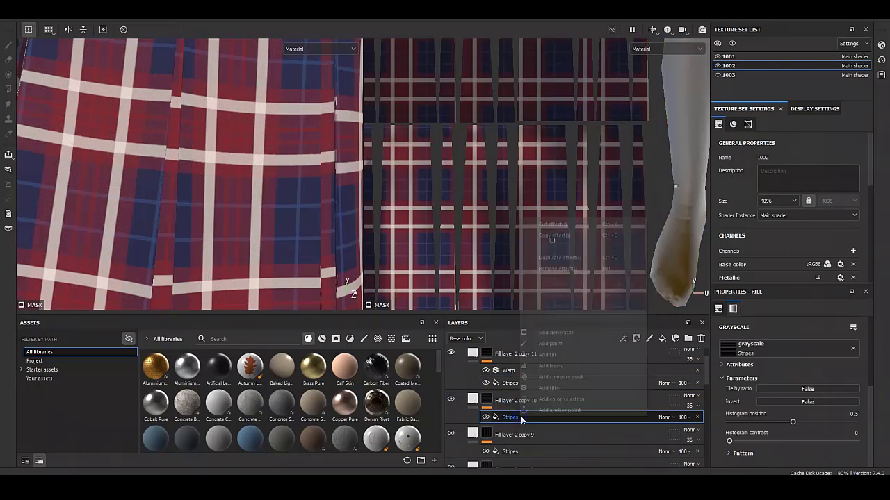
pyautogui.rightClick(520, 416)
pyautogui.click(563, 378)
pyautogui.click(793, 329)
pyautogui.click(845, 433)
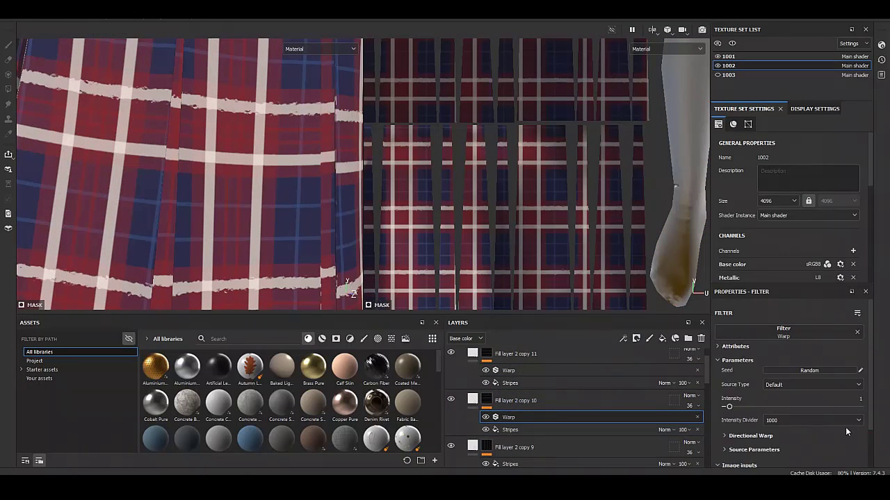
pyautogui.click(750, 450)
pyautogui.scroll(-2, 750, 445)
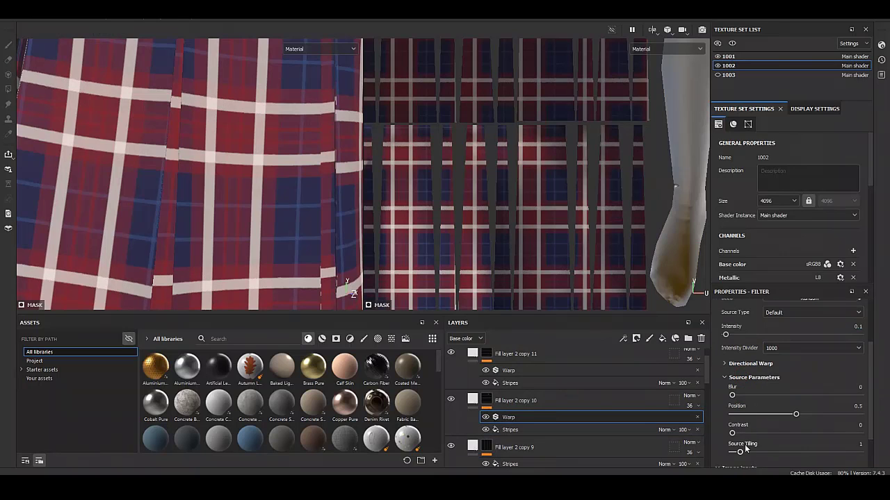
pyautogui.click(750, 453)
pyautogui.scroll(-2, 630, 417)
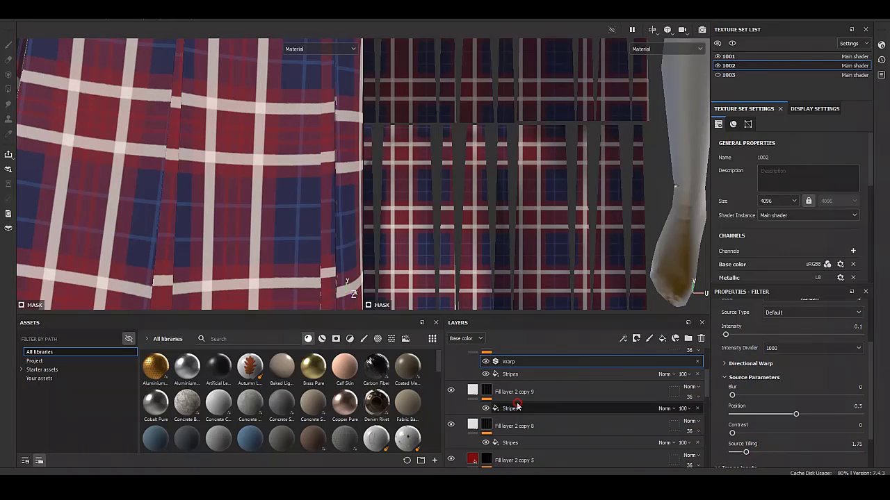
# - Give Fill layer 2 copy 9's Stripes mask a Warp filter
pyautogui.rightClick(520, 409)
pyautogui.click(573, 367)
pyautogui.click(792, 332)
pyautogui.click(822, 444)
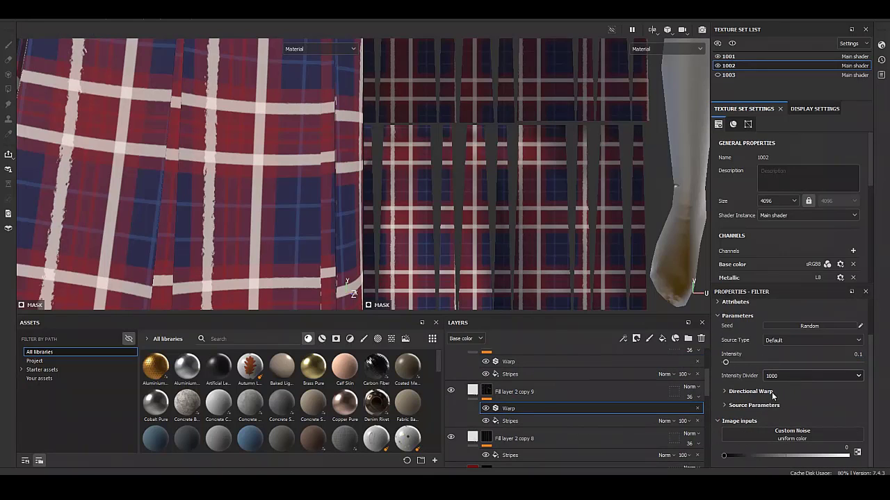
pyautogui.click(754, 405)
pyautogui.scroll(-2, 751, 415)
pyautogui.scroll(-2, 576, 417)
# - Add a Warp filter to copy 8's Stripes mask with Source Tiling 2.39
pyautogui.rightClick(520, 428)
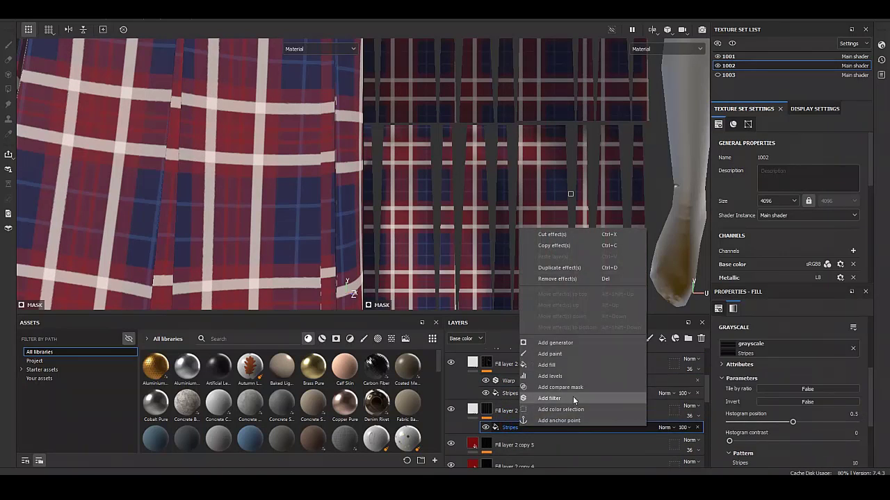
pyautogui.click(572, 396)
pyautogui.click(782, 333)
pyautogui.click(866, 446)
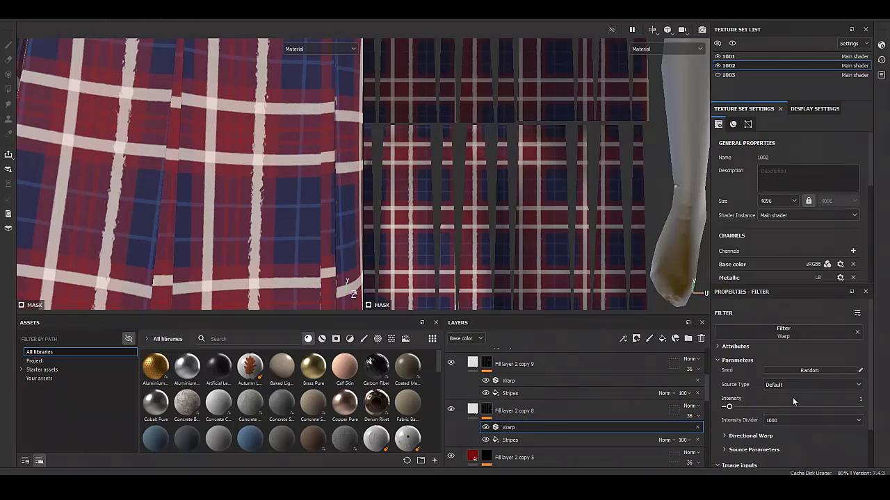
pyautogui.scroll(-2, 759, 421)
pyautogui.scroll(-1, 752, 444)
pyautogui.click(751, 453)
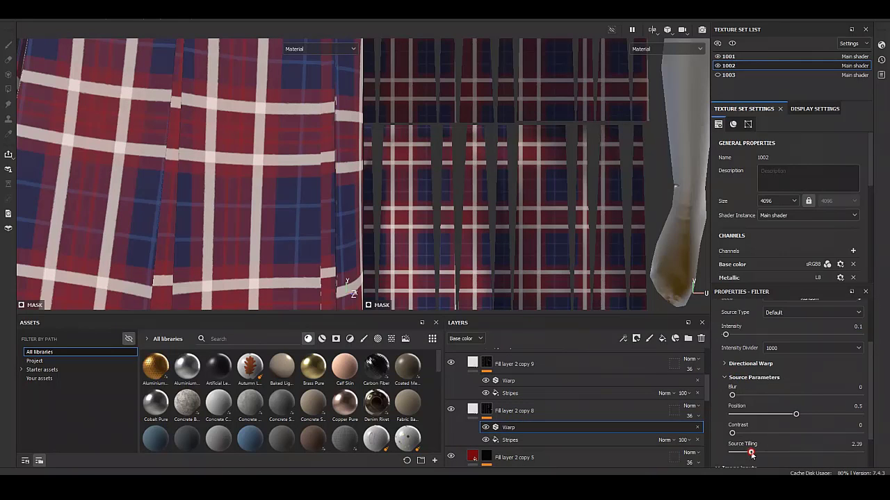
pyautogui.click(470, 411)
pyautogui.moveTo(253, 181)
pyautogui.keyDown('alt'); pyautogui.mouseDown()
pyautogui.moveTo(214, 200)
pyautogui.moveTo(258, 200)
pyautogui.moveTo(187, 216)
pyautogui.moveTo(210, 233)
pyautogui.mouseUp(); pyautogui.keyUp('alt')
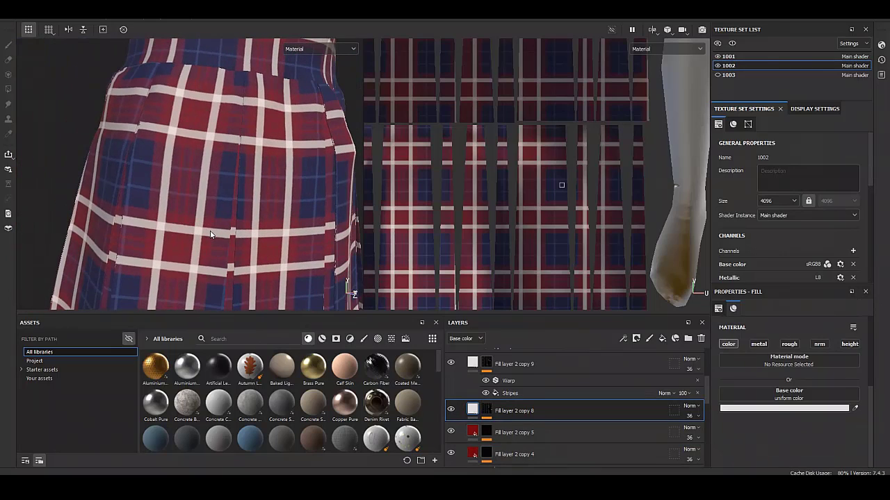
pyautogui.scroll(-3, 514, 445)
pyautogui.scroll(1, 514, 445)
# - Add a Warp filter to Fill layer 2's Stripes mask and show its Source Parameters
pyautogui.click(485, 397)
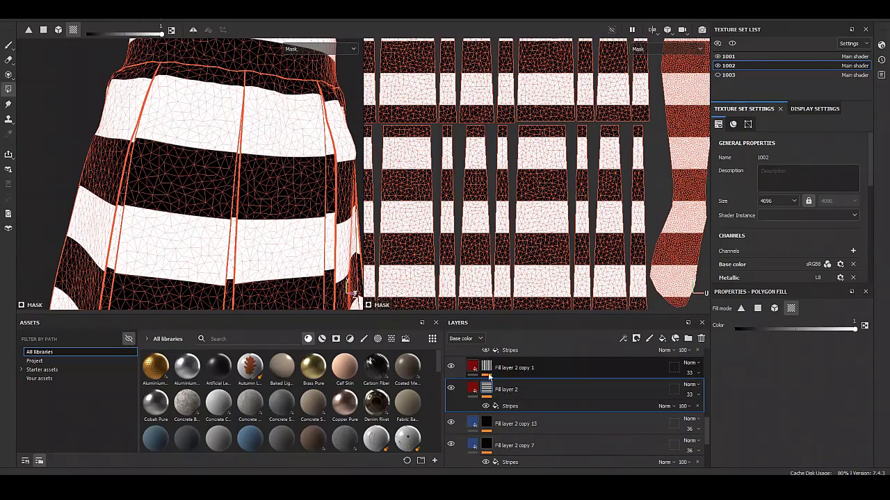
pyautogui.rightClick(580, 409)
pyautogui.press('Escape')
pyautogui.click(623, 338)
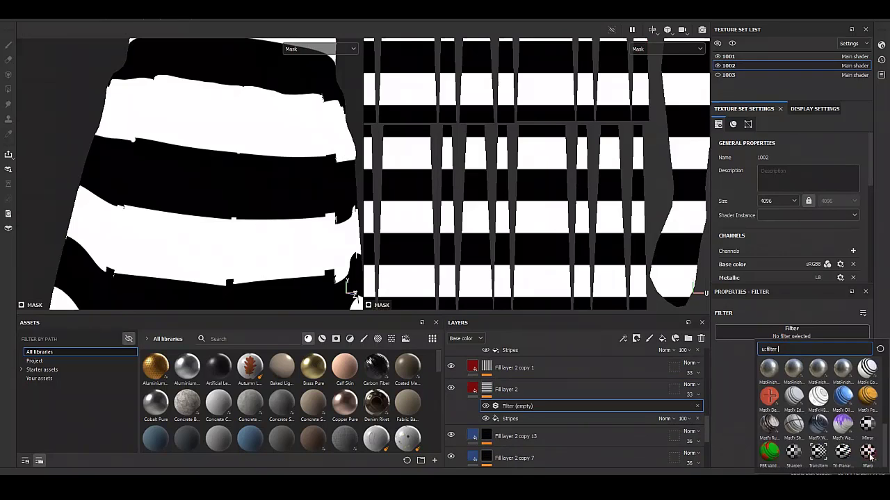
pyautogui.click(766, 397)
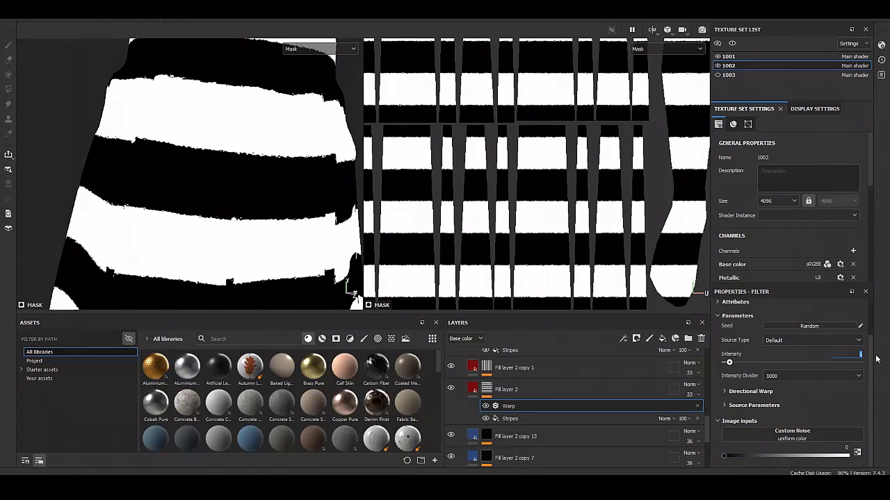
pyautogui.click(754, 405)
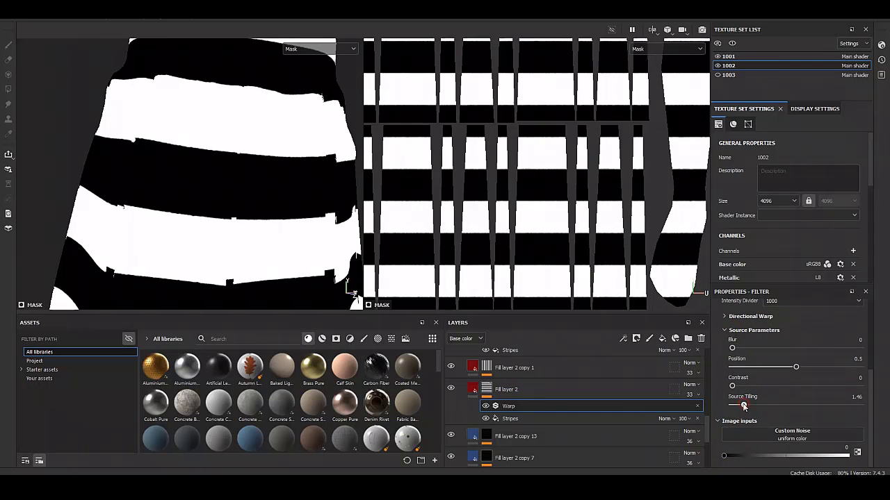
pyautogui.click(473, 388)
pyautogui.scroll(3, 213, 200)
pyautogui.scroll(3, 213, 200)
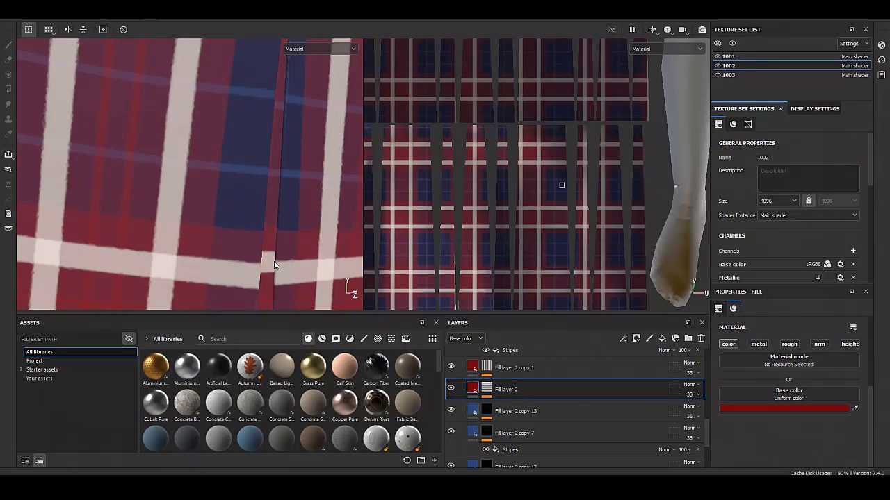
# - Add a Warp filter to Fill layer 2 copy 1's mask
pyautogui.click(486, 367)
pyautogui.rightClick(486, 367)
pyautogui.click(542, 355)
pyautogui.click(878, 405)
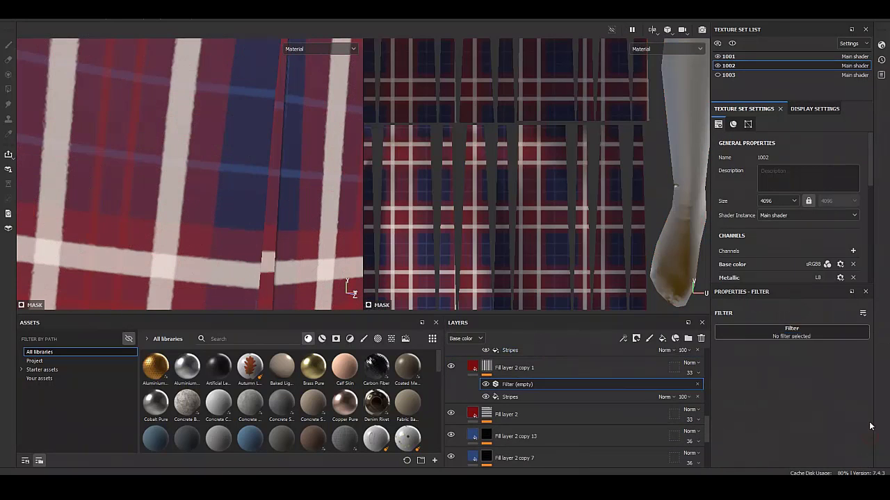
pyautogui.scroll(-2, 859, 417)
pyautogui.scroll(-2, 859, 417)
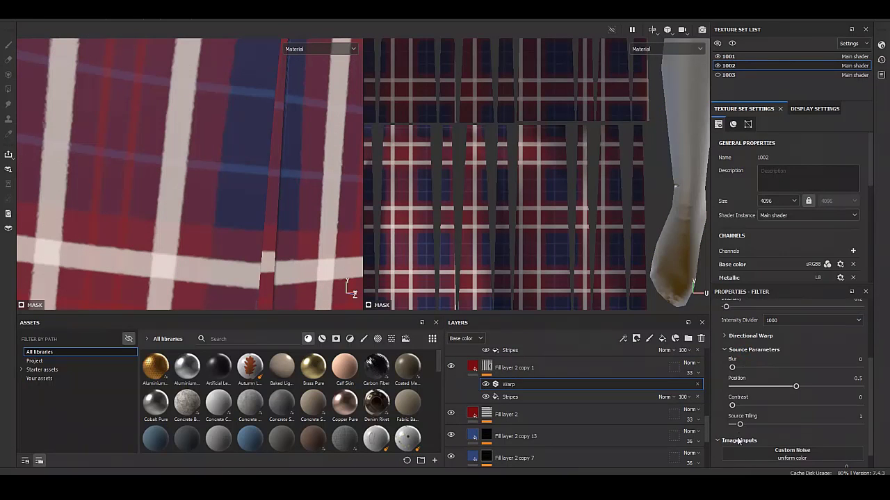
pyautogui.click(472, 367)
pyautogui.scroll(-2, 145, 207)
pyautogui.scroll(-3, 144, 207)
pyautogui.scroll(3, 205, 254)
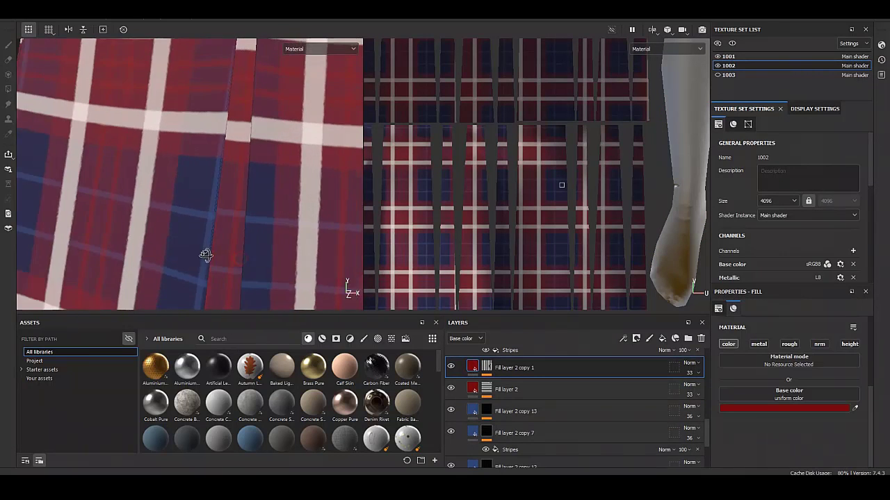
pyautogui.scroll(-3, 269, 175)
pyautogui.scroll(3, 269, 176)
pyautogui.scroll(-2, 244, 200)
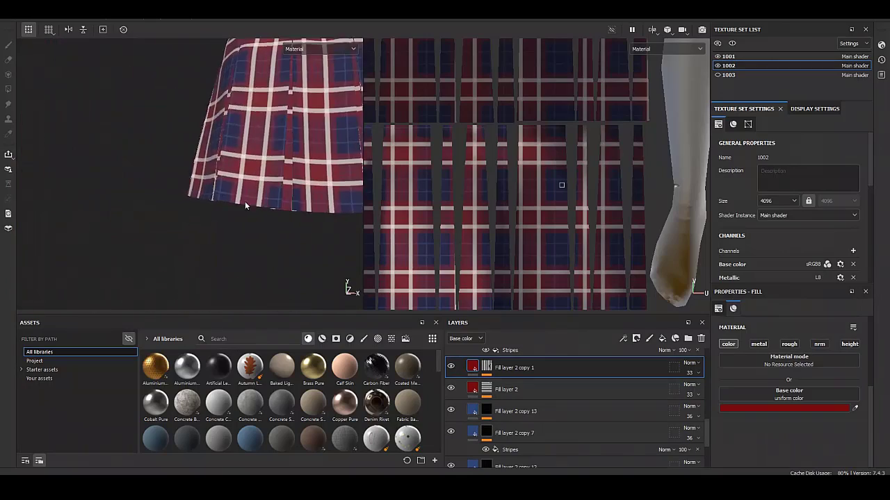
pyautogui.moveTo(244, 201); pyautogui.dragTo(221, 226, button='middle')
pyautogui.scroll(-3, 221, 225)
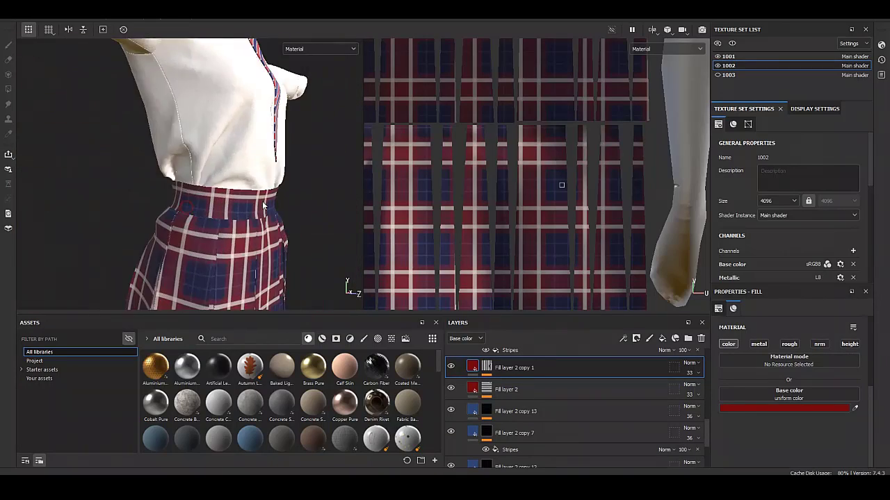
pyautogui.moveTo(221, 225)
pyautogui.keyDown('alt'); pyautogui.mouseDown()
pyautogui.moveTo(293, 155)
pyautogui.moveTo(159, 173)
pyautogui.moveTo(249, 199)
pyautogui.mouseUp(); pyautogui.keyUp('alt')
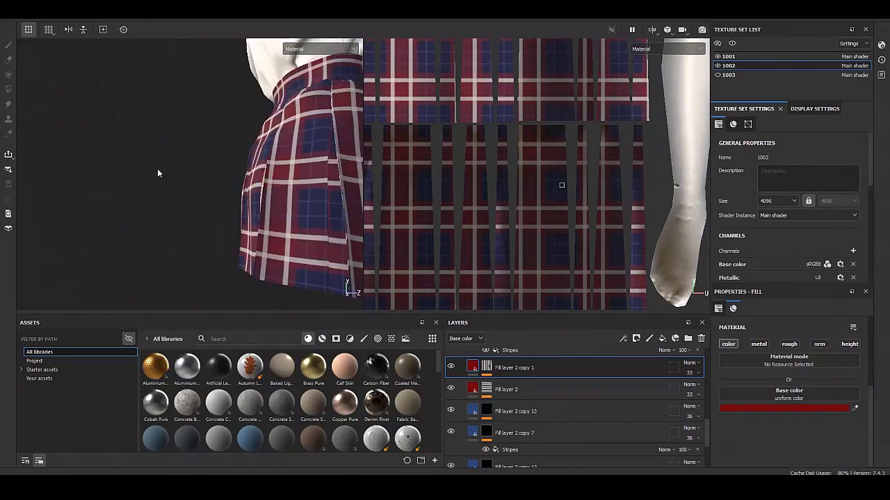
pyautogui.scroll(-2, 153, 173)
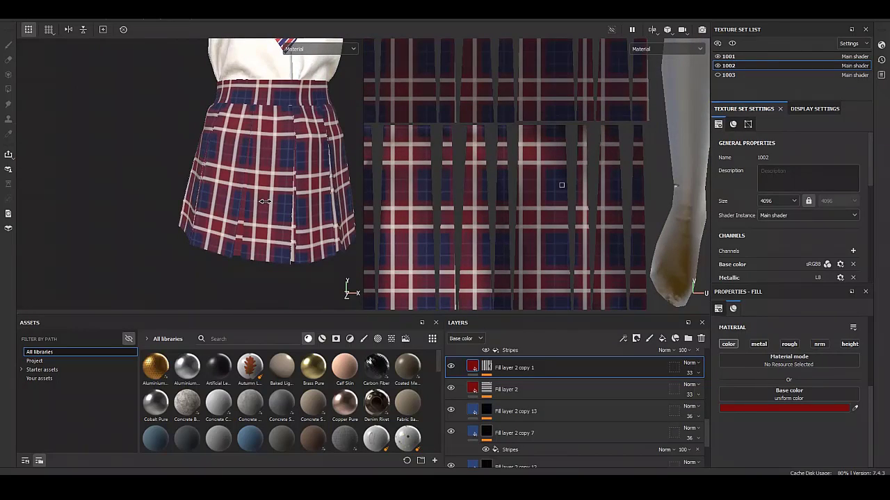
pyautogui.scroll(5, 266, 206)
pyautogui.scroll(3, 547, 365)
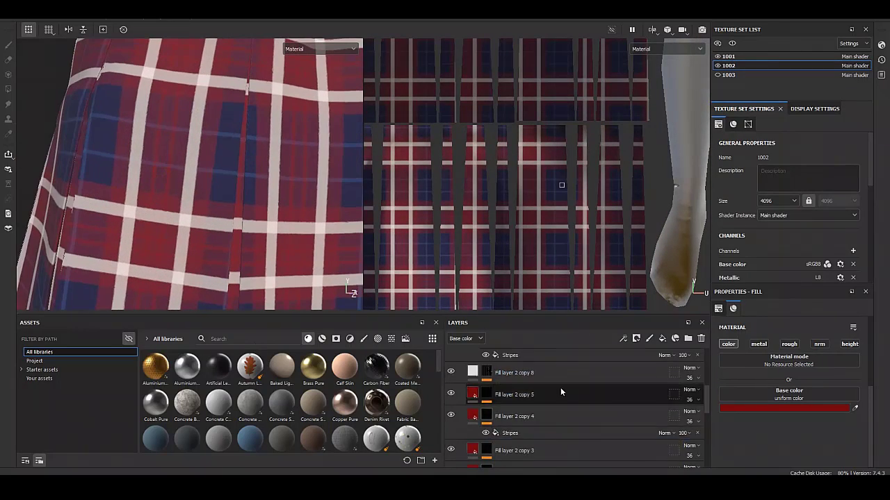
pyautogui.scroll(2, 556, 389)
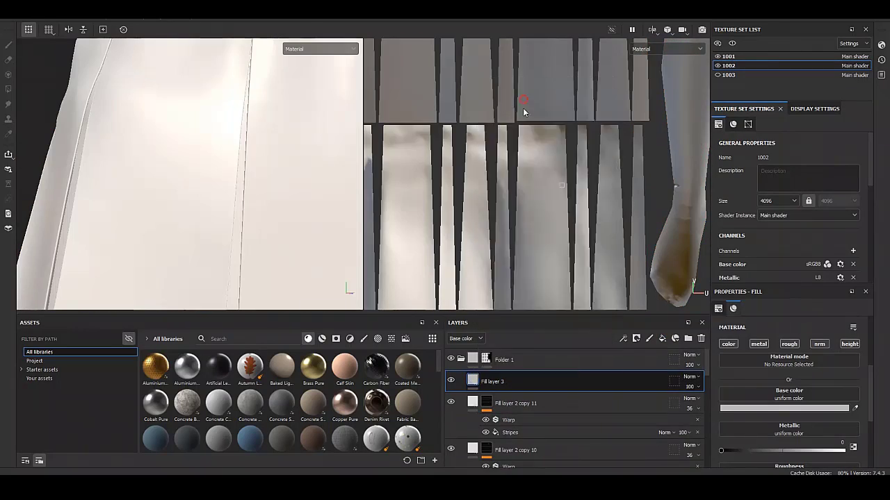
# - Add a mask to Fill layer 3 with a fill effect using the Mesh 1 pattern
pyautogui.rightClick(486, 381)
pyautogui.click(524, 320)
pyautogui.hotkey('ctrl', 'z')
pyautogui.rightClick(486, 381)
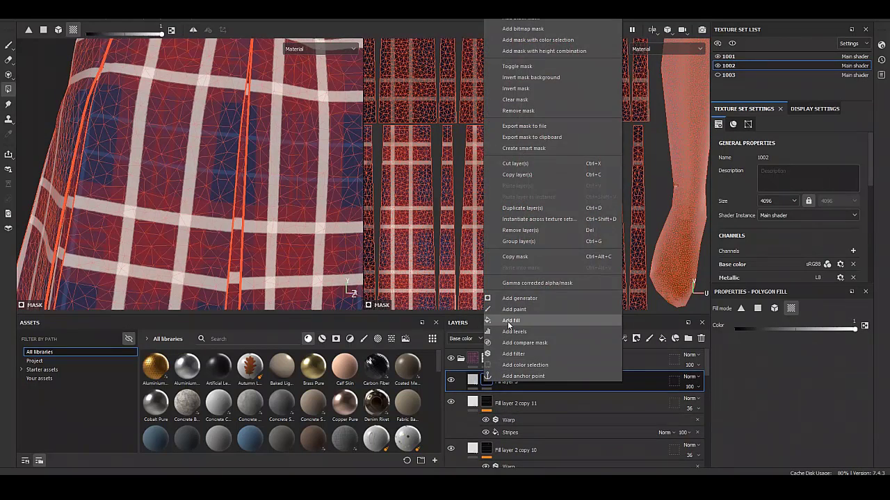
pyautogui.click(524, 320)
pyautogui.click(797, 348)
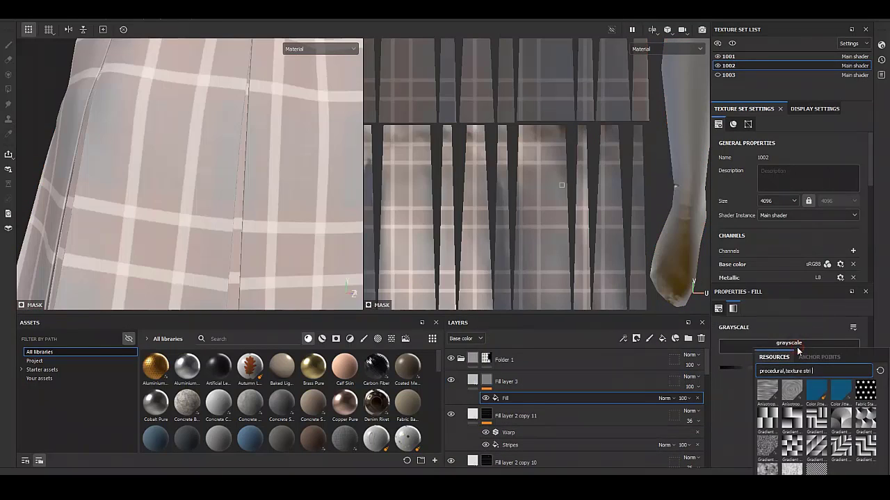
pyautogui.press('BackSpace')
pyautogui.press('BackSpace')
pyautogui.press('BackSpace')
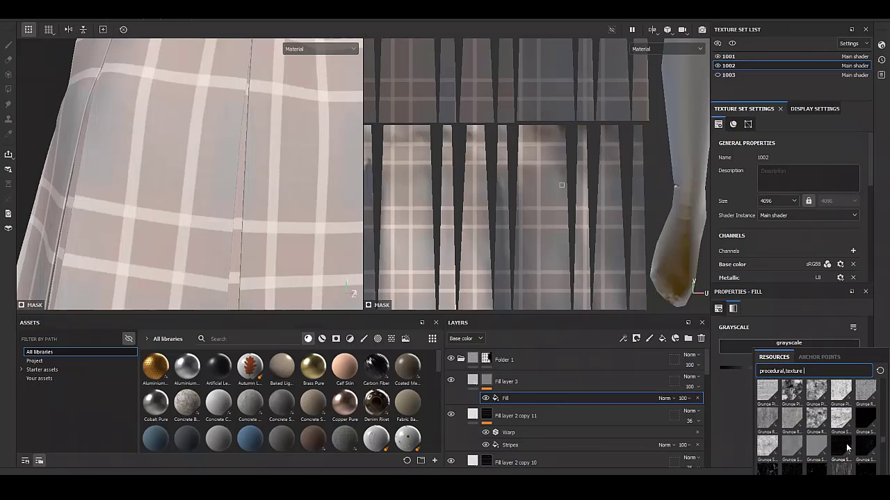
pyautogui.press('BackSpace')
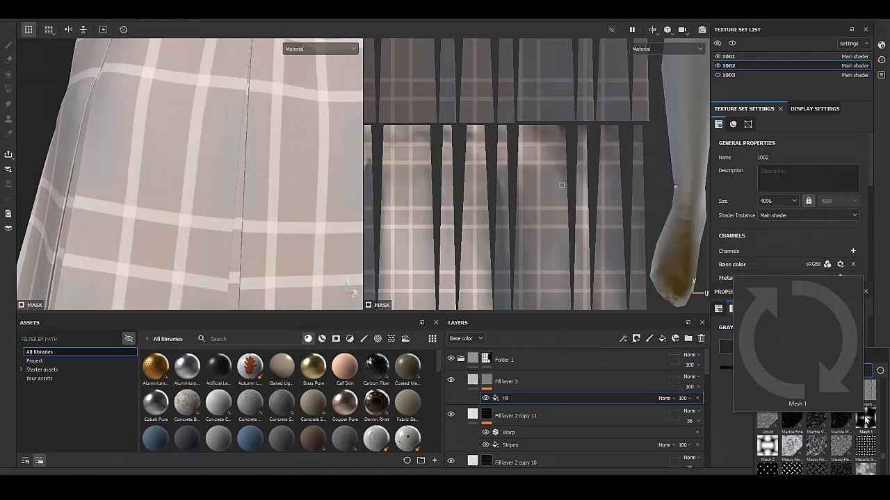
pyautogui.click(865, 420)
# - Raise the Mesh 1 pattern's histogram position and contrast and set its scale to 30
pyautogui.click(735, 452)
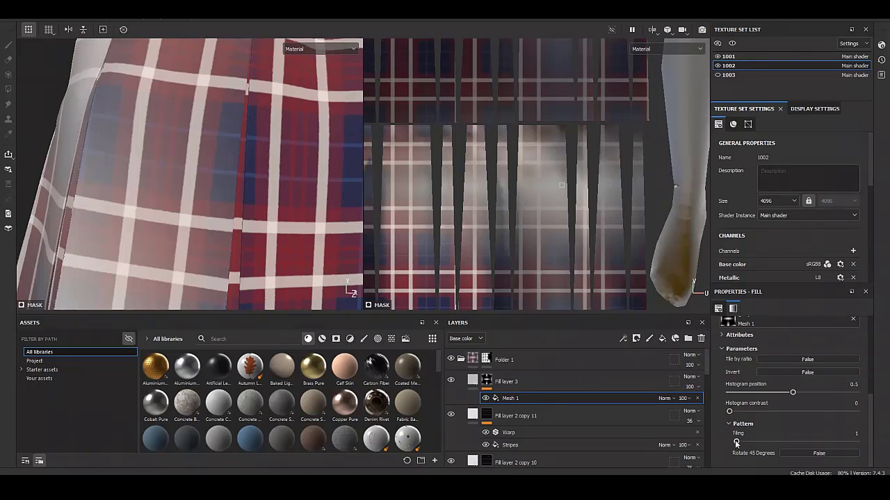
pyautogui.moveTo(731, 442); pyautogui.dragTo(887, 442)
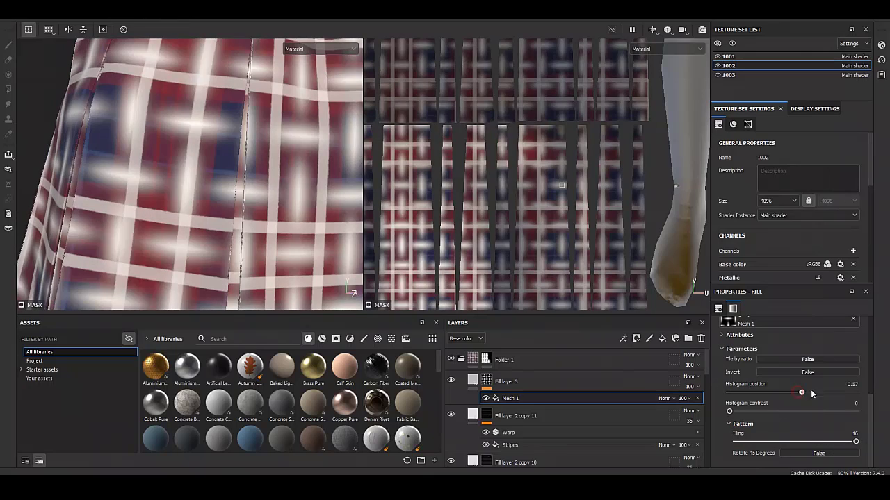
pyautogui.moveTo(811, 393); pyautogui.dragTo(818, 393)
pyautogui.moveTo(729, 411); pyautogui.dragTo(783, 411)
pyautogui.scroll(4, 766, 438)
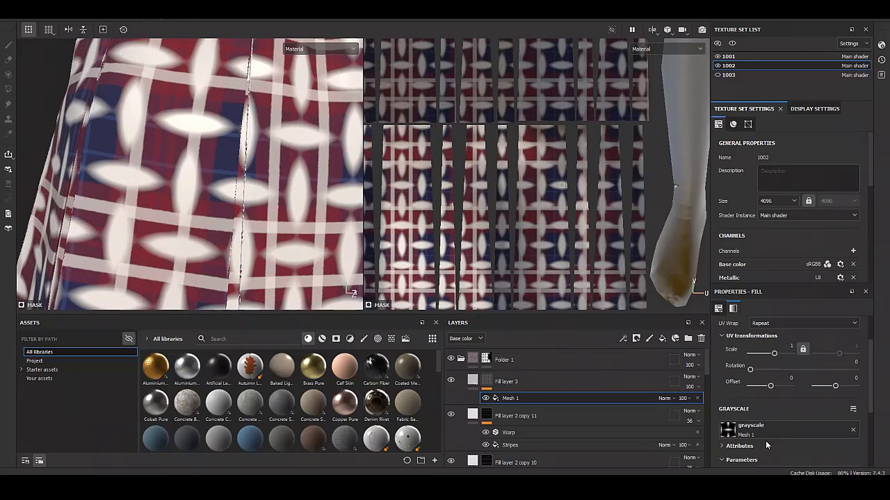
pyautogui.write('30')
pyautogui.press('Return')
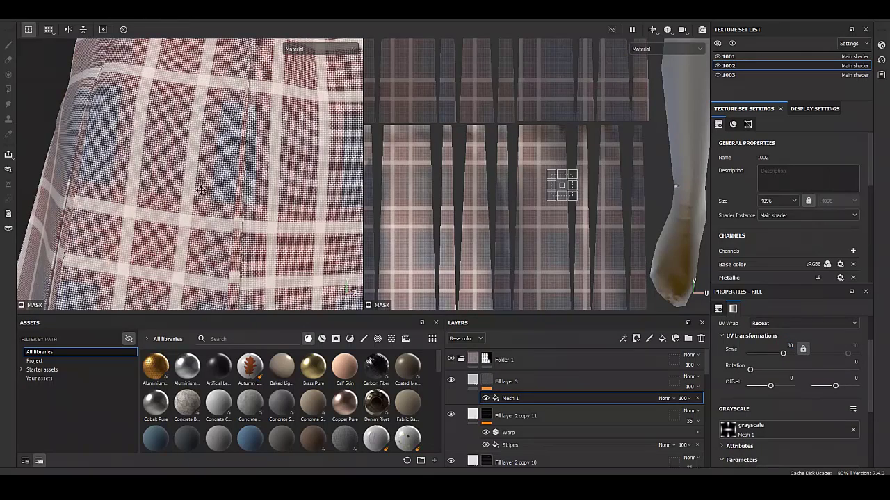
pyautogui.scroll(5, 200, 189)
pyautogui.scroll(3, 255, 188)
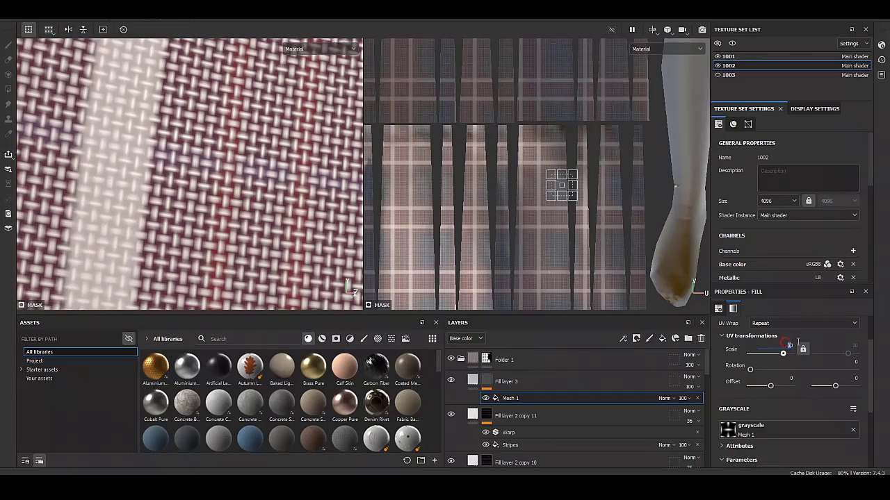
# - Make Fill layer 3's material contribute only height
pyautogui.click(528, 382)
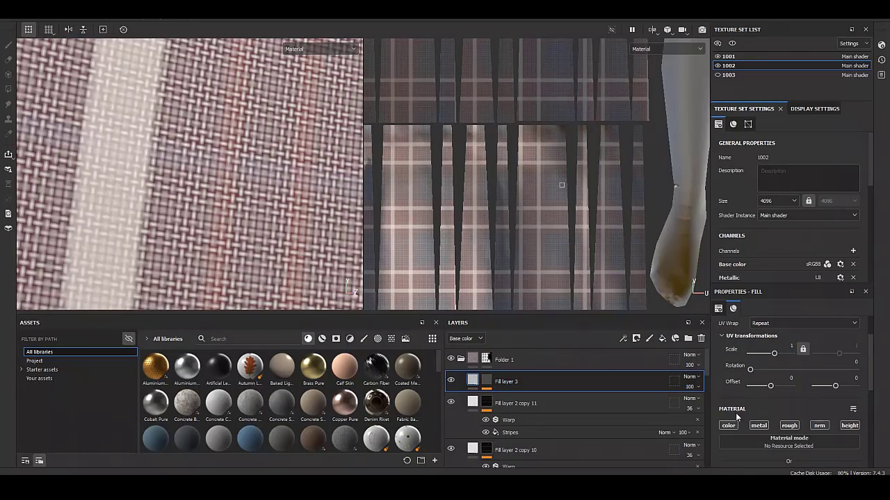
pyautogui.click(820, 425)
pyautogui.scroll(-2, 822, 427)
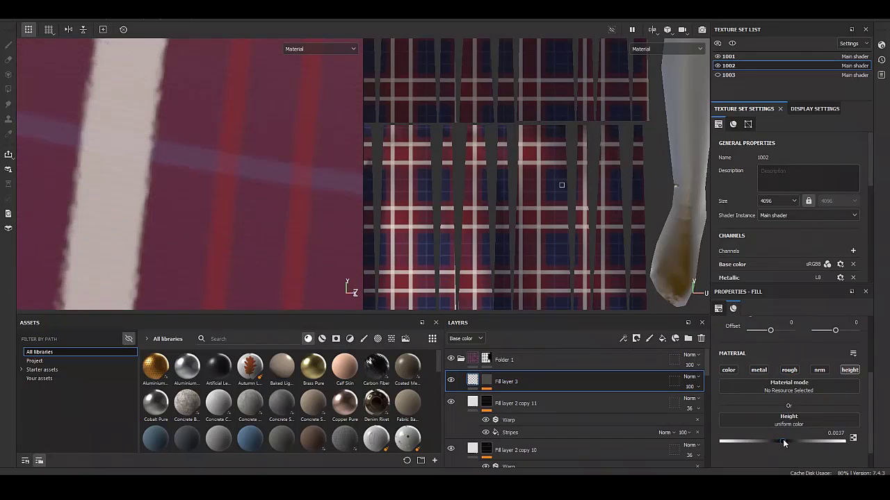
pyautogui.scroll(-3, 38, 123)
# - Reselect the Mesh 1 mask fill and set its scale to 60, checking the plaid weave
pyautogui.keyDown('alt'); pyautogui.moveTo(37, 123); pyautogui.dragTo(266, 208); pyautogui.keyUp('alt')
pyautogui.scroll(2, 199, 201)
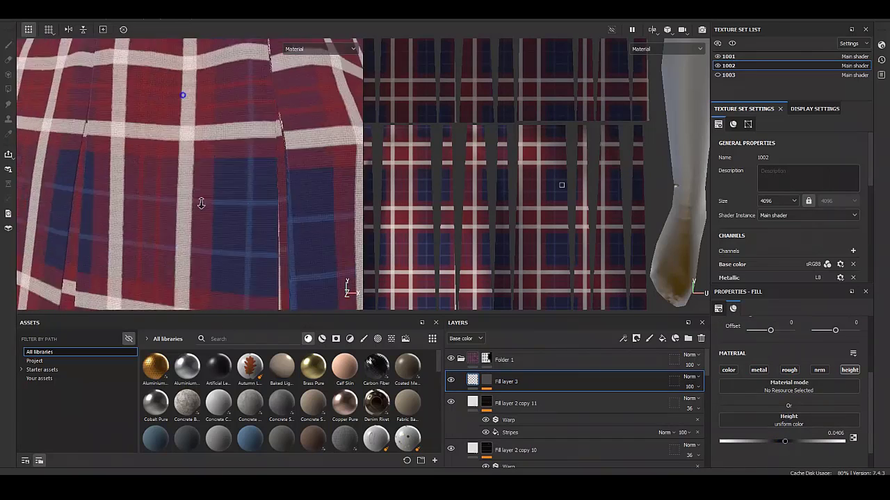
pyautogui.scroll(3, 258, 208)
pyautogui.scroll(2, 226, 192)
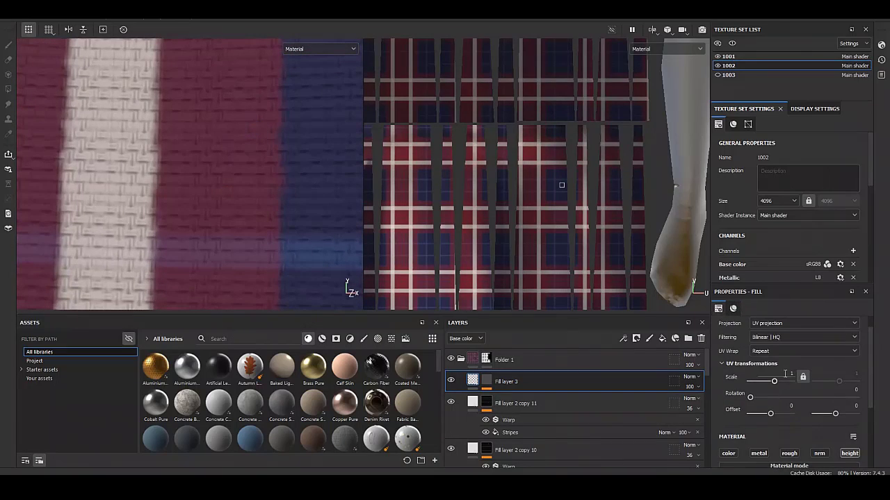
pyautogui.click(505, 395)
pyautogui.click(505, 397)
pyautogui.write('60')
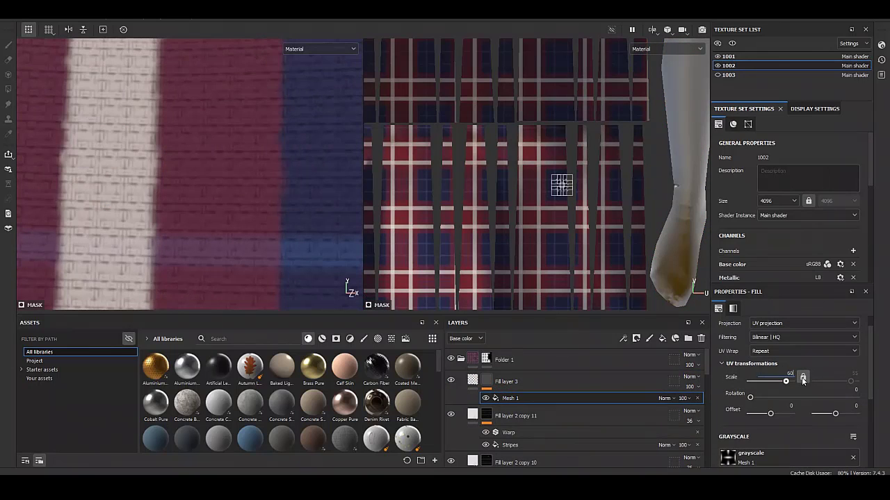
pyautogui.scroll(-5, 70, 149)
pyautogui.keyDown('alt'); pyautogui.moveTo(69, 149); pyautogui.dragTo(241, 190); pyautogui.keyUp('alt')
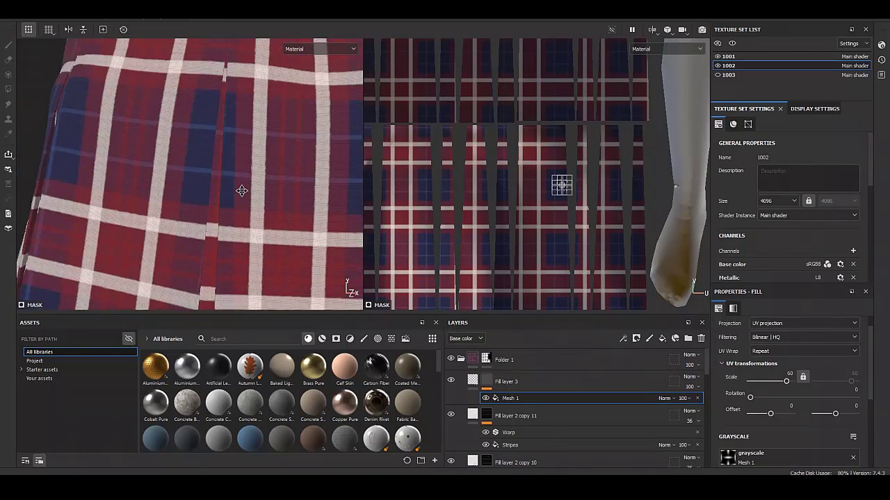
pyautogui.scroll(3, 241, 190)
# - Add a Warp filter above the Mesh 1 mask fill with intensity 0.05
pyautogui.scroll(3, 250, 240)
pyautogui.rightClick(506, 398)
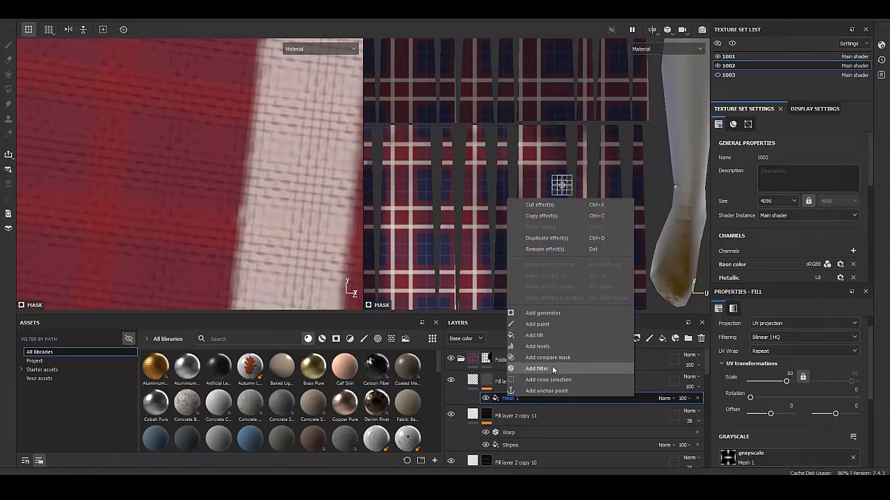
pyautogui.click(554, 369)
pyautogui.click(829, 443)
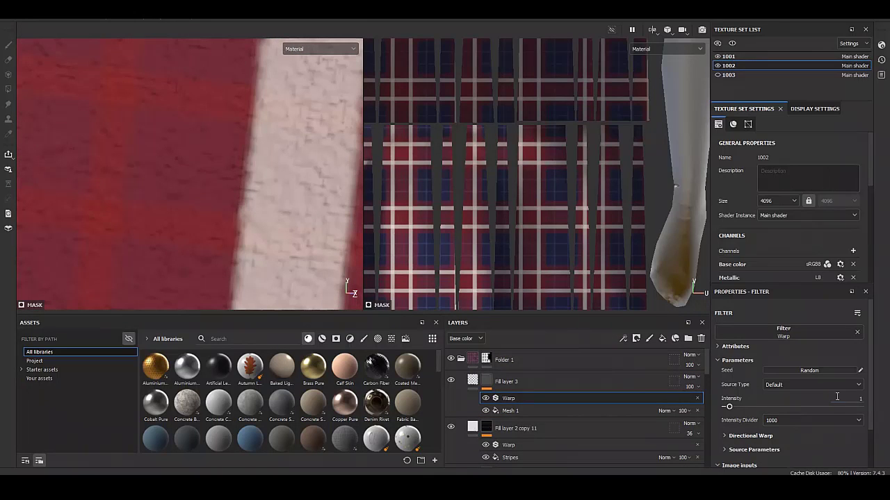
pyautogui.write('.01')
pyautogui.write('0.05')
pyautogui.press('Return')
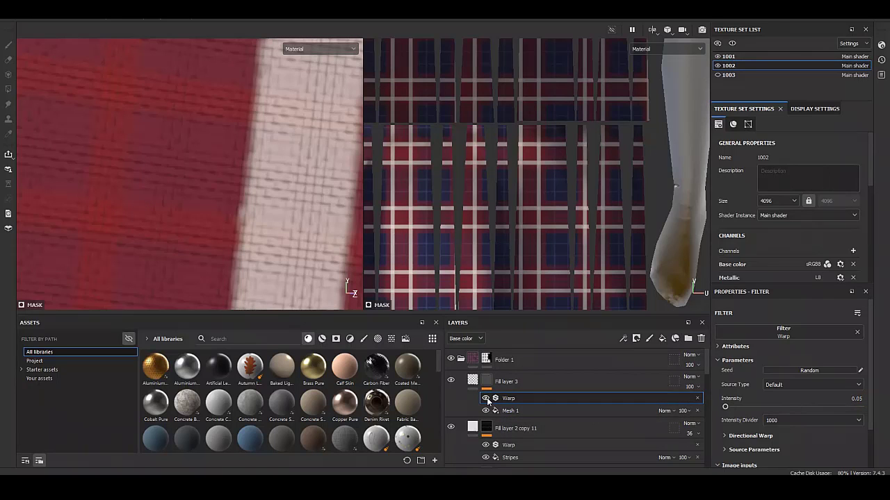
pyautogui.scroll(-10, 190, 180)
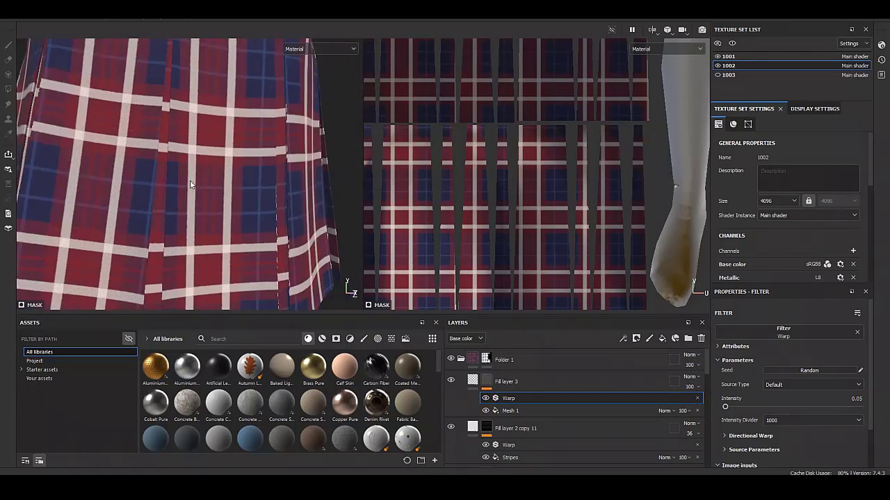
pyautogui.scroll(6, 348, 288)
pyautogui.scroll(3, 289, 280)
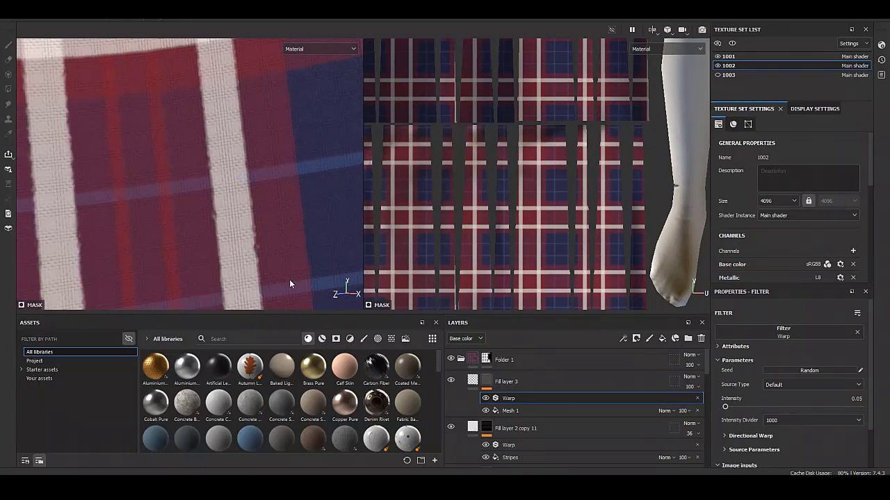
pyautogui.scroll(-5, 53, 108)
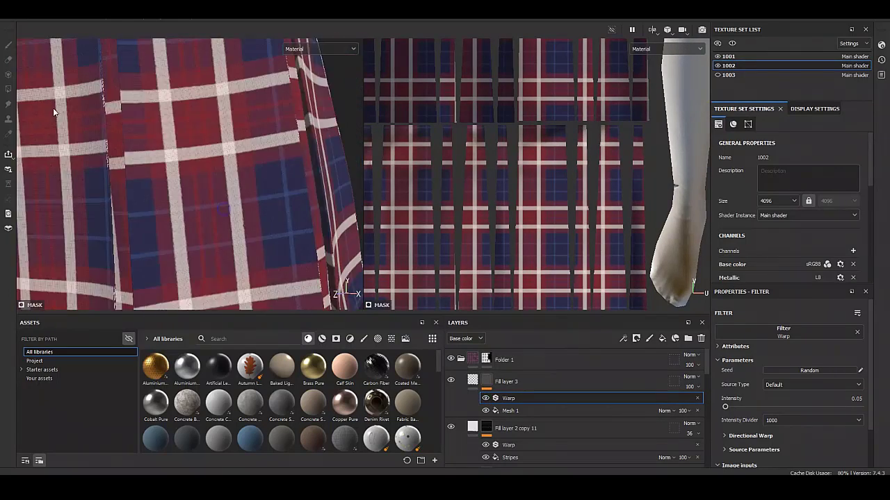
pyautogui.scroll(5, 258, 152)
pyautogui.keyDown('alt'); pyautogui.moveTo(259, 152); pyautogui.dragTo(285, 211); pyautogui.keyUp('alt')
pyautogui.scroll(-5, 285, 210)
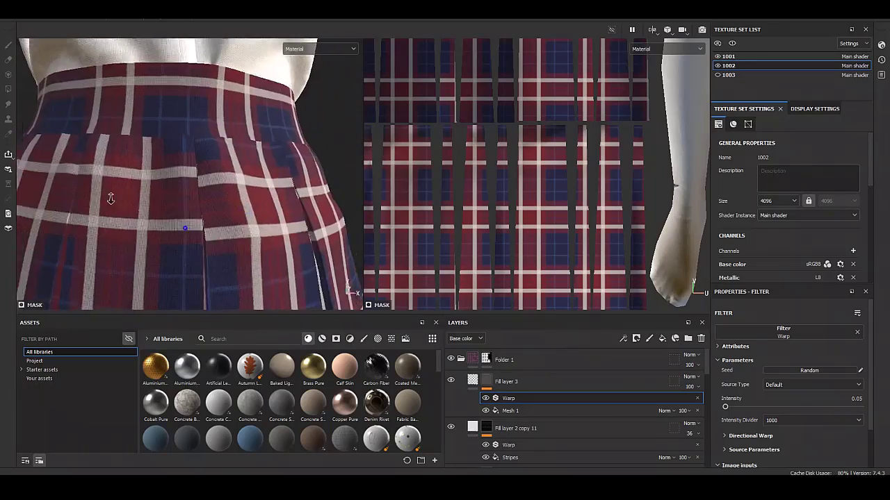
pyautogui.moveTo(109, 195)
pyautogui.keyDown('alt'); pyautogui.mouseDown(button='middle')
pyautogui.moveTo(214, 171)
pyautogui.moveTo(199, 107)
pyautogui.moveTo(182, 235)
pyautogui.mouseUp(button='middle'); pyautogui.keyUp('alt')
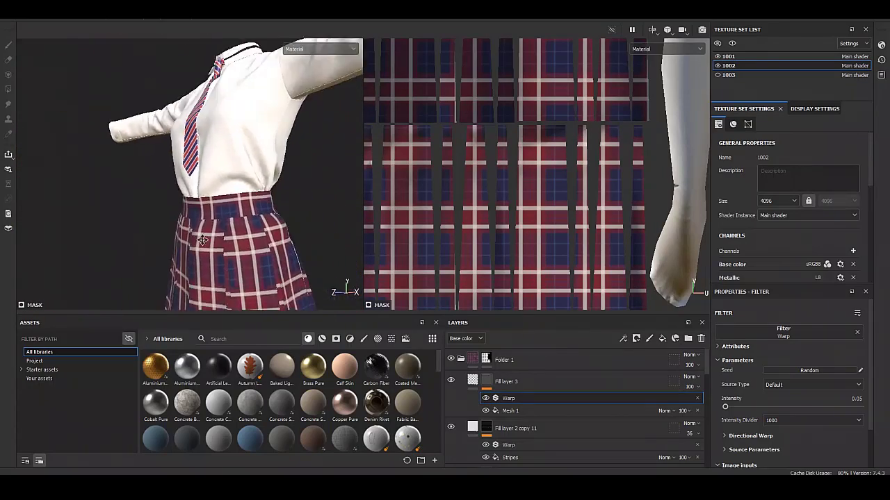
pyautogui.moveTo(183, 235)
pyautogui.keyDown('alt'); pyautogui.mouseDown()
pyautogui.moveTo(85, 240)
pyautogui.moveTo(335, 204)
pyautogui.mouseUp(); pyautogui.keyUp('alt')
pyautogui.scroll(-3, 454, 158)
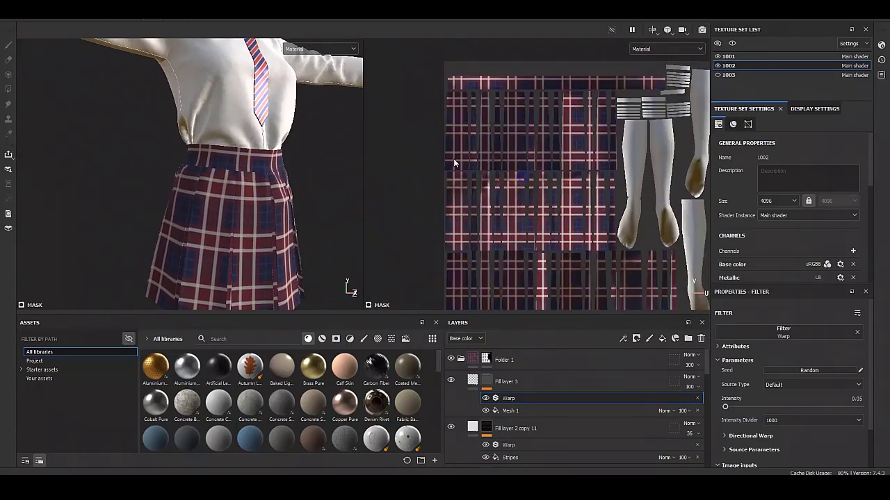
pyautogui.moveTo(453, 158); pyautogui.dragTo(389, 146, button='middle')
pyautogui.scroll(2, 238, 185)
pyautogui.scroll(-3, 238, 185)
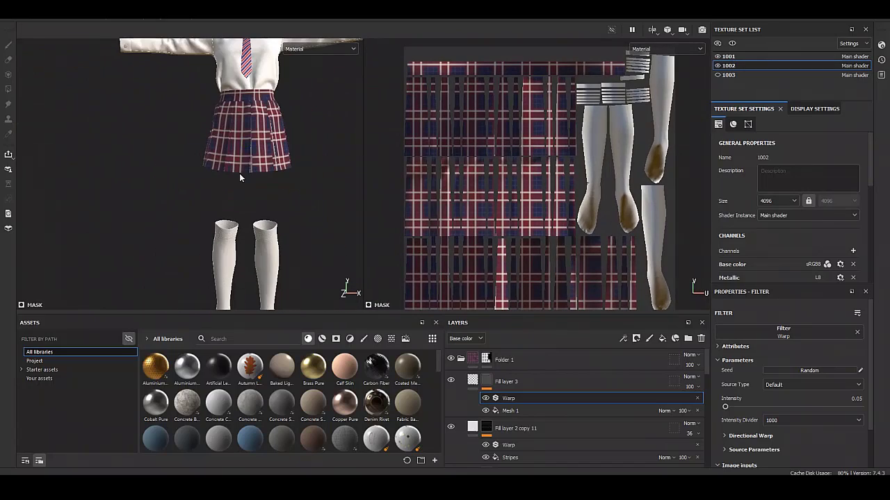
pyautogui.scroll(-2, 239, 173)
pyautogui.scroll(1, 236, 171)
pyautogui.scroll(4, 236, 171)
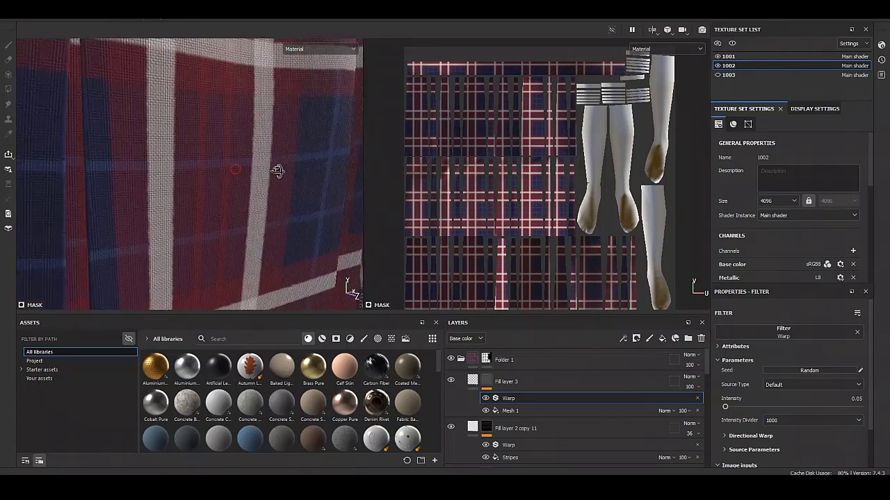
pyautogui.scroll(-5, 236, 171)
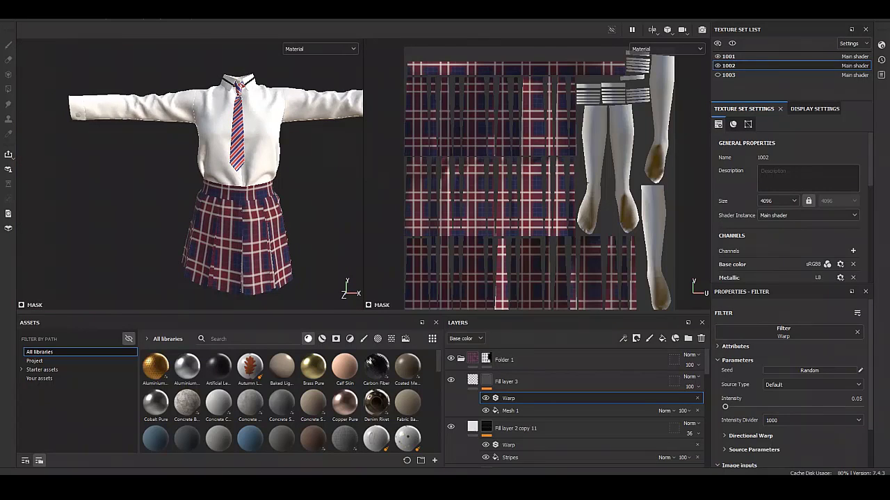
pyautogui.click(506, 381)
pyautogui.scroll(2, 195, 227)
pyautogui.scroll(3, 194, 227)
pyautogui.scroll(-2, 195, 228)
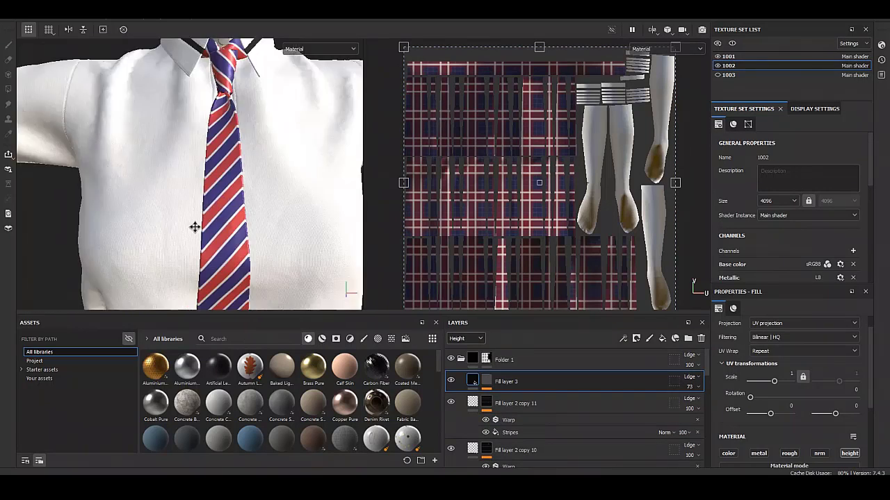
pyautogui.moveTo(195, 228); pyautogui.dragTo(216, 86, button='middle')
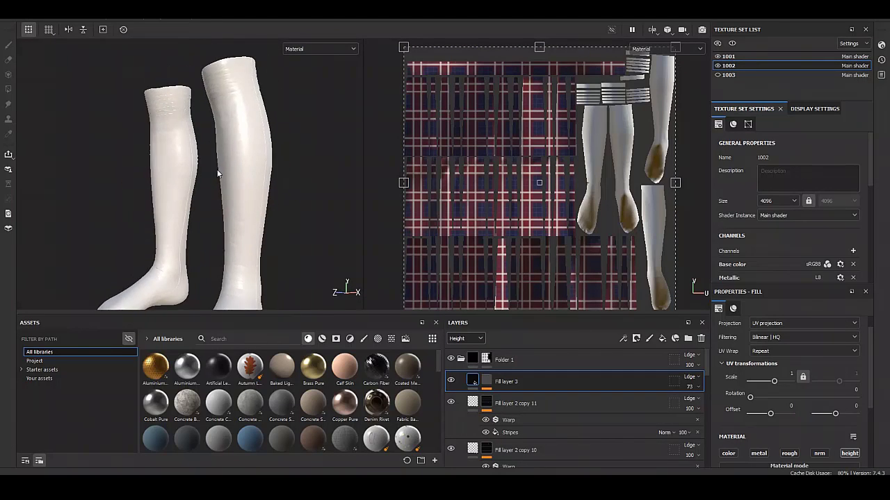
pyautogui.scroll(3, 218, 194)
pyautogui.keyDown('alt'); pyautogui.moveTo(219, 195); pyautogui.dragTo(273, 199); pyautogui.keyUp('alt')
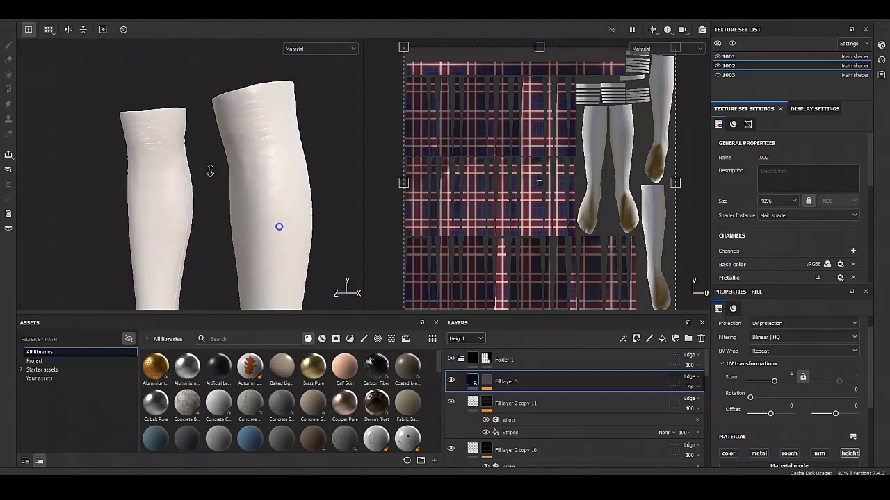
pyautogui.scroll(-3, 278, 225)
pyautogui.moveTo(248, 129); pyautogui.dragTo(222, 155, button='middle')
pyautogui.scroll(3, 179, 202)
pyautogui.keyDown('alt'); pyautogui.moveTo(179, 203); pyautogui.dragTo(275, 202); pyautogui.keyUp('alt')
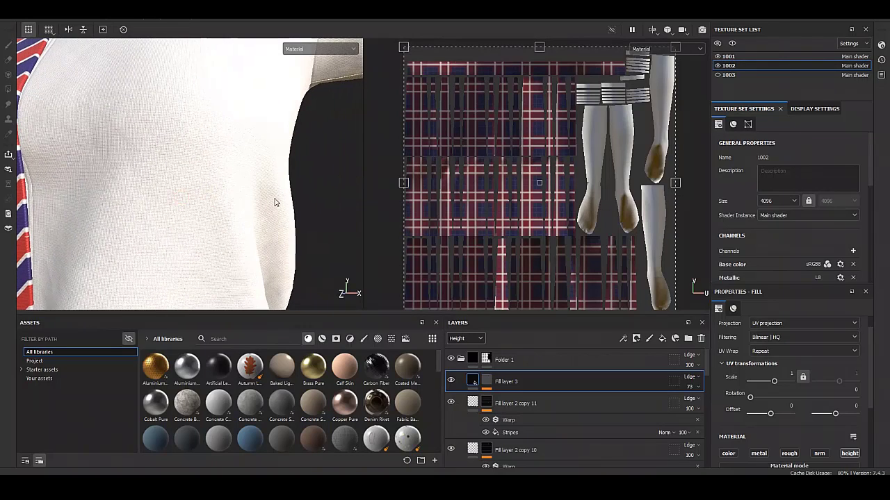
# - Copy the shirt's Folder 1 from texture set 1001
pyautogui.click(750, 56)
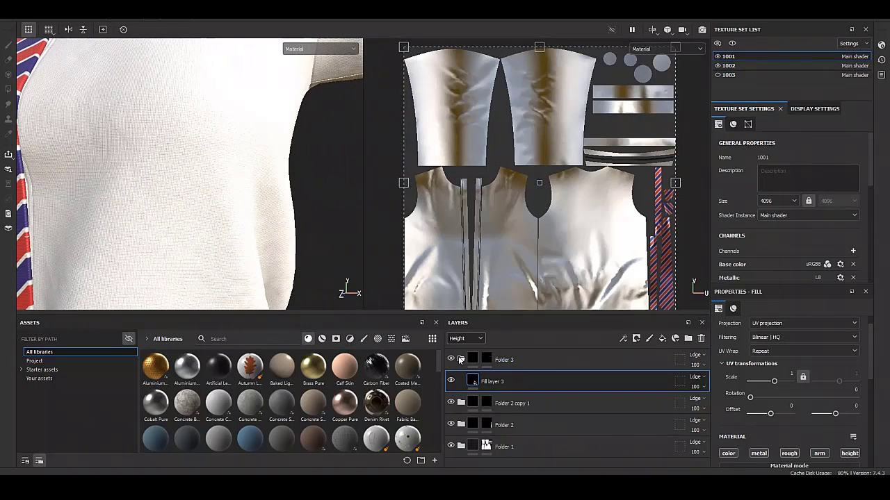
pyautogui.click(459, 360)
pyautogui.click(504, 424)
pyautogui.rightClick(512, 423)
pyautogui.click(745, 66)
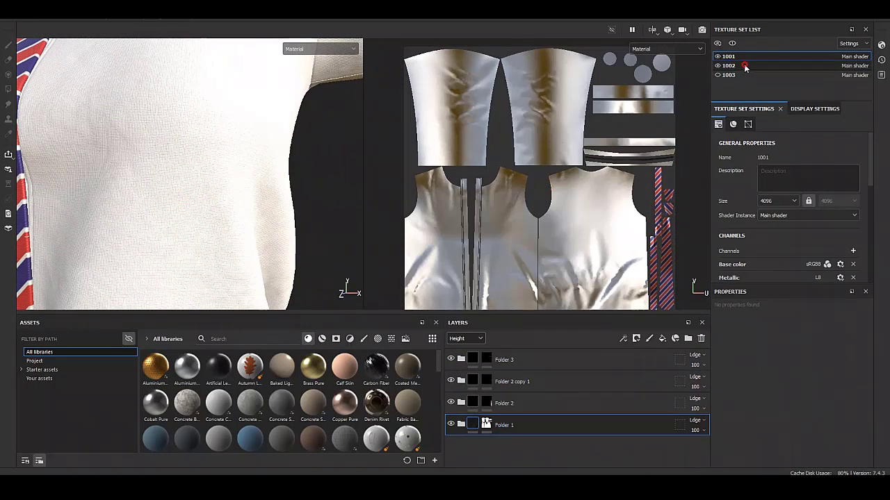
# - Paste Folder 1 into texture set 1002 and expand it to show its fill layers
pyautogui.click(460, 360)
pyautogui.rightClick(528, 402)
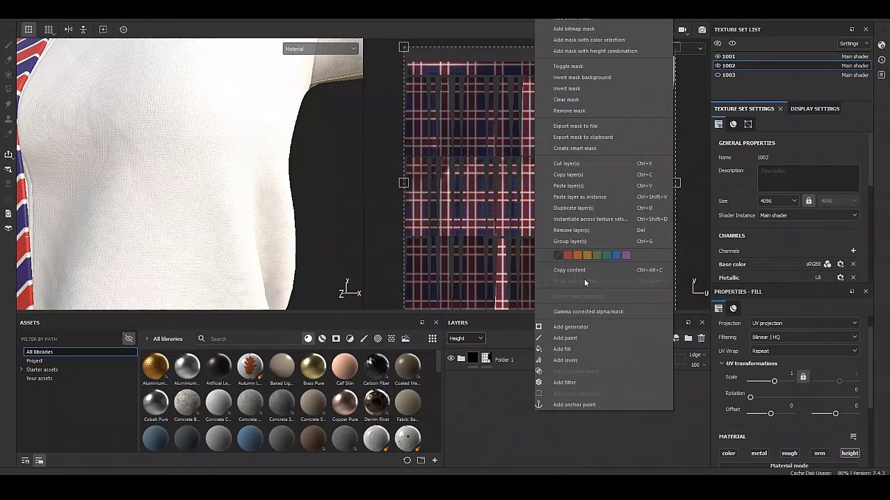
pyautogui.click(500, 359)
pyautogui.rightClick(540, 360)
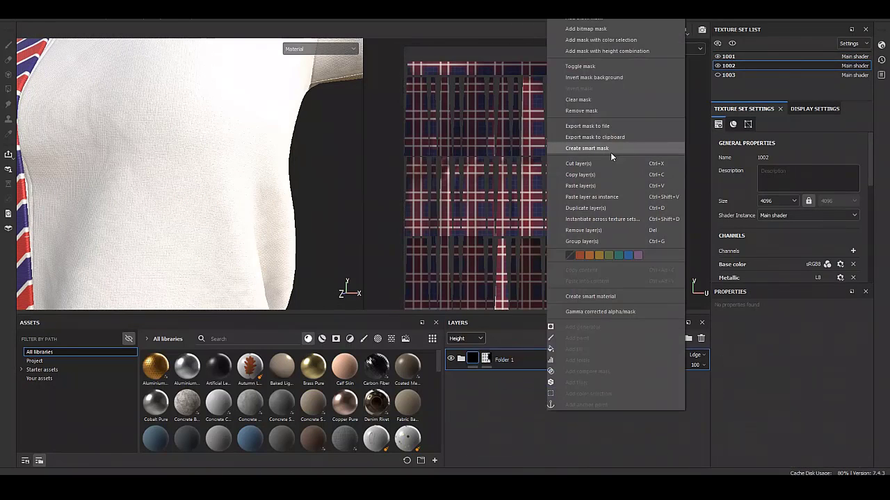
pyautogui.click(610, 185)
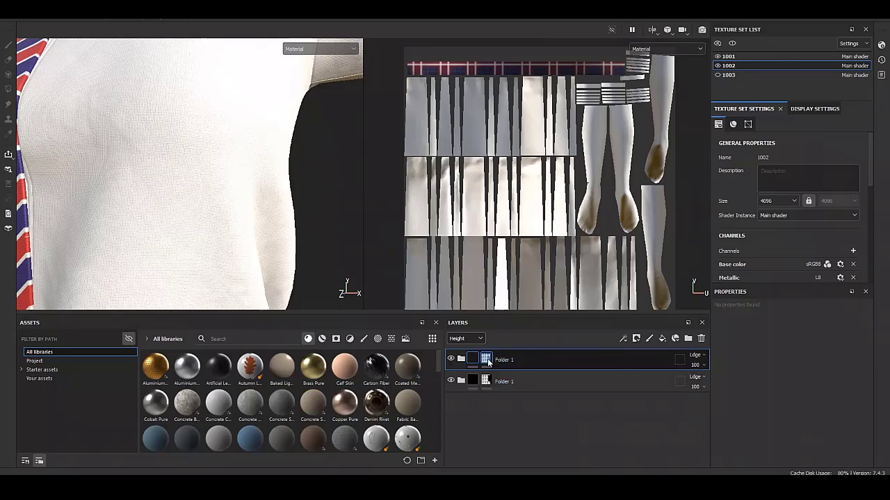
pyautogui.rightClick(481, 358)
pyautogui.click(532, 19)
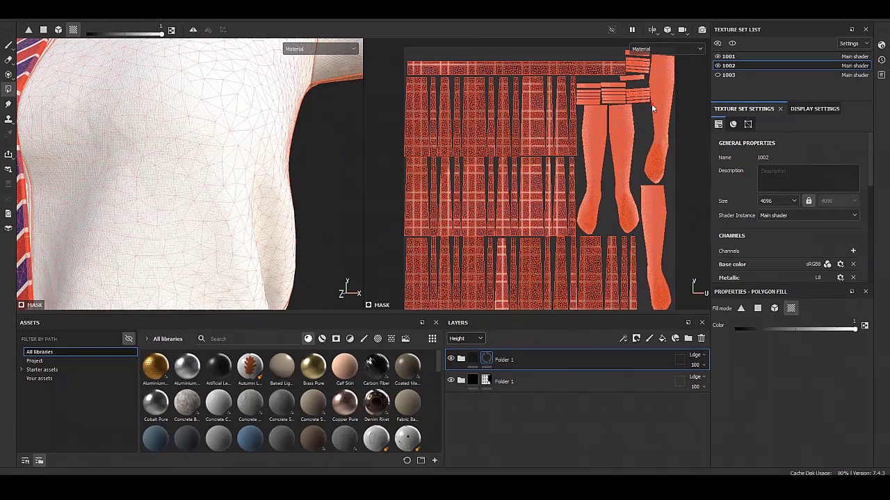
pyautogui.click(510, 354)
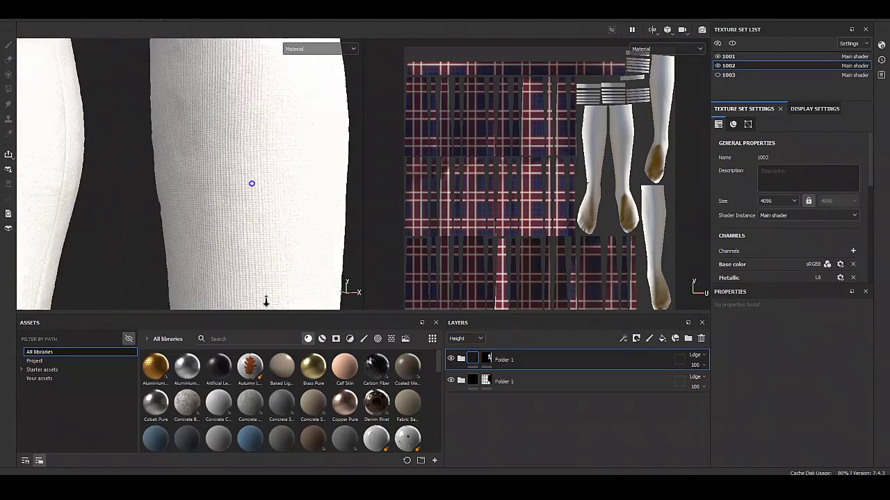
pyautogui.click(461, 359)
# - Show the Base color channel in the layer stack and open Fill layer 1's base colour
pyautogui.scroll(-2, 502, 385)
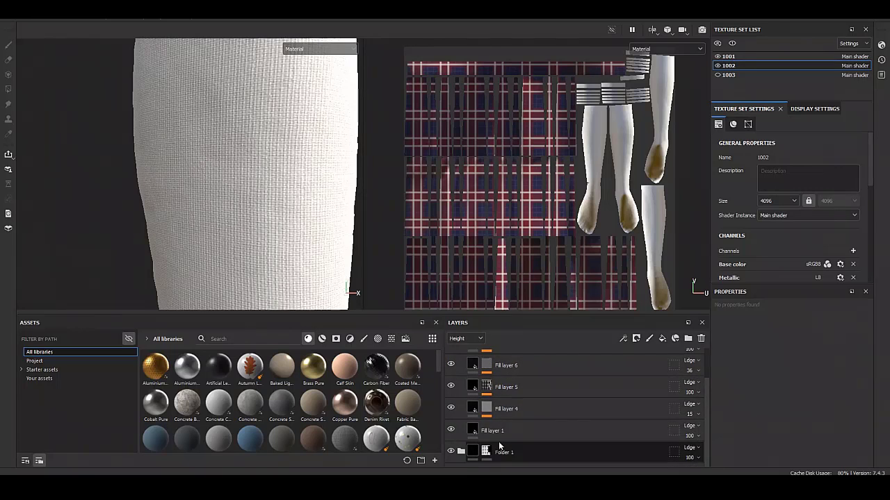
pyautogui.click(466, 339)
pyautogui.click(463, 356)
pyautogui.click(620, 425)
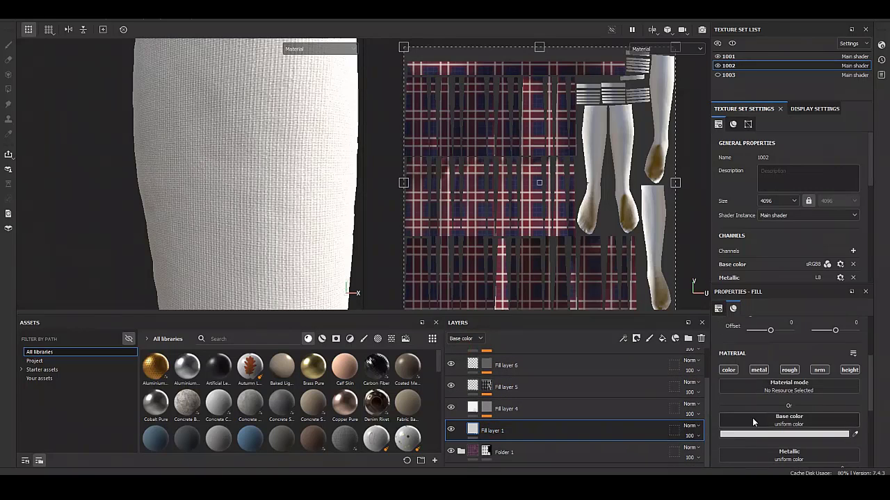
pyautogui.scroll(-3, 786, 389)
pyautogui.click(789, 417)
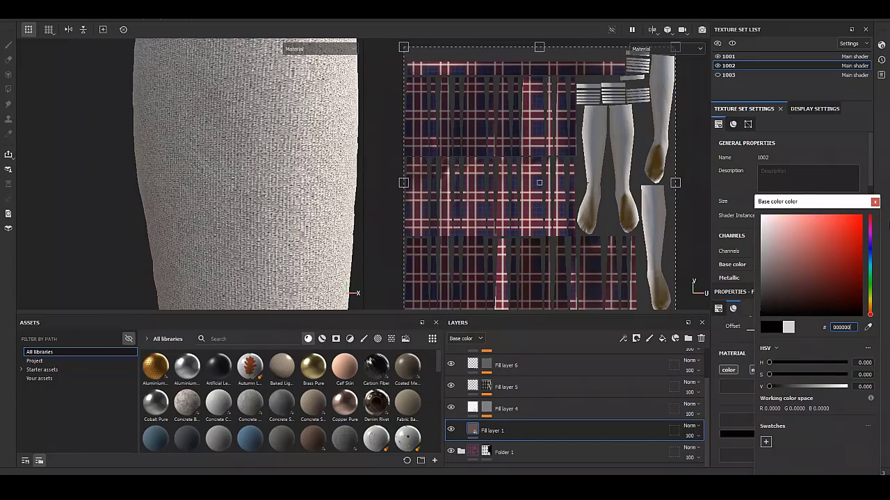
pyautogui.click(874, 201)
# - Darken Fill layer 4's base colour to near-black 282828
pyautogui.click(500, 408)
pyautogui.click(773, 436)
pyautogui.moveTo(599, 301)
pyautogui.mouseDown()
pyautogui.moveTo(624, 310)
pyautogui.moveTo(616, 296)
pyautogui.mouseUp()
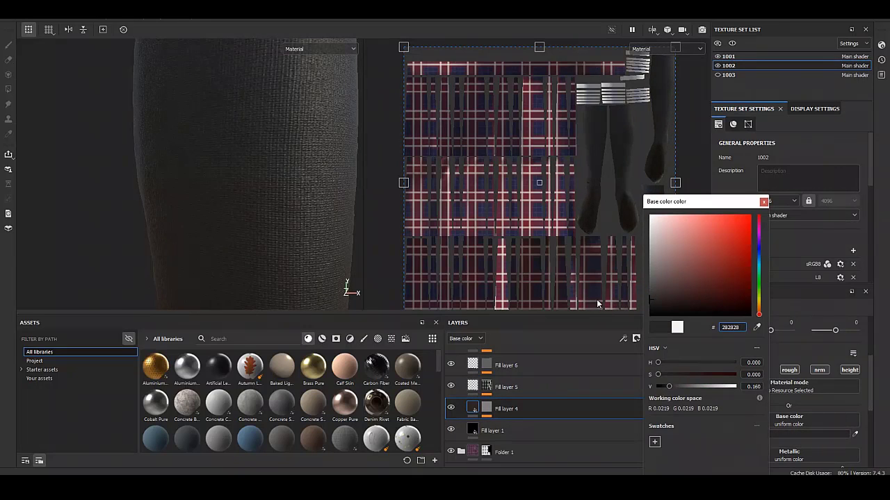
pyautogui.click(780, 209)
pyautogui.scroll(-5, 254, 195)
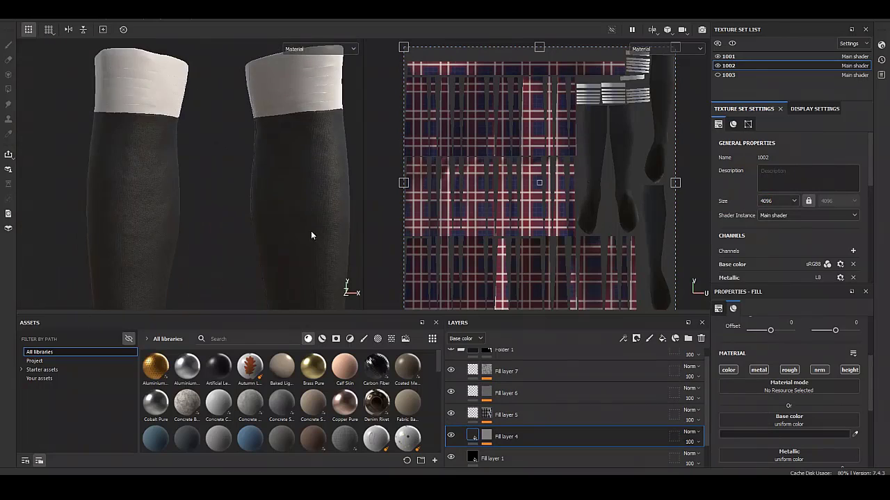
pyautogui.scroll(2, 258, 132)
pyautogui.scroll(3, 228, 175)
pyautogui.scroll(-2, 786, 431)
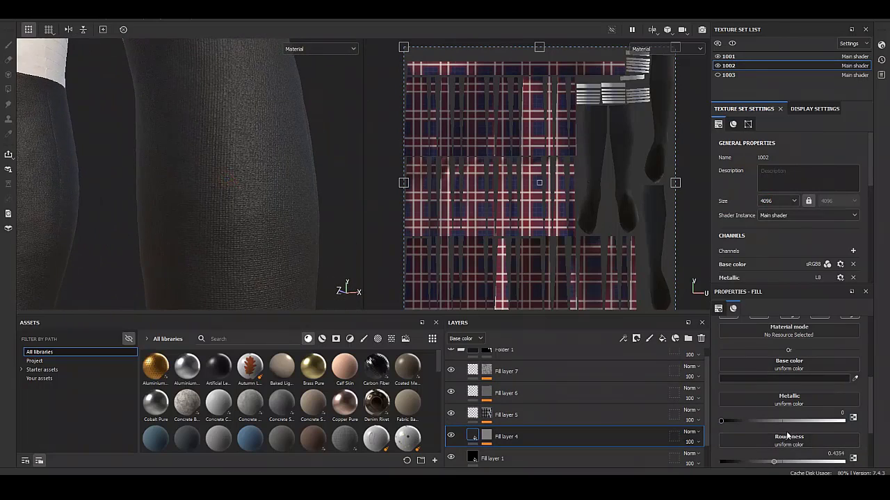
pyautogui.click(506, 415)
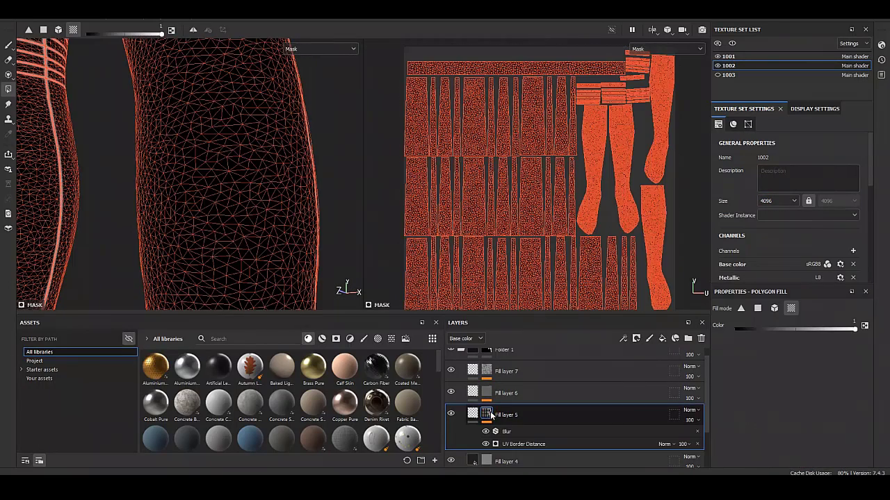
# - Enable base colour on Fill layer 6 and set it to dark grey 222222
pyautogui.scroll(-3, 247, 218)
pyautogui.click(486, 415)
pyautogui.click(486, 393)
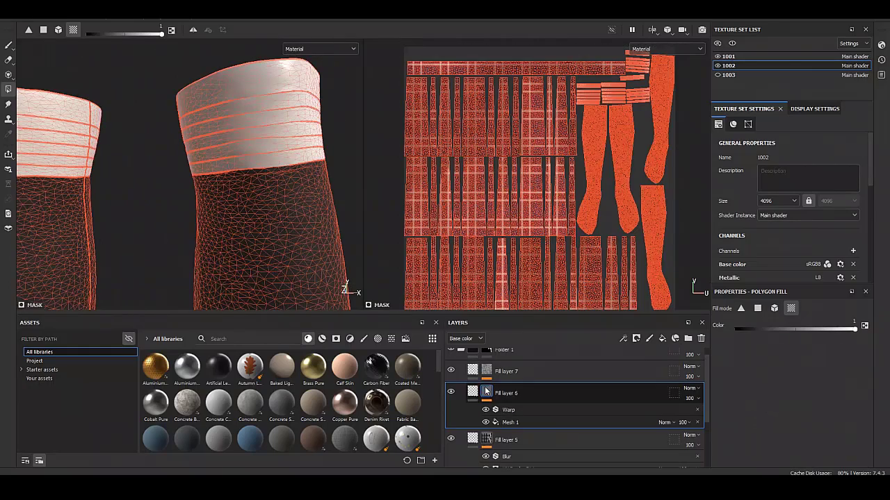
pyautogui.click(483, 381)
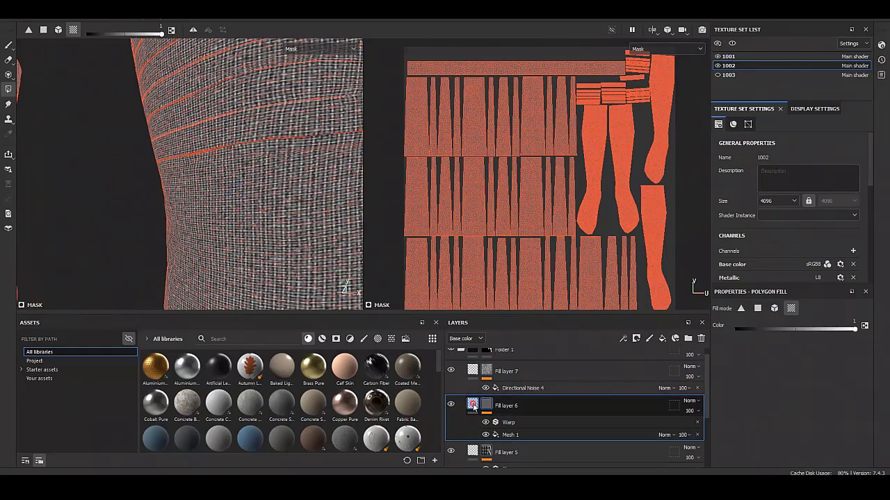
pyautogui.click(472, 406)
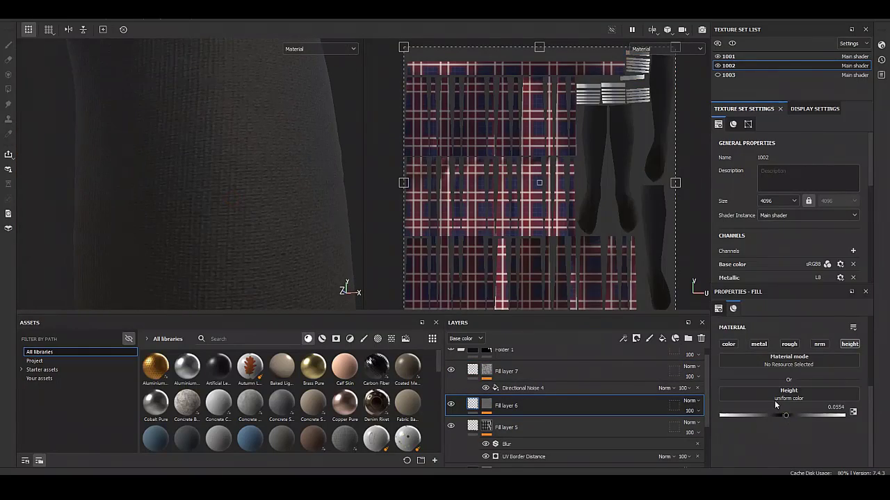
pyautogui.click(727, 344)
pyautogui.click(764, 410)
pyautogui.moveTo(636, 304); pyautogui.dragTo(626, 300)
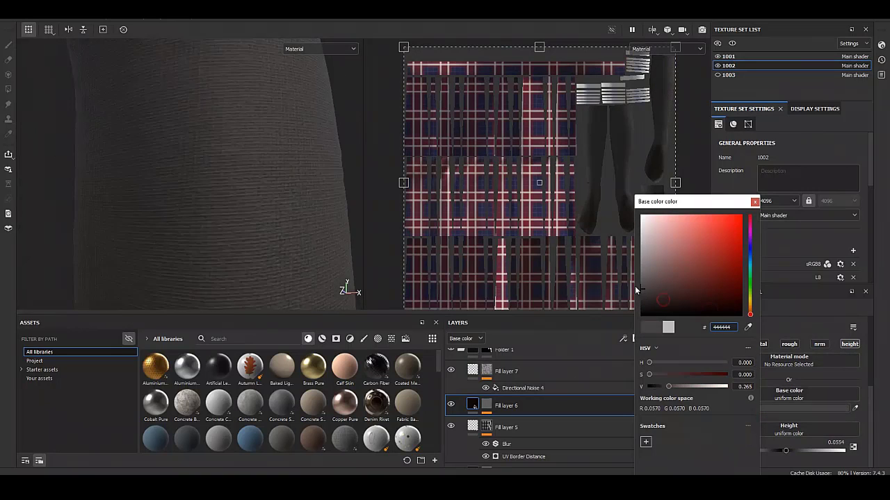
# - Remove the Directional Noise 4 effect from Fill layer 7 and view Folder 1's mask
pyautogui.click(797, 234)
pyautogui.click(490, 372)
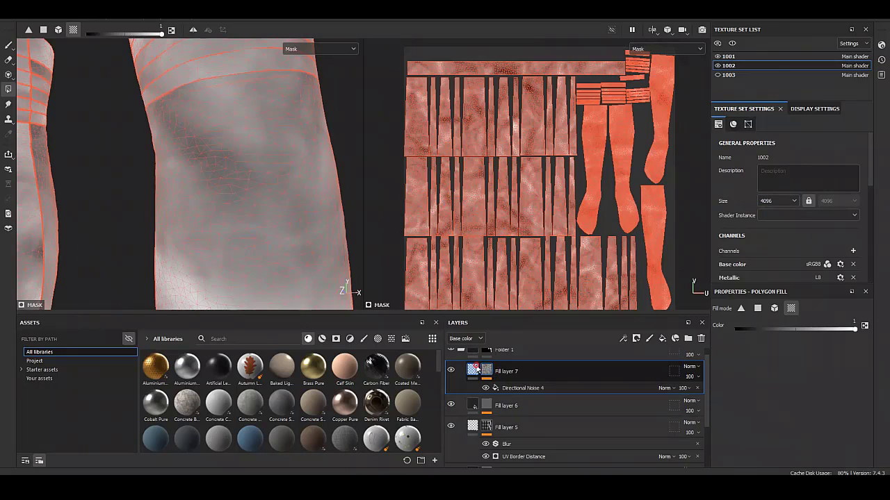
pyautogui.click(473, 370)
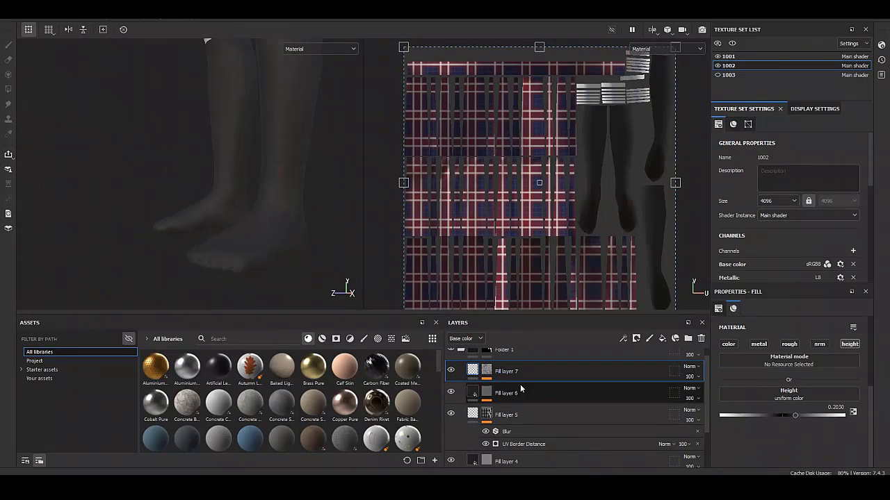
pyautogui.hotkey('ctrl', 'v')
pyautogui.scroll(-2, 749, 442)
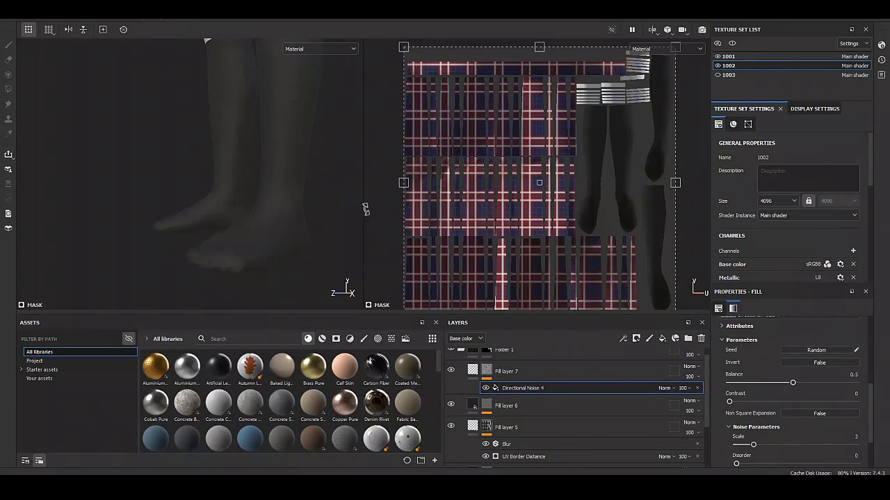
pyautogui.scroll(1, 625, 417)
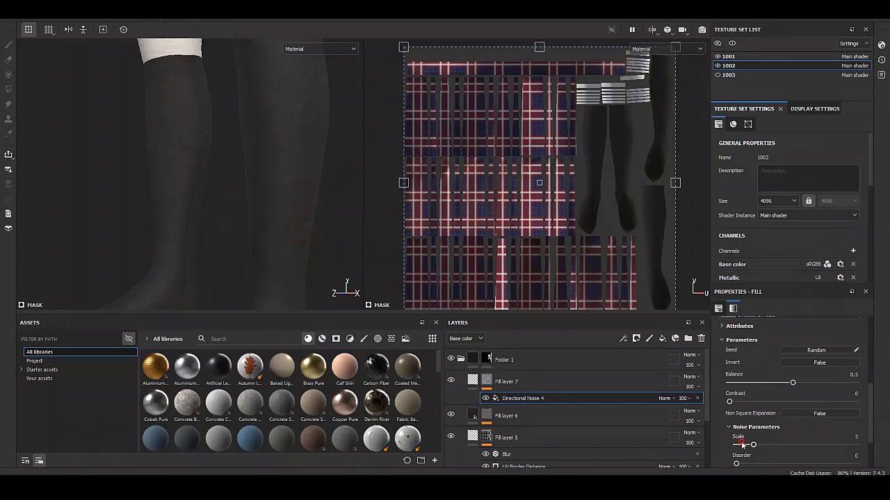
pyautogui.press('Delete')
pyautogui.scroll(-3, 301, 238)
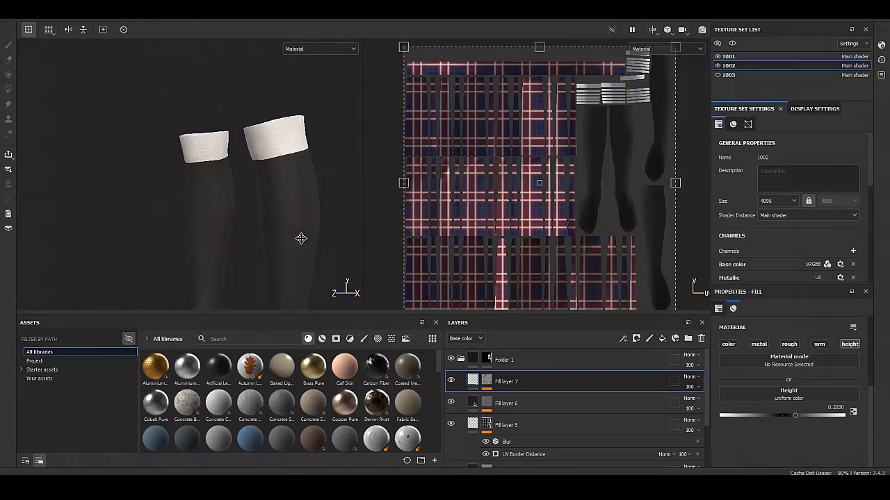
pyautogui.click(487, 359)
# - Inspect Folder 1's mask on the striped sock cuffs from several angles
pyautogui.click(472, 360)
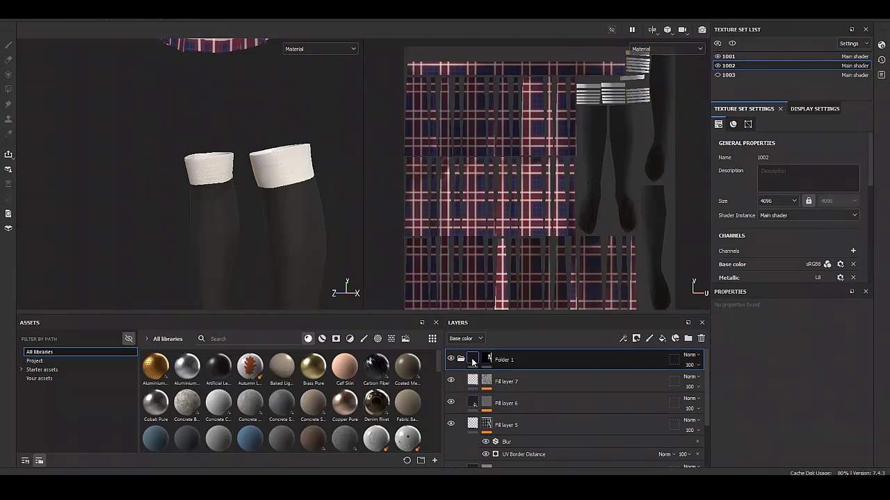
pyautogui.click(487, 358)
pyautogui.scroll(2, 317, 241)
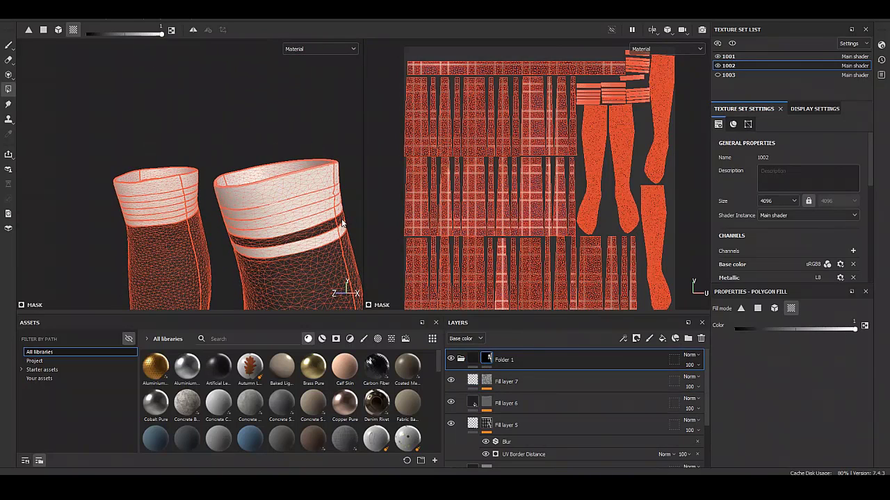
pyautogui.keyDown('alt'); pyautogui.moveTo(342, 223); pyautogui.dragTo(327, 209); pyautogui.keyUp('alt')
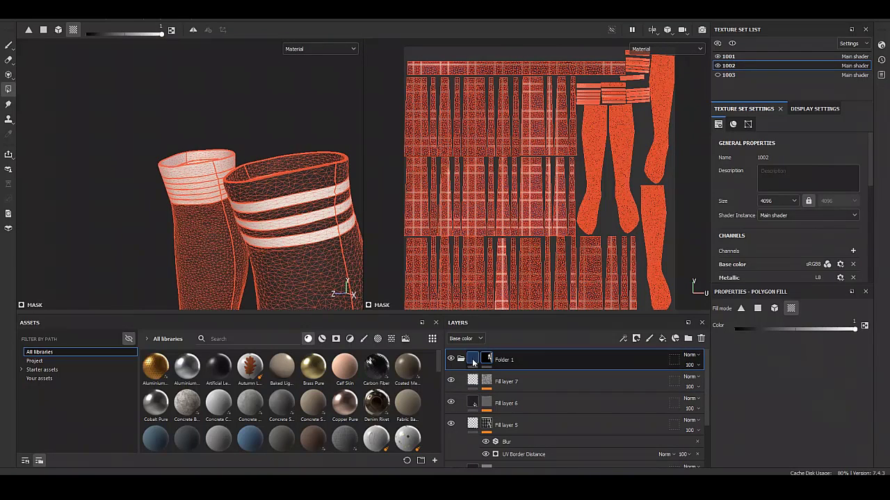
pyautogui.scroll(3, 339, 237)
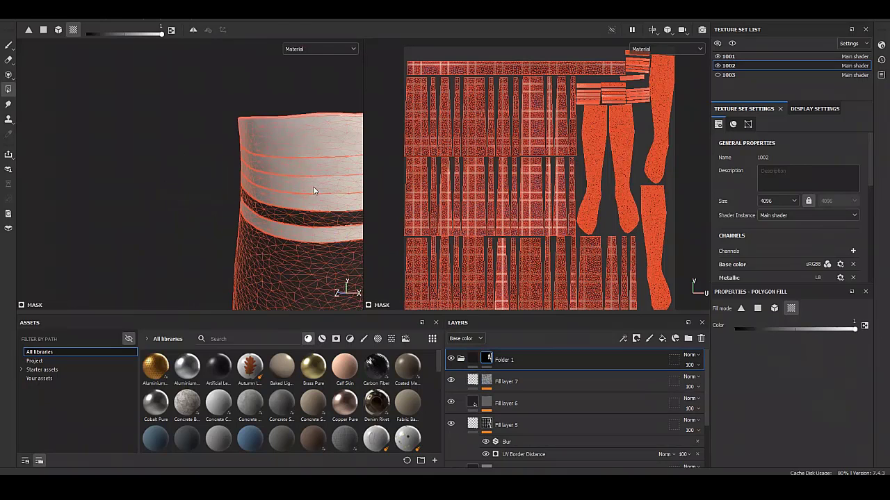
pyautogui.scroll(-2, 317, 171)
pyautogui.moveTo(316, 172)
pyautogui.keyDown('alt'); pyautogui.mouseDown()
pyautogui.moveTo(324, 212)
pyautogui.moveTo(268, 249)
pyautogui.moveTo(240, 183)
pyautogui.mouseUp(); pyautogui.keyUp('alt')
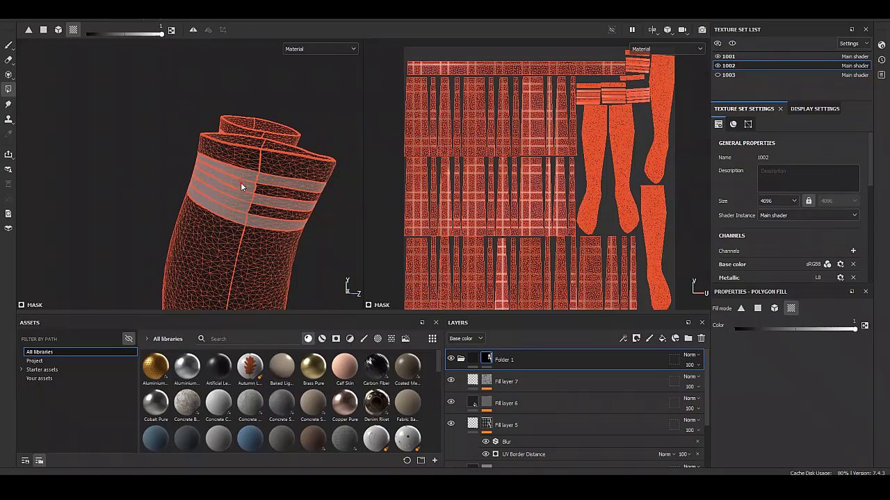
pyautogui.click(472, 360)
pyautogui.scroll(-3, 232, 199)
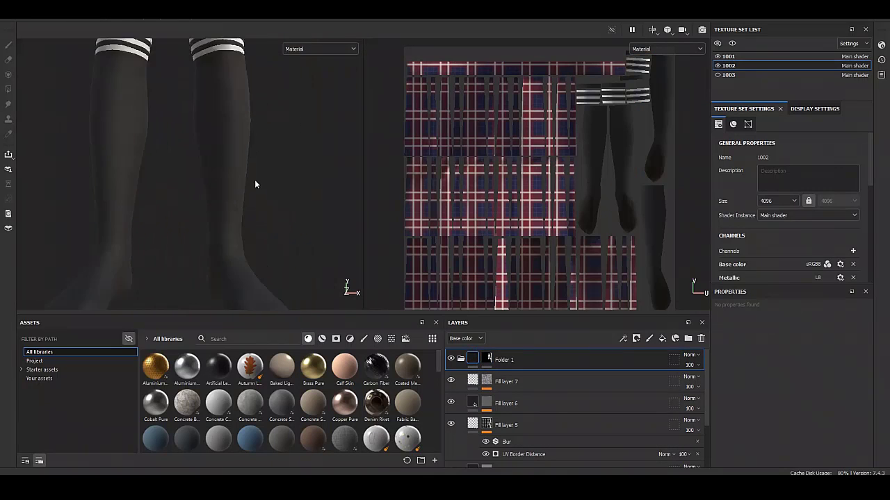
pyautogui.keyDown('alt'); pyautogui.moveTo(255, 185); pyautogui.dragTo(198, 257, button='middle'); pyautogui.keyUp('alt')
pyautogui.scroll(2, 268, 253)
pyautogui.scroll(2, 245, 206)
pyautogui.scroll(-3, 509, 416)
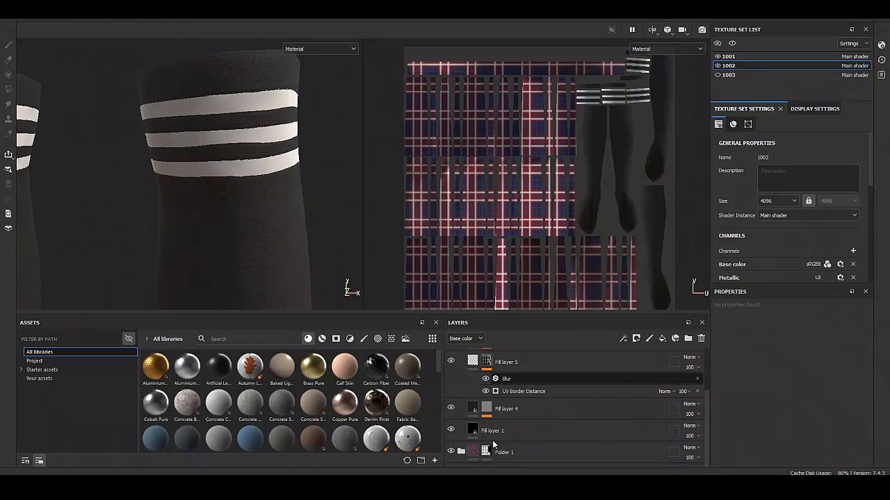
# - Add a new fill layer directly above Fill layer 4
pyautogui.click(513, 411)
pyautogui.scroll(3, 515, 414)
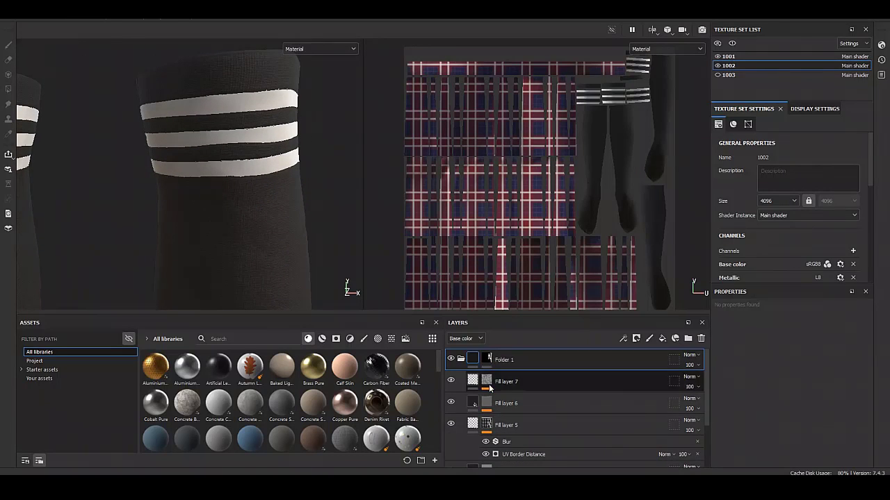
pyautogui.click(486, 359)
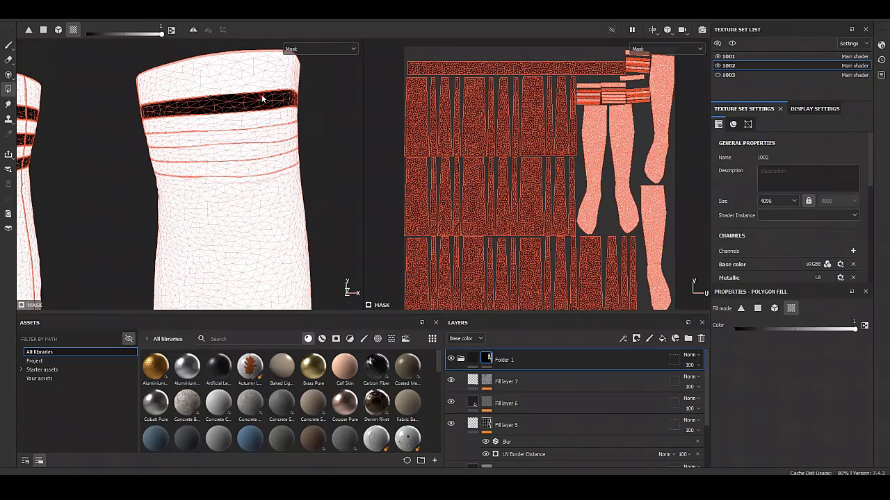
pyautogui.moveTo(262, 99)
pyautogui.keyDown('alt'); pyautogui.mouseDown()
pyautogui.moveTo(215, 127)
pyautogui.moveTo(119, 123)
pyautogui.mouseUp(); pyautogui.keyUp('alt')
pyautogui.keyDown('alt'); pyautogui.moveTo(134, 156); pyautogui.dragTo(187, 81); pyautogui.keyUp('alt')
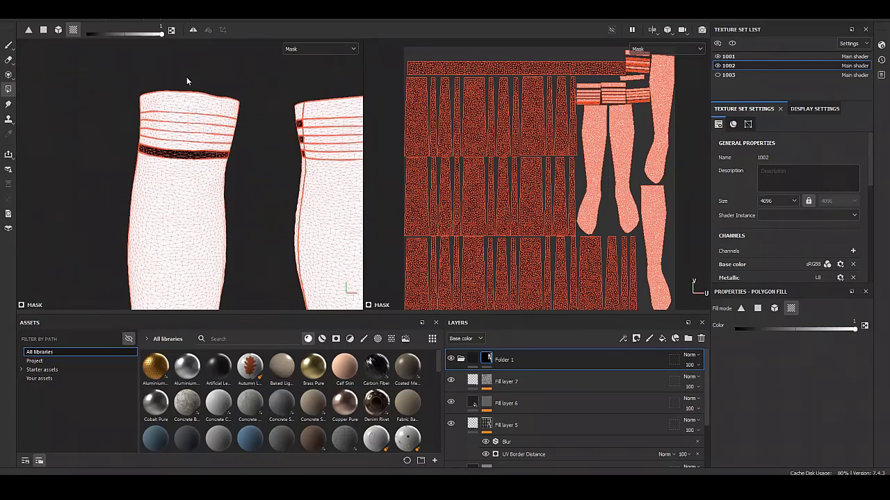
pyautogui.click(523, 381)
pyautogui.scroll(-1, 515, 417)
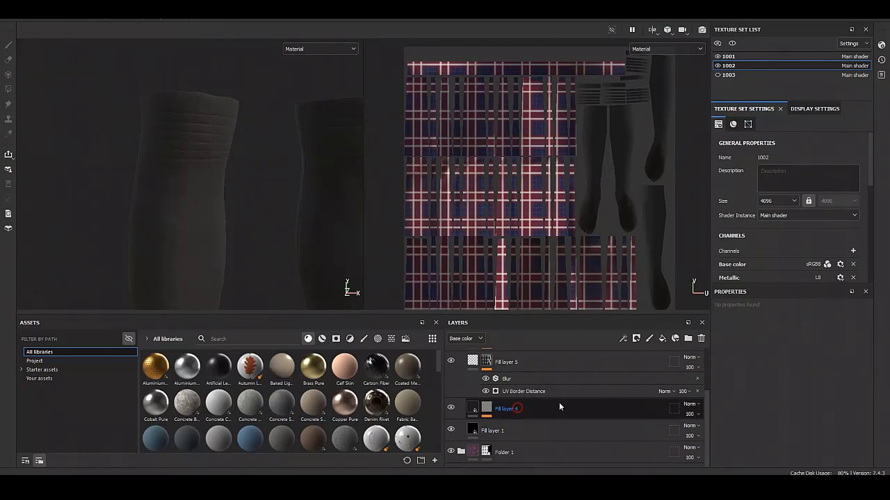
# - Give Fill layer 8 a black mask
pyautogui.rightClick(474, 403)
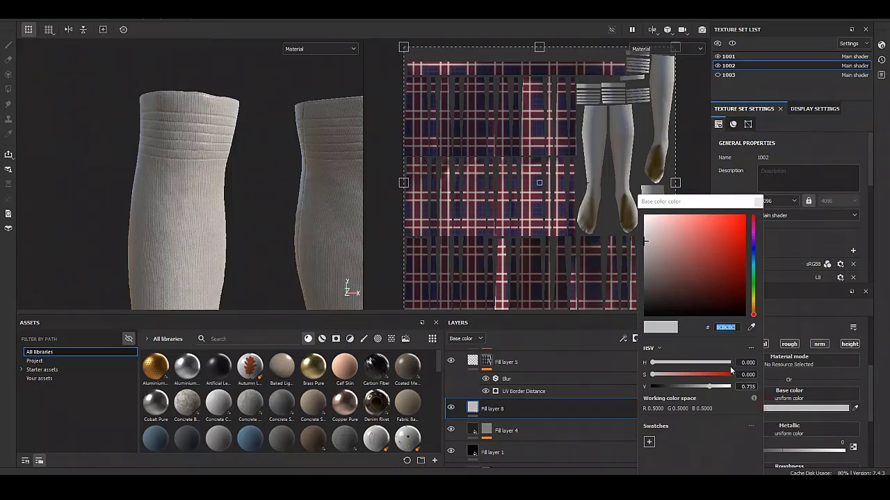
pyautogui.rightClick(479, 407)
pyautogui.click(513, 127)
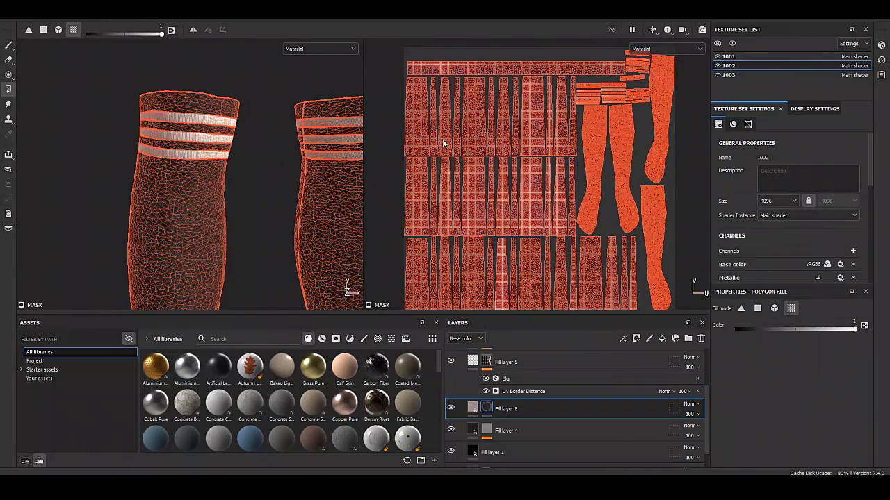
pyautogui.moveTo(198, 157)
pyautogui.keyDown('alt'); pyautogui.mouseDown()
pyautogui.moveTo(111, 127)
pyautogui.moveTo(122, 165)
pyautogui.mouseUp(); pyautogui.keyUp('alt')
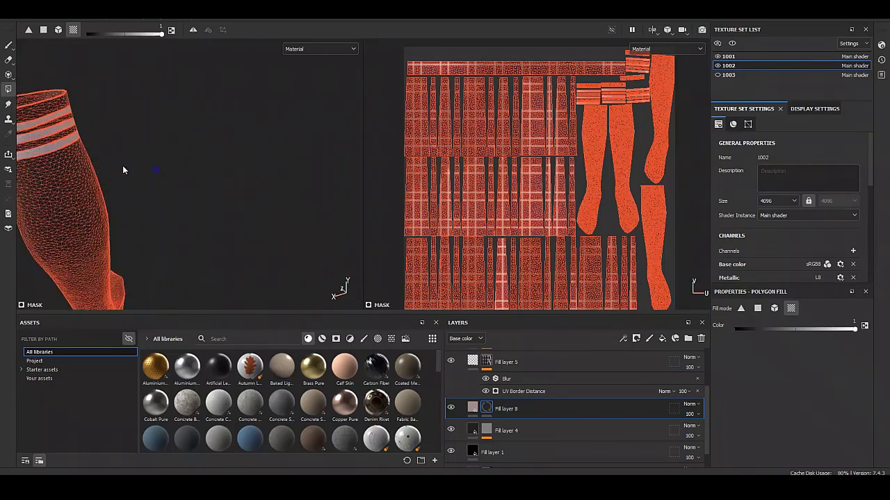
# - Set Fill layer 8's base colour to light grey for the cuff stripes
pyautogui.click(473, 409)
pyautogui.scroll(3, 222, 224)
pyautogui.moveTo(222, 224)
pyautogui.keyDown('alt'); pyautogui.mouseDown()
pyautogui.moveTo(302, 221)
pyautogui.moveTo(167, 195)
pyautogui.mouseUp(); pyautogui.keyUp('alt')
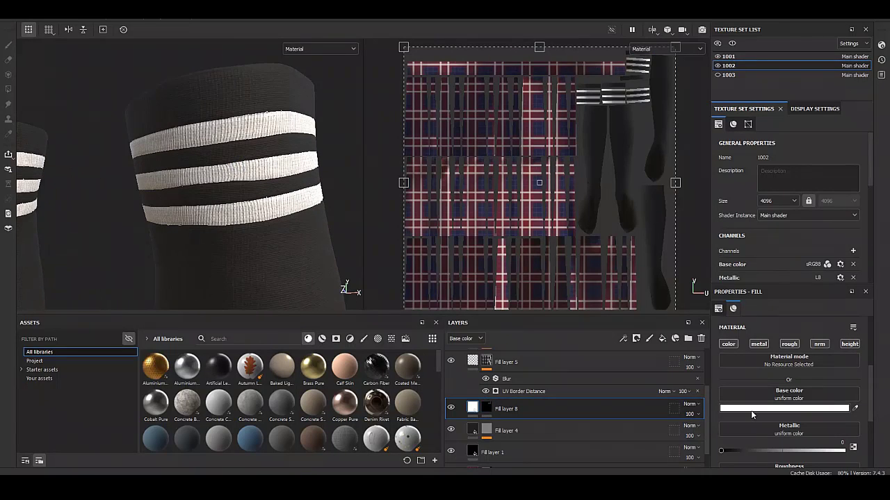
pyautogui.click(752, 409)
pyautogui.click(760, 225)
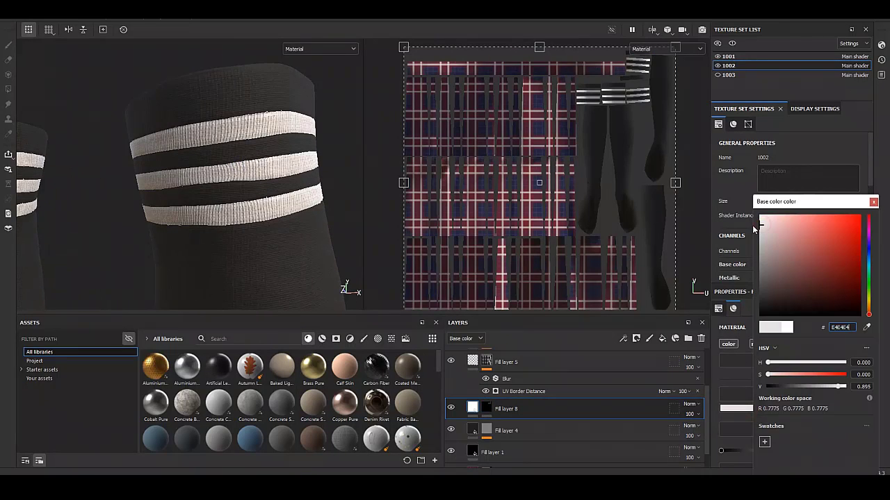
pyautogui.click(873, 202)
# - Zoom out, make texture set 1003 visible, select it and add Fill layer 1
pyautogui.scroll(-3, 209, 195)
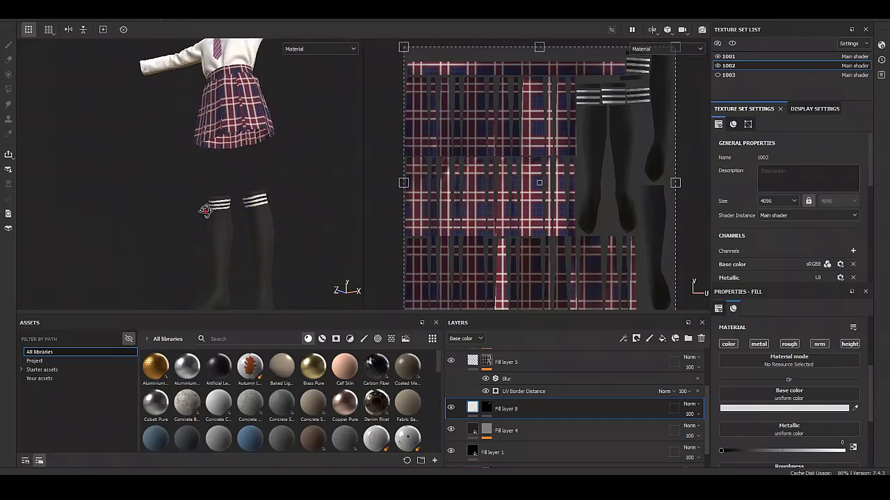
pyautogui.scroll(-2, 313, 201)
pyautogui.scroll(-1, 268, 206)
pyautogui.scroll(-1, 184, 206)
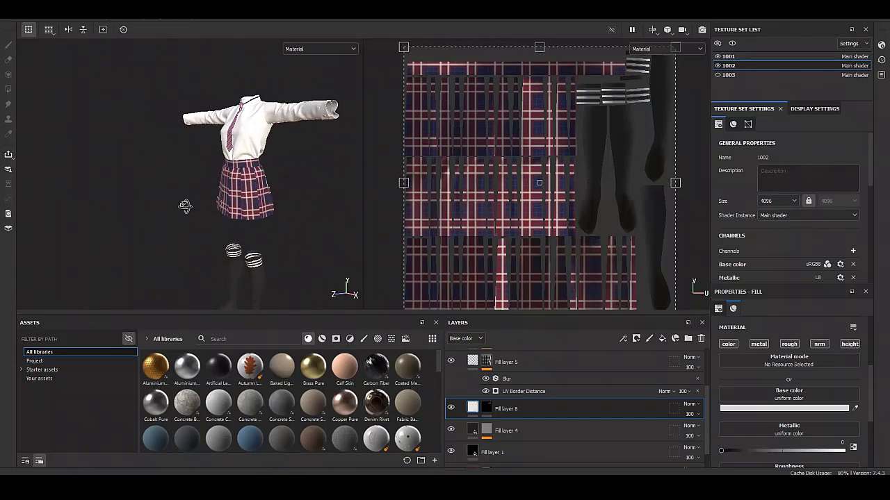
pyautogui.click(717, 75)
pyautogui.scroll(3, 227, 217)
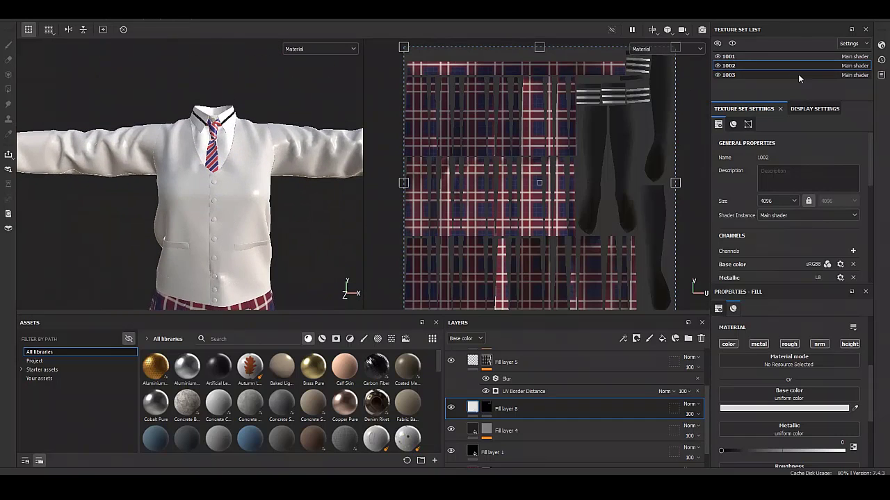
pyautogui.click(727, 74)
pyautogui.scroll(-2, 90, 189)
pyautogui.click(661, 339)
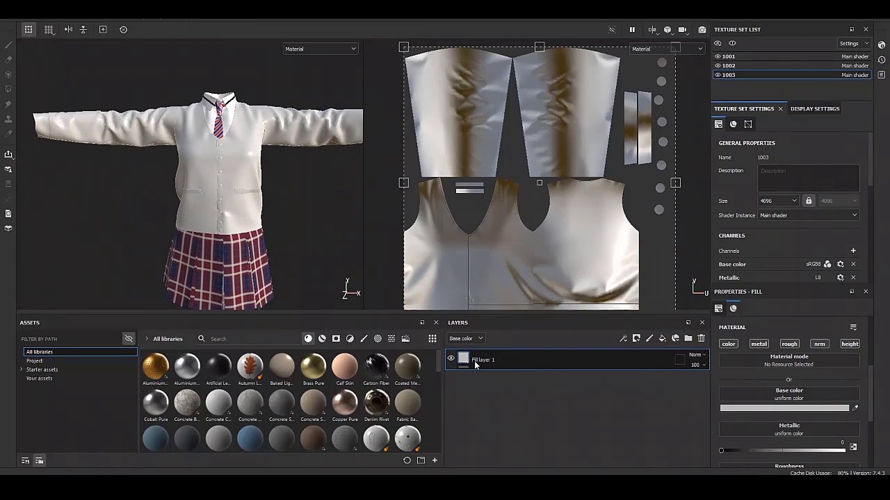
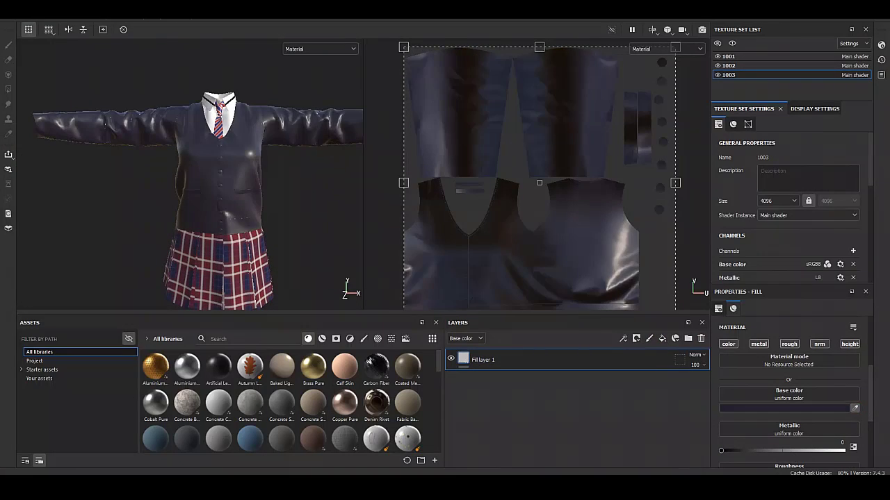
# - Sample the dark navy from the skirt plaid as the cardigan fill's base color
pyautogui.scroll(2, 214, 212)
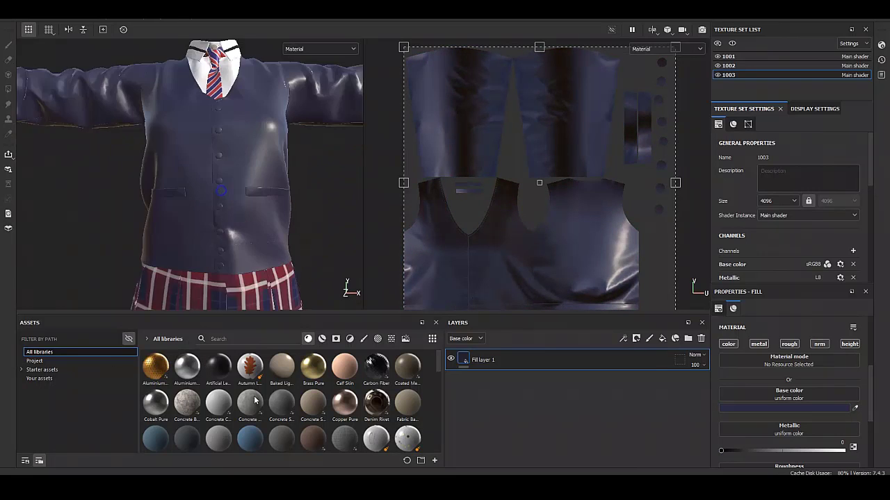
pyautogui.scroll(2, 229, 207)
pyautogui.scroll(2, 245, 228)
pyautogui.scroll(2, 239, 130)
pyautogui.click(854, 408)
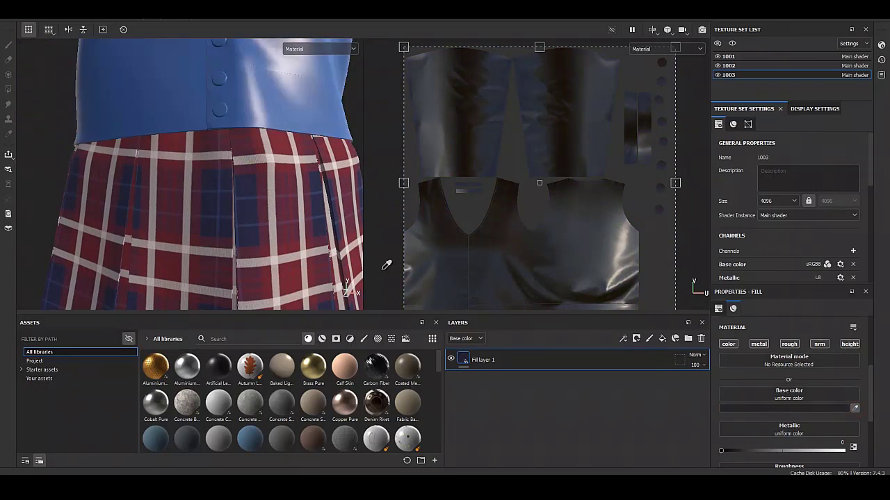
pyautogui.click(255, 170)
# - Raise the cardigan fill's roughness to about 0.88 for a matte finish
pyautogui.scroll(-4, 284, 235)
pyautogui.scroll(-3, 803, 412)
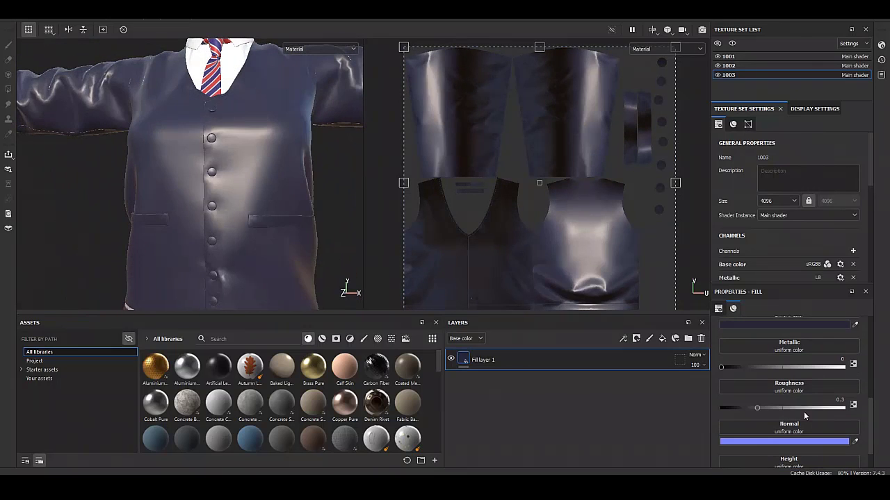
pyautogui.moveTo(804, 408); pyautogui.dragTo(820, 408)
pyautogui.scroll(-2, 238, 208)
pyautogui.scroll(-2, 238, 208)
pyautogui.moveTo(227, 223); pyautogui.dragTo(223, 192, button='middle')
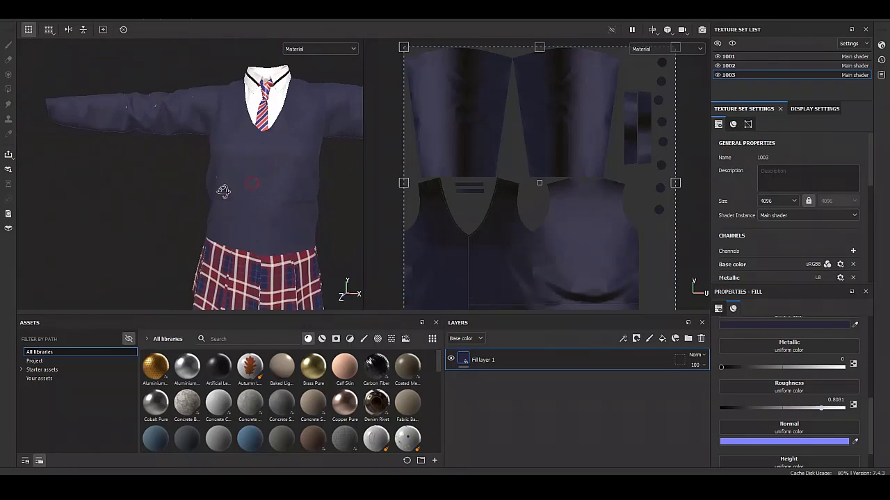
pyautogui.scroll(3, 222, 169)
pyautogui.scroll(2, 221, 169)
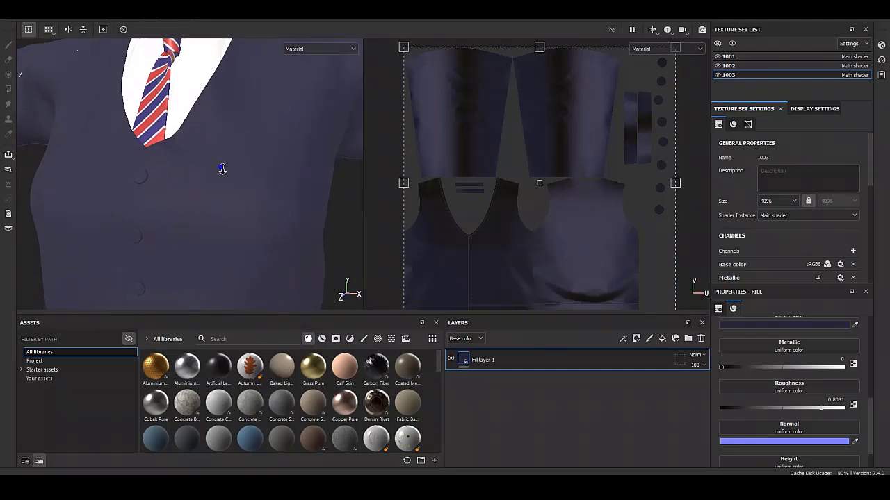
pyautogui.scroll(-1, 806, 417)
pyautogui.scroll(1, 825, 413)
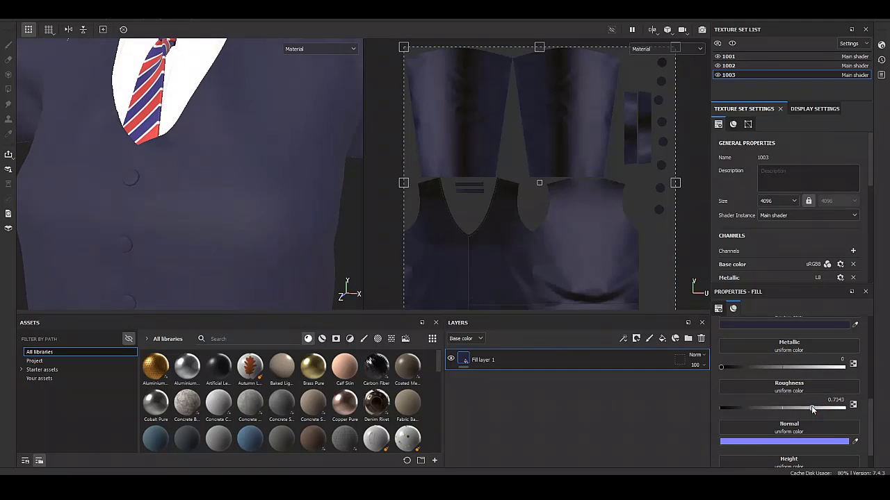
pyautogui.moveTo(831, 409); pyautogui.dragTo(832, 409)
pyautogui.scroll(2, 827, 403)
# - Shift the cardigan base color to a dark muted plum (HSV 0.794, 0.362, 0.184)
pyautogui.click(785, 381)
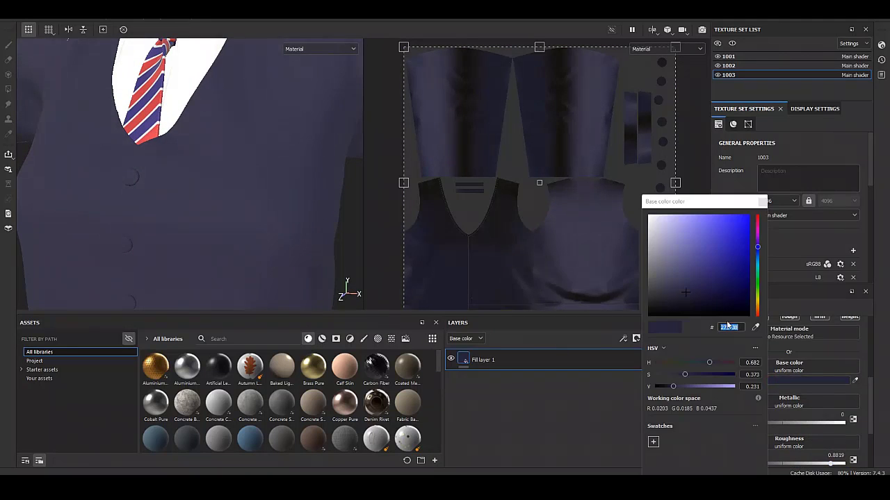
pyautogui.click(704, 292)
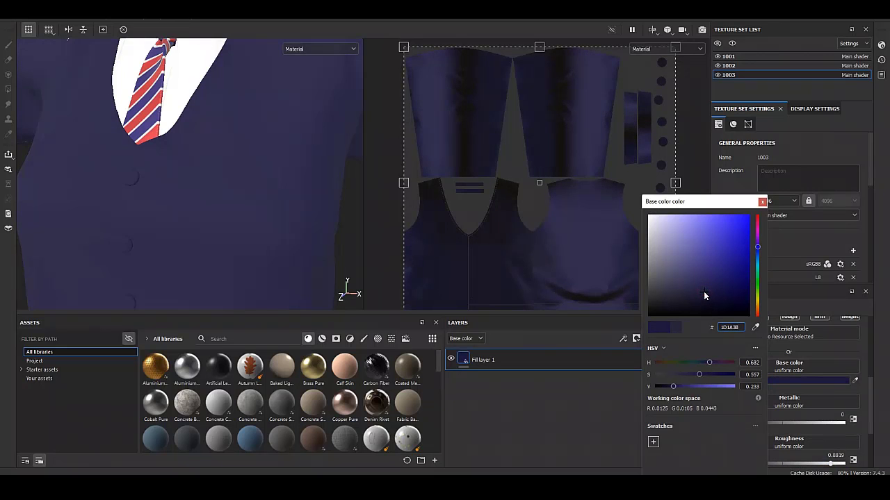
pyautogui.scroll(-3, 191, 209)
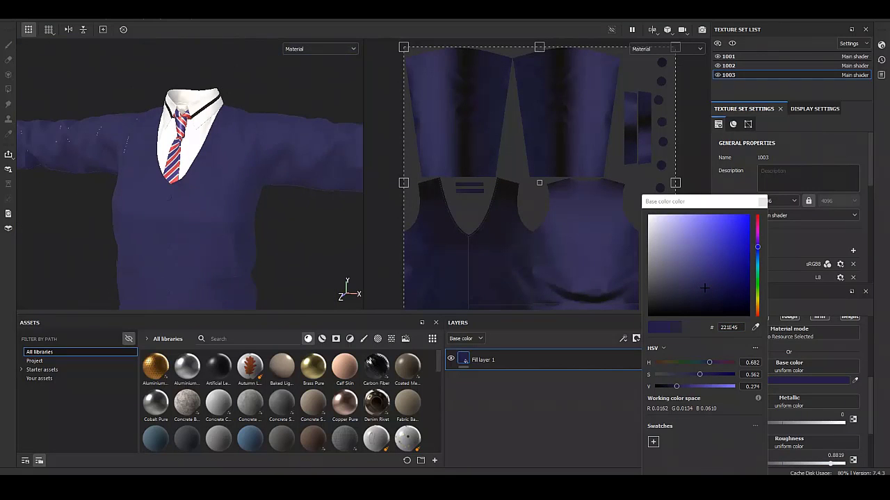
pyautogui.hotkey('alt', 'Tab')
pyautogui.moveTo(456, 103)
pyautogui.mouseDown()
pyautogui.moveTo(745, 79)
pyautogui.moveTo(81, 68)
pyautogui.mouseUp()
pyautogui.click(755, 327)
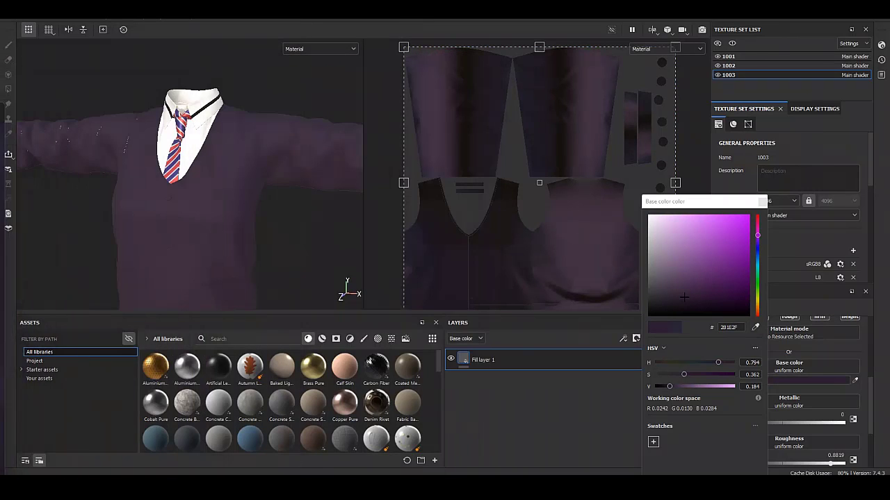
# - Shrink the Painter window and show the zoomed cardigan reference photo beside it
pyautogui.scroll(-3, 159, 224)
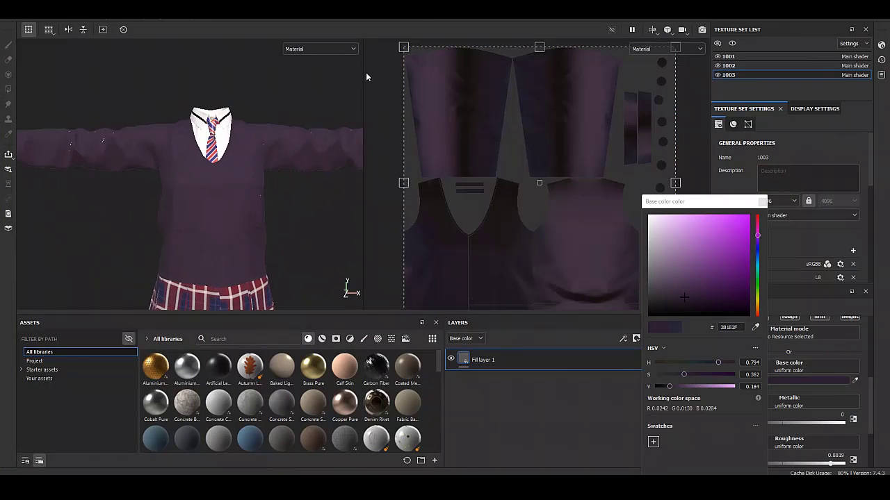
pyautogui.moveTo(480, 7); pyautogui.dragTo(487, 44)
pyautogui.hotkey('alt', 'Tab')
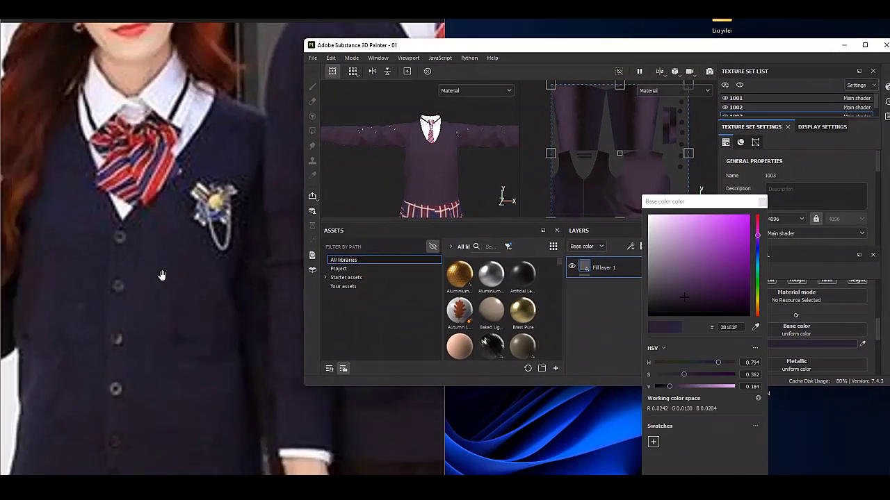
# - Sample the navy from the reference photo's cardigan and return Painter to full screen
pyautogui.scroll(2, 180, 192)
pyautogui.click(220, 201)
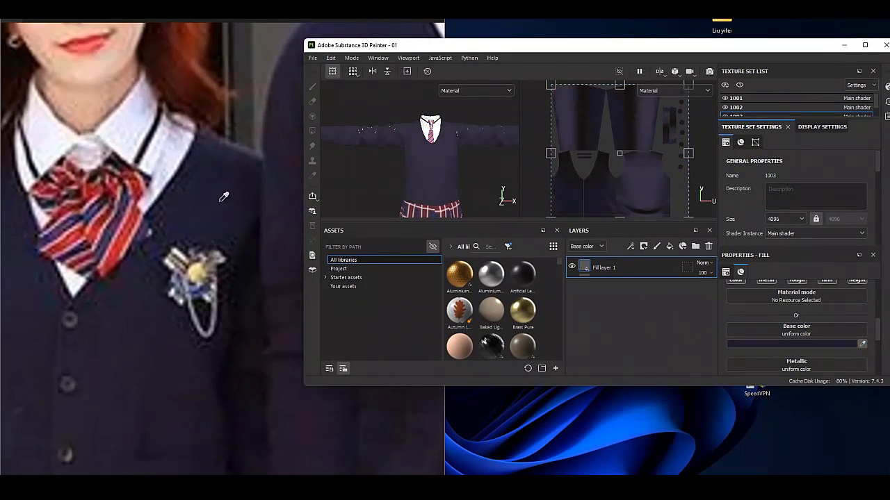
pyautogui.click(864, 44)
pyautogui.scroll(2, 243, 264)
pyautogui.moveTo(242, 265); pyautogui.dragTo(199, 74, button='middle')
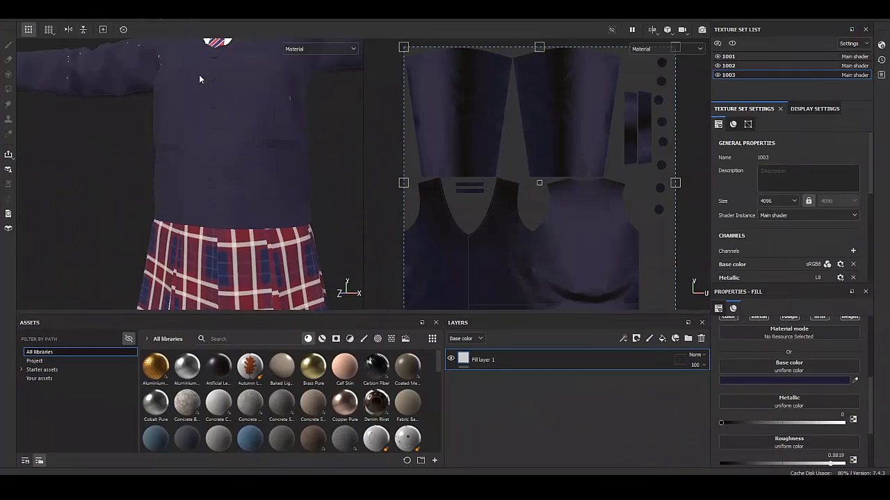
pyautogui.scroll(2, 225, 135)
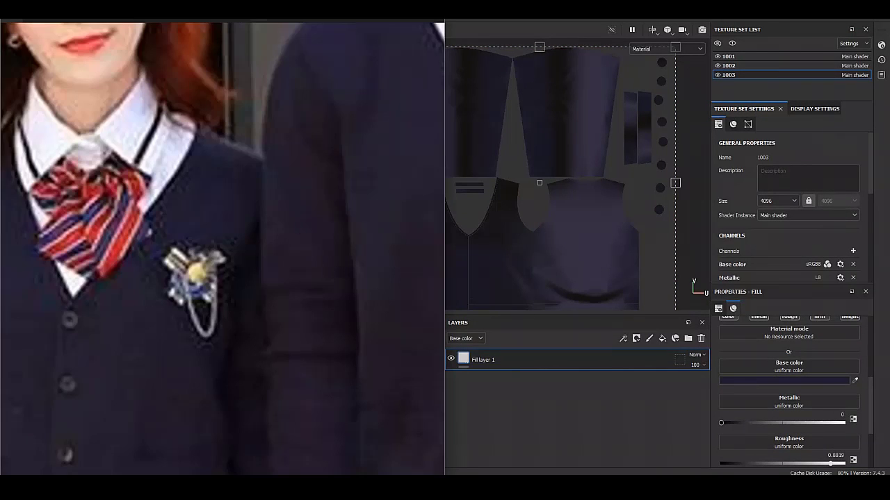
pyautogui.scroll(2, 253, 228)
pyautogui.scroll(3, 206, 202)
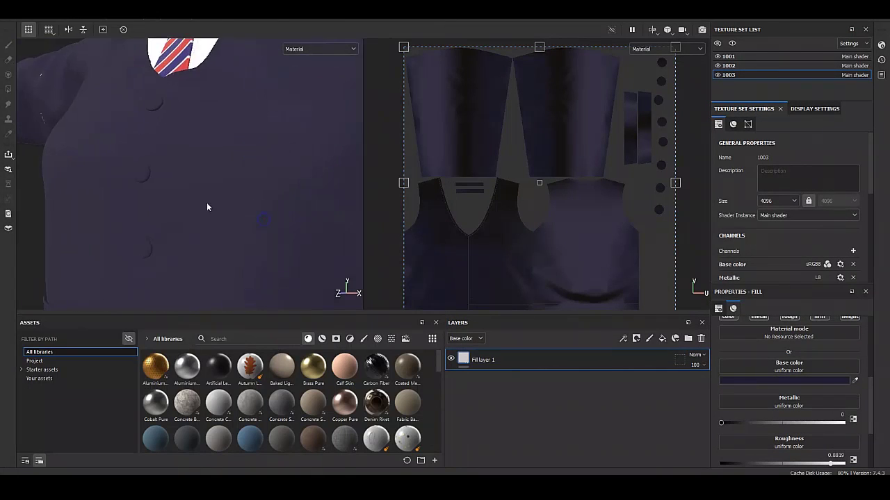
# - Fine-tune the cardigan base color to 241E3A and add a second fill layer
pyautogui.click(825, 380)
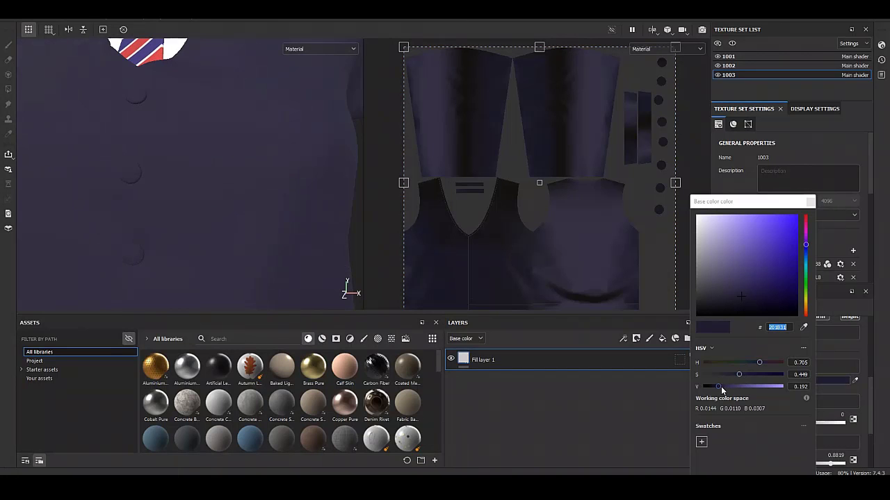
pyautogui.scroll(-3, 209, 174)
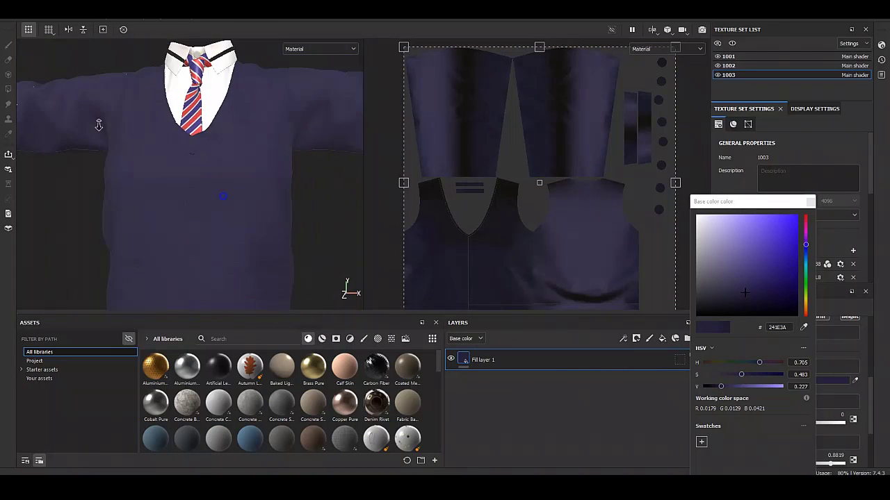
pyautogui.scroll(-2, 222, 178)
pyautogui.keyDown('alt'); pyautogui.moveTo(239, 177); pyautogui.dragTo(172, 174); pyautogui.keyUp('alt')
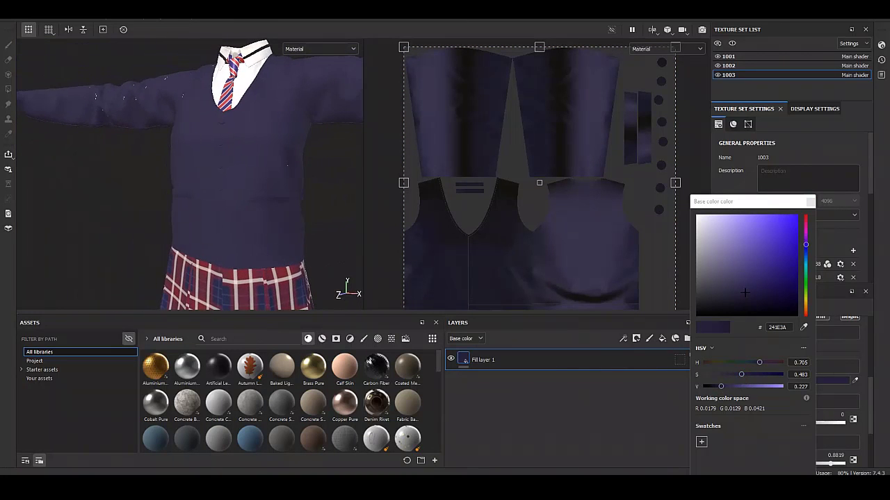
pyautogui.scroll(2, 240, 208)
pyautogui.scroll(1, 240, 209)
pyautogui.click(661, 339)
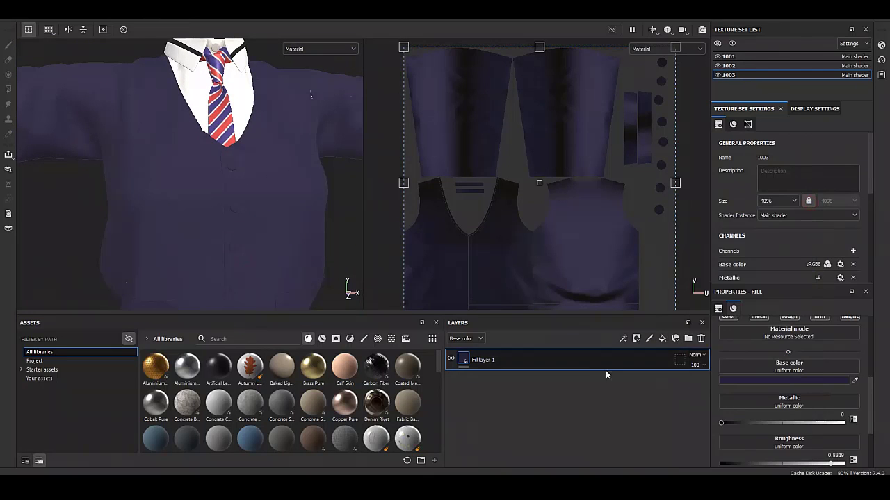
pyautogui.rightClick(463, 365)
# - Try a polygon-fill mask on Fill layer 2, then delete the layer
pyautogui.click(522, 87)
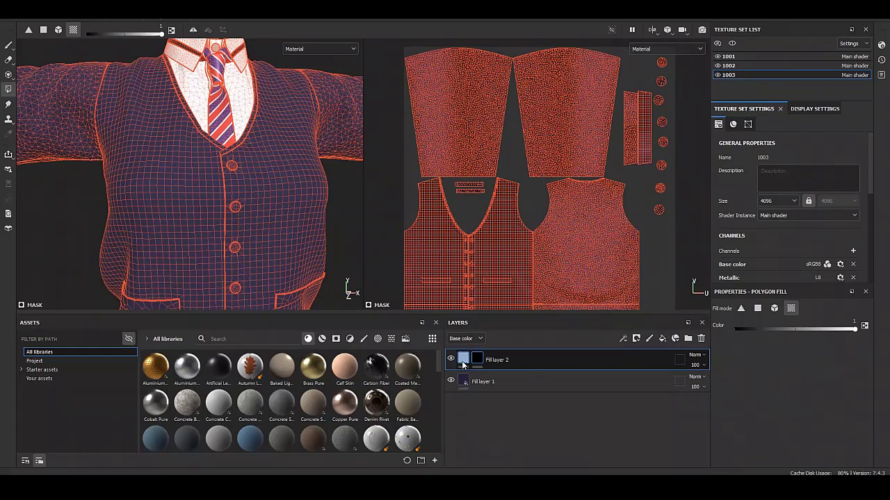
pyautogui.scroll(-3, 253, 196)
pyautogui.keyDown('alt'); pyautogui.moveTo(252, 197); pyautogui.dragTo(123, 156); pyautogui.keyUp('alt')
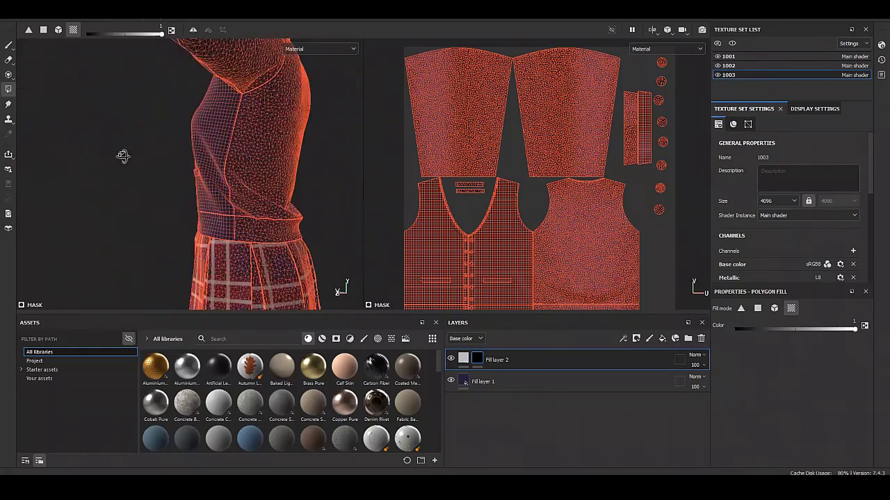
pyautogui.click(461, 358)
pyautogui.moveTo(250, 210)
pyautogui.keyDown('alt'); pyautogui.mouseDown()
pyautogui.moveTo(294, 201)
pyautogui.moveTo(297, 230)
pyautogui.moveTo(309, 222)
pyautogui.mouseUp(); pyautogui.keyUp('alt')
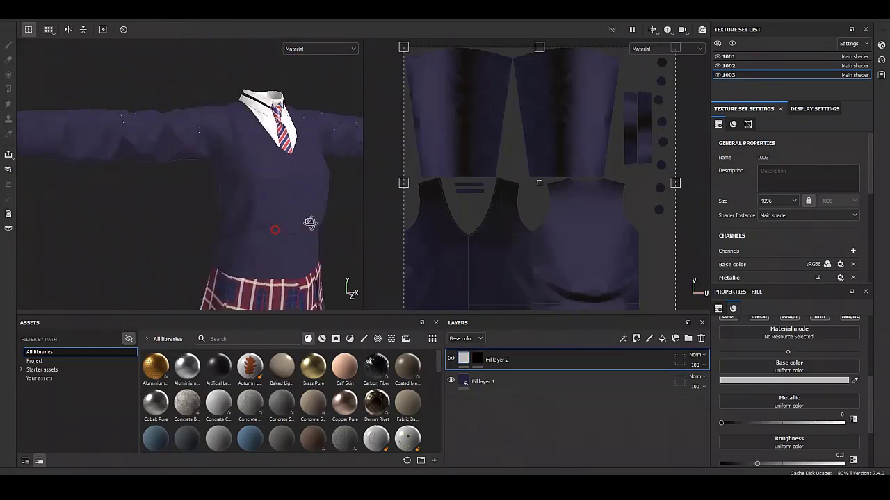
pyautogui.click(701, 338)
pyautogui.moveTo(197, 207)
pyautogui.keyDown('alt'); pyautogui.mouseDown()
pyautogui.moveTo(266, 235)
pyautogui.moveTo(419, 225)
pyautogui.moveTo(163, 225)
pyautogui.moveTo(213, 203)
pyautogui.moveTo(151, 211)
pyautogui.moveTo(246, 149)
pyautogui.mouseUp(); pyautogui.keyUp('alt')
pyautogui.scroll(2, 246, 149)
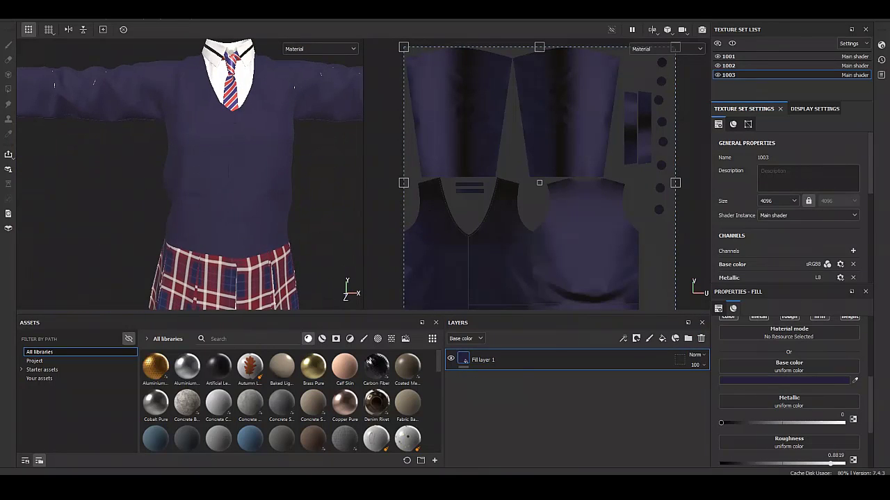
# - Drag 11_zDepth, 11_ao, 11_alpha and 11_normals from Explorer into Painter
pyautogui.hotkey('alt', 'Tab')
pyautogui.click(336, 302)
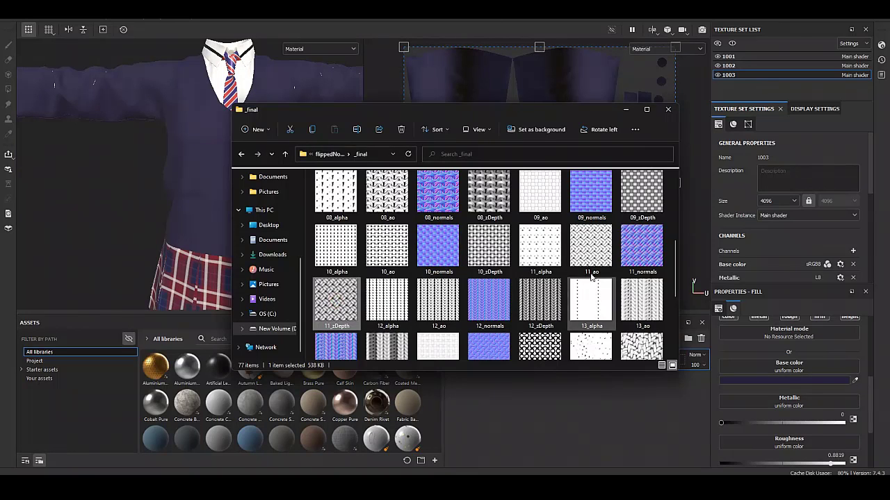
pyautogui.keyDown('ctrl'); pyautogui.click(591, 247); pyautogui.keyUp('ctrl')
pyautogui.keyDown('ctrl'); pyautogui.click(543, 249); pyautogui.keyUp('ctrl')
pyautogui.keyDown('ctrl'); pyautogui.click(647, 252); pyautogui.keyUp('ctrl')
pyautogui.moveTo(647, 251)
pyautogui.mouseDown()
pyautogui.moveTo(470, 292)
pyautogui.moveTo(384, 187)
pyautogui.mouseUp()
# - Import the four 11_ knit textures into the project
pyautogui.click(561, 354)
pyautogui.click(553, 374)
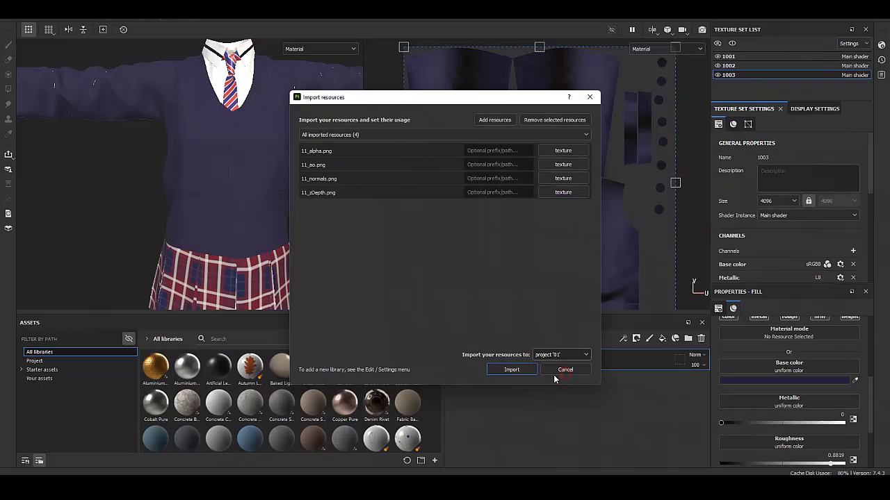
pyautogui.click(512, 369)
# - Add a height-only fill layer using the 11_zDepth knit texture
pyautogui.click(662, 338)
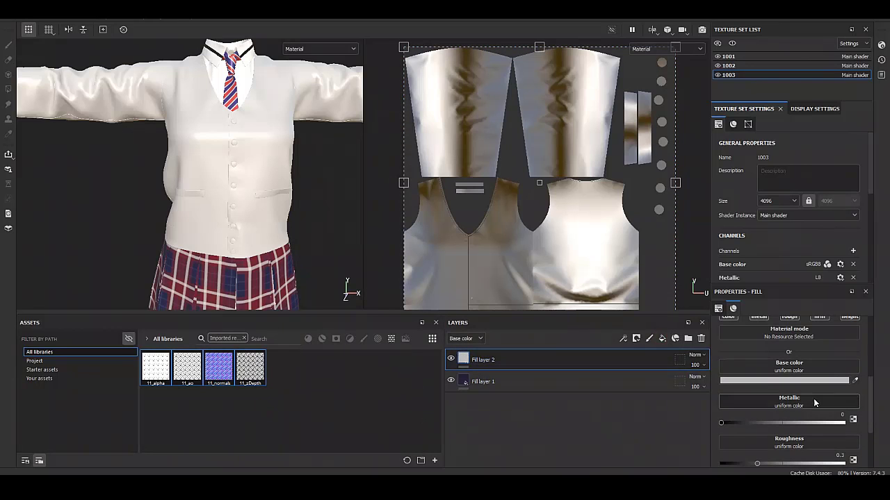
pyautogui.click(729, 368)
pyautogui.click(758, 368)
pyautogui.click(789, 368)
pyautogui.click(820, 368)
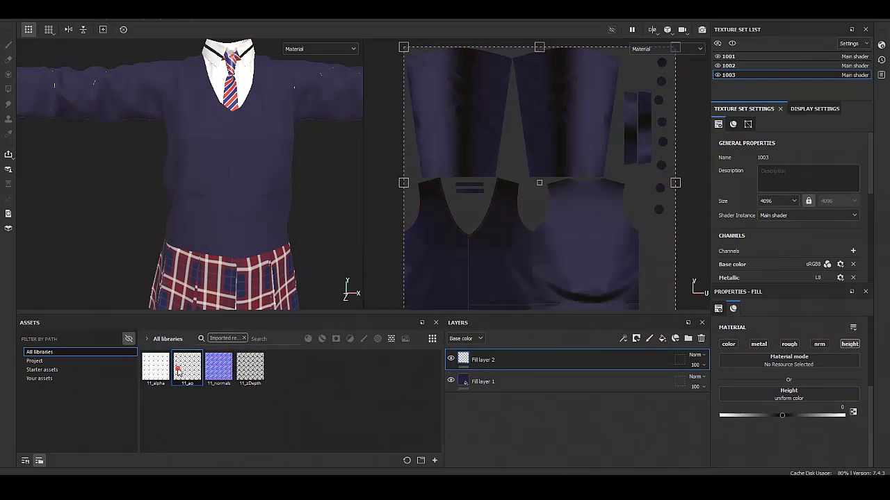
pyautogui.moveTo(758, 399); pyautogui.dragTo(761, 402)
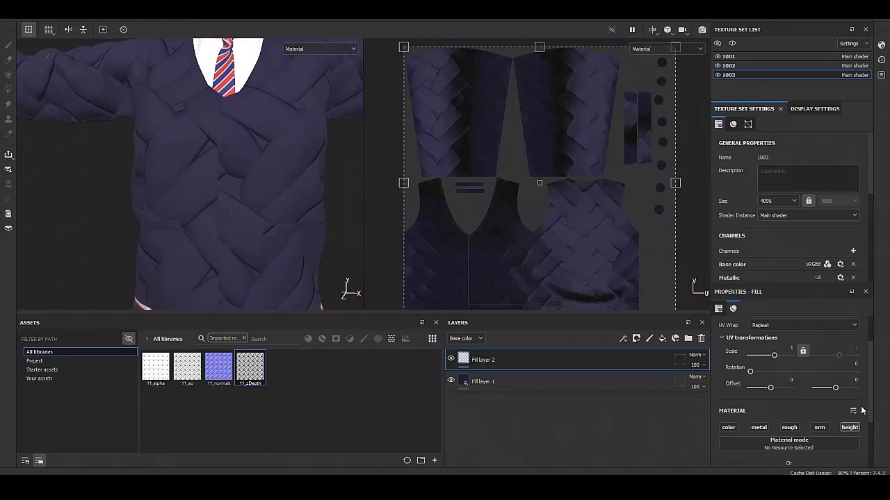
# - Raise the knit pattern's UV tiling scale through 50 and 70 to 100
pyautogui.moveTo(750, 355); pyautogui.dragTo(781, 356)
pyautogui.scroll(5, 280, 276)
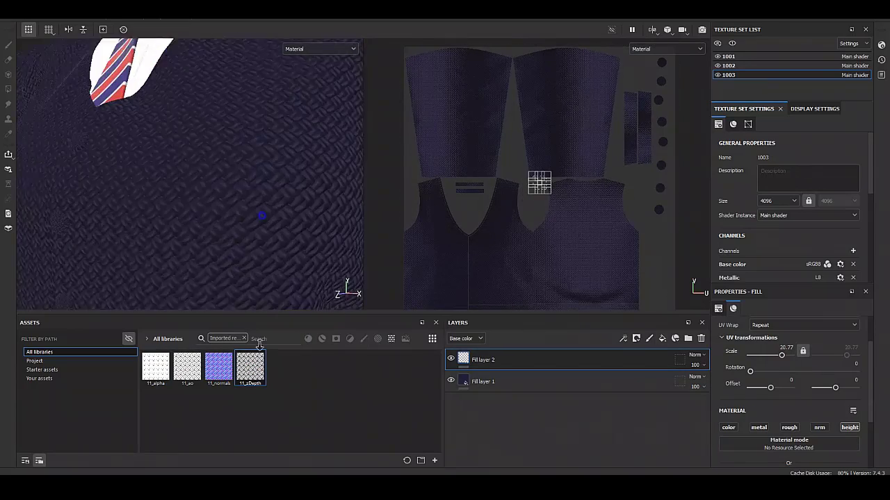
pyautogui.moveTo(258, 215)
pyautogui.keyDown('alt'); pyautogui.mouseDown()
pyautogui.moveTo(222, 238)
pyautogui.moveTo(286, 227)
pyautogui.mouseUp(); pyautogui.keyUp('alt')
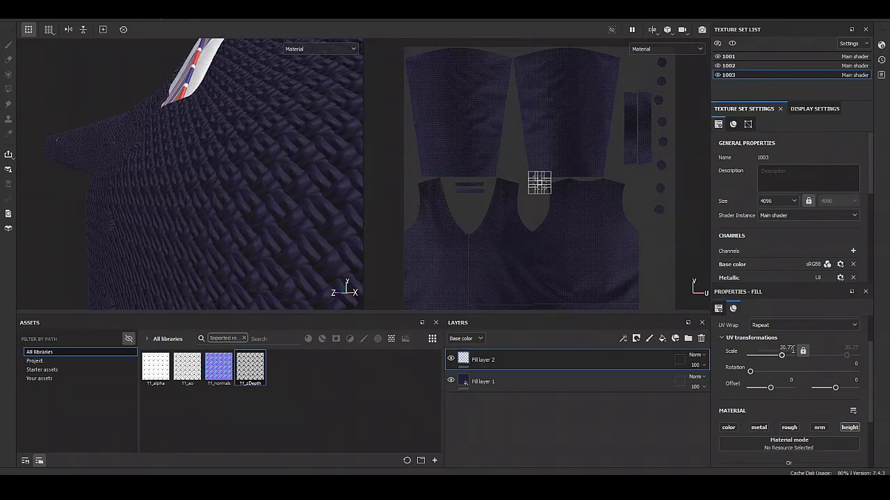
pyautogui.write('50')
pyautogui.press('Return')
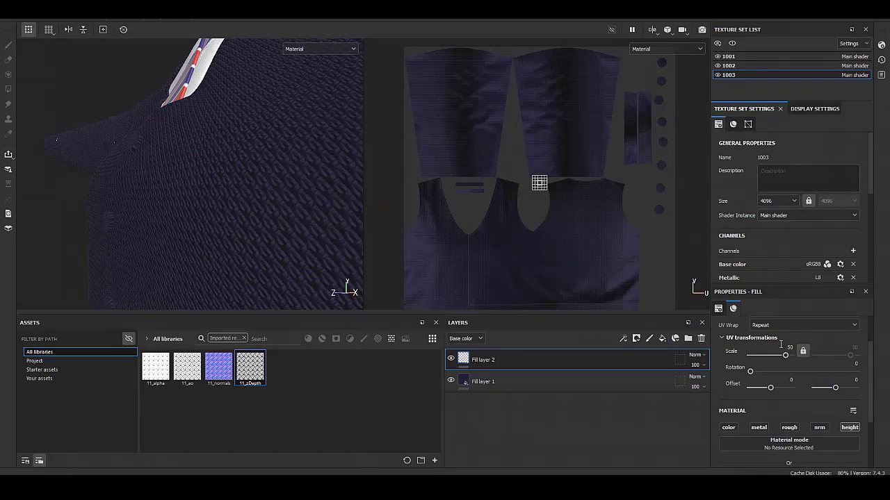
pyautogui.write('70')
pyautogui.press('Return')
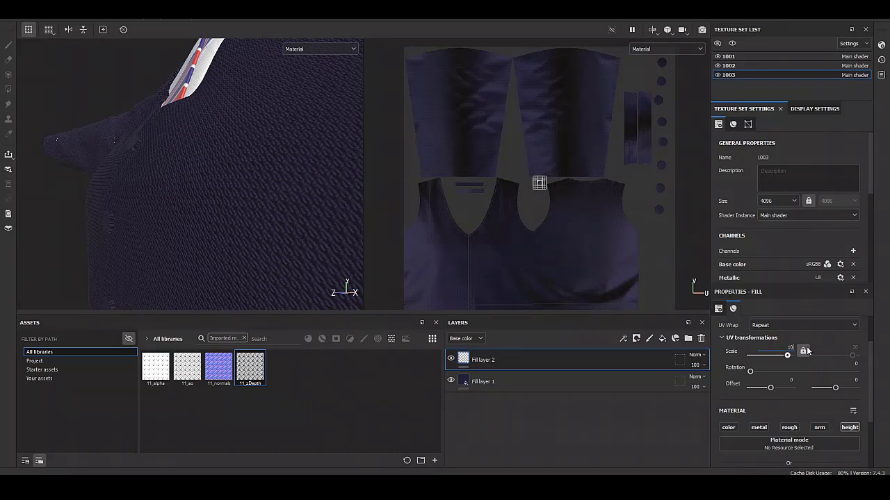
pyautogui.write('0')
pyautogui.press('Return')
pyautogui.moveTo(346, 258)
pyautogui.keyDown('alt'); pyautogui.mouseDown()
pyautogui.moveTo(303, 241)
pyautogui.moveTo(233, 146)
pyautogui.moveTo(253, 226)
pyautogui.mouseUp(); pyautogui.keyUp('alt')
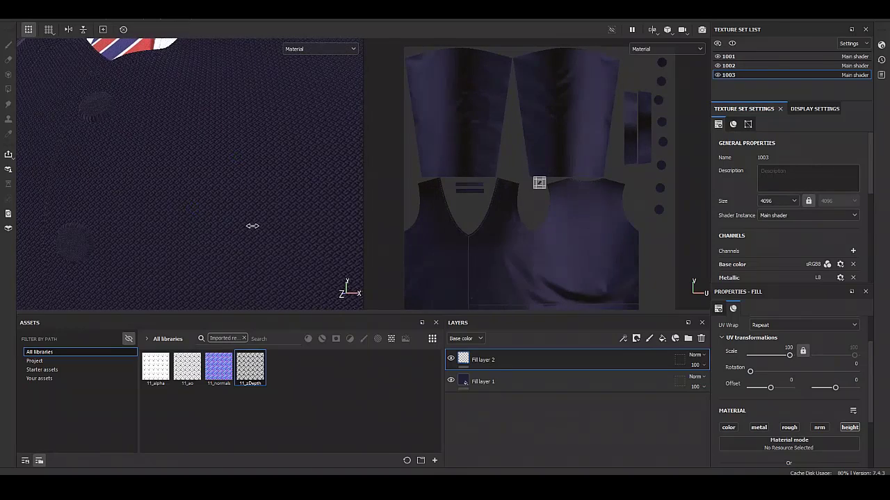
pyautogui.scroll(3, 229, 237)
pyautogui.click(465, 339)
# - In the Height channel, lower Fill layer 2's opacity from 15 down to 4
pyautogui.click(462, 387)
pyautogui.click(695, 364)
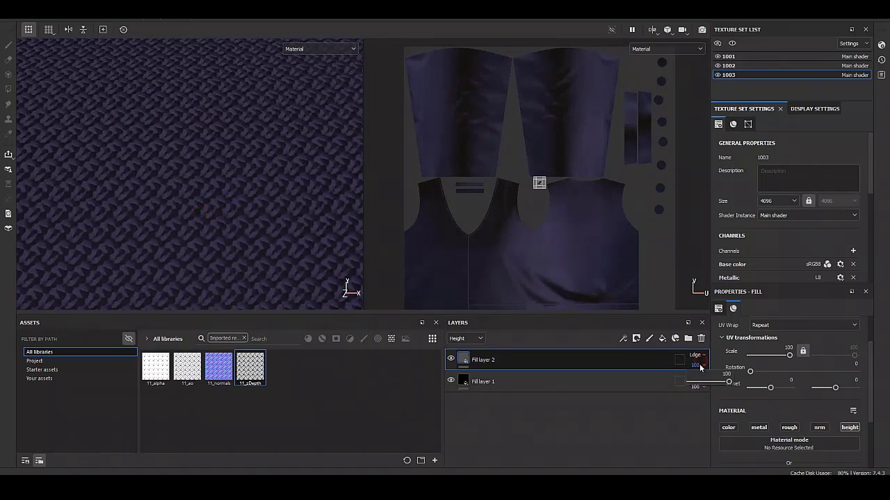
pyautogui.write('15')
pyautogui.press('Return')
pyautogui.moveTo(696, 382); pyautogui.dragTo(692, 383)
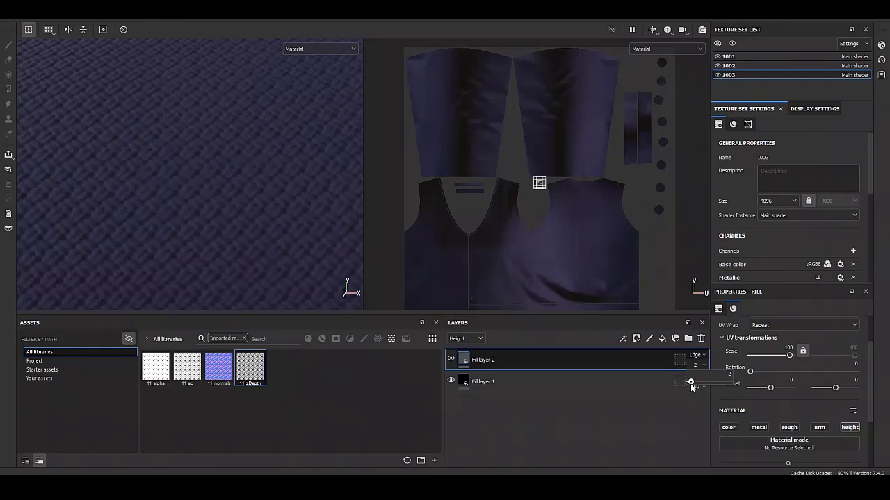
pyautogui.scroll(-3, 207, 180)
pyautogui.scroll(3, 157, 166)
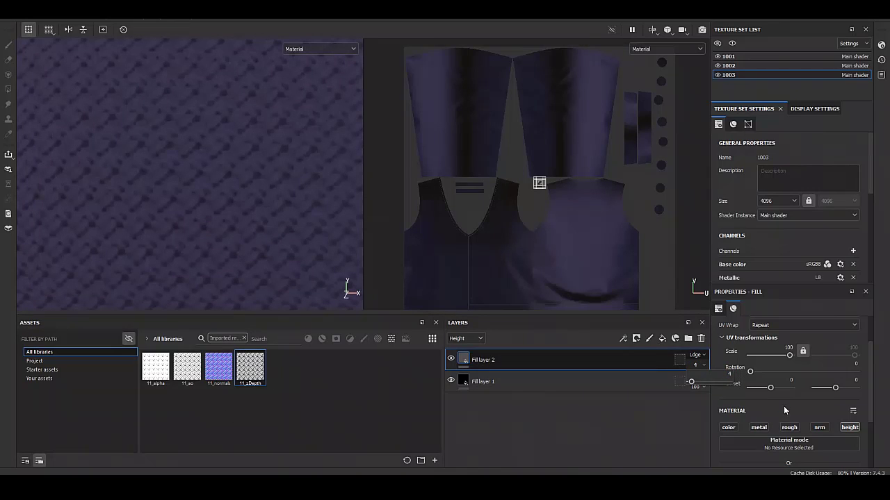
pyautogui.scroll(-1, 764, 409)
# - Use 11_ao as Fill layer 2's base color and set its blend mode to Multiply
pyautogui.click(727, 400)
pyautogui.scroll(-1, 731, 403)
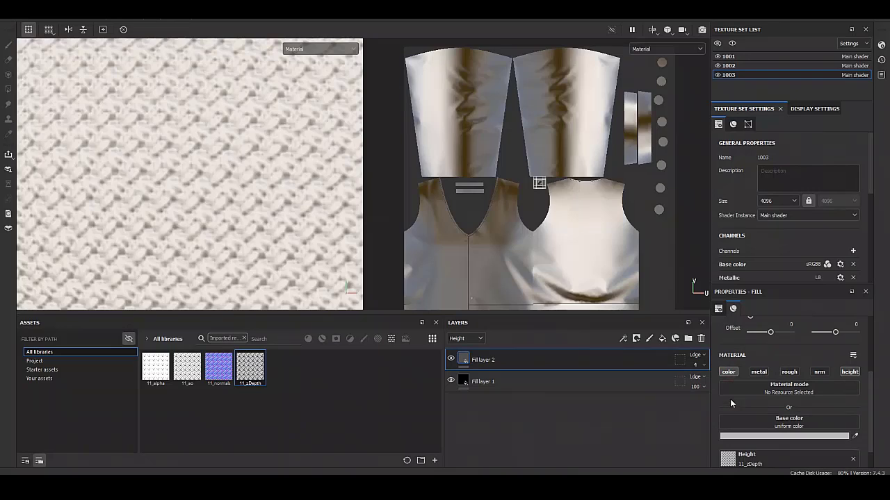
pyautogui.moveTo(661, 447); pyautogui.dragTo(764, 421)
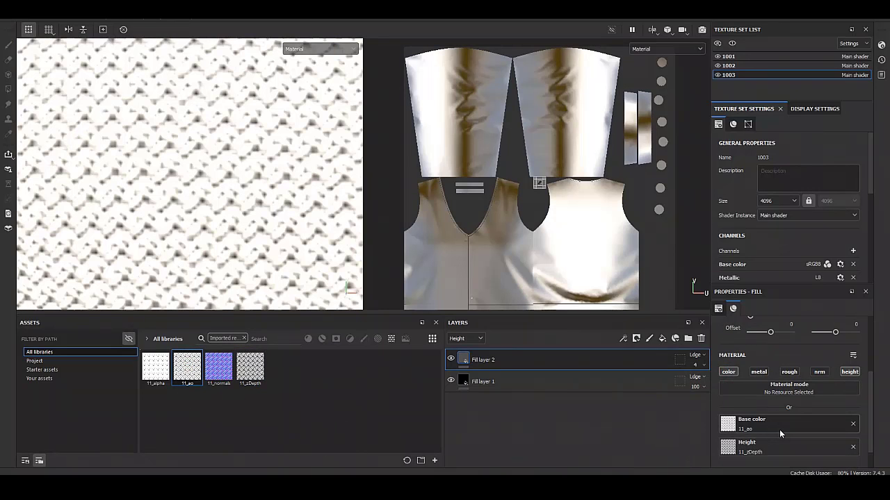
pyautogui.click(465, 338)
pyautogui.click(464, 349)
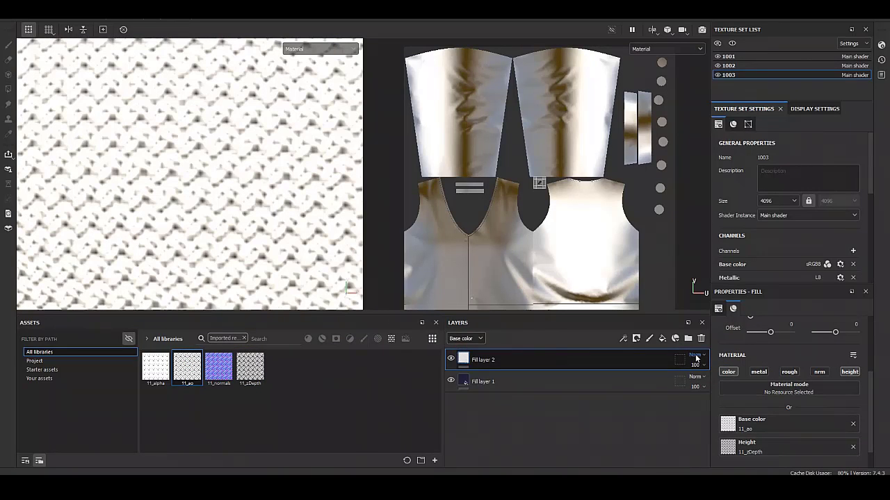
pyautogui.click(696, 359)
pyautogui.click(698, 112)
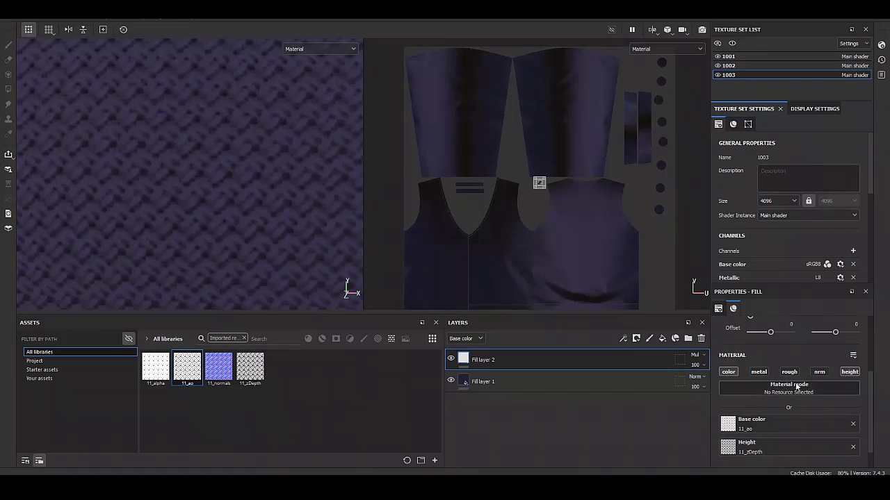
# - Try the 11_normals map in Fill layer 2's normal channel, then undo it
pyautogui.click(819, 372)
pyautogui.moveTo(763, 416); pyautogui.dragTo(763, 413)
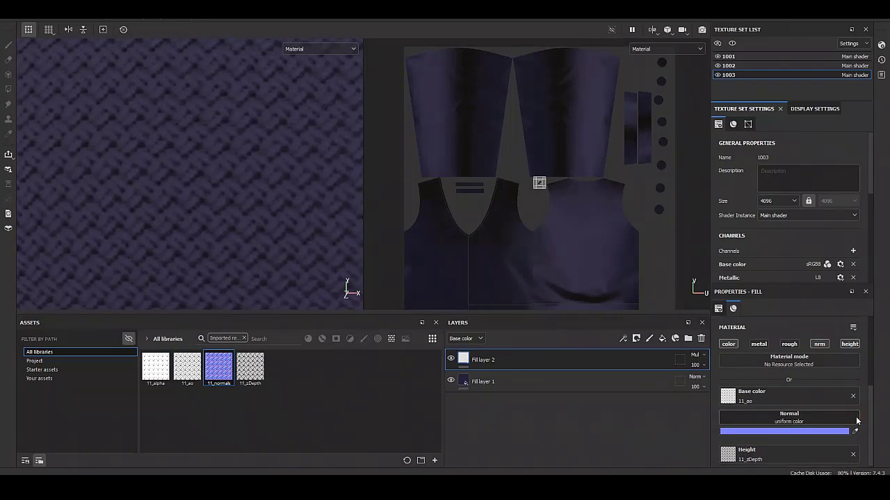
pyautogui.scroll(-3, 139, 166)
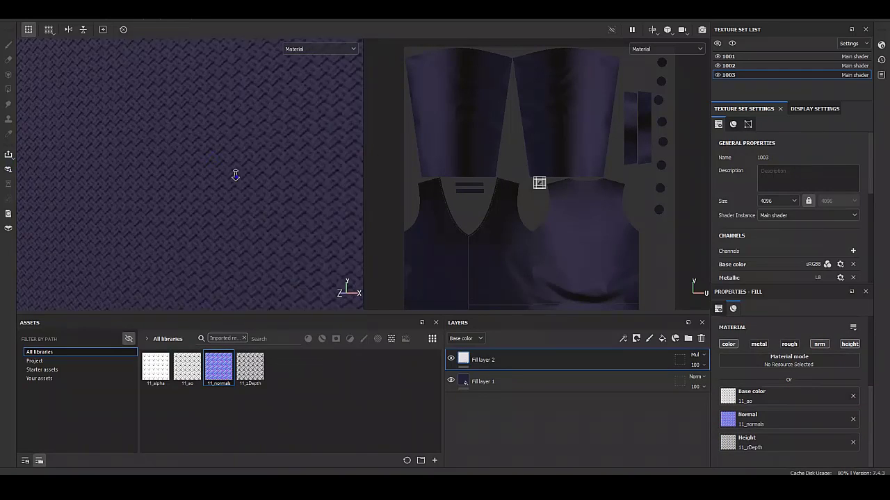
pyautogui.moveTo(235, 175)
pyautogui.keyDown('alt'); pyautogui.mouseDown()
pyautogui.moveTo(189, 211)
pyautogui.moveTo(139, 215)
pyautogui.mouseUp(); pyautogui.keyUp('alt')
pyautogui.hotkey('ctrl', 'z')
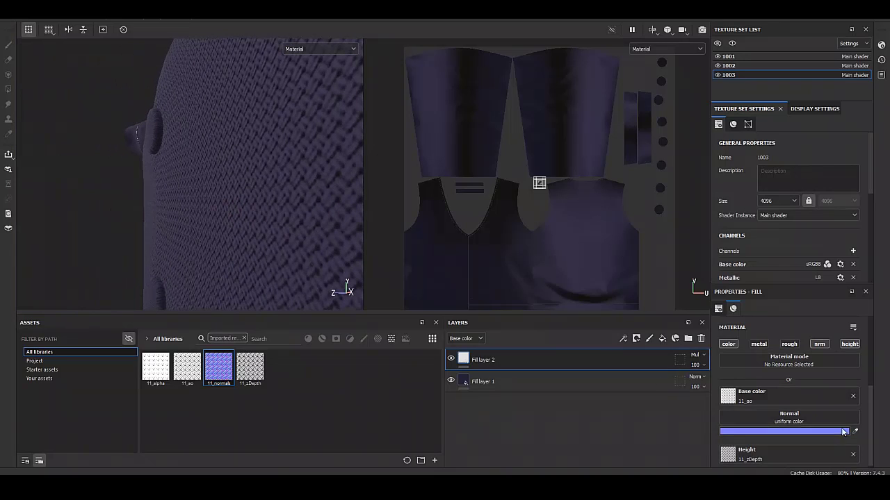
pyautogui.scroll(3, 164, 167)
pyautogui.scroll(-5, 104, 139)
pyautogui.scroll(3, 188, 159)
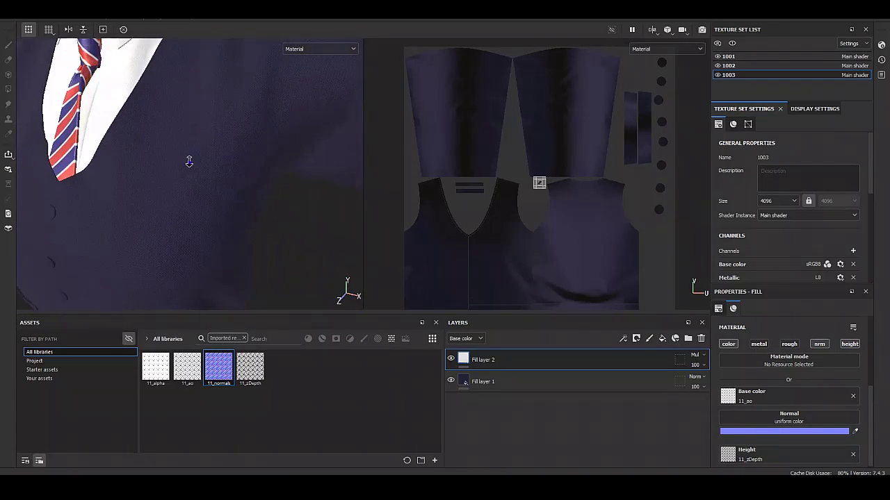
pyautogui.scroll(3, 191, 208)
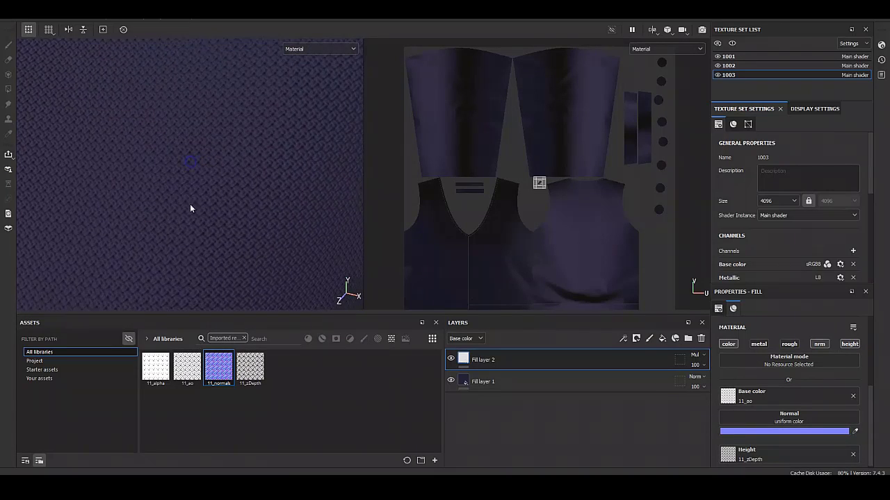
# - Select Fill layer 1 and inspect the vest's knit fabric up close
pyautogui.click(520, 382)
pyautogui.scroll(-3, 51, 201)
pyautogui.keyDown('alt'); pyautogui.moveTo(51, 202); pyautogui.dragTo(244, 218); pyautogui.keyUp('alt')
pyautogui.scroll(3, 258, 149)
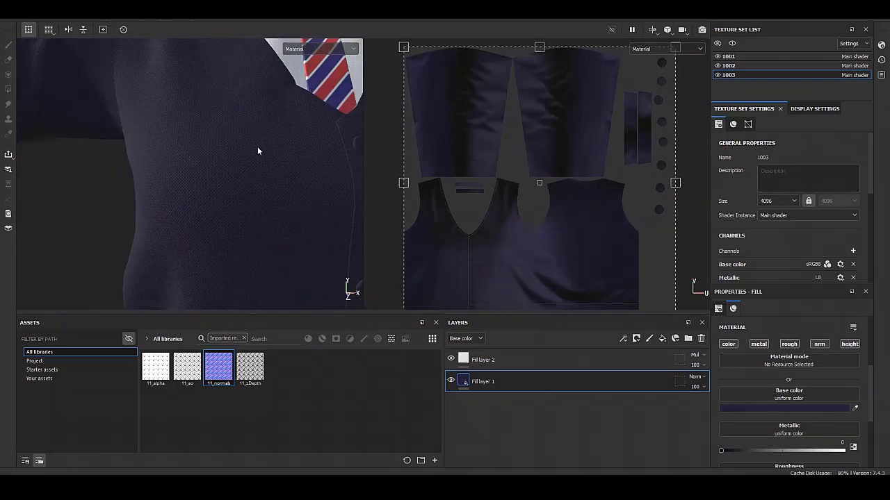
pyautogui.moveTo(258, 148)
pyautogui.keyDown('alt'); pyautogui.mouseDown()
pyautogui.moveTo(229, 205)
pyautogui.moveTo(250, 210)
pyautogui.mouseUp(); pyautogui.keyUp('alt')
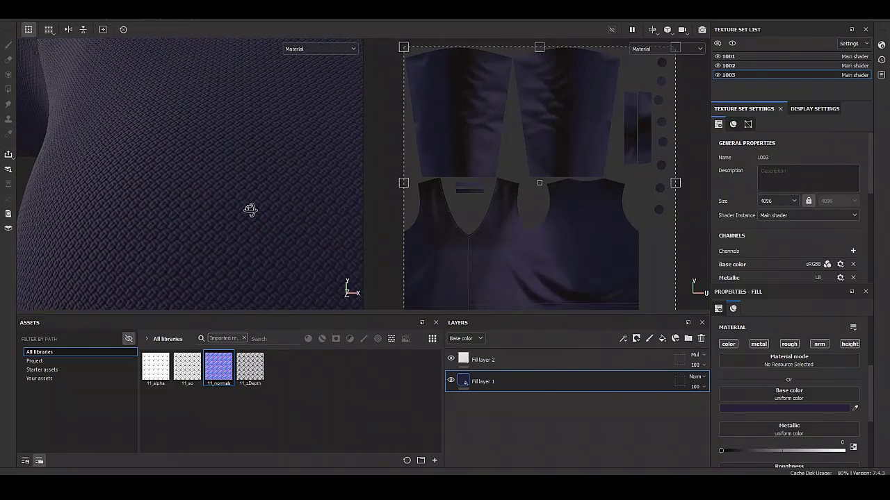
# - Add a Warp filter to Fill layer 1, raise intensity, randomize seed, then delete it
pyautogui.rightClick(494, 382)
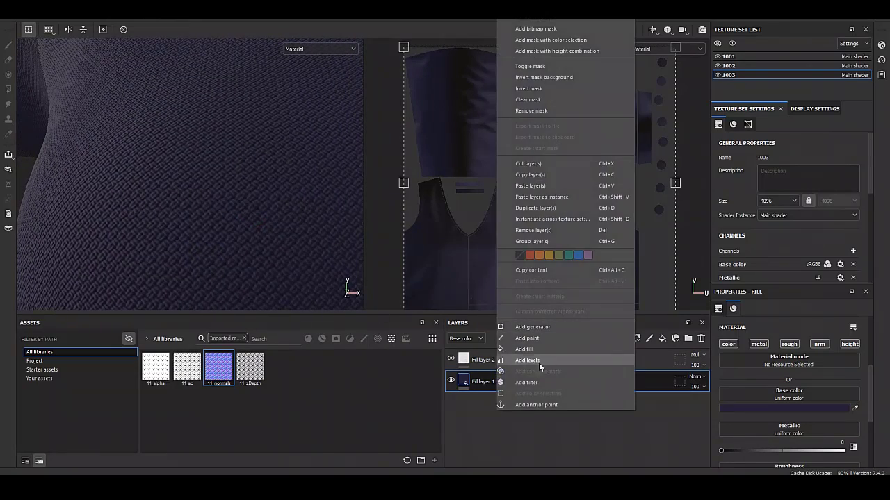
pyautogui.click(542, 382)
pyautogui.click(791, 339)
pyautogui.scroll(-2, 820, 407)
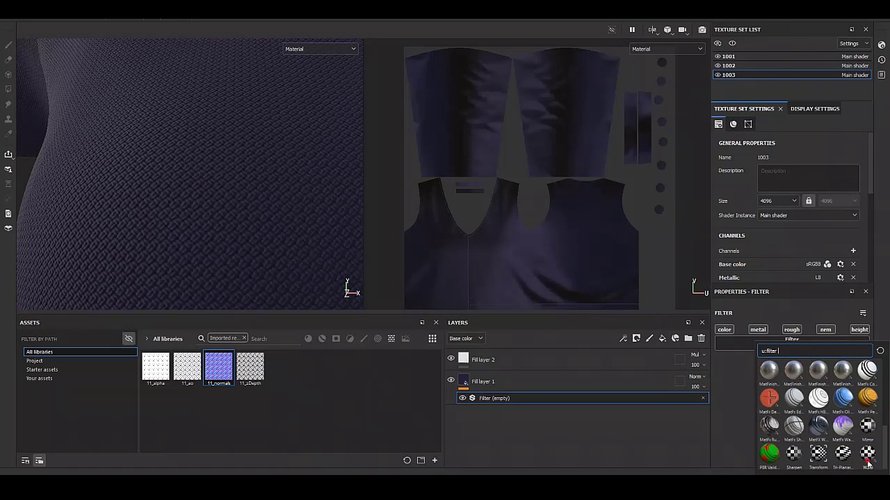
pyautogui.click(834, 417)
pyautogui.keyDown('alt'); pyautogui.moveTo(174, 201); pyautogui.dragTo(145, 205, button='middle'); pyautogui.keyUp('alt')
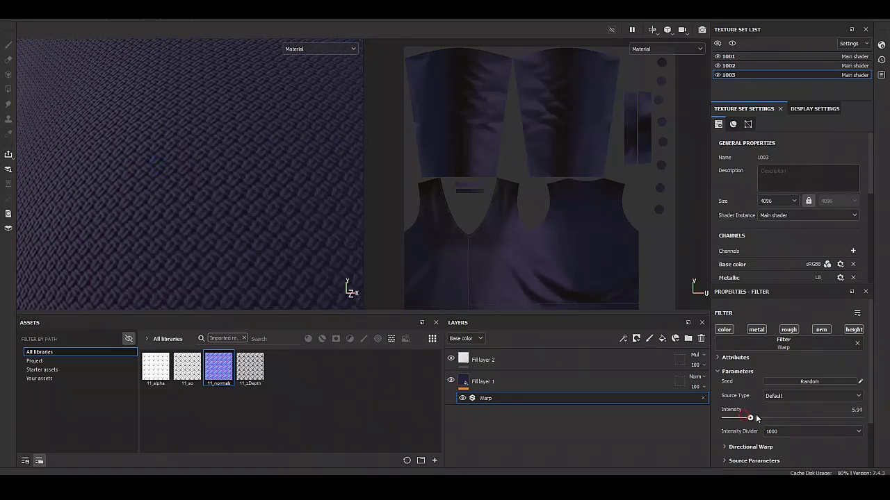
pyautogui.click(791, 381)
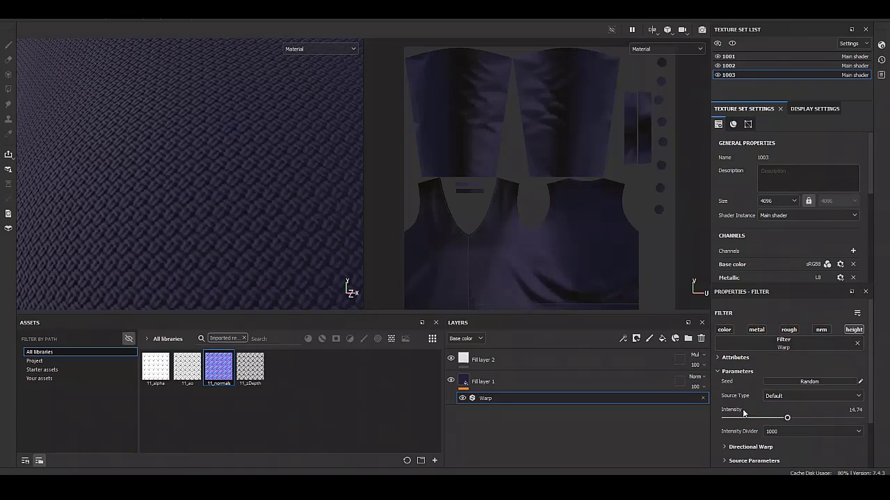
pyautogui.click(703, 398)
# - Re-add a Warp filter to Fill layer 1 with custom noise input 1 and inspect the fabric
pyautogui.rightClick(448, 409)
pyautogui.rightClick(464, 380)
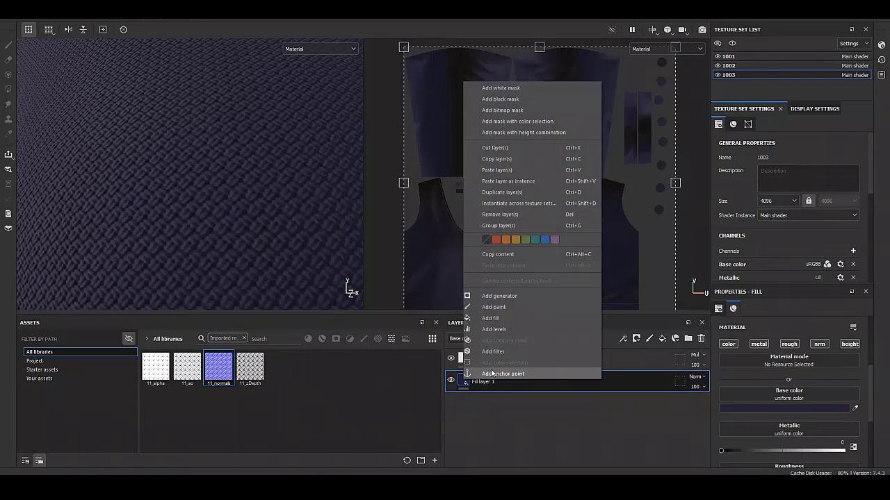
pyautogui.click(493, 351)
pyautogui.click(813, 344)
pyautogui.click(867, 462)
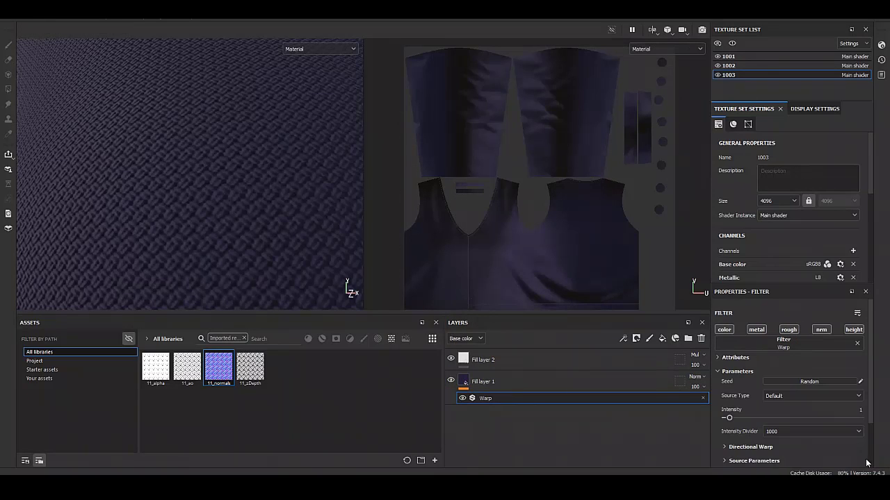
pyautogui.scroll(-2, 750, 448)
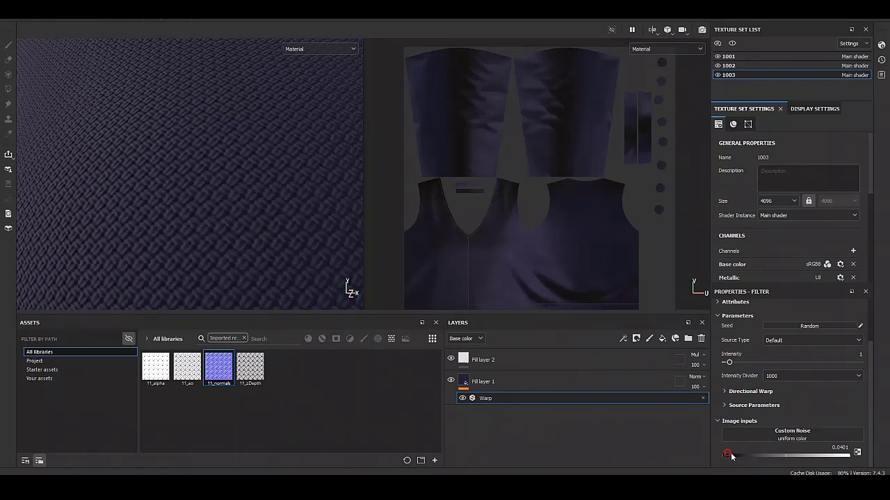
pyautogui.moveTo(731, 457); pyautogui.dragTo(885, 465)
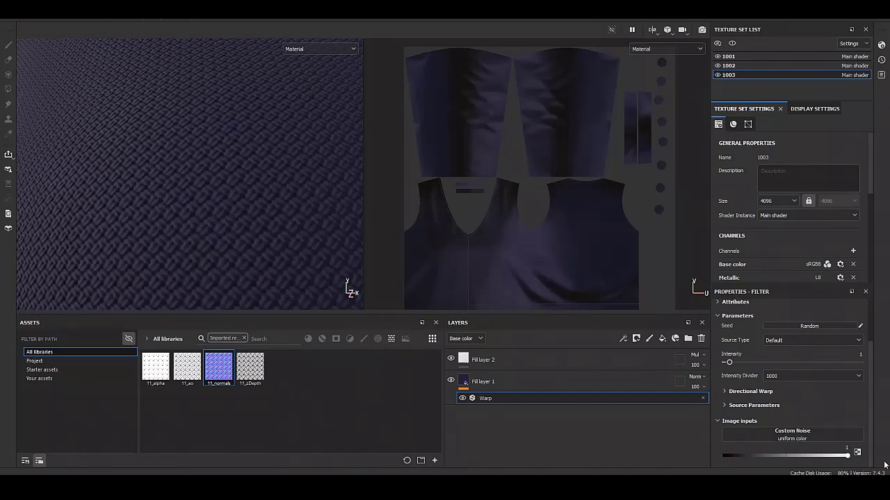
pyautogui.click(733, 393)
pyautogui.scroll(-2, 745, 431)
pyautogui.click(745, 417)
pyautogui.scroll(-1, 745, 438)
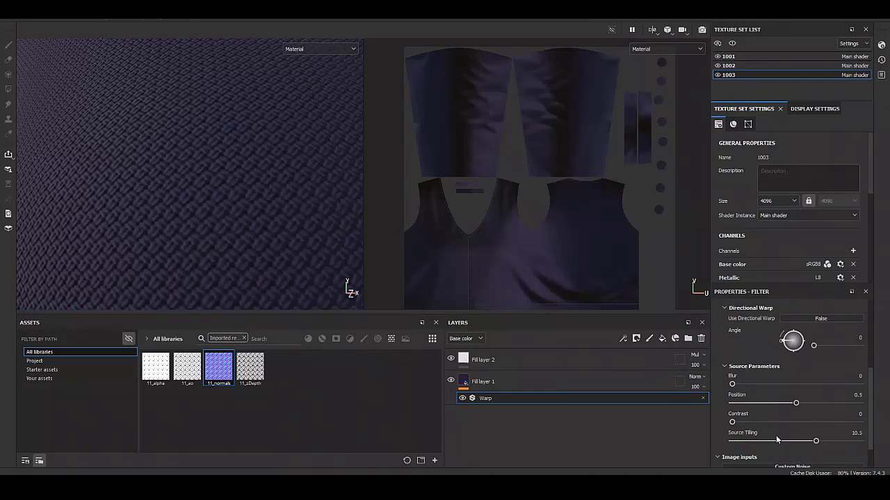
pyautogui.keyDown('alt'); pyautogui.moveTo(132, 175); pyautogui.dragTo(261, 221, button='right'); pyautogui.keyUp('alt')
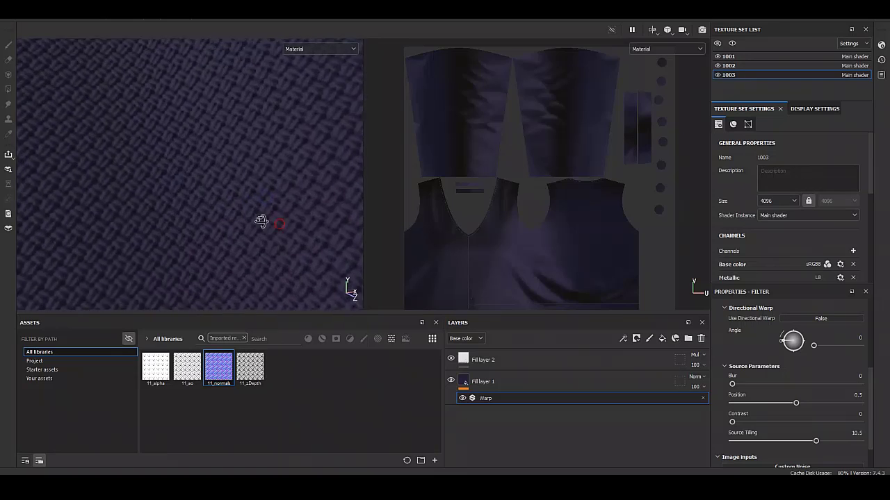
pyautogui.keyDown('alt'); pyautogui.moveTo(260, 221); pyautogui.dragTo(236, 205); pyautogui.keyUp('alt')
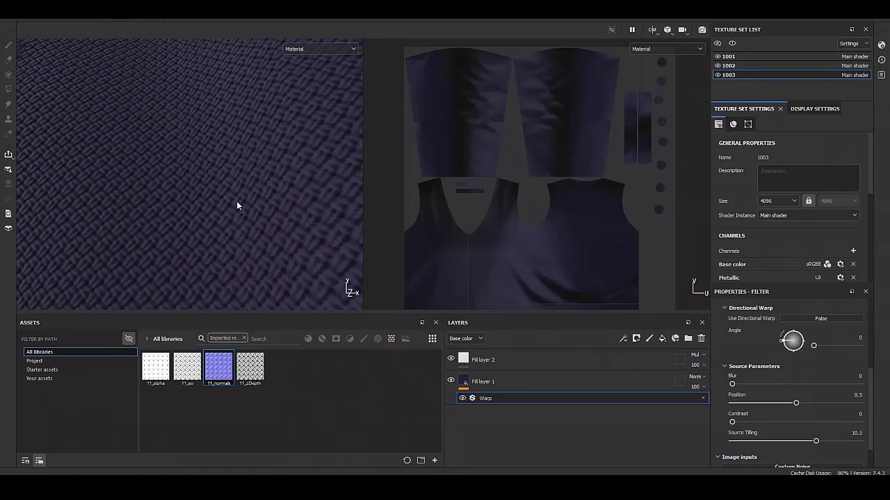
# - Collapse Fill layer 1's effects, add a fill effect, then remove it
pyautogui.click(465, 383)
pyautogui.scroll(-5, 817, 414)
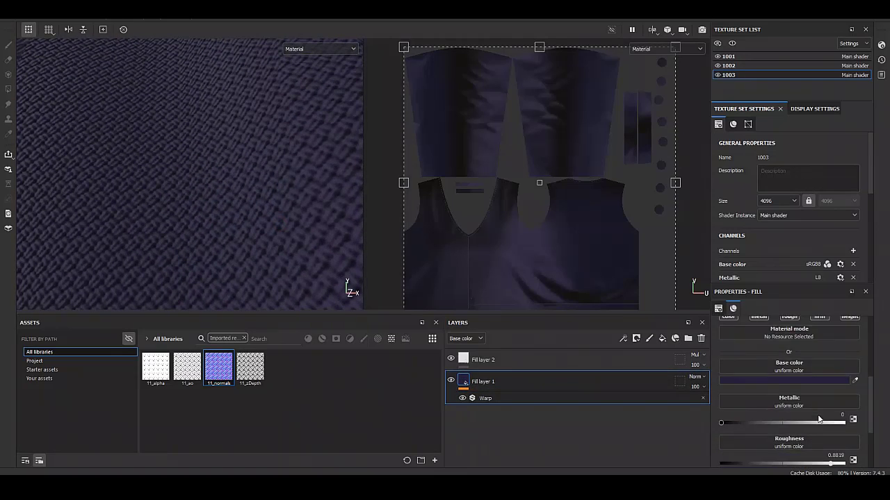
pyautogui.scroll(-3, 761, 431)
pyautogui.click(463, 389)
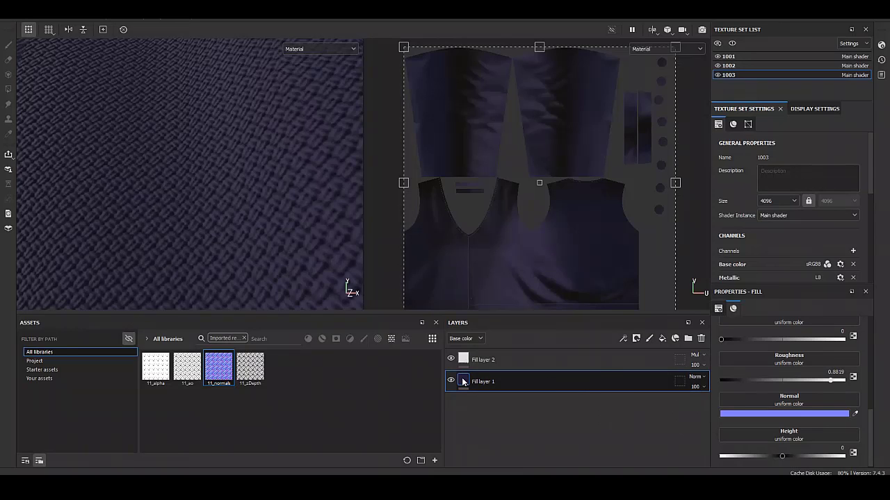
pyautogui.rightClick(464, 381)
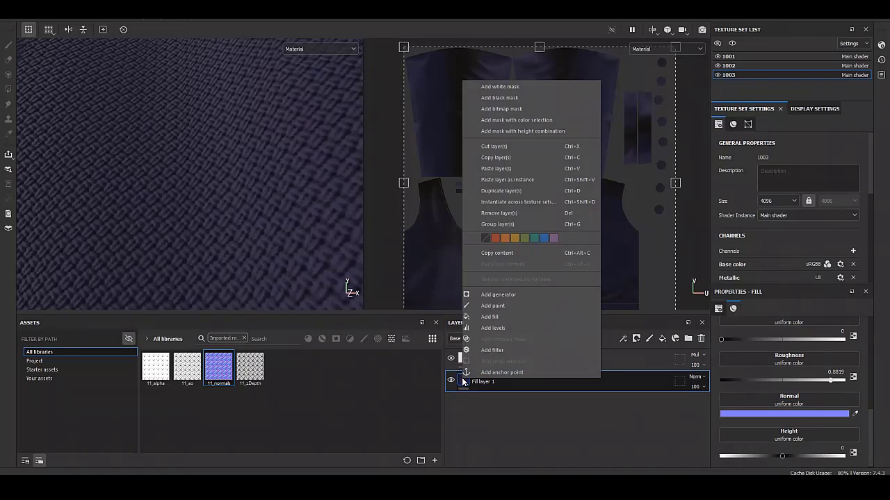
pyautogui.click(508, 316)
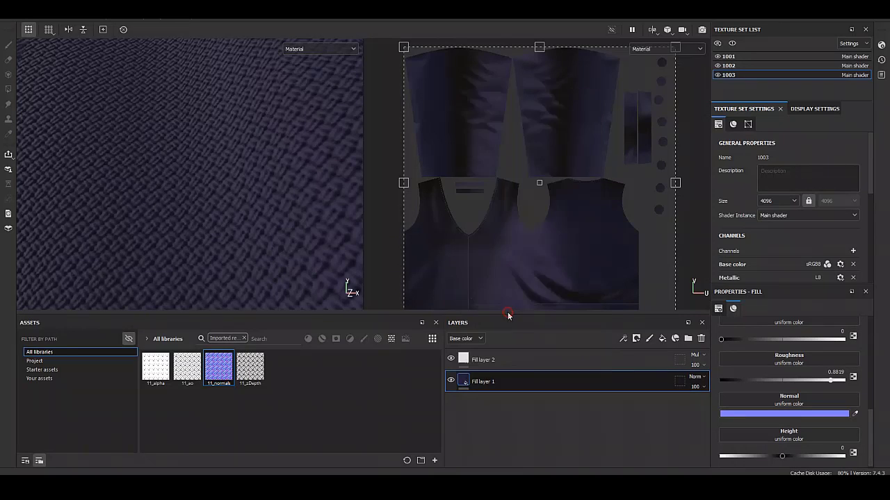
pyautogui.rightClick(483, 398)
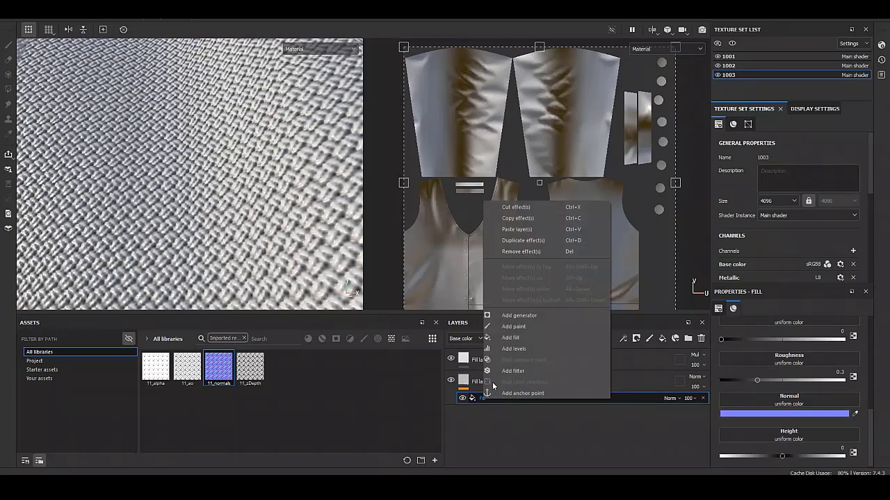
pyautogui.click(521, 251)
pyautogui.scroll(-5, 152, 193)
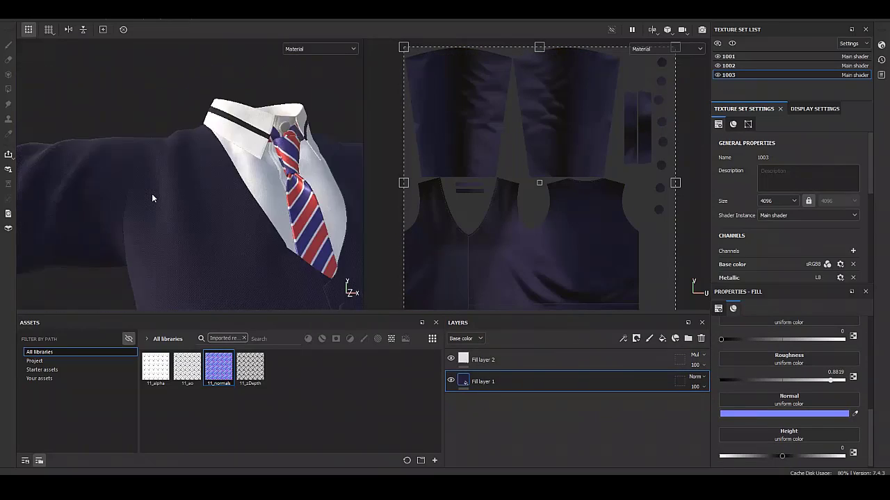
pyautogui.scroll(5, 179, 220)
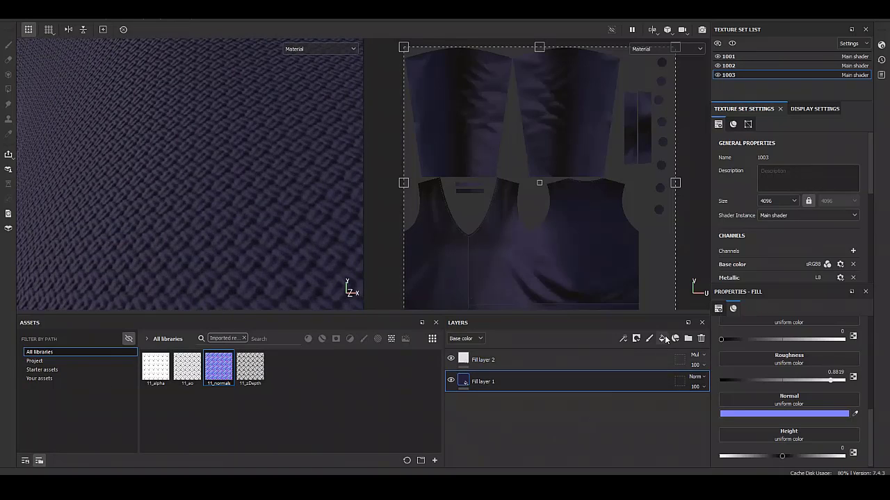
# - Add Fill layer 3 with a black mask containing a White Noise fill effect
pyautogui.click(663, 338)
pyautogui.rightClick(479, 381)
pyautogui.click(516, 155)
pyautogui.rightClick(480, 381)
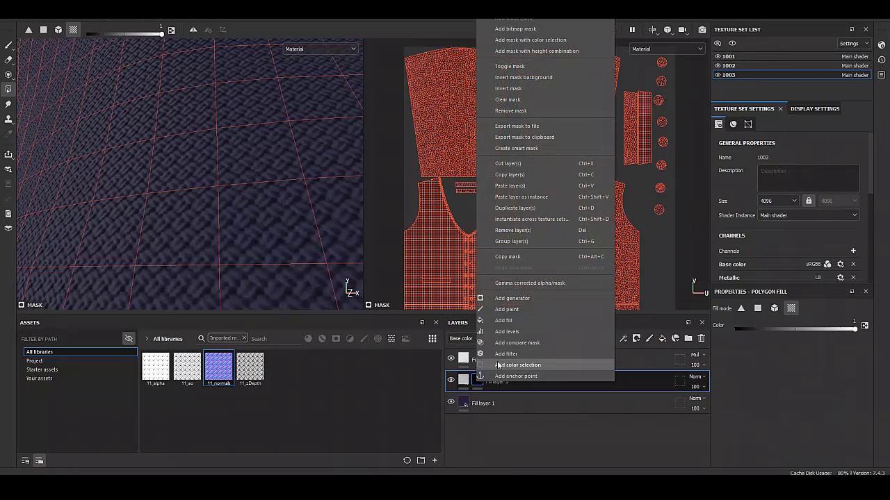
pyautogui.click(519, 320)
pyautogui.click(789, 342)
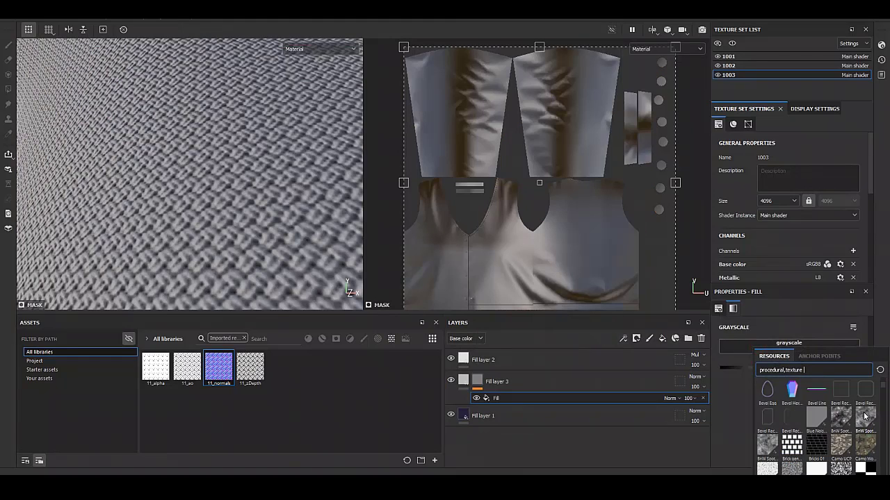
pyautogui.scroll(-2, 842, 437)
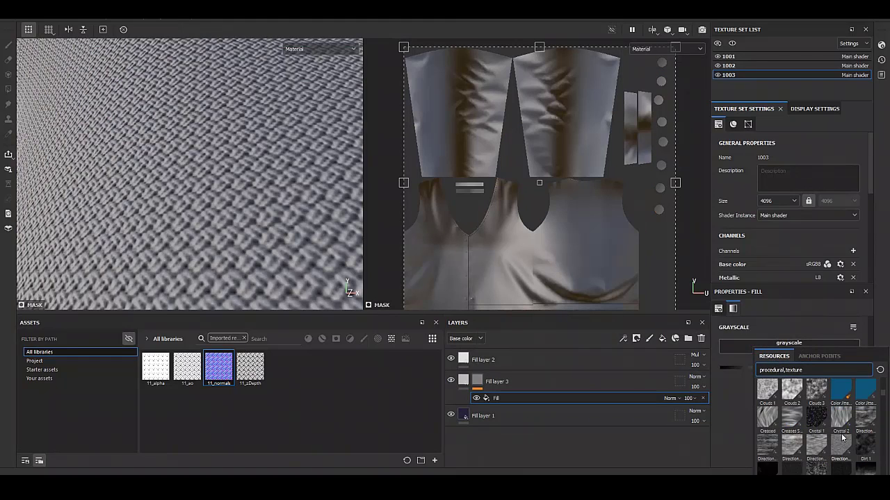
pyautogui.scroll(-2, 842, 438)
pyautogui.scroll(-2, 842, 437)
pyautogui.scroll(-2, 842, 438)
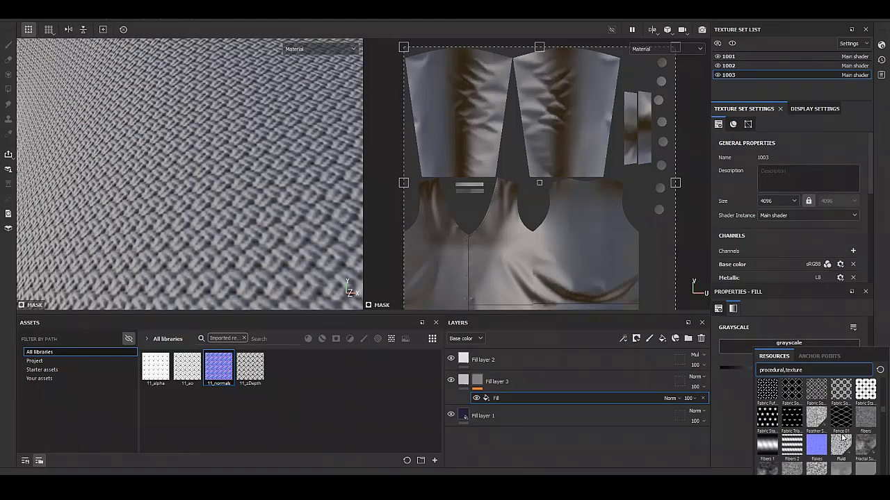
pyautogui.scroll(-2, 848, 445)
pyautogui.scroll(-2, 849, 445)
pyautogui.scroll(-2, 849, 445)
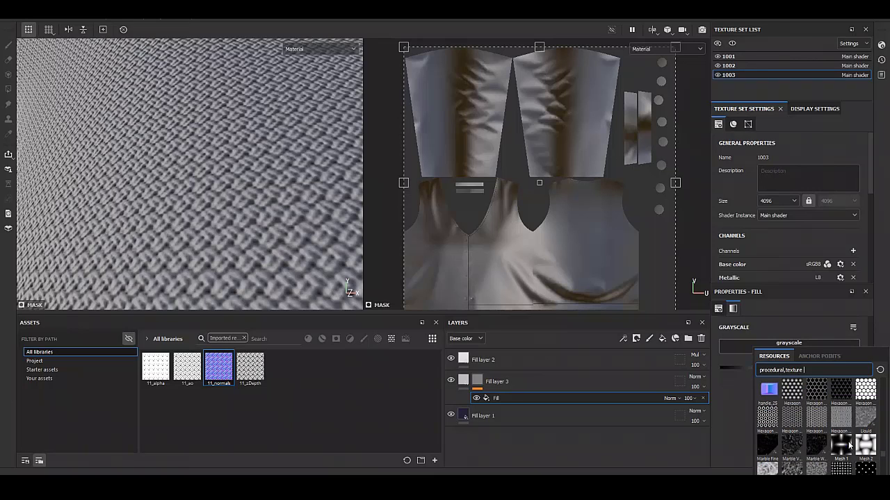
pyautogui.scroll(-3, 848, 445)
pyautogui.scroll(-3, 848, 442)
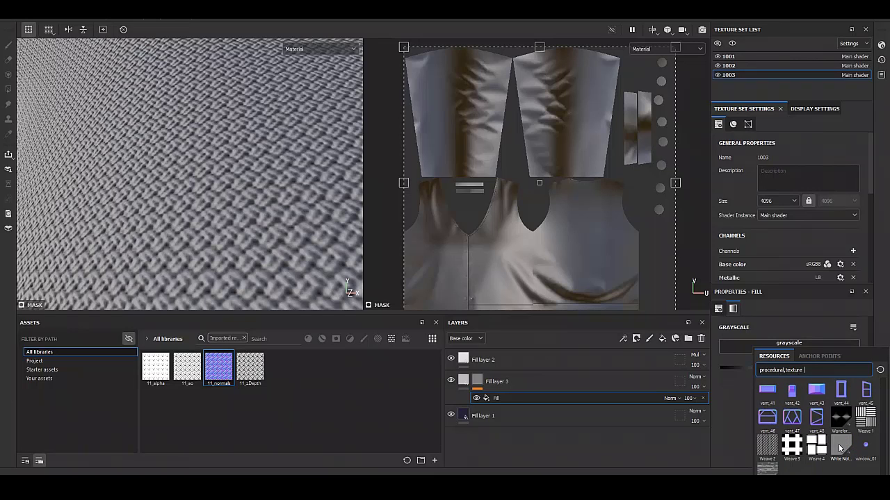
pyautogui.click(839, 447)
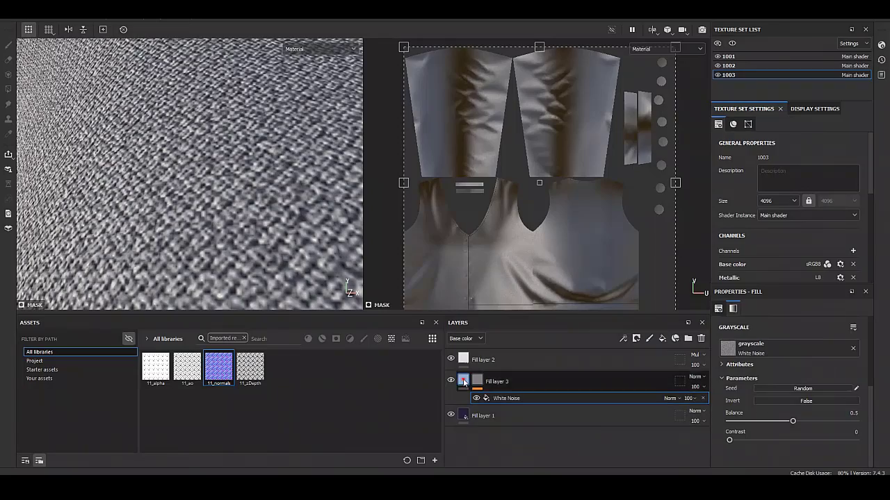
# - Limit the layer to roughness and height channels, with roughness 0.3026
pyautogui.click(728, 344)
pyautogui.click(759, 344)
pyautogui.click(820, 344)
pyautogui.click(850, 344)
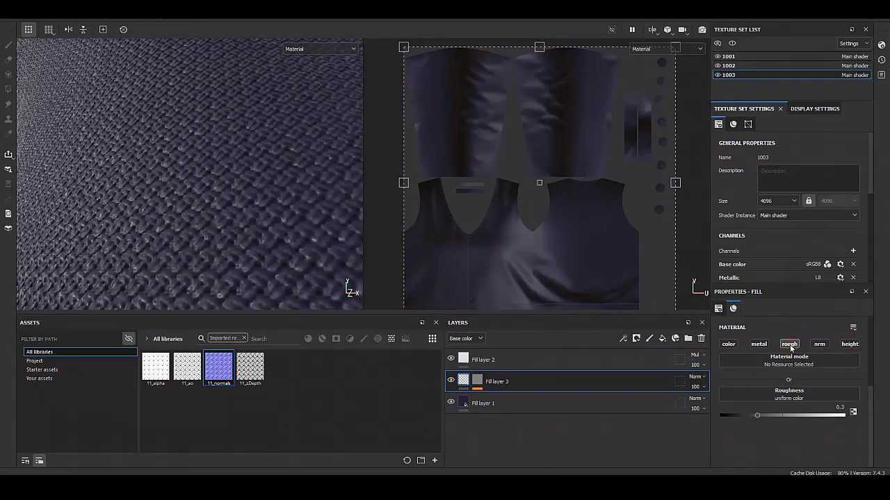
pyautogui.scroll(-3, 148, 217)
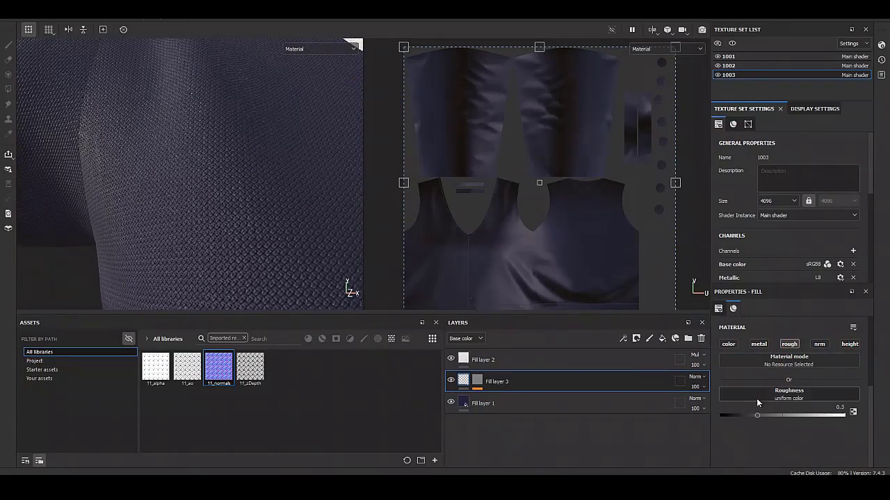
pyautogui.moveTo(756, 415)
pyautogui.mouseDown()
pyautogui.moveTo(802, 415)
pyautogui.moveTo(757, 416)
pyautogui.mouseUp()
# - Lower the White Noise balance for thinner speckles and reduce height to 0.0258
pyautogui.click(505, 399)
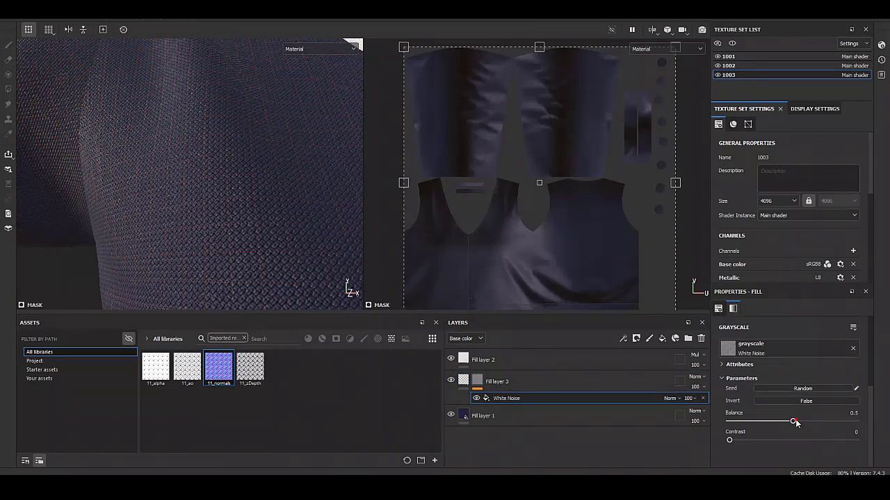
pyautogui.moveTo(800, 421)
pyautogui.mouseDown()
pyautogui.moveTo(749, 421)
pyautogui.moveTo(784, 440)
pyautogui.mouseUp()
pyautogui.press('m')
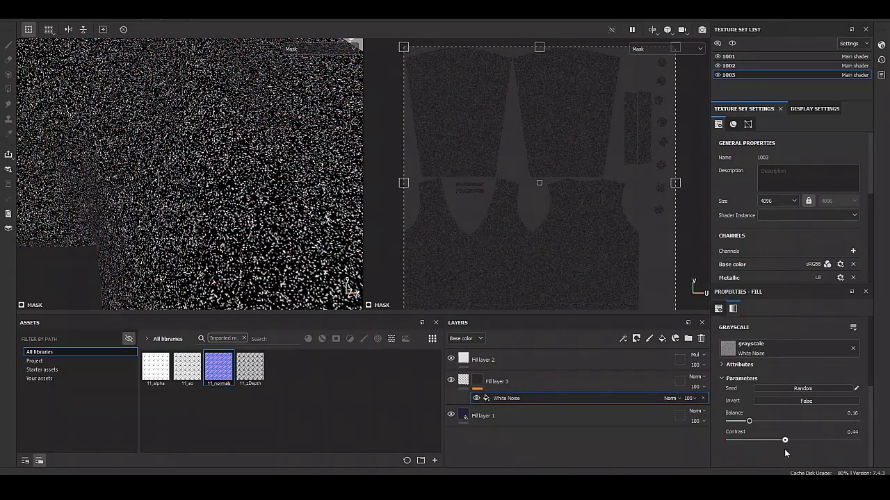
pyautogui.click(462, 381)
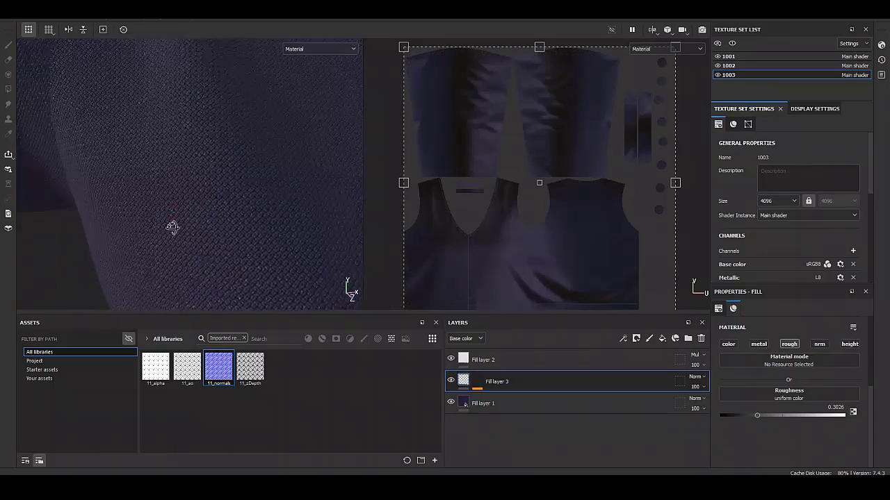
pyautogui.scroll(2, 167, 185)
pyautogui.scroll(3, 250, 242)
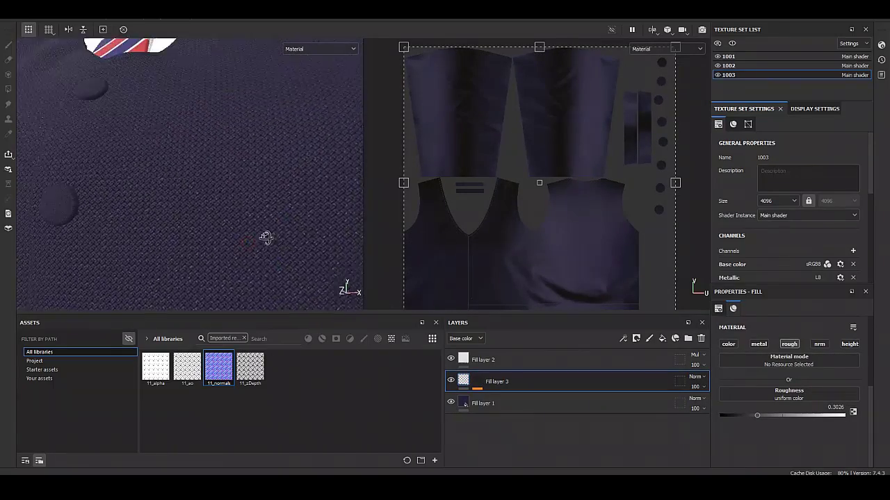
pyautogui.scroll(-3, 249, 209)
pyautogui.scroll(2, 194, 232)
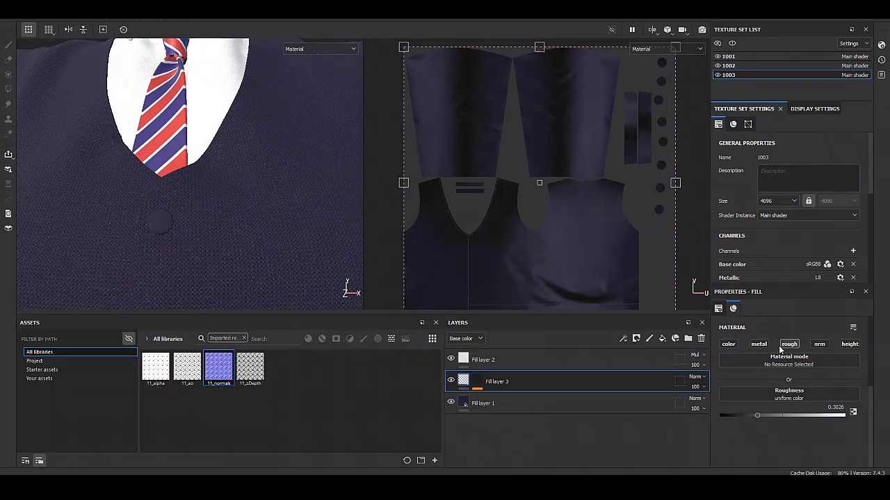
pyautogui.moveTo(784, 456); pyautogui.dragTo(784, 455)
pyautogui.scroll(3, 278, 215)
pyautogui.moveTo(258, 219)
pyautogui.keyDown('alt'); pyautogui.mouseDown()
pyautogui.moveTo(278, 208)
pyautogui.moveTo(189, 195)
pyautogui.moveTo(218, 244)
pyautogui.moveTo(259, 201)
pyautogui.moveTo(239, 228)
pyautogui.mouseUp(); pyautogui.keyUp('alt')
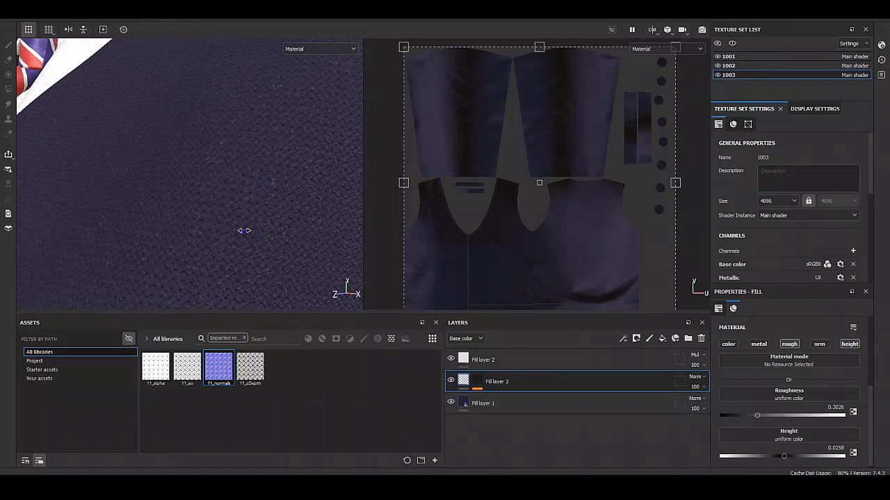
# - Switch the viewport to Height and lower Fill layer 2's opacity to 10
pyautogui.click(319, 49)
pyautogui.click(310, 129)
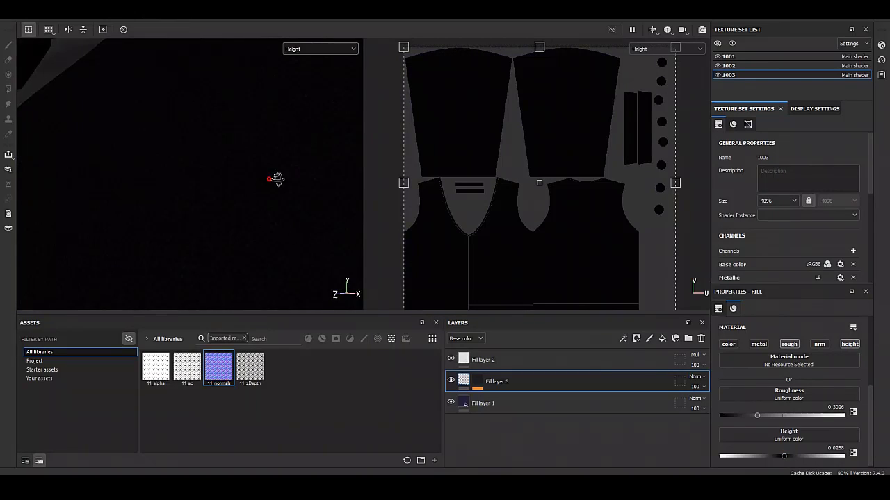
pyautogui.keyDown('alt'); pyautogui.moveTo(276, 179); pyautogui.dragTo(269, 222); pyautogui.keyUp('alt')
pyautogui.click(521, 403)
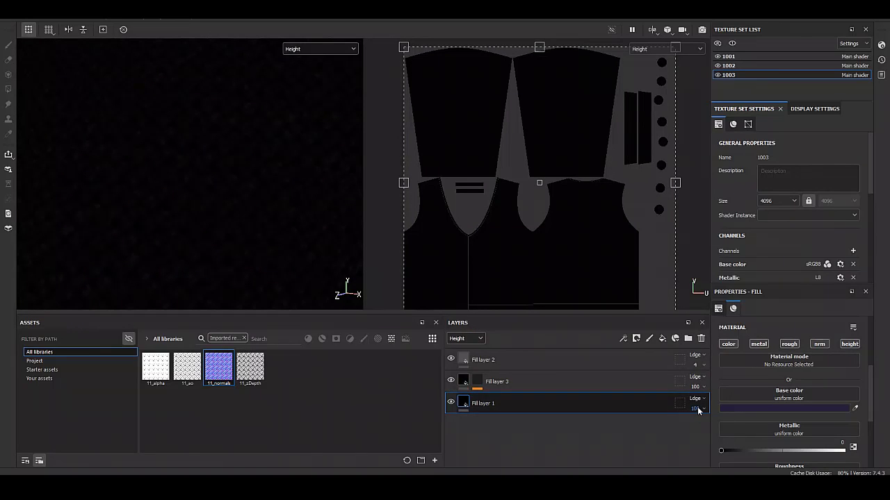
pyautogui.click(695, 364)
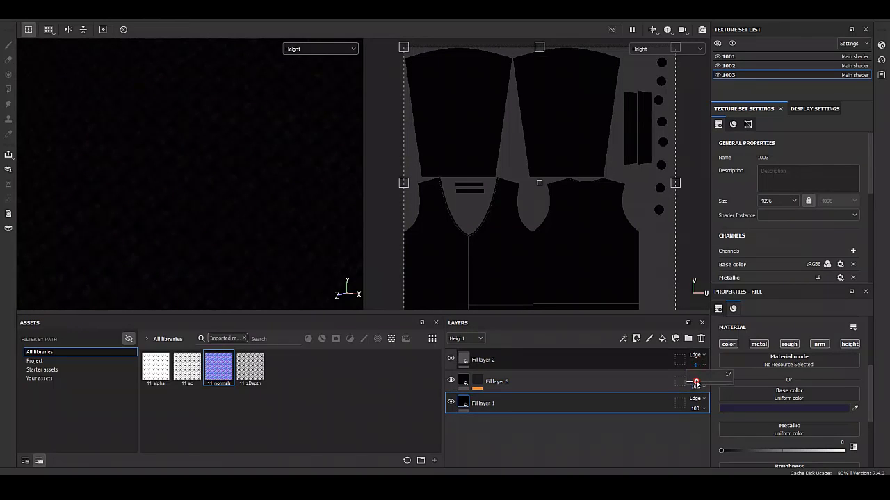
pyautogui.moveTo(696, 382); pyautogui.dragTo(697, 381)
# - Return the viewport to Material and inspect the knit weave up close
pyautogui.click(319, 49)
pyautogui.click(308, 70)
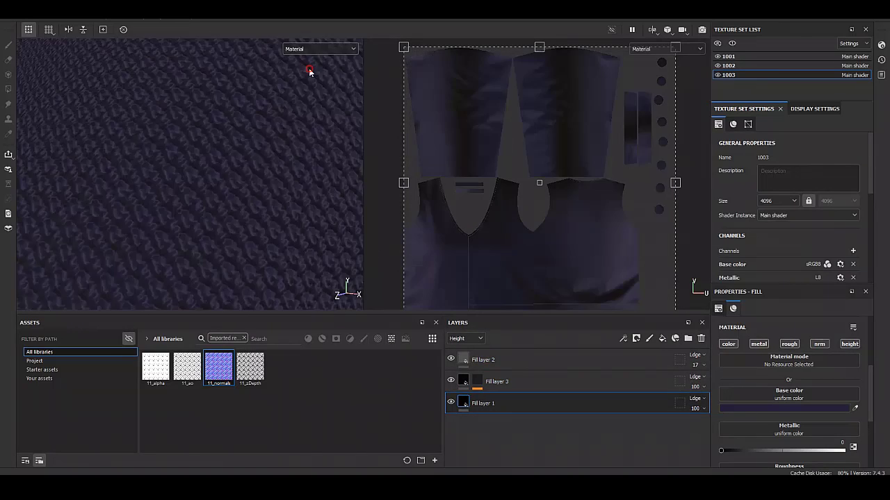
pyautogui.keyDown('alt'); pyautogui.moveTo(177, 214); pyautogui.dragTo(182, 200, button='right'); pyautogui.keyUp('alt')
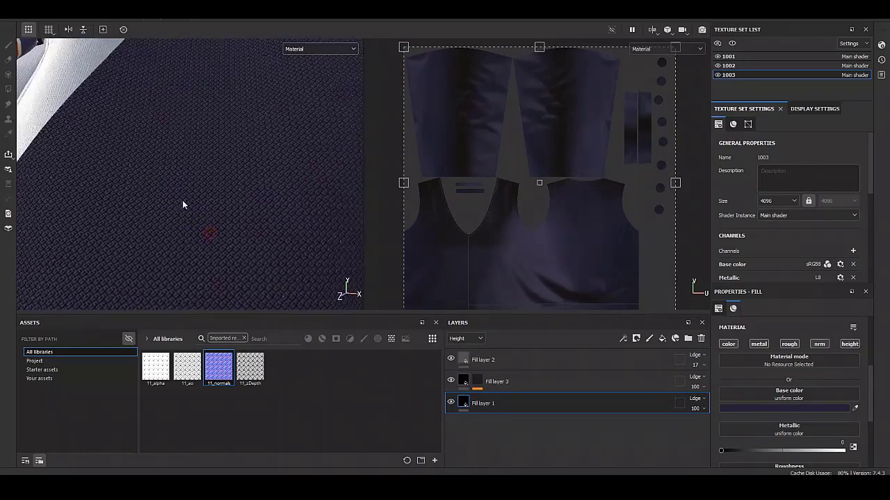
pyautogui.keyDown('alt'); pyautogui.moveTo(182, 200); pyautogui.dragTo(229, 244); pyautogui.keyUp('alt')
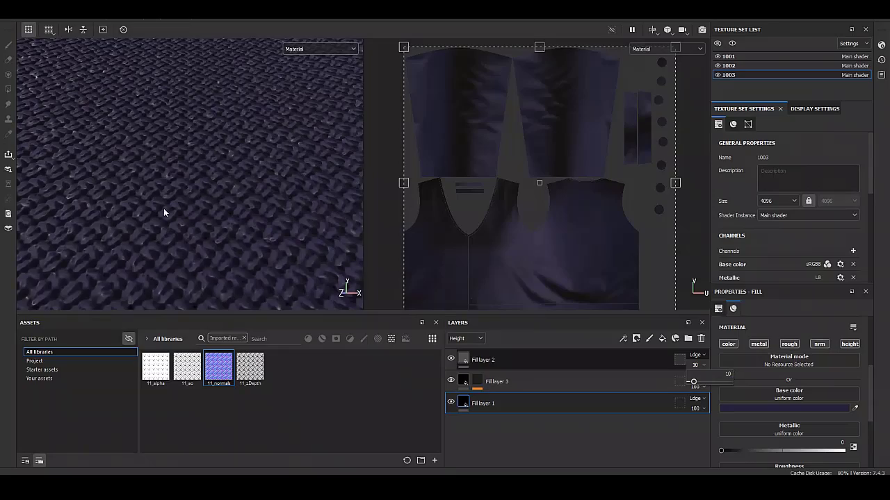
pyautogui.scroll(-5, 163, 212)
pyautogui.scroll(-3, 232, 147)
pyautogui.keyDown('alt'); pyautogui.moveTo(232, 147); pyautogui.dragTo(86, 215, button='middle'); pyautogui.keyUp('alt')
# - Add Fill layer 4 with a black mask using a thinned UV Border Distance generator
pyautogui.scroll(3, 240, 228)
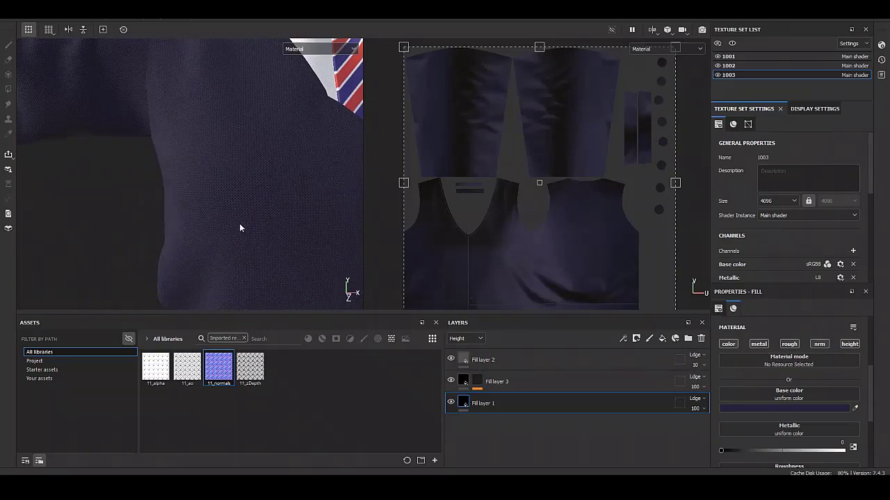
pyautogui.click(570, 359)
pyautogui.click(661, 339)
pyautogui.rightClick(463, 358)
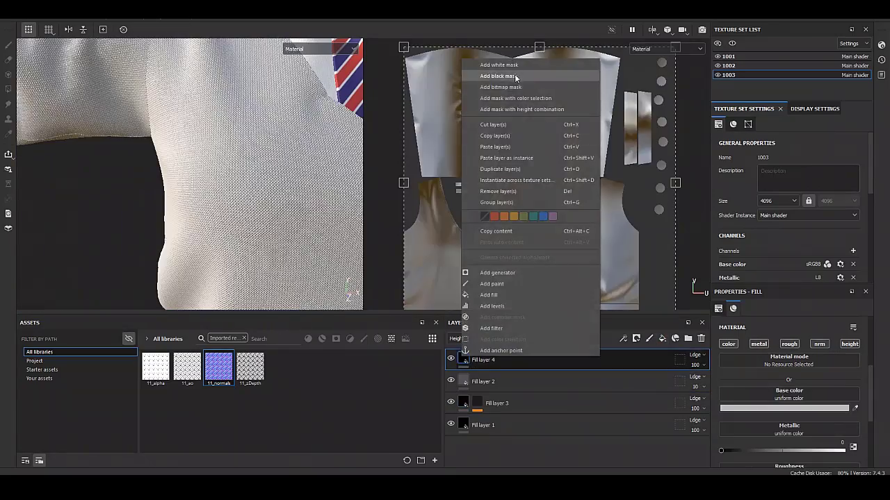
pyautogui.click(515, 76)
pyautogui.rightClick(477, 359)
pyautogui.click(514, 299)
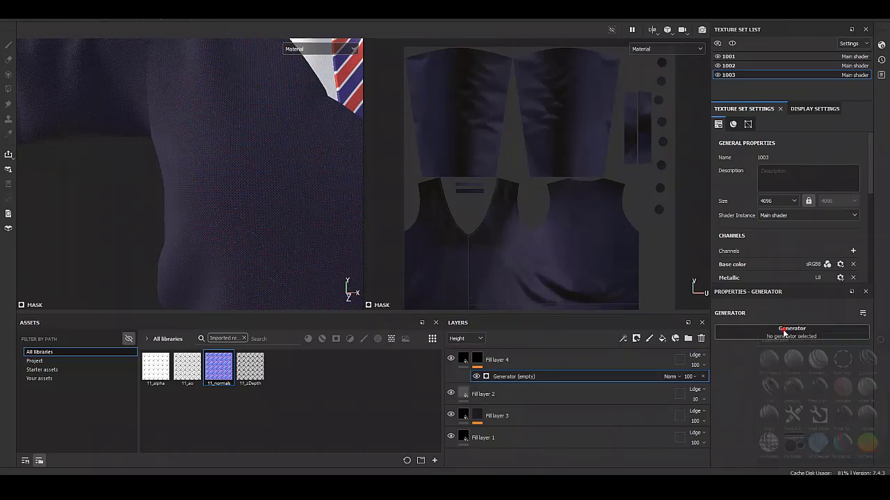
pyautogui.click(793, 415)
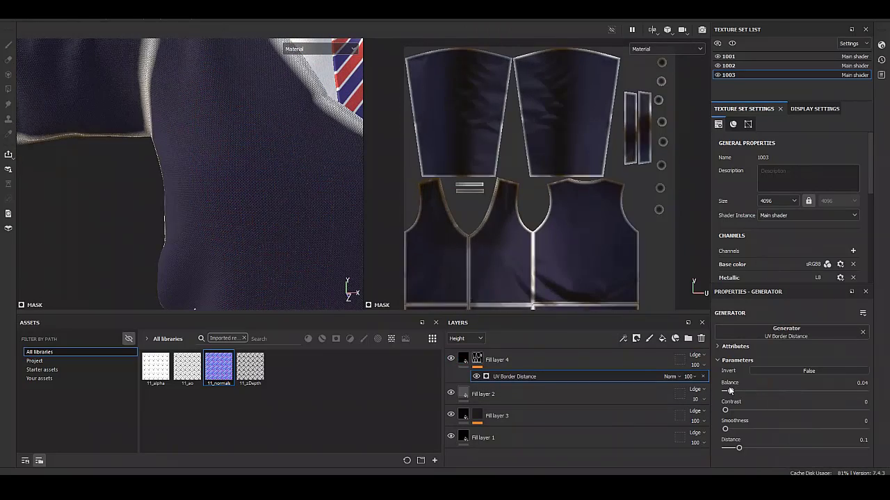
pyautogui.moveTo(729, 391); pyautogui.dragTo(726, 390)
# - Add a Blur filter above the UV Border Distance generator to soften the seams
pyautogui.keyDown('alt'); pyautogui.moveTo(208, 208); pyautogui.dragTo(278, 297); pyautogui.keyUp('alt')
pyautogui.scroll(3, 278, 297)
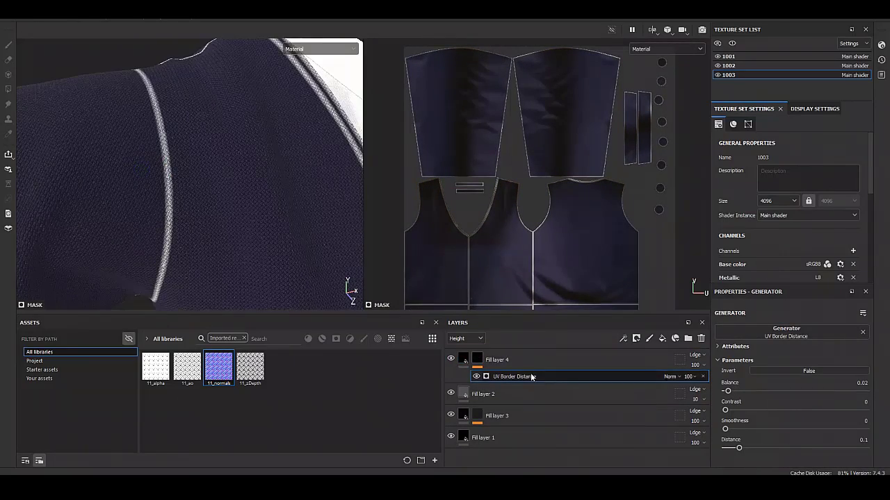
pyautogui.rightClick(531, 376)
pyautogui.click(565, 339)
pyautogui.click(844, 388)
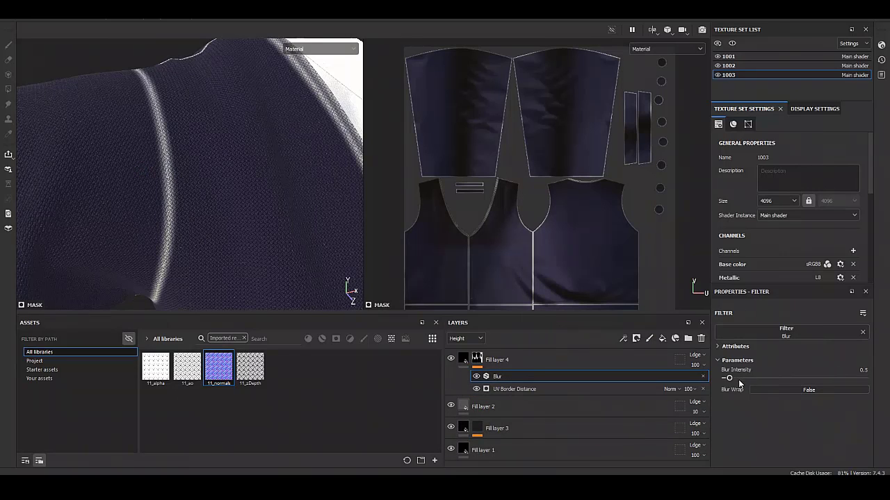
# - Set Fill layer 4's height to 0.1734 and add a new fill layer on top
pyautogui.click(463, 361)
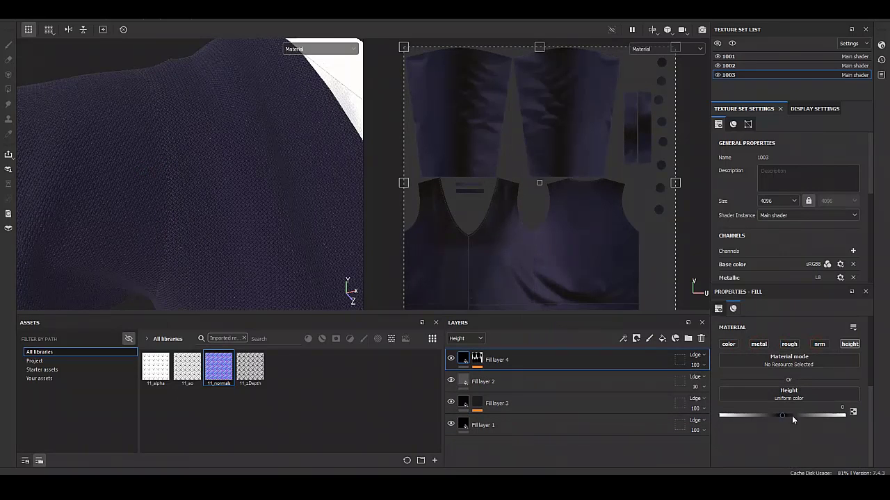
pyautogui.moveTo(764, 415)
pyautogui.mouseDown()
pyautogui.moveTo(805, 416)
pyautogui.moveTo(790, 416)
pyautogui.mouseUp()
pyautogui.scroll(-5, 271, 170)
pyautogui.keyDown('alt'); pyautogui.moveTo(264, 181); pyautogui.dragTo(239, 198); pyautogui.keyUp('alt')
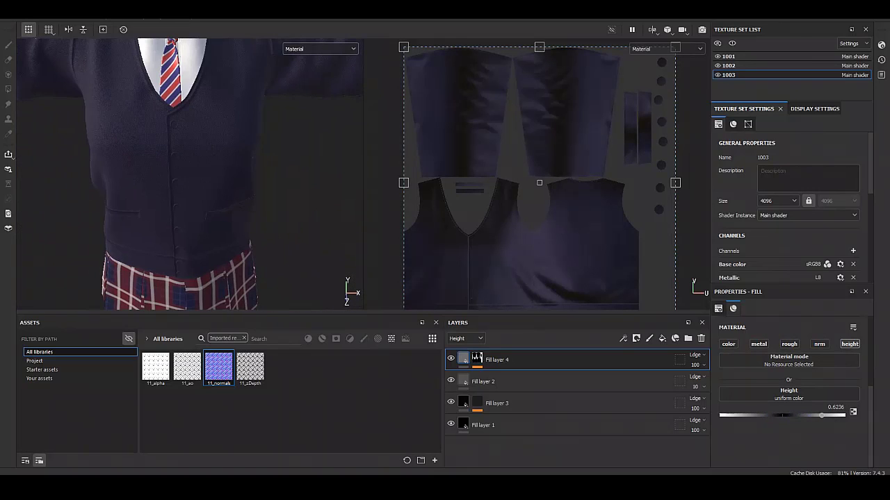
pyautogui.scroll(5, 162, 120)
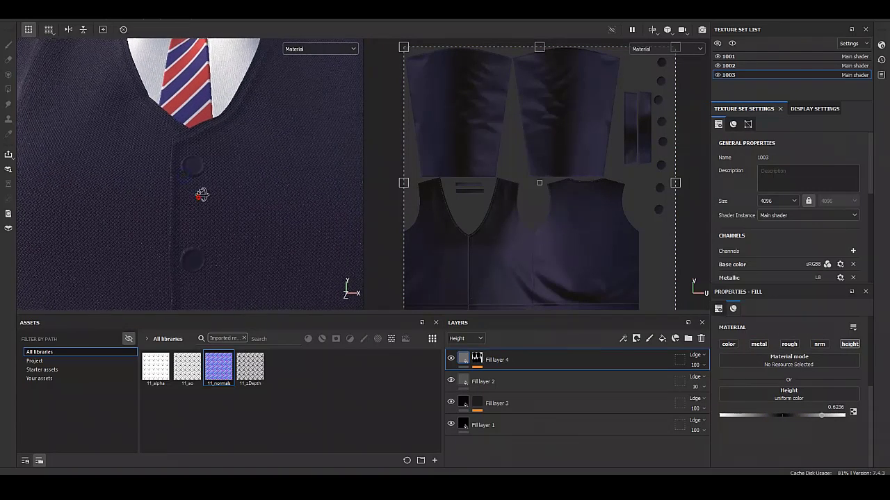
pyautogui.moveTo(795, 413)
pyautogui.mouseDown()
pyautogui.moveTo(789, 428)
pyautogui.moveTo(806, 430)
pyautogui.mouseUp()
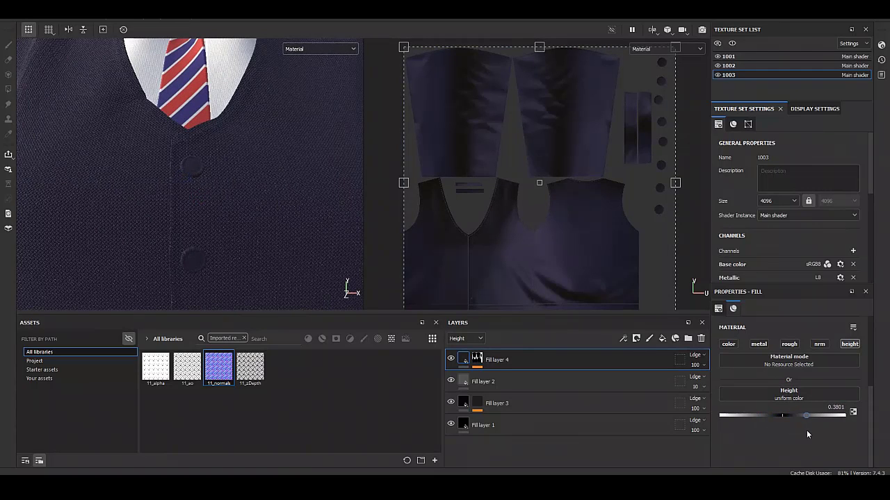
pyautogui.scroll(-5, 163, 188)
pyautogui.keyDown('alt'); pyautogui.moveTo(162, 188); pyautogui.dragTo(455, 316); pyautogui.keyUp('alt')
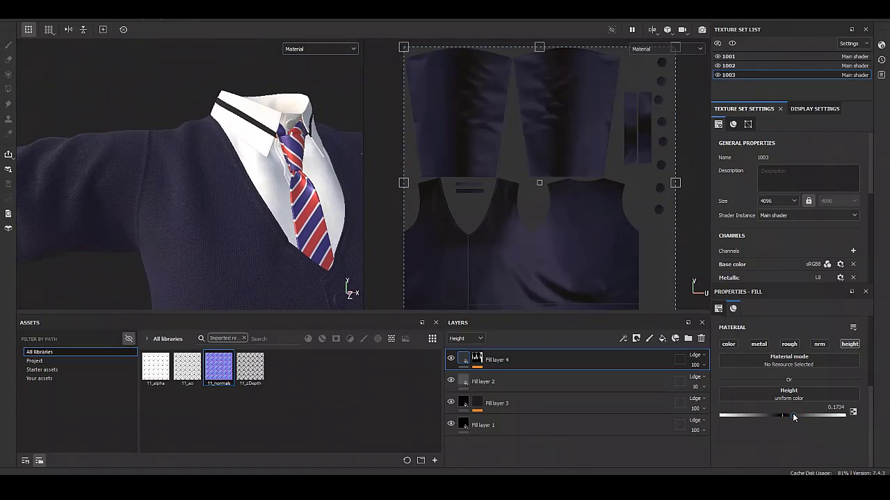
pyautogui.moveTo(208, 209)
pyautogui.keyDown('alt'); pyautogui.mouseDown()
pyautogui.moveTo(164, 196)
pyautogui.moveTo(192, 183)
pyautogui.mouseUp(); pyautogui.keyUp('alt')
pyautogui.scroll(-3, 157, 183)
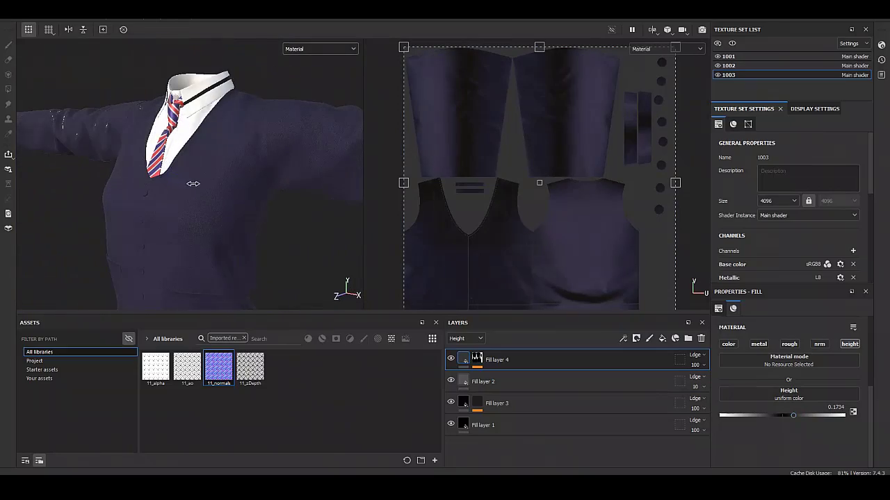
pyautogui.scroll(4, 192, 184)
pyautogui.click(662, 338)
# - Give the new layer a black mask filled with sparse White Noise speckles
pyautogui.rightClick(461, 358)
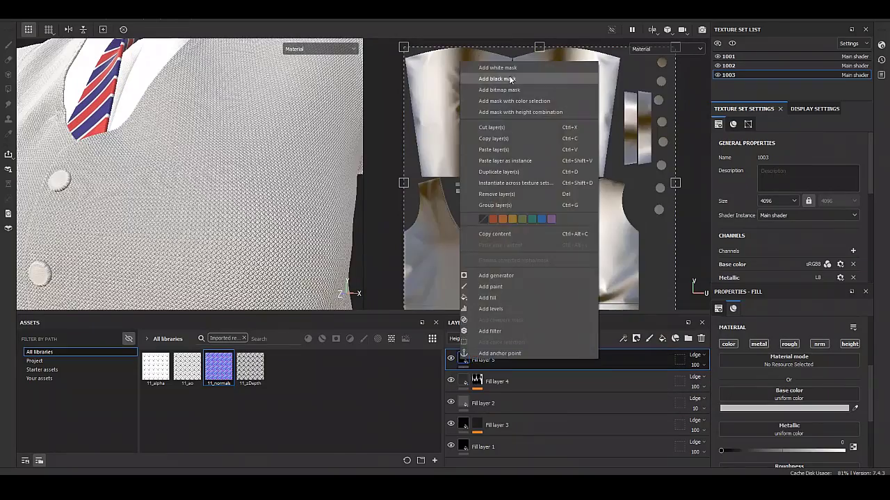
pyautogui.click(509, 80)
pyautogui.rightClick(477, 359)
pyautogui.click(490, 320)
pyautogui.click(789, 346)
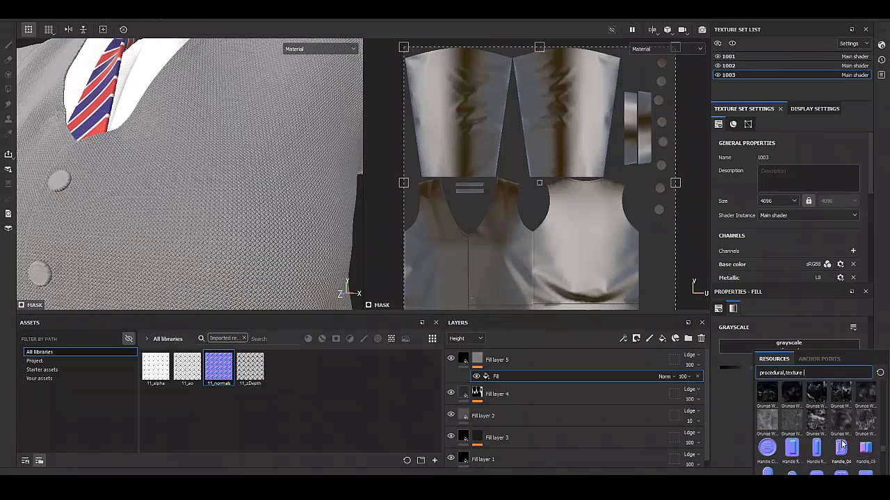
pyautogui.scroll(-2, 841, 444)
pyautogui.click(841, 445)
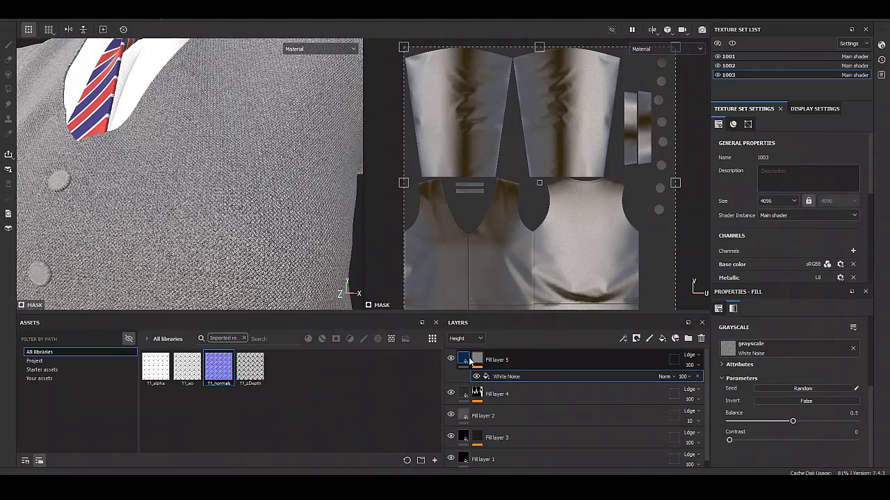
pyautogui.click(542, 359)
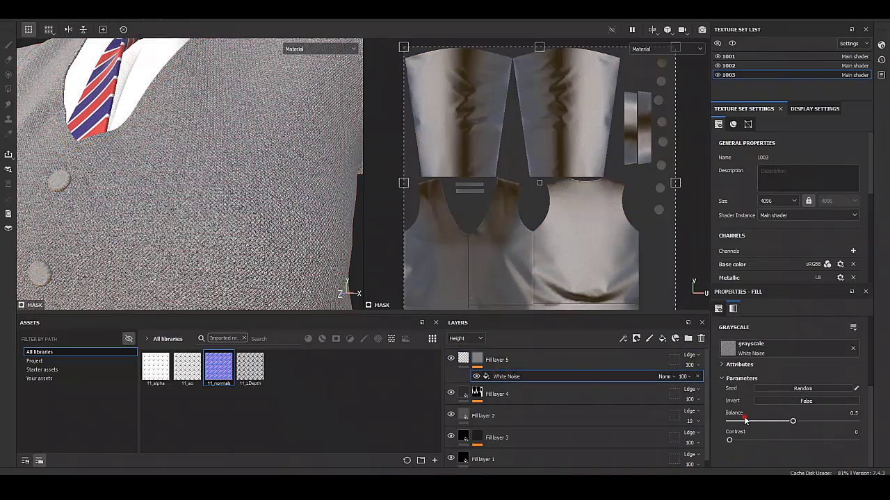
pyautogui.moveTo(744, 420); pyautogui.dragTo(740, 420)
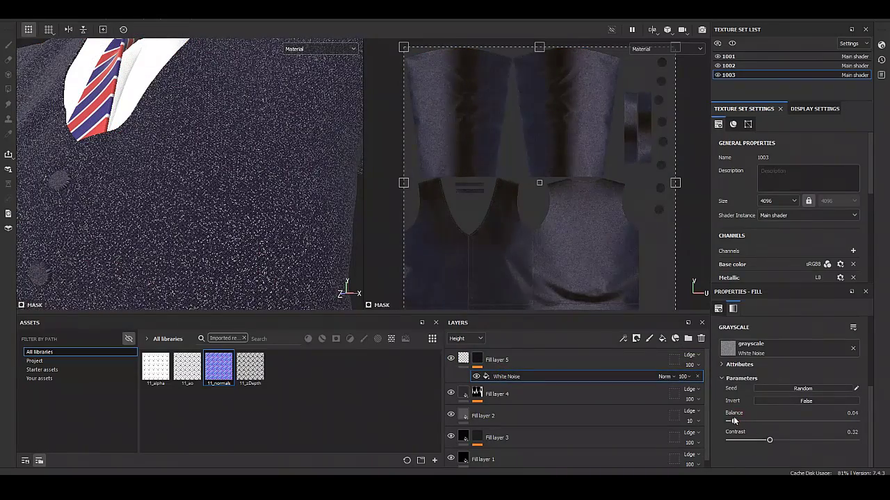
pyautogui.click(591, 360)
# - Set the speckle base colour to muted purple 574F71 and check it on the sweater
pyautogui.keyDown('alt'); pyautogui.moveTo(228, 187); pyautogui.dragTo(334, 201); pyautogui.keyUp('alt')
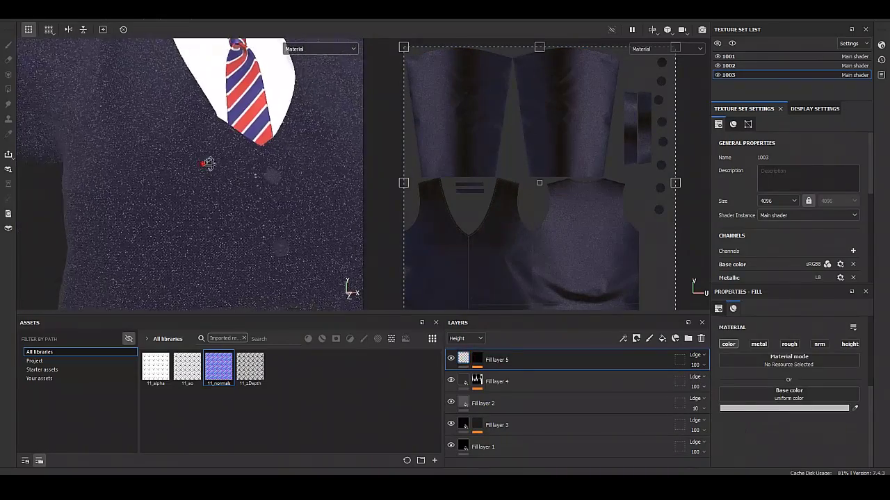
pyautogui.click(784, 407)
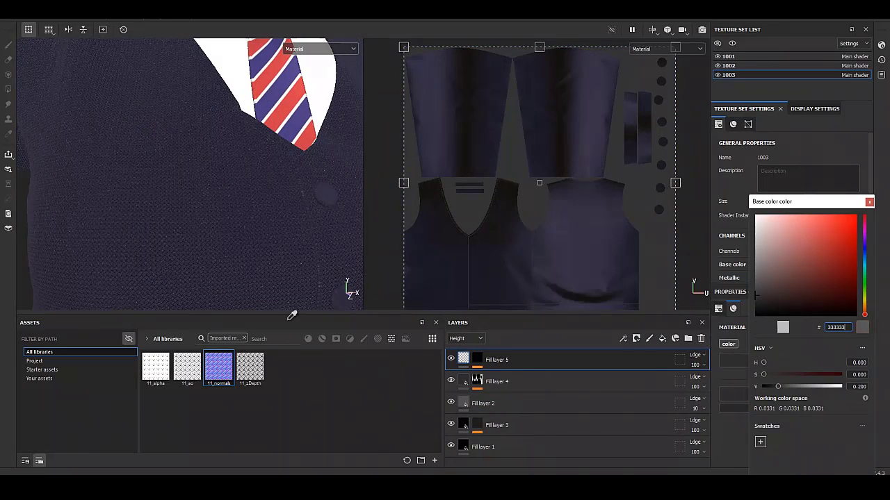
pyautogui.moveTo(790, 274); pyautogui.dragTo(784, 270)
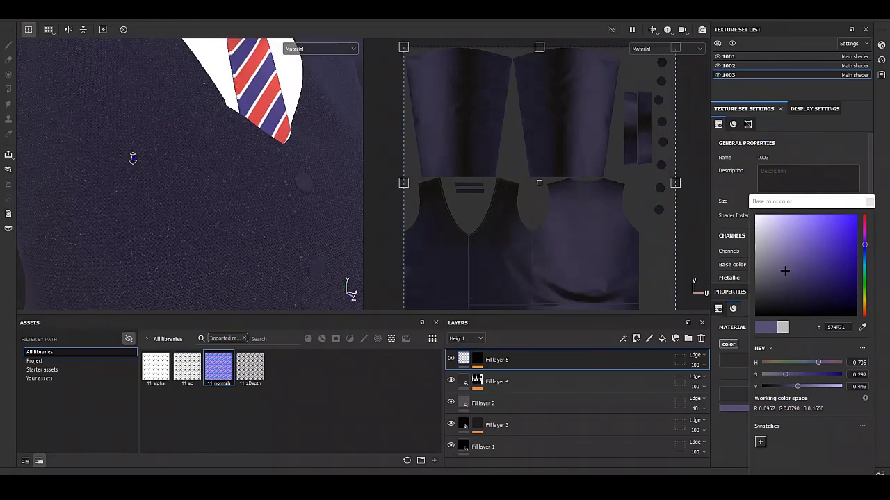
pyautogui.keyDown('alt'); pyautogui.moveTo(132, 155); pyautogui.dragTo(186, 207); pyautogui.keyUp('alt')
pyautogui.moveTo(182, 173)
pyautogui.keyDown('alt'); pyautogui.mouseDown()
pyautogui.moveTo(156, 168)
pyautogui.moveTo(263, 250)
pyautogui.moveTo(61, 169)
pyautogui.moveTo(208, 220)
pyautogui.mouseUp(); pyautogui.keyUp('alt')
pyautogui.scroll(3, 208, 221)
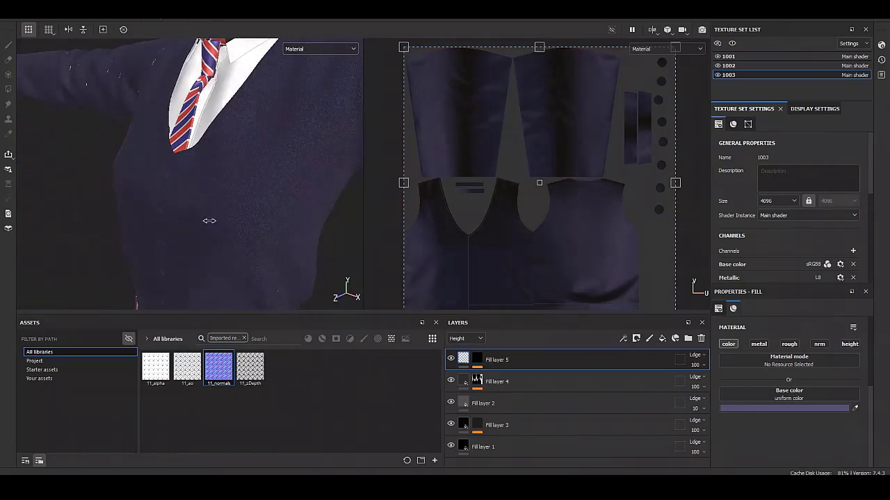
pyautogui.scroll(1, 209, 215)
pyautogui.scroll(2, 272, 214)
pyautogui.scroll(-2, 272, 213)
pyautogui.keyDown('alt'); pyautogui.moveTo(272, 213); pyautogui.dragTo(254, 213); pyautogui.keyUp('alt')
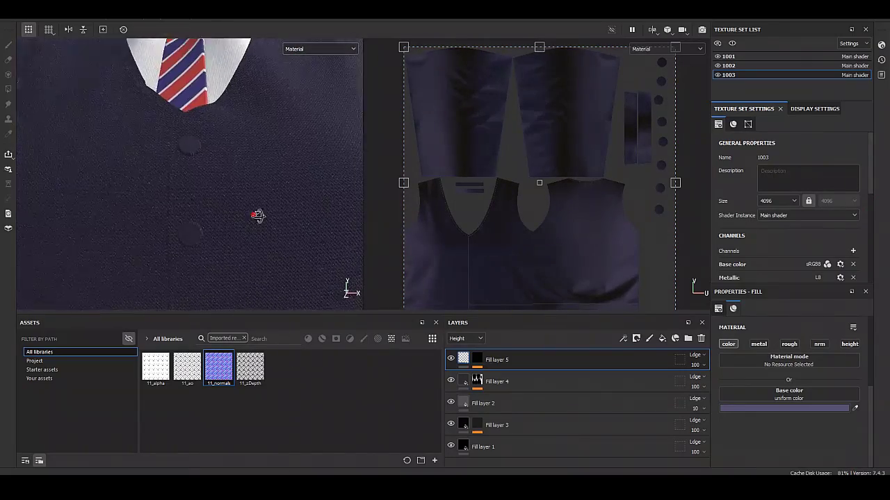
pyautogui.scroll(3, 294, 307)
pyautogui.keyDown('alt'); pyautogui.moveTo(294, 306); pyautogui.dragTo(299, 219); pyautogui.keyUp('alt')
pyautogui.scroll(-2, 299, 219)
# - Lower the speckle layer's roughness to 0.2435
pyautogui.keyDown('alt'); pyautogui.moveTo(216, 194); pyautogui.dragTo(65, 269); pyautogui.keyUp('alt')
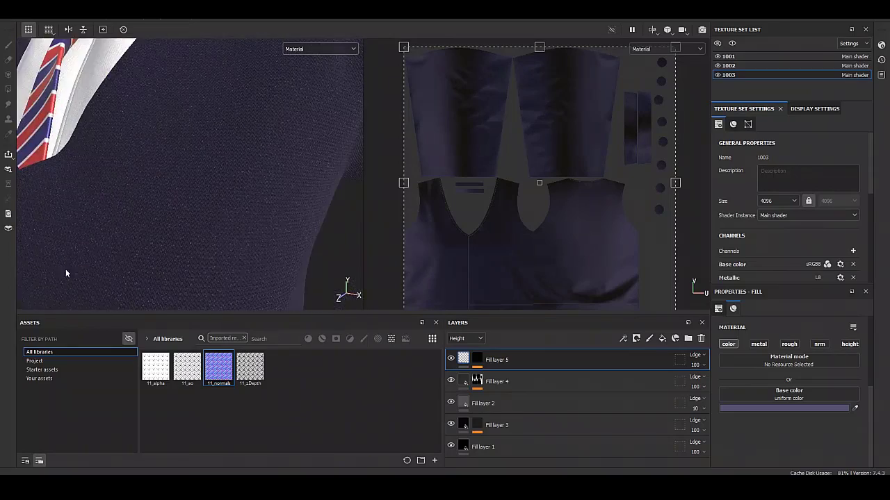
pyautogui.scroll(1, 770, 394)
pyautogui.scroll(-1, 783, 449)
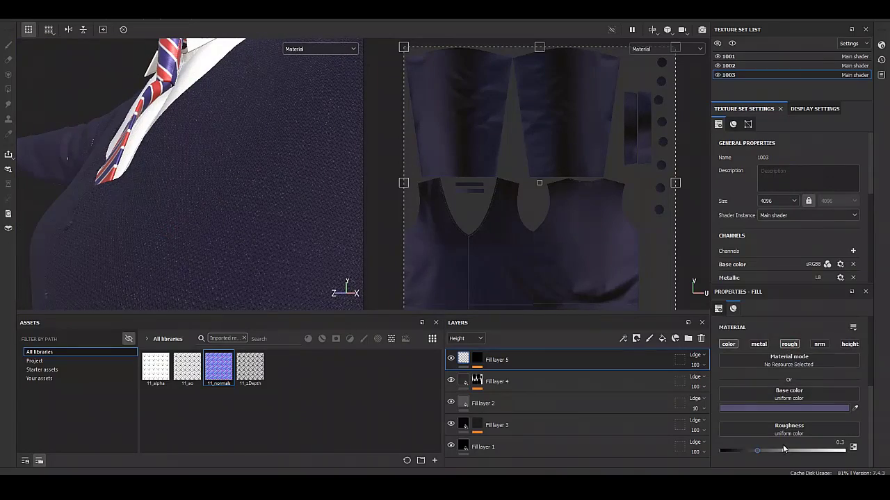
pyautogui.scroll(2, 260, 224)
pyautogui.keyDown('alt'); pyautogui.moveTo(260, 224); pyautogui.dragTo(250, 224); pyautogui.keyUp('alt')
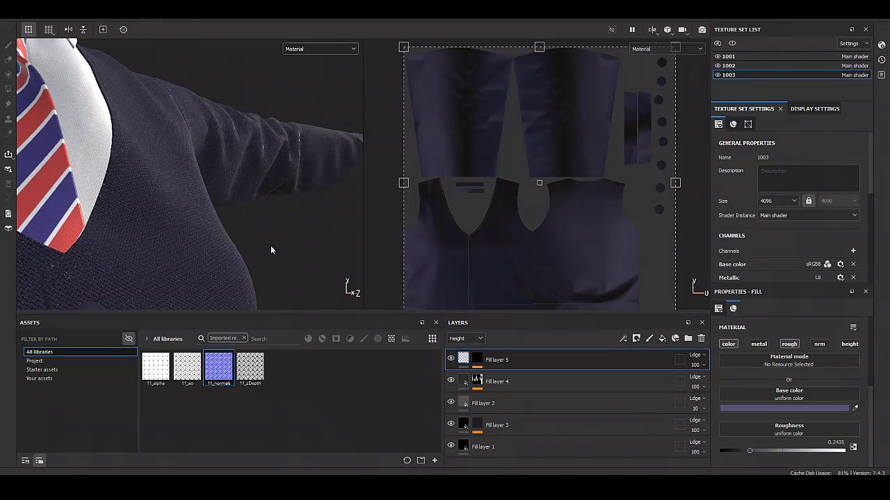
# - Add another fill layer, Fill layer 6, on top of the stack
pyautogui.scroll(-2, 271, 250)
pyautogui.keyDown('alt'); pyautogui.moveTo(273, 248); pyautogui.dragTo(236, 244); pyautogui.keyUp('alt')
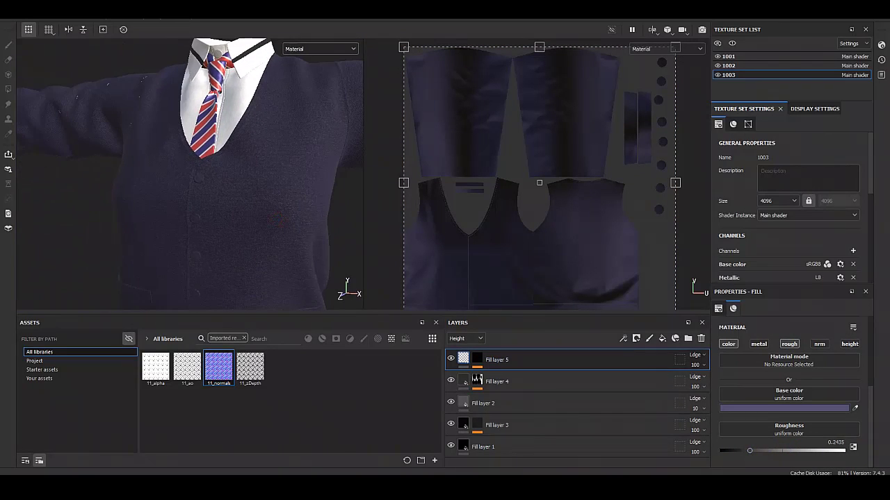
pyautogui.scroll(-2, 113, 186)
pyautogui.click(661, 338)
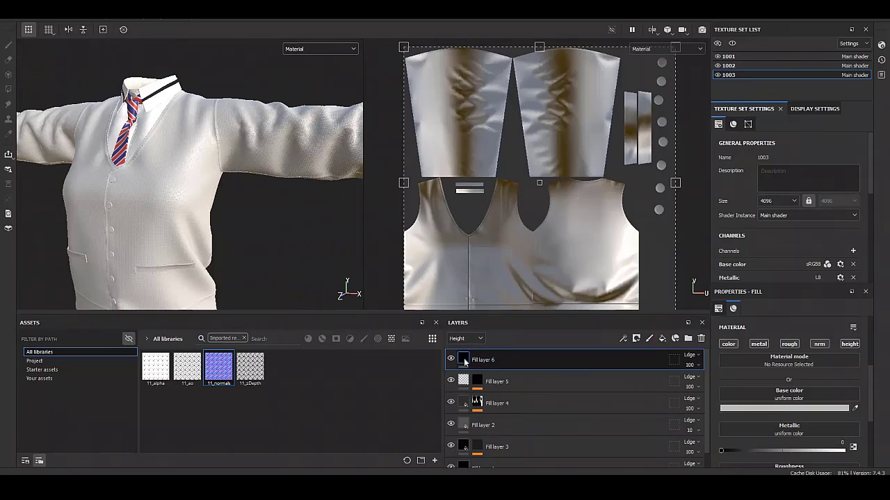
# - Give Fill layer 6 a black mask, then try and remove a fill effect in it
pyautogui.rightClick(487, 359)
pyautogui.click(502, 74)
pyautogui.rightClick(486, 360)
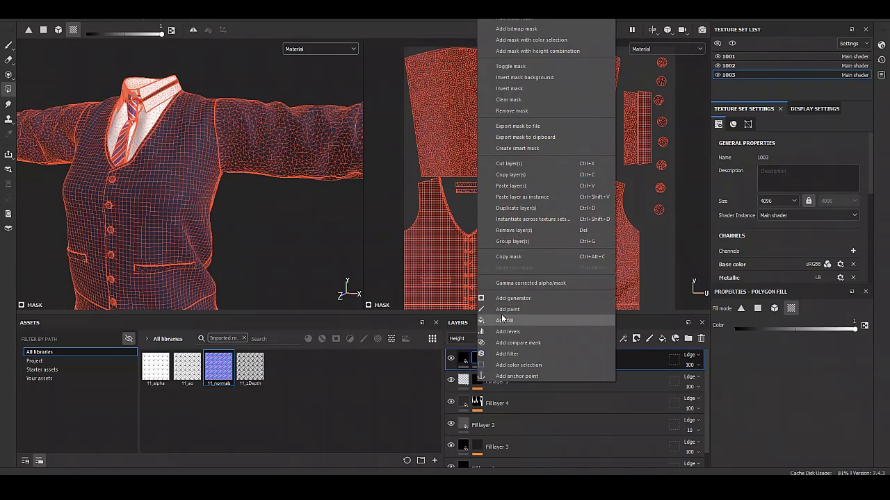
pyautogui.click(504, 320)
pyautogui.moveTo(334, 259)
pyautogui.keyDown('alt'); pyautogui.mouseDown()
pyautogui.moveTo(258, 197)
pyautogui.moveTo(141, 185)
pyautogui.moveTo(230, 184)
pyautogui.mouseUp(); pyautogui.keyUp('alt')
pyautogui.keyDown('alt'); pyautogui.moveTo(229, 184); pyautogui.dragTo(294, 183, button='middle'); pyautogui.keyUp('alt')
pyautogui.keyDown('alt'); pyautogui.moveTo(294, 182); pyautogui.dragTo(285, 180); pyautogui.keyUp('alt')
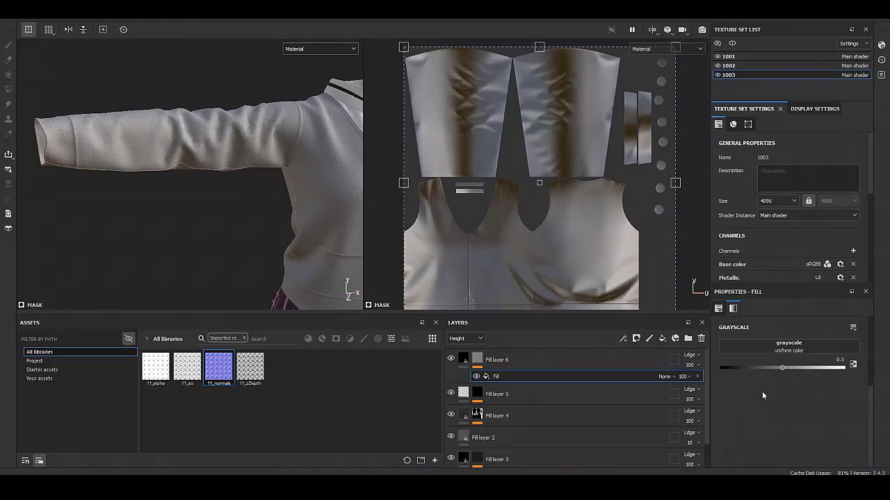
pyautogui.click(697, 376)
pyautogui.keyDown('alt'); pyautogui.moveTo(283, 232); pyautogui.dragTo(156, 212); pyautogui.keyUp('alt')
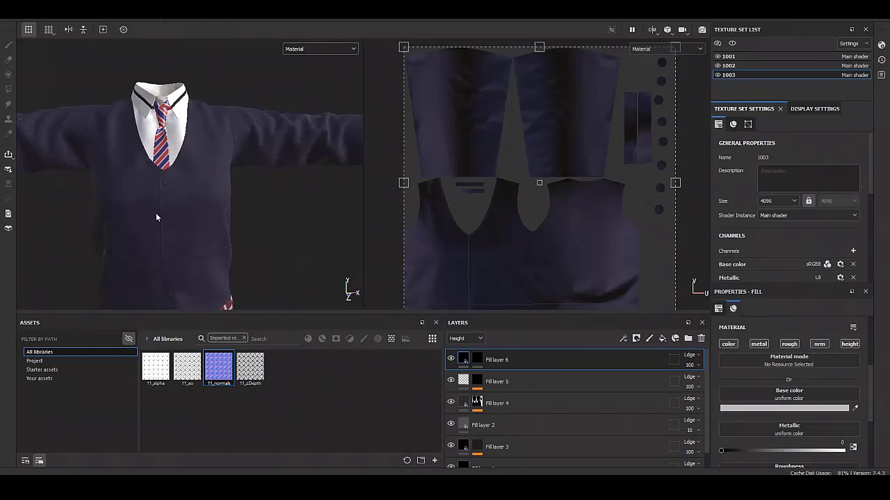
# - Add a new fill effect to the mask and browse the grayscale textures
pyautogui.rightClick(476, 360)
pyautogui.click(532, 341)
pyautogui.click(788, 345)
pyautogui.scroll(-3, 820, 448)
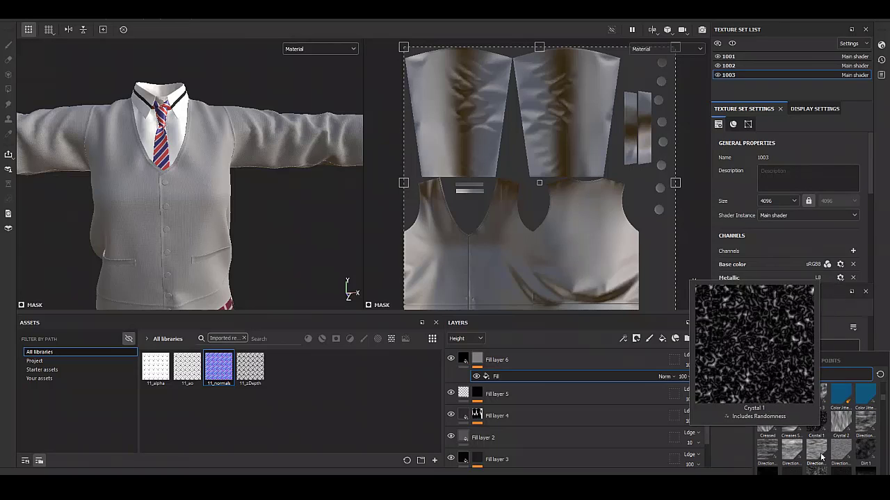
pyautogui.scroll(-3, 799, 455)
pyautogui.scroll(-2, 799, 455)
pyautogui.scroll(-2, 802, 452)
pyautogui.scroll(-2, 806, 448)
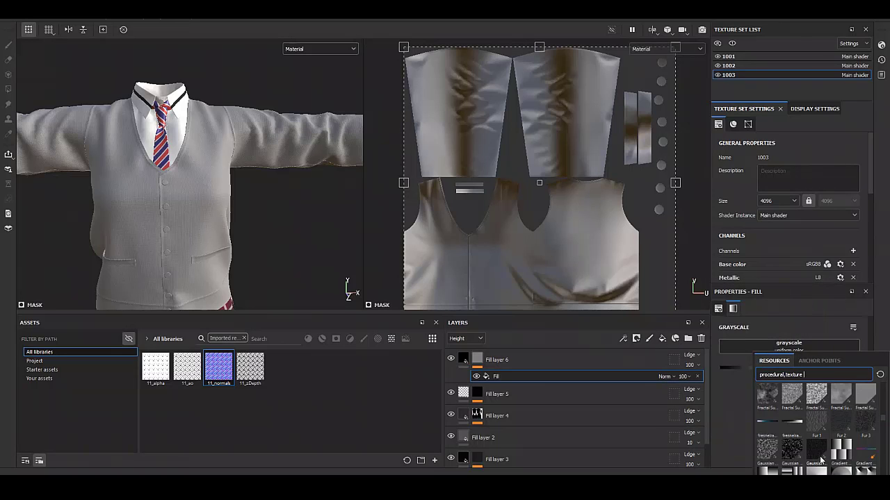
pyautogui.scroll(-2, 809, 446)
pyautogui.press('Escape')
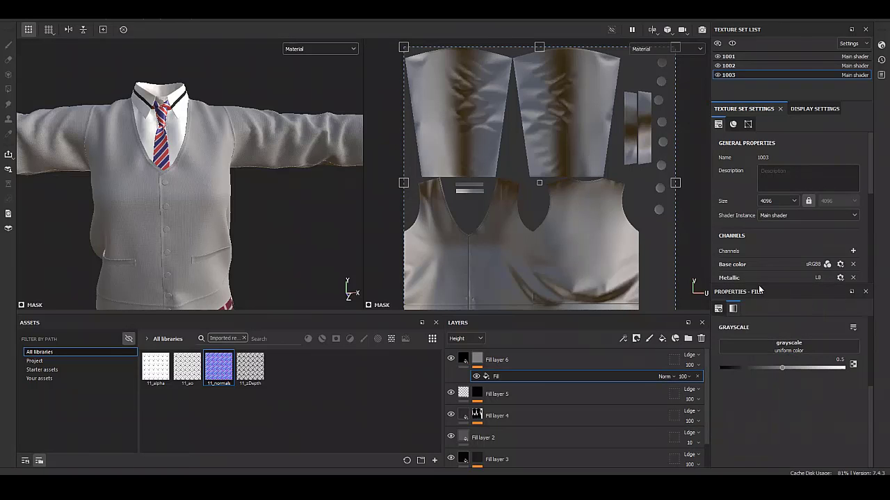
# - Use Directional Noise 4 as the mask pattern and expand its scale and angle settings
pyautogui.click(789, 345)
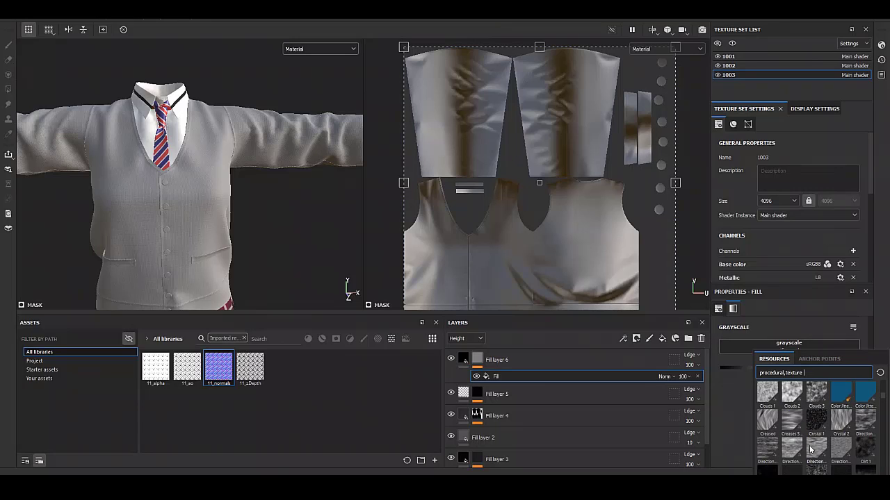
pyautogui.scroll(-2, 810, 450)
pyautogui.scroll(-2, 809, 451)
pyautogui.scroll(4, 810, 449)
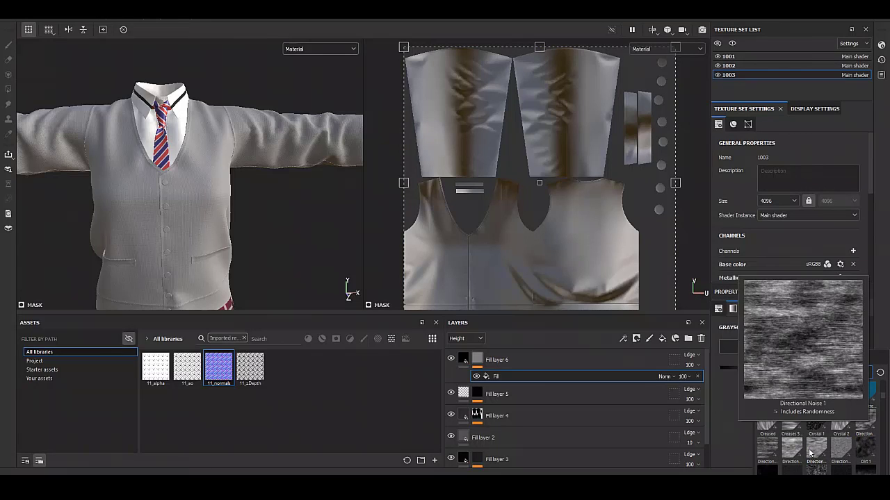
pyautogui.click(868, 425)
pyautogui.scroll(-2, 739, 452)
pyautogui.click(739, 456)
pyautogui.scroll(-2, 739, 418)
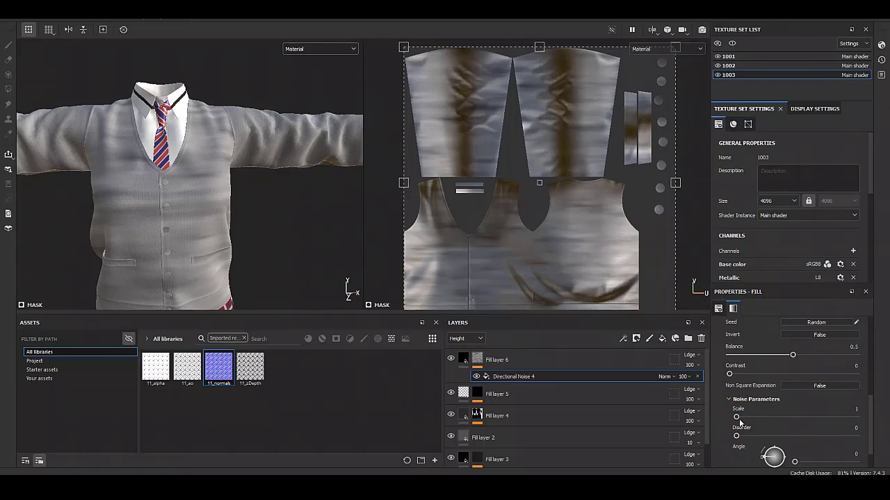
pyautogui.scroll(-1, 813, 438)
# - Add a Blur filter to Fill layer 6's mask above the Directional Noise 4 effect
pyautogui.click(528, 359)
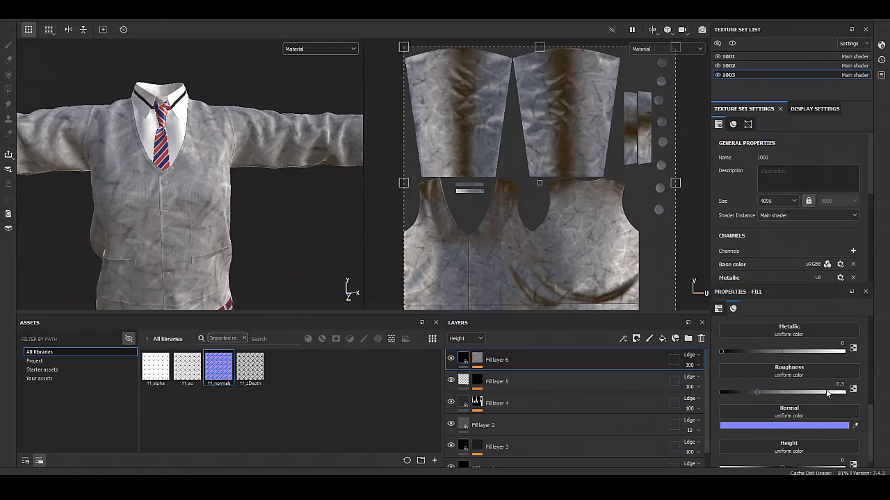
pyautogui.scroll(-2, 737, 337)
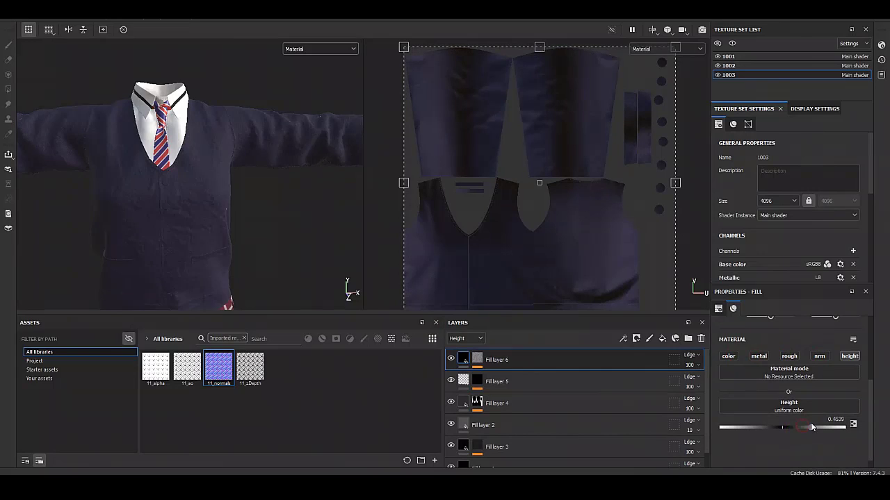
pyautogui.scroll(2, 160, 160)
pyautogui.scroll(3, 159, 160)
pyautogui.click(544, 376)
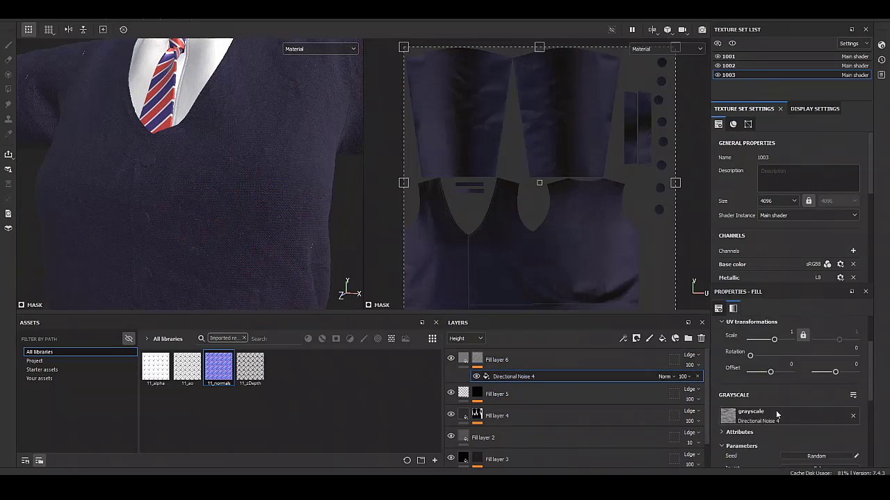
pyautogui.scroll(-3, 776, 415)
pyautogui.click(486, 360)
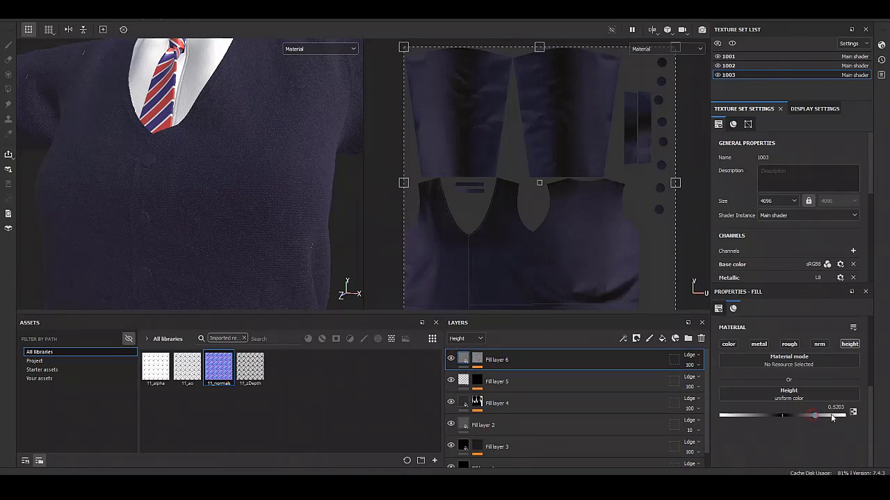
pyautogui.rightClick(493, 367)
pyautogui.click(518, 353)
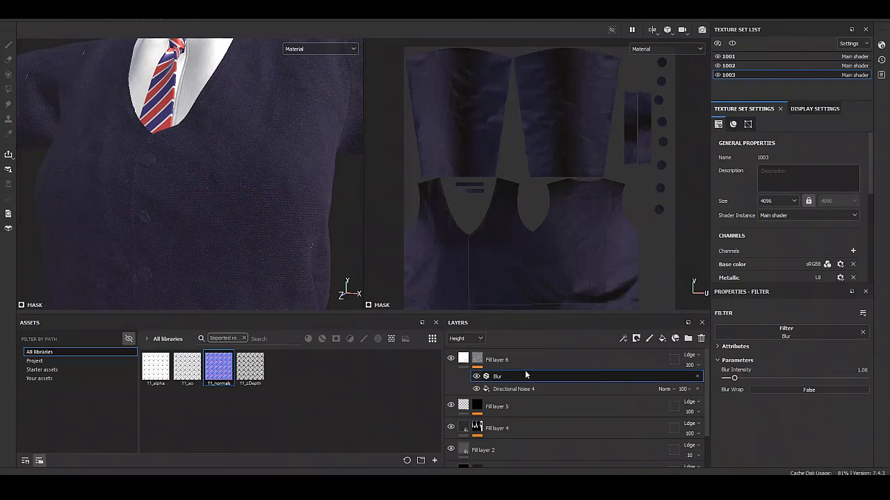
pyautogui.hotkey('ctrl', 'z')
pyautogui.hotkey('ctrl', 'y')
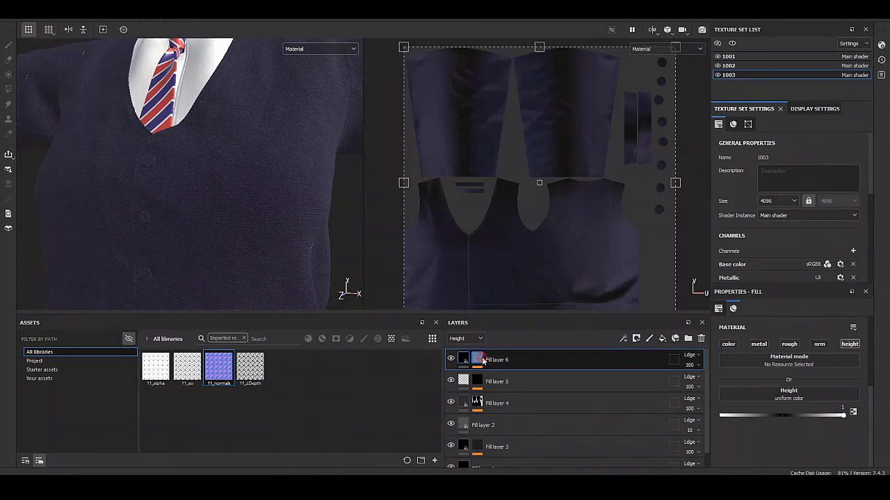
# - Set Directional Noise 4 scale to 2 and tweak its Angle Random
pyautogui.scroll(-2, 783, 426)
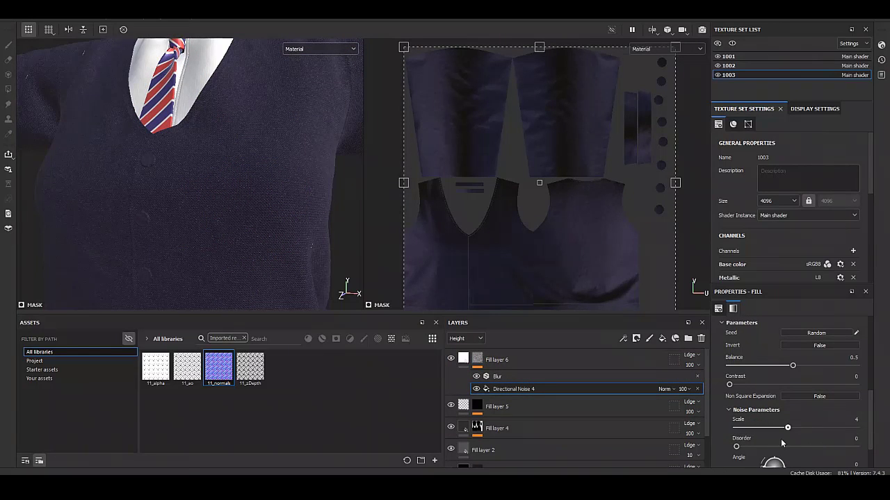
pyautogui.scroll(-3, 278, 190)
pyautogui.scroll(-3, 271, 218)
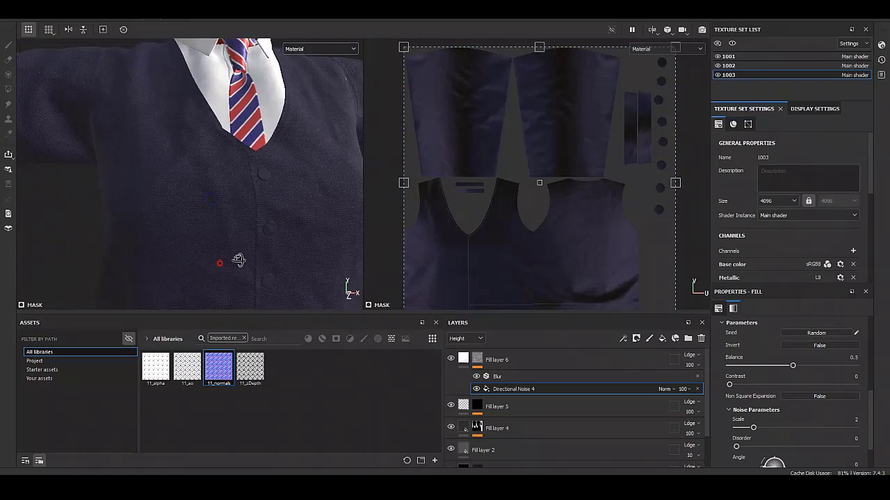
pyautogui.moveTo(234, 258)
pyautogui.keyDown('alt'); pyautogui.mouseDown()
pyautogui.moveTo(88, 119)
pyautogui.moveTo(190, 256)
pyautogui.mouseUp(); pyautogui.keyUp('alt')
pyautogui.scroll(2, 191, 256)
pyautogui.click(477, 359)
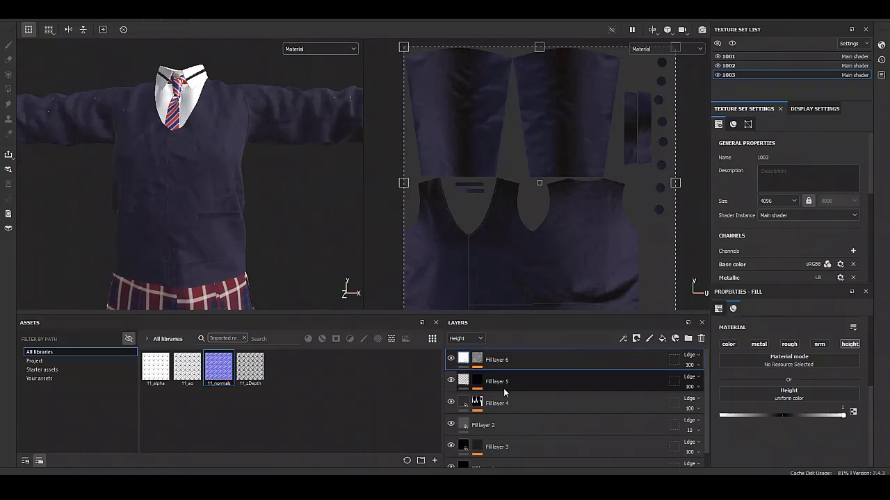
pyautogui.click(477, 360)
pyautogui.scroll(-1, 770, 417)
pyautogui.moveTo(770, 455); pyautogui.dragTo(777, 455)
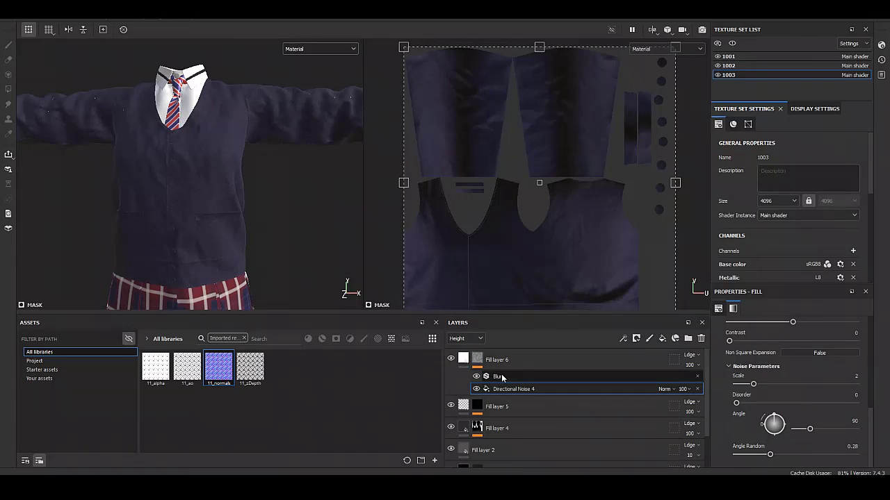
# - Raise Fill layer 6's height to 0.8450 and inspect the cardigan's knit
pyautogui.click(626, 376)
pyautogui.click(529, 359)
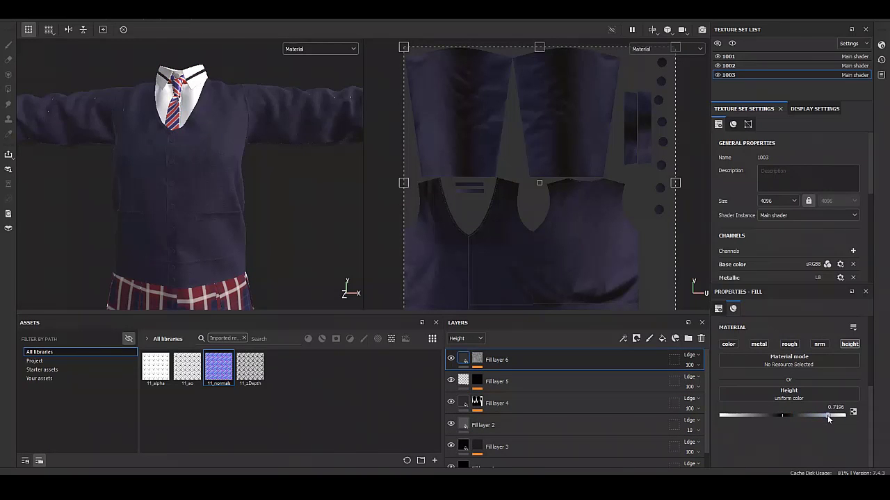
pyautogui.moveTo(817, 415); pyautogui.dragTo(836, 415)
pyautogui.scroll(5, 260, 241)
pyautogui.scroll(-5, 260, 240)
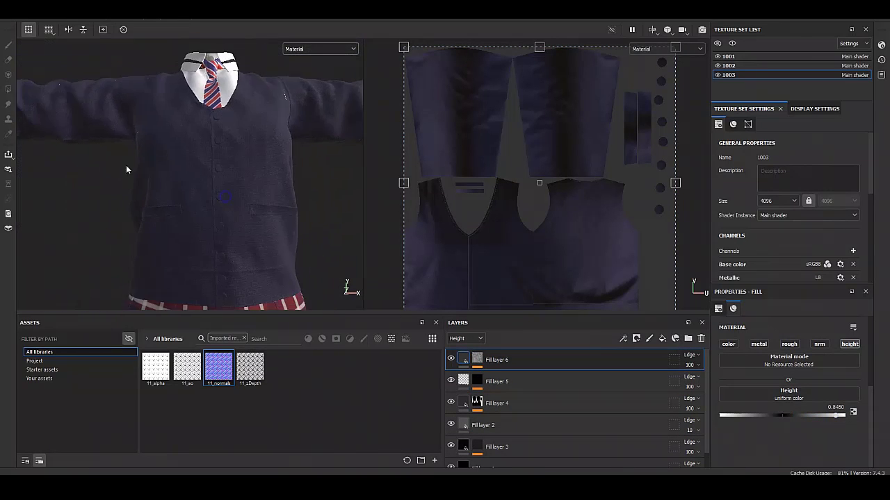
pyautogui.scroll(3, 126, 165)
pyautogui.scroll(-3, 341, 196)
pyautogui.scroll(2, 193, 184)
pyautogui.scroll(-1, 195, 198)
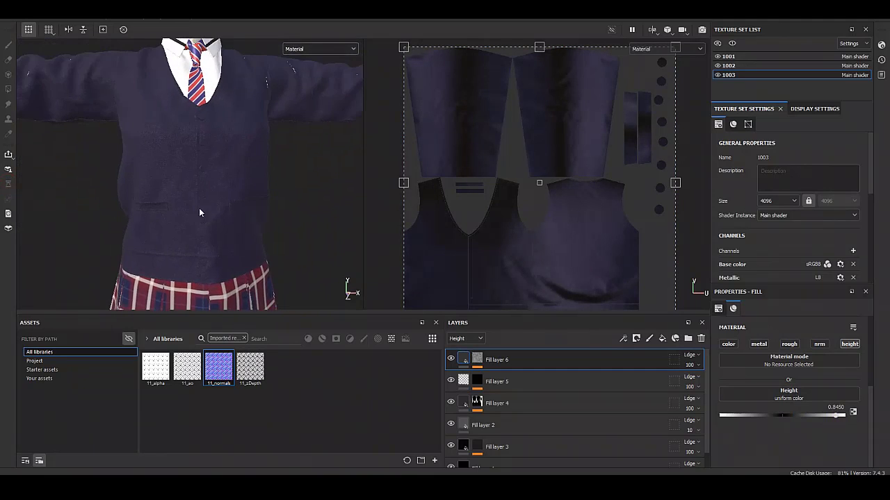
pyautogui.keyDown('alt'); pyautogui.moveTo(199, 207); pyautogui.dragTo(209, 241); pyautogui.keyUp('alt')
pyautogui.keyDown('alt'); pyautogui.moveTo(208, 241); pyautogui.dragTo(200, 202, button='right'); pyautogui.keyUp('alt')
pyautogui.scroll(2, 199, 202)
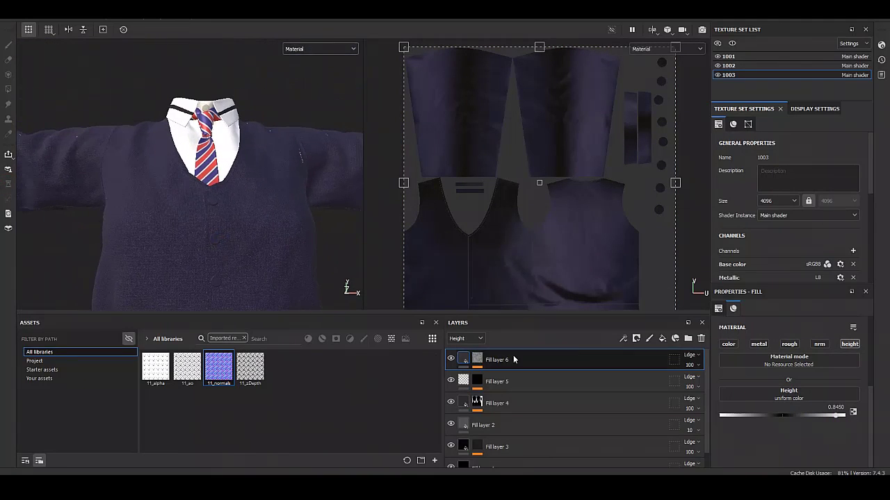
# - Group Fill layers 6, 5, 4 and 2 into a masked Folder 1
pyautogui.click(688, 338)
pyautogui.keyDown('shift'); pyautogui.click(505, 446); pyautogui.keyUp('shift')
pyautogui.moveTo(505, 447); pyautogui.dragTo(490, 359)
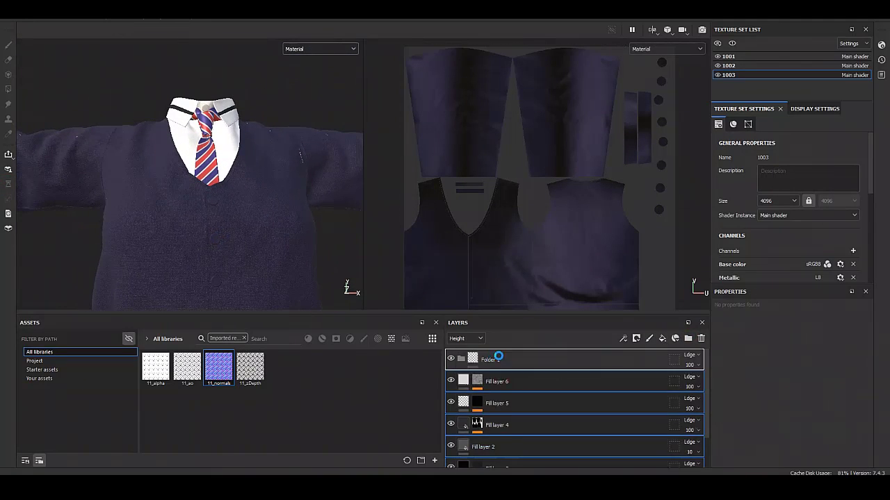
pyautogui.rightClick(493, 359)
pyautogui.click(518, 30)
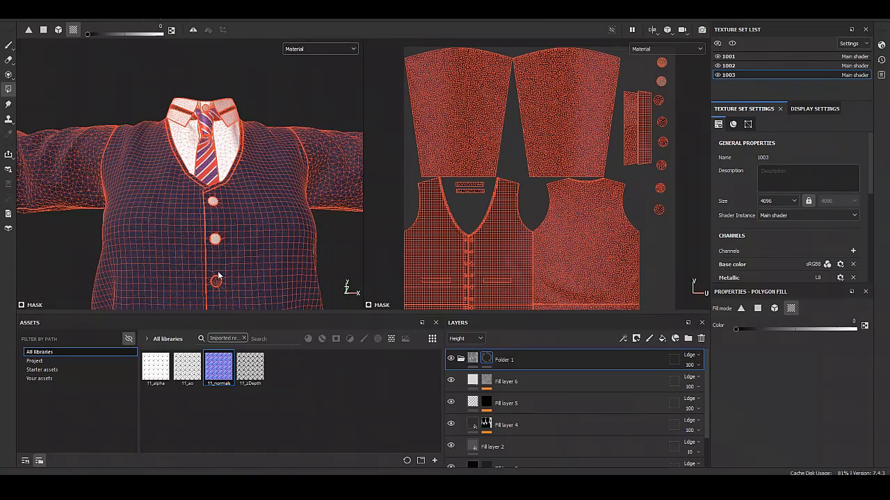
pyautogui.moveTo(217, 276); pyautogui.dragTo(251, 201, button='middle')
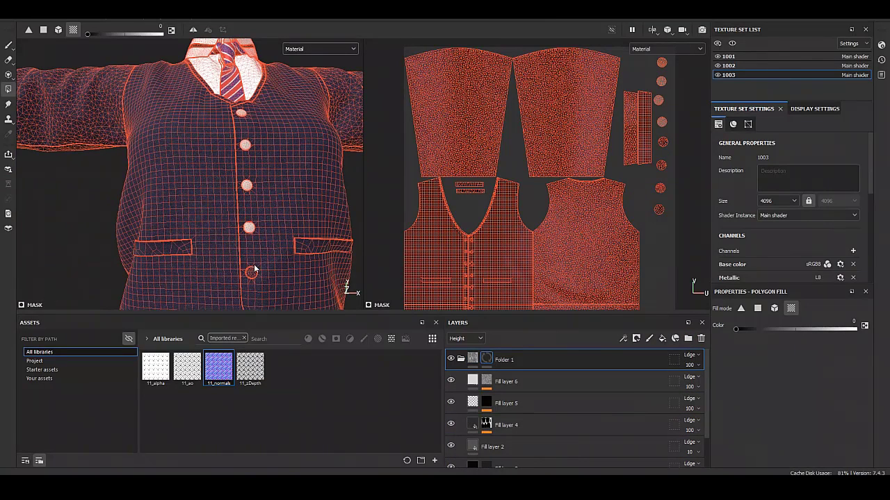
pyautogui.moveTo(254, 268); pyautogui.dragTo(265, 179, button='middle')
pyautogui.click(473, 359)
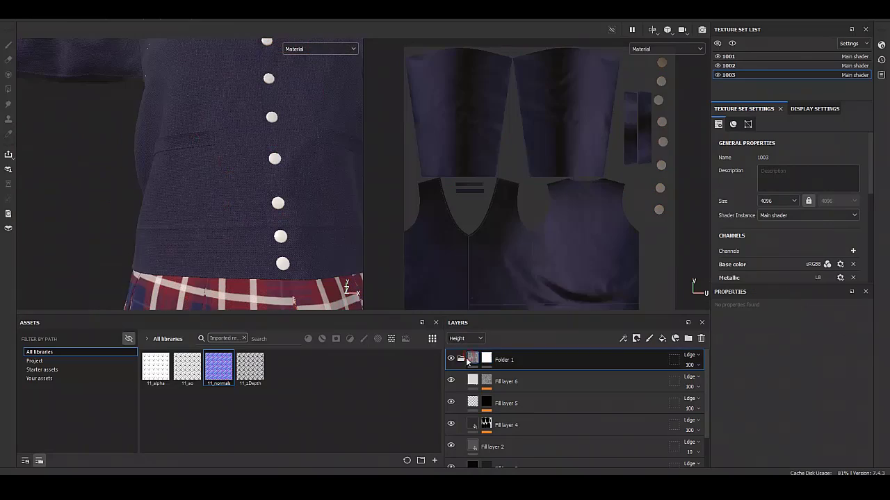
pyautogui.click(461, 359)
# - Add Fill layer 7 in its own folder and sample the navy base colour
pyautogui.moveTo(201, 159)
pyautogui.keyDown('alt'); pyautogui.mouseDown()
pyautogui.moveTo(89, 204)
pyautogui.moveTo(197, 204)
pyautogui.mouseUp(); pyautogui.keyUp('alt')
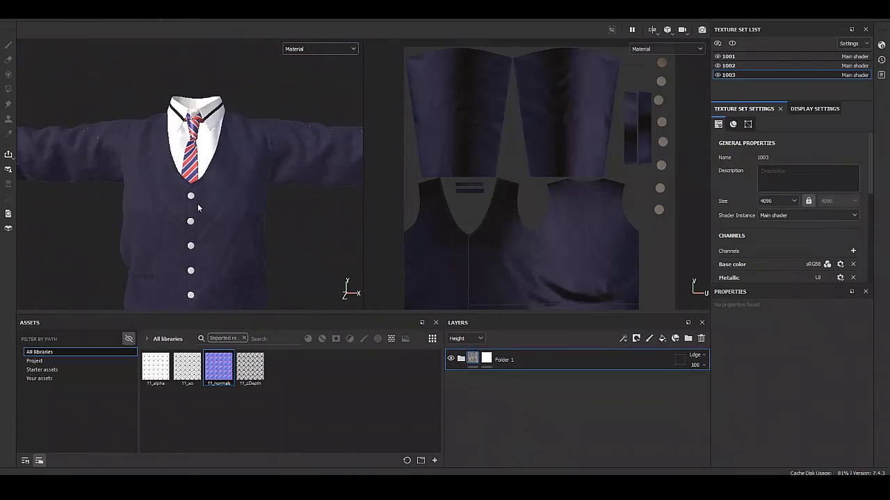
pyautogui.scroll(3, 198, 203)
pyautogui.click(661, 339)
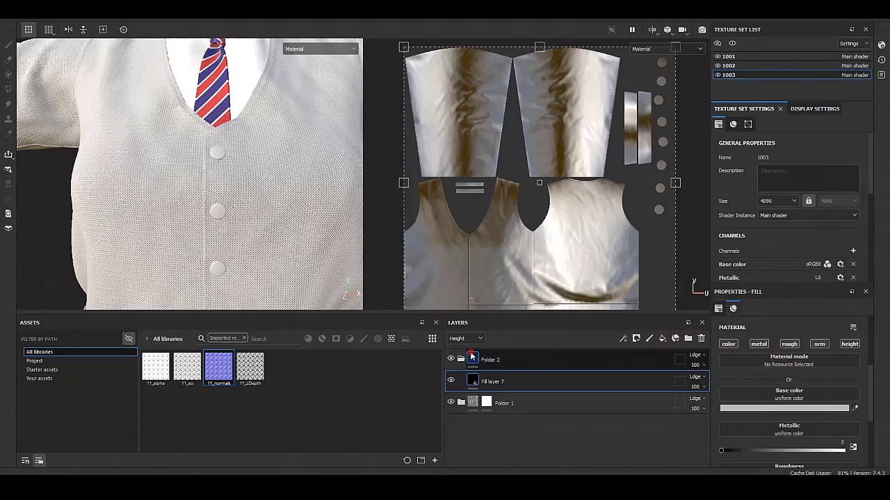
pyautogui.rightClick(476, 381)
pyautogui.press('Escape')
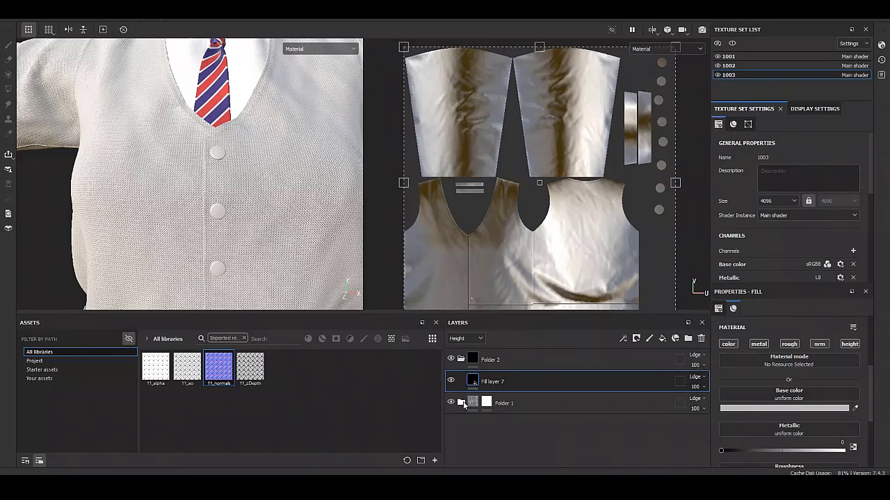
pyautogui.click(471, 350)
pyautogui.click(855, 408)
pyautogui.click(472, 403)
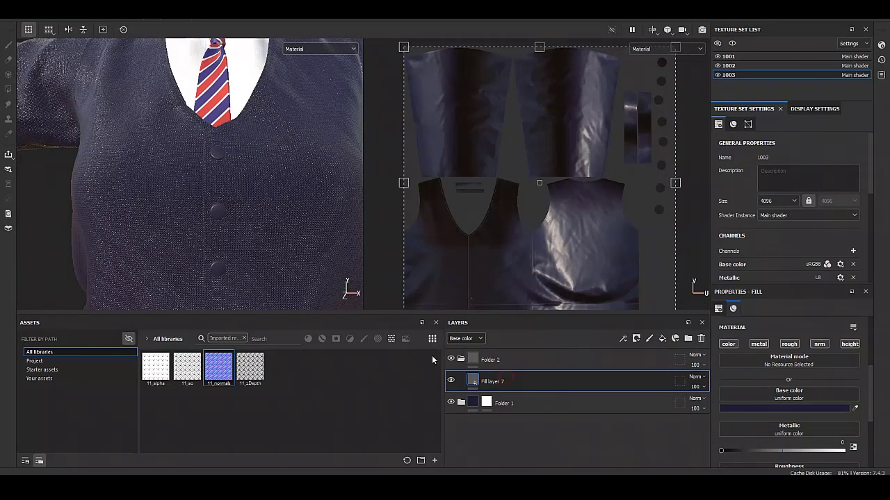
pyautogui.hotkey('ctrl', 'z')
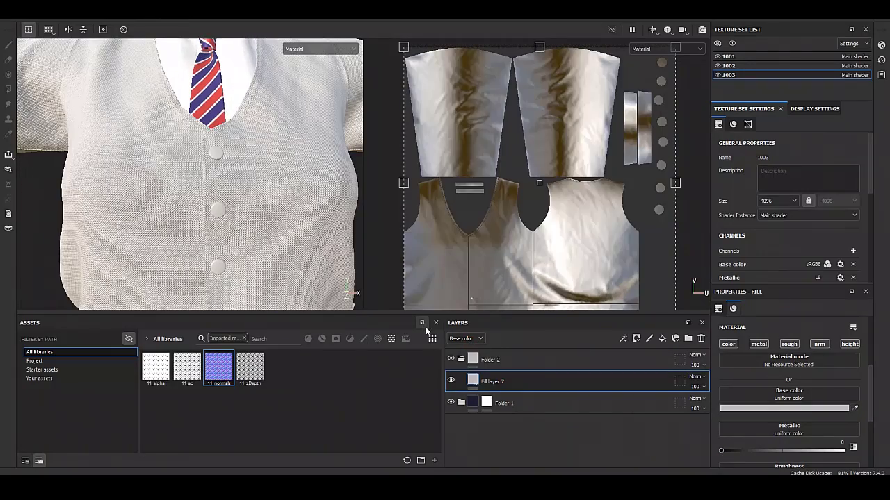
pyautogui.click(855, 408)
# - Give Folder 2 a black mask with polygon fill to isolate the buttons
pyautogui.click(473, 403)
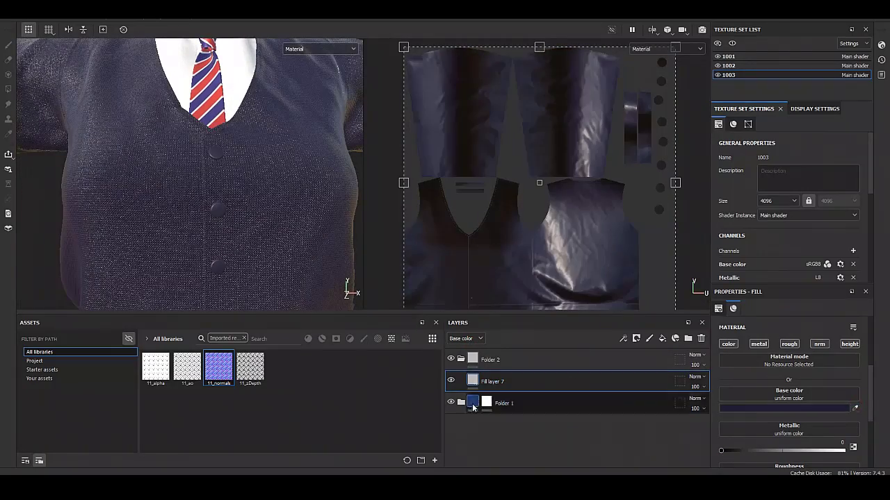
pyautogui.click(473, 360)
pyautogui.press('4')
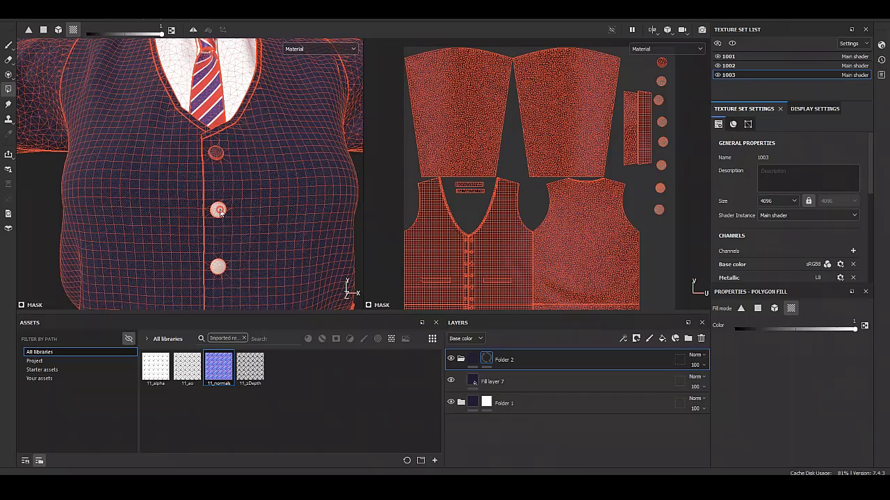
pyautogui.moveTo(675, 85); pyautogui.dragTo(563, 160, button='middle')
pyautogui.scroll(5, 304, 288)
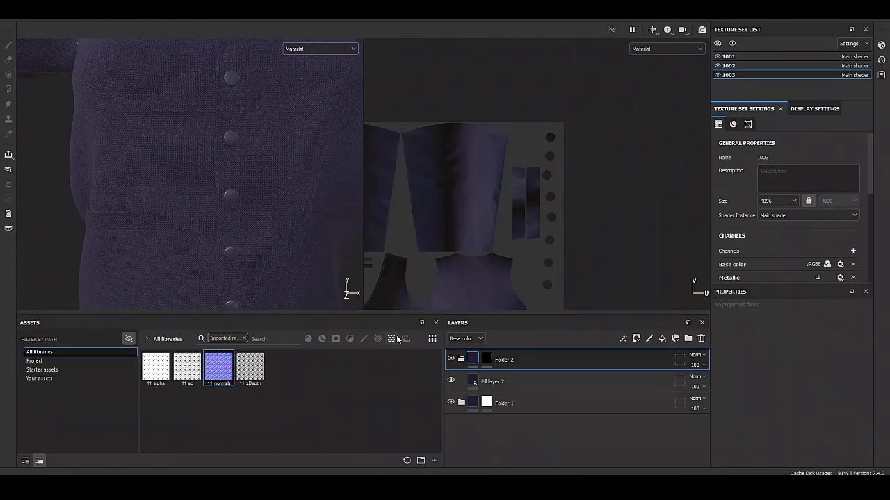
pyautogui.click(528, 381)
pyautogui.scroll(-2, 786, 424)
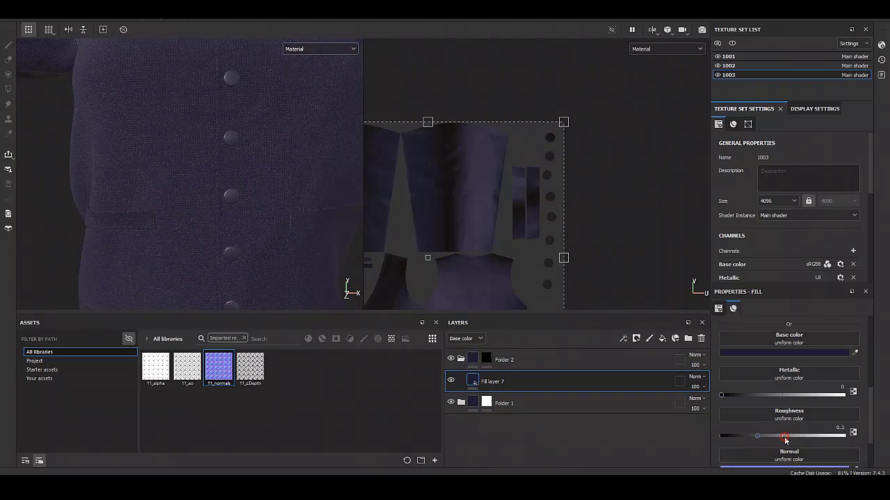
# - Set Fill layer 7 roughness to about 0.49; add Fill layer 8 with UV Border Distance mask
pyautogui.moveTo(783, 439); pyautogui.dragTo(781, 437)
pyautogui.rightClick(503, 382)
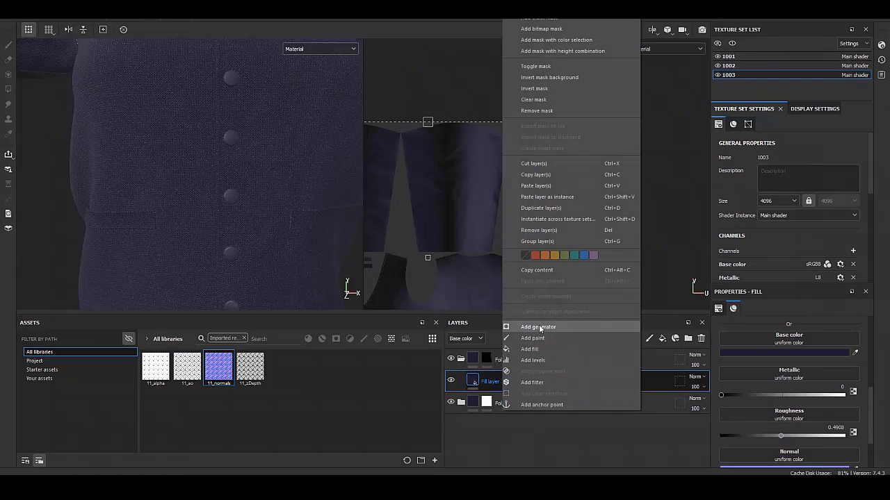
pyautogui.rightClick(486, 380)
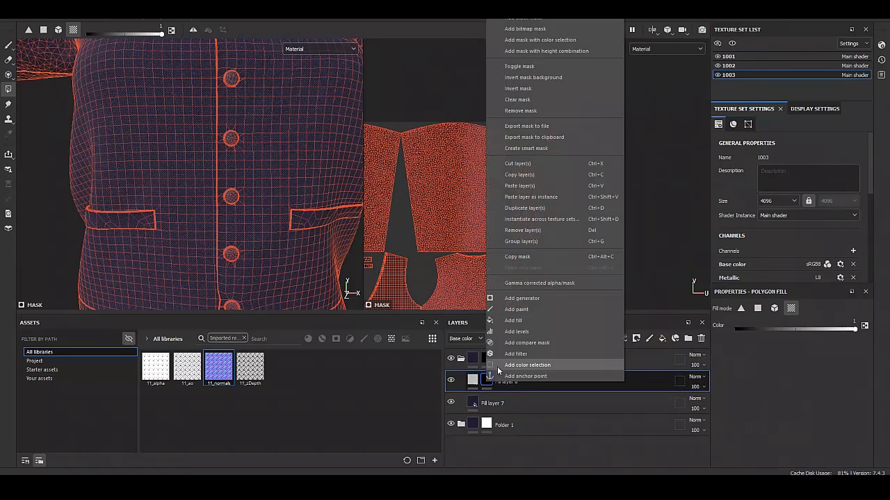
pyautogui.click(518, 298)
pyautogui.click(786, 328)
pyautogui.click(794, 411)
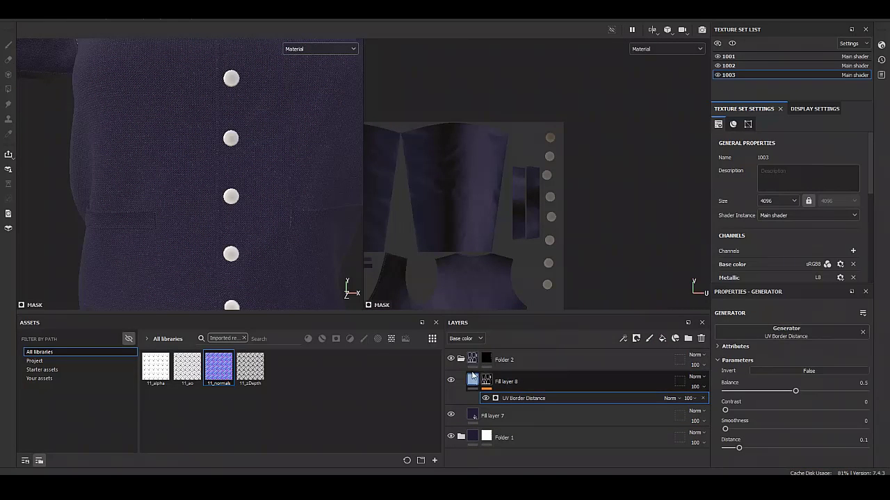
pyautogui.hotkey('ctrl', 'd')
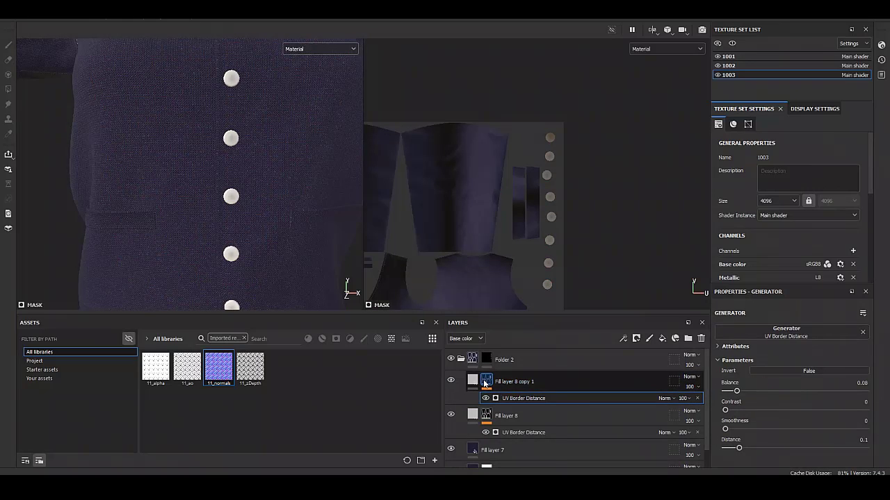
pyautogui.click(487, 381)
pyautogui.click(701, 338)
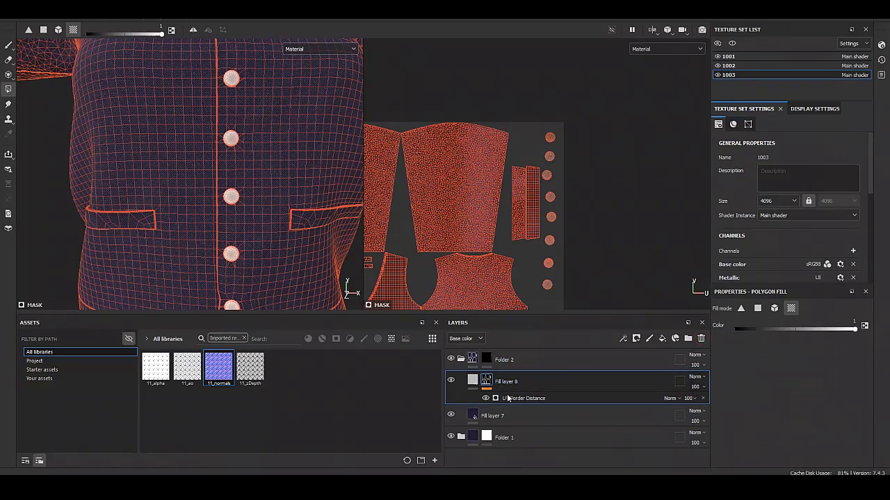
# - Set the border mask balance to about 0.1 and keep only Fill layer 8's height channel
pyautogui.moveTo(751, 391); pyautogui.dragTo(739, 394)
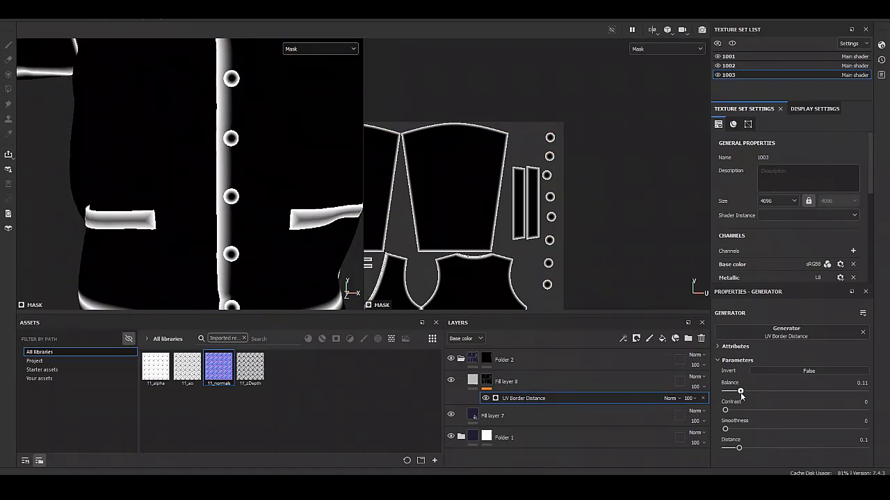
pyautogui.scroll(2, 751, 394)
pyautogui.click(728, 344)
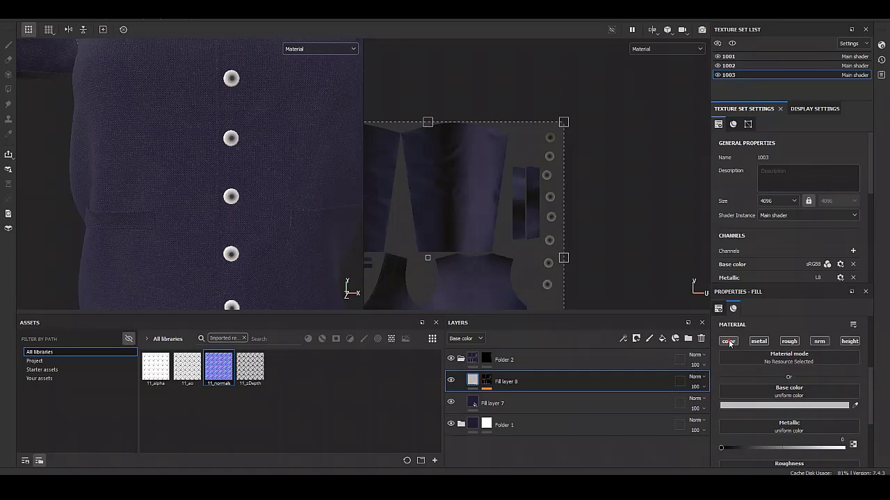
pyautogui.click(758, 344)
pyautogui.click(788, 344)
pyautogui.click(820, 344)
pyautogui.scroll(5, 235, 185)
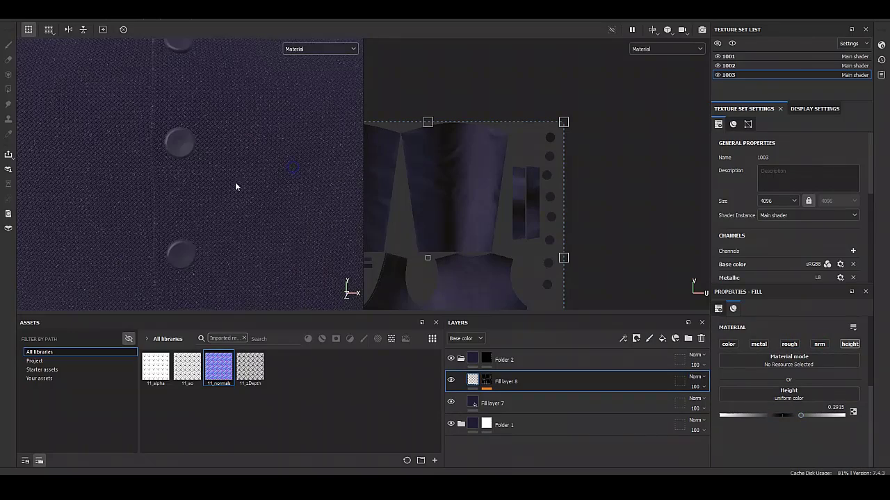
# - Soften Fill layer 8's mask with a Blur filter and add Fill layer 9 above
pyautogui.rightClick(487, 380)
pyautogui.click(517, 345)
pyautogui.click(846, 367)
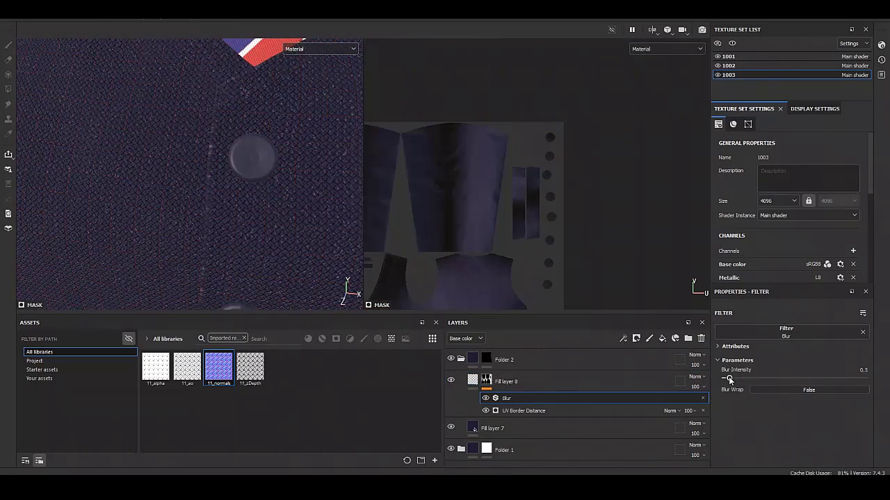
pyautogui.click(662, 338)
# - Give Fill layer 9 a black mask for painting and filter the assets to alphas
pyautogui.rightClick(477, 382)
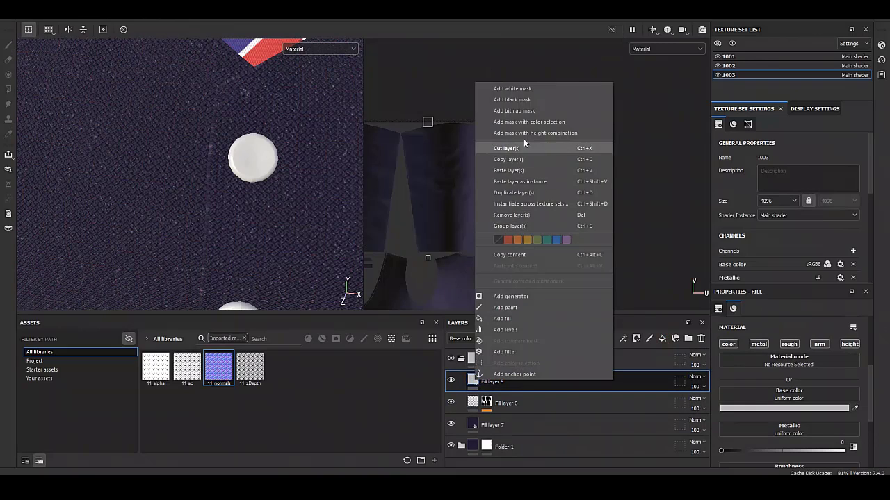
pyautogui.click(511, 100)
pyautogui.press('1')
pyautogui.click(64, 370)
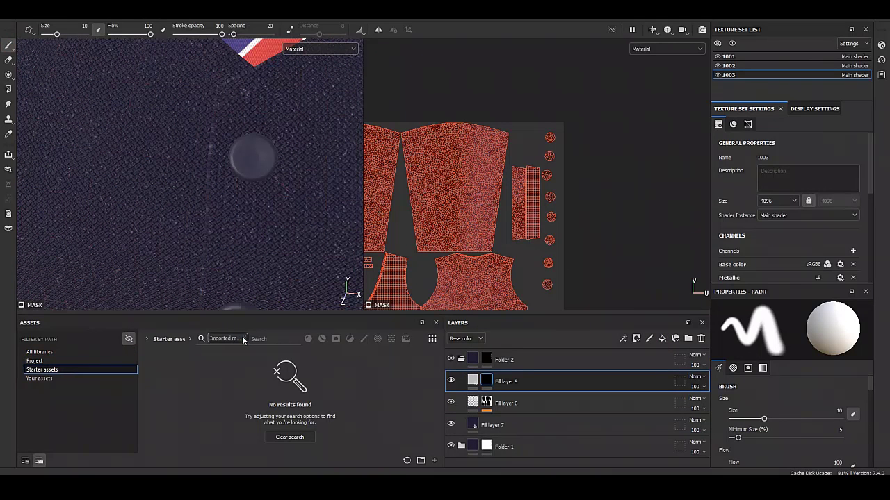
pyautogui.click(243, 338)
pyautogui.click(349, 338)
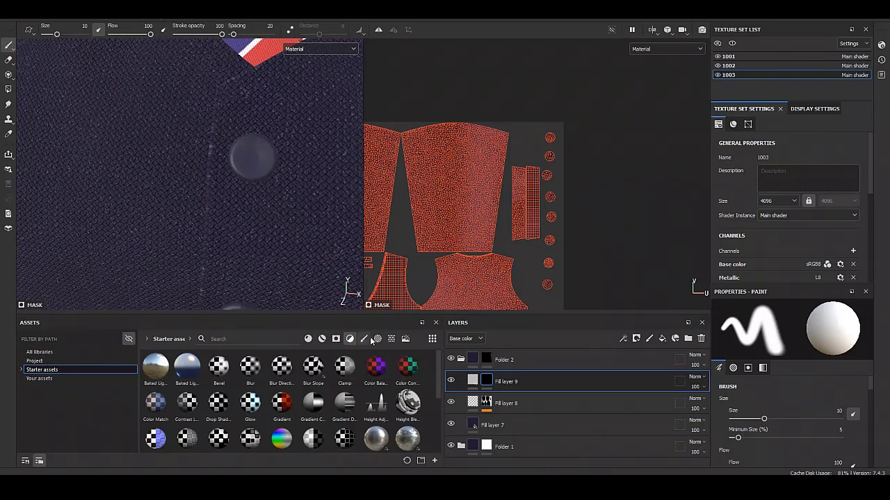
pyautogui.click(377, 338)
# - Try the Circle Plus alpha with a test stamp on a button
pyautogui.scroll(-2, 295, 410)
pyautogui.scroll(-2, 295, 410)
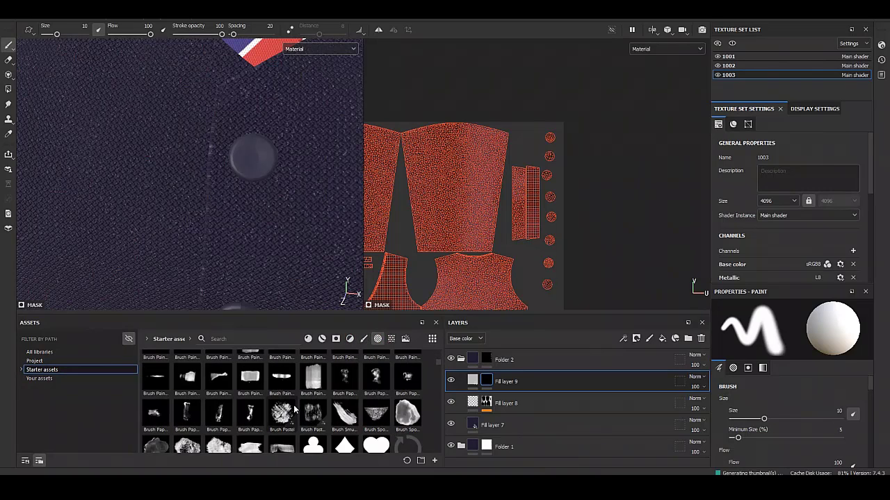
pyautogui.scroll(-2, 295, 410)
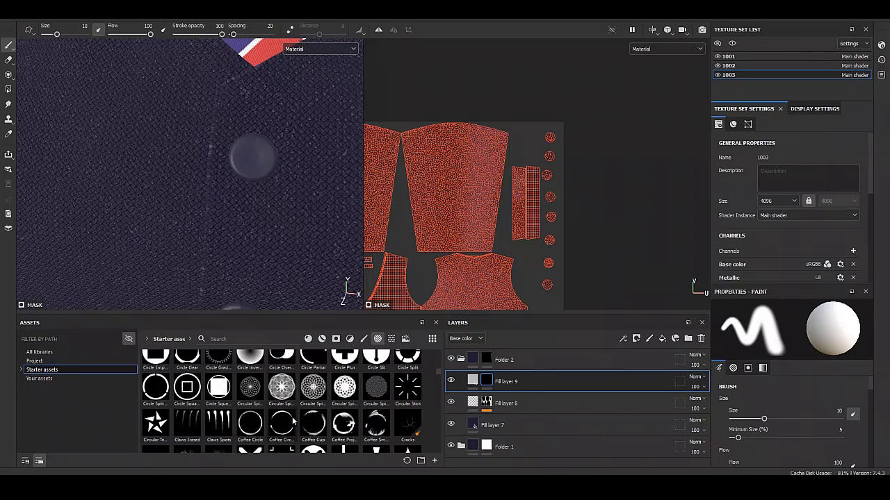
pyautogui.scroll(-2, 292, 416)
pyautogui.scroll(-2, 292, 416)
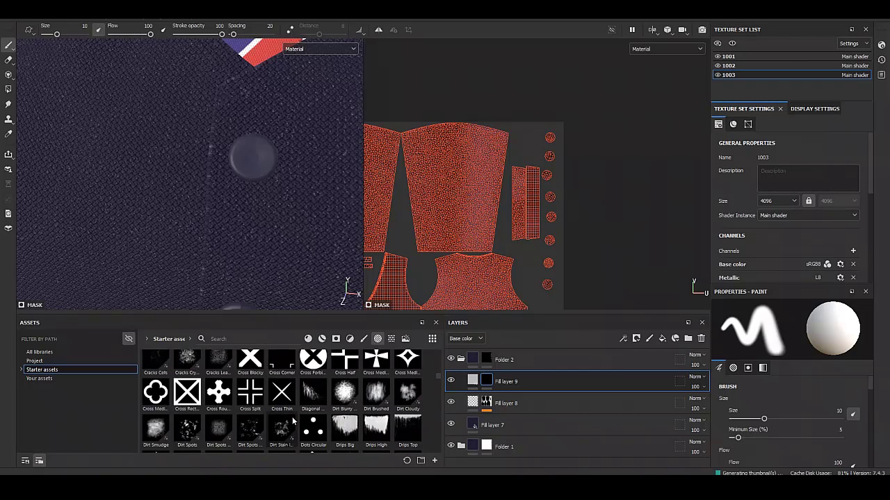
pyautogui.scroll(2, 292, 416)
pyautogui.click(349, 356)
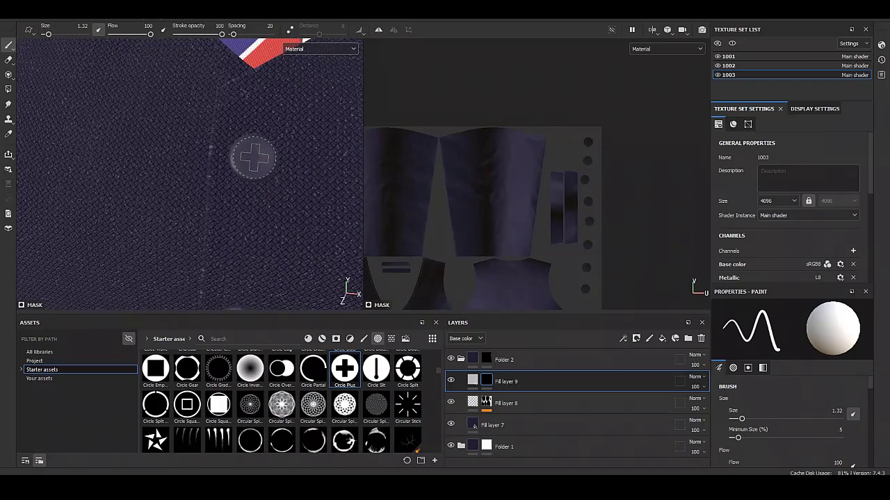
pyautogui.scroll(-5, 800, 450)
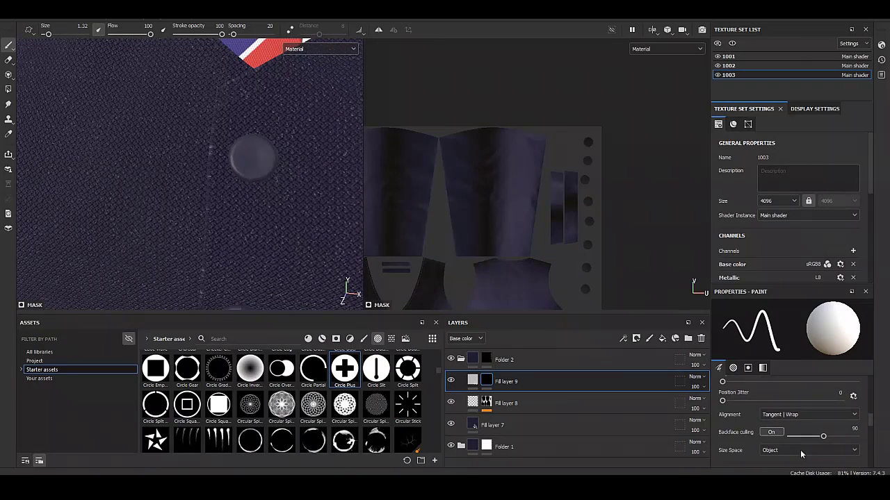
pyautogui.scroll(-3, 769, 436)
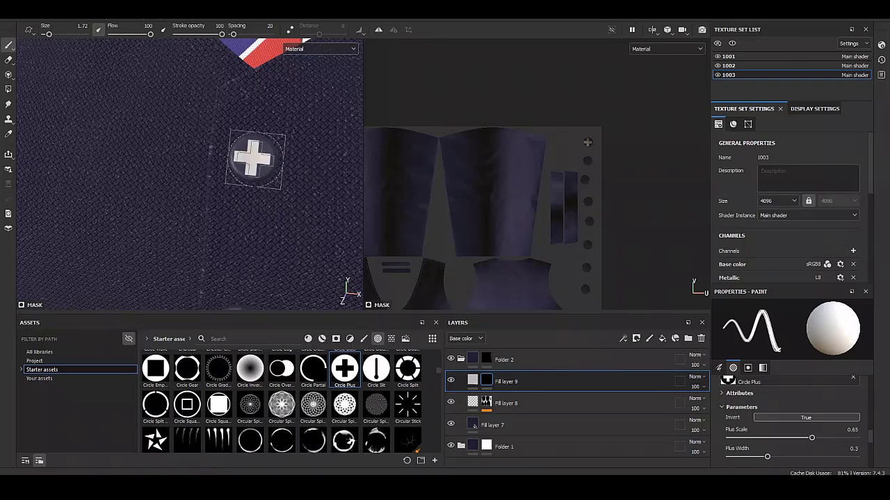
pyautogui.keyDown('shift'); pyautogui.moveTo(255, 159); pyautogui.dragTo(240, 239, button='right'); pyautogui.keyUp('shift')
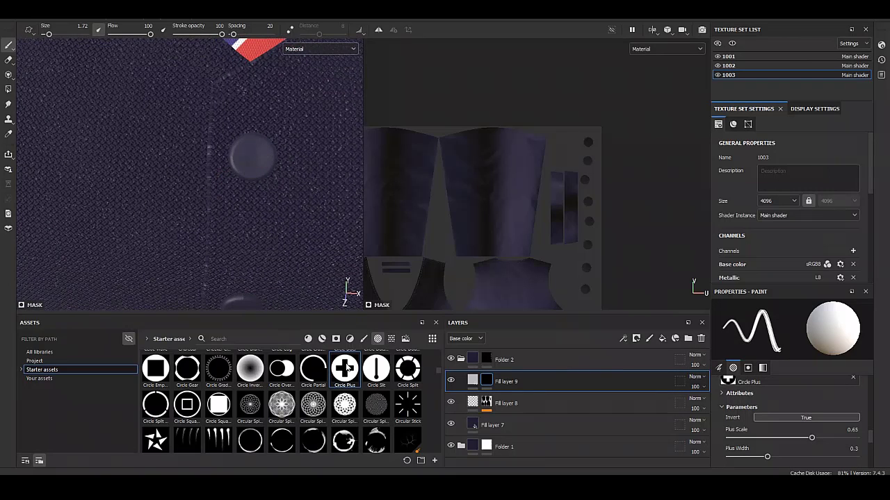
# - Stamp Dots Circular holes onto three vest buttons
pyautogui.scroll(-3, 345, 369)
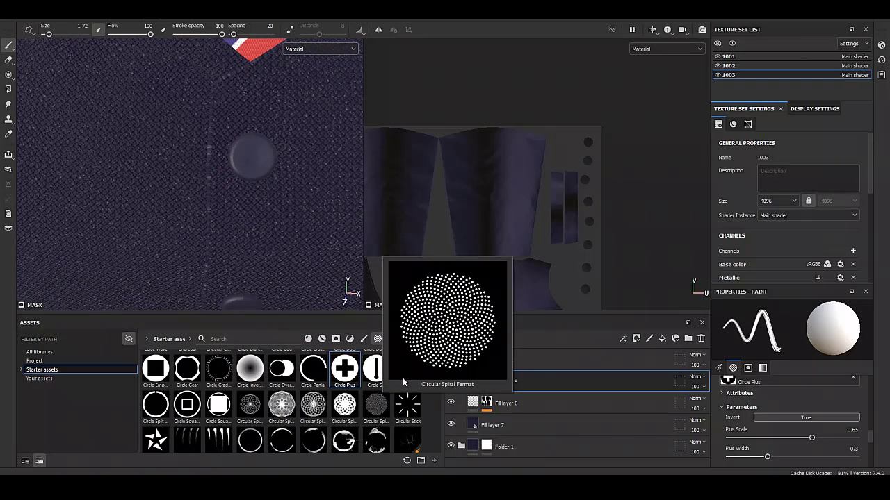
pyautogui.scroll(-3, 402, 377)
pyautogui.click(313, 442)
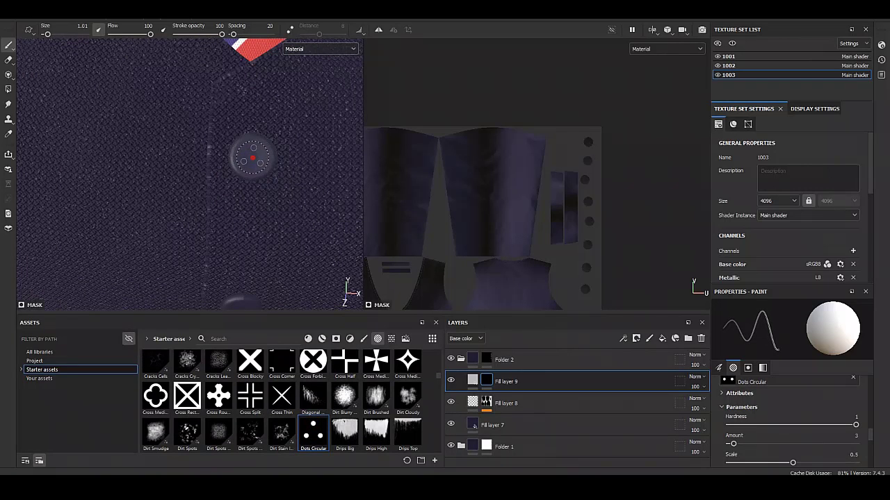
pyautogui.scroll(-3, 313, 403)
pyautogui.scroll(-5, 772, 454)
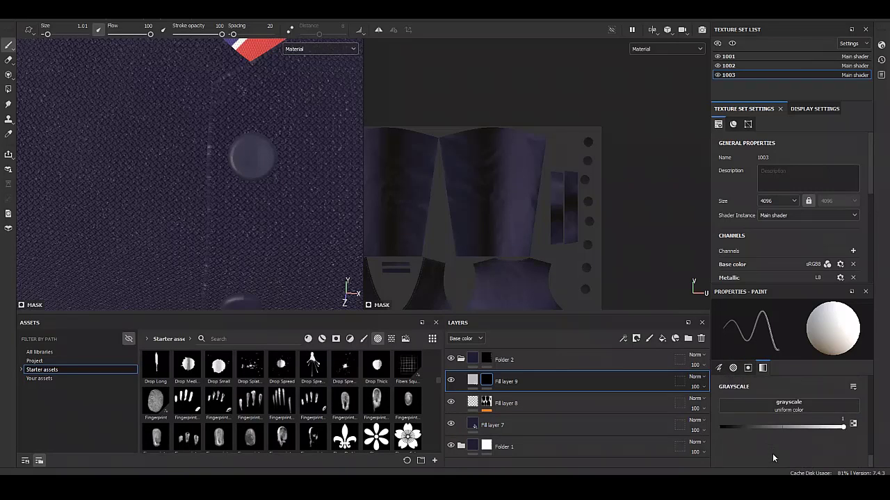
pyautogui.scroll(2, 772, 453)
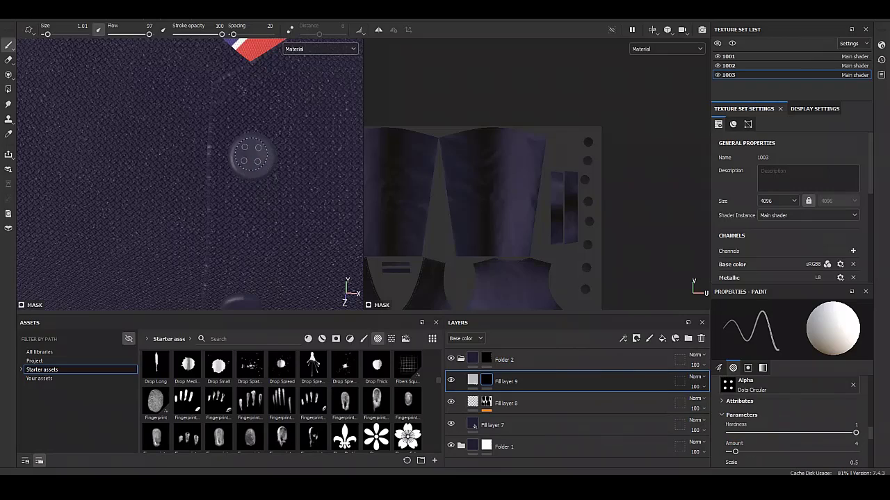
pyautogui.moveTo(311, 207)
pyautogui.keyDown('alt'); pyautogui.mouseDown()
pyautogui.moveTo(262, 178)
pyautogui.moveTo(244, 180)
pyautogui.mouseUp(); pyautogui.keyUp('alt')
pyautogui.keyDown('alt'); pyautogui.moveTo(242, 219); pyautogui.dragTo(216, 139); pyautogui.keyUp('alt')
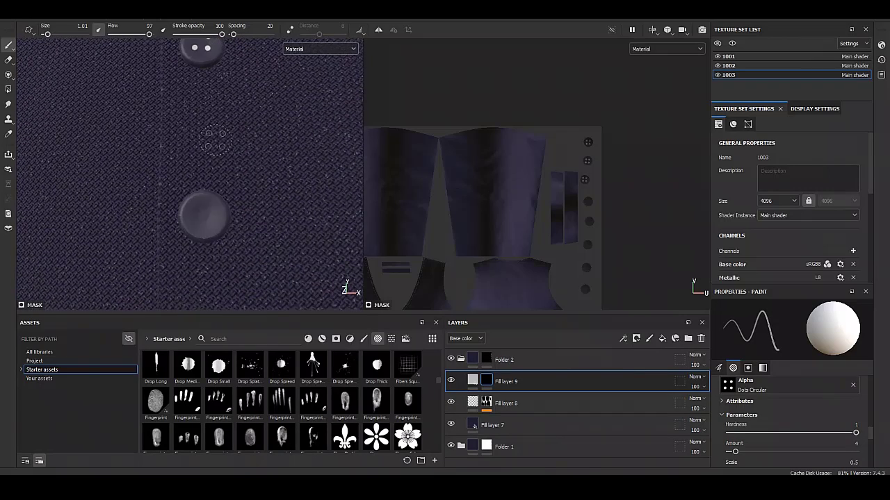
pyautogui.moveTo(203, 217)
pyautogui.keyDown('alt'); pyautogui.mouseDown()
pyautogui.moveTo(219, 184)
pyautogui.moveTo(268, 170)
pyautogui.moveTo(272, 158)
pyautogui.moveTo(139, 97)
pyautogui.mouseUp(); pyautogui.keyUp('alt')
pyautogui.scroll(-3, 139, 98)
pyautogui.scroll(1, 224, 214)
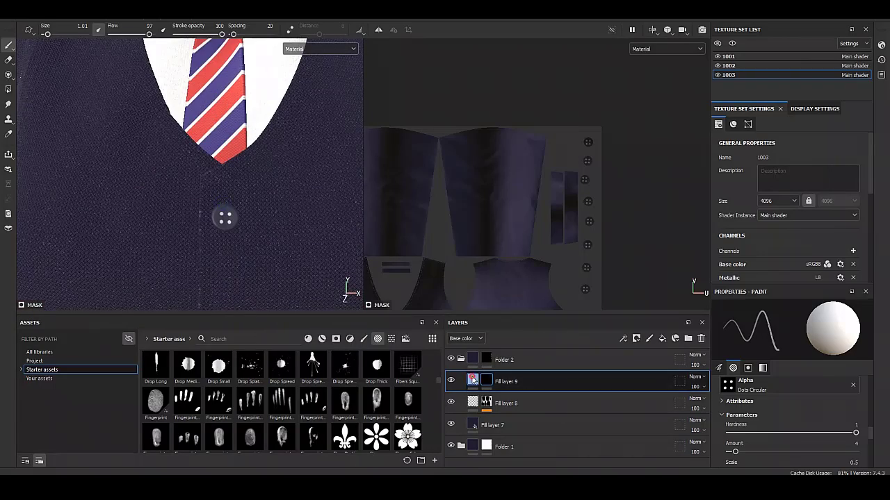
pyautogui.click(472, 380)
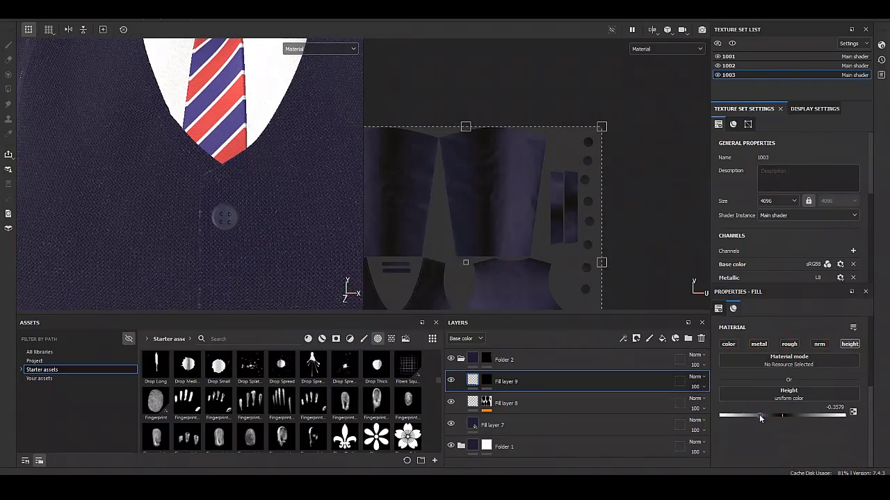
# - Add a Blur filter at 0.11 to Fill layer 9's button-hole mask
pyautogui.scroll(-3, 276, 214)
pyautogui.keyDown('alt'); pyautogui.moveTo(230, 238); pyautogui.dragTo(224, 267); pyautogui.keyUp('alt')
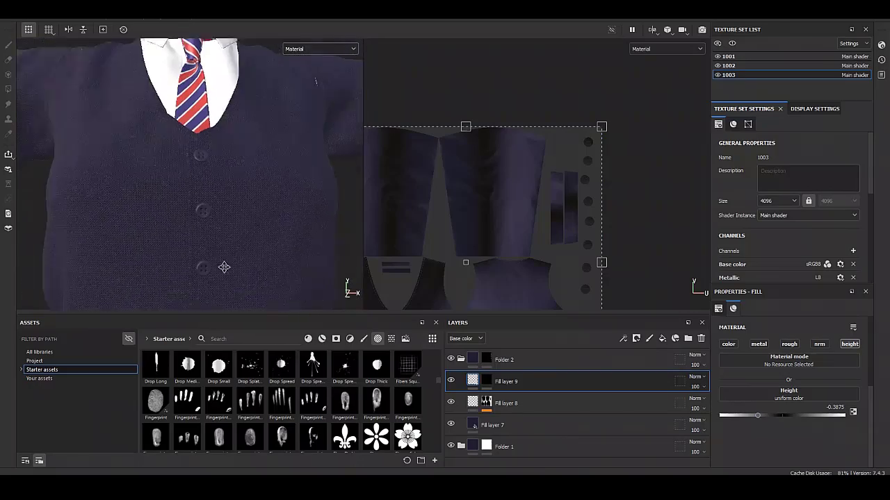
pyautogui.scroll(3, 224, 267)
pyautogui.scroll(3, 223, 267)
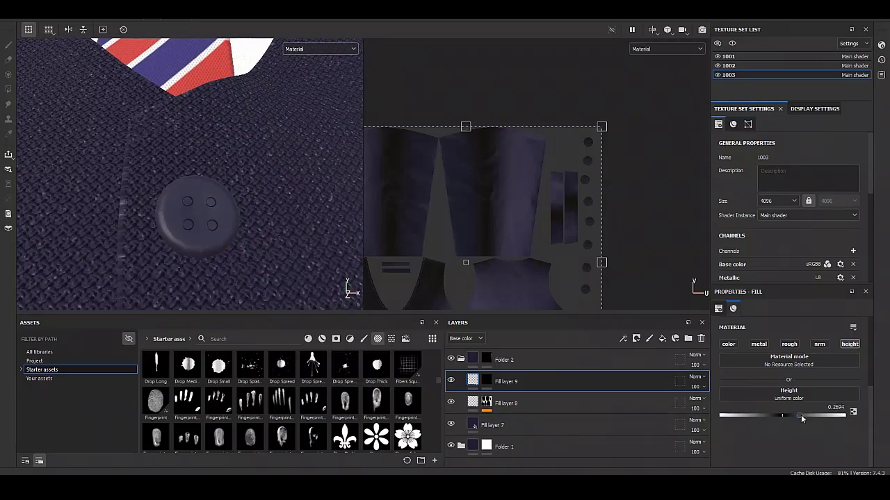
pyautogui.rightClick(486, 381)
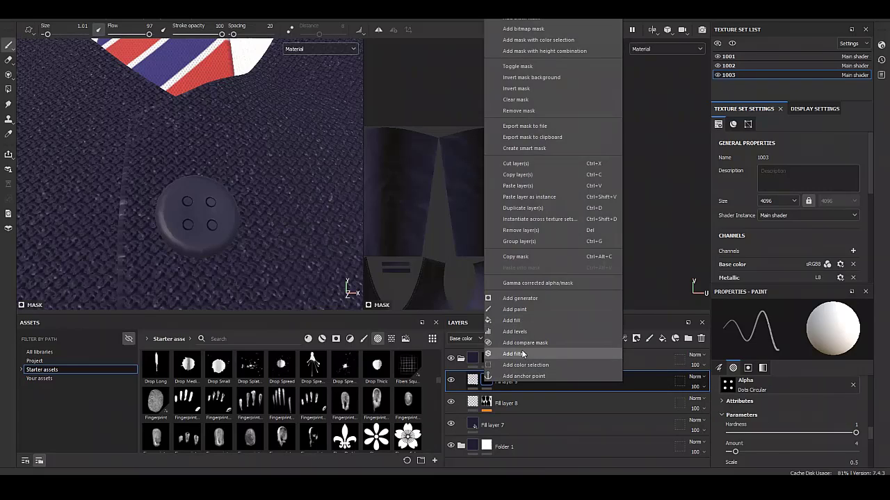
pyautogui.click(522, 355)
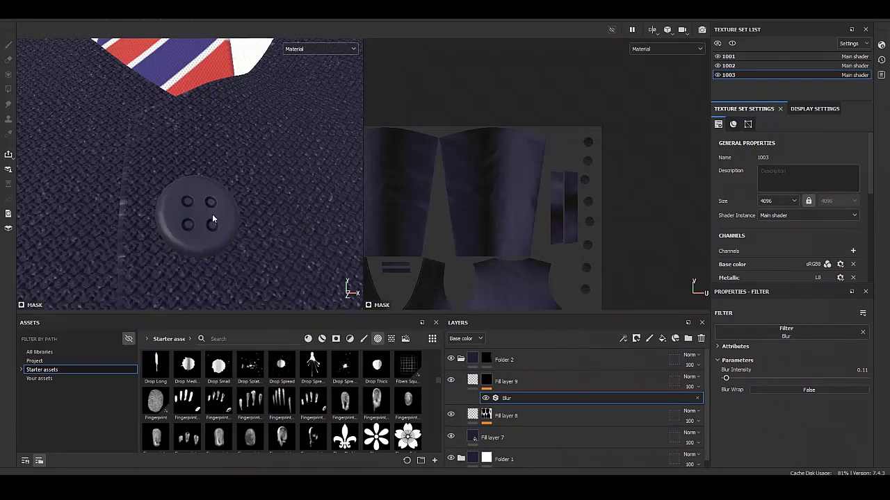
# - Orbit around the uniform to check the result and save the project
pyautogui.scroll(-3, 208, 221)
pyautogui.scroll(-3, 180, 233)
pyautogui.scroll(-3, 139, 215)
pyautogui.scroll(-3, 193, 174)
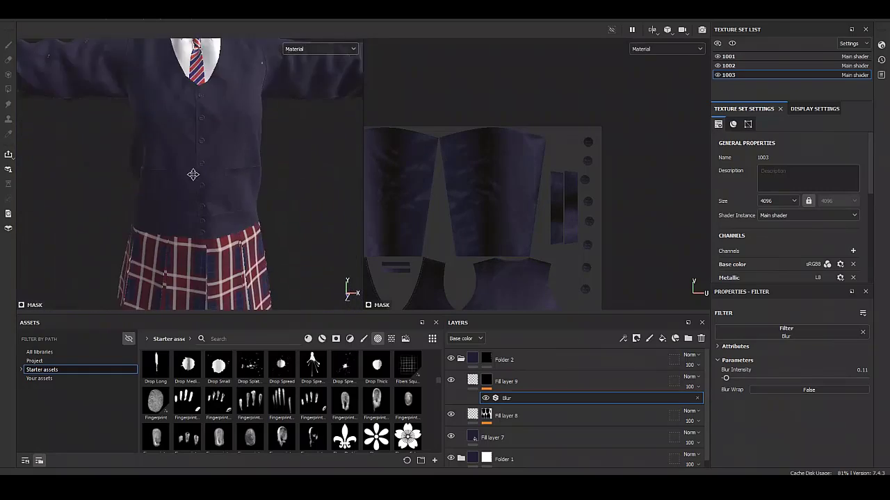
pyautogui.moveTo(192, 174)
pyautogui.keyDown('alt'); pyautogui.mouseDown()
pyautogui.moveTo(269, 134)
pyautogui.moveTo(246, 133)
pyautogui.moveTo(213, 153)
pyautogui.moveTo(242, 155)
pyautogui.moveTo(209, 185)
pyautogui.moveTo(213, 114)
pyautogui.moveTo(251, 178)
pyautogui.moveTo(245, 172)
pyautogui.moveTo(255, 240)
pyautogui.moveTo(249, 220)
pyautogui.moveTo(143, 241)
pyautogui.moveTo(197, 262)
pyautogui.moveTo(212, 167)
pyautogui.mouseUp(); pyautogui.keyUp('alt')
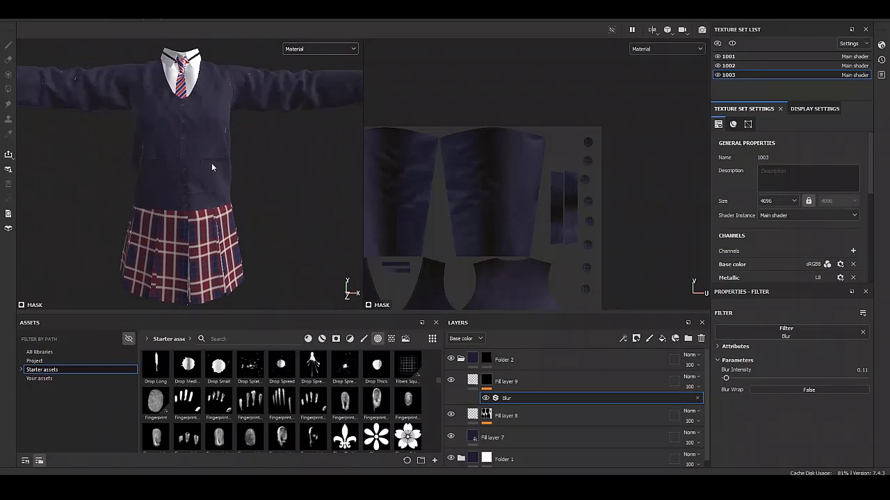
pyautogui.hotkey('ctrl', 's')
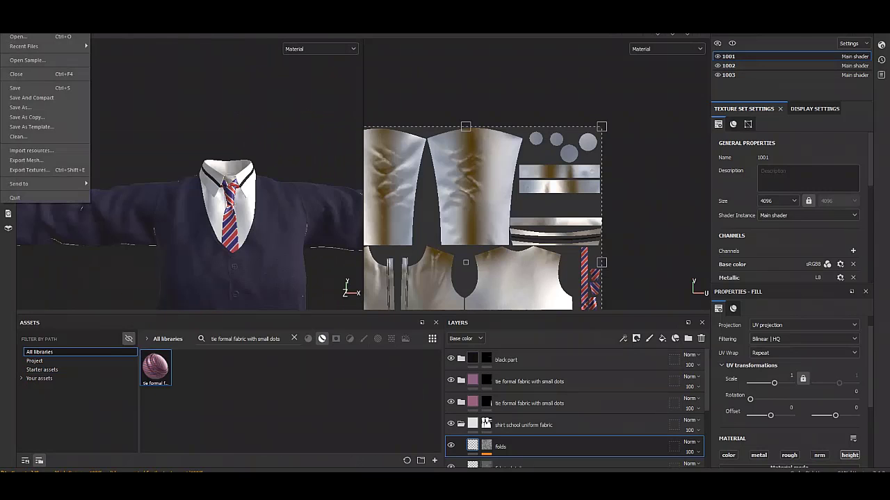
# - Create a Textures folder inside the women folder and set it as the export output directory
pyautogui.click(54, 169)
pyautogui.click(456, 126)
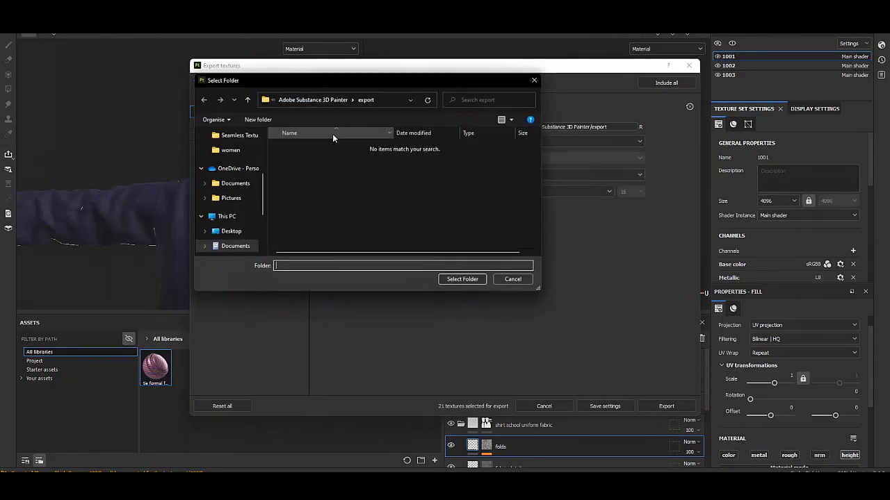
pyautogui.click(234, 156)
pyautogui.rightClick(323, 194)
pyautogui.click(440, 295)
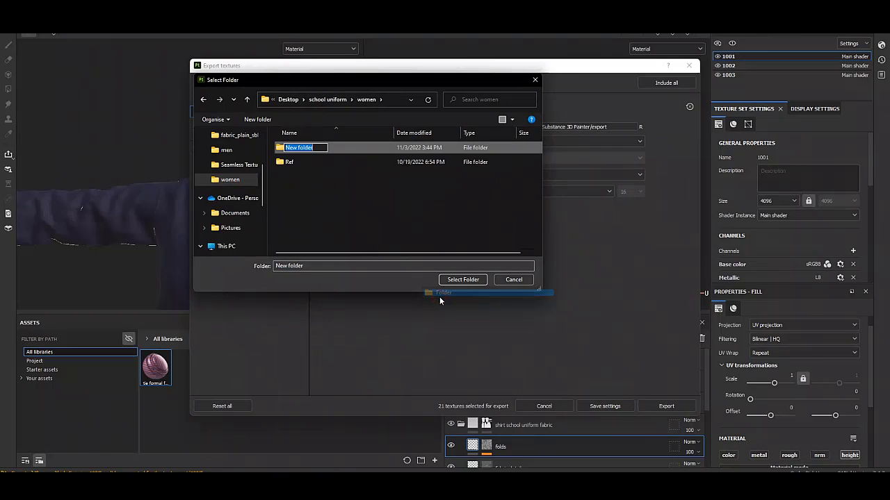
pyautogui.press('Return')
pyautogui.press('Return')
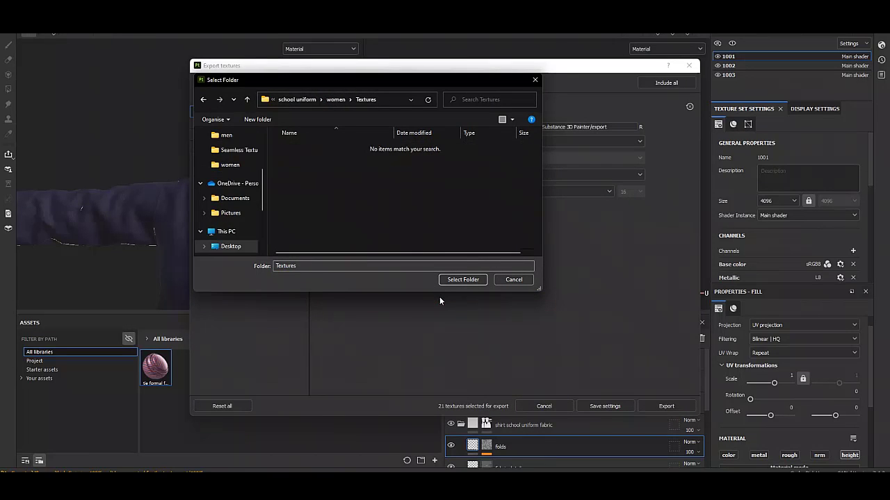
pyautogui.click(463, 279)
# - Export all texture sets with the Arnold UDIM Legacy template as 4096 exr files
pyautogui.click(459, 142)
pyautogui.click(438, 215)
pyautogui.click(450, 158)
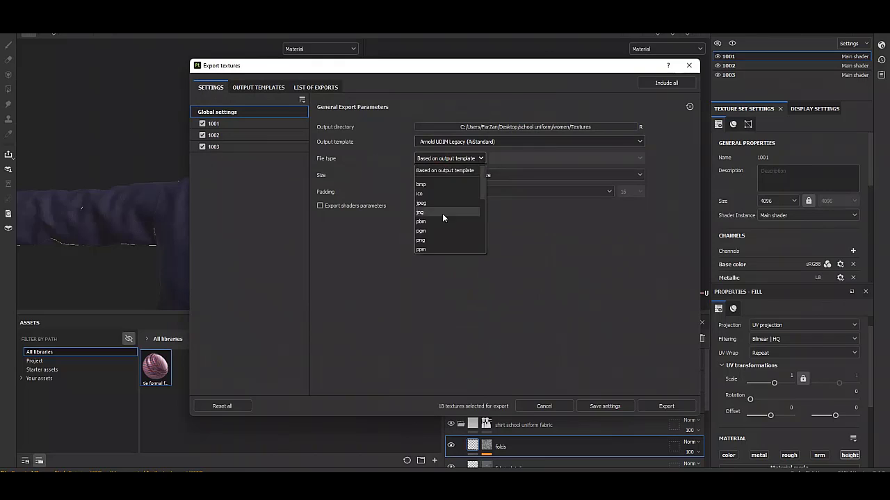
pyautogui.click(421, 235)
pyautogui.click(487, 175)
pyautogui.click(446, 191)
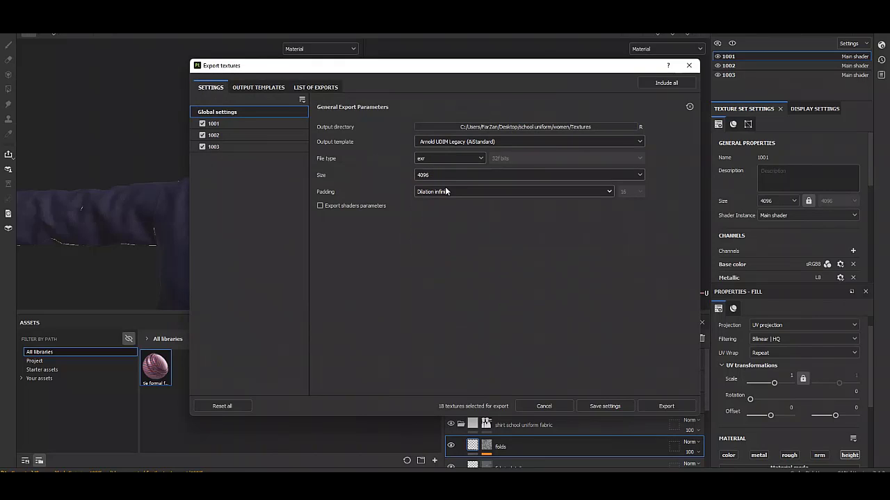
pyautogui.click(654, 406)
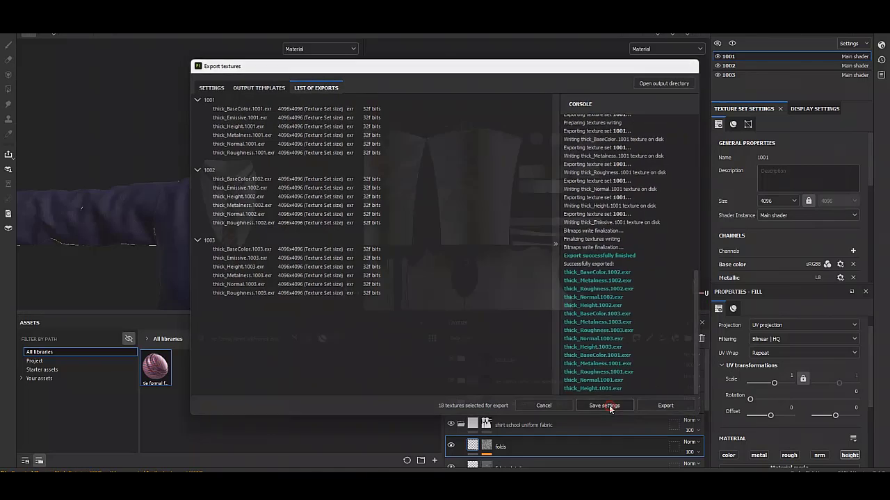
pyautogui.click(610, 406)
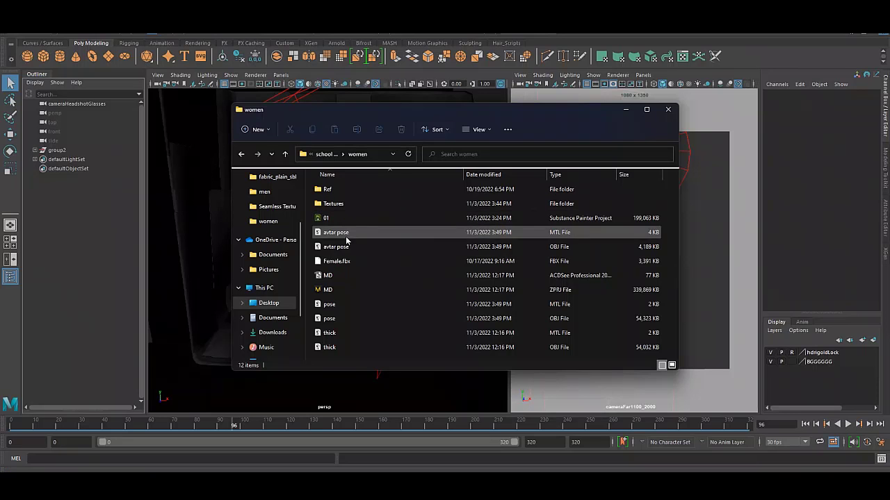
# - Import the woman's posed uniform OBJ, discarding the MTL files and the T-pose thick mesh
pyautogui.click(324, 306)
pyautogui.keyDown('ctrl'); pyautogui.click(337, 335); pyautogui.keyUp('ctrl')
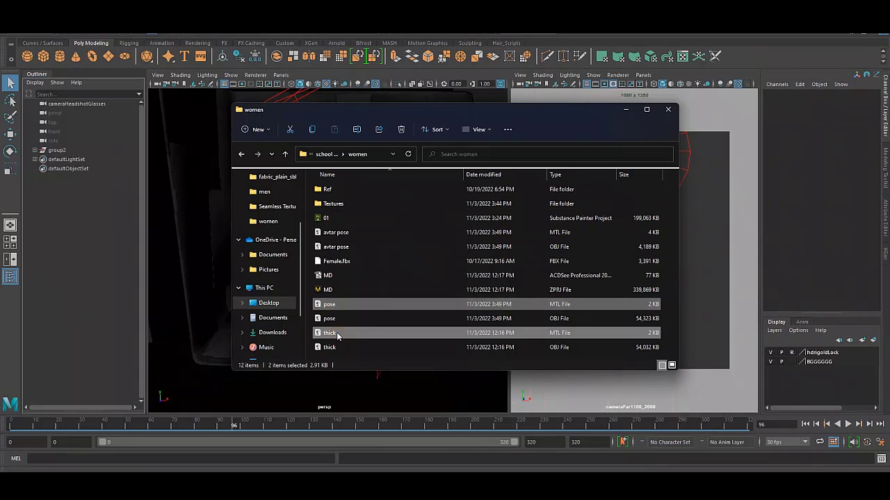
pyautogui.press('Delete')
pyautogui.click(329, 304)
pyautogui.keyDown('shift'); pyautogui.click(329, 318); pyautogui.keyUp('shift')
pyautogui.moveTo(329, 318); pyautogui.dragTo(202, 284)
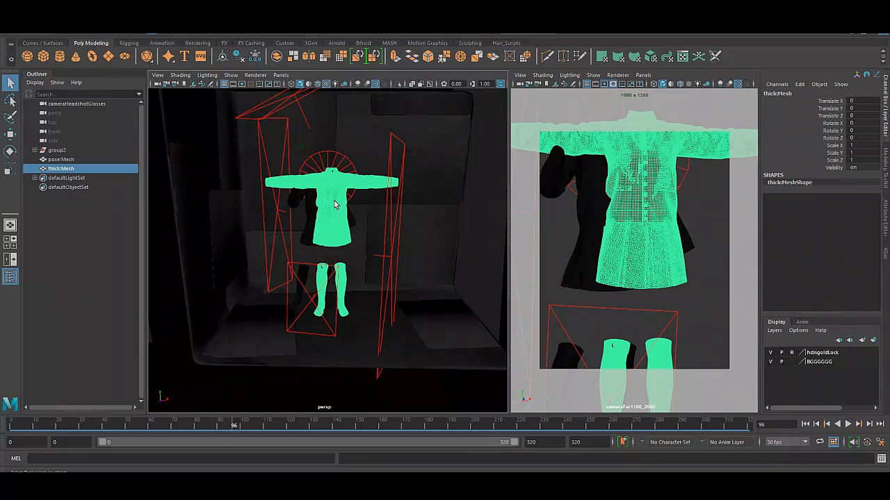
pyautogui.press('Delete')
pyautogui.click(320, 202)
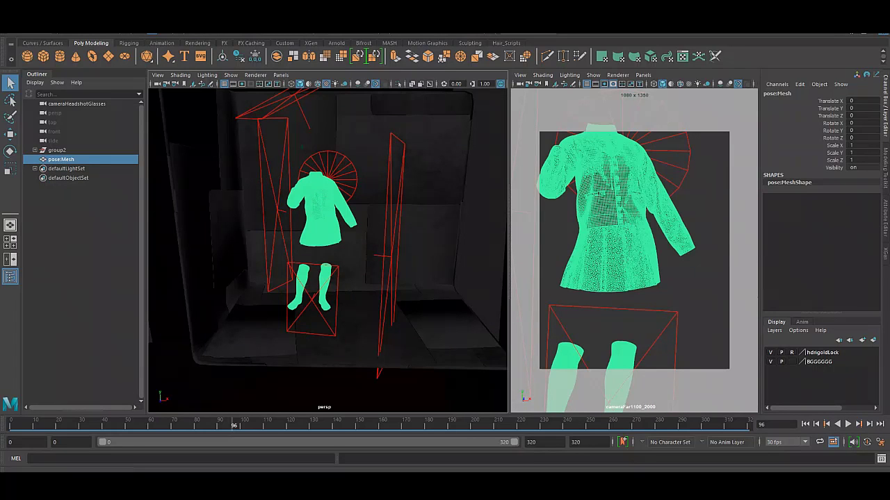
# - Import the woman's avatar pose model and inspect both meshes in shaded view
pyautogui.hotkey('alt', 'Tab')
pyautogui.click(327, 235)
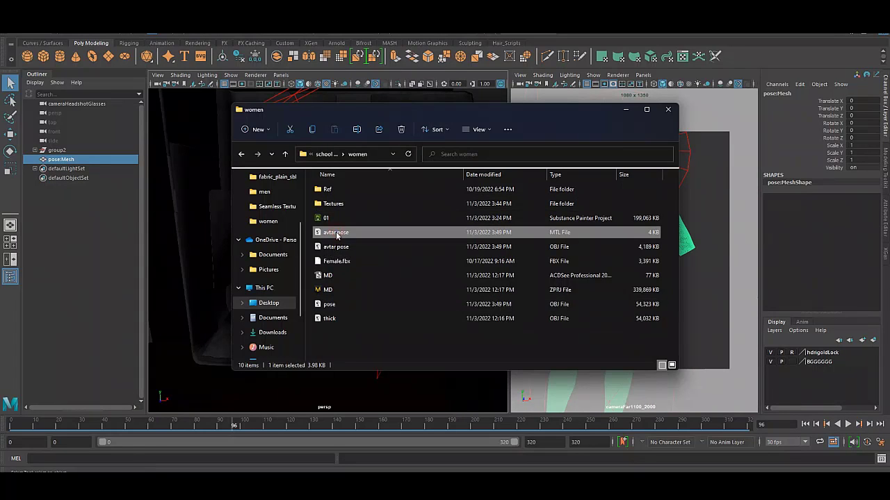
pyautogui.moveTo(330, 246); pyautogui.dragTo(208, 237)
pyautogui.click(323, 209)
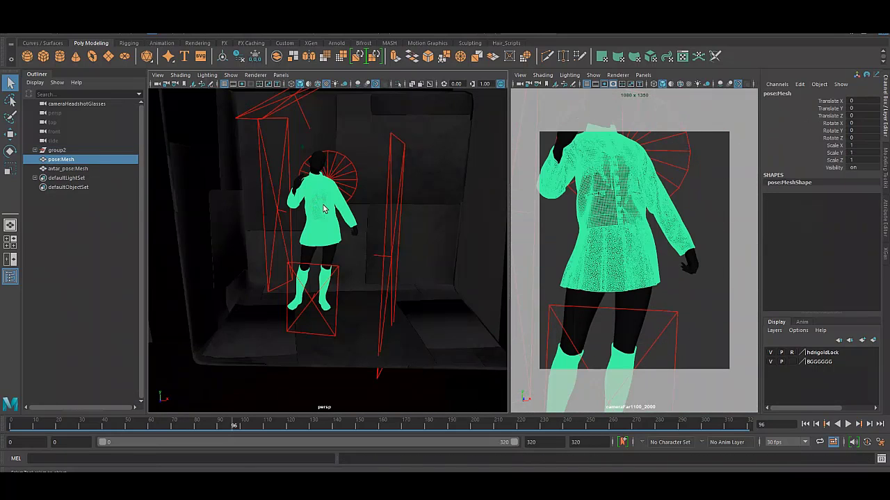
pyautogui.press('5')
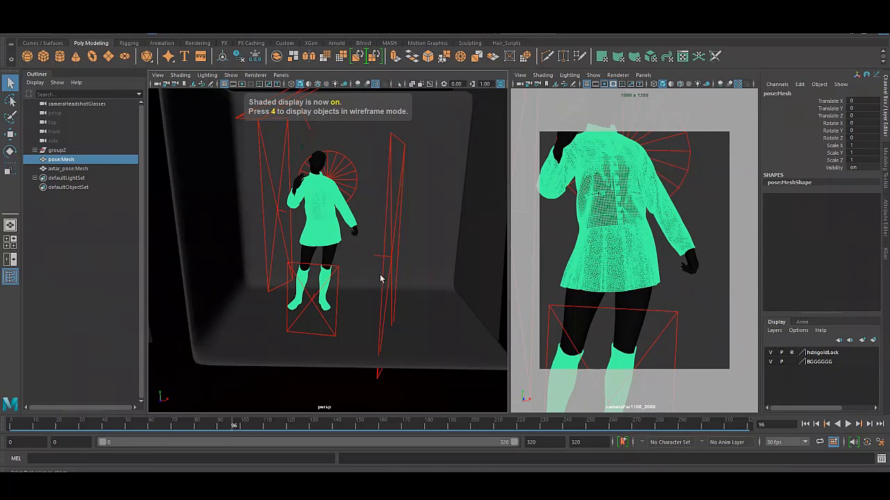
pyautogui.click(370, 374)
pyautogui.scroll(5, 329, 232)
pyautogui.moveTo(330, 232)
pyautogui.keyDown('alt'); pyautogui.mouseDown()
pyautogui.moveTo(362, 245)
pyautogui.moveTo(266, 246)
pyautogui.moveTo(324, 252)
pyautogui.mouseUp(); pyautogui.keyUp('alt')
pyautogui.click(324, 252)
pyautogui.keyDown('alt'); pyautogui.moveTo(625, 257); pyautogui.dragTo(601, 258); pyautogui.keyUp('alt')
pyautogui.moveTo(312, 244)
pyautogui.keyDown('alt'); pyautogui.mouseDown()
pyautogui.moveTo(250, 256)
pyautogui.moveTo(267, 227)
pyautogui.moveTo(229, 236)
pyautogui.mouseUp(); pyautogui.keyUp('alt')
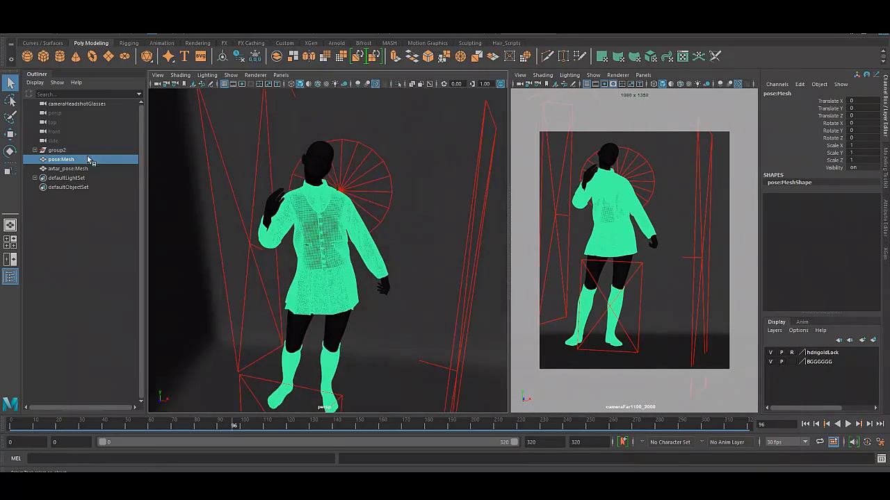
# - Group the woman's two meshes as 'women' and open the men folder in Explorer
pyautogui.click(56, 150)
pyautogui.moveTo(61, 159); pyautogui.dragTo(67, 169)
pyautogui.hotkey('ctrl', 'g')
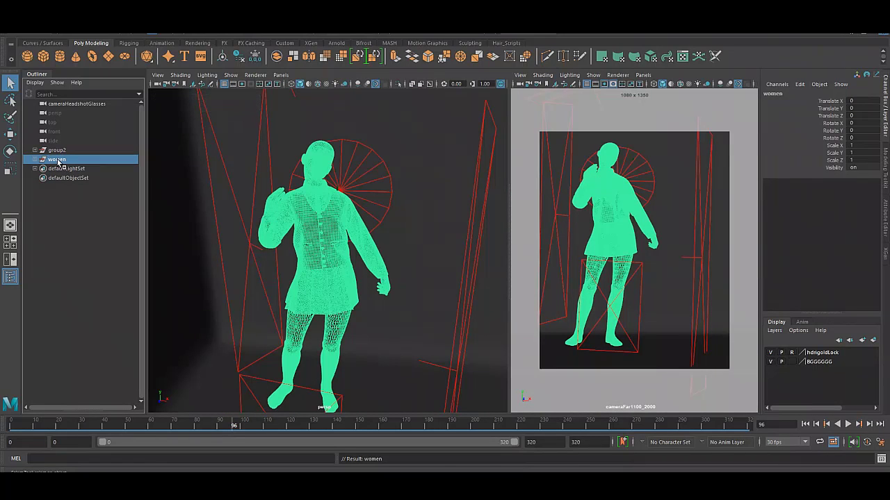
pyautogui.hotkey('alt', 'Tab')
pyautogui.doubleClick(340, 233)
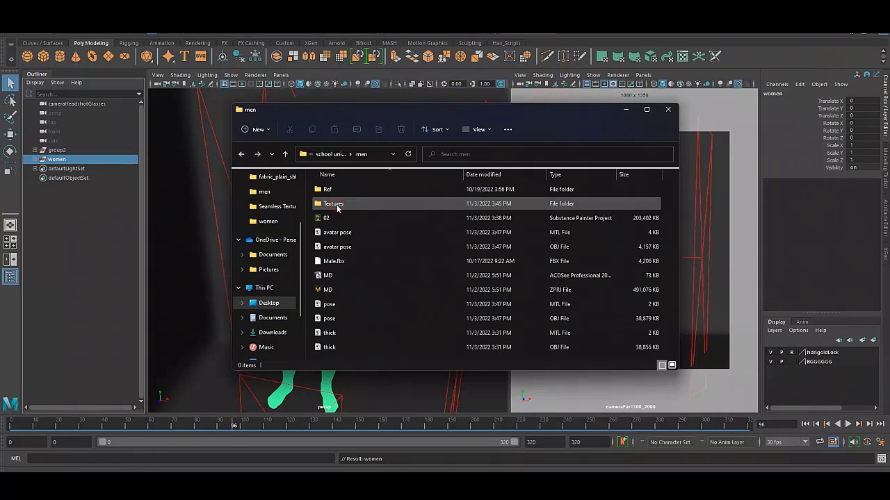
# - Delete the man's MTL files and import his avatar and pose OBJ models
pyautogui.click(347, 236)
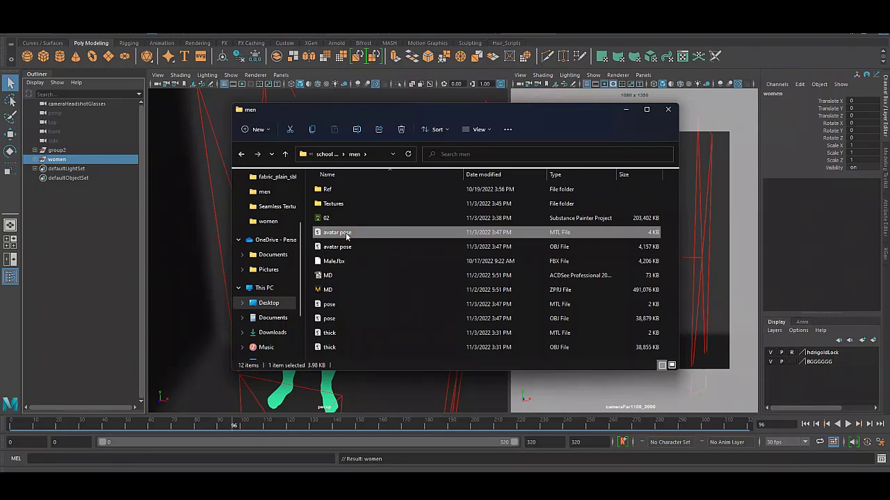
pyautogui.press('Delete')
pyautogui.click(332, 290)
pyautogui.press('Delete')
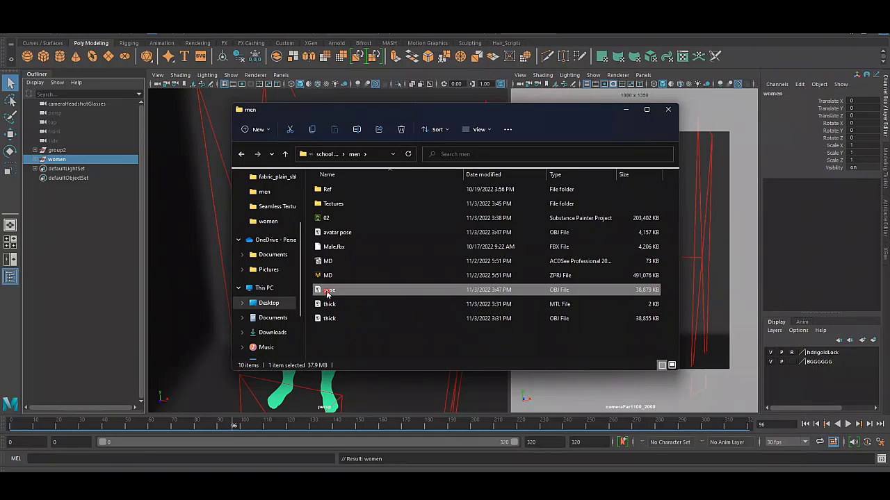
pyautogui.keyDown('ctrl'); pyautogui.click(336, 236); pyautogui.keyUp('ctrl')
pyautogui.moveTo(335, 236); pyautogui.dragTo(178, 242)
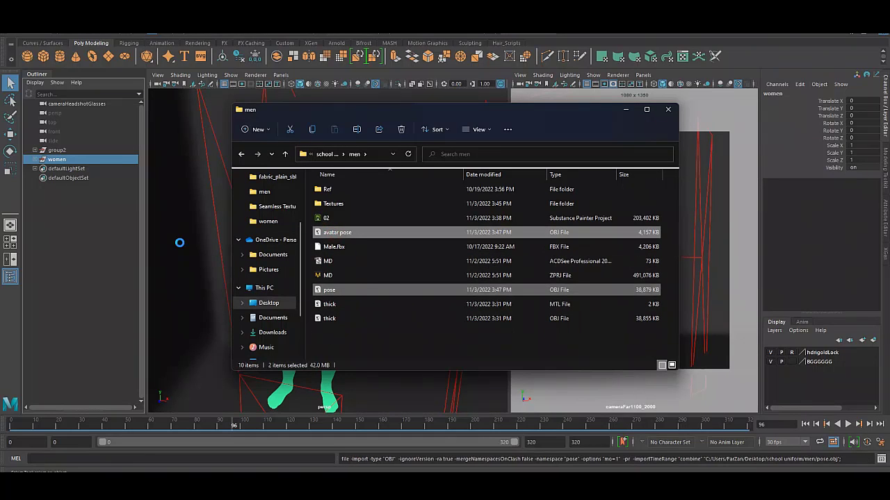
# - Group the man's avatar and clothing meshes and rename the group 'men'
pyautogui.click(86, 219)
pyautogui.click(64, 169)
pyautogui.keyDown('shift'); pyautogui.click(61, 179); pyautogui.keyUp('shift')
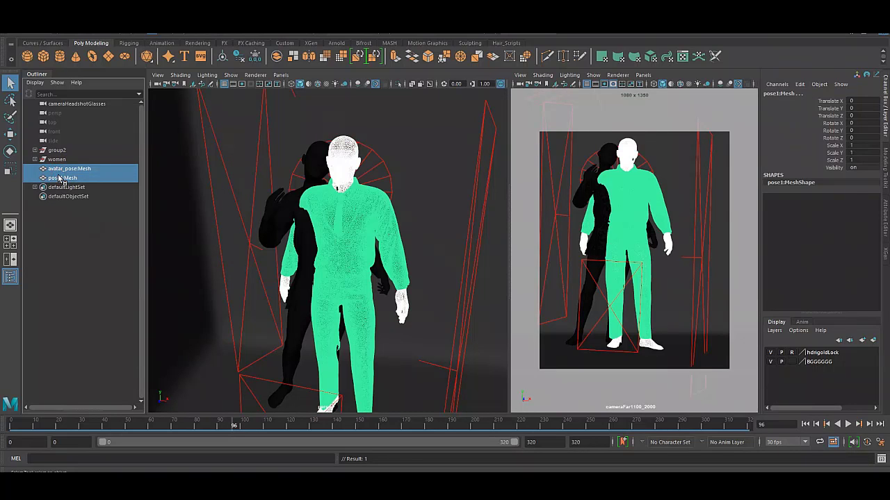
pyautogui.hotkey('ctrl', 'g')
pyautogui.write('men')
pyautogui.press('Return')
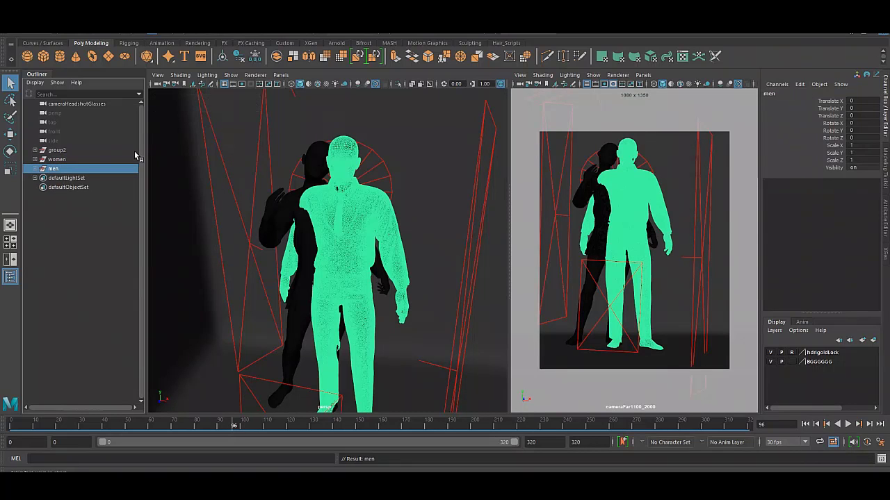
# - Place the women group beside the men at Translate X 37.753, scaled to 0.892
pyautogui.scroll(-3, 354, 188)
pyautogui.press('w')
pyautogui.moveTo(407, 322)
pyautogui.mouseDown()
pyautogui.moveTo(306, 327)
pyautogui.moveTo(389, 326)
pyautogui.mouseUp()
pyautogui.click(57, 160)
pyautogui.press('r')
pyautogui.press('w')
pyautogui.scroll(3, 455, 342)
# - Move the woman figure along X, closer to the man
pyautogui.moveTo(454, 342)
pyautogui.mouseDown()
pyautogui.moveTo(438, 341)
pyautogui.moveTo(417, 361)
pyautogui.mouseUp()
pyautogui.scroll(-3, 365, 191)
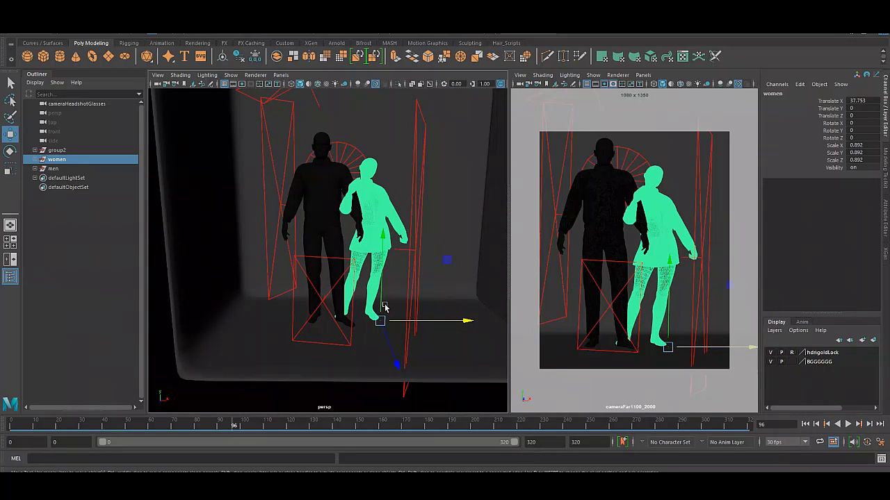
pyautogui.scroll(5, 380, 307)
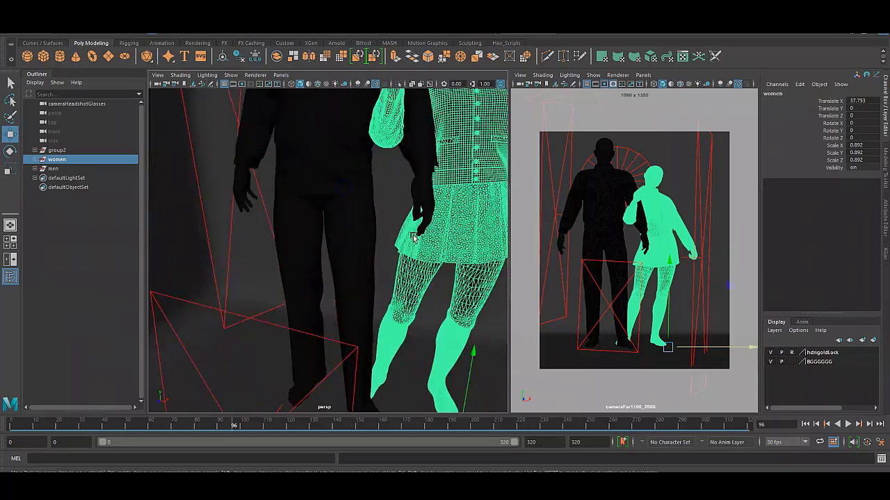
pyautogui.scroll(4, 334, 278)
pyautogui.scroll(3, 213, 264)
pyautogui.scroll(-3, 321, 262)
pyautogui.scroll(-3, 321, 262)
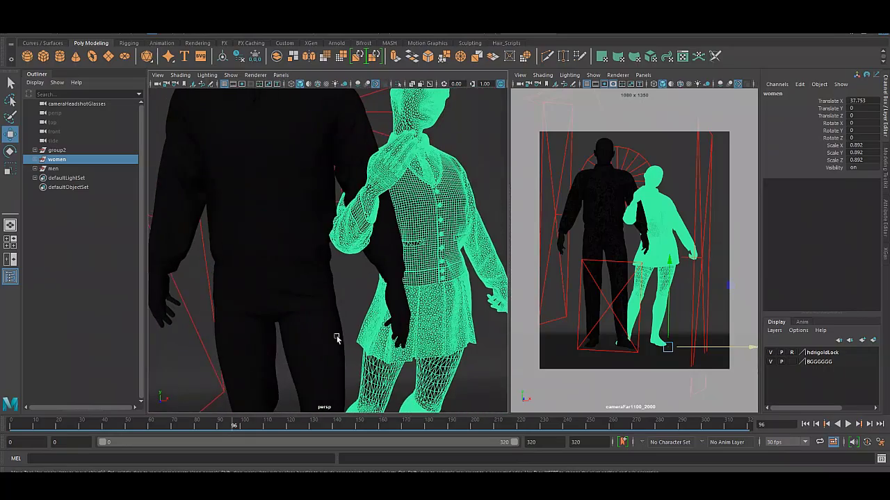
# - Shift the men group to Translate Z 3.79, reframe both figures, and open the Hypershade
pyautogui.click(52, 169)
pyautogui.scroll(3, 353, 313)
pyautogui.scroll(-3, 353, 314)
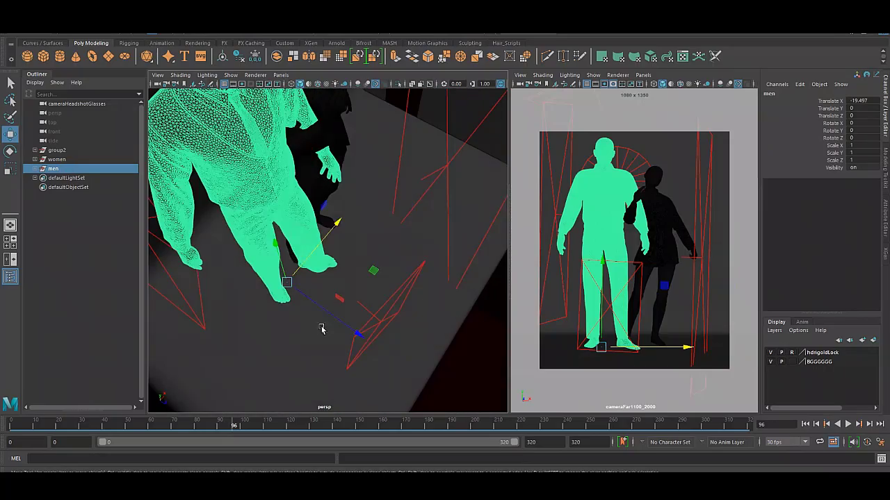
pyautogui.moveTo(347, 326)
pyautogui.mouseDown()
pyautogui.moveTo(364, 336)
pyautogui.moveTo(174, 264)
pyautogui.moveTo(94, 318)
pyautogui.moveTo(185, 341)
pyautogui.moveTo(303, 248)
pyautogui.mouseUp()
pyautogui.scroll(-3, 303, 248)
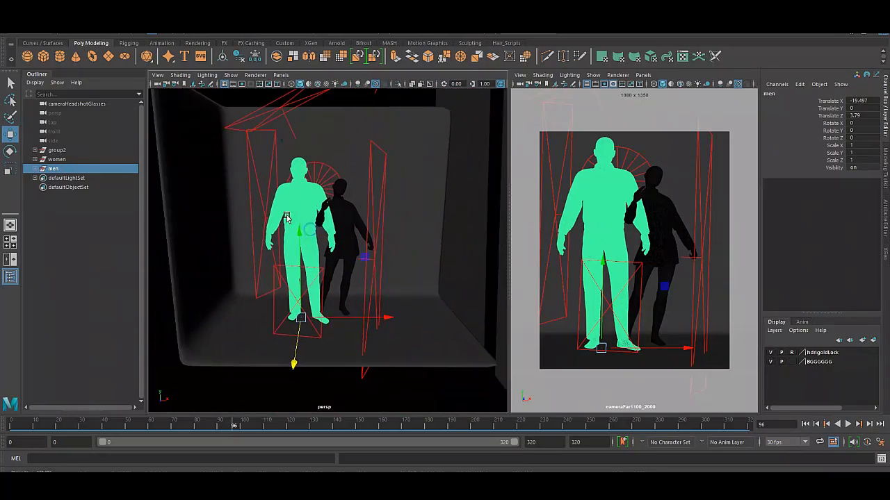
pyautogui.keyDown('alt'); pyautogui.moveTo(568, 271); pyautogui.dragTo(661, 273, button='right'); pyautogui.keyUp('alt')
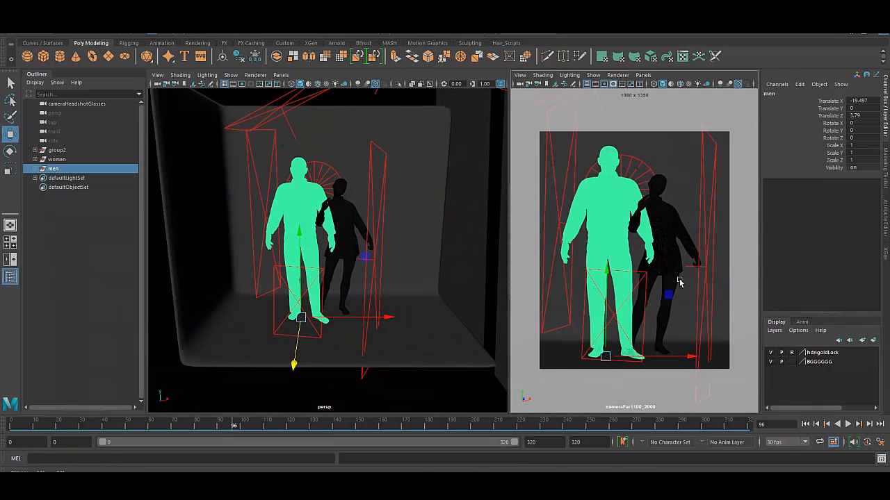
pyautogui.click(336, 231)
pyautogui.click(433, 35)
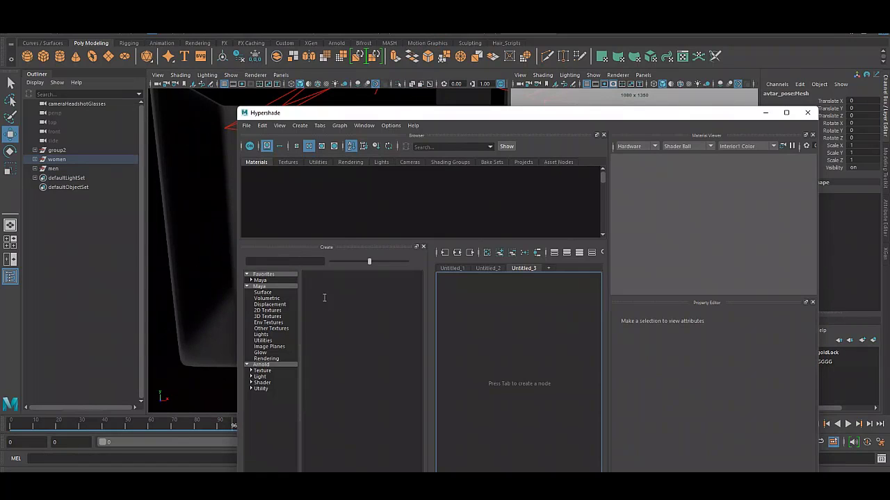
# - List the Arnold node types and inspect the Untitled graphs in the Hypershade
pyautogui.click(260, 253)
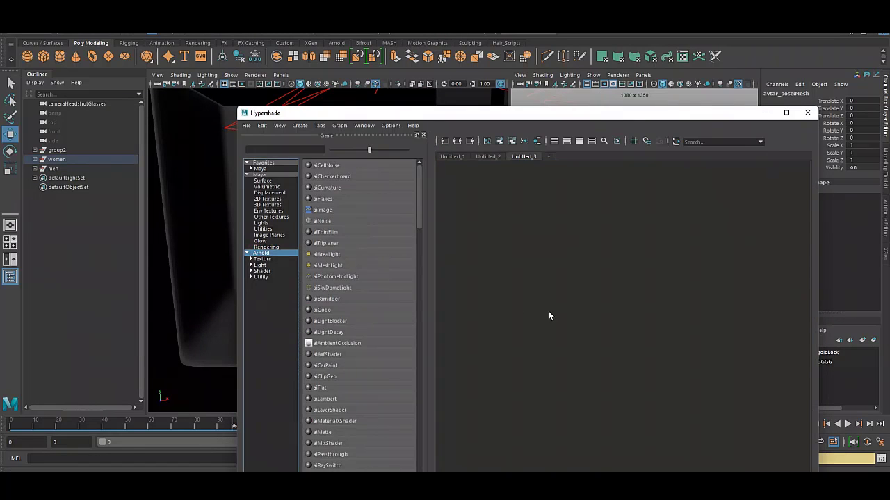
pyautogui.click(480, 157)
pyautogui.keyDown('alt'); pyautogui.moveTo(588, 307); pyautogui.dragTo(544, 314, button='middle'); pyautogui.keyUp('alt')
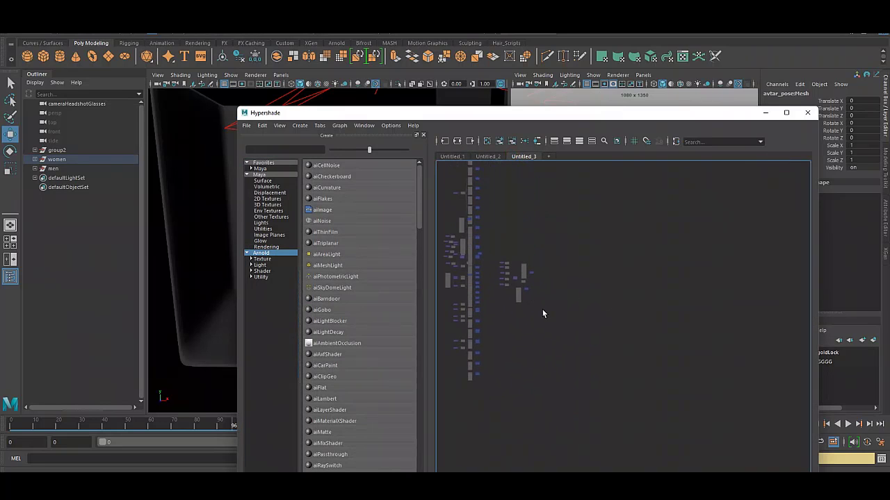
pyautogui.scroll(2, 482, 290)
pyautogui.scroll(3, 482, 290)
pyautogui.moveTo(530, 113); pyautogui.dragTo(441, 252)
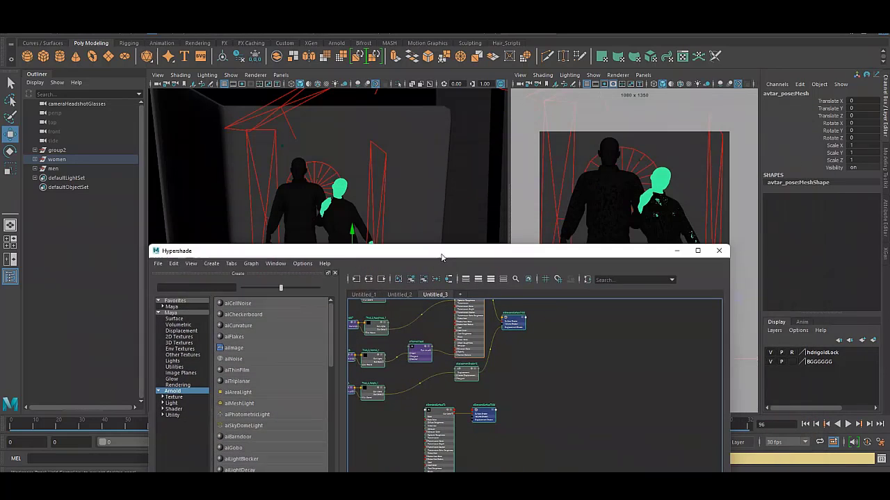
pyautogui.scroll(3, 485, 393)
# - Assign the green aiStandardSurface72 to the man's avatar skin via the shader's marking menu
pyautogui.moveTo(423, 333); pyautogui.dragTo(423, 385, button='right')
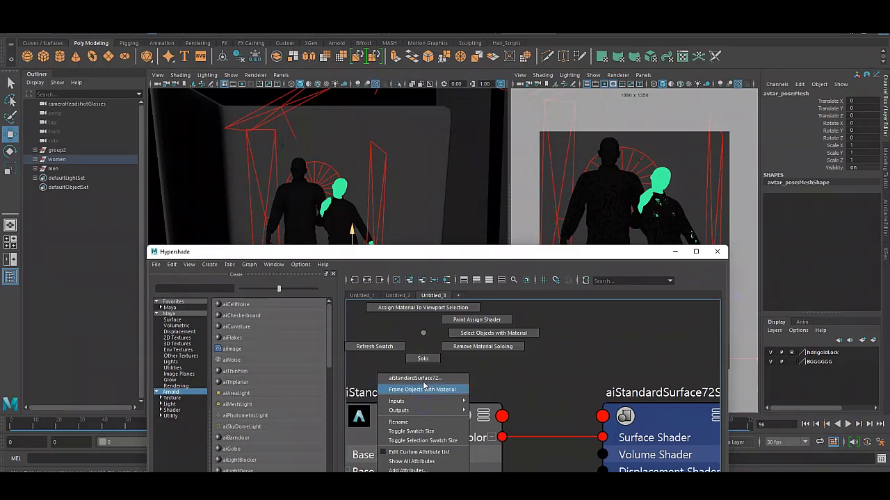
pyautogui.click(53, 168)
pyautogui.moveTo(444, 335)
pyautogui.mouseDown(button='right')
pyautogui.moveTo(422, 308)
pyautogui.moveTo(444, 335)
pyautogui.mouseUp(button='right')
pyautogui.scroll(-3, 444, 335)
pyautogui.scroll(-3, 443, 393)
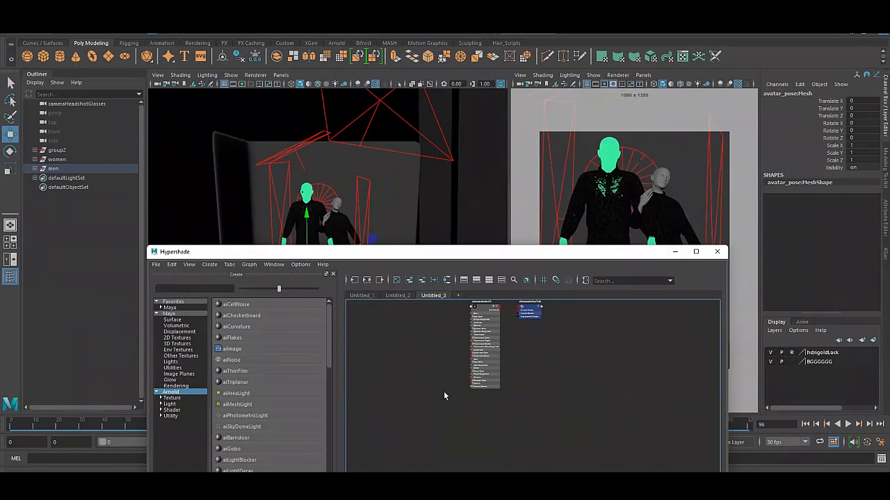
pyautogui.moveTo(234, 248)
pyautogui.mouseDown()
pyautogui.moveTo(157, 137)
pyautogui.moveTo(108, 96)
pyautogui.mouseUp()
pyautogui.scroll(-5, 133, 292)
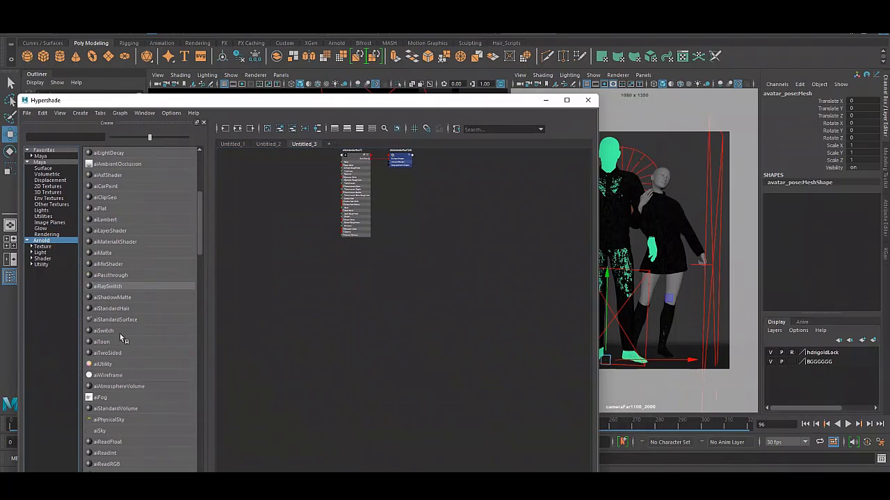
# - Bring the thick BaseColor, Height, Normal and Roughness textures from the Textures folder into the graph
pyautogui.moveTo(122, 320); pyautogui.dragTo(413, 351)
pyautogui.rightClick(398, 338)
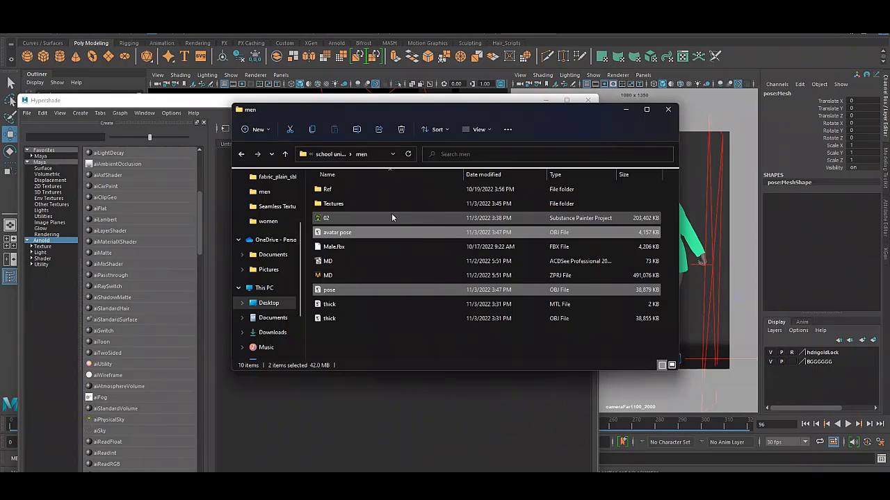
pyautogui.doubleClick(334, 204)
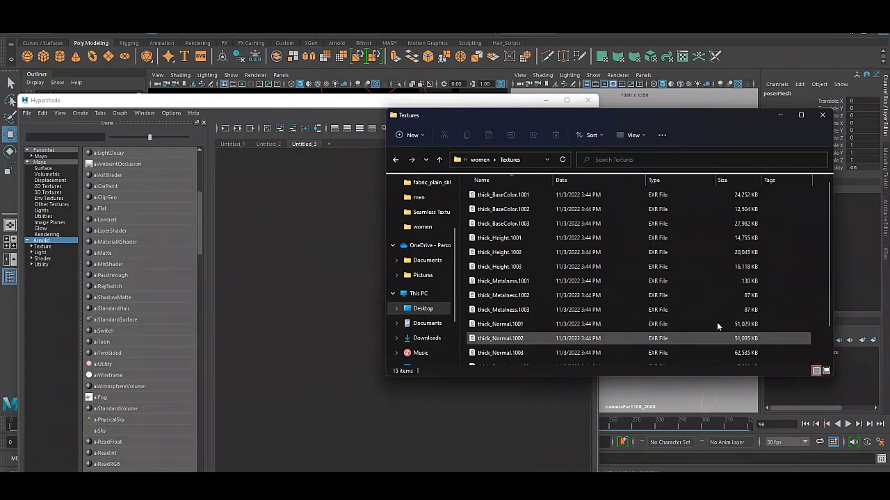
pyautogui.moveTo(486, 115); pyautogui.dragTo(583, 126)
pyautogui.moveTo(599, 207); pyautogui.dragTo(340, 229)
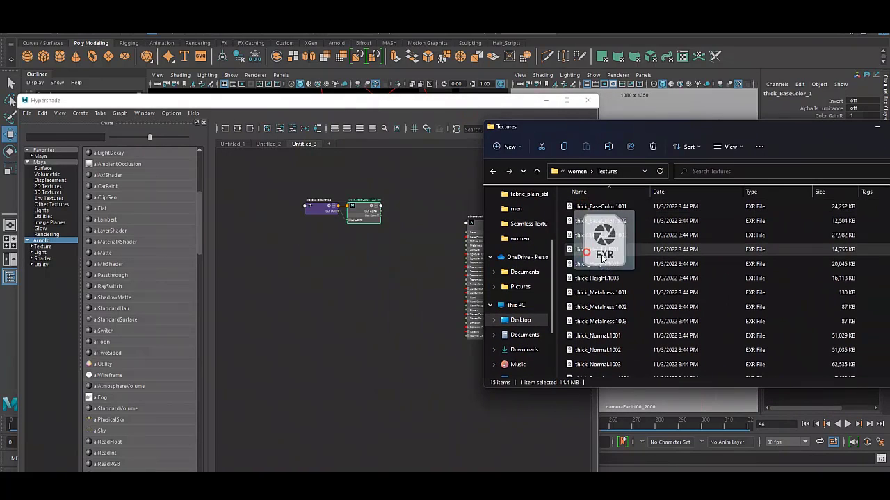
pyautogui.moveTo(597, 249); pyautogui.dragTo(368, 396)
pyautogui.moveTo(600, 292); pyautogui.dragTo(337, 251)
pyautogui.moveTo(598, 336); pyautogui.dragTo(334, 357)
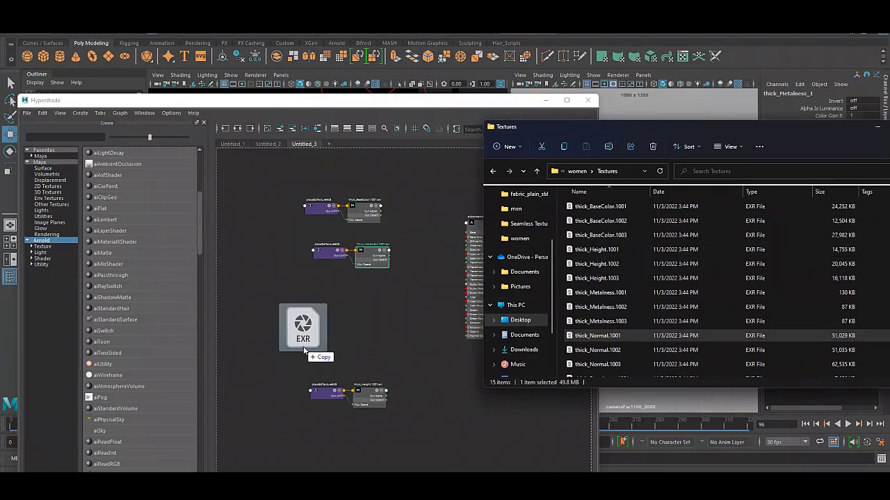
pyautogui.scroll(-1, 603, 356)
pyautogui.moveTo(602, 341); pyautogui.dragTo(347, 306)
# - Wire BaseColor to Base Color, Roughness R to Specular Roughness, and thick_Normal via aiNormalMap7 to Normal Camera
pyautogui.moveTo(393, 212); pyautogui.dragTo(564, 253)
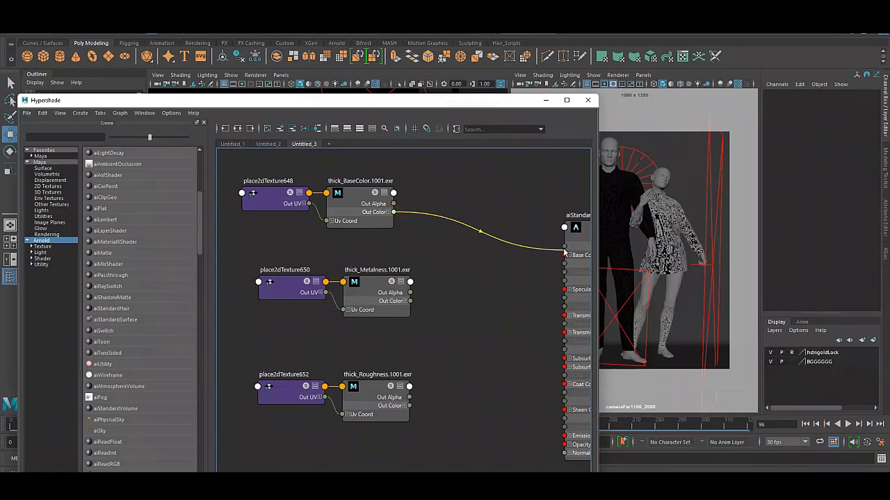
pyautogui.moveTo(505, 320)
pyautogui.keyDown('alt'); pyautogui.mouseDown(button='middle')
pyautogui.moveTo(477, 244)
pyautogui.moveTo(407, 240)
pyautogui.mouseUp(button='middle'); pyautogui.keyUp('alt')
pyautogui.moveTo(324, 342); pyautogui.dragTo(478, 211)
pyautogui.keyDown('alt'); pyautogui.moveTo(417, 280); pyautogui.dragTo(431, 214, button='middle'); pyautogui.keyUp('alt')
pyautogui.press('Tab')
pyautogui.write('norm')
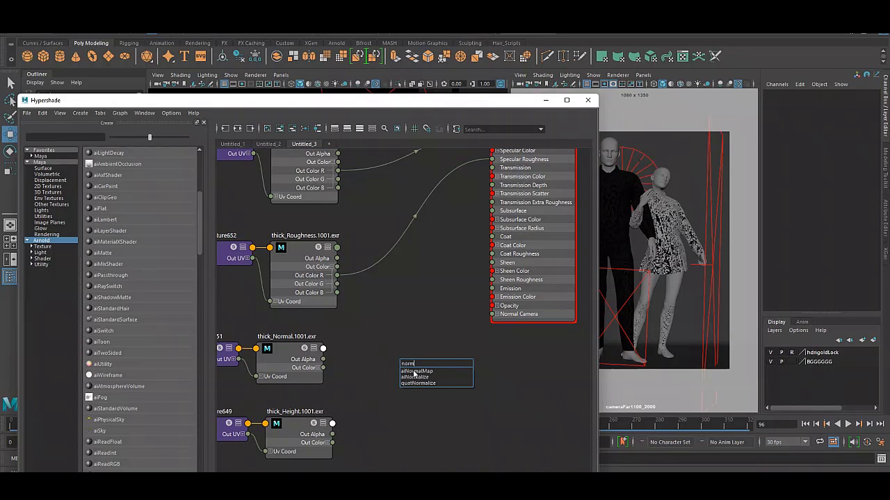
pyautogui.click(415, 371)
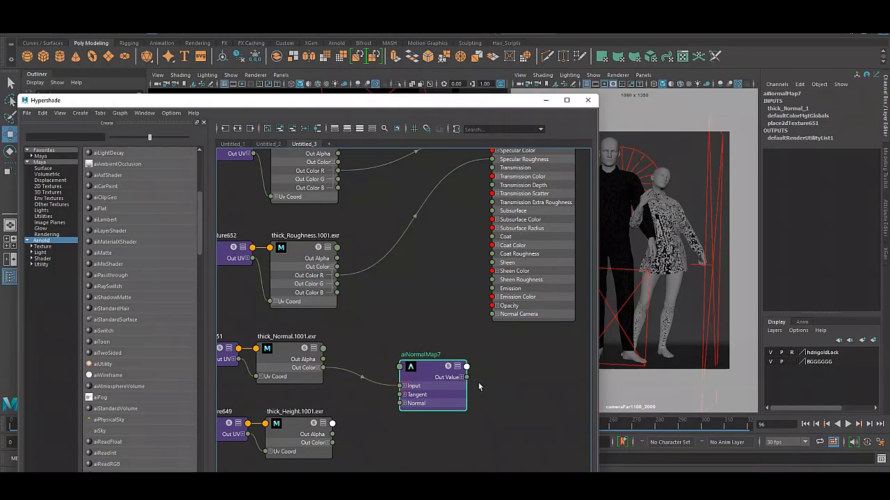
pyautogui.moveTo(489, 318); pyautogui.dragTo(491, 314)
pyautogui.moveTo(421, 358); pyautogui.dragTo(412, 326)
pyautogui.press('a')
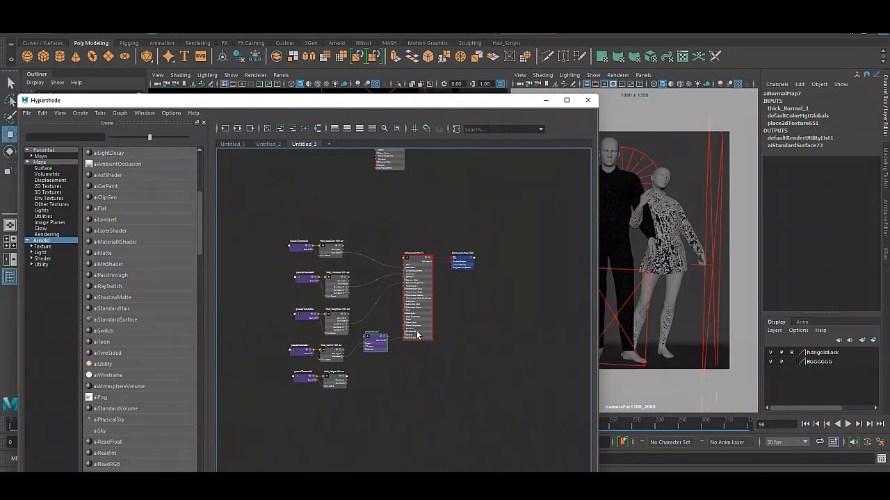
# - Feed thick_Height through displacementShader13 into aiStandardSurface73's shading group displacement
pyautogui.hotkey('ctrl', 'a')
pyautogui.click(337, 379)
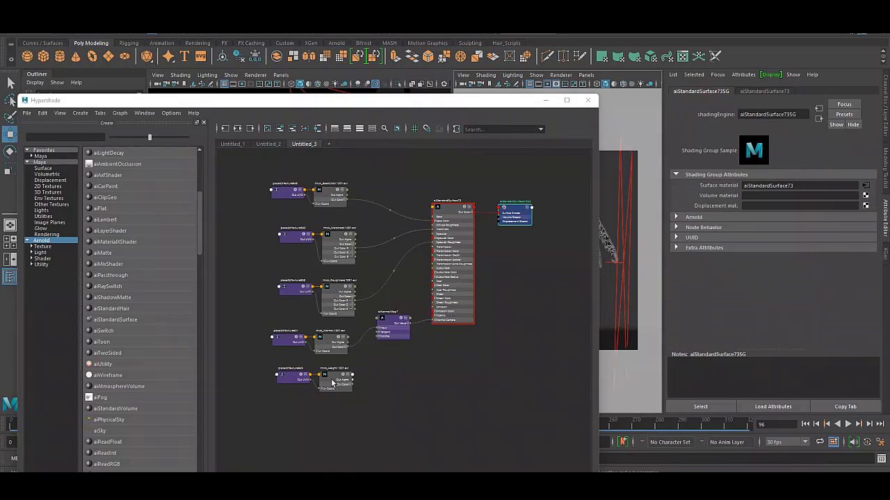
pyautogui.scroll(3, 362, 361)
pyautogui.moveTo(421, 389)
pyautogui.mouseDown()
pyautogui.moveTo(518, 327)
pyautogui.moveTo(492, 342)
pyautogui.mouseUp()
pyautogui.scroll(3, 415, 364)
pyautogui.press('a')
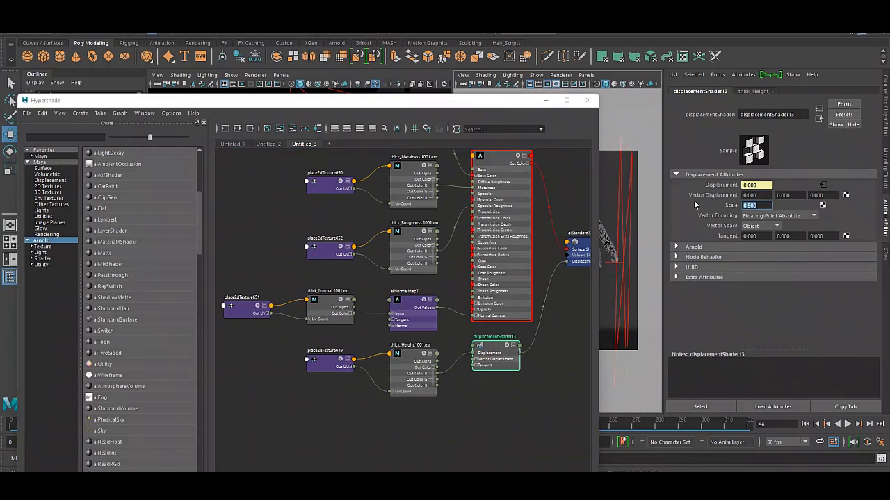
pyautogui.click(542, 389)
pyautogui.scroll(-3, 502, 237)
pyautogui.scroll(-3, 502, 237)
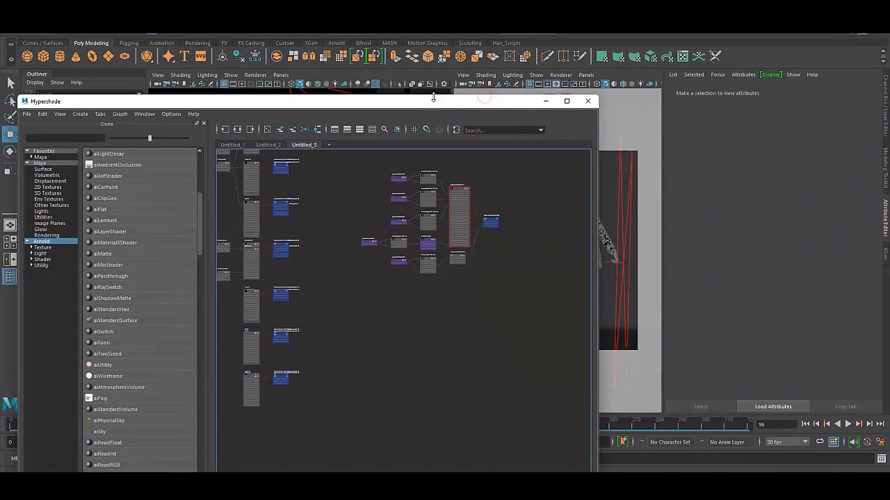
# - Assign a new aiStandardSurface material to the man's mesh in Hypershade
pyautogui.moveTo(433, 100); pyautogui.dragTo(357, 101)
pyautogui.scroll(2, 362, 333)
pyautogui.moveTo(38, 321); pyautogui.dragTo(364, 362)
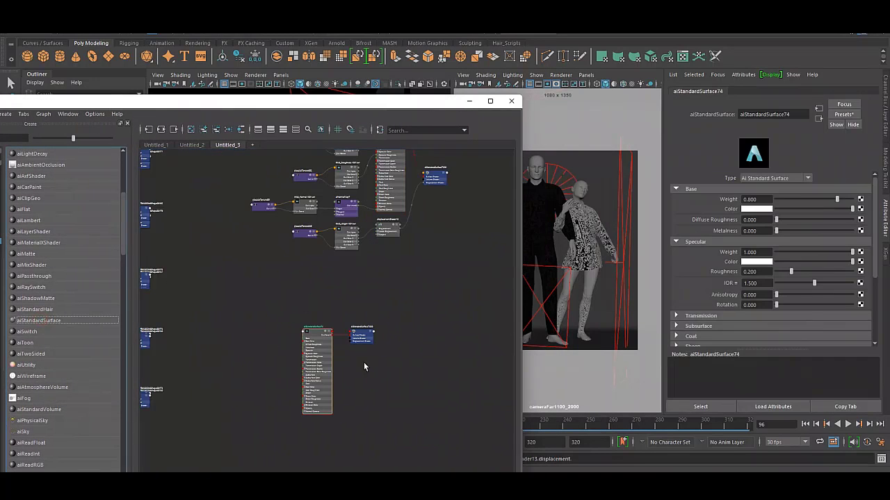
pyautogui.keyDown('alt'); pyautogui.moveTo(336, 276); pyautogui.dragTo(405, 211, button='middle'); pyautogui.keyUp('alt')
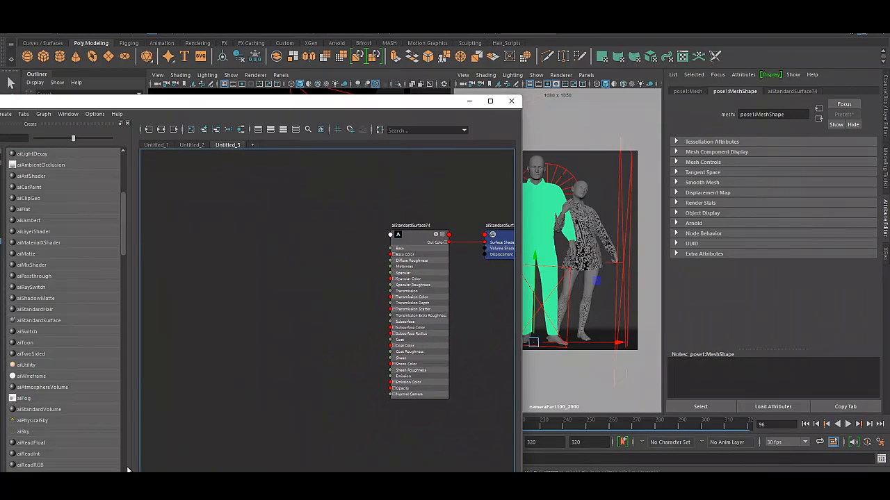
# - Open the men's Textures folder in a file browser placed beside the Hypershade graph
pyautogui.hotkey('alt', 'Tab')
pyautogui.hotkey('alt', 'Up')
pyautogui.doubleClick(588, 220)
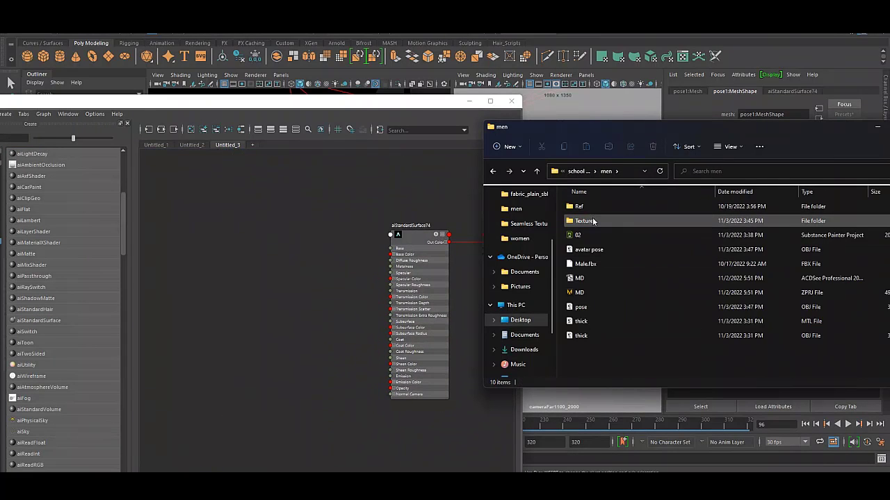
pyautogui.doubleClick(592, 220)
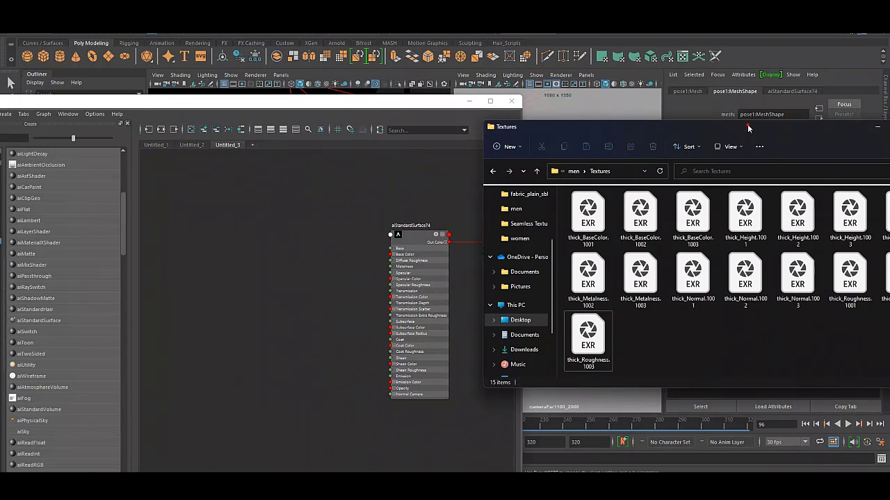
pyautogui.moveTo(747, 128); pyautogui.dragTo(708, 128)
pyautogui.click(873, 382)
# - Bring the men's thick BaseColor, Height, Metalness, Normal and Roughness 1001 EXRs into Hypershade
pyautogui.moveTo(559, 206); pyautogui.dragTo(306, 223)
pyautogui.moveTo(556, 250)
pyautogui.mouseDown()
pyautogui.moveTo(393, 337)
pyautogui.moveTo(234, 452)
pyautogui.mouseUp()
pyautogui.moveTo(556, 293); pyautogui.dragTo(244, 285)
pyautogui.moveTo(556, 336); pyautogui.dragTo(231, 396)
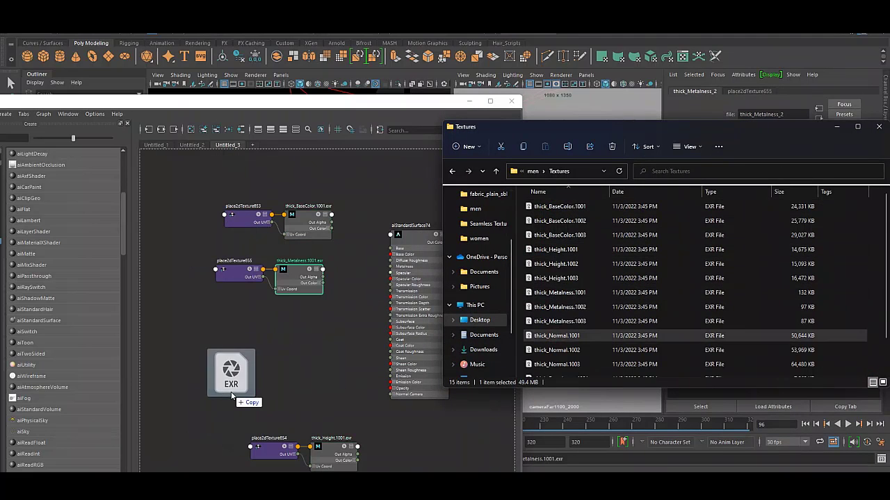
pyautogui.scroll(-2, 631, 341)
pyautogui.moveTo(631, 342); pyautogui.dragTo(211, 325)
pyautogui.click(319, 236)
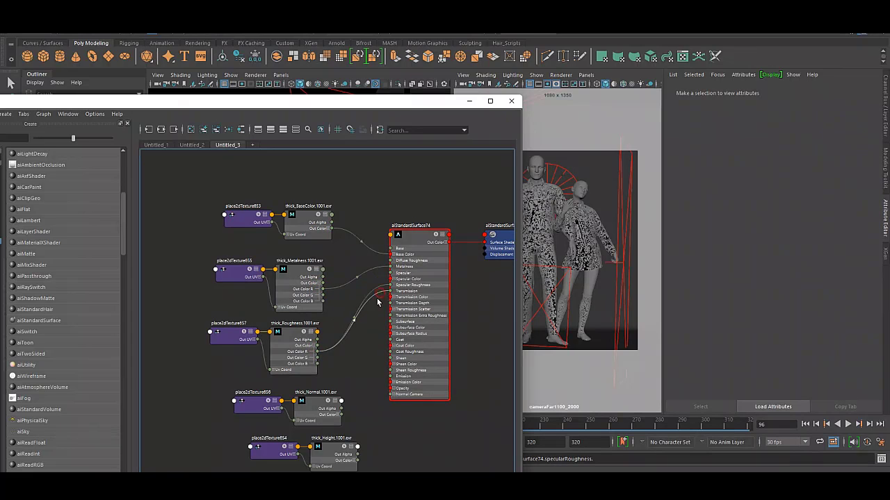
# - Replace the normal texture's placement node with aiNormalMap8 between thick_Normal and the shader
pyautogui.scroll(3, 378, 292)
pyautogui.click(288, 344)
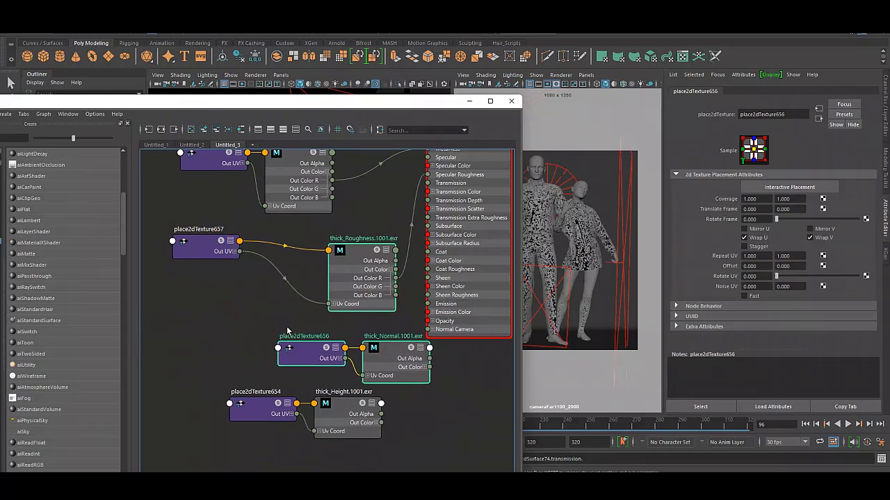
pyautogui.press('Delete')
pyautogui.moveTo(306, 327); pyautogui.dragTo(153, 316)
pyautogui.click(308, 341)
pyautogui.press('Tab')
pyautogui.write('no')
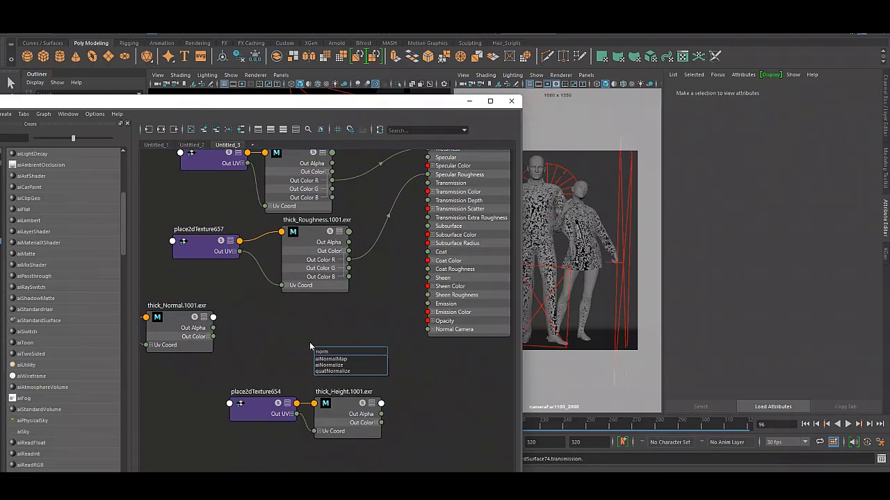
pyautogui.click(331, 358)
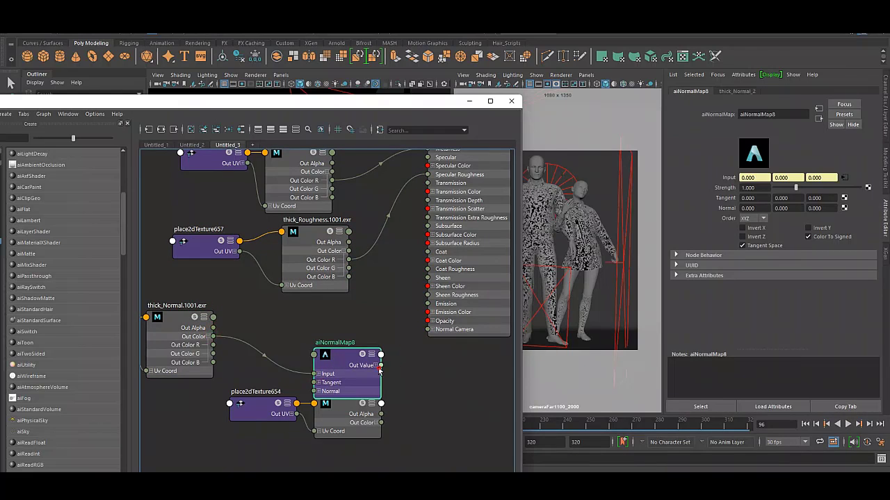
pyautogui.moveTo(361, 362); pyautogui.dragTo(343, 325)
# - Check the aiStandardSurface74 shading group's displacementShader14, then tuck Hypershade away
pyautogui.scroll(-5, 386, 386)
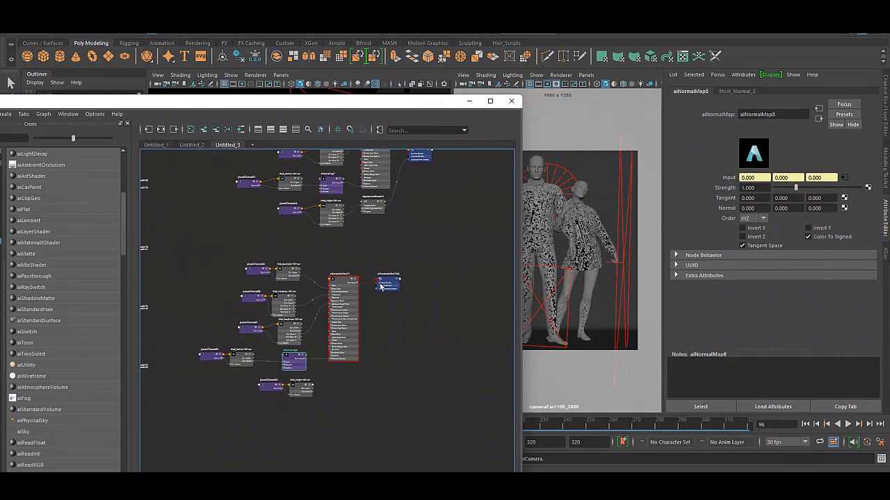
pyautogui.click(387, 281)
pyautogui.click(303, 393)
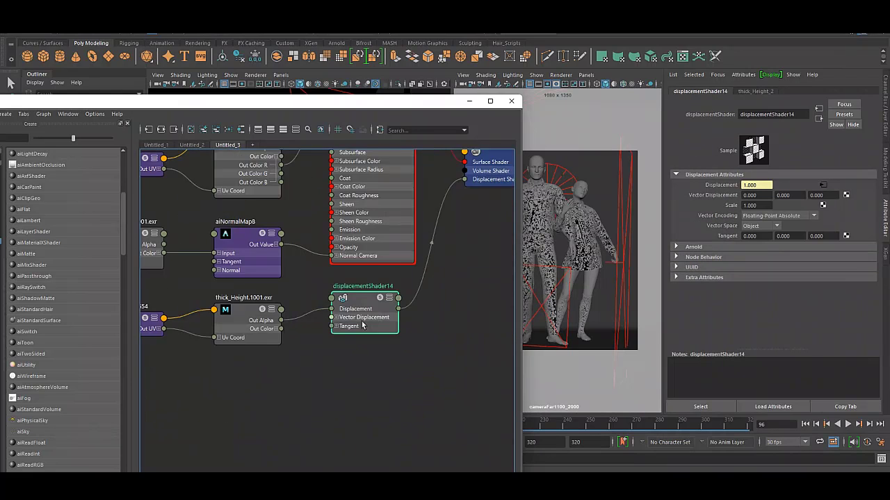
pyautogui.scroll(5, 278, 368)
pyautogui.scroll(-2, 302, 340)
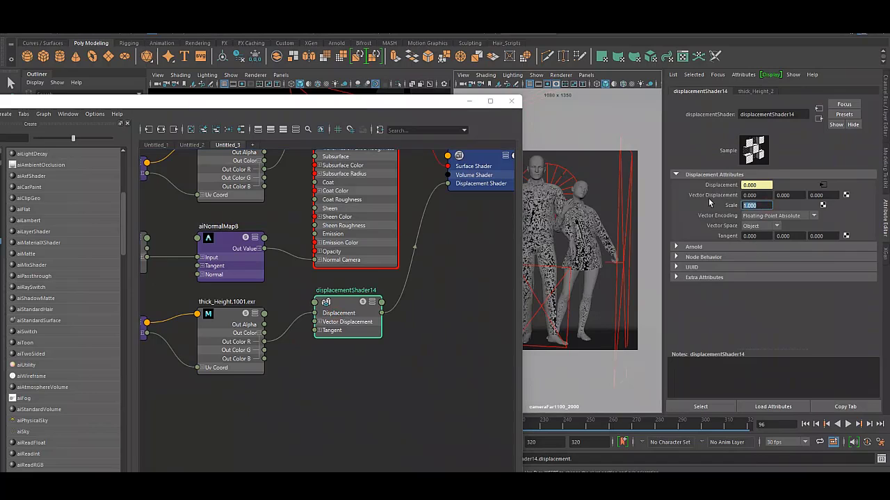
pyautogui.click(307, 357)
pyautogui.scroll(-4, 308, 357)
pyautogui.scroll(4, 287, 245)
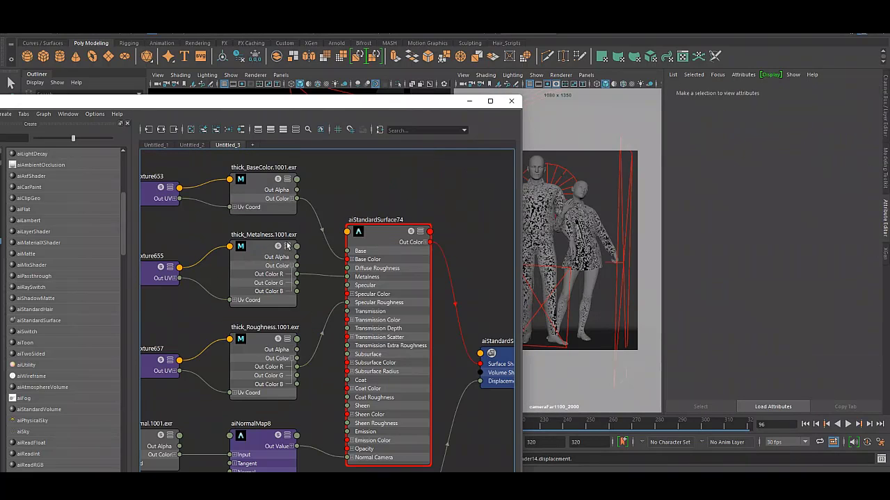
pyautogui.click(470, 103)
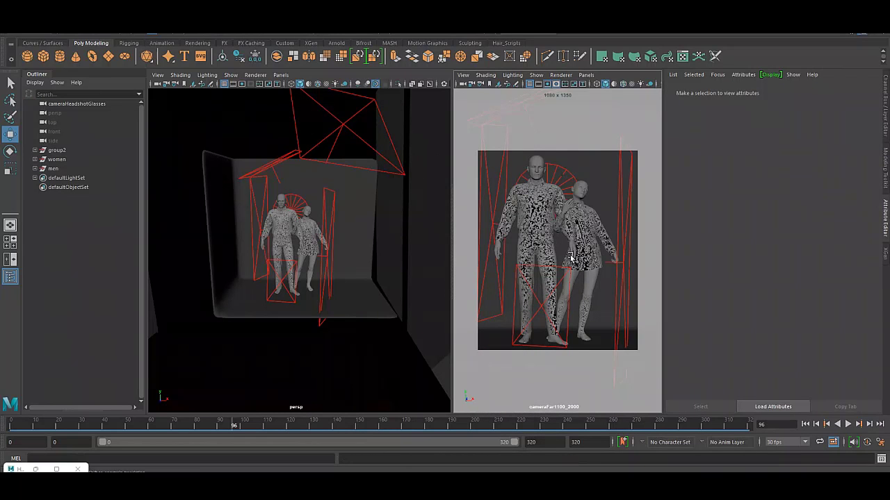
# - Open the Arnold Render View and bring the Hypershade back up
pyautogui.click(415, 58)
pyautogui.click(438, 38)
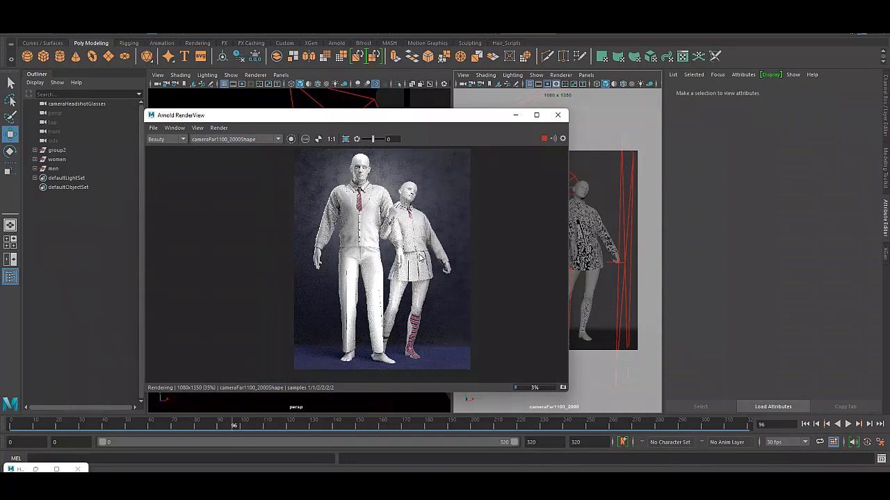
pyautogui.click(42, 469)
pyautogui.click(24, 445)
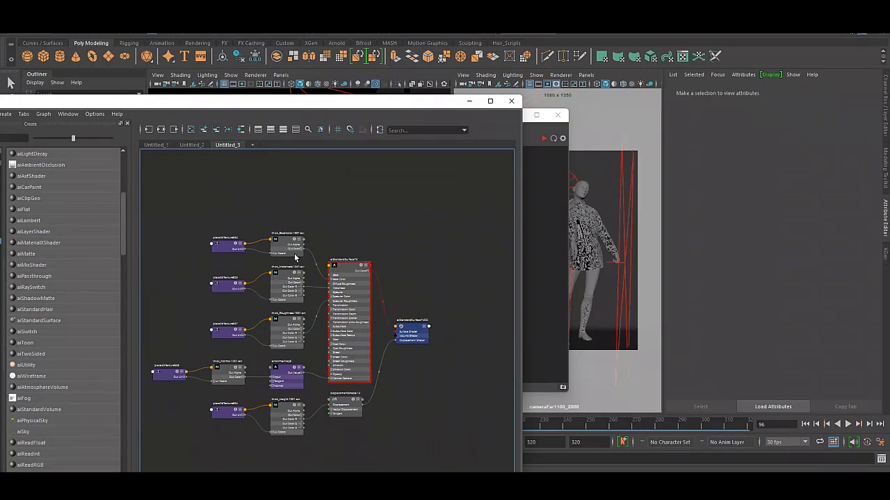
# - Set UV Tiling Mode to UDIM (Mari) on the men's Metalness, Roughness, Normal and Height textures
pyautogui.click(294, 256)
pyautogui.click(286, 284)
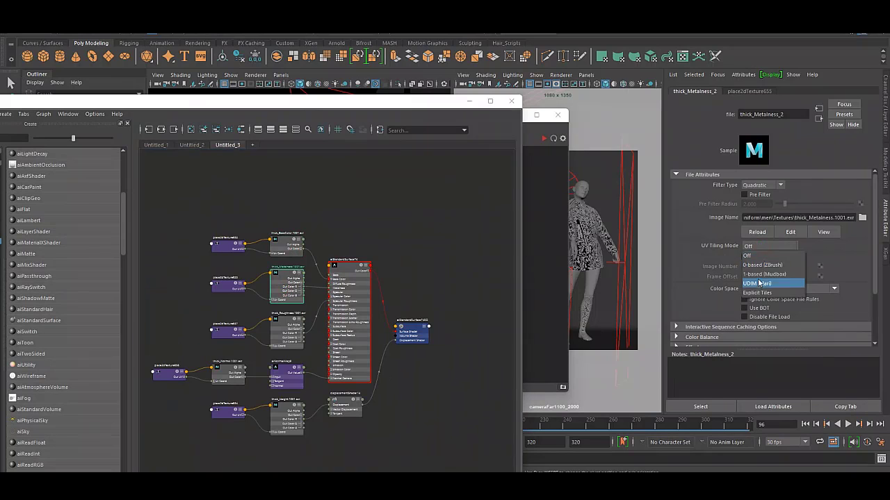
pyautogui.click(760, 283)
pyautogui.click(286, 330)
pyautogui.click(770, 245)
pyautogui.click(760, 283)
pyautogui.click(236, 379)
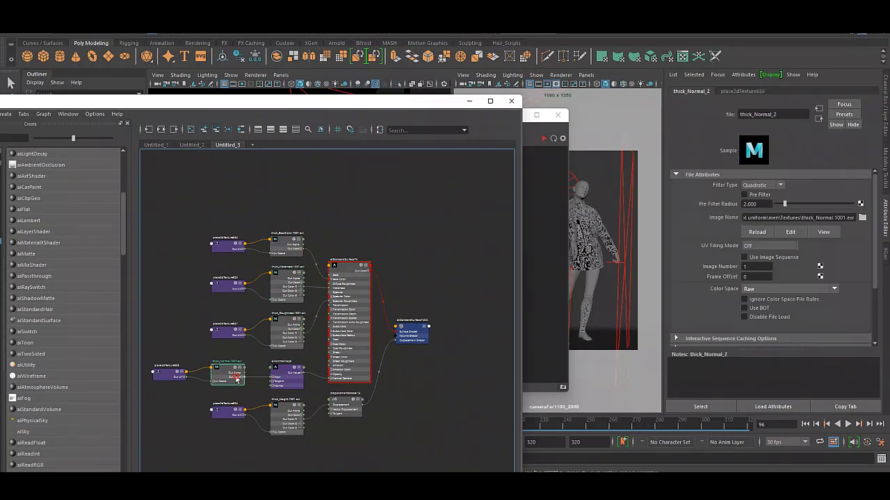
pyautogui.click(759, 282)
pyautogui.click(280, 417)
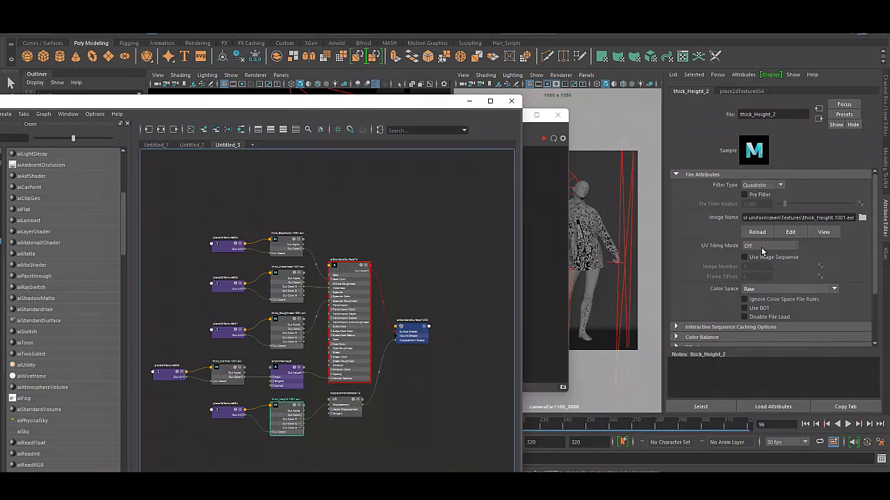
pyautogui.click(765, 245)
pyautogui.click(760, 283)
# - Set the women's thick_BaseColor texture tiling to UDIM (Mari) and hide Hypershade
pyautogui.scroll(-2, 300, 278)
pyautogui.scroll(2, 300, 278)
pyautogui.click(292, 310)
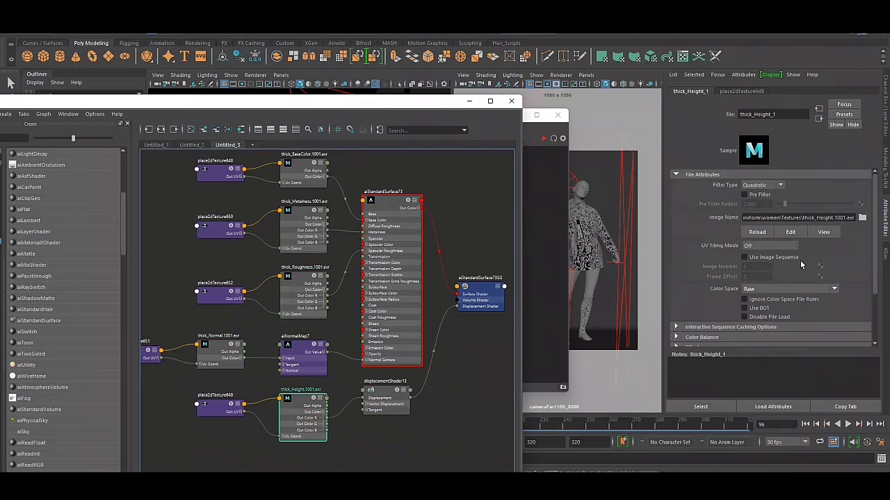
pyautogui.click(756, 283)
pyautogui.click(469, 101)
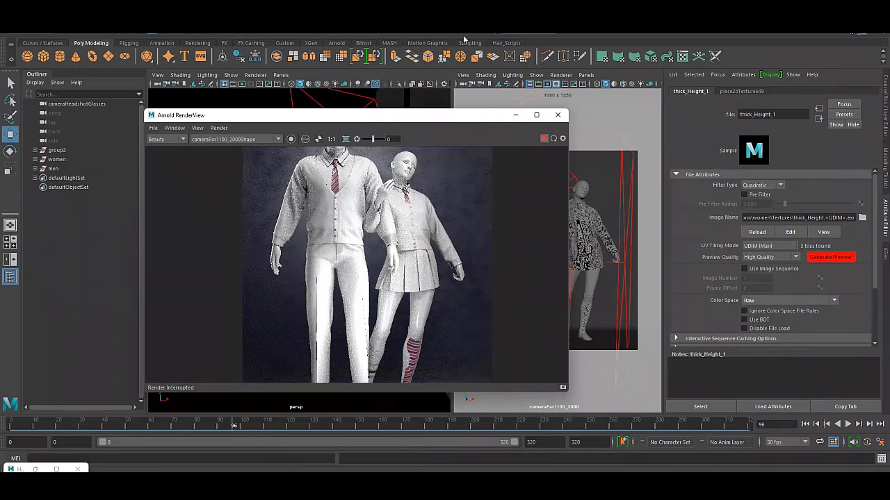
# - Zoom in and out of the Arnold render to inspect the cardigans, striped ties, trousers and plaid skirt
pyautogui.scroll(-3, 312, 215)
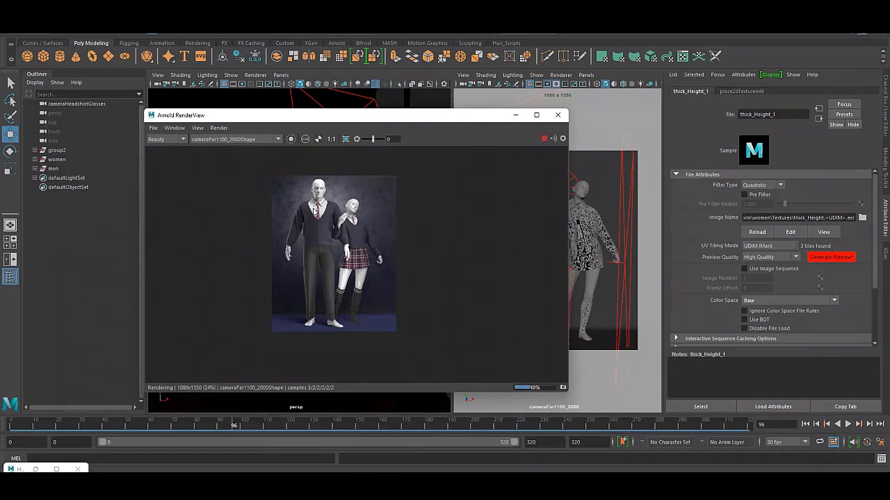
pyautogui.scroll(5, 325, 198)
pyautogui.scroll(-2, 313, 179)
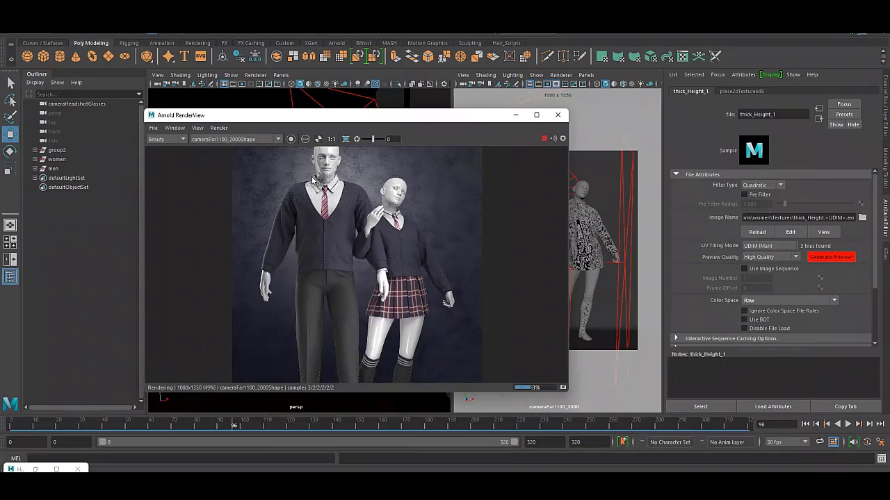
pyautogui.scroll(-1, 313, 179)
pyautogui.scroll(2, 313, 179)
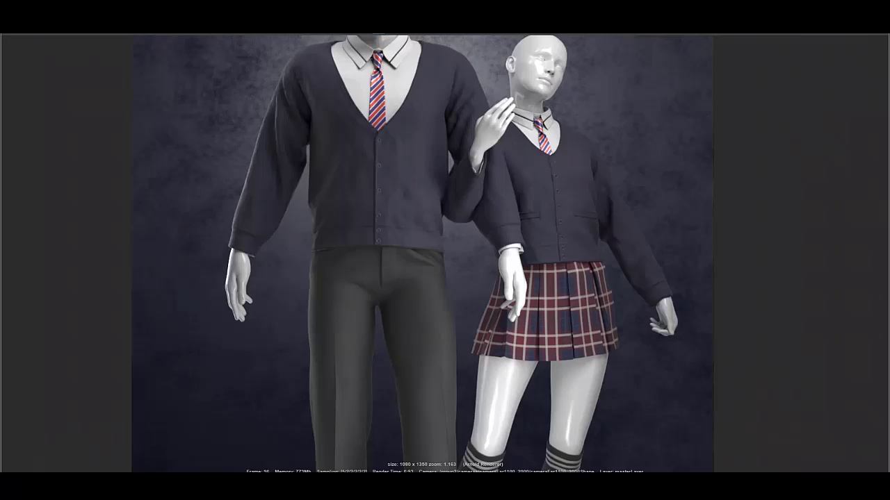
pyautogui.scroll(2, 495, 273)
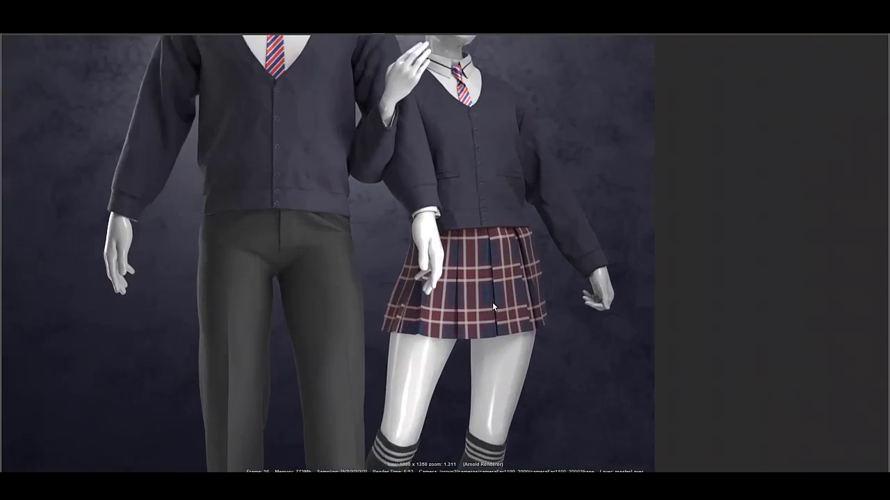
pyautogui.scroll(-2, 466, 245)
pyautogui.scroll(3, 460, 236)
pyautogui.scroll(4, 375, 150)
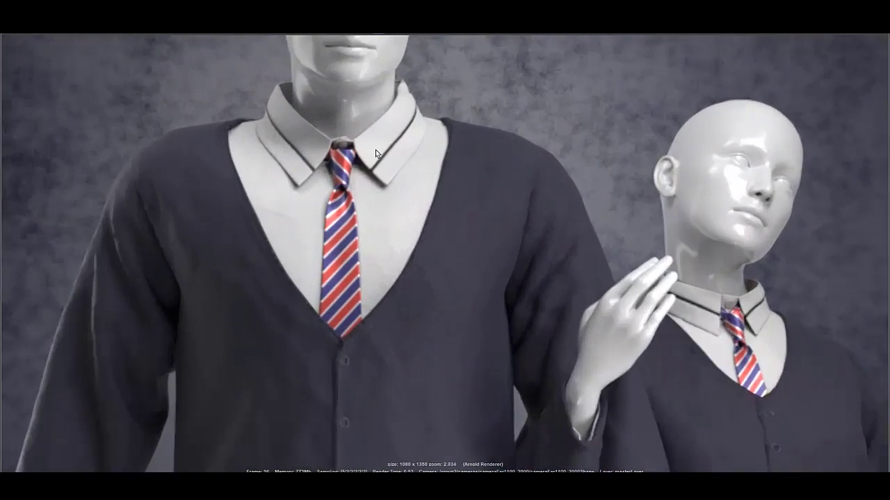
pyautogui.scroll(2, 323, 160)
pyautogui.scroll(-4, 255, 172)
pyautogui.scroll(2, 311, 132)
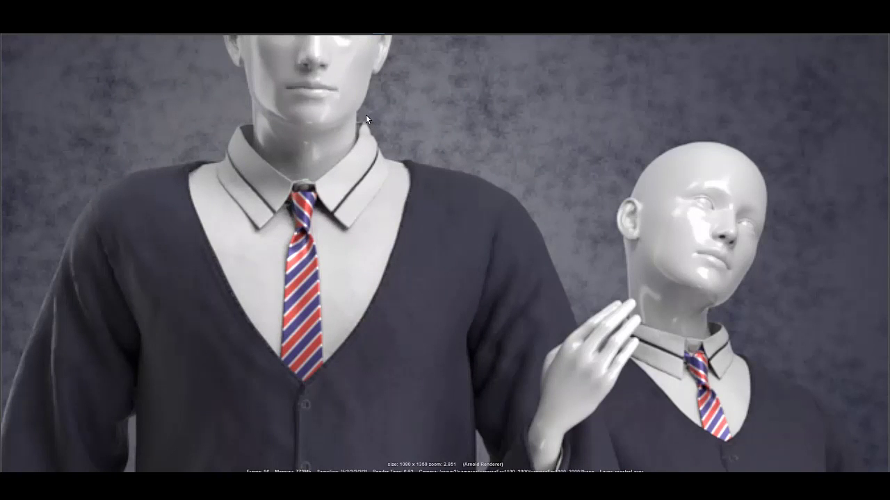
pyautogui.scroll(-2, 365, 119)
pyautogui.scroll(-5, 366, 121)
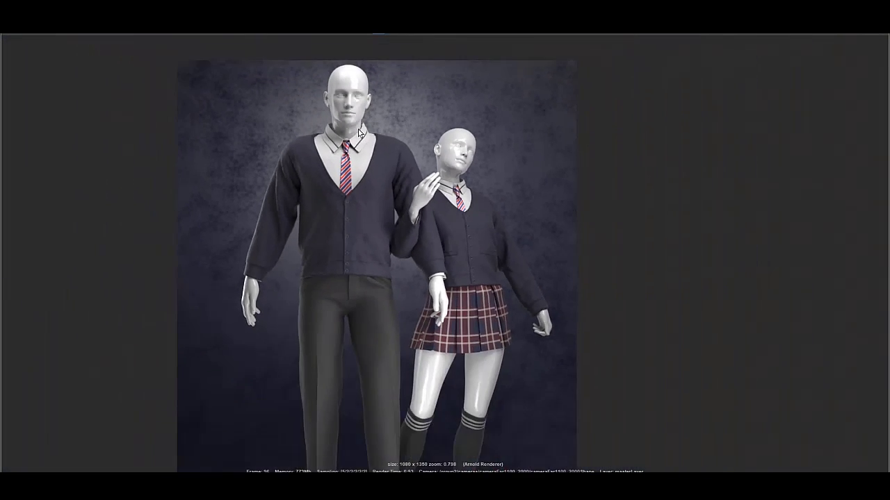
pyautogui.scroll(-3, 359, 133)
pyautogui.scroll(2, 388, 126)
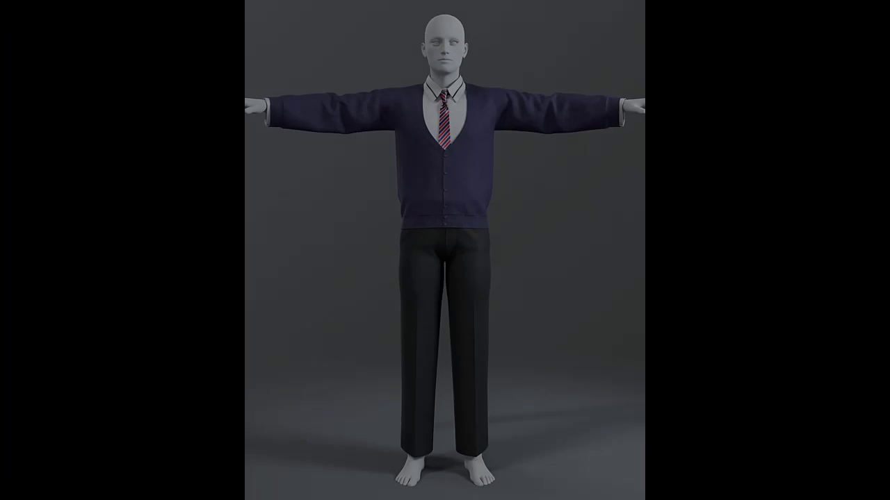